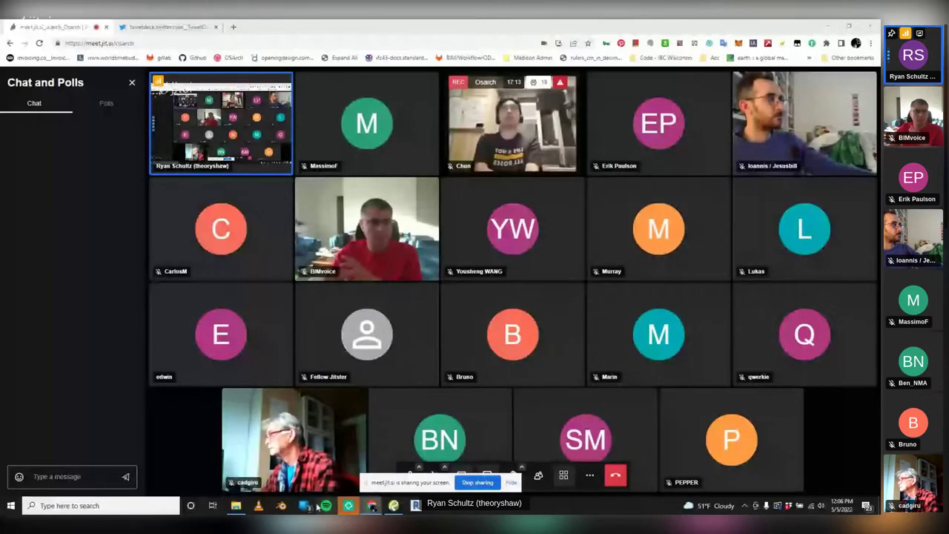
Open a new File Explorer window at Quick access from the taskbar
click(236, 506)
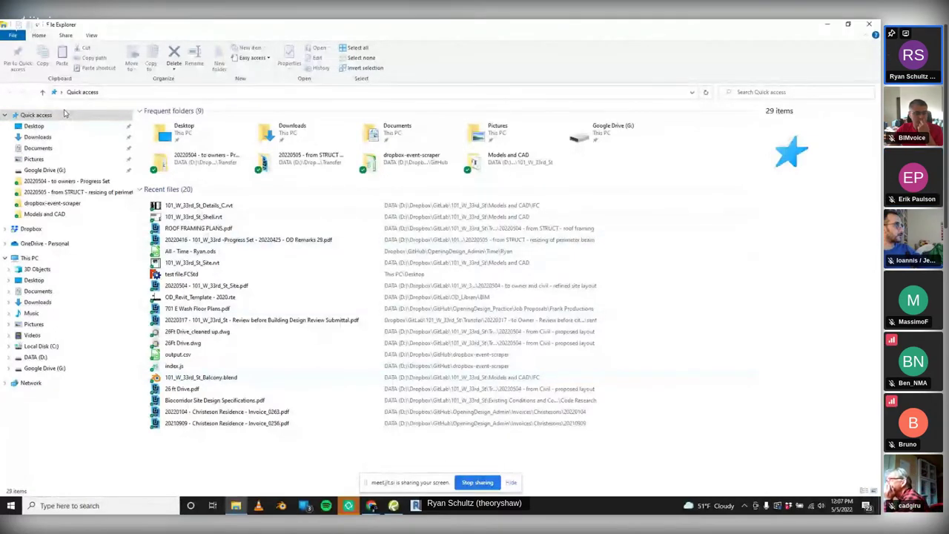
Go from the Desktop through the 3.1 shortcut into Blender's scripts\addons folder
click(52, 128)
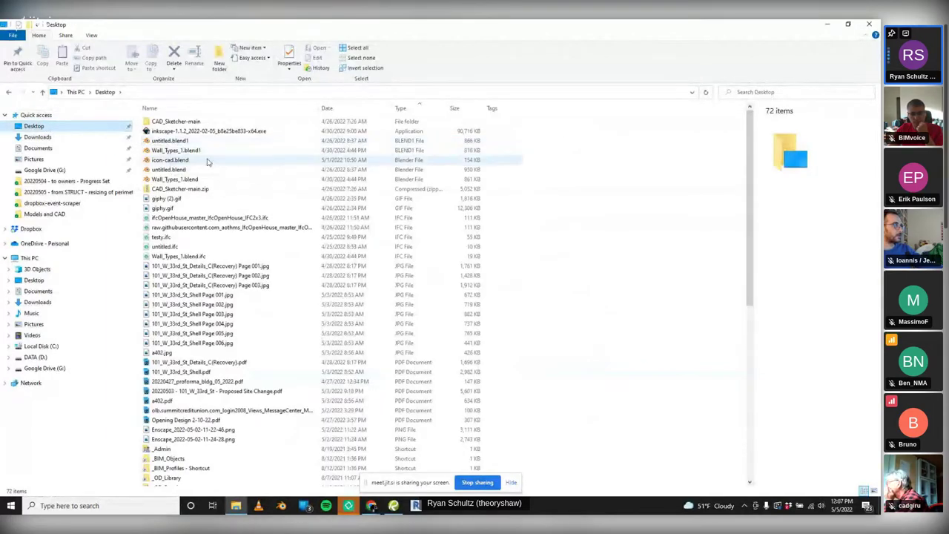
scroll(215, 174, down, 7)
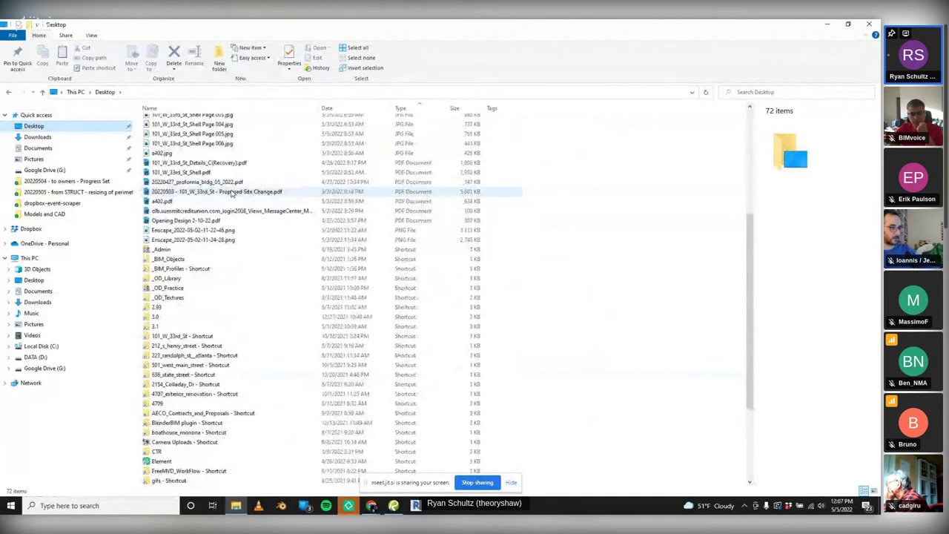
scroll(232, 198, down, 1)
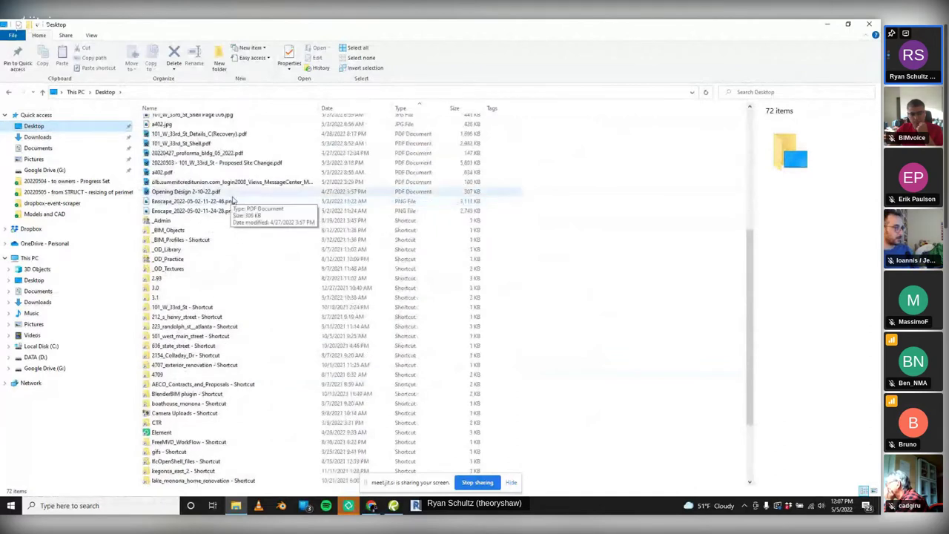
click(169, 297)
double_click(169, 298)
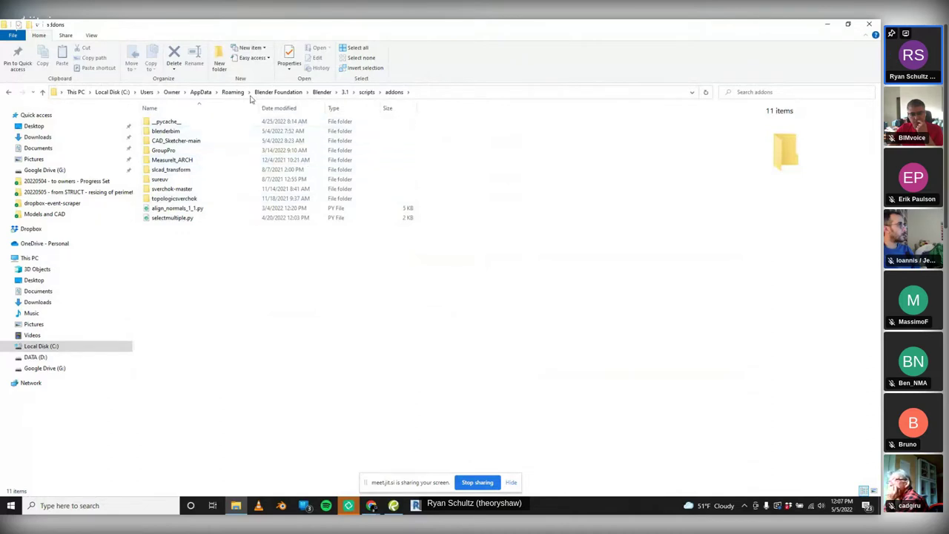
Show the addons folder's full path as text and inspect it
click(435, 90)
click(353, 92)
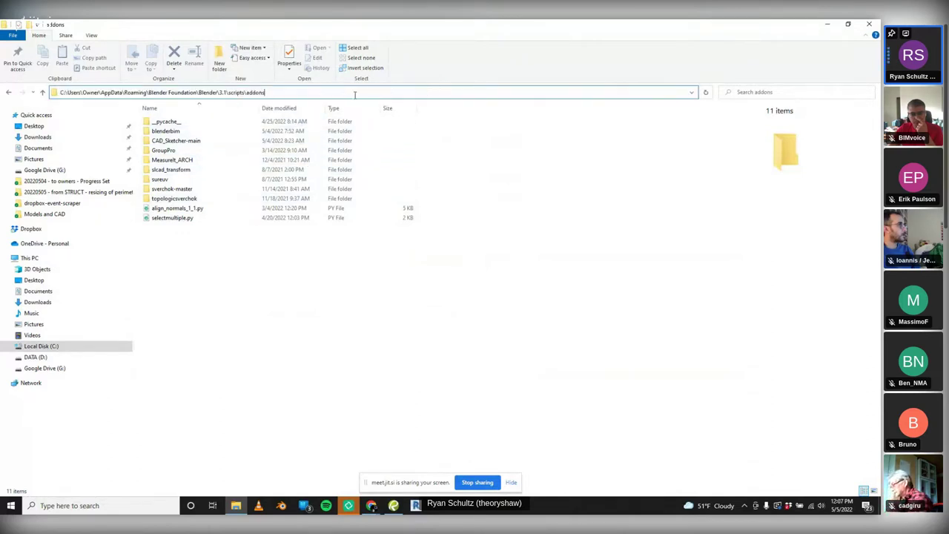
key(ctrl+shift+Left)
key(ctrl+shift+Left)
key(ctrl+shift+Left)
key(ctrl+shift+Left)
key(ctrl+shift+Left)
key(ctrl+shift+Left)
key(ctrl+shift+Left)
key(ctrl+shift+Left)
key(ctrl+shift+Left)
key(ctrl+shift+Left)
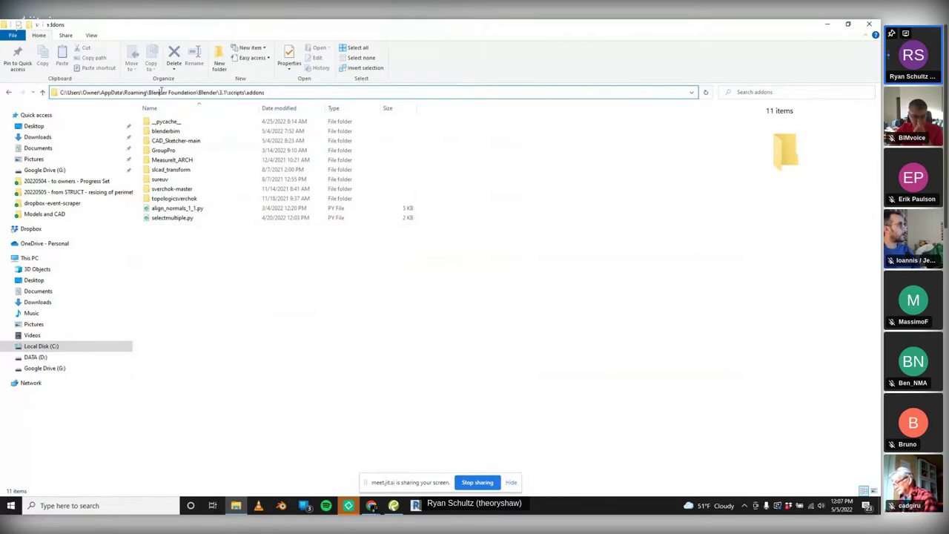
click(158, 92)
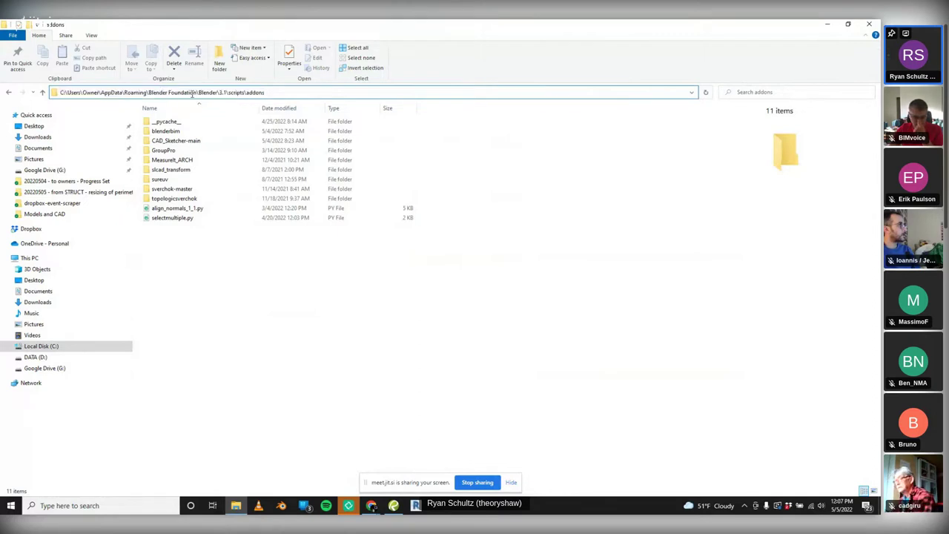
click(275, 92)
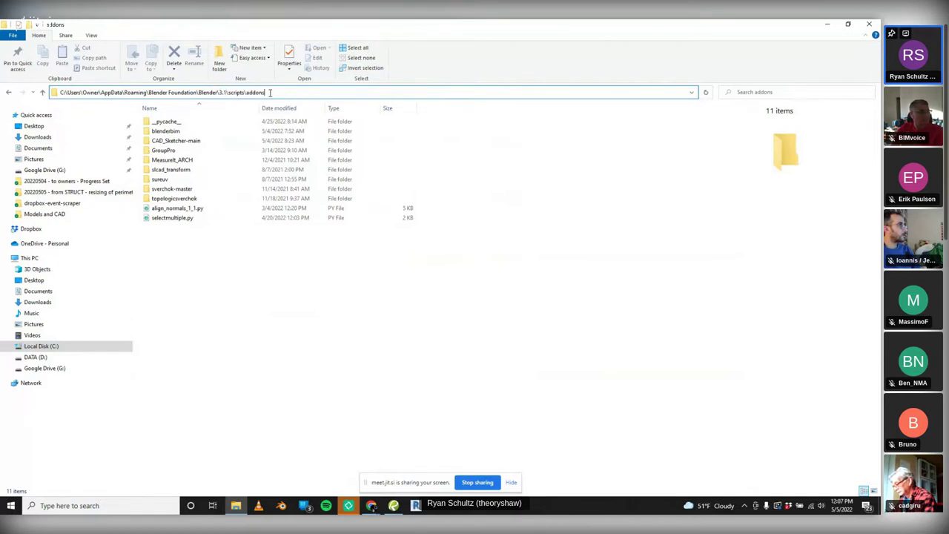
Recycle the old blenderbim add-on folder, leaving 10 items
click(189, 139)
click(171, 132)
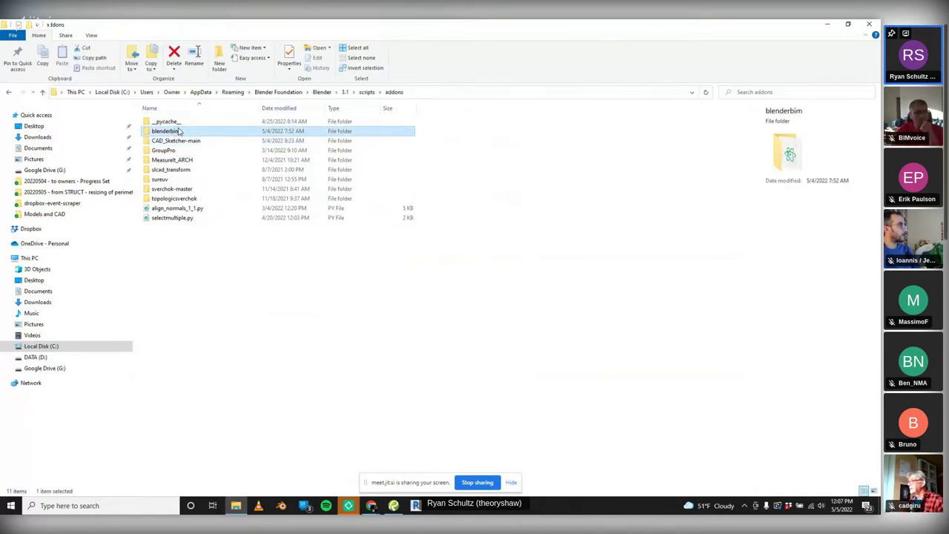
key(Delete)
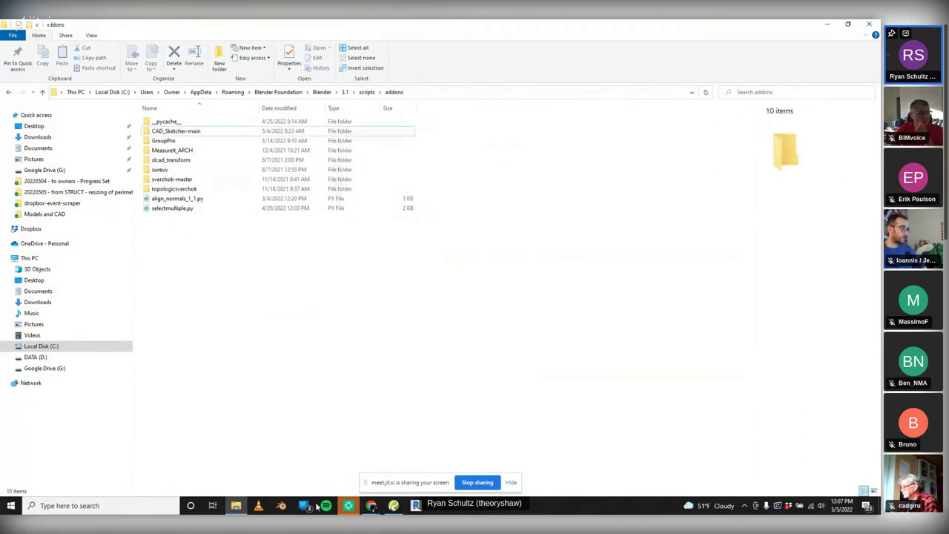
Bring Chrome to the front on its TweetDeck tab
mouse_move(371, 505)
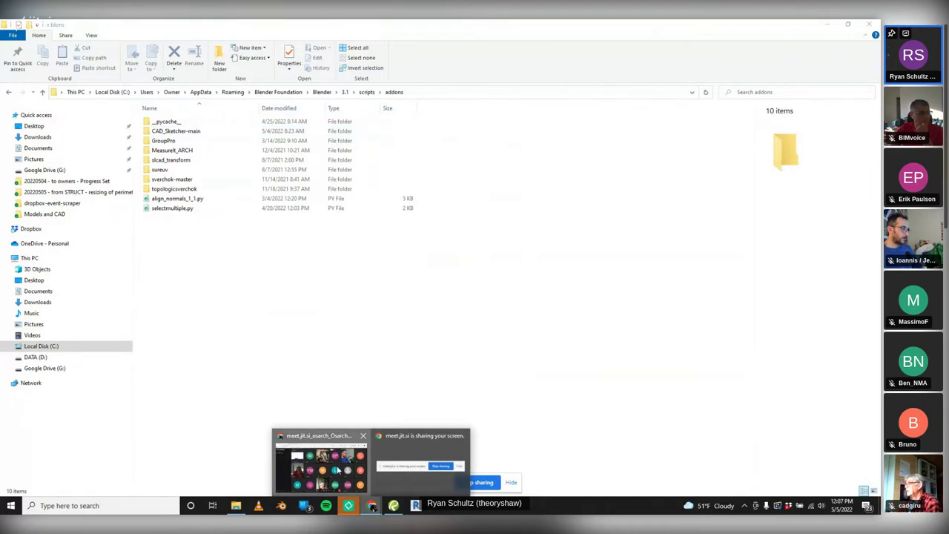
click(337, 469)
click(176, 28)
Go to the github.com/IfcOpenShell repository via the 'ifc' address-bar suggestion
click(181, 42)
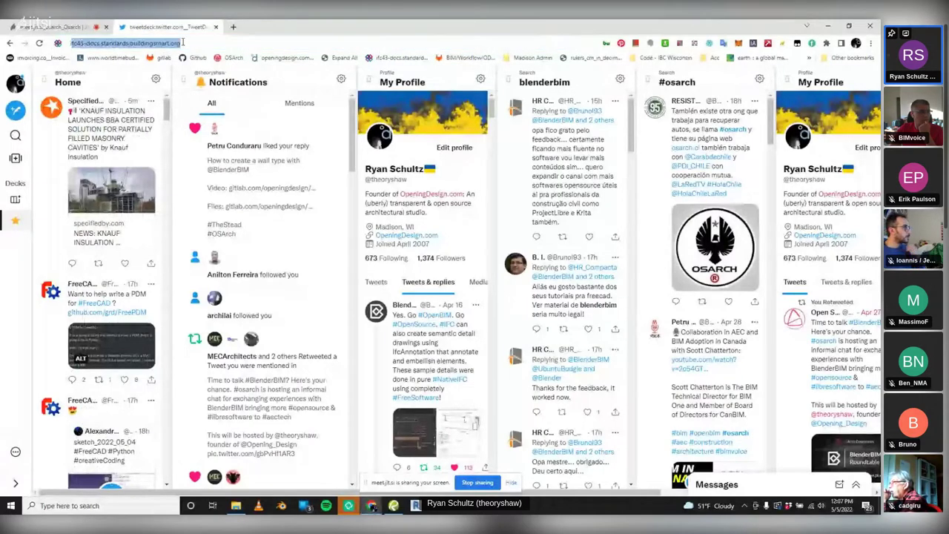
text(ifc)
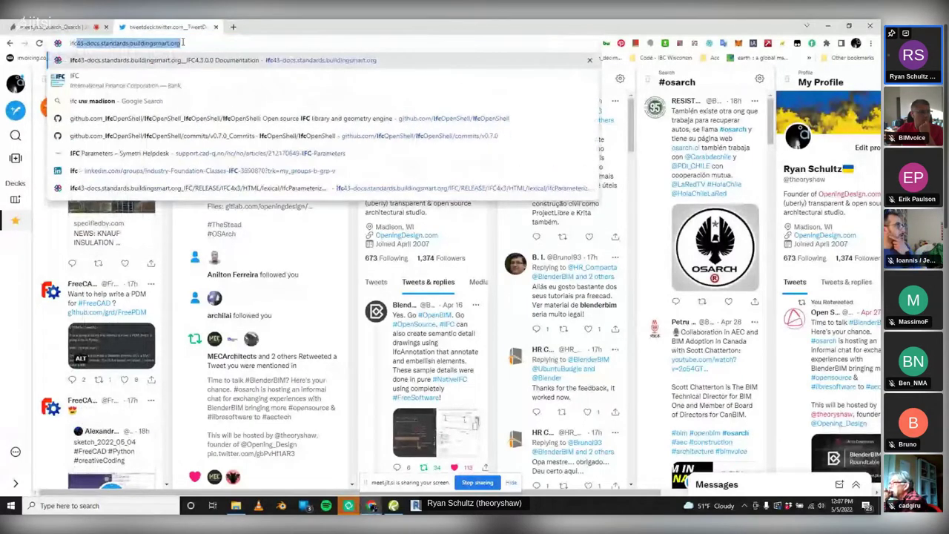
key(Down)
key(Down)
key(Down)
key(Down)
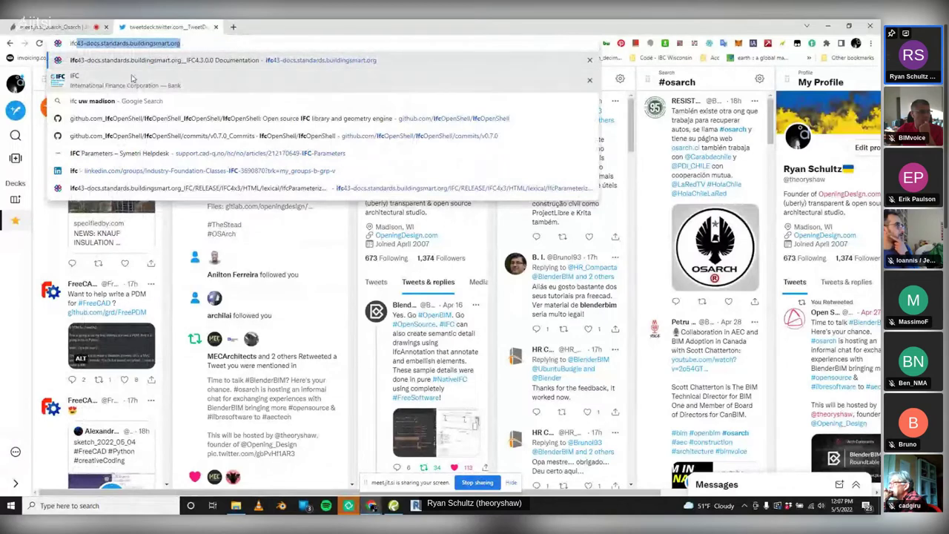
key(Return)
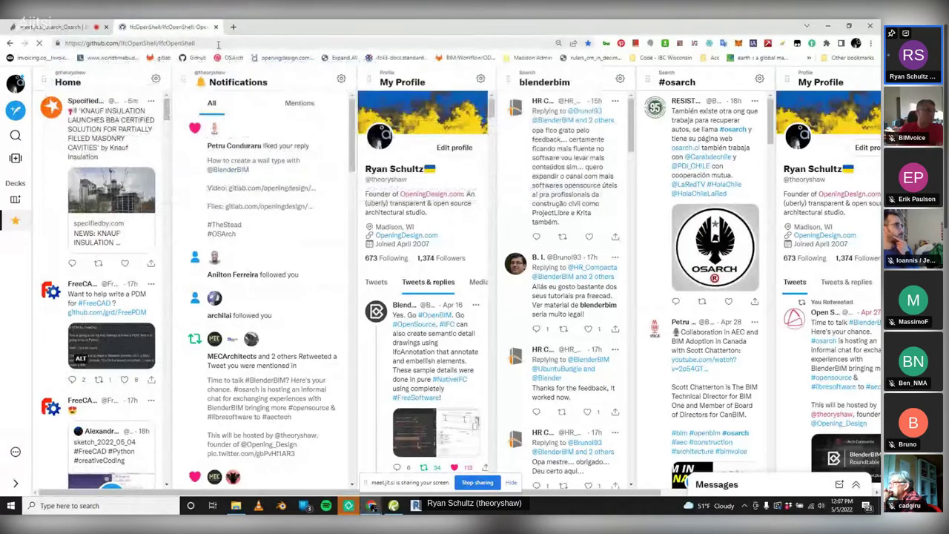
click(215, 43)
click(111, 213)
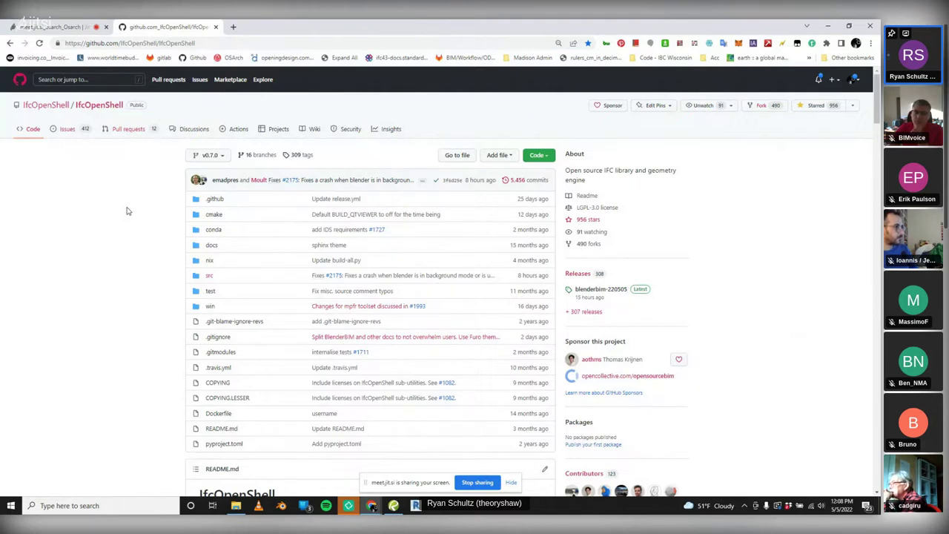
Open the IfcOpenShell Releases page showing the blenderbim-220505 assets
click(227, 43)
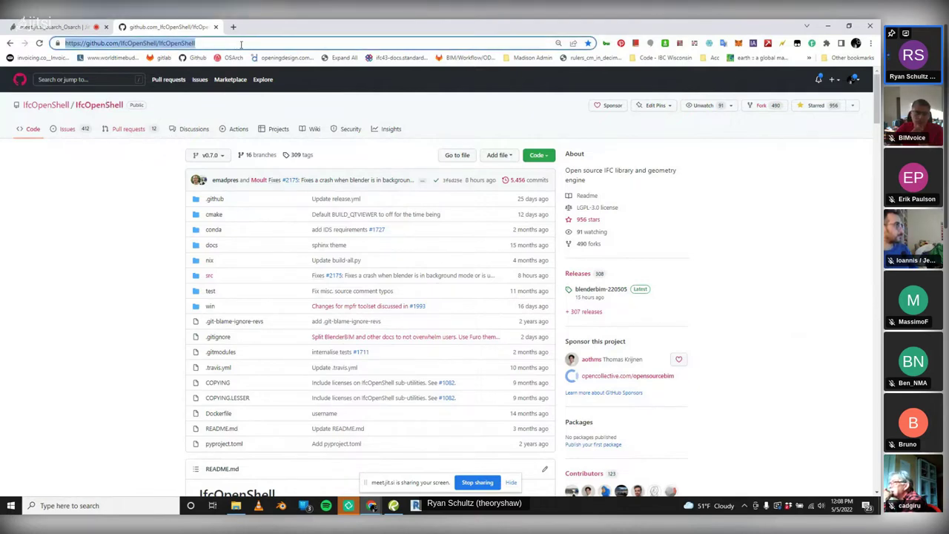
click(577, 274)
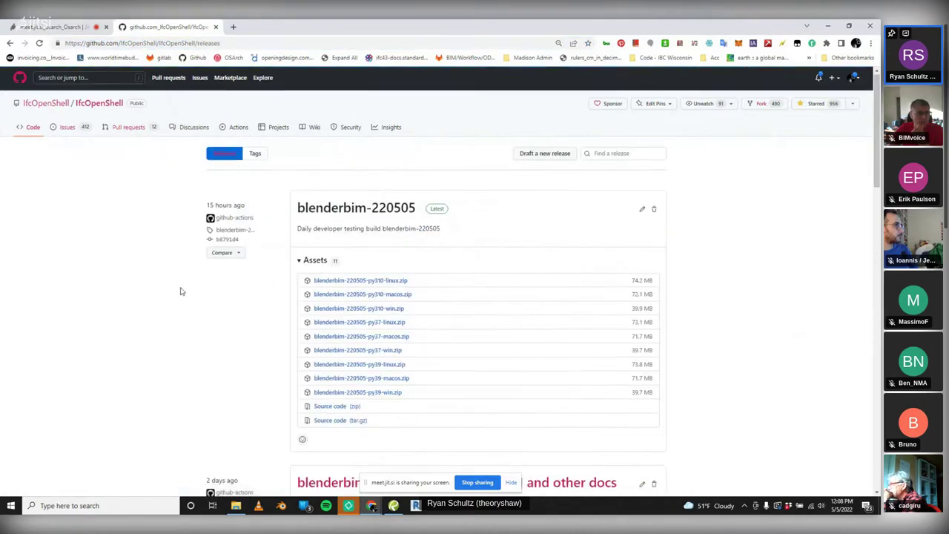
scroll(180, 290, down, 1)
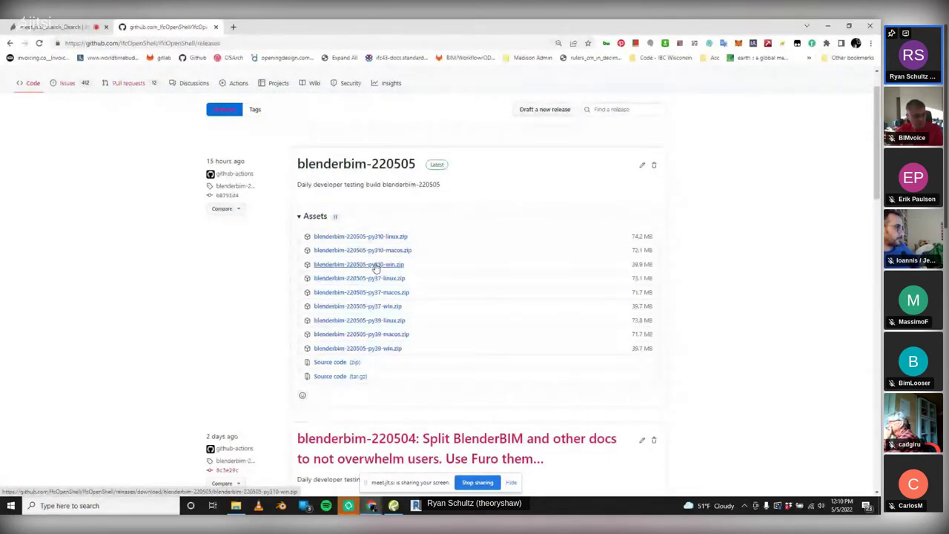
Save blenderbim-220505-py310-win.zip to the Desktop, then launch Blender
click(377, 267)
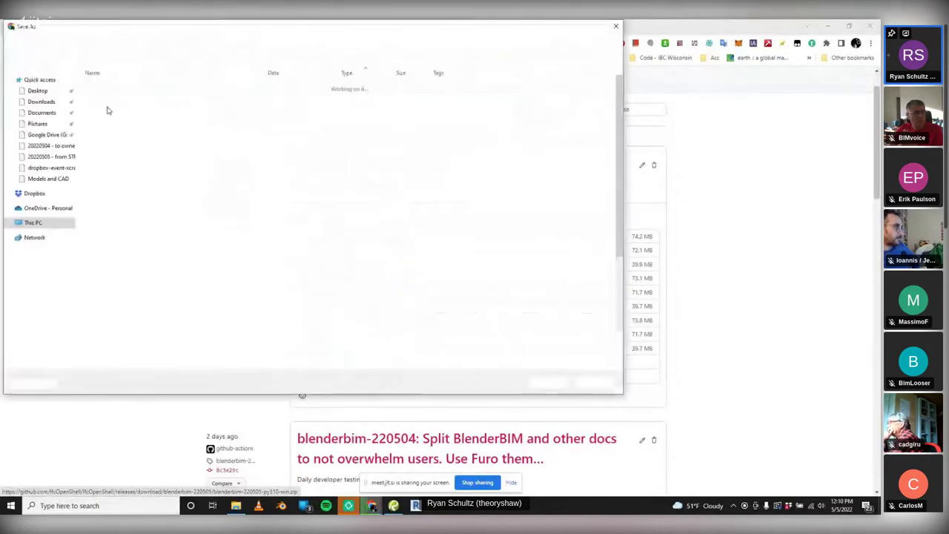
click(43, 92)
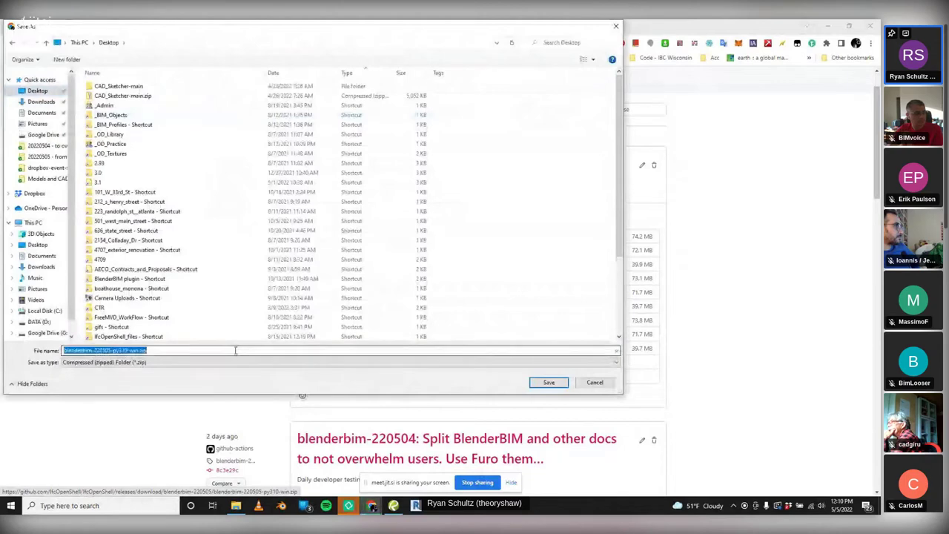
click(549, 383)
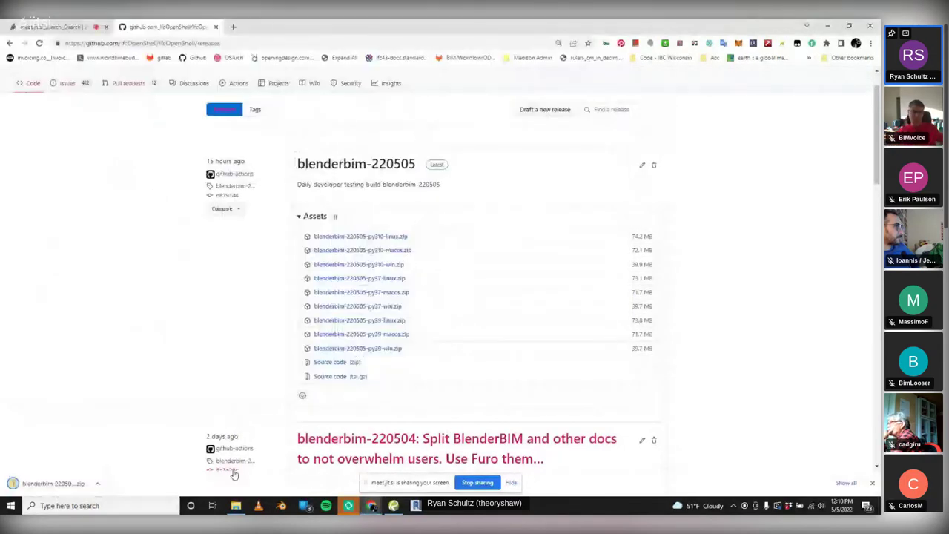
click(281, 506)
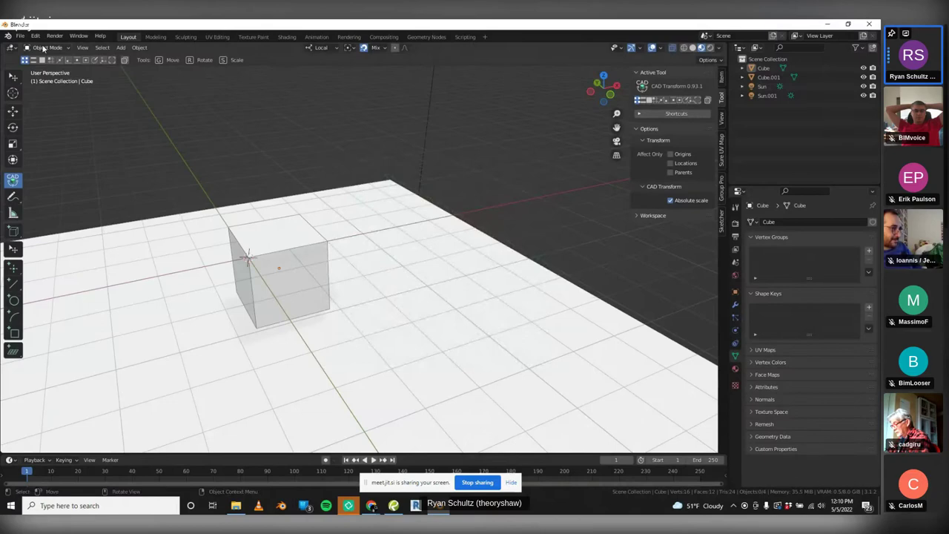
Open Blender's Preferences on the Add-ons section and reposition the window
click(35, 37)
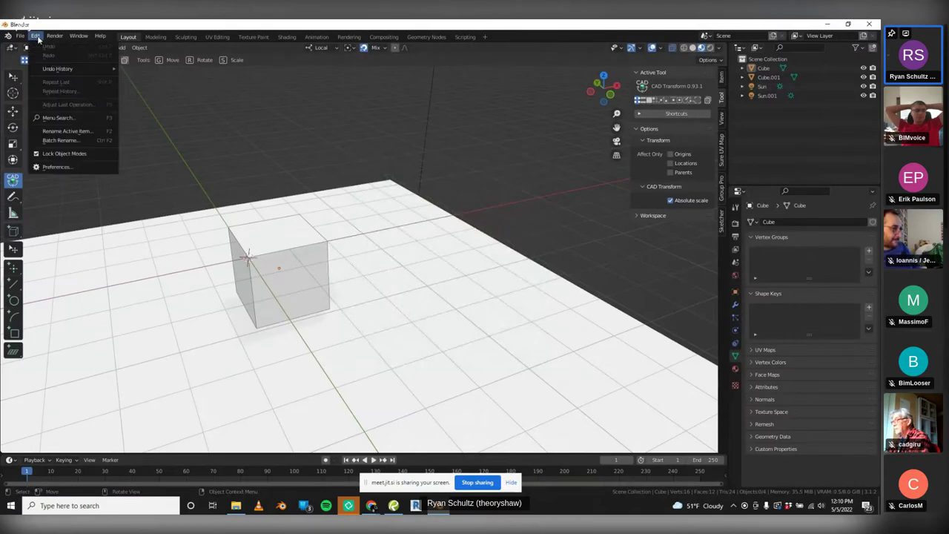
click(63, 169)
drag(125, 36, 200, 68)
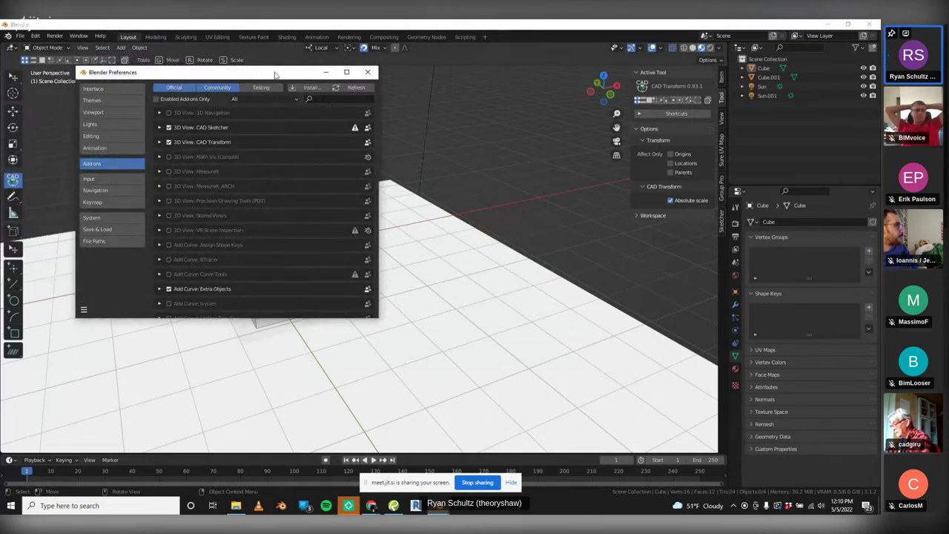
drag(276, 74, 282, 76)
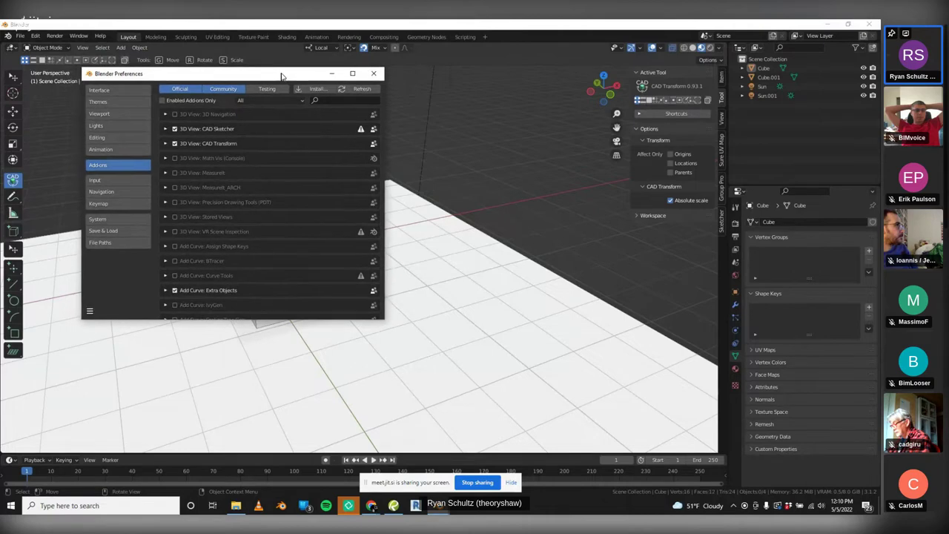
Install the downloaded blenderbim zip from the Desktop as an add-on
click(319, 90)
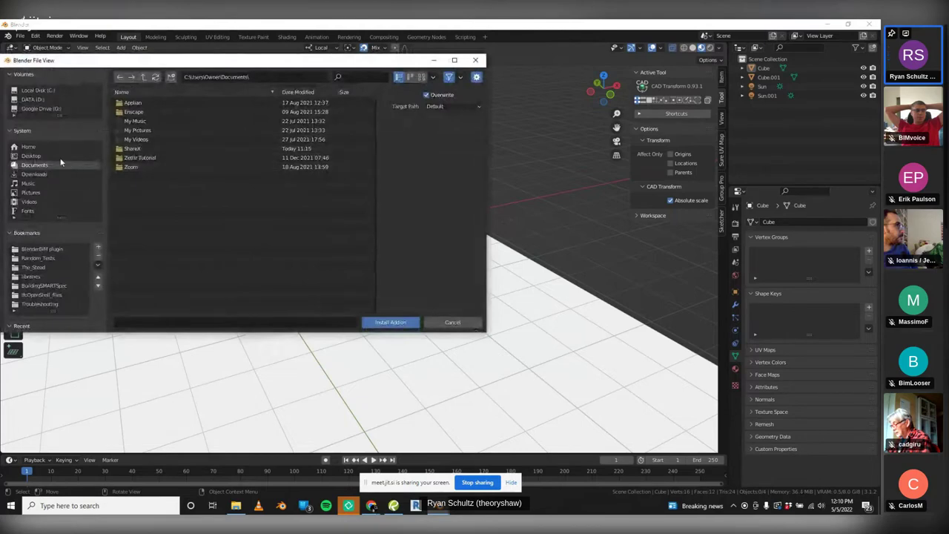
click(31, 156)
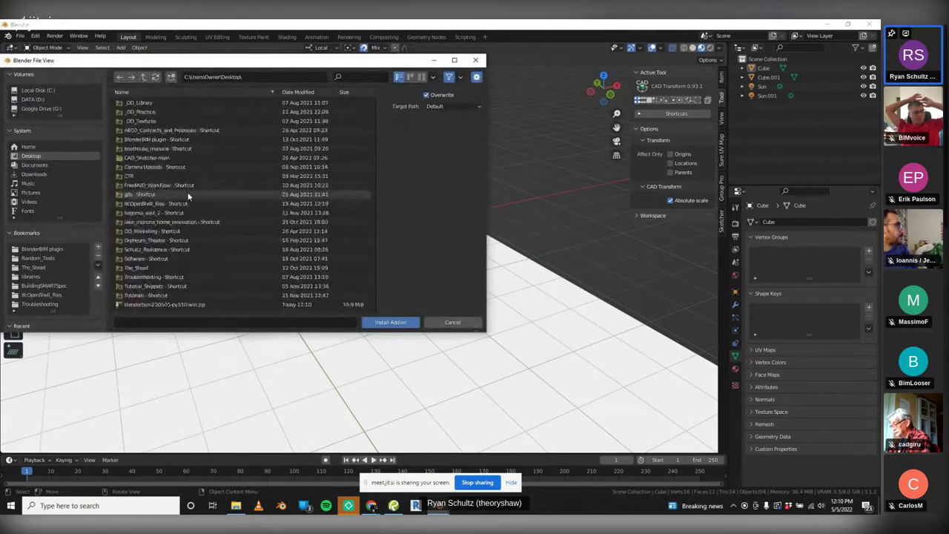
scroll(187, 189, down, 5)
double_click(165, 297)
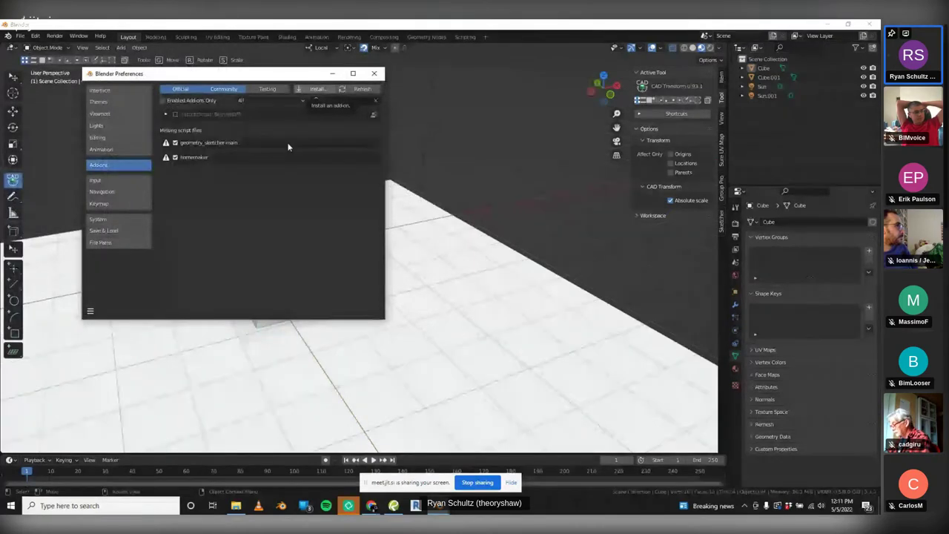
Enable BlenderBIM 0.0.220505, review its details, and close Preferences
click(175, 114)
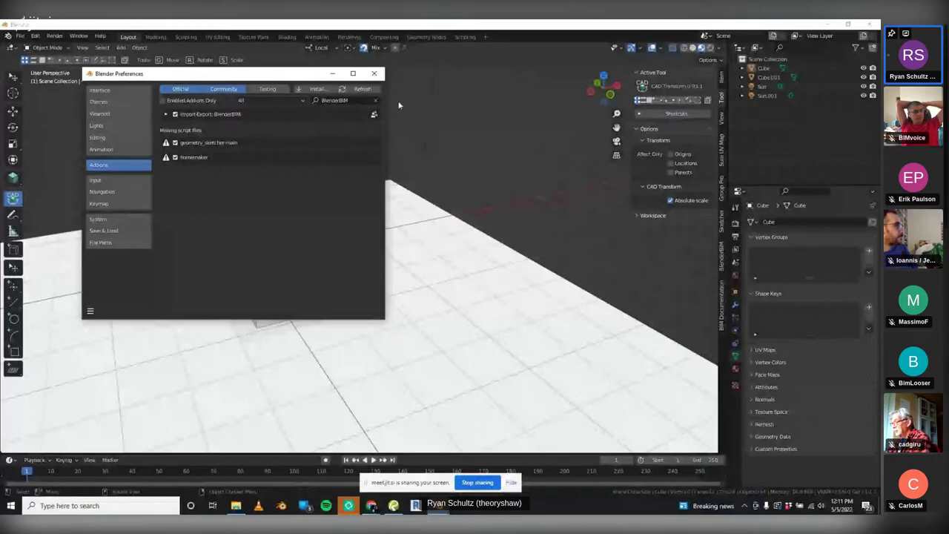
click(166, 114)
scroll(256, 192, down, 6)
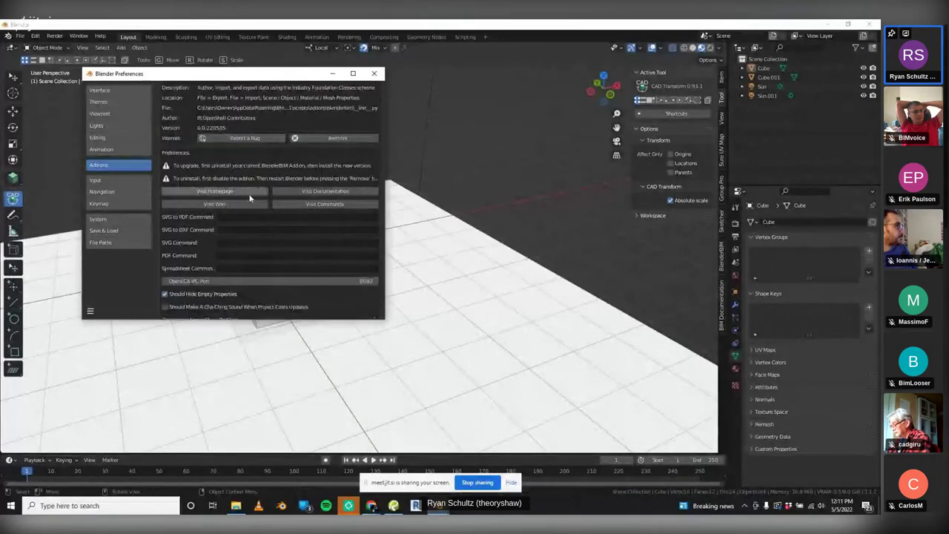
scroll(254, 260, up, 6)
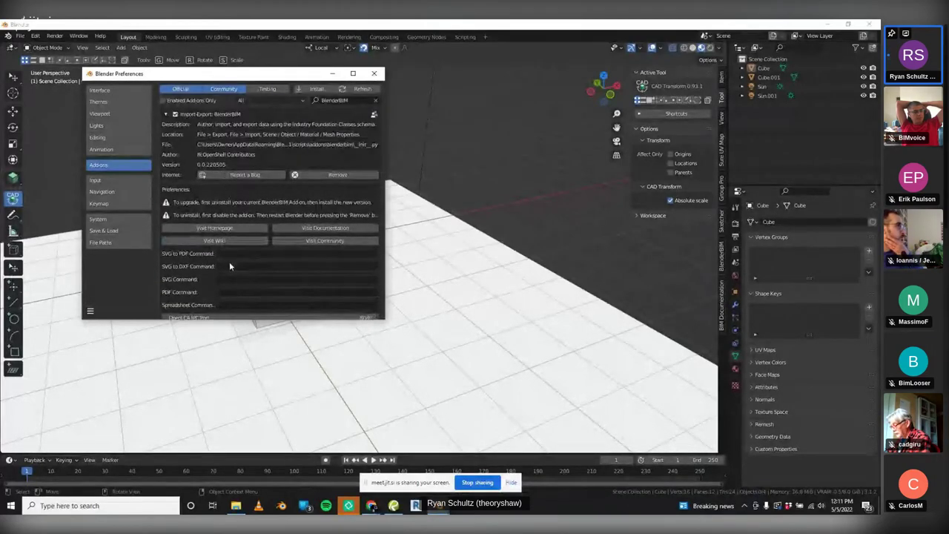
scroll(227, 239, down, 2)
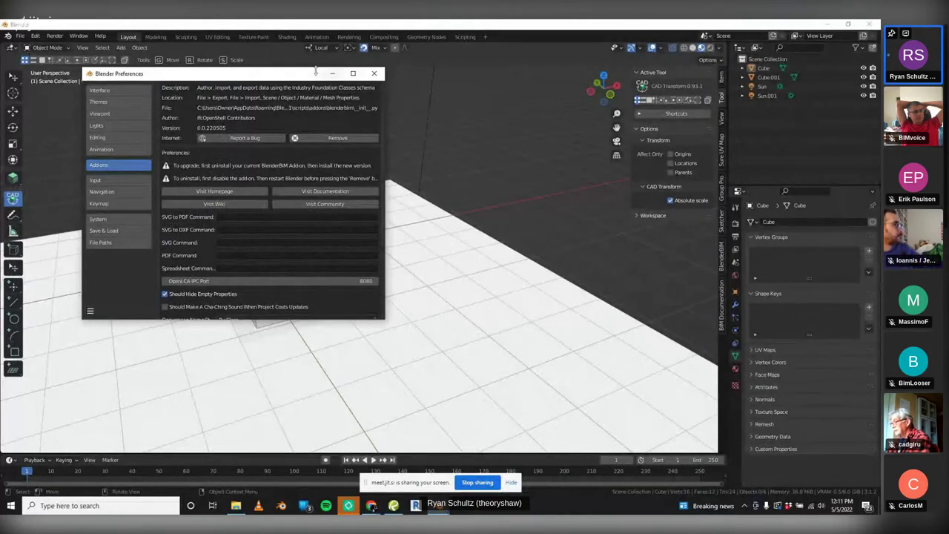
click(374, 97)
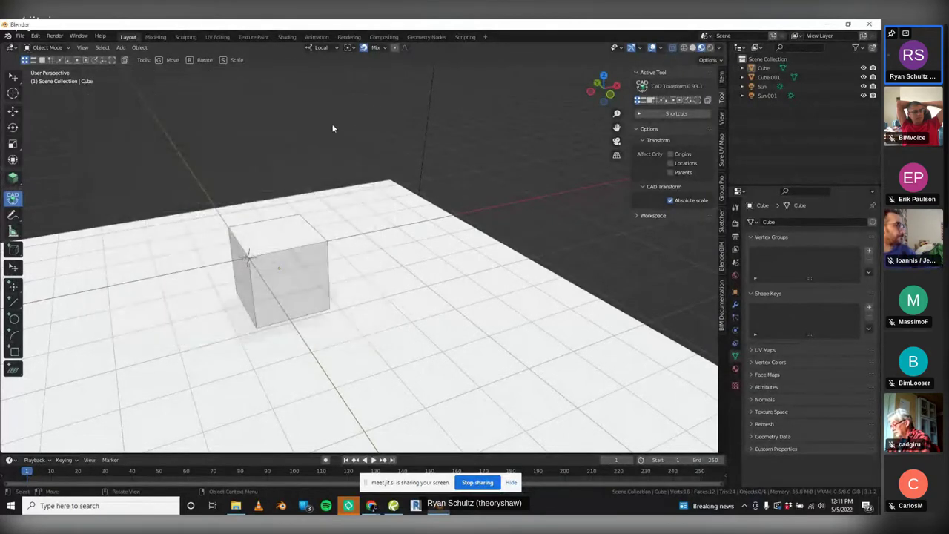
Show the Scene tab's IFC Project Info and list the IFC schema versions
middle_drag(331, 128, 447, 116)
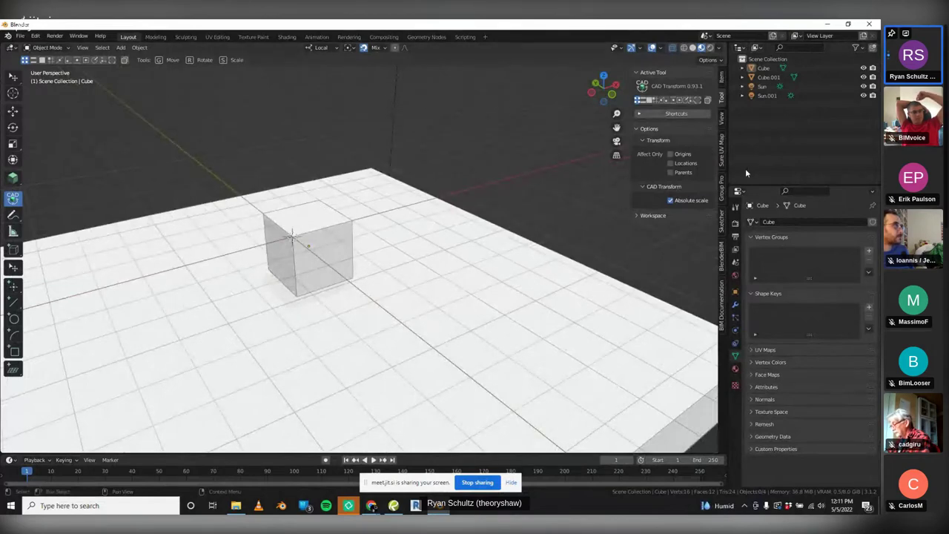
click(734, 263)
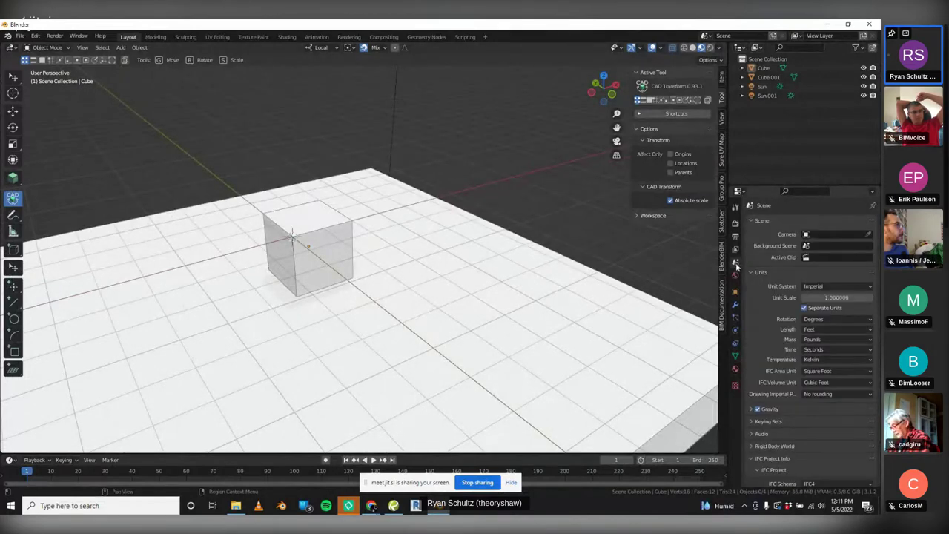
scroll(798, 335, down, 4)
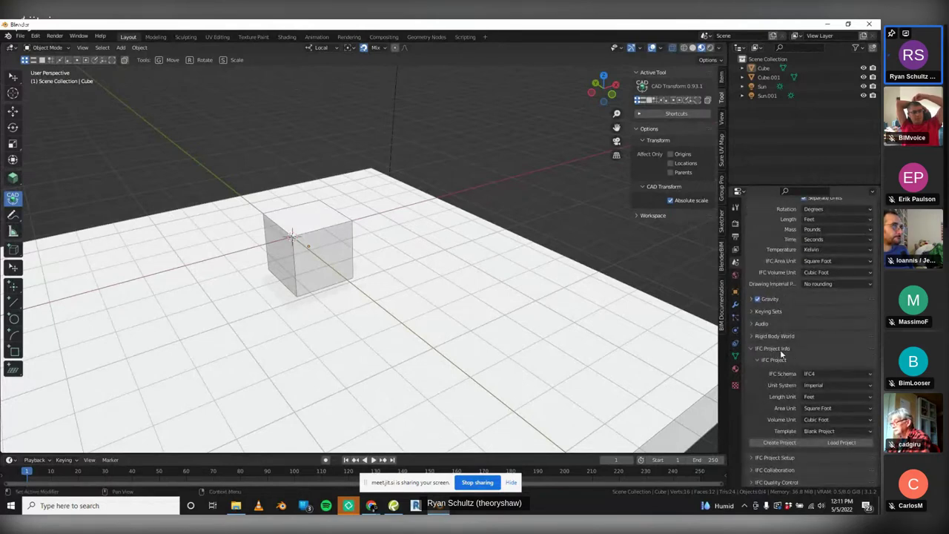
scroll(781, 363, down, 2)
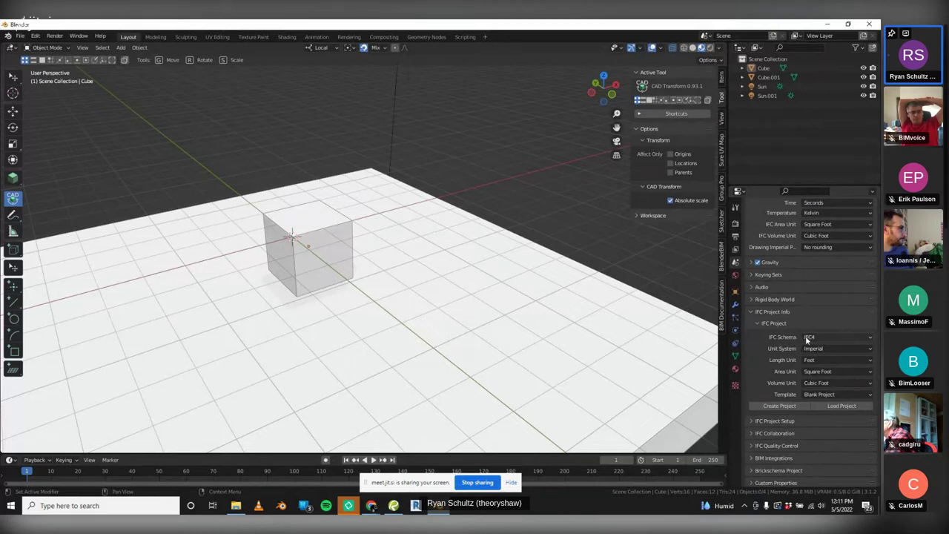
click(808, 338)
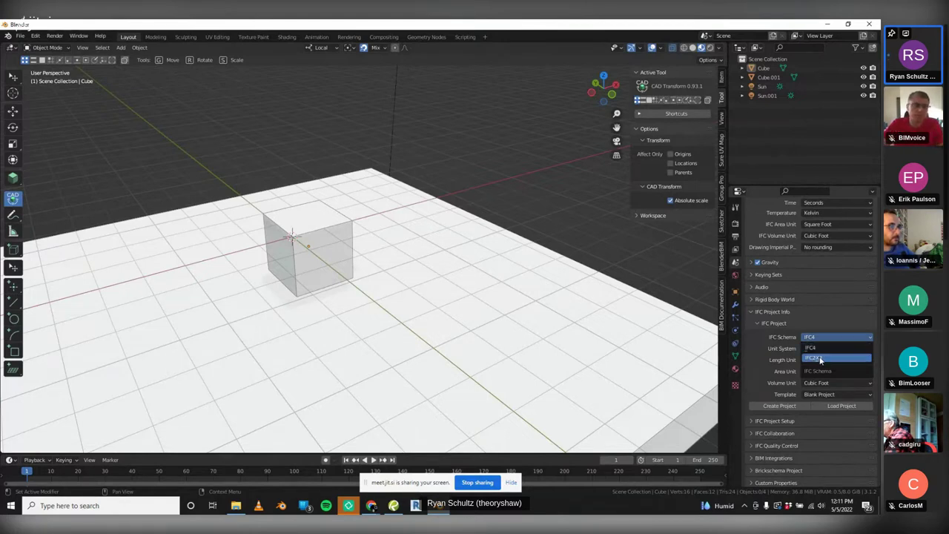
key(Escape)
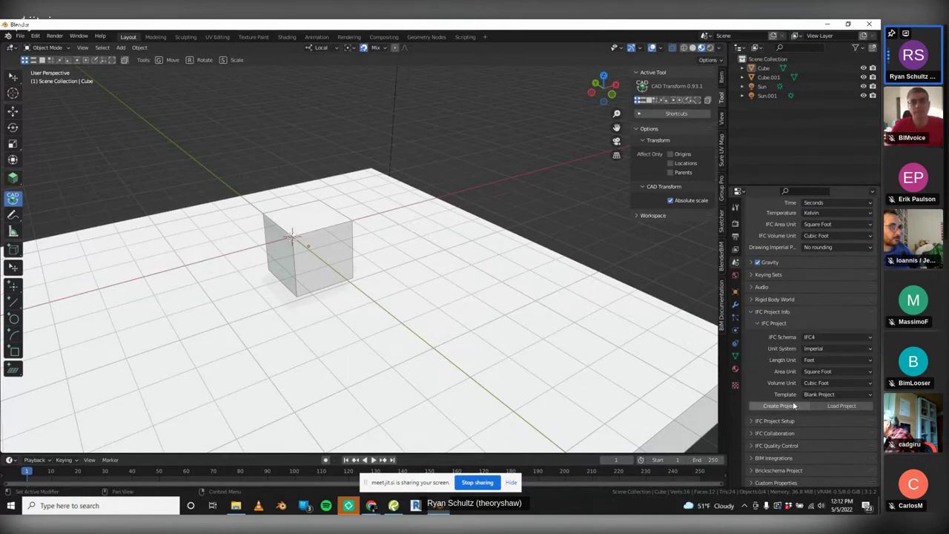
click(824, 396)
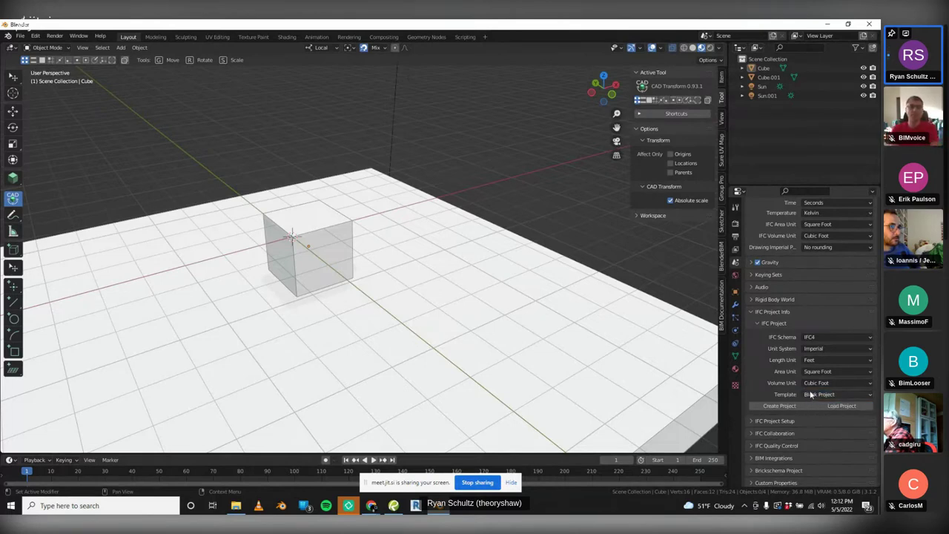
click(810, 396)
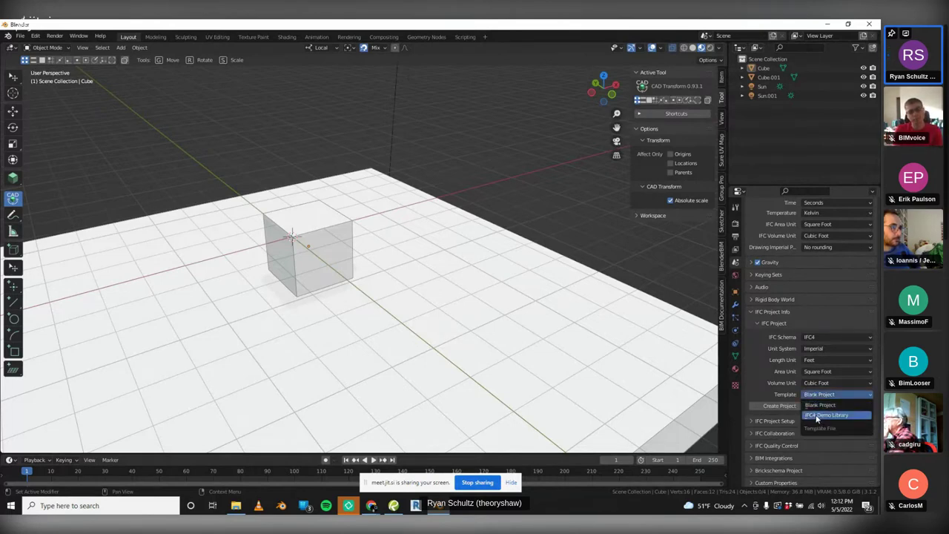
click(795, 394)
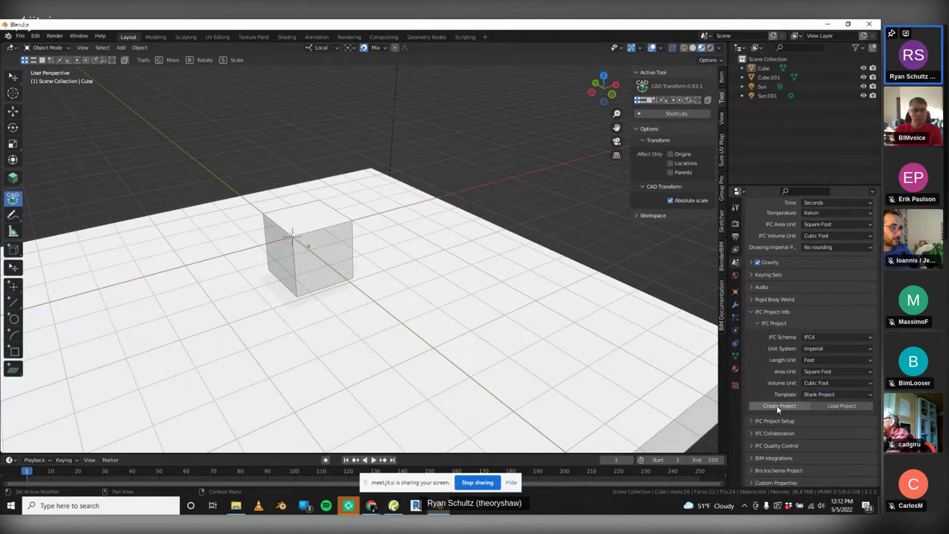
Create the IFC4 project, expand IFC Project Setup, and select the cube
click(780, 406)
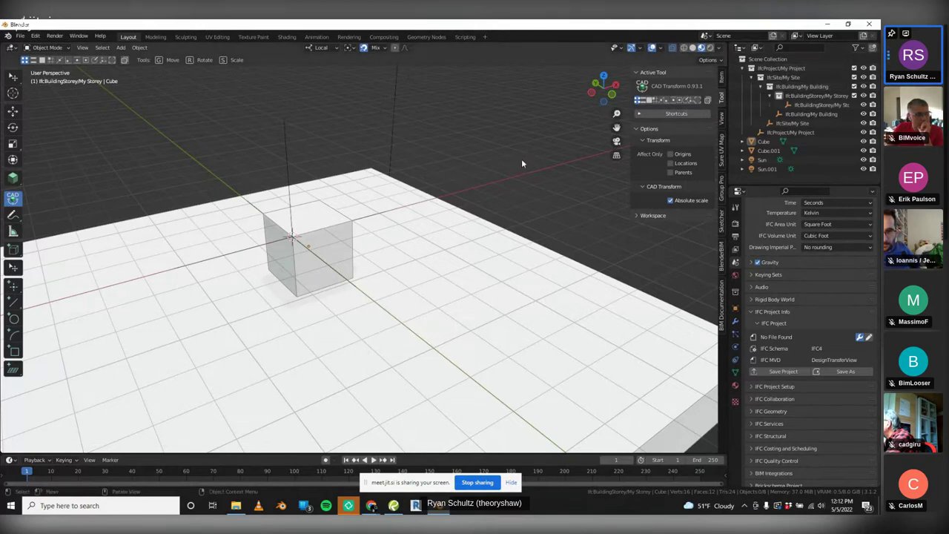
middle_drag(537, 158, 539, 163)
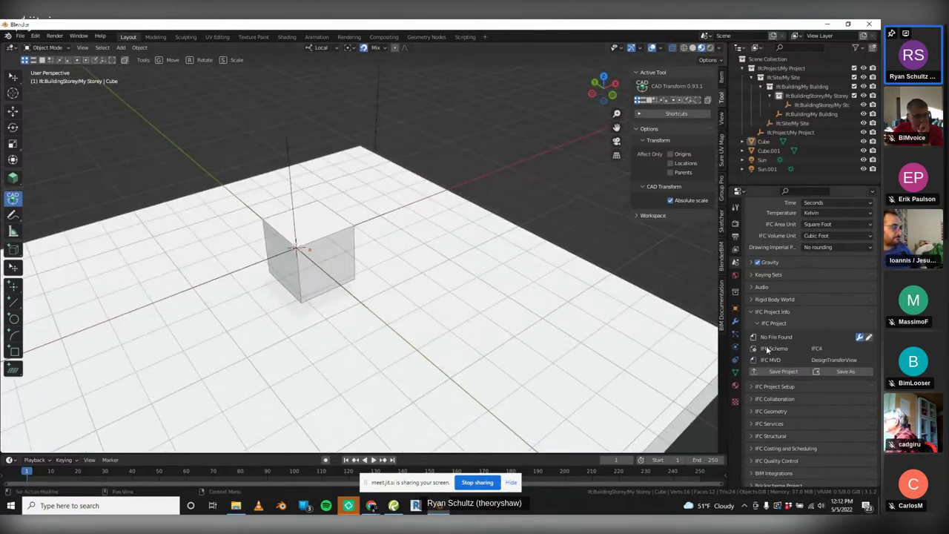
scroll(771, 350, down, 1)
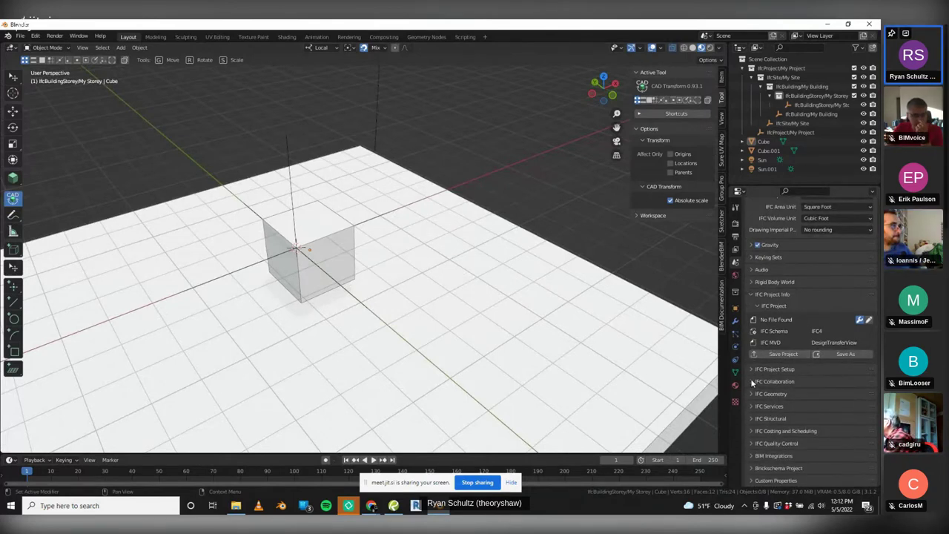
click(751, 369)
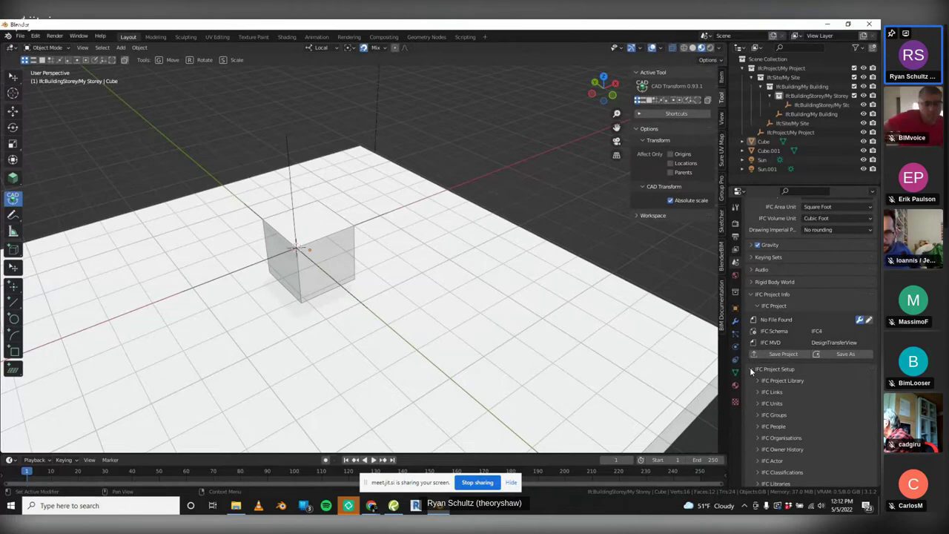
scroll(749, 367, down, 1)
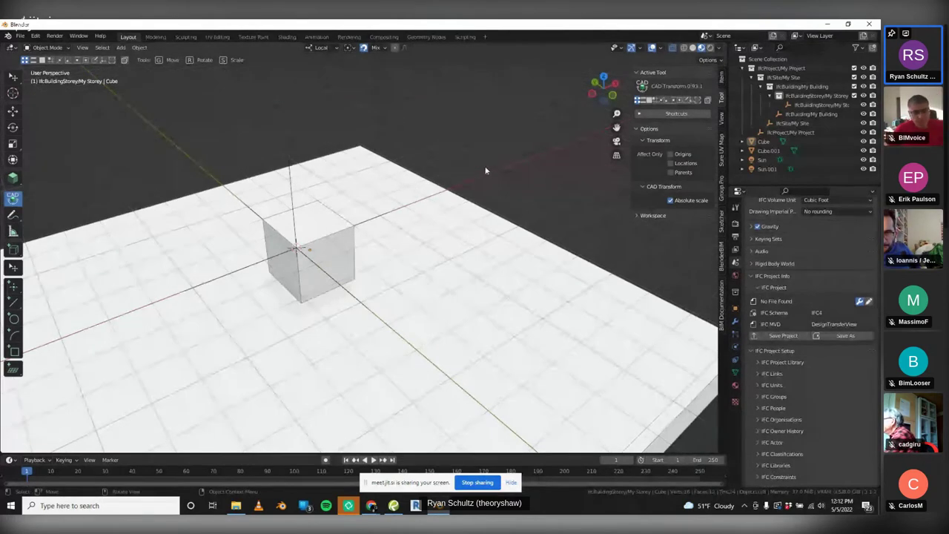
middle_drag(485, 170, 447, 171)
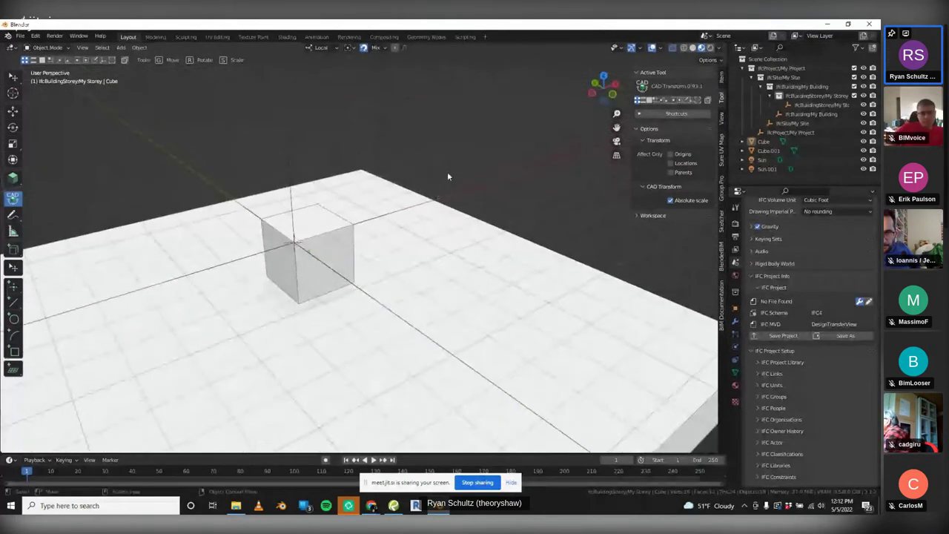
click(314, 221)
Delete the floor slab and select the cube
click(457, 257)
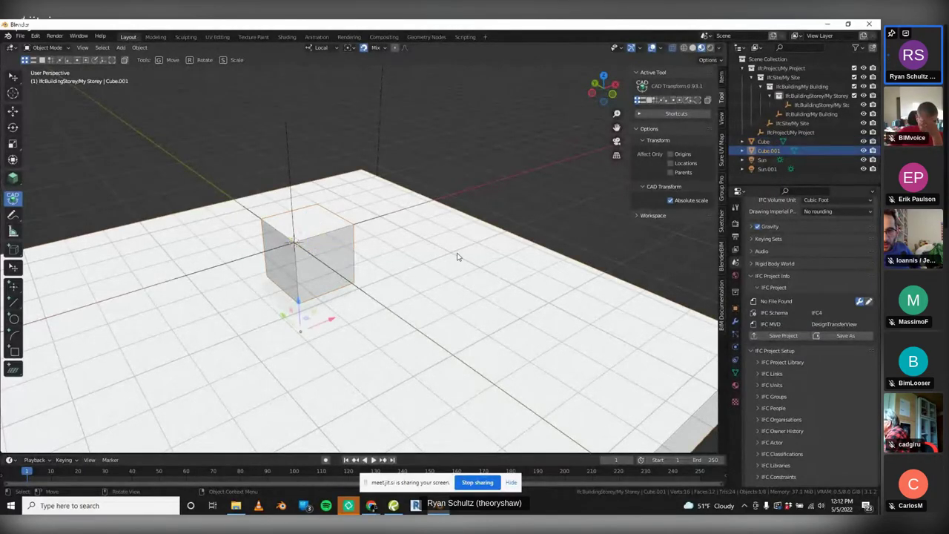
key(Delete)
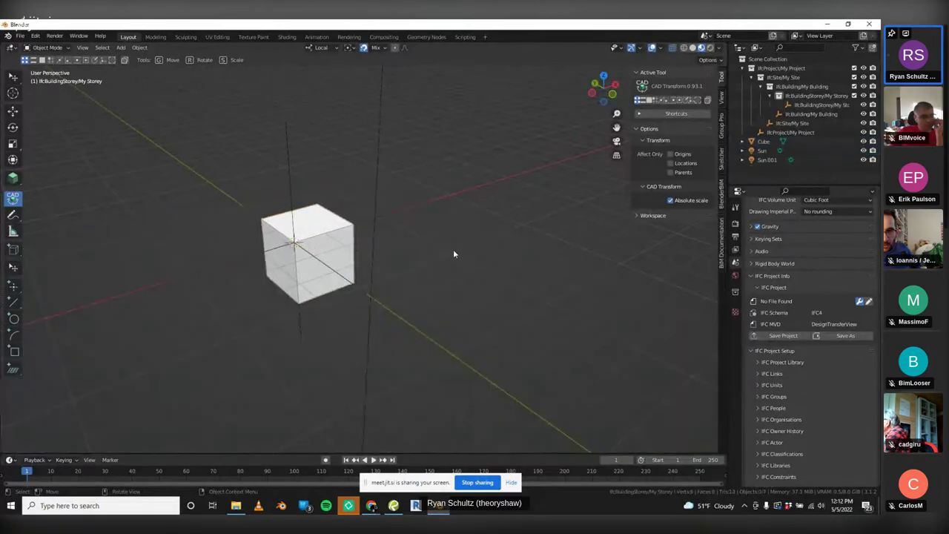
click(311, 222)
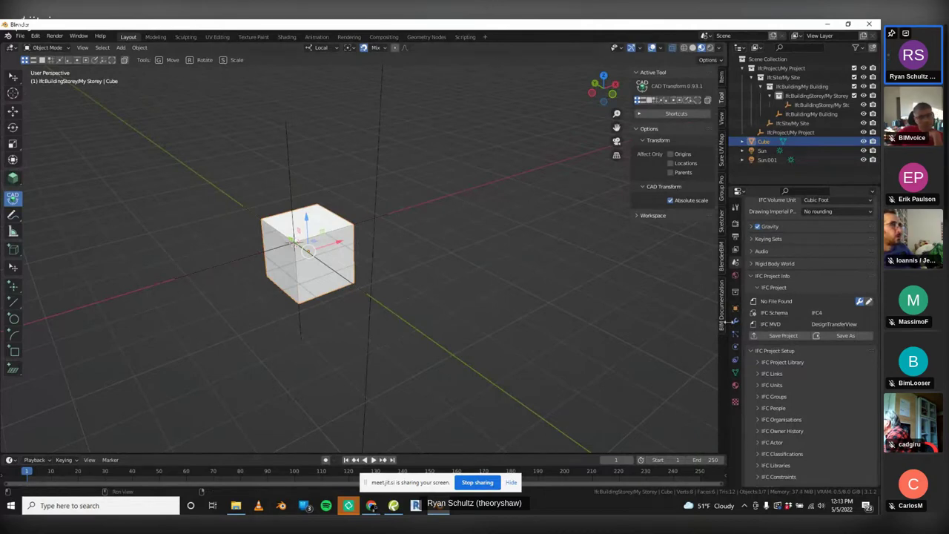
Set the cube's IFC class to IfcElement / IfcWall with predefined type NOTDEFINED
click(734, 309)
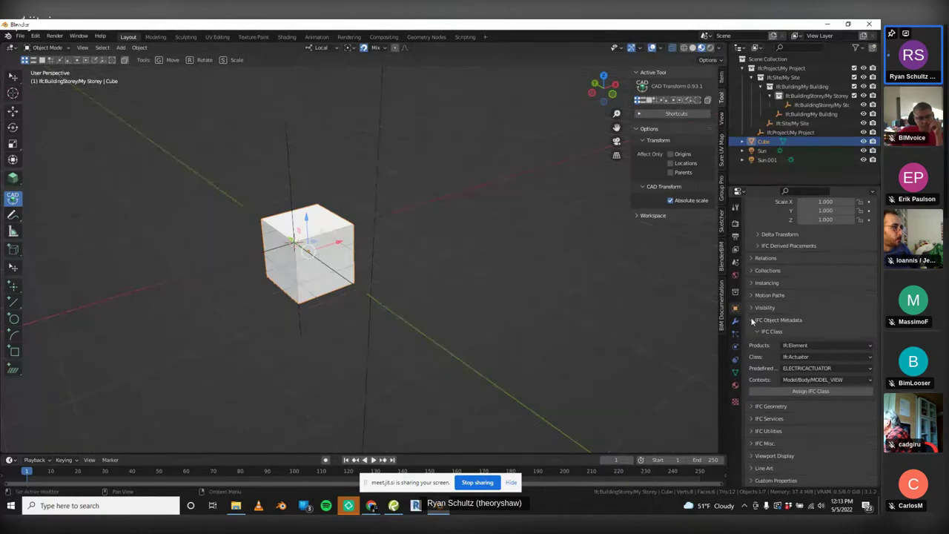
click(808, 344)
click(808, 344)
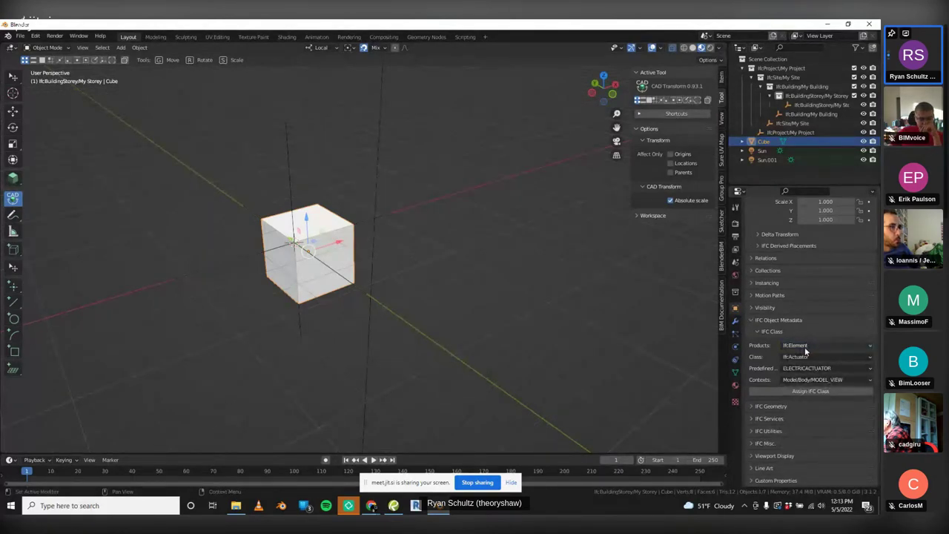
click(803, 355)
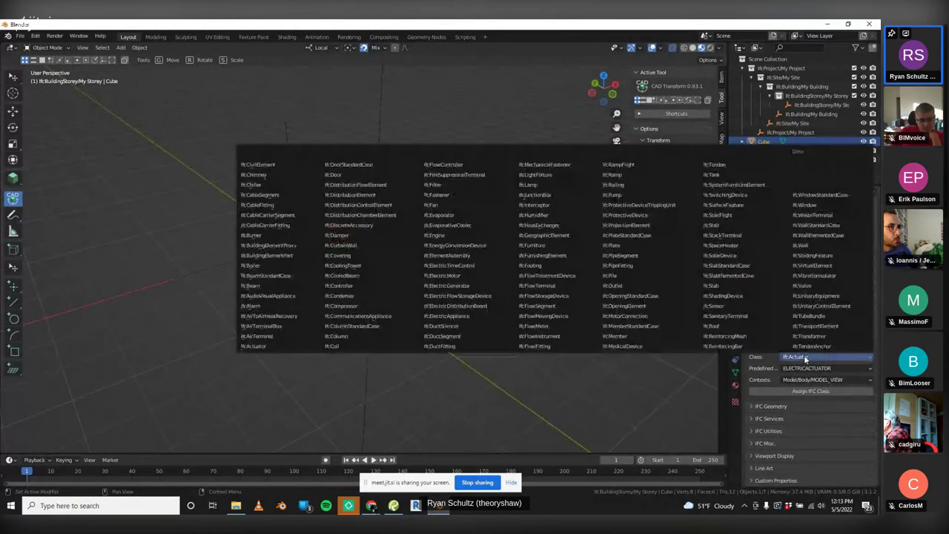
click(808, 249)
click(813, 368)
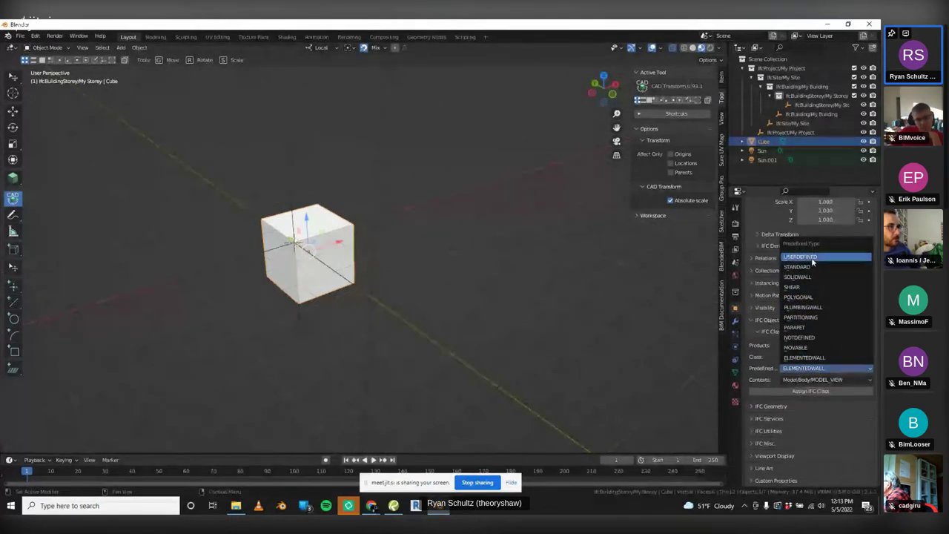
click(810, 338)
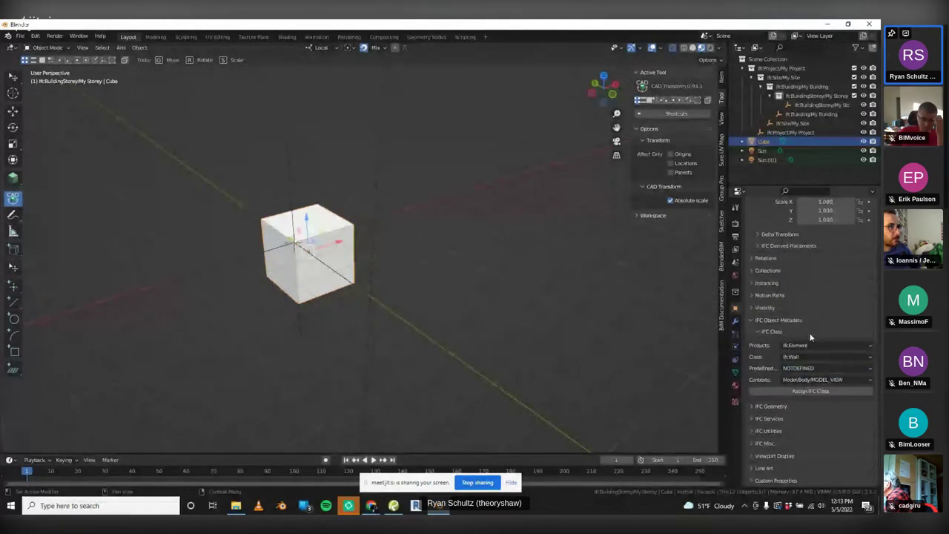
Assign the IfcWall class to the cube using the Model/Body/MODEL_VIEW context
click(798, 369)
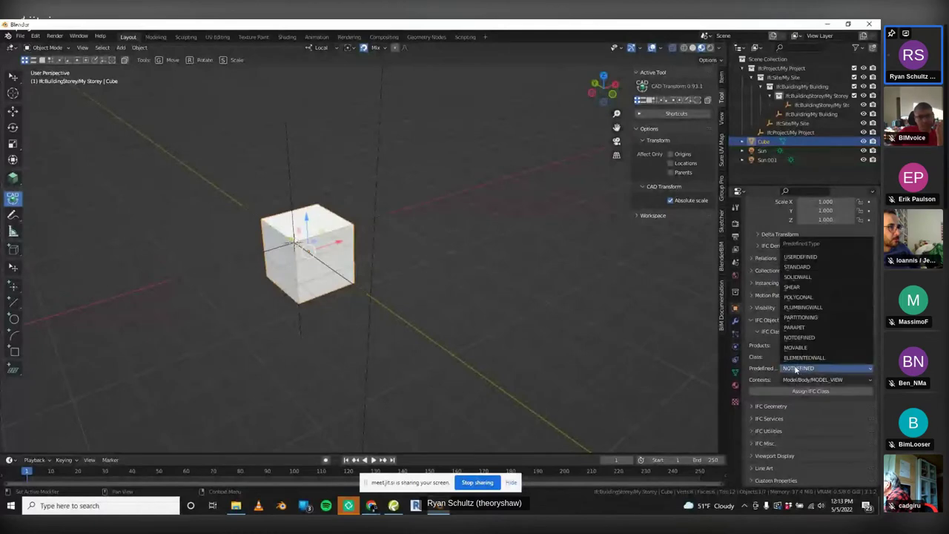
click(796, 368)
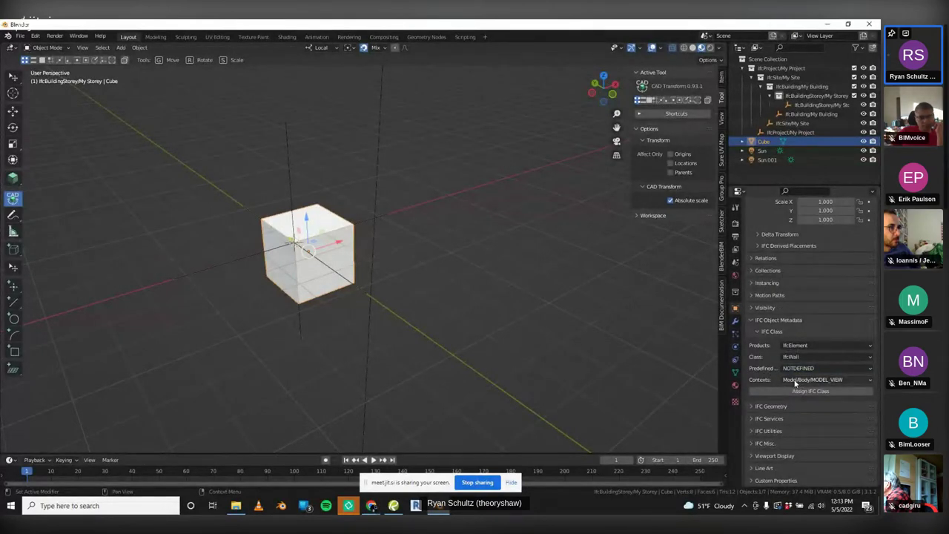
click(795, 381)
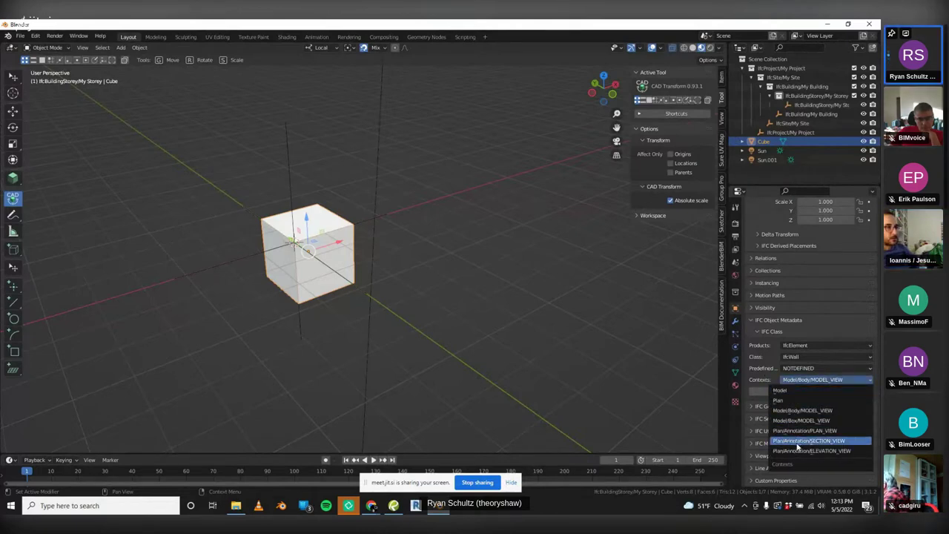
click(764, 379)
click(795, 392)
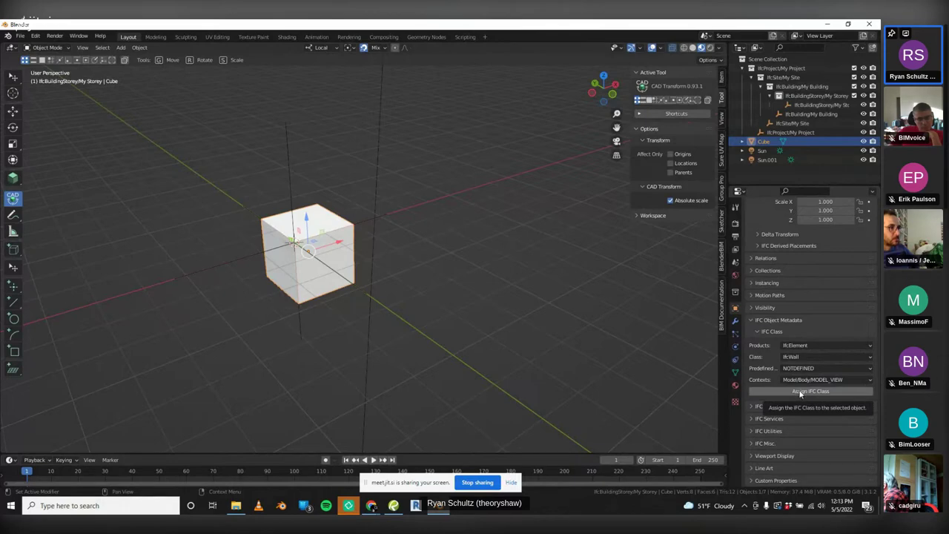
click(800, 393)
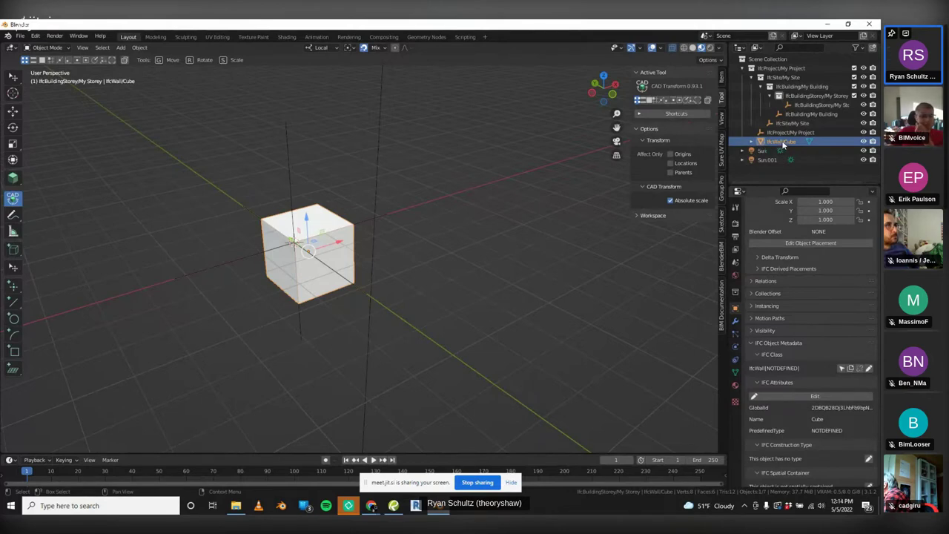
Move IfcWall/Cube into the IfcBuildingStorey/My Storey collection in the Outliner
drag(783, 144, 813, 106)
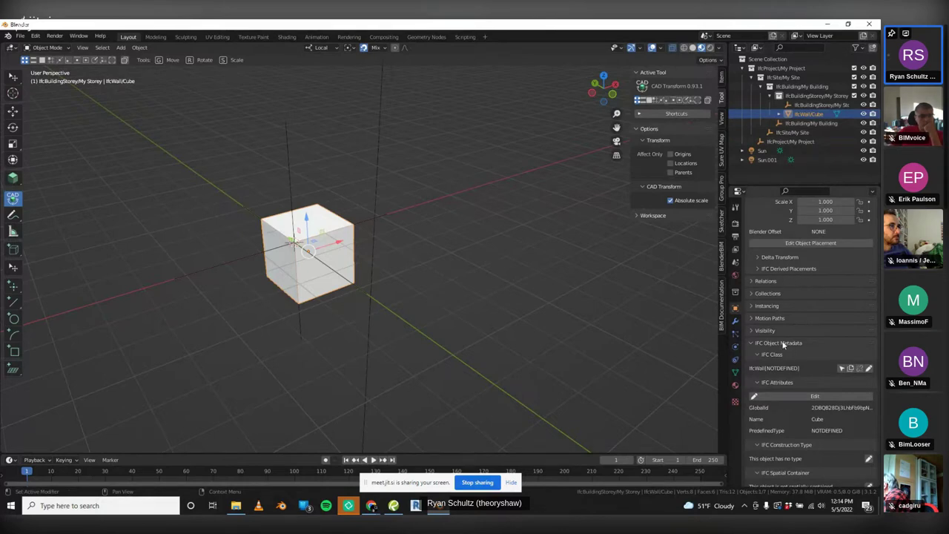
scroll(788, 346, down, 3)
scroll(790, 347, down, 1)
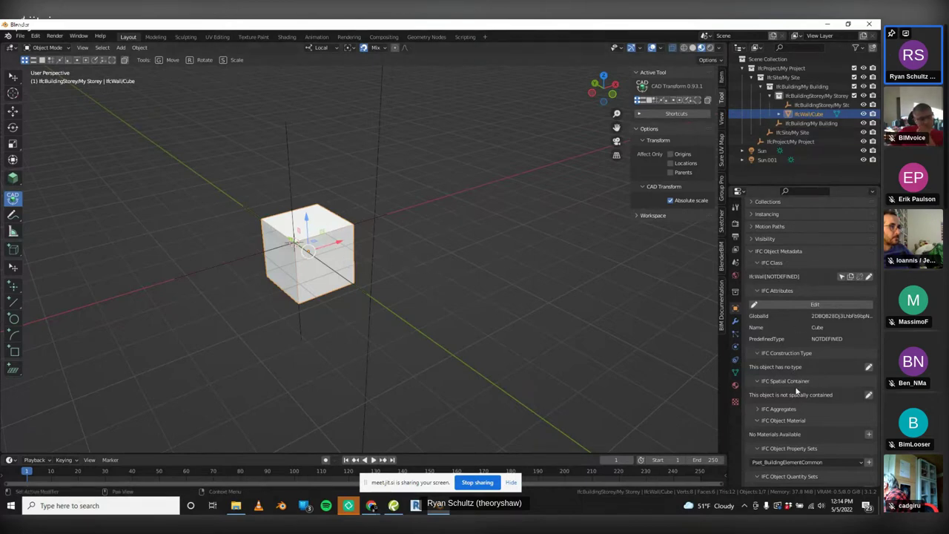
Assign IfcBuildingStorey/My Storey as the wall's spatial container, then deselect the cube
click(868, 394)
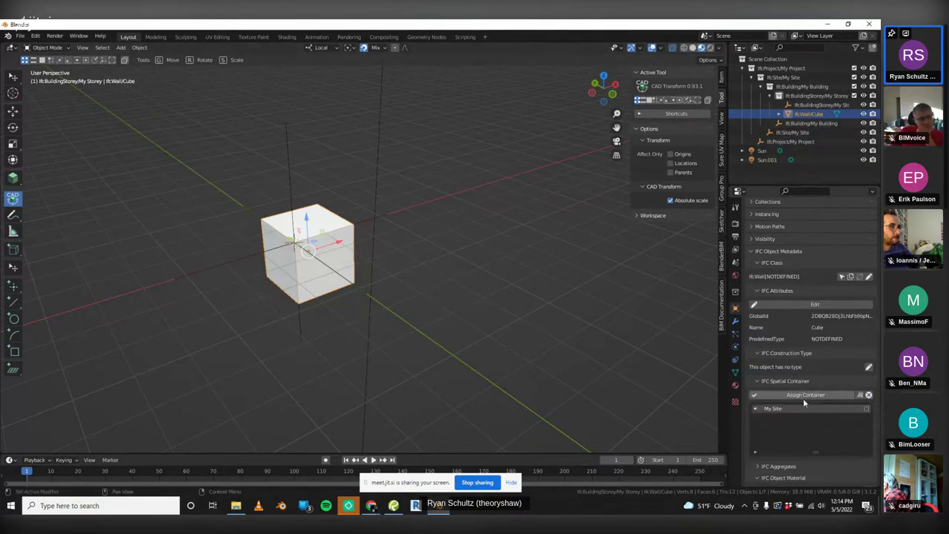
click(755, 411)
click(822, 395)
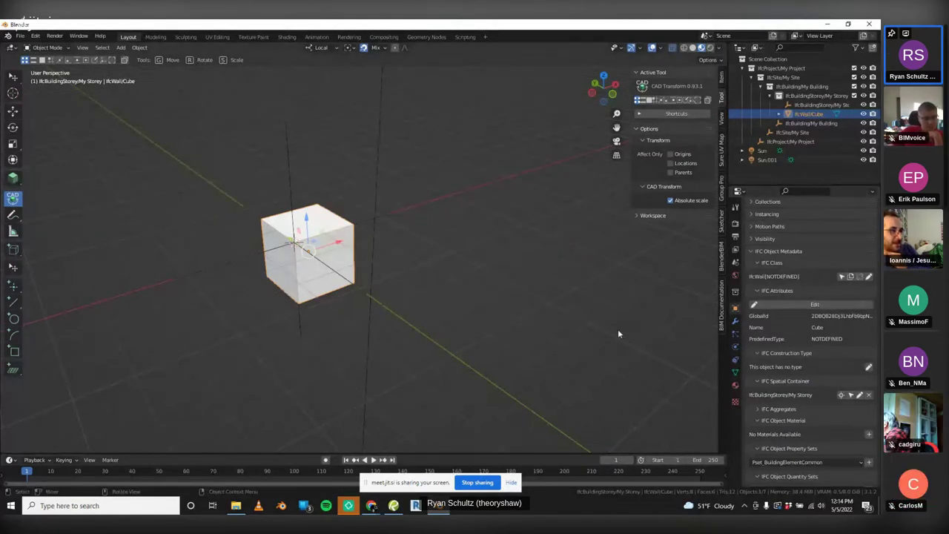
click(536, 271)
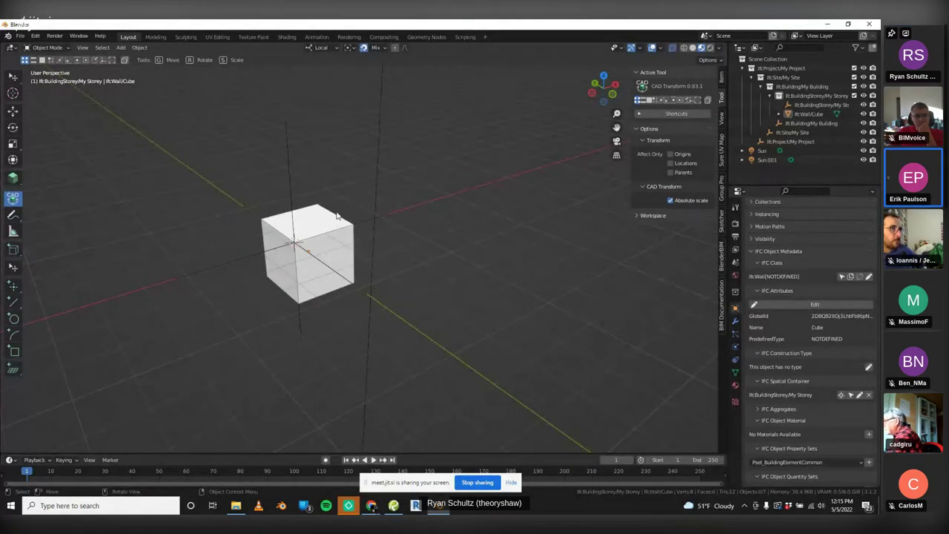
Expand IfcWall/Cube in the Outliner to reveal its 24/83 mesh data
middle_drag(337, 215, 360, 207)
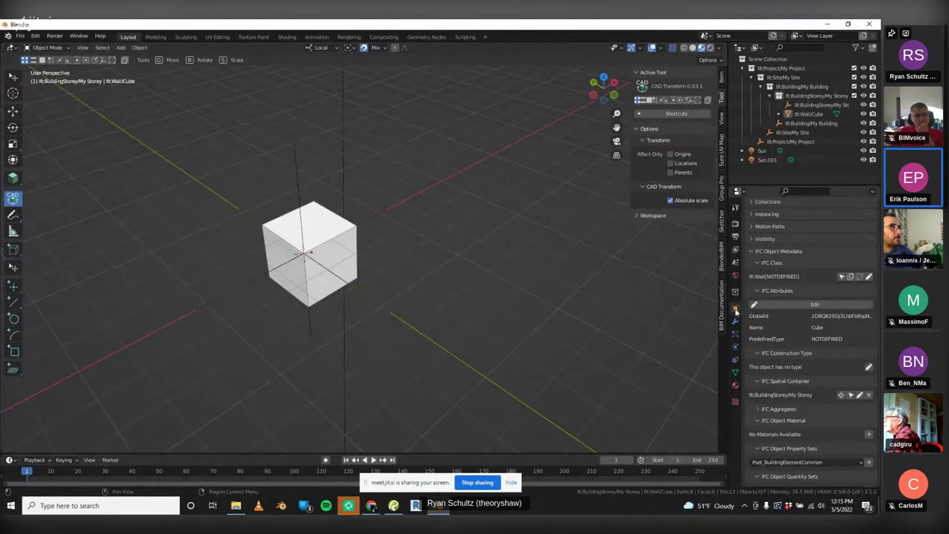
scroll(776, 306, up, 3)
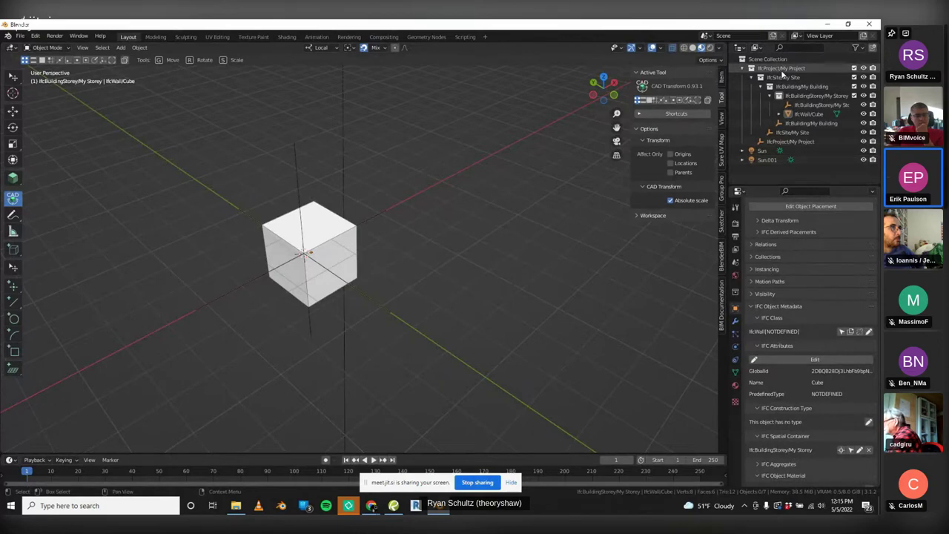
click(797, 113)
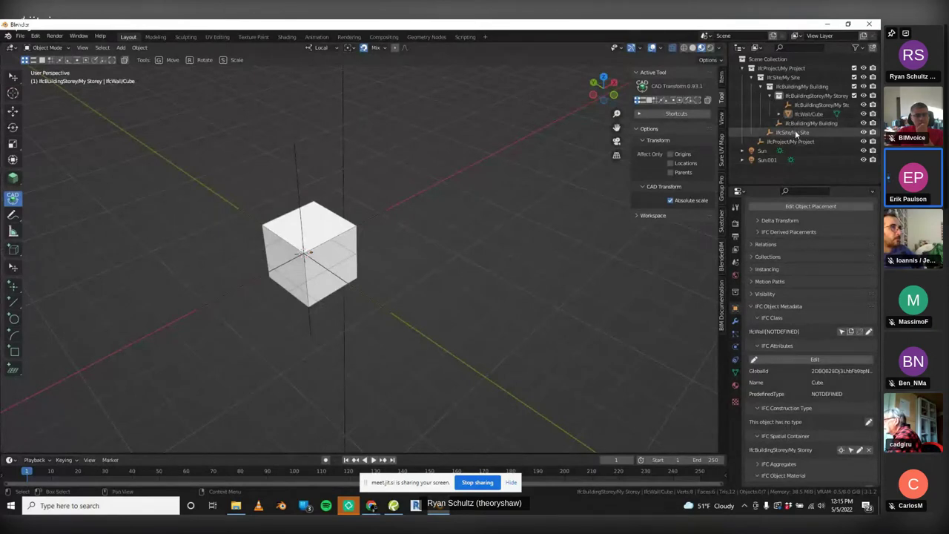
click(784, 114)
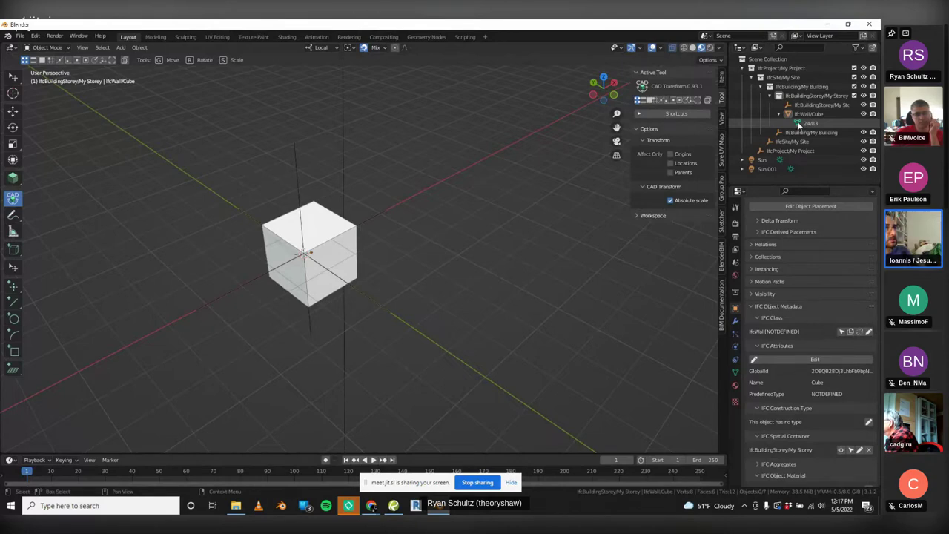
Select the IfcBuildingStorey/My Storey row to display the storey's IFC properties
click(802, 115)
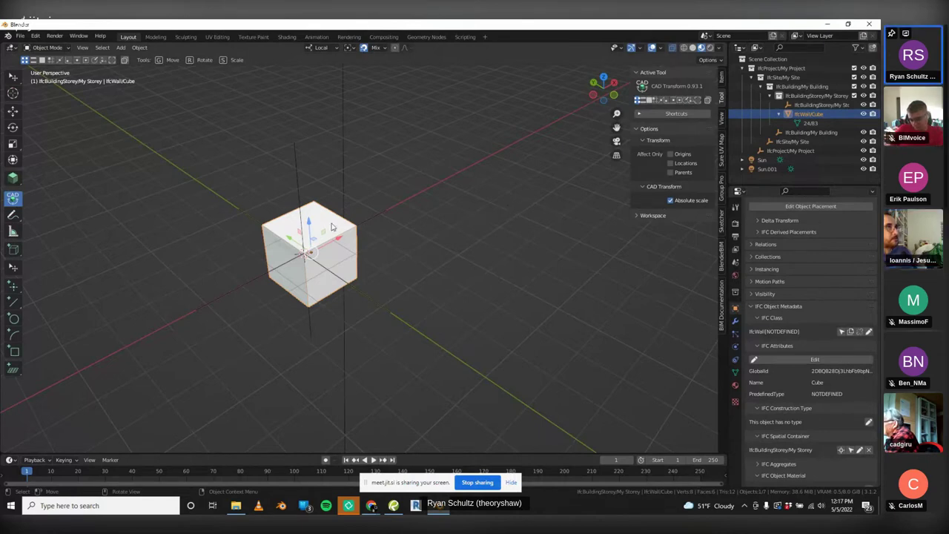
click(380, 190)
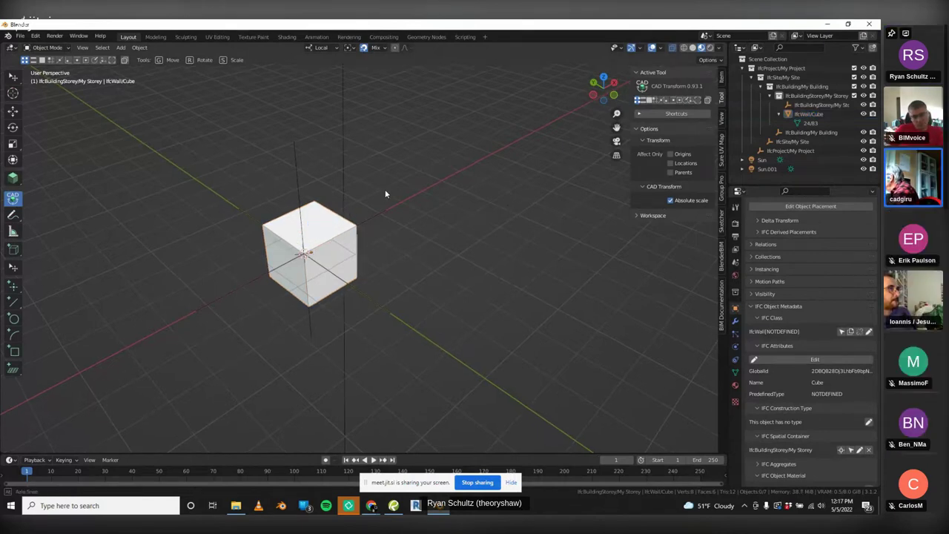
middle_drag(385, 194, 321, 218)
click(317, 222)
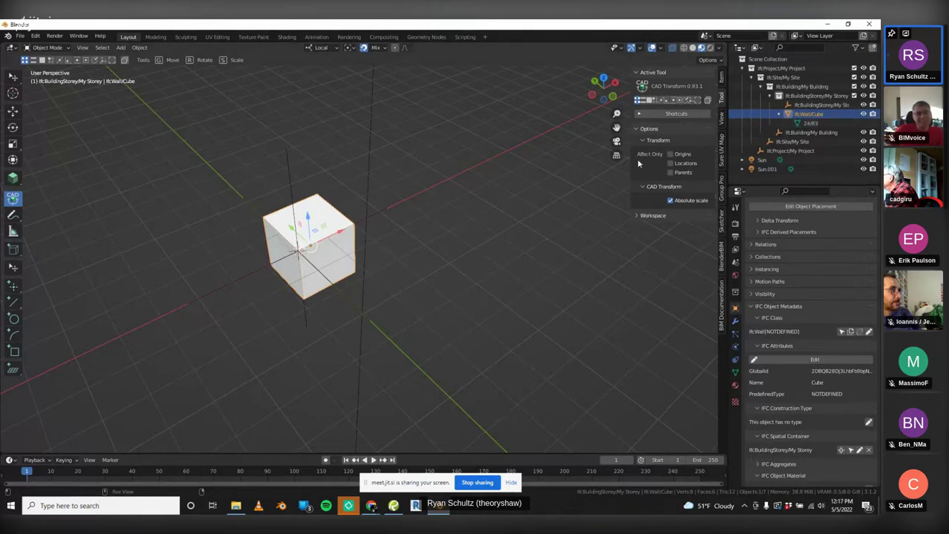
middle_drag(475, 251, 464, 249)
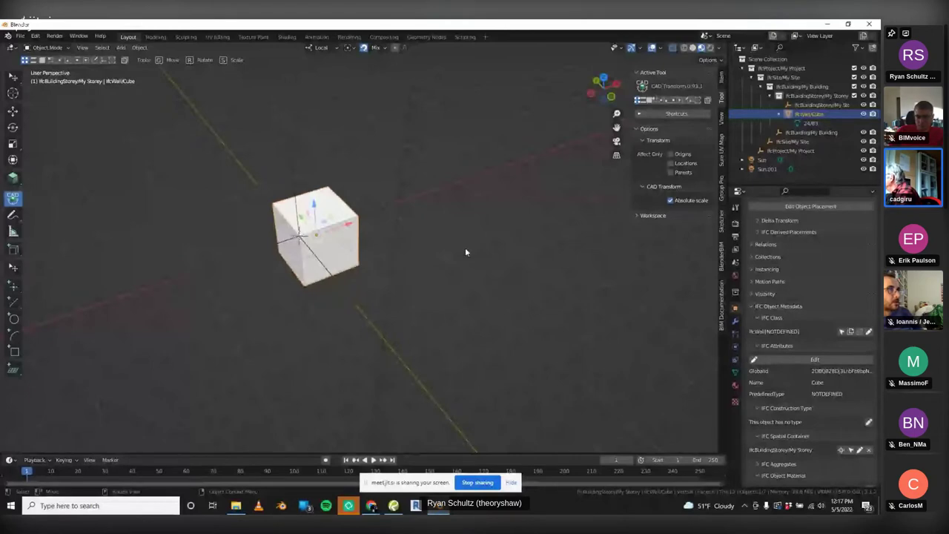
click(819, 97)
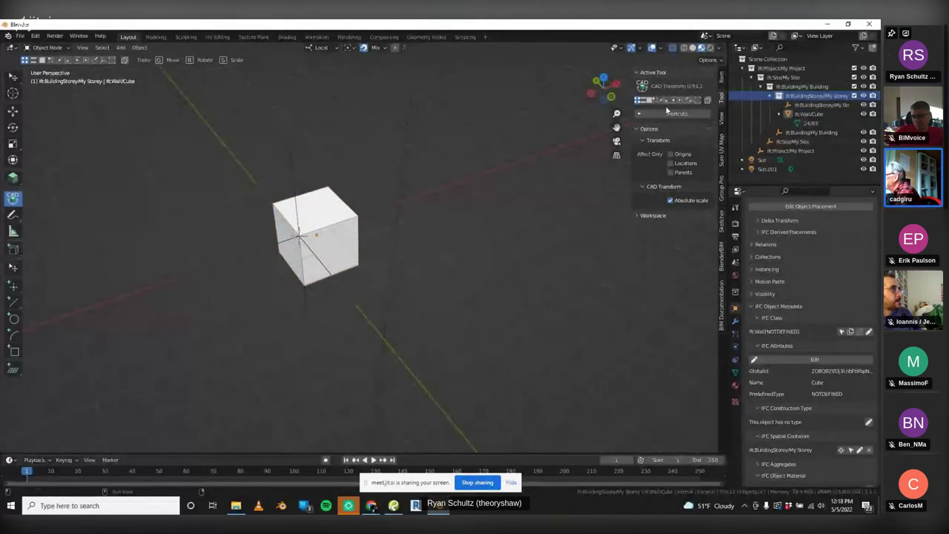
click(810, 104)
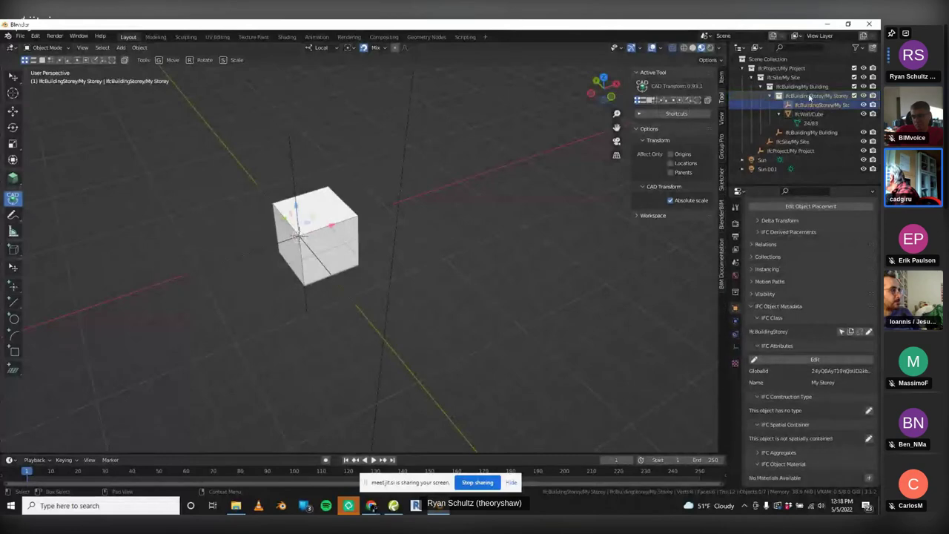
click(809, 95)
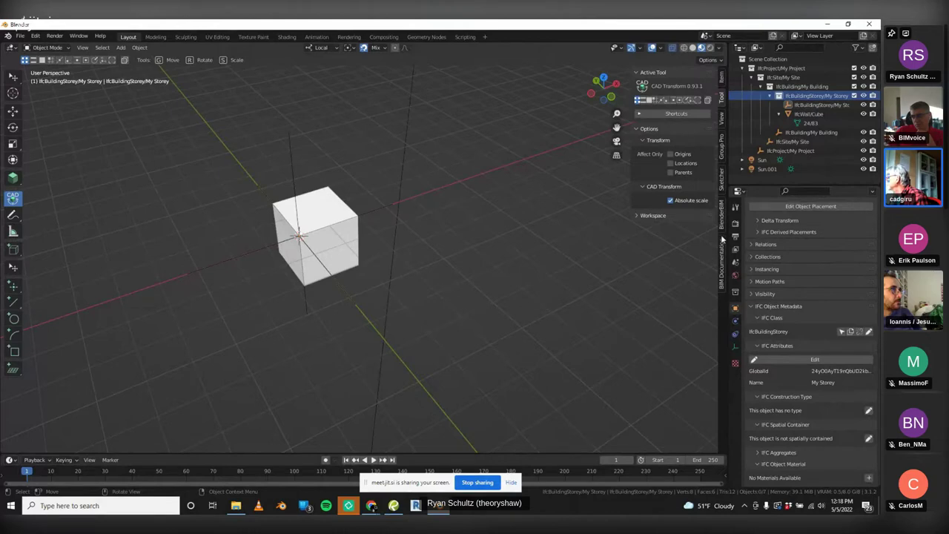
click(806, 106)
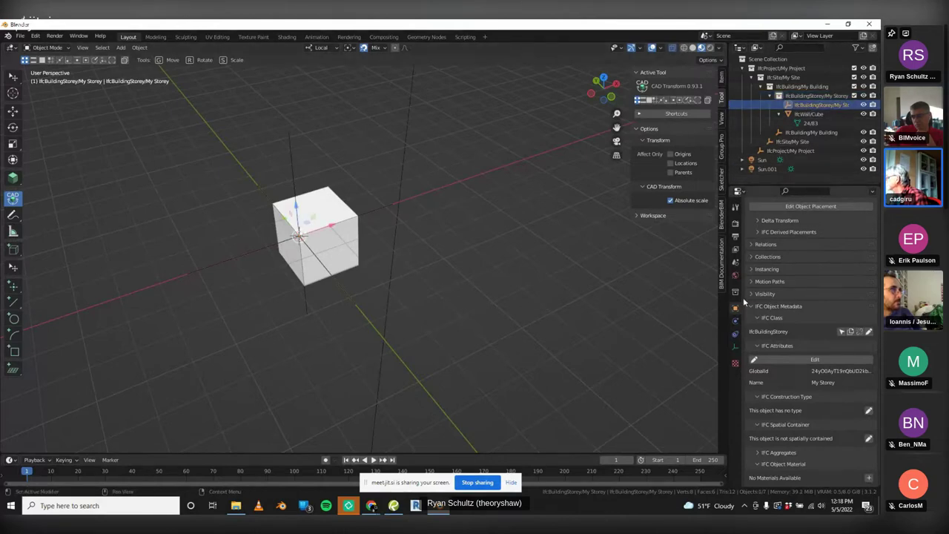
scroll(781, 319, down, 2)
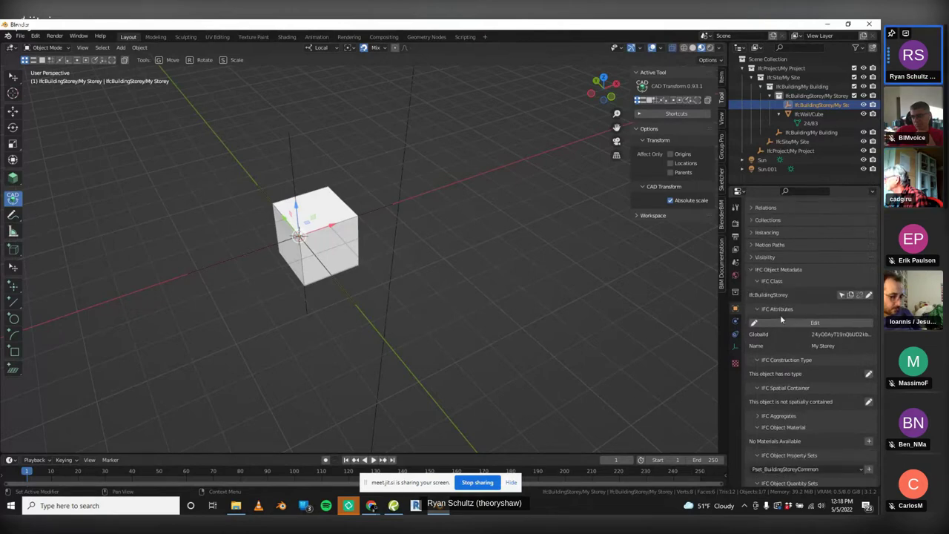
click(806, 114)
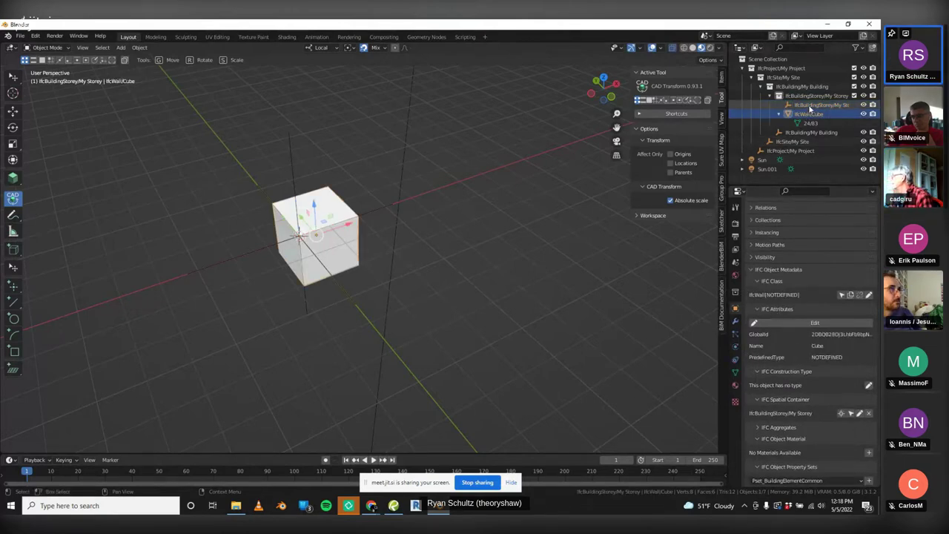
click(811, 105)
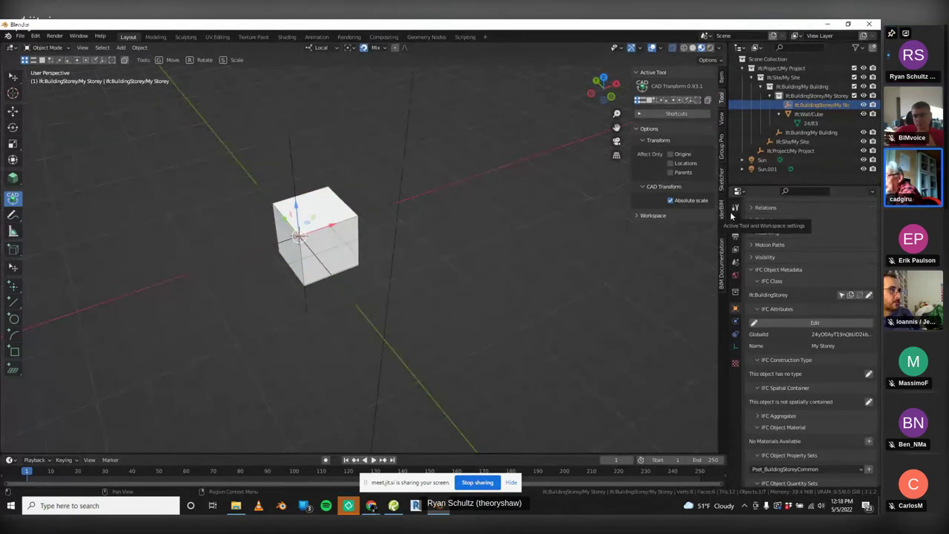
click(809, 114)
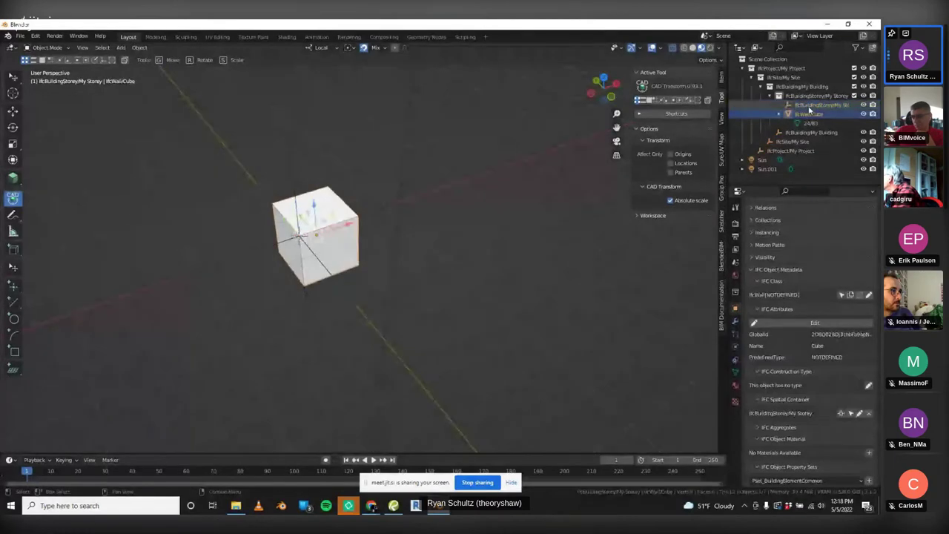
click(808, 107)
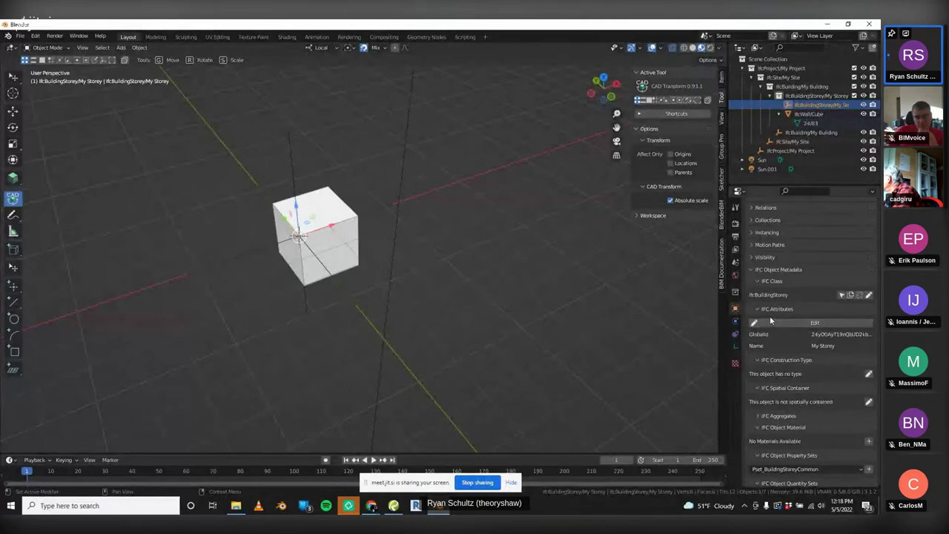
Rename the storey's IFC Name attribute to '1st floor' and save the attributes
click(808, 323)
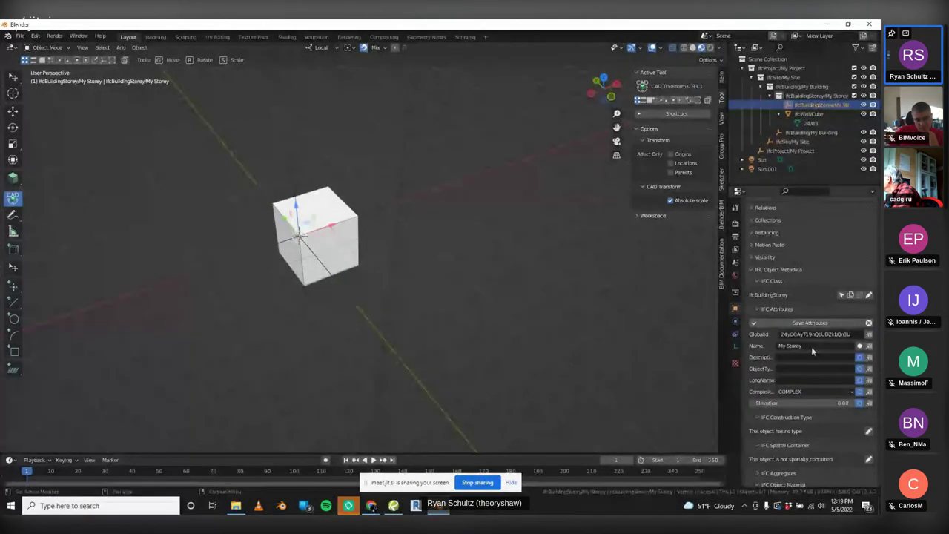
click(812, 347)
key(BackSpace)
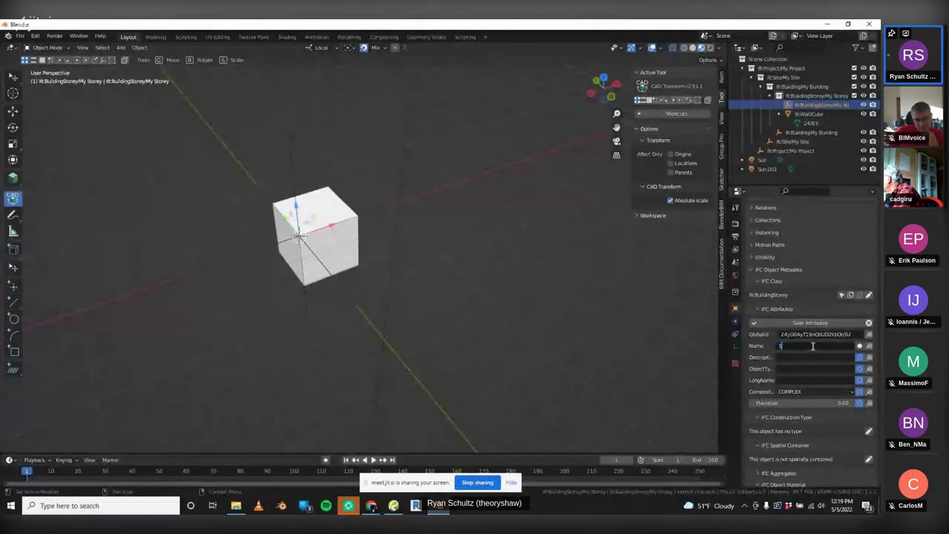
text(1st floor)
key(Return)
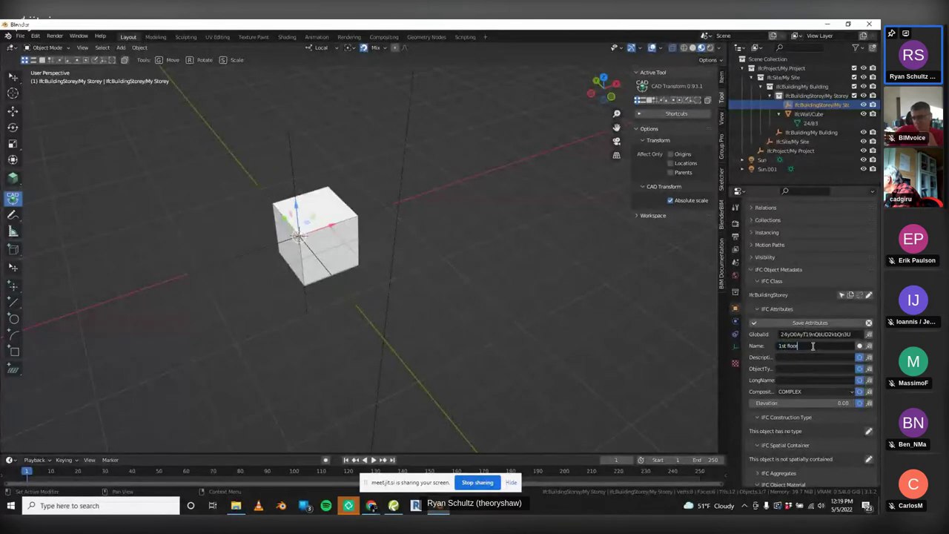
click(827, 326)
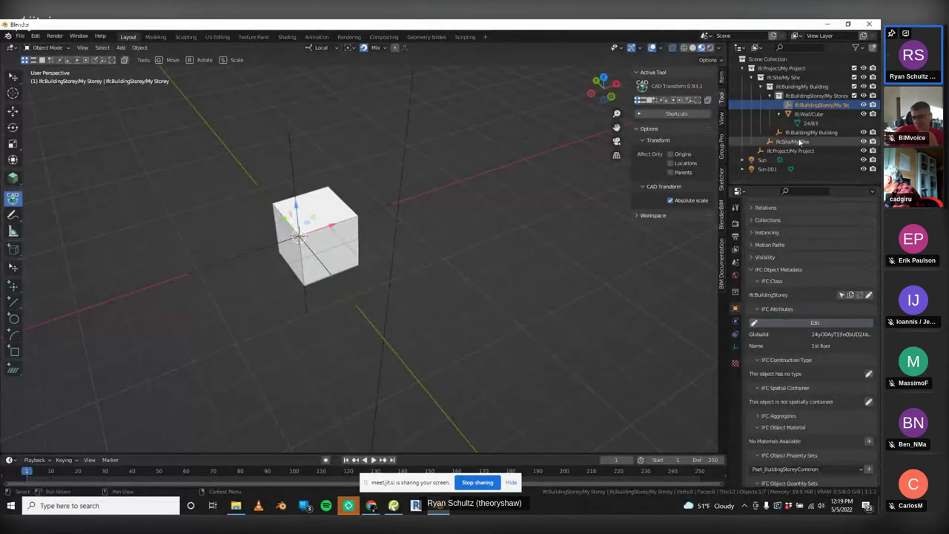
Widen the Outliner and Properties panels, rename the storey in the Outliner, and deselect
drag(726, 119, 644, 119)
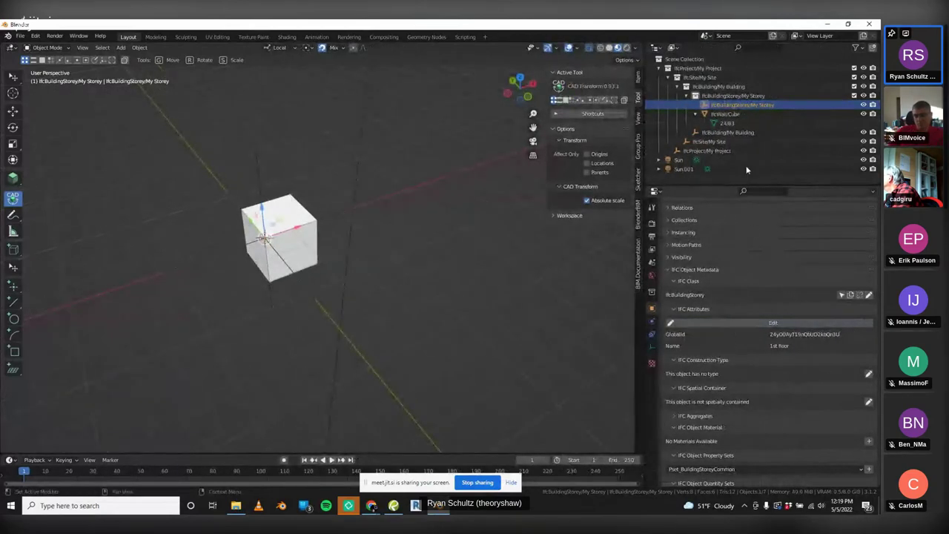
double_click(763, 105)
key(Return)
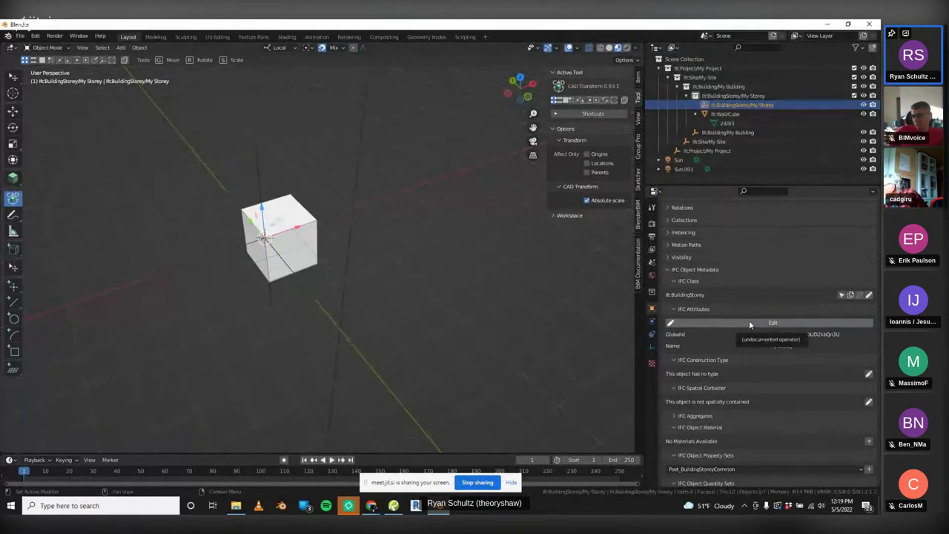
click(555, 290)
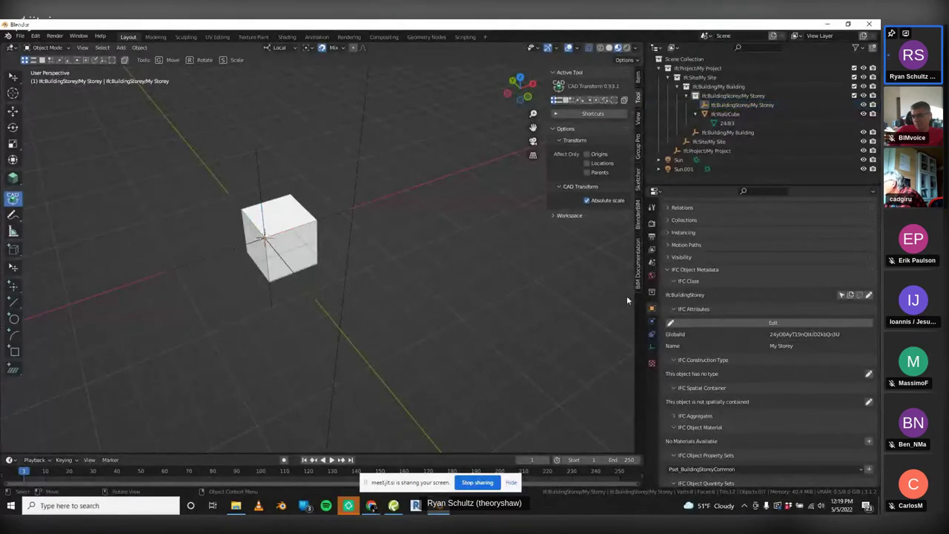
click(21, 35)
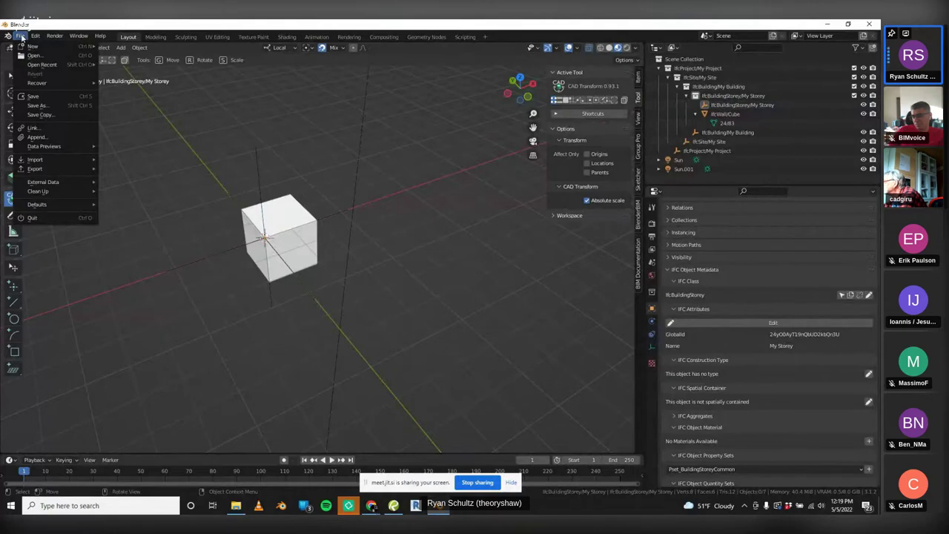
Save the scene as untitled.blend on the Desktop
click(34, 96)
click(227, 219)
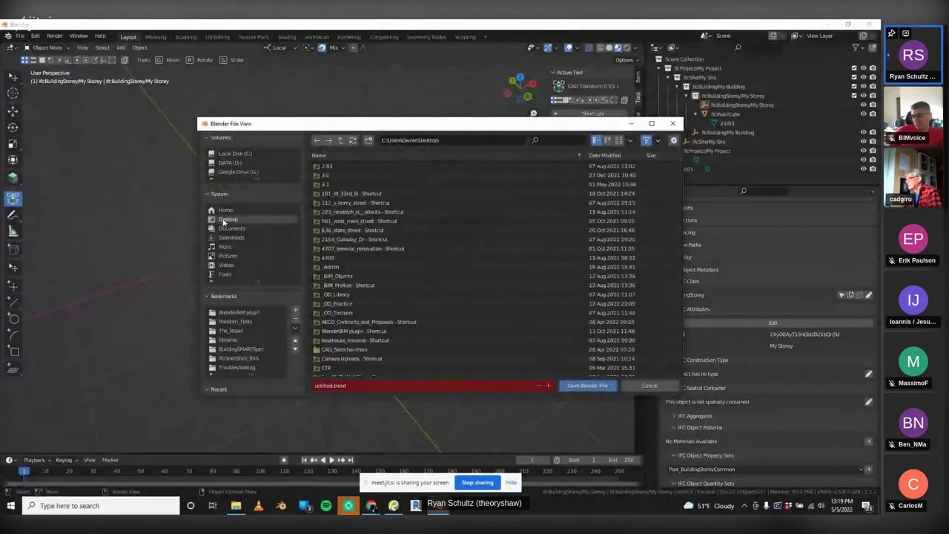
click(376, 386)
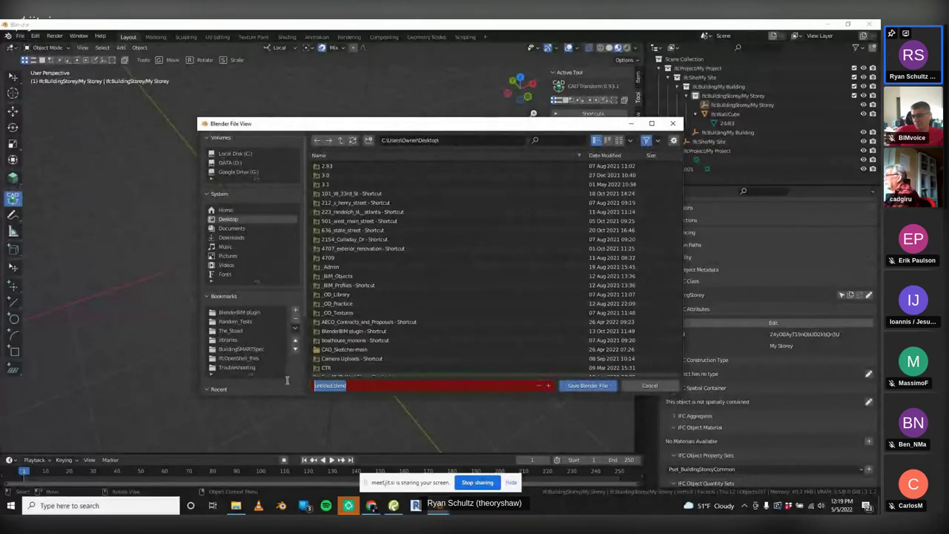
click(578, 386)
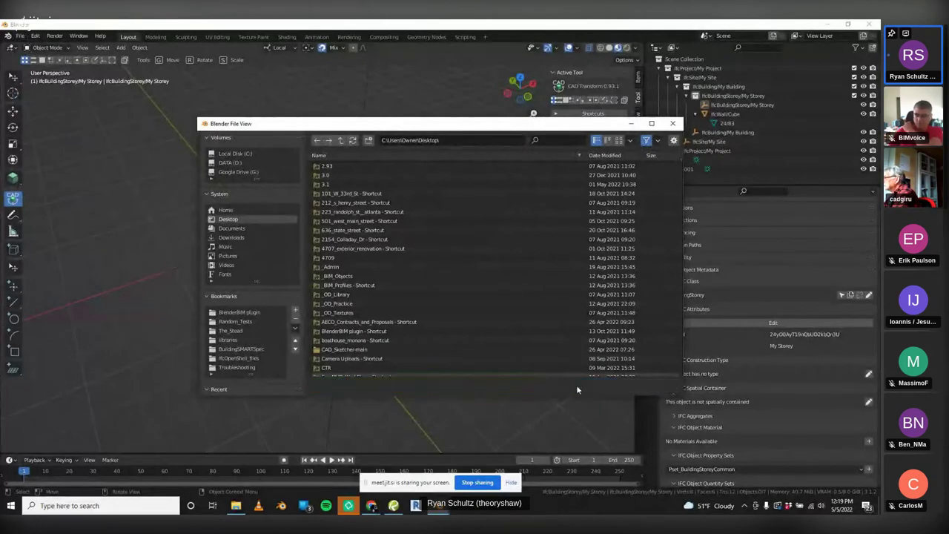
Export the model to the Desktop as untitled.ifc
click(362, 386)
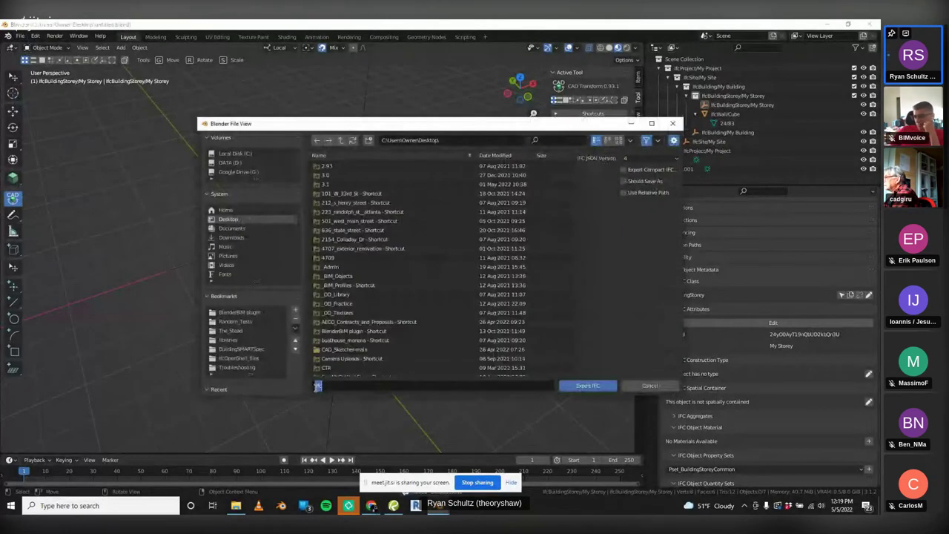
text(untitled)
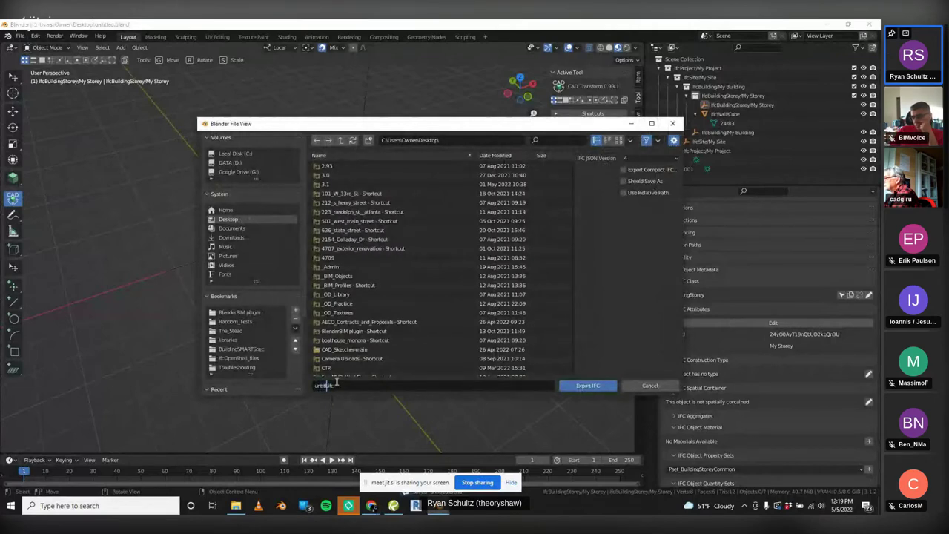
key(Return)
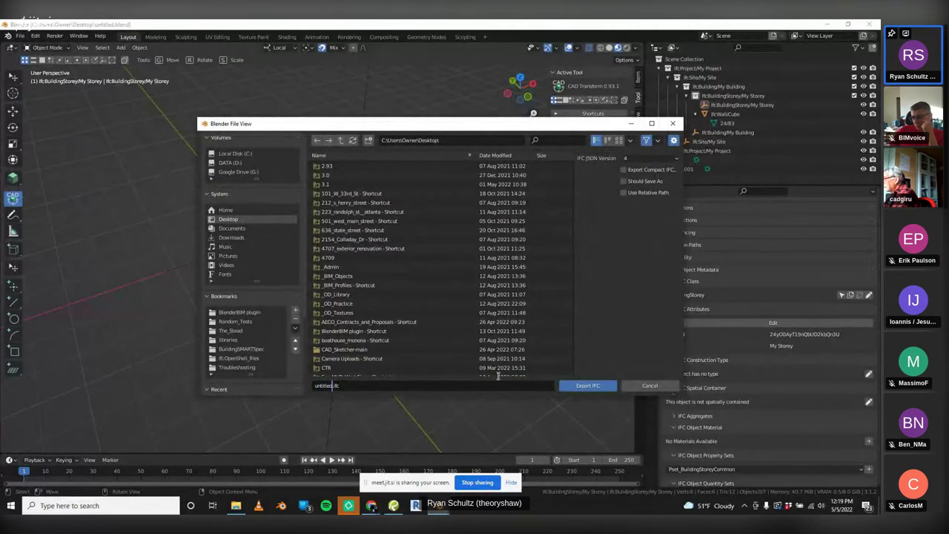
click(587, 385)
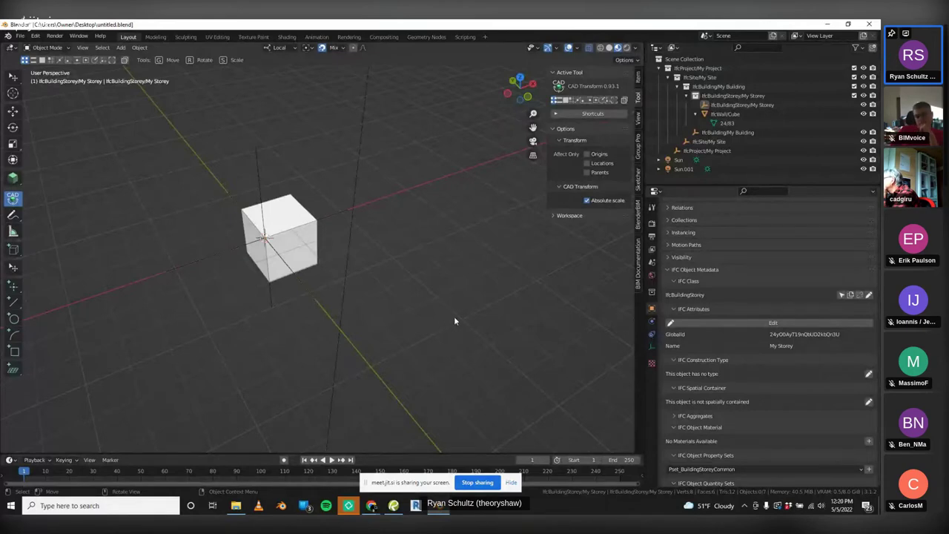
Save the Blender file and export the model to IFC
click(21, 35)
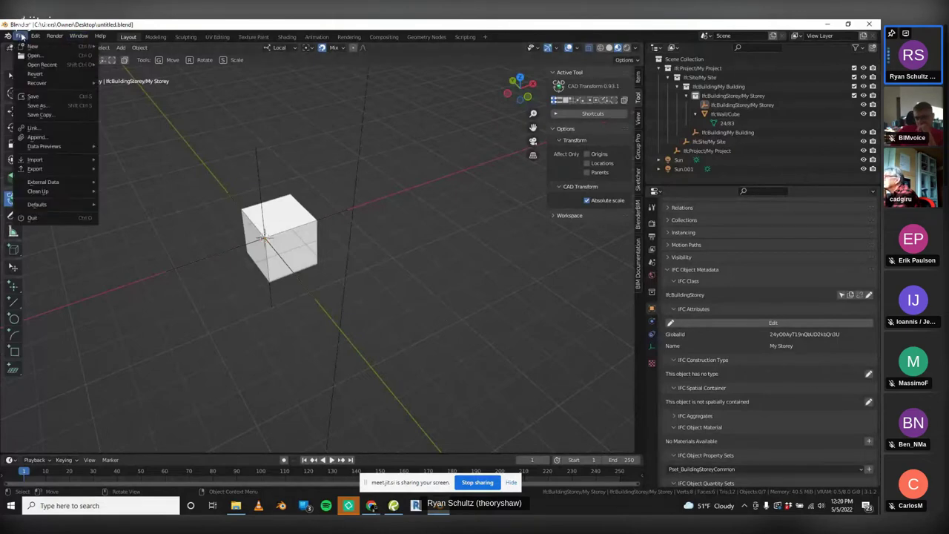
click(34, 96)
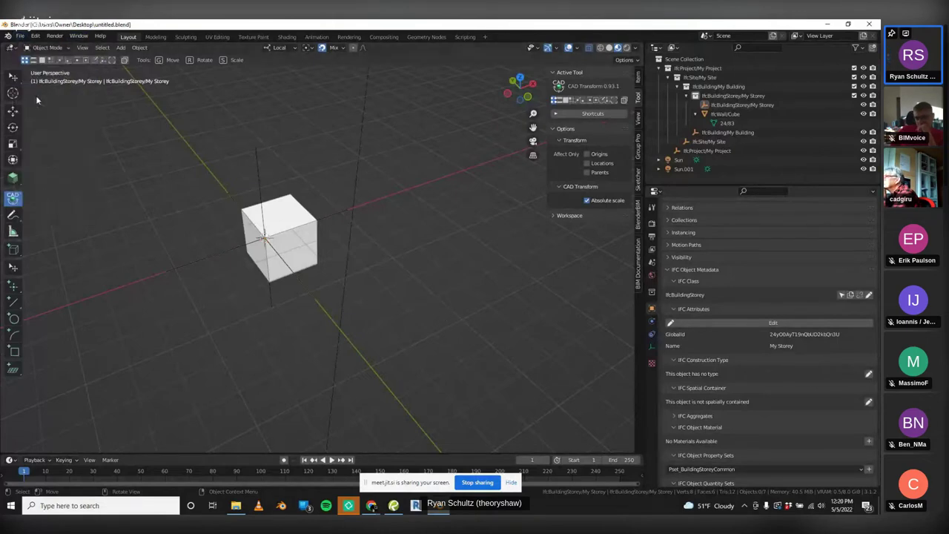
click(22, 37)
mouse_move(44, 168)
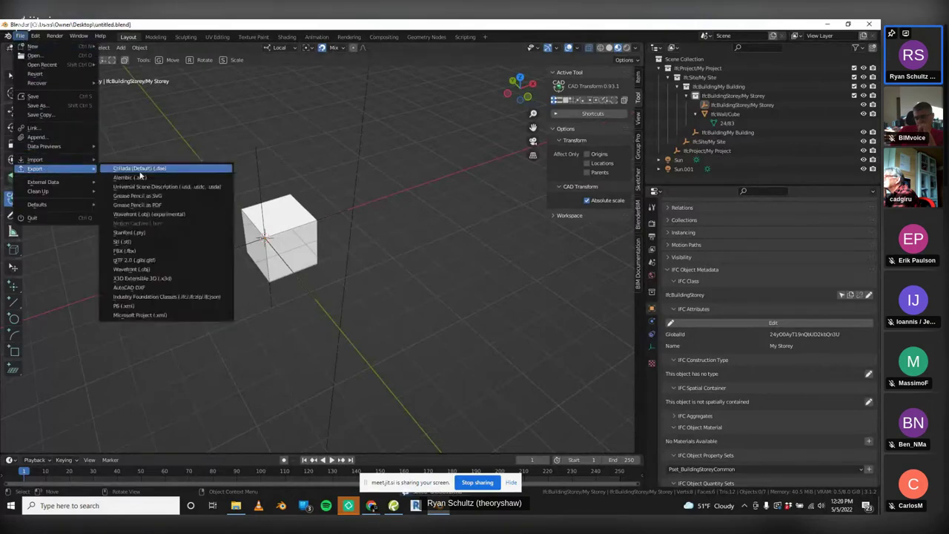
click(164, 298)
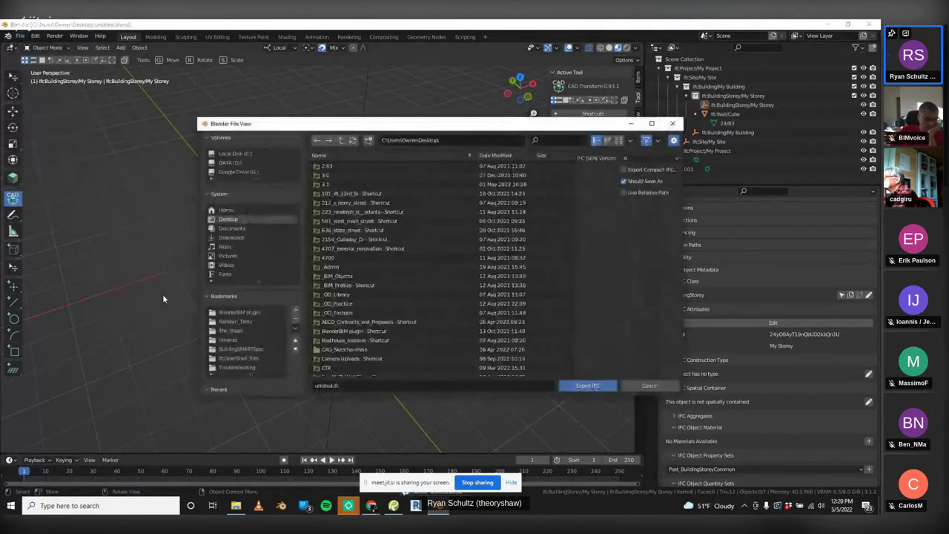
click(587, 385)
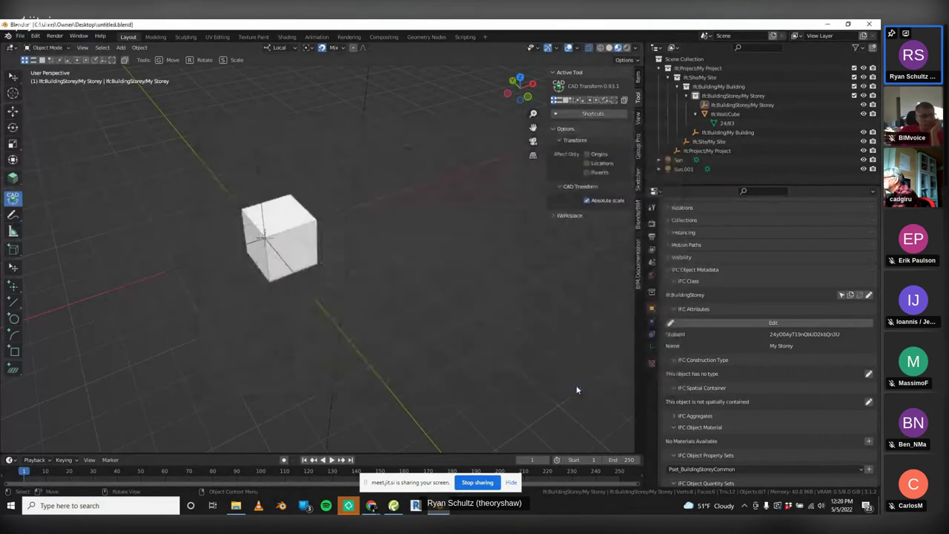
Export IFC again, overwriting untitled.ifc on the Desktop
middle_drag(415, 307, 417, 302)
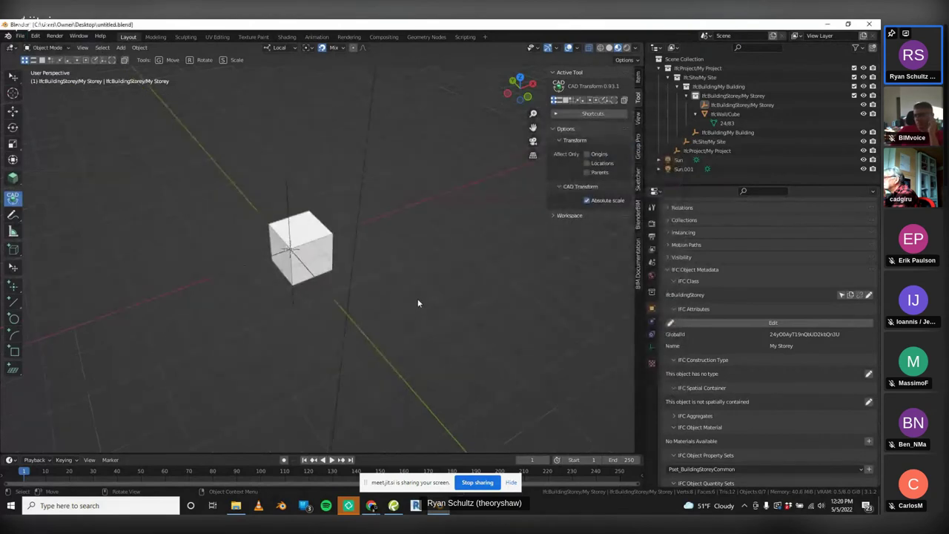
click(20, 36)
mouse_move(64, 171)
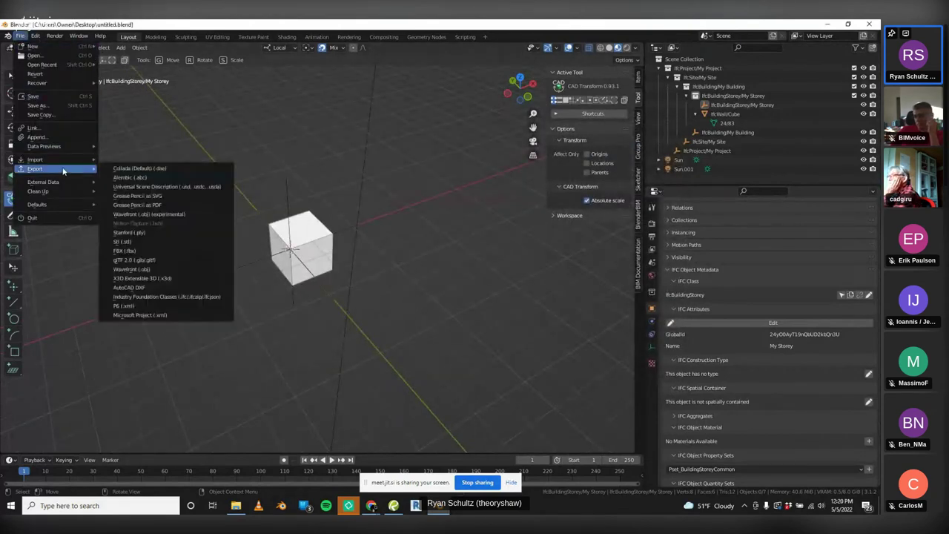
click(190, 297)
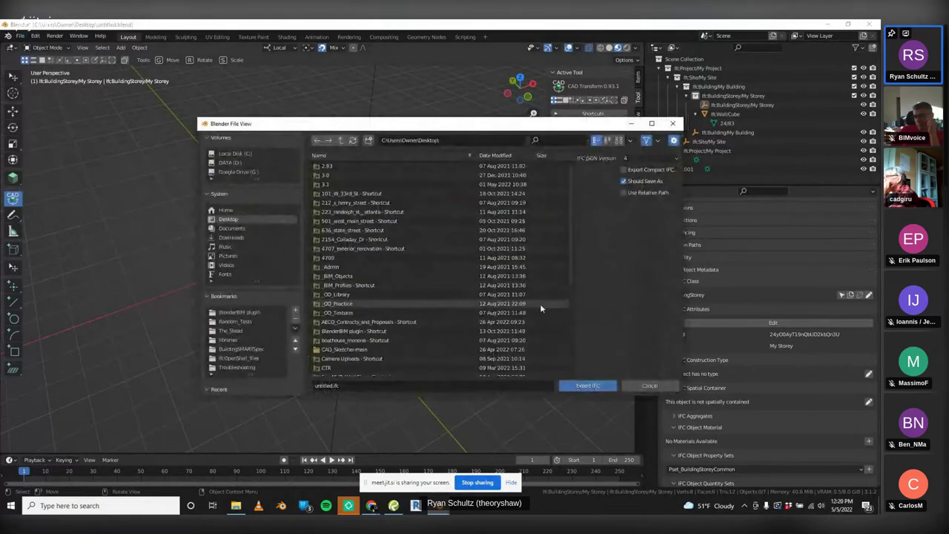
scroll(538, 312, down, 6)
click(357, 360)
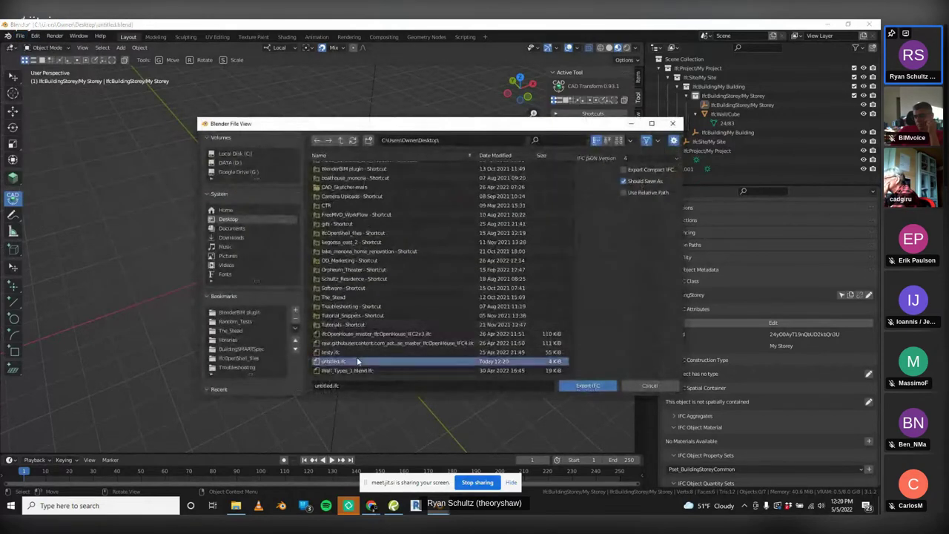
click(581, 384)
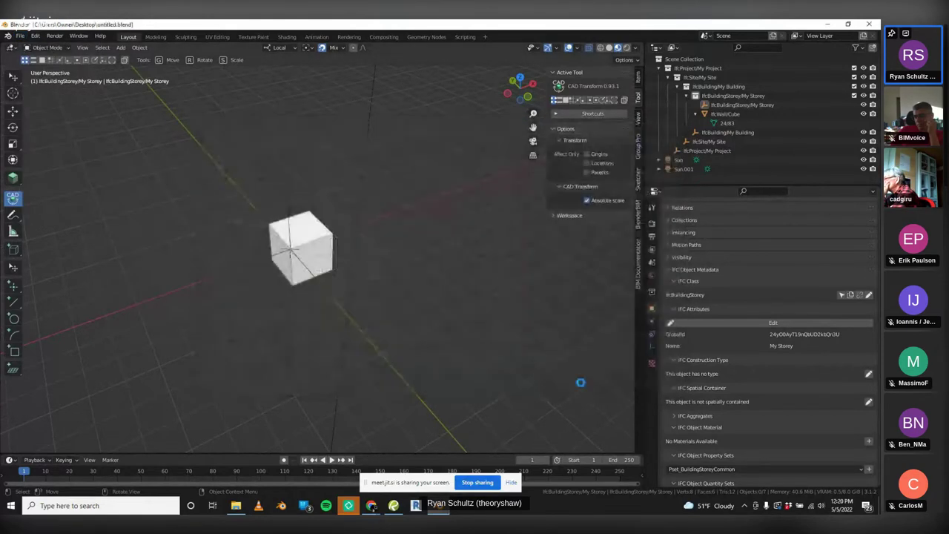
Show IFC Project Info for untitled.ifc and save the project, updating its Saved time to 12:21
click(651, 264)
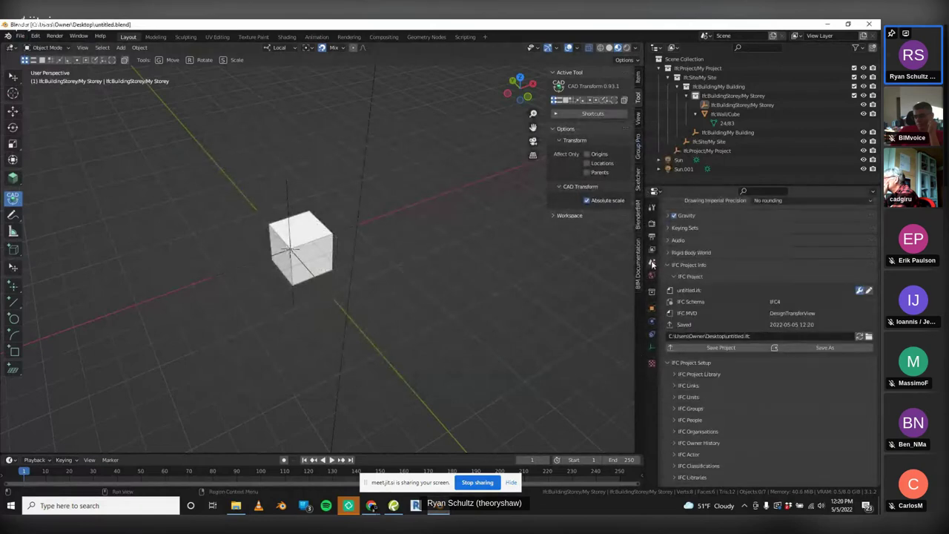
click(746, 345)
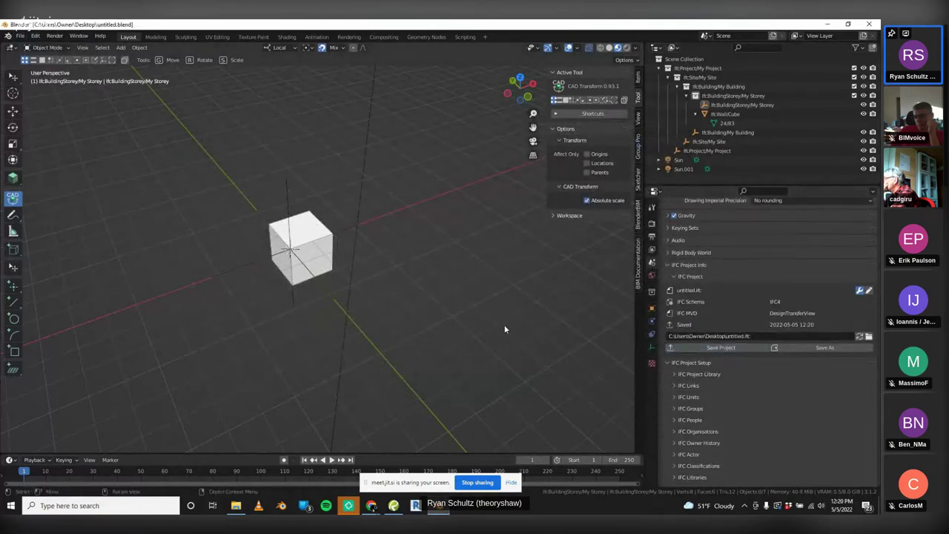
click(21, 35)
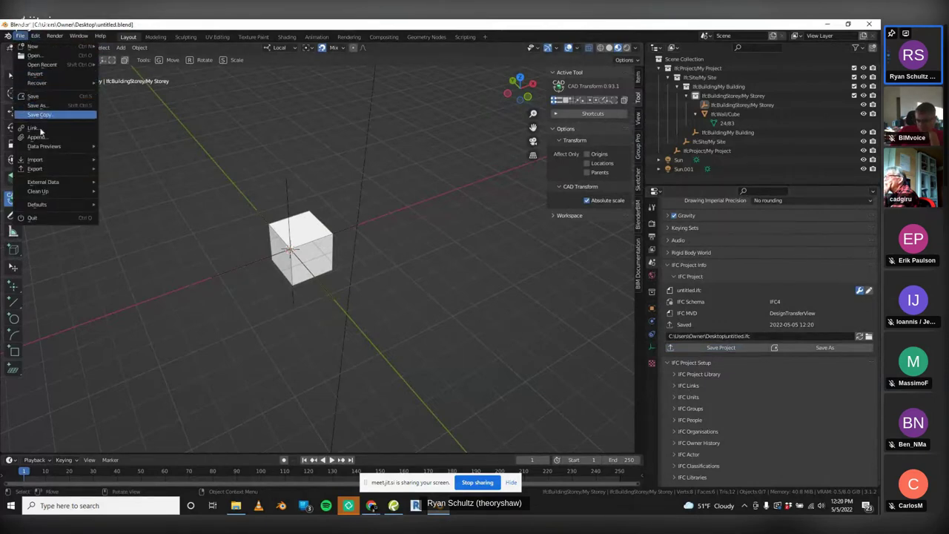
mouse_move(52, 171)
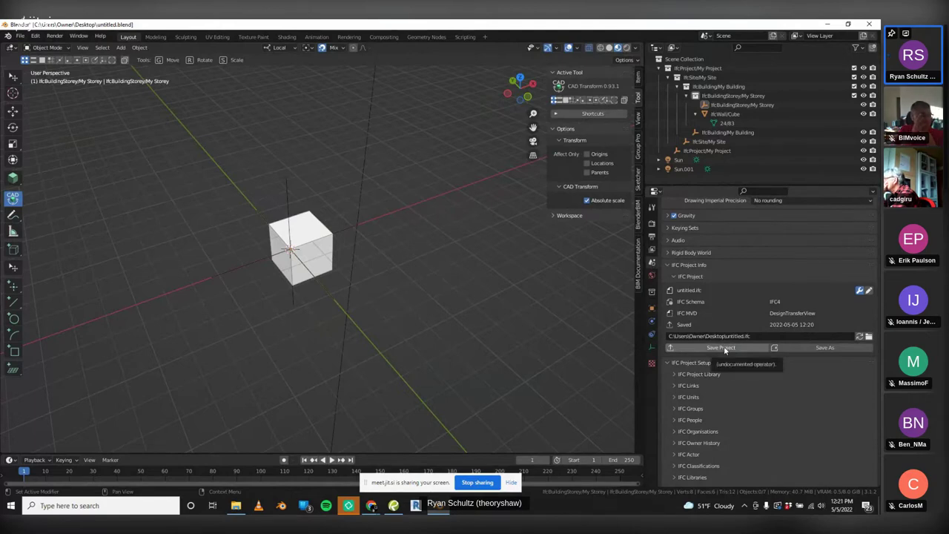
click(726, 350)
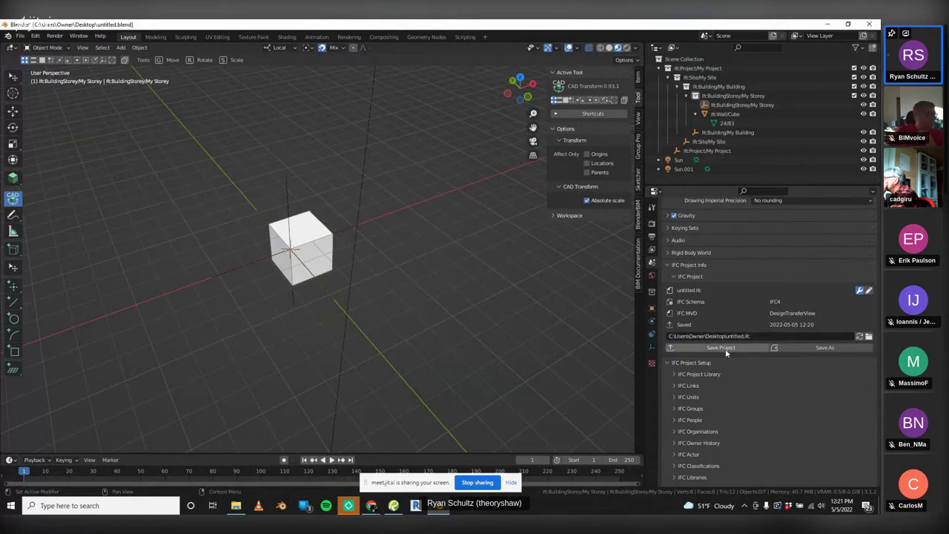
click(726, 350)
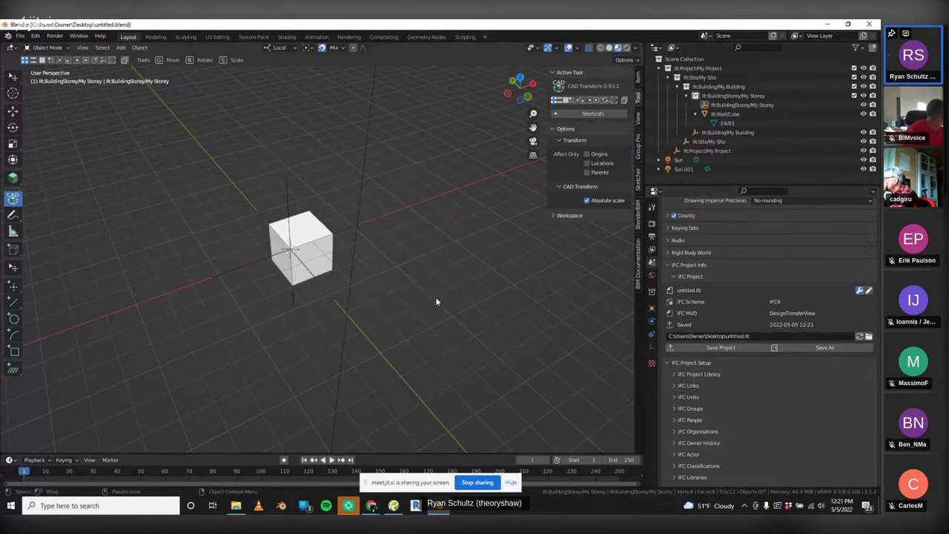
Select the My Storey storey and save its IFC Name attribute as 'ZXcZXc'
middle_drag(437, 301, 443, 296)
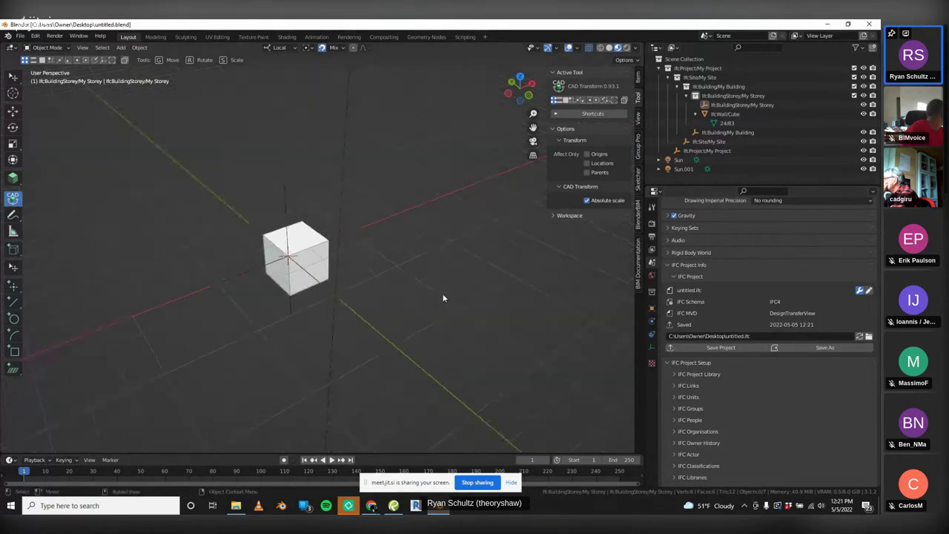
click(745, 104)
click(652, 308)
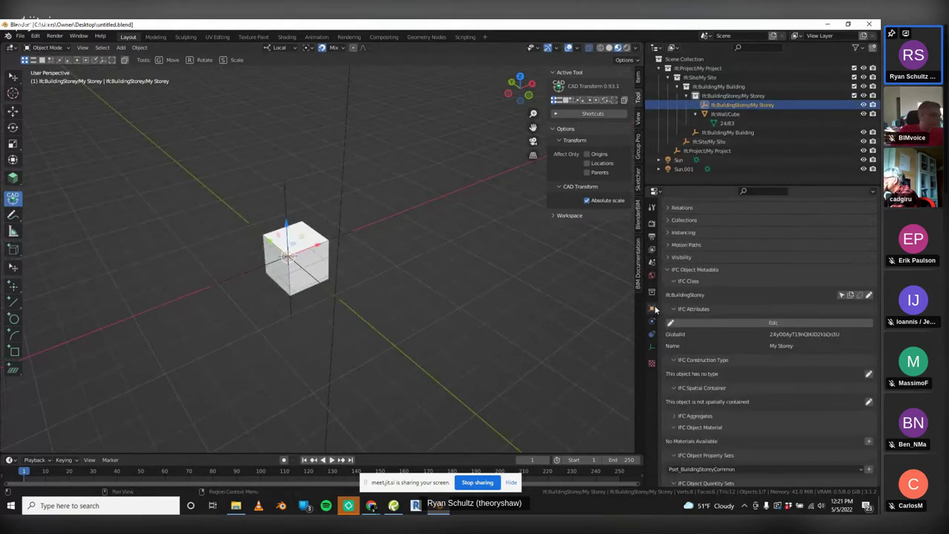
click(771, 322)
click(763, 346)
text(ZXcZXcz)
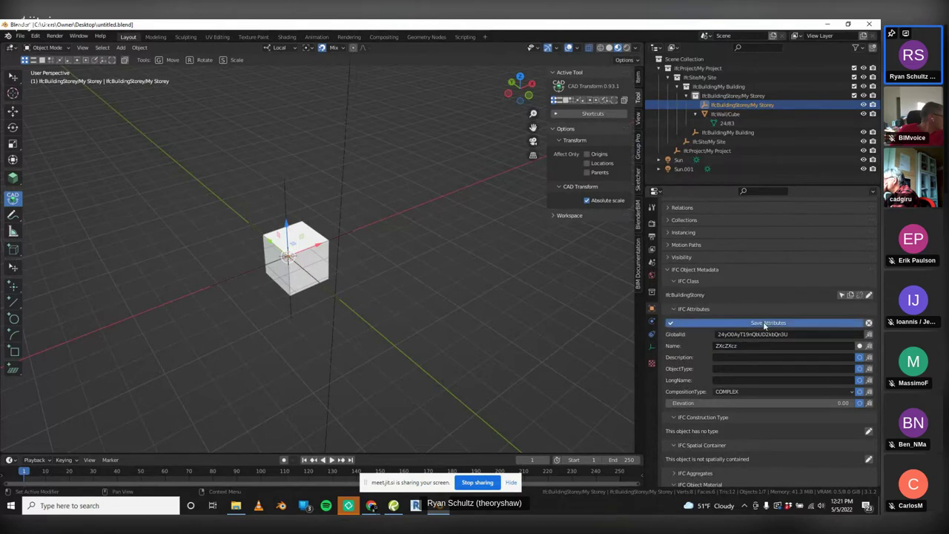
click(765, 323)
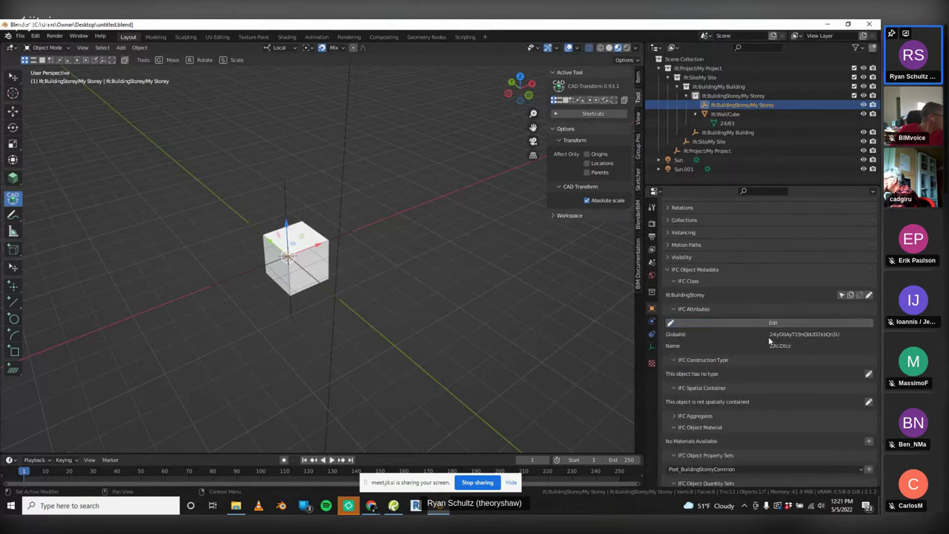
scroll(767, 343, down, 1)
scroll(766, 358, down, 3)
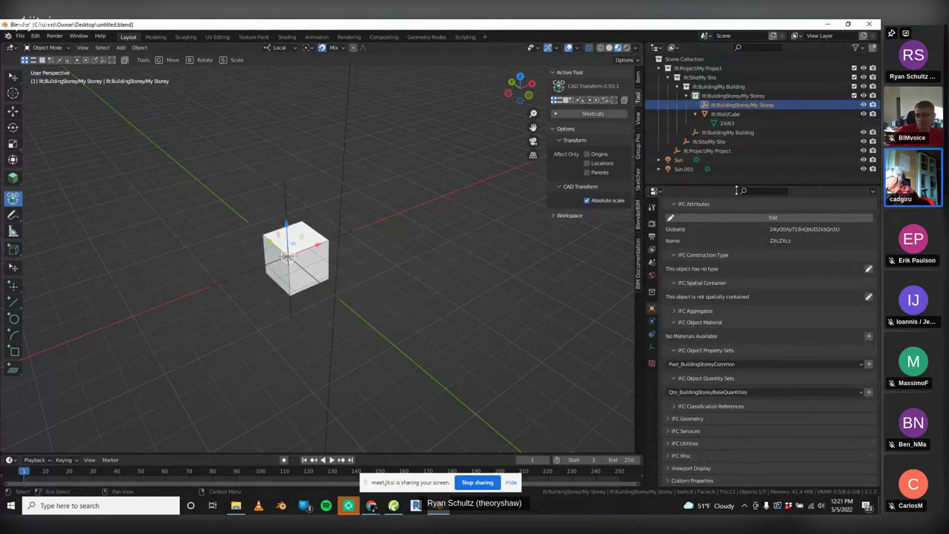
scroll(730, 337, up, 5)
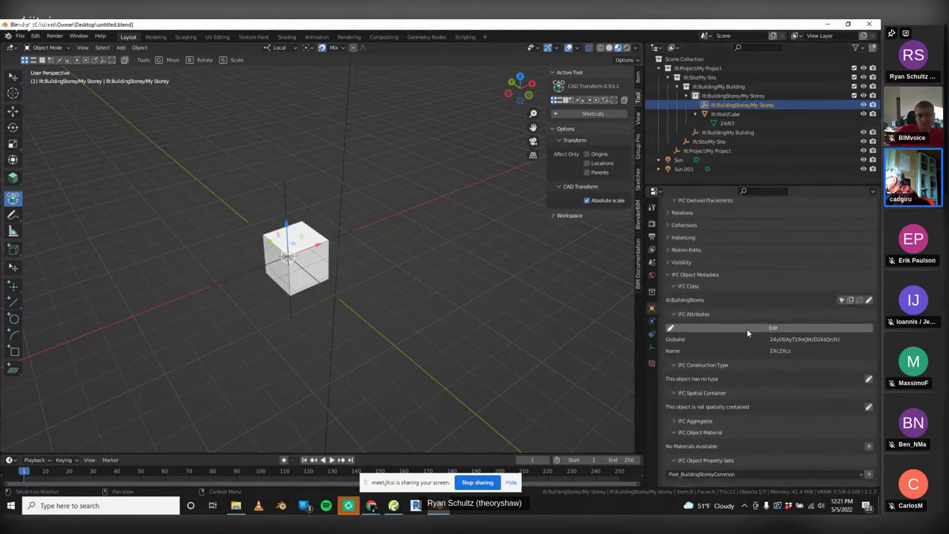
Rename the storey's Name attribute to 'ASDasd', then 'SDasdasd', saving each time
click(748, 328)
click(749, 349)
text(ASDasdAS)
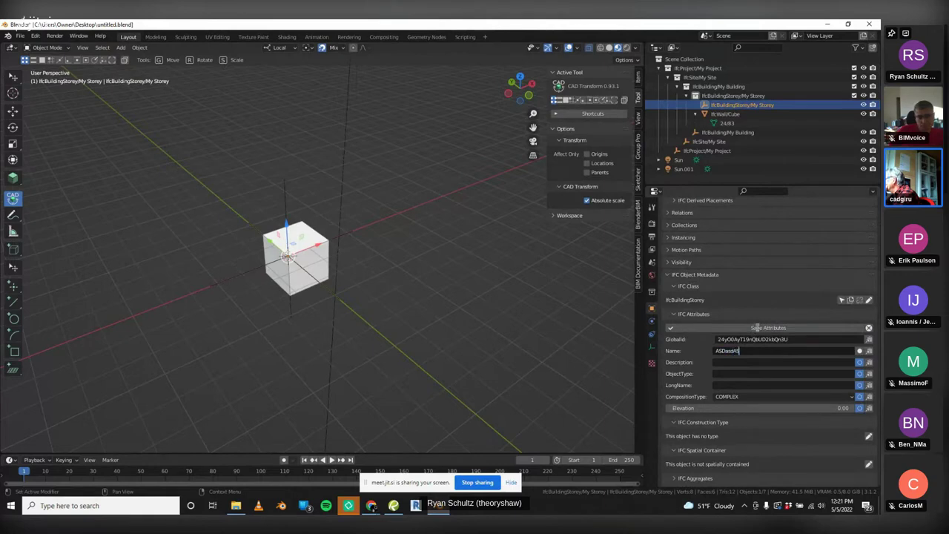
click(757, 329)
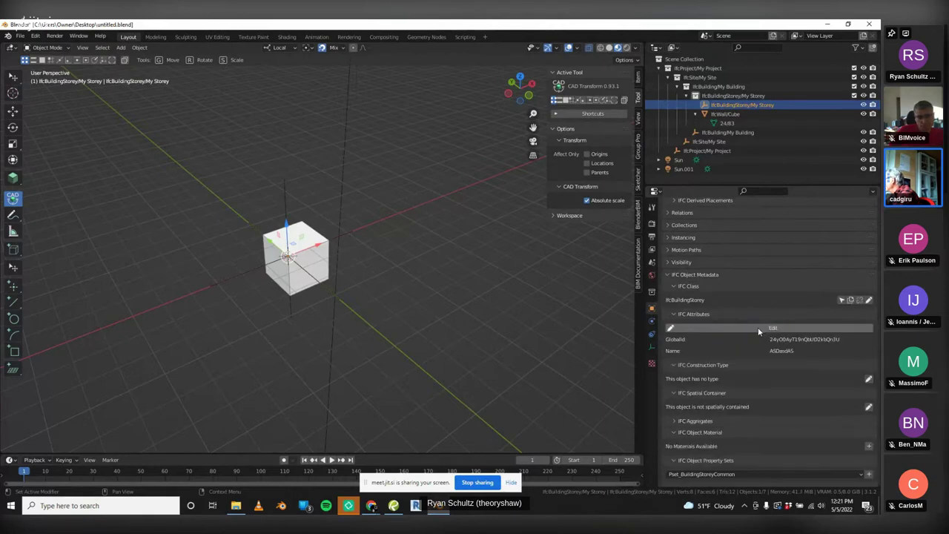
click(711, 328)
click(825, 351)
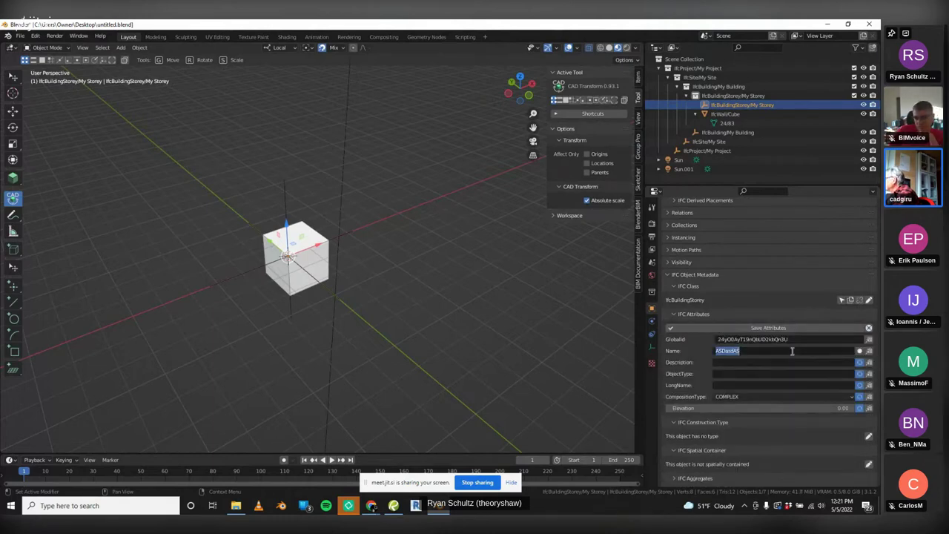
text(SDasdasd)
key(Return)
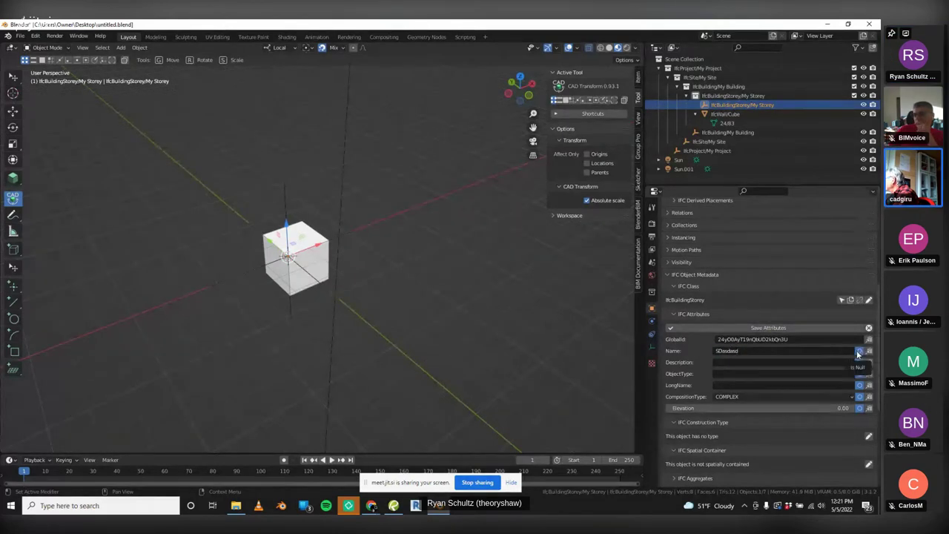
click(771, 328)
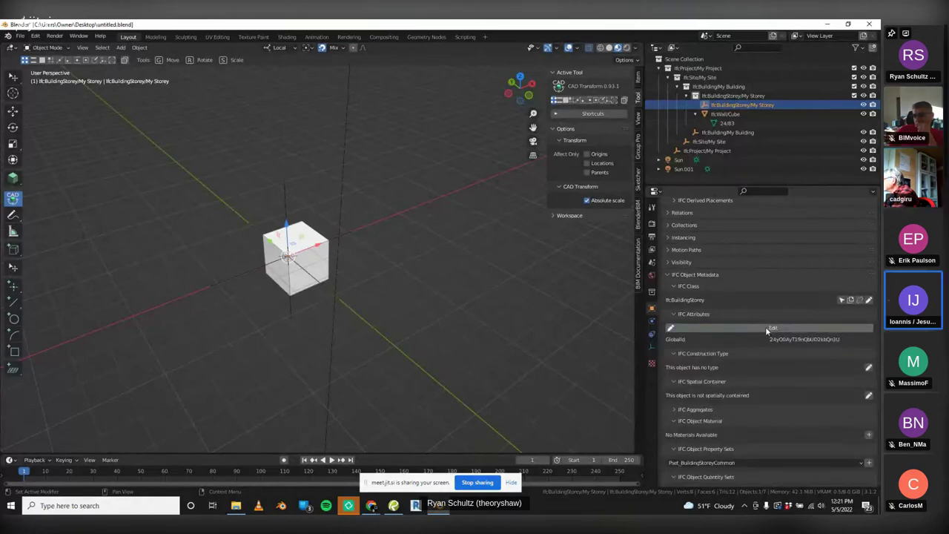
Change the storey's Name attribute to 'asdASDs' and save it
click(763, 328)
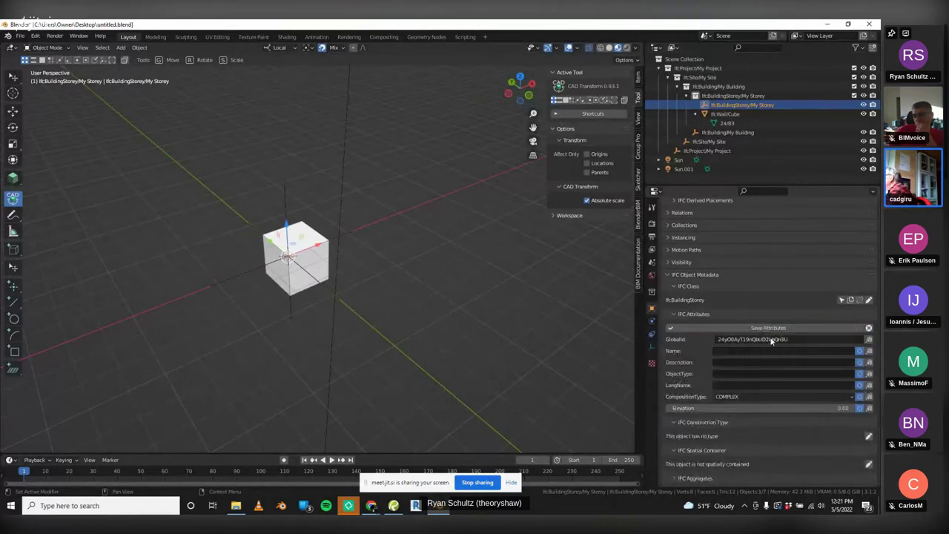
click(779, 350)
text(asdASDs)
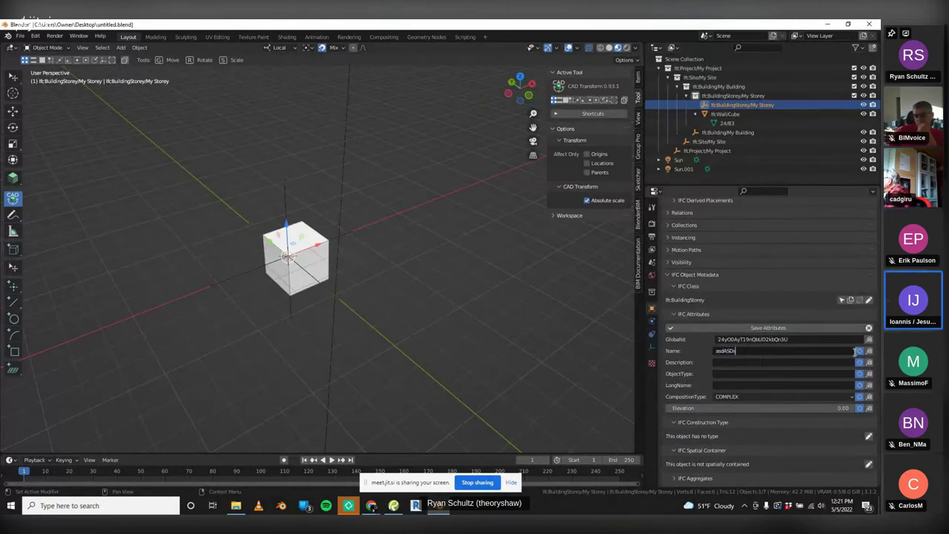
click(773, 328)
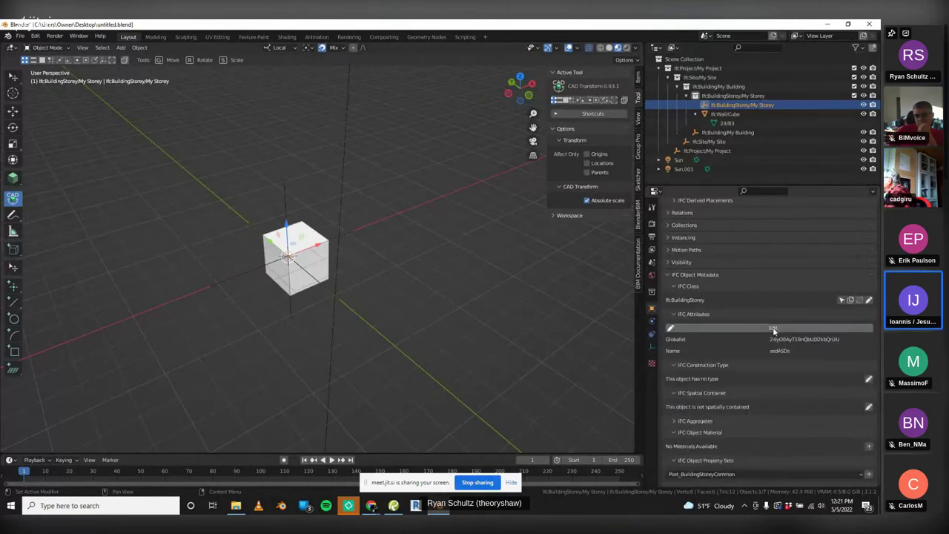
click(20, 36)
Start a new General file, discarding the unsaved changes
mouse_move(89, 47)
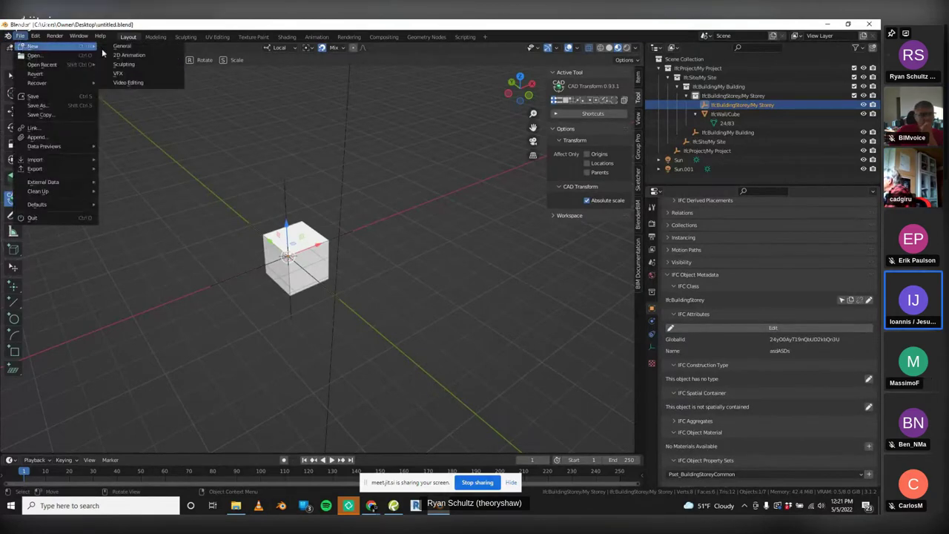
click(123, 54)
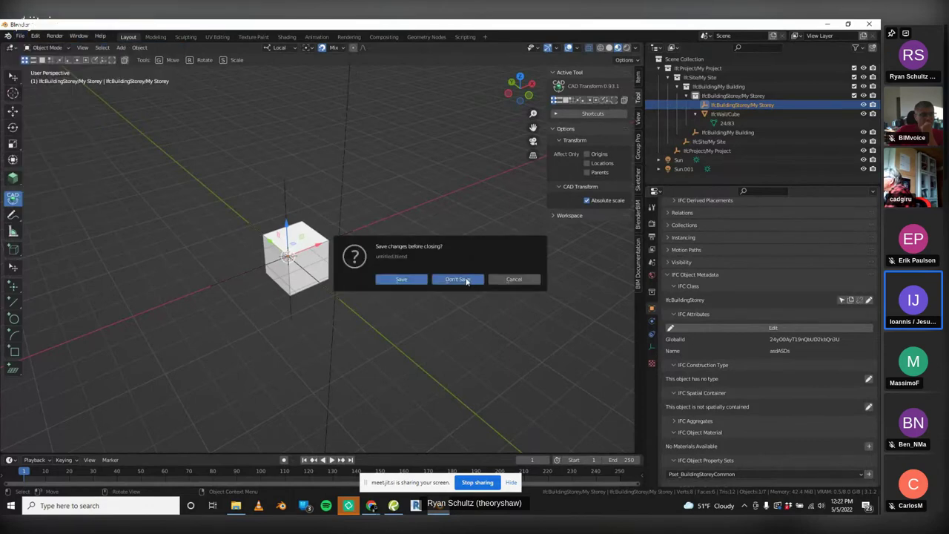
click(457, 279)
Create a new IFC project from the Scene properties
click(736, 293)
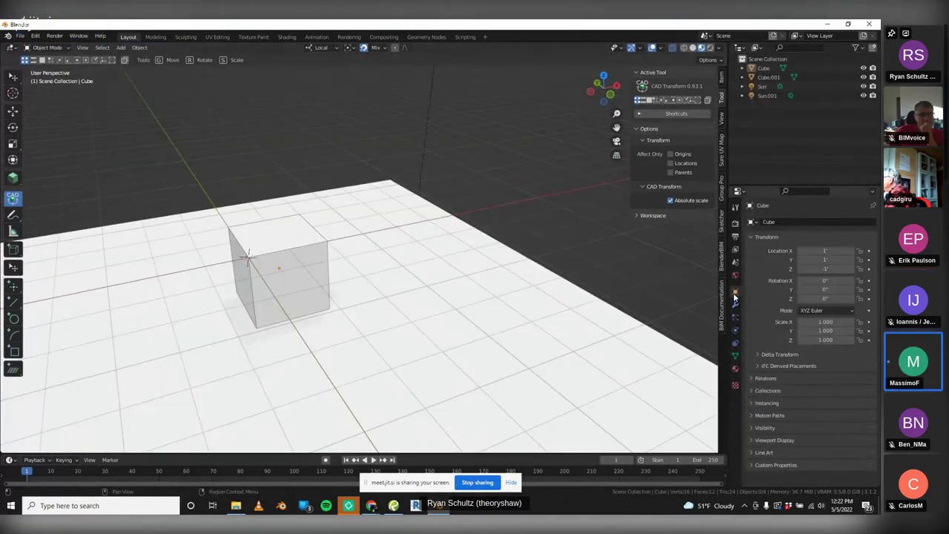
click(735, 356)
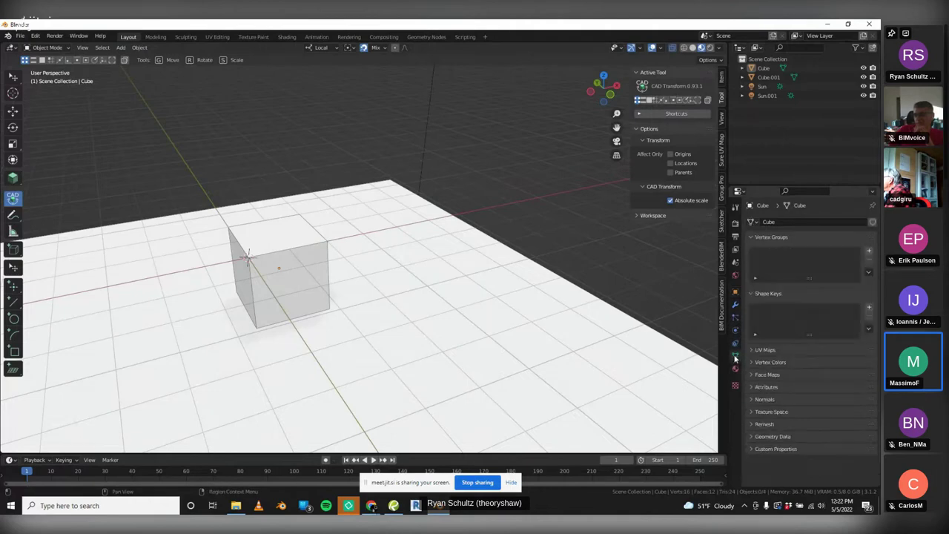
click(734, 291)
click(734, 263)
scroll(785, 382, down, 5)
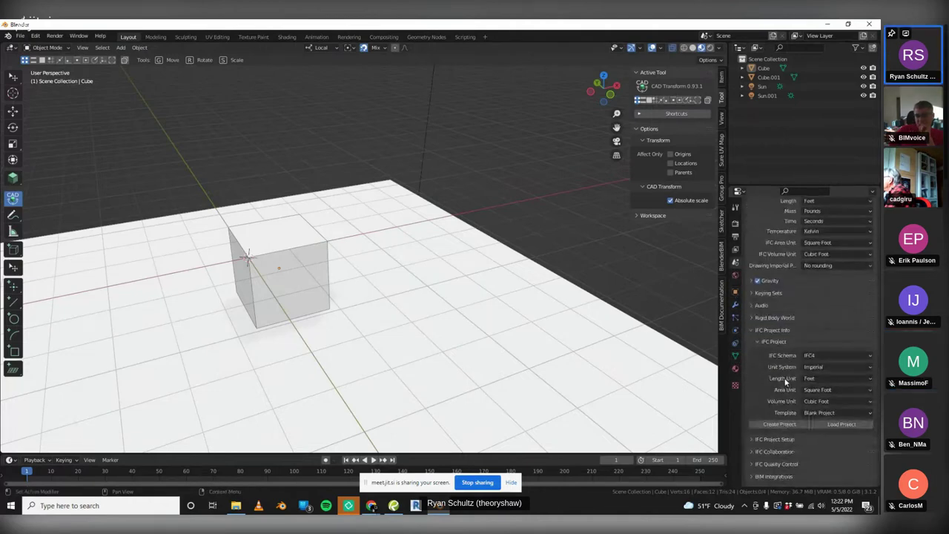
click(789, 426)
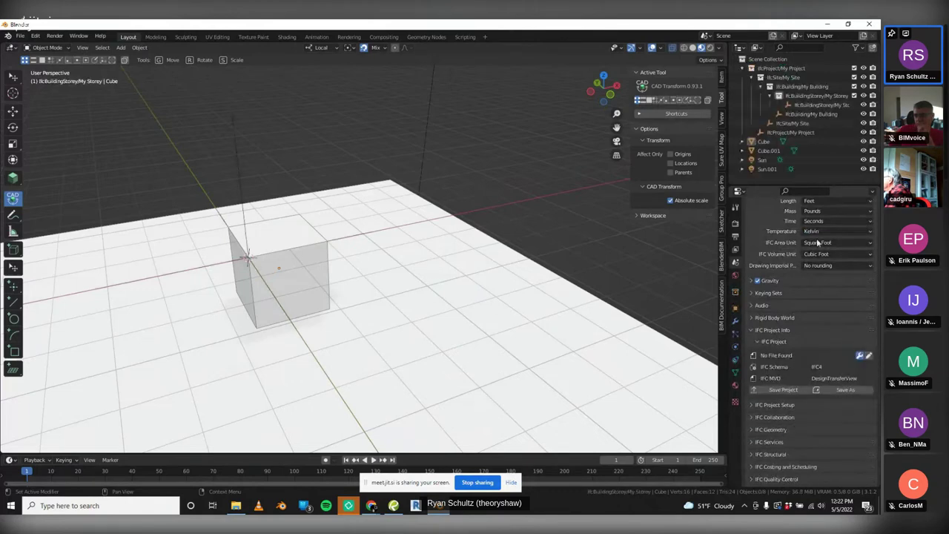
Assign the default cube the IfcWall class so it nests under My Storey
click(289, 235)
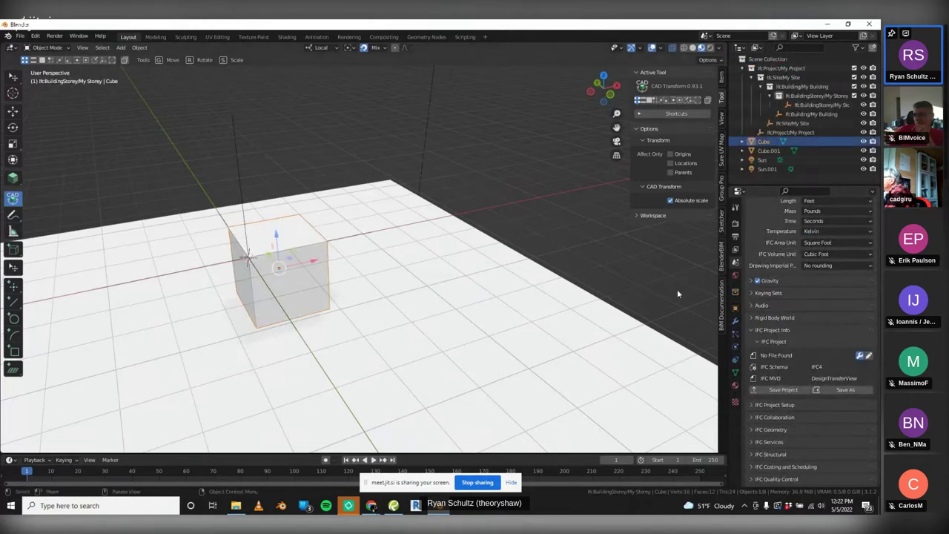
click(734, 310)
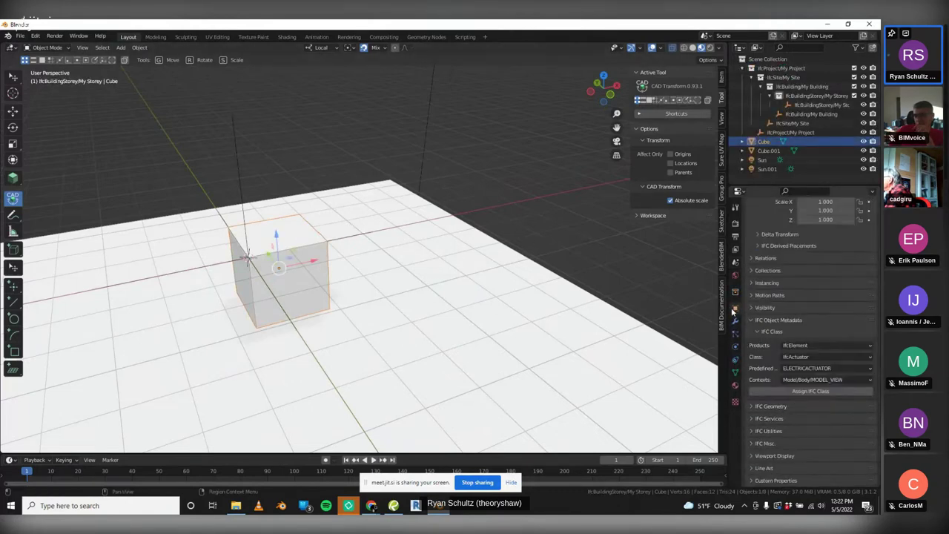
click(793, 348)
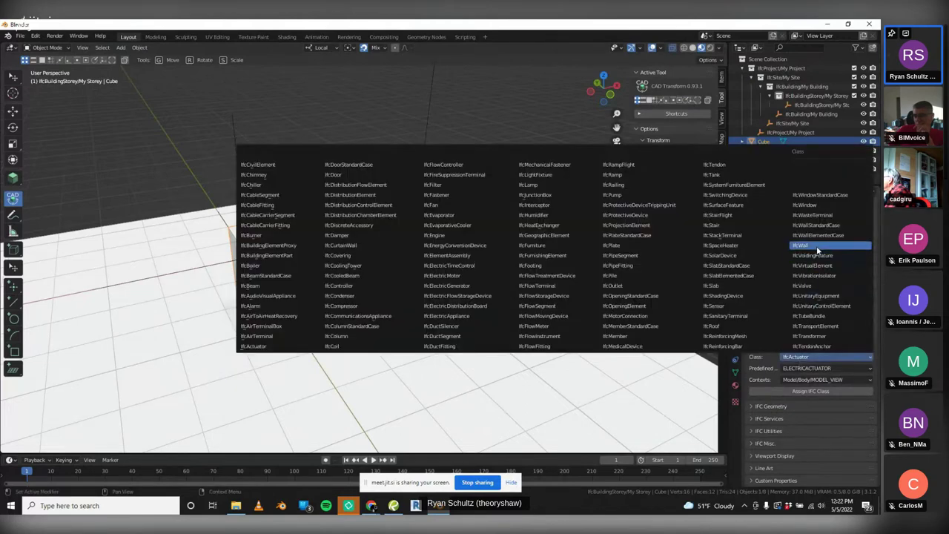
click(815, 245)
click(814, 392)
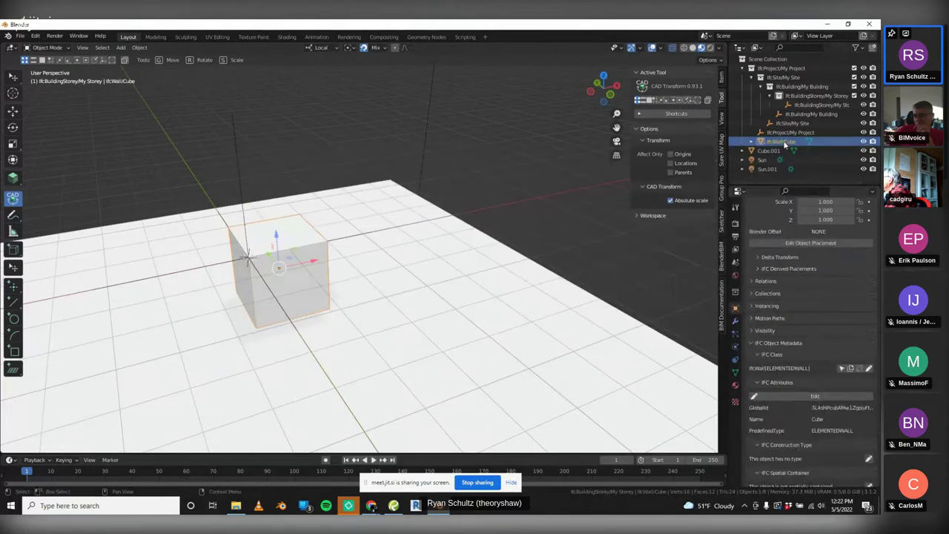
click(20, 36)
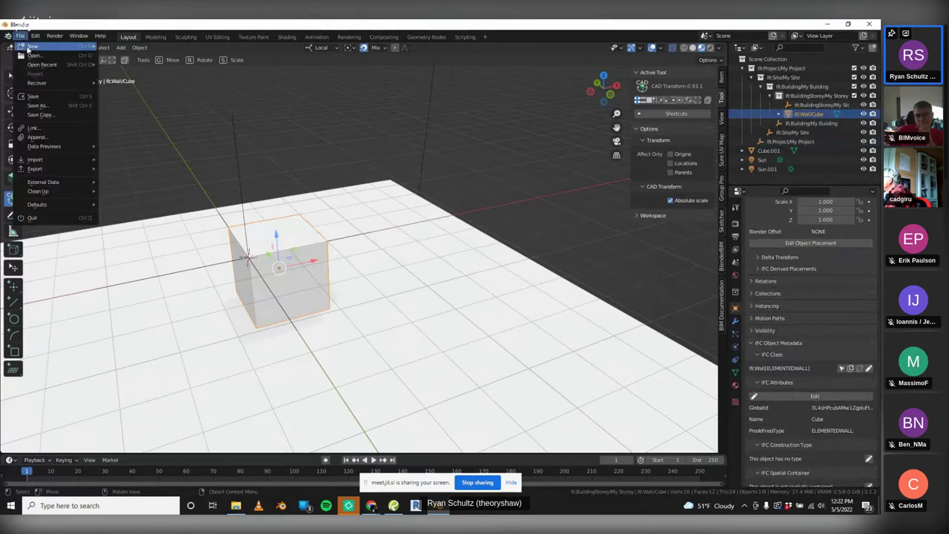
Save the project as untitled.blend and export it as untitled.ifc
click(59, 97)
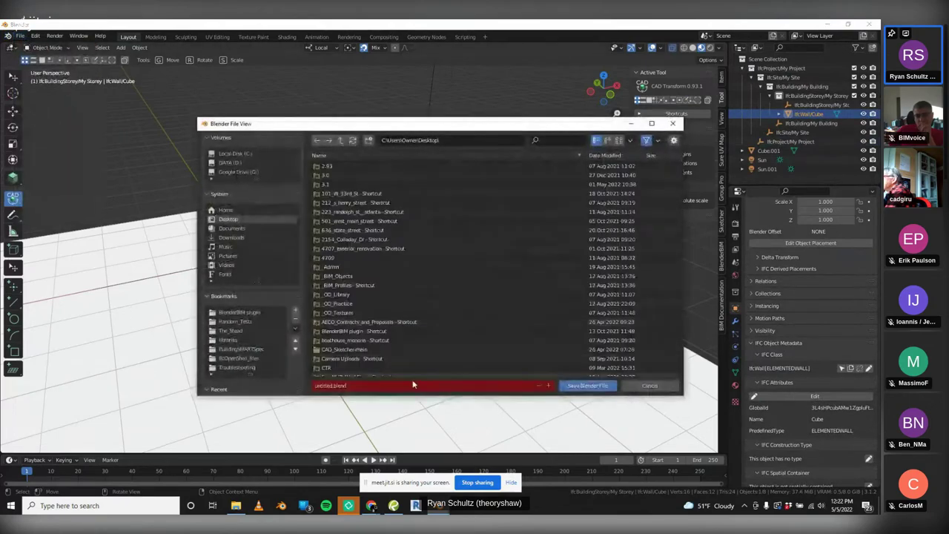
click(587, 385)
scroll(419, 363, down, 6)
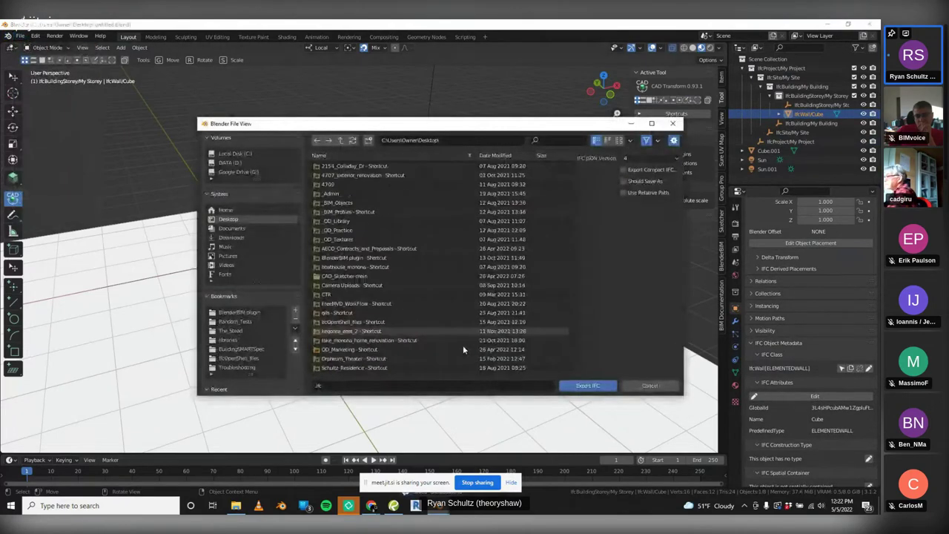
click(335, 361)
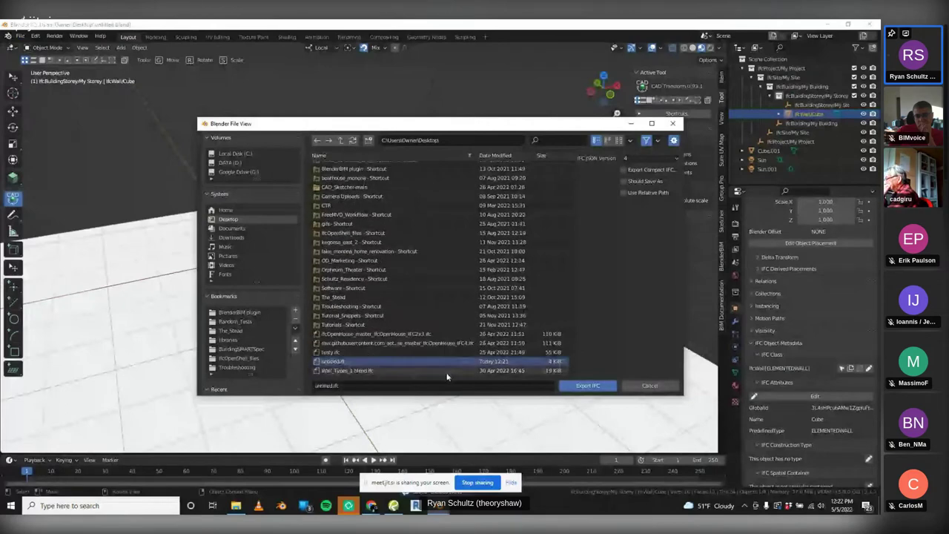
click(583, 386)
Rename the building storey's IFC Name to 'asdasdAS' and widen the side panels
click(621, 262)
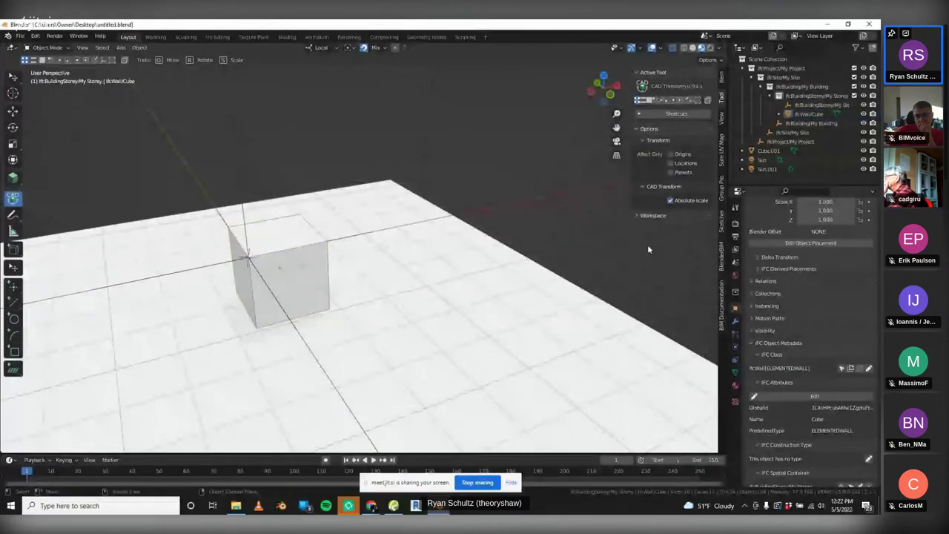
click(815, 105)
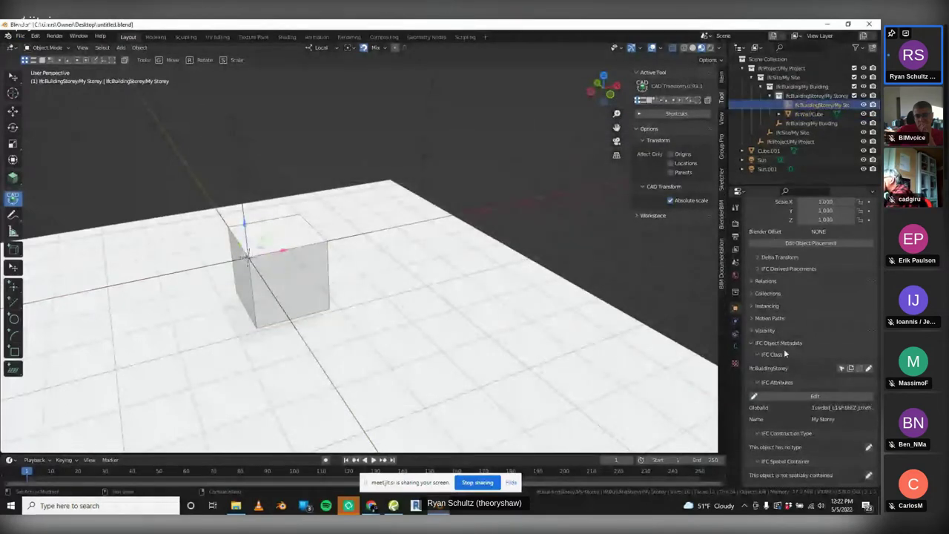
click(810, 395)
click(816, 418)
text(asdasdAS)
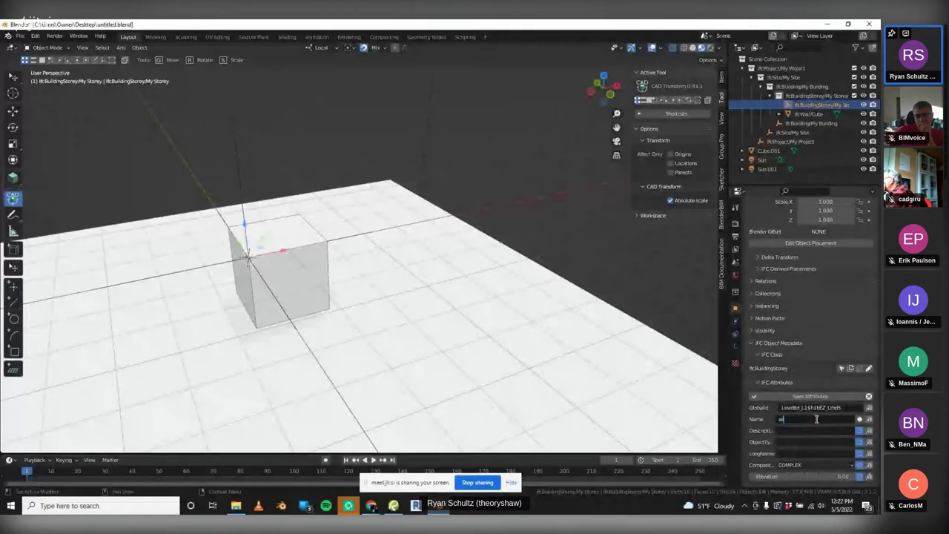
click(818, 397)
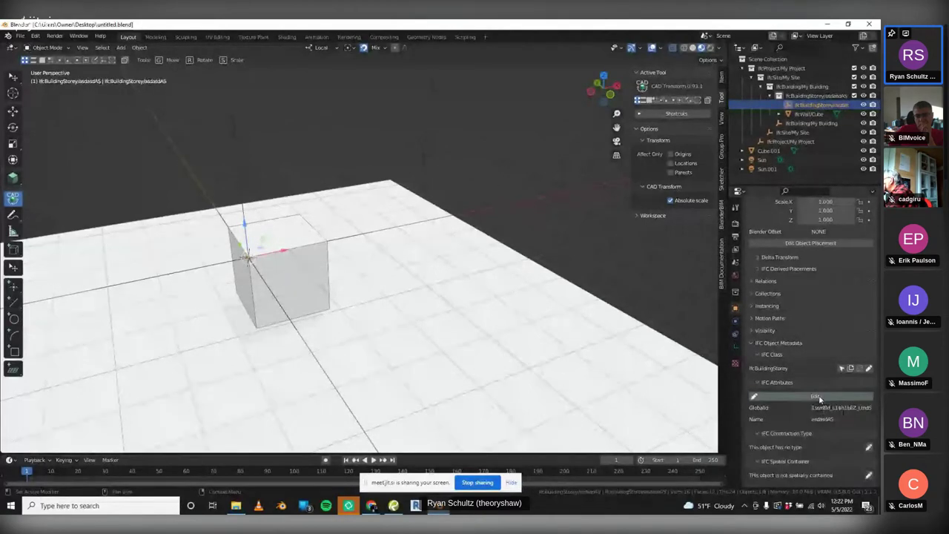
drag(728, 174, 665, 174)
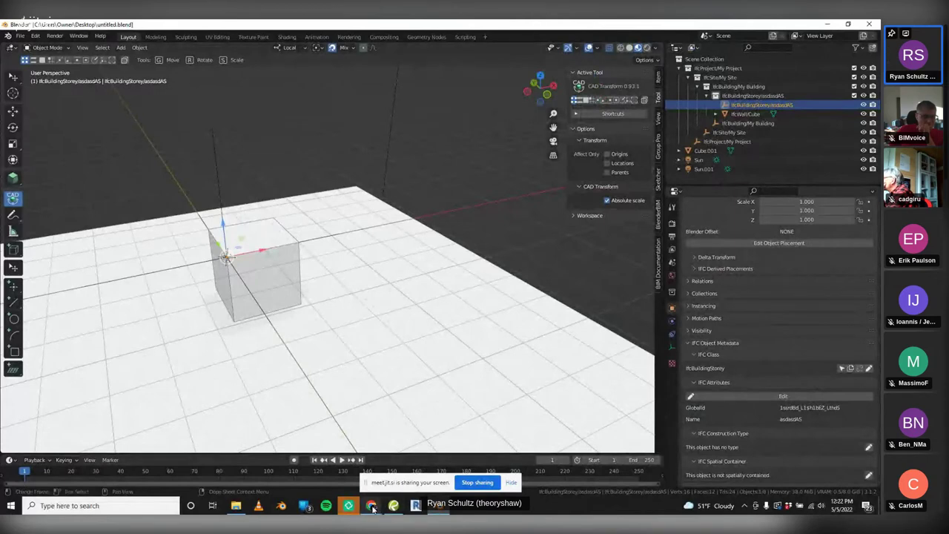
mouse_move(372, 509)
click(343, 475)
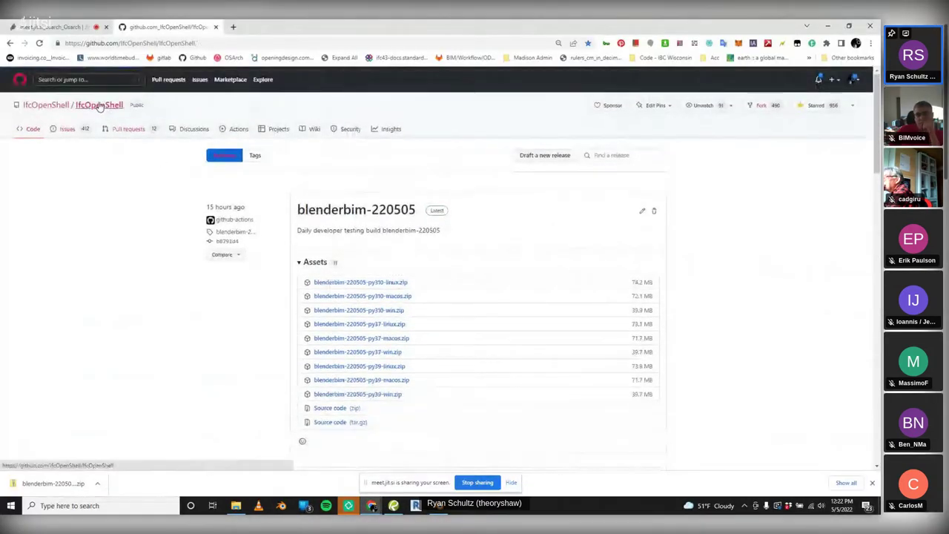
click(99, 105)
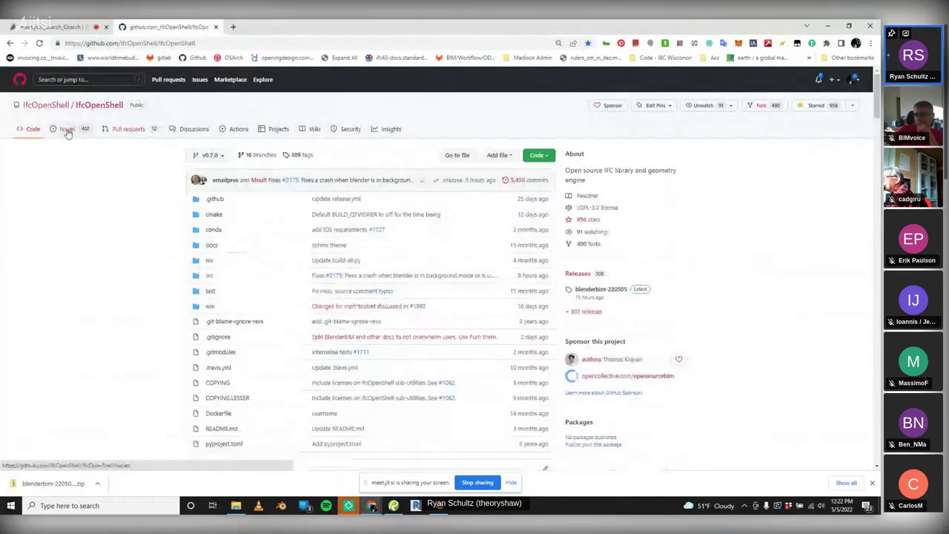
click(67, 130)
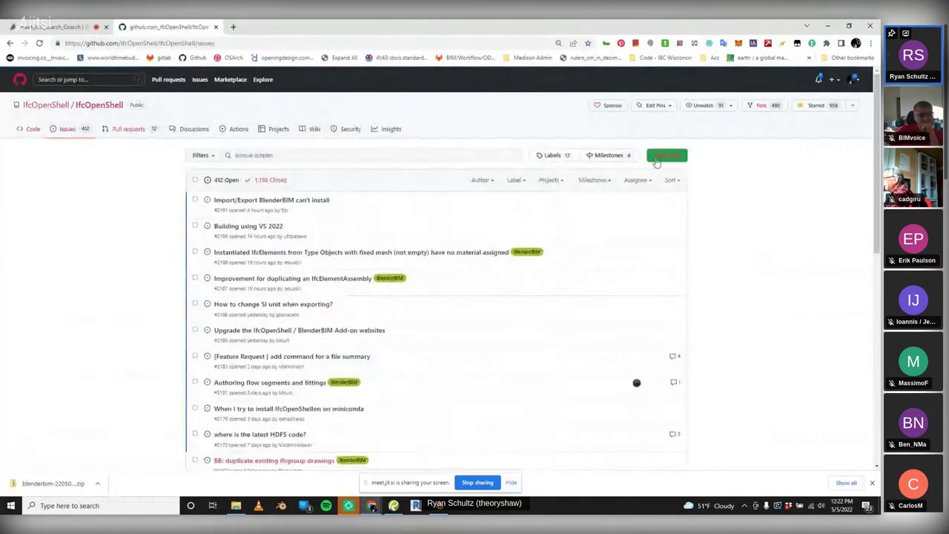
click(186, 43)
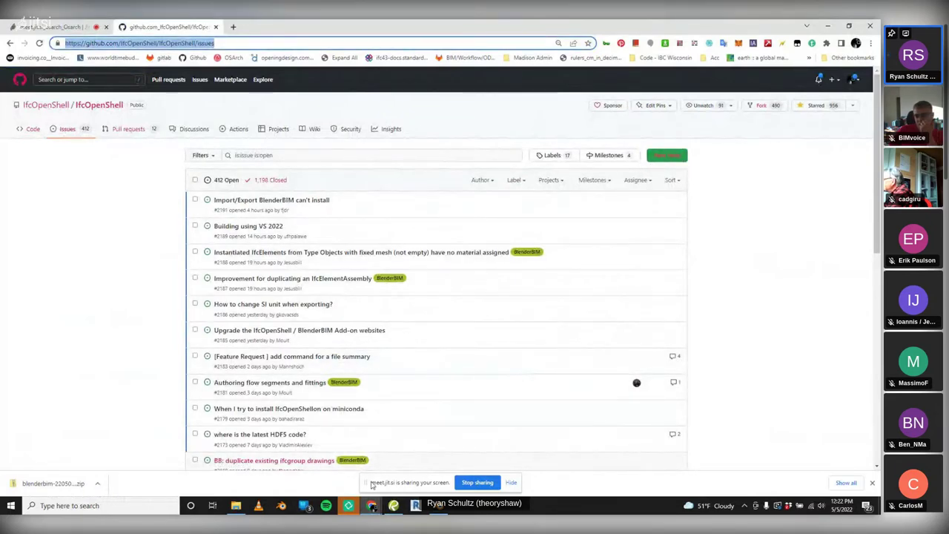
click(258, 505)
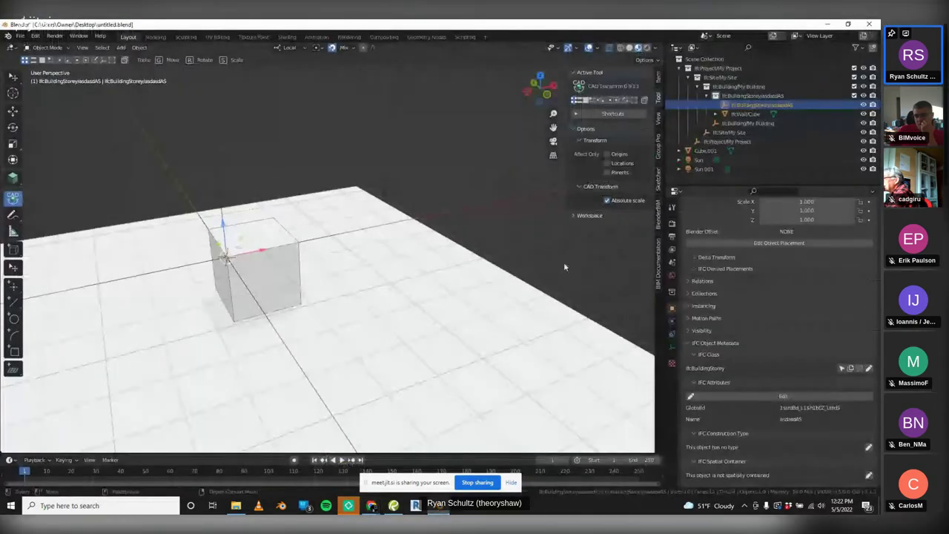
Inspect IfcWall Cube, IfcSite My Site and IfcBuilding My Building, ending on the wall
click(564, 267)
middle_drag(579, 272, 591, 271)
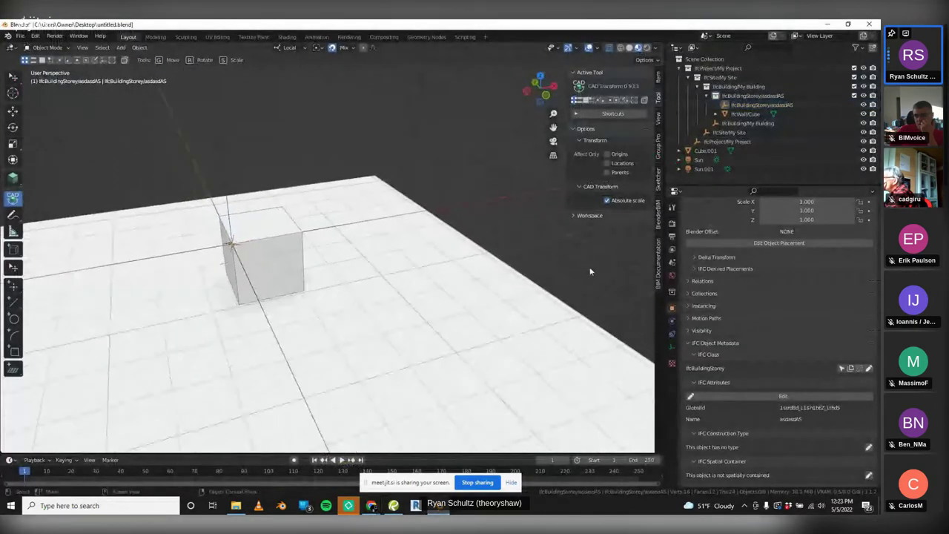
click(746, 115)
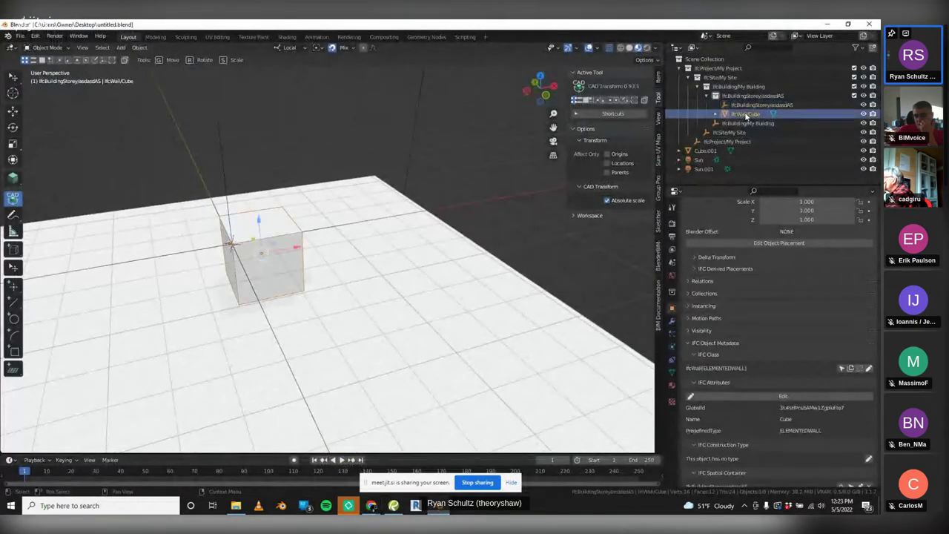
click(737, 131)
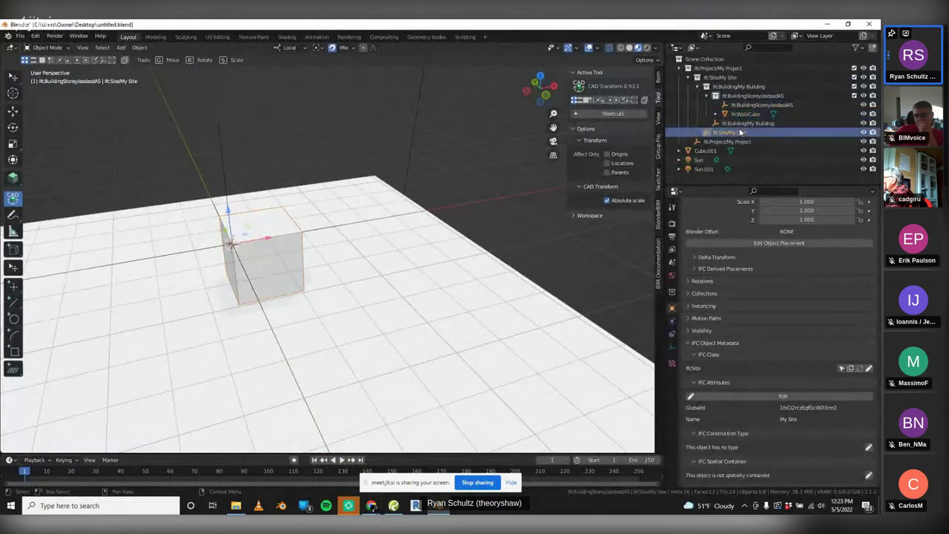
click(745, 123)
click(750, 115)
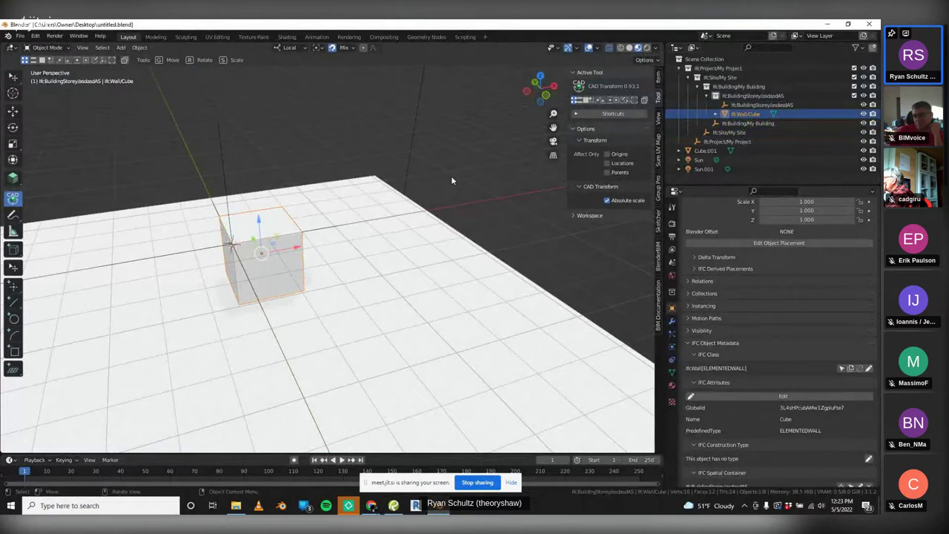
middle_drag(465, 172, 473, 165)
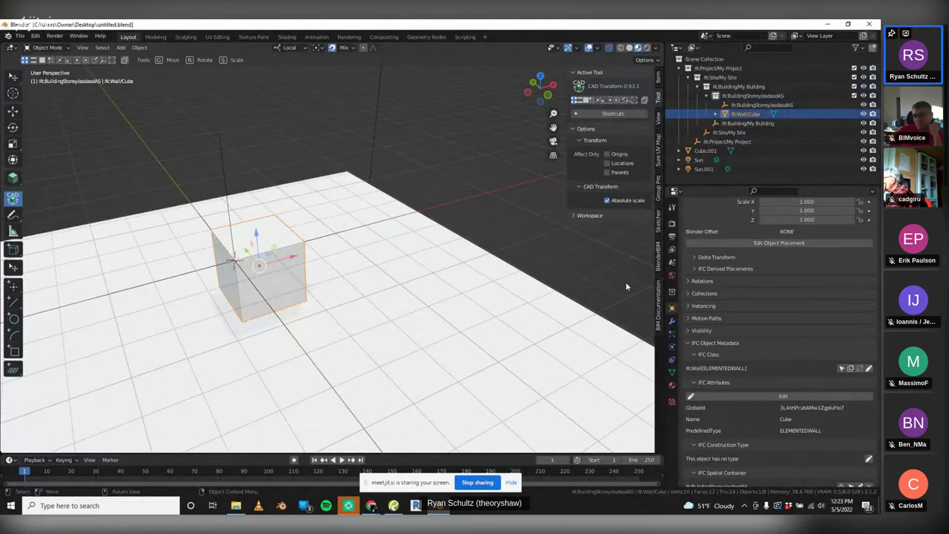
In the cube's Object Data IFC Representation, update the mesh as a rectangle extrusion
click(671, 371)
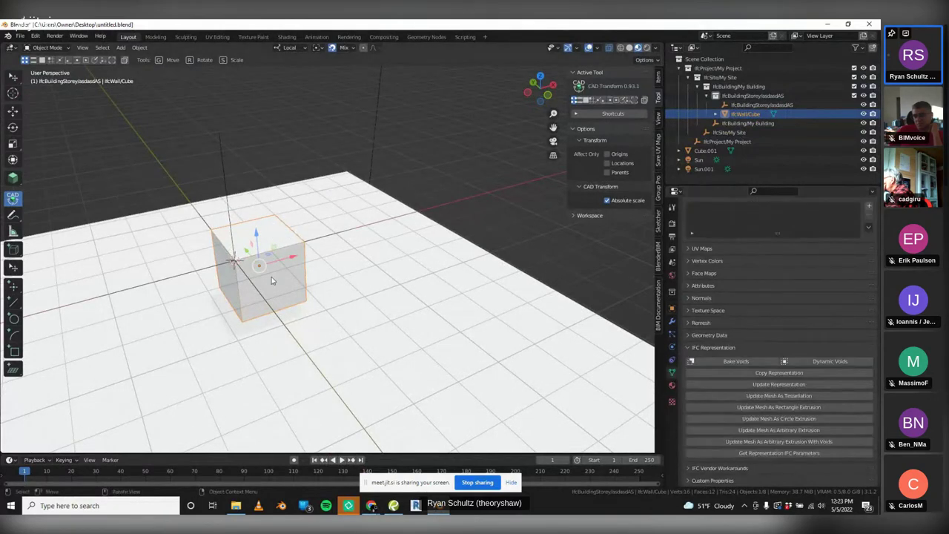
middle_drag(381, 235, 343, 267)
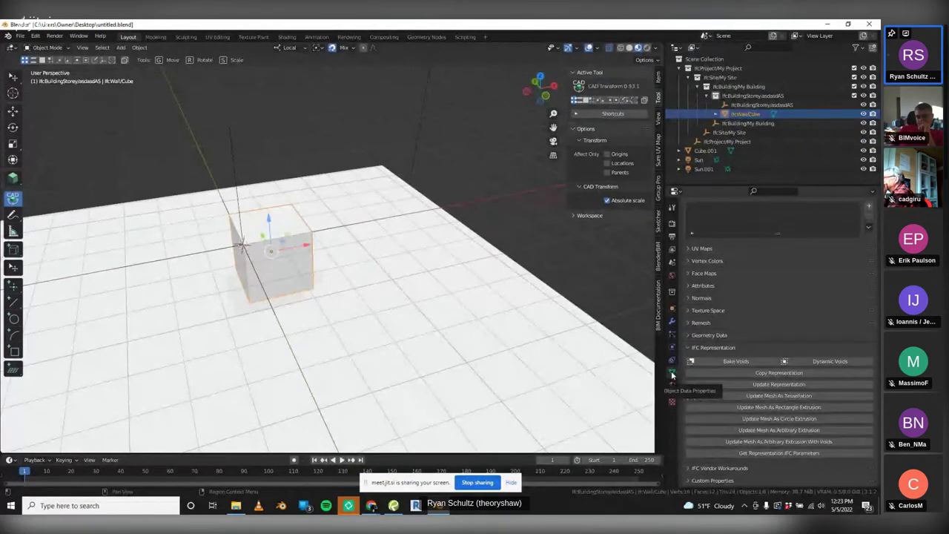
click(797, 409)
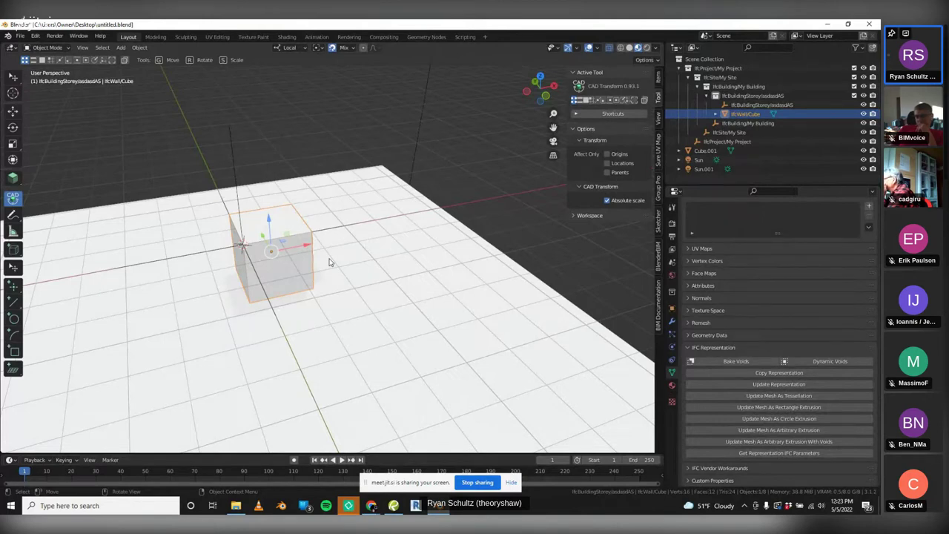
Load the extrusion parameters and set XDim 3.62, YDim 3.44 and Depth 3.95
click(776, 451)
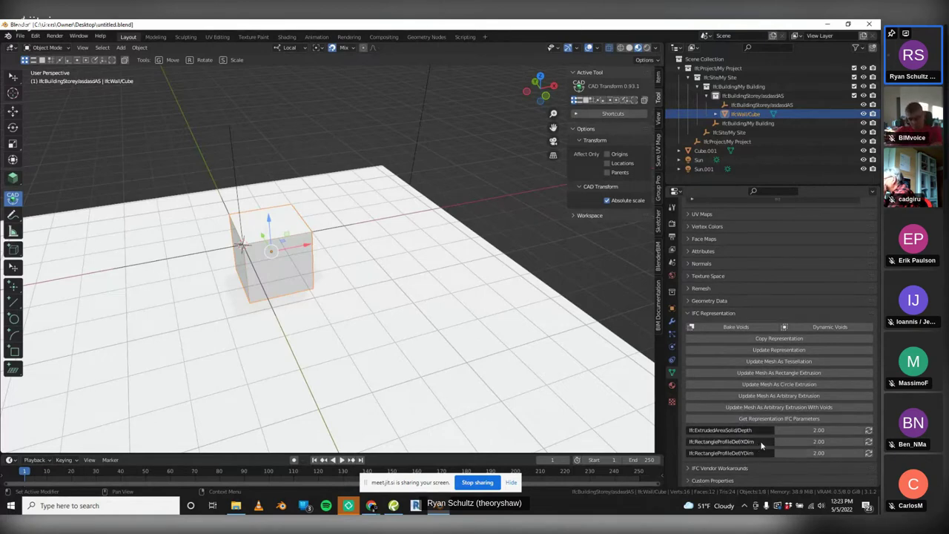
drag(815, 441, 860, 443)
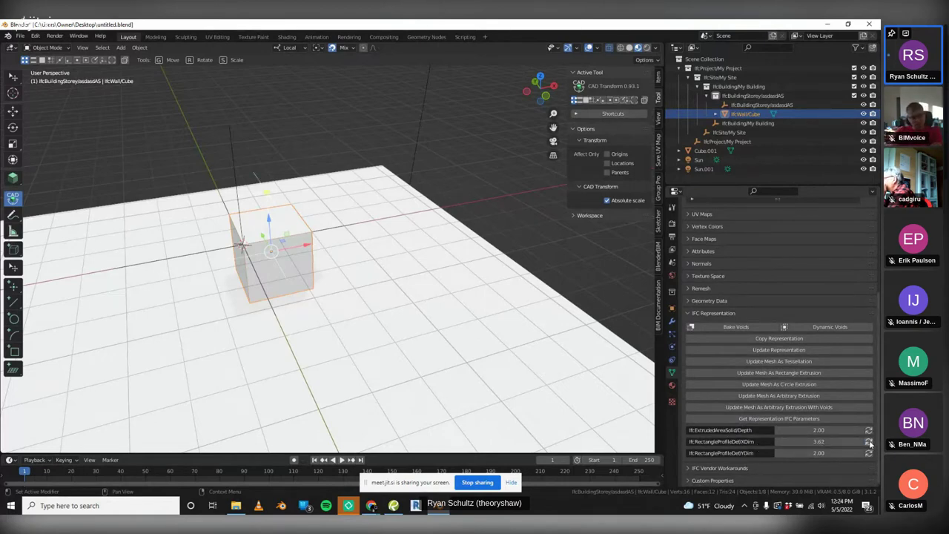
click(869, 441)
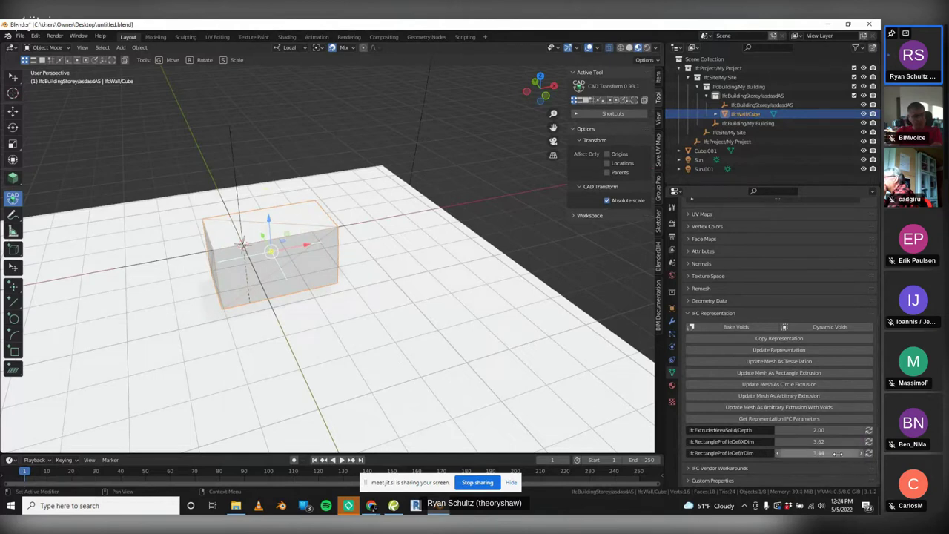
drag(837, 453, 865, 457)
click(869, 453)
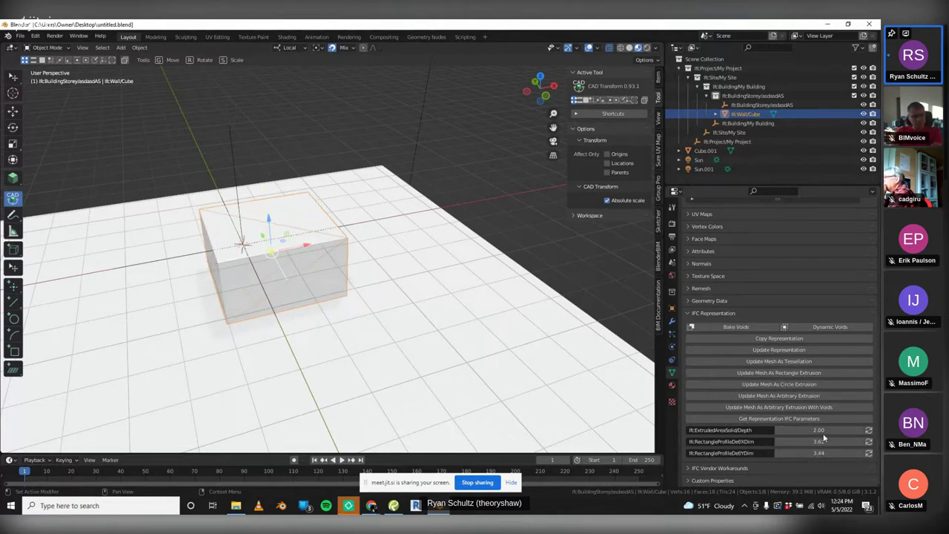
drag(815, 430, 853, 434)
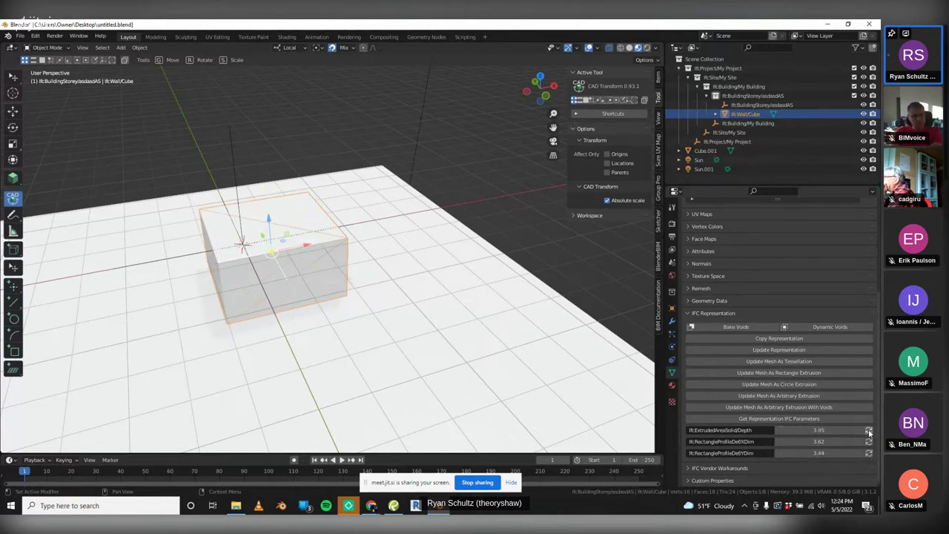
click(868, 430)
middle_drag(452, 270, 460, 259)
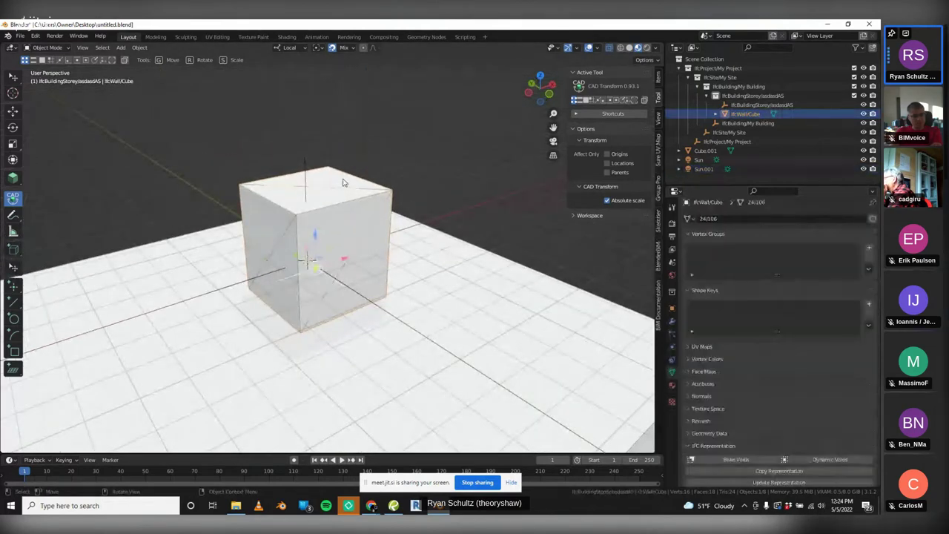
In Edit Mode, raise the cube's top face to stretch it into a tall box
key(Tab)
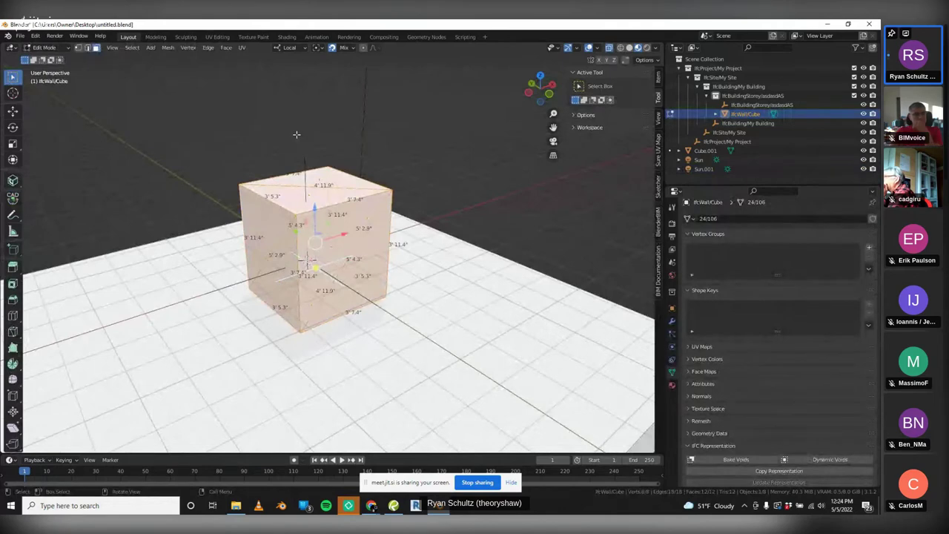
click(292, 132)
middle_drag(292, 132, 274, 141)
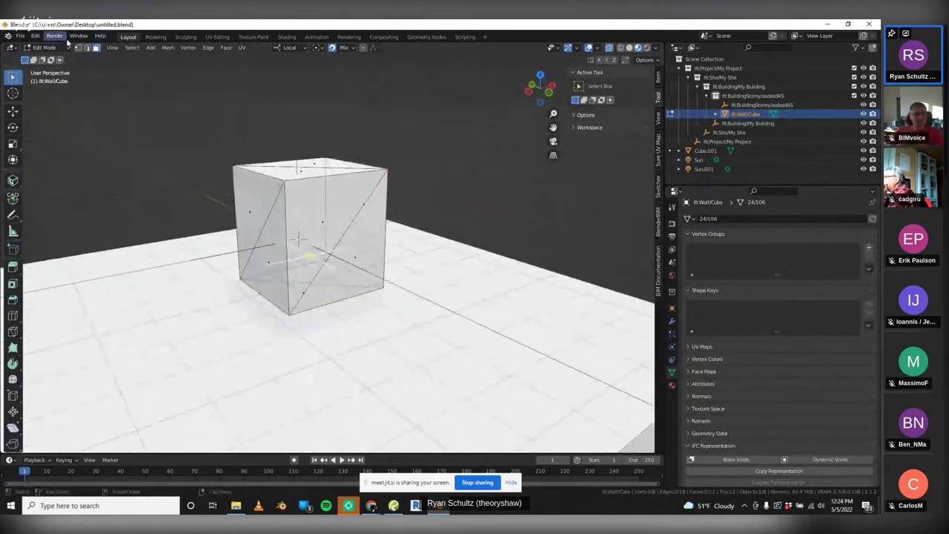
click(96, 47)
click(311, 166)
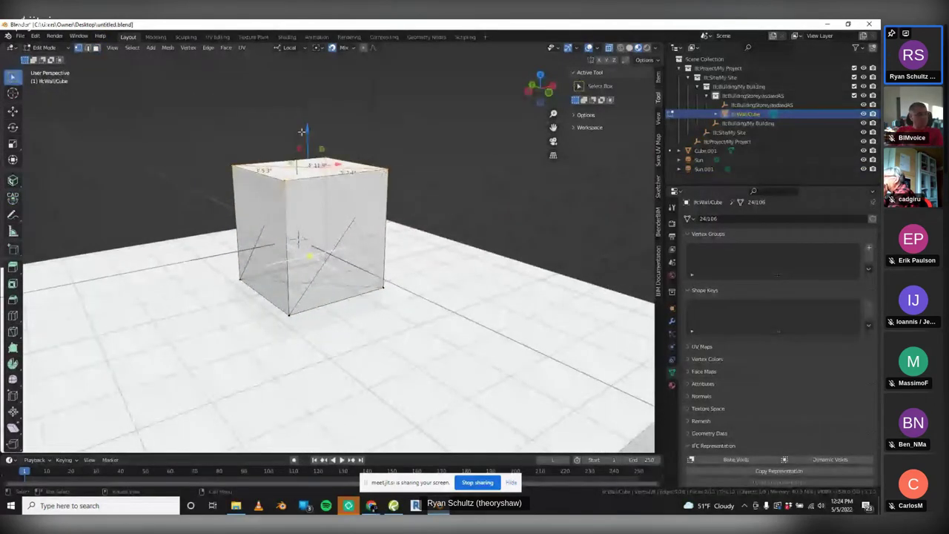
drag(306, 134, 305, 118)
scroll(371, 170, down, 3)
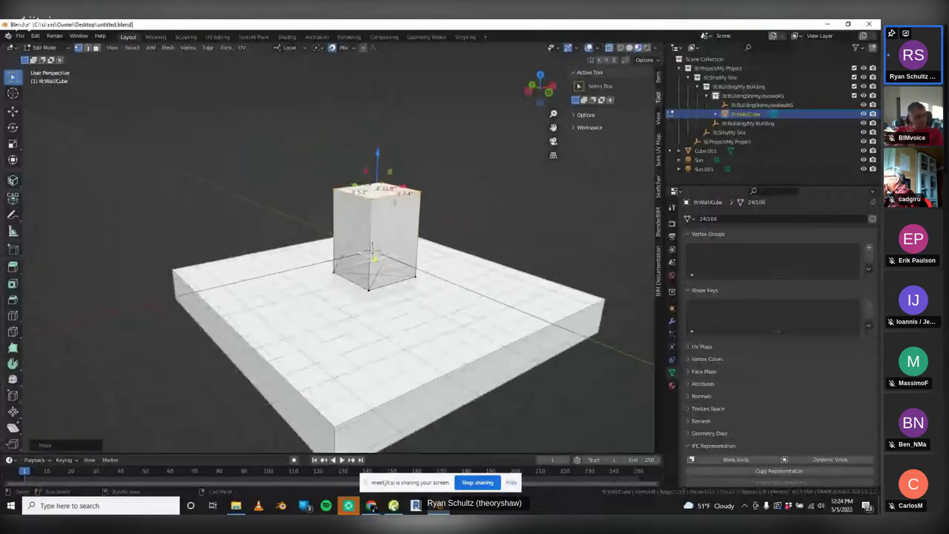
drag(378, 161, 402, 77)
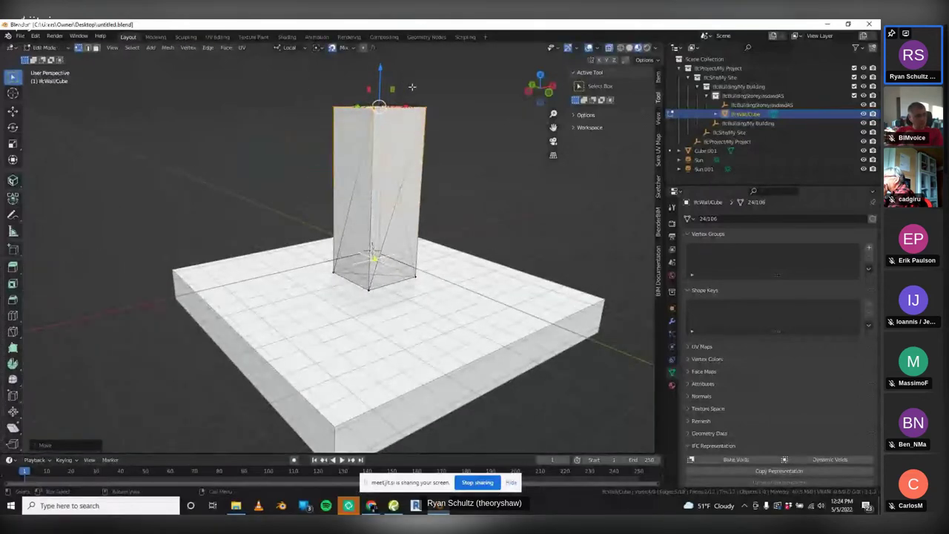
key(Tab)
middle_drag(441, 103, 439, 115)
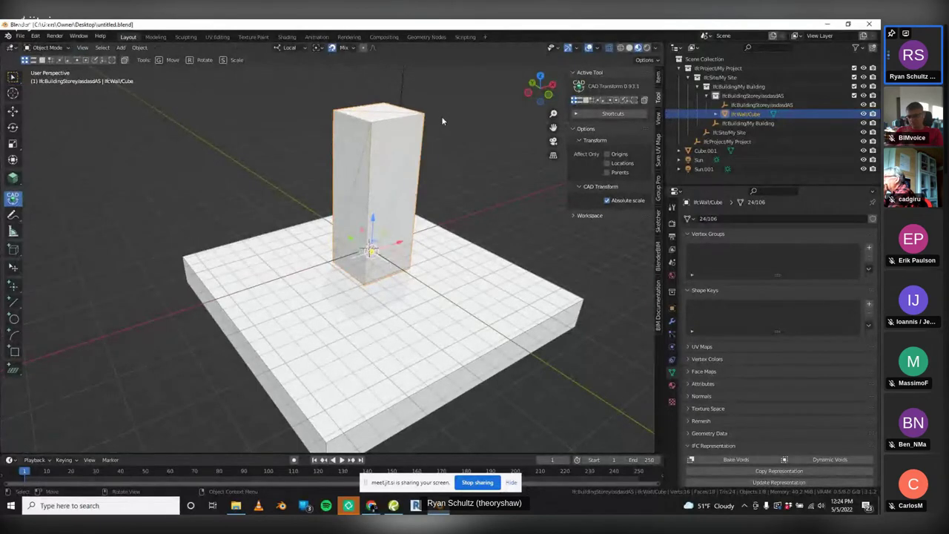
Reselect the wall and set its extrusion Depth to 10.81, undoing a trial 2.60
scroll(442, 116, up, 3)
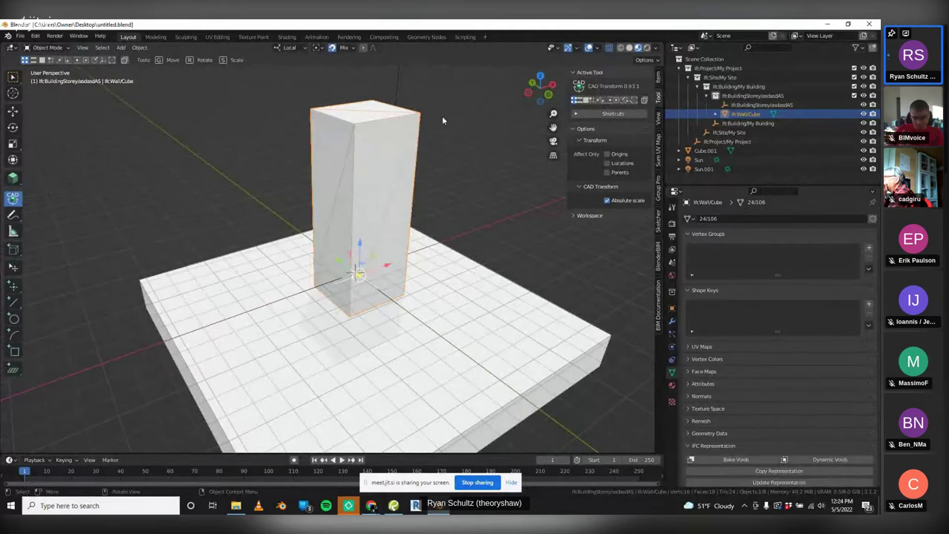
click(459, 166)
click(374, 223)
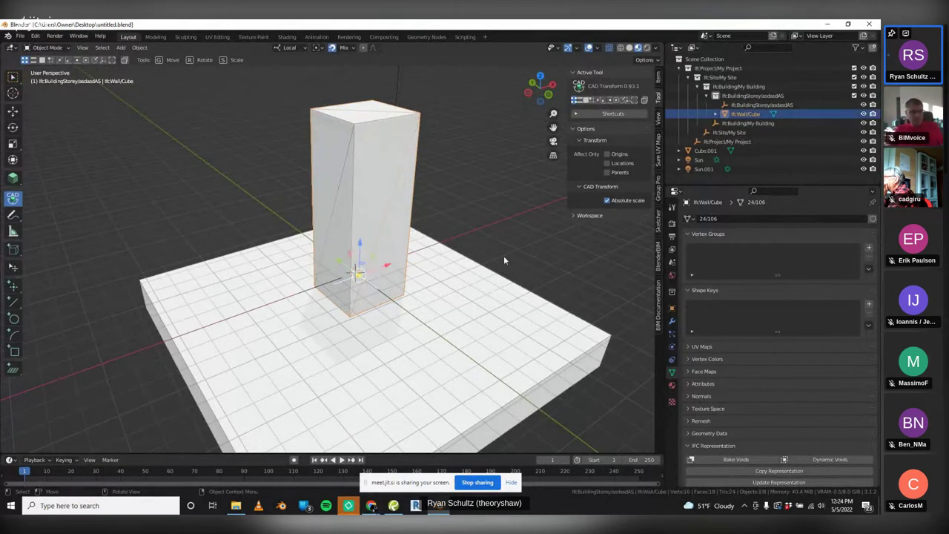
scroll(748, 359, down, 5)
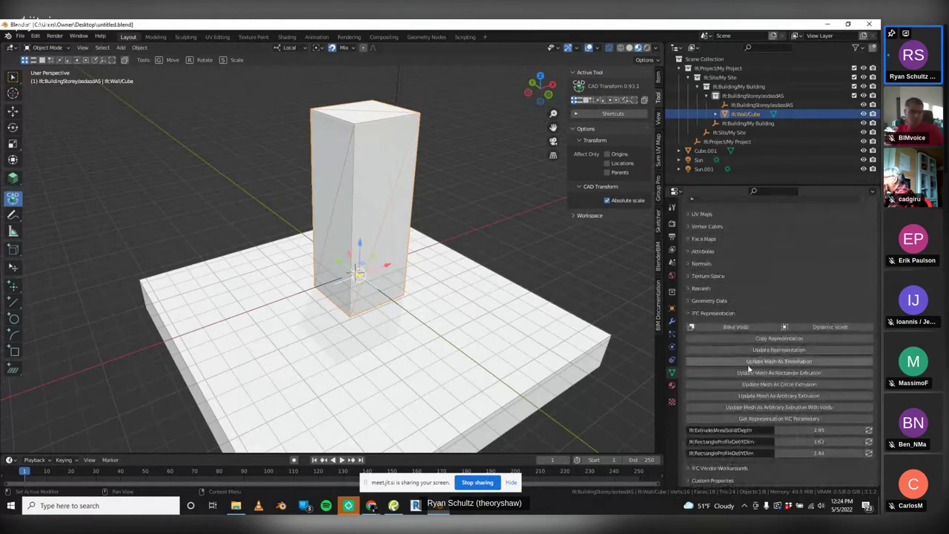
drag(818, 433, 807, 433)
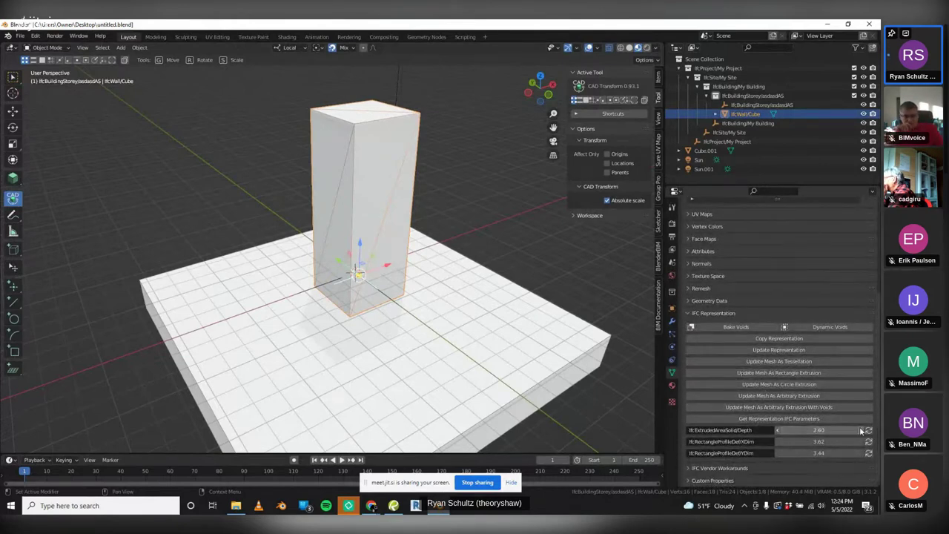
click(867, 430)
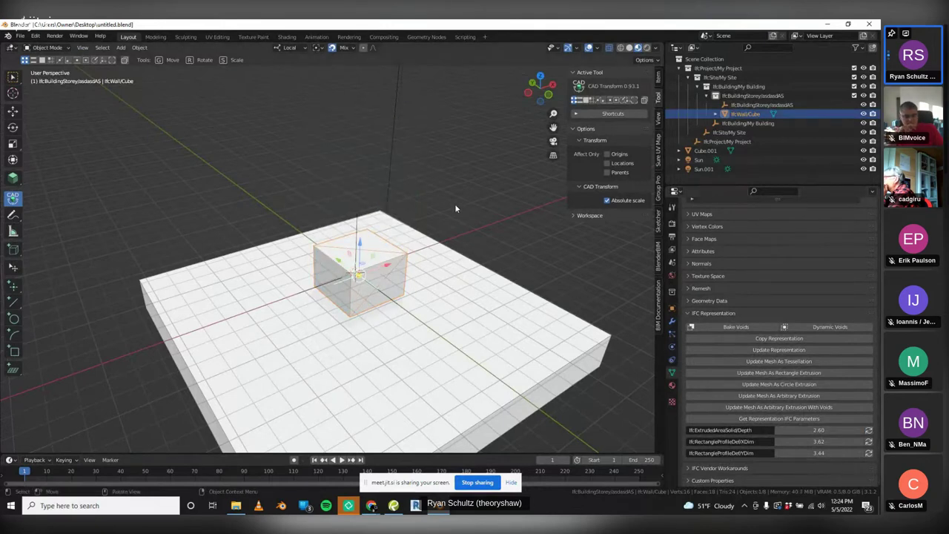
key(ctrl+z)
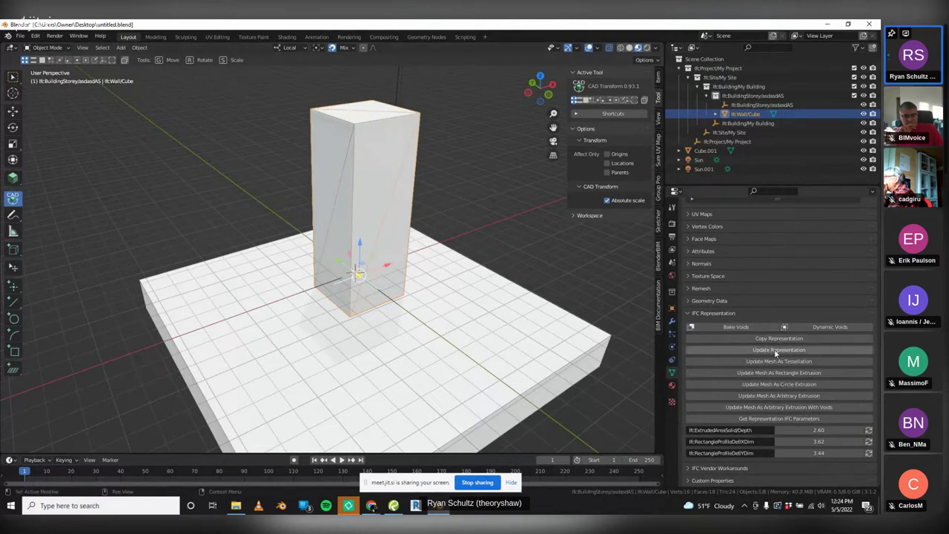
click(869, 430)
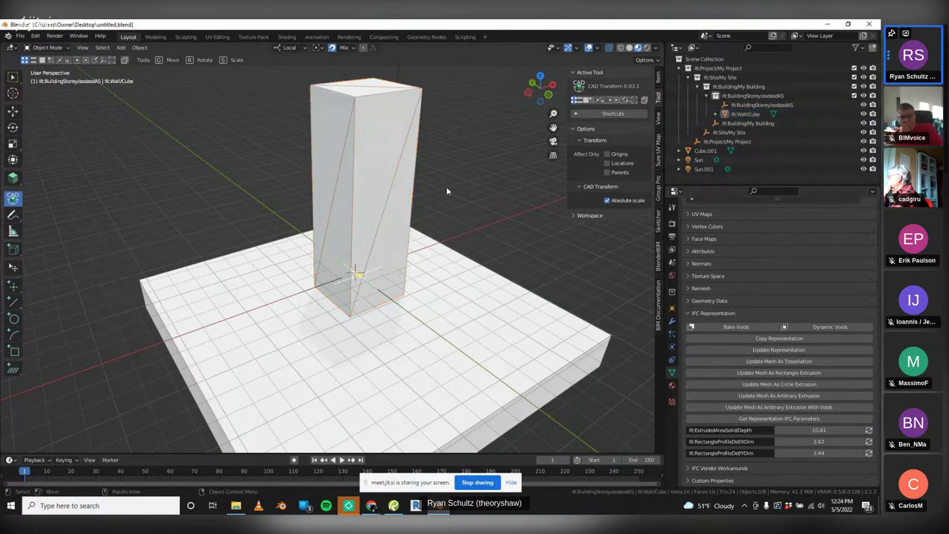
middle_drag(441, 186, 457, 176)
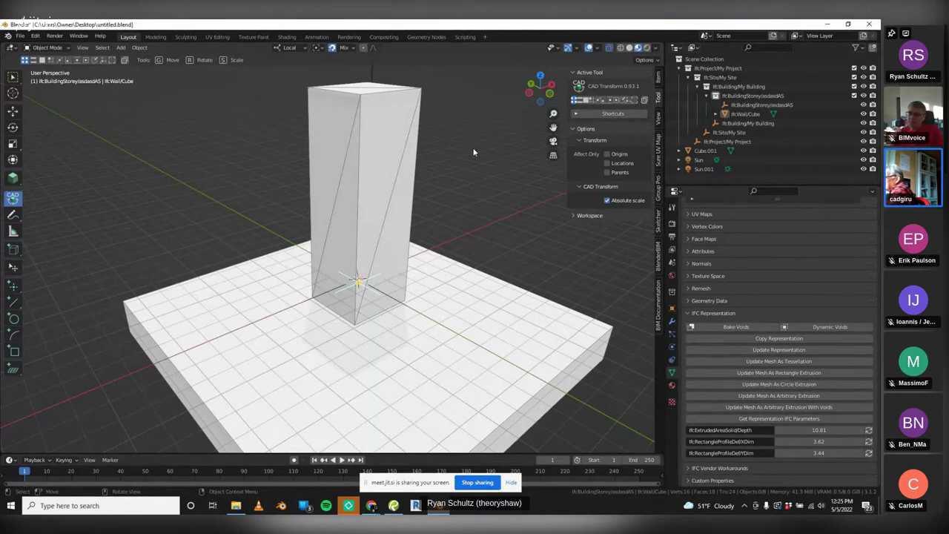
key(alt+z)
middle_drag(463, 131, 415, 155)
click(406, 153)
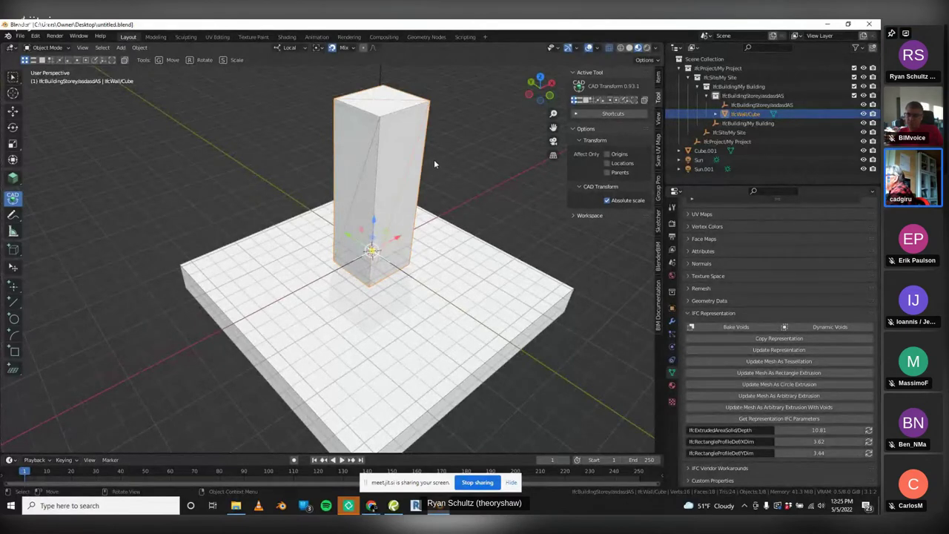
click(437, 169)
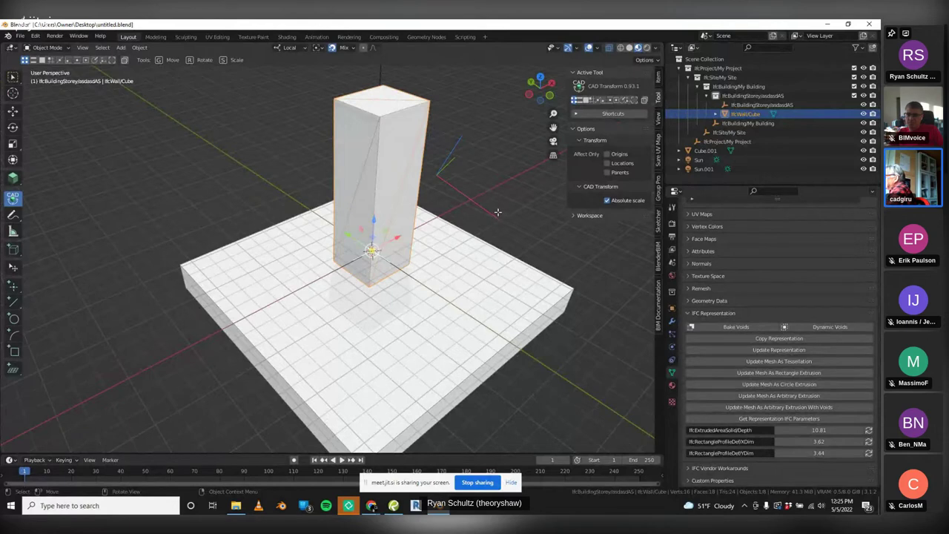
Cancel the stray transform and refresh the wall column's IFC representation
key(Escape)
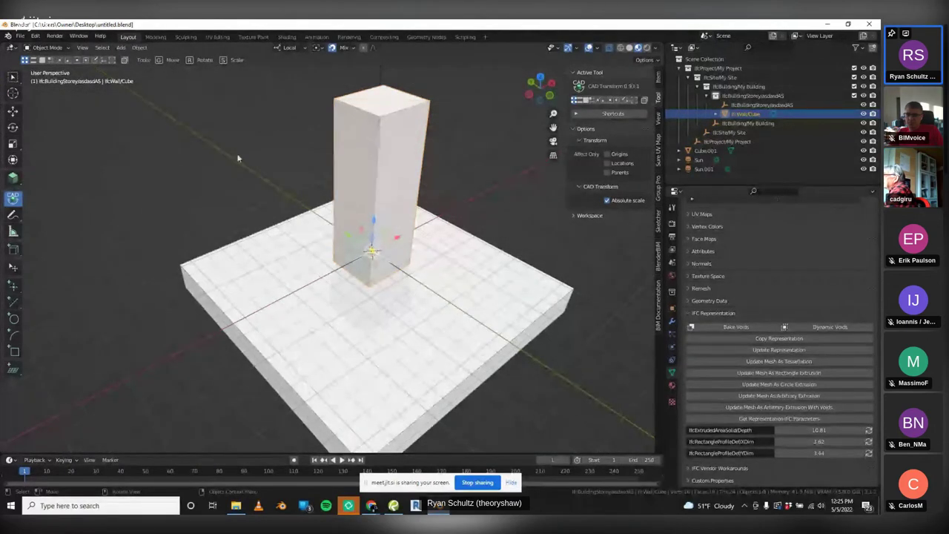
click(13, 76)
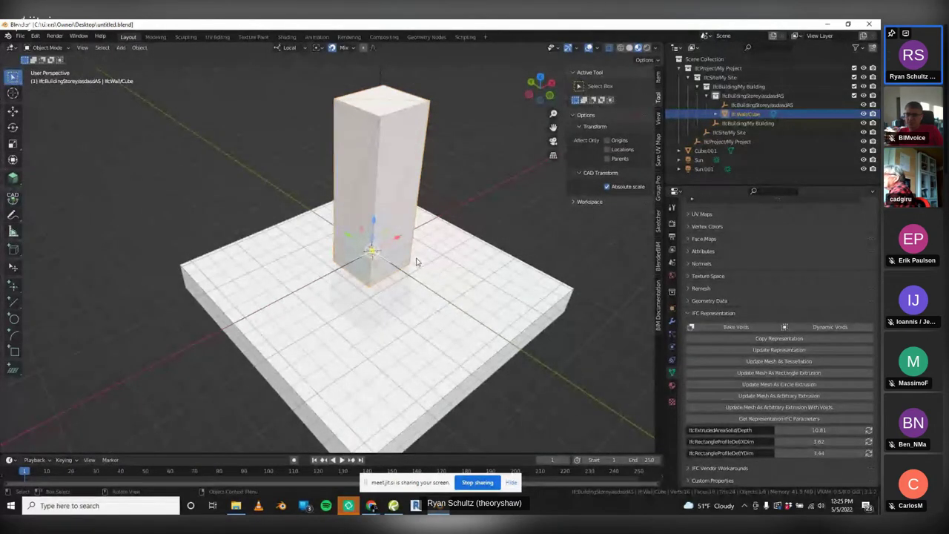
scroll(415, 261, up, 5)
middle_drag(459, 282, 499, 300)
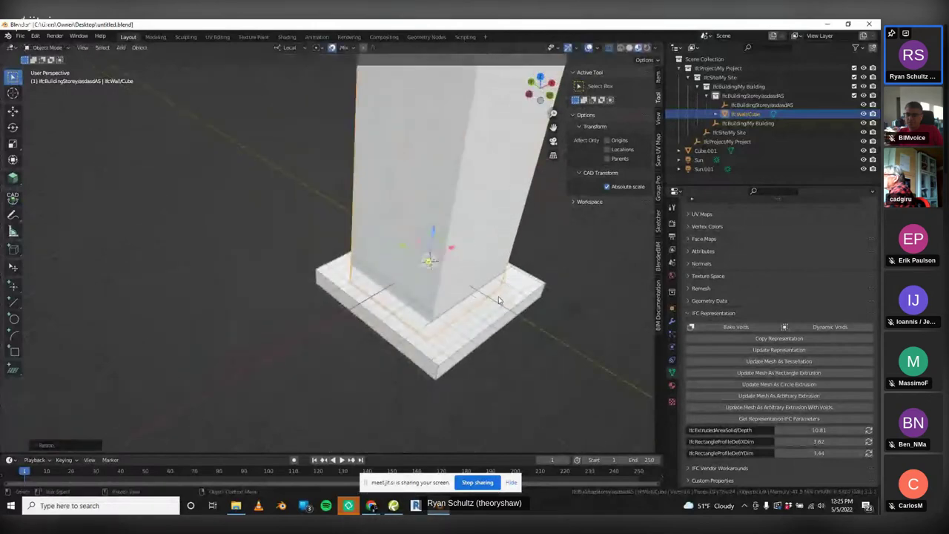
scroll(490, 326, down, 5)
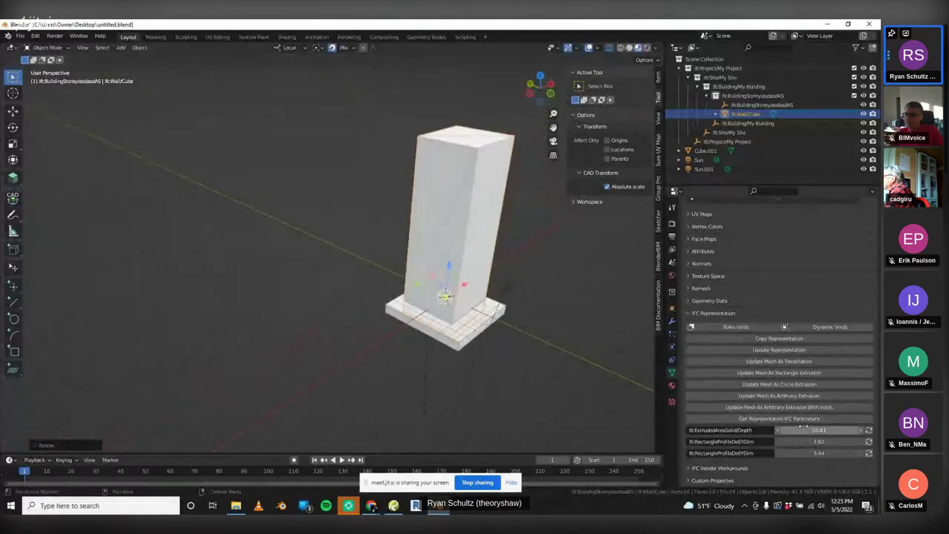
click(779, 353)
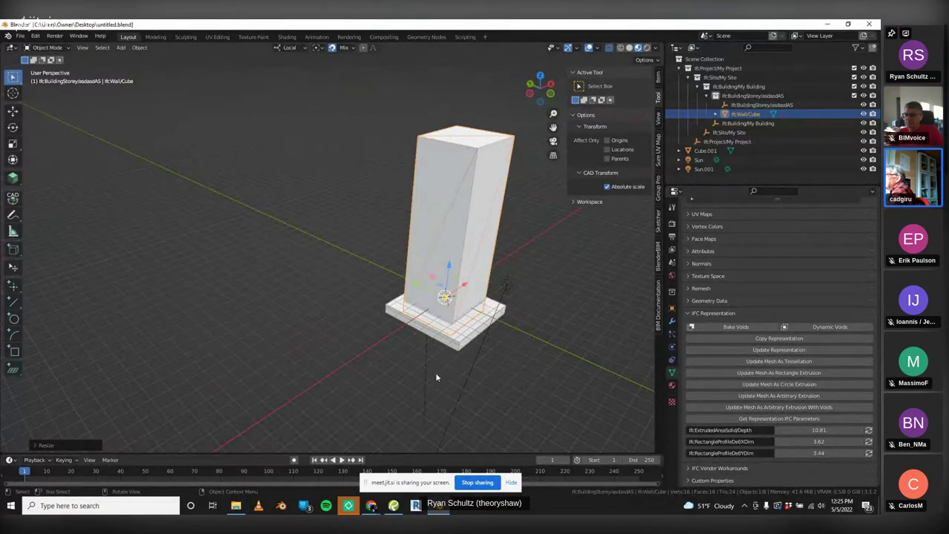
middle_drag(435, 372, 487, 264)
click(503, 260)
click(449, 253)
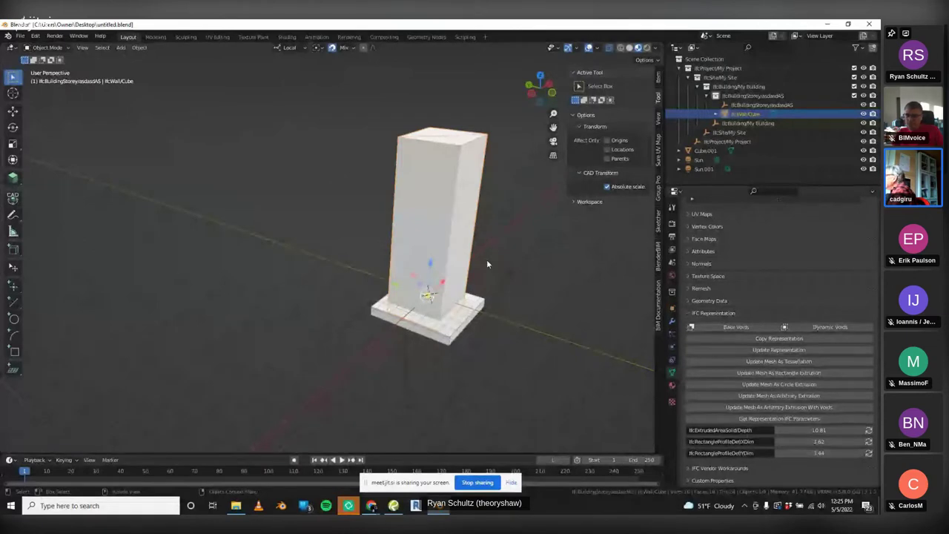
mouse_move(492, 248)
middle_down()
mouse_move(485, 253)
mouse_move(502, 235)
mouse_move(485, 239)
middle_up()
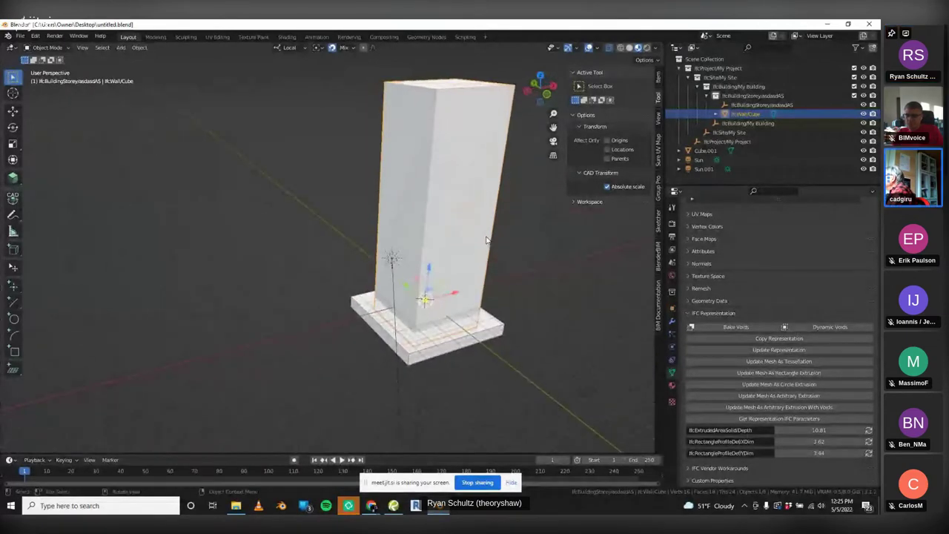
Apply the wall's scale via Object > Apply > Scale so X, Y, Z read 1.000
click(672, 308)
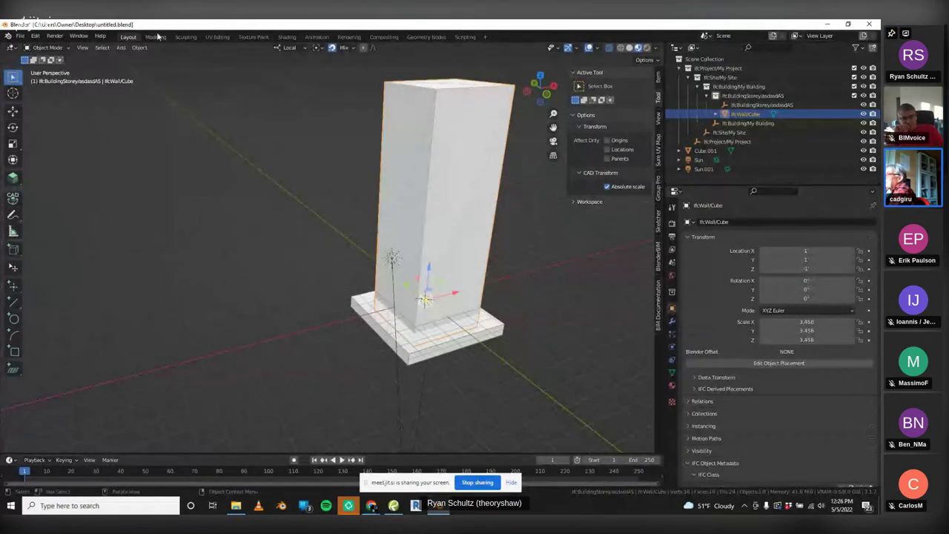
click(139, 47)
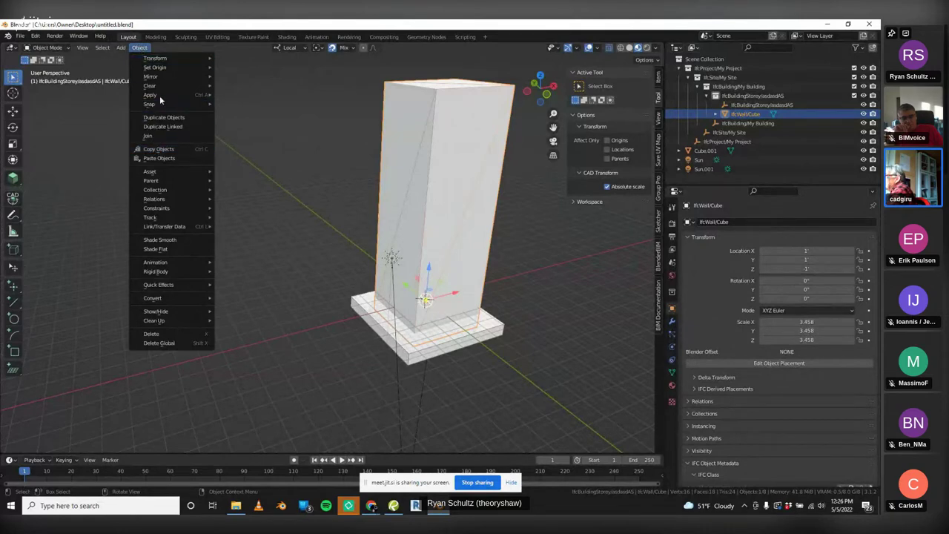
mouse_move(165, 98)
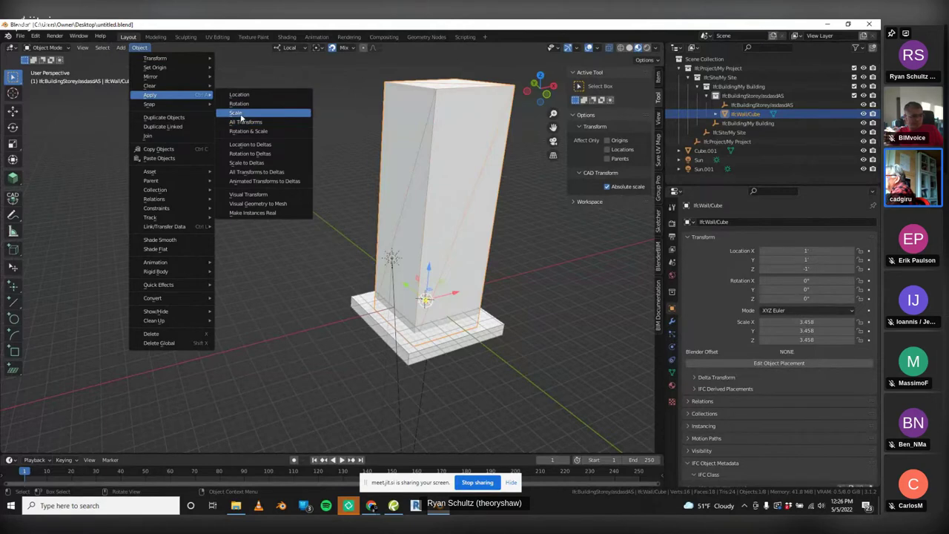
click(240, 115)
click(369, 227)
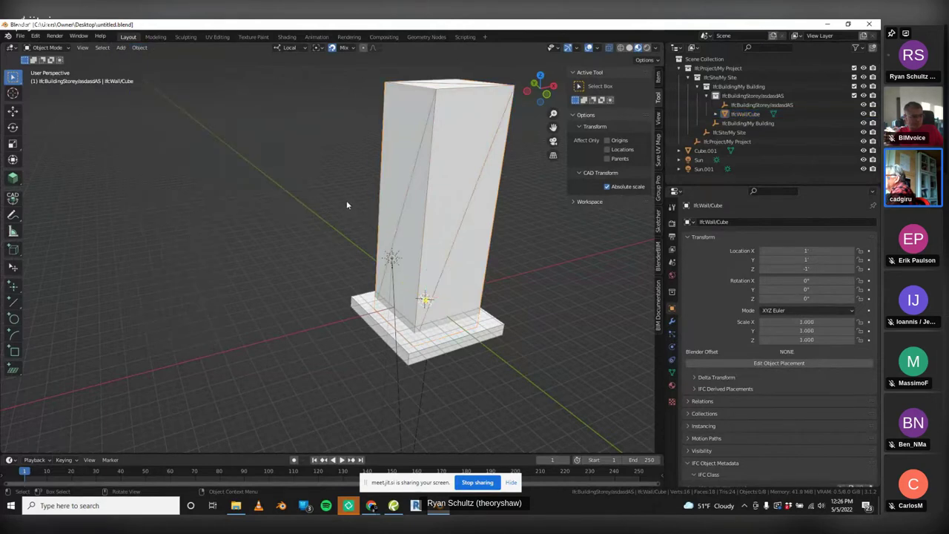
middle_drag(346, 201, 421, 209)
click(409, 208)
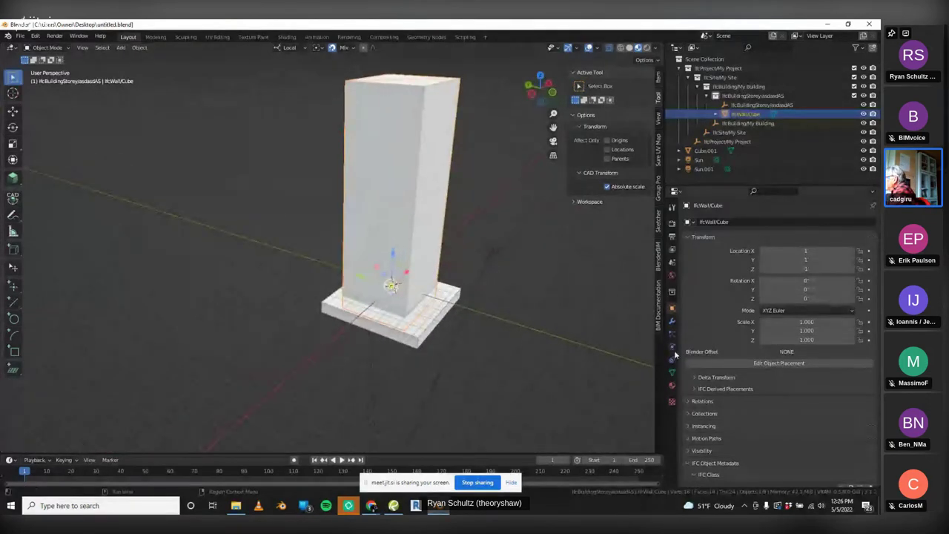
Set the wall extrusion to Depth 38.10, XDim 13.30 and YDim 12.65, undoing a stray change
scroll(754, 424, down, 1)
scroll(755, 422, down, 12)
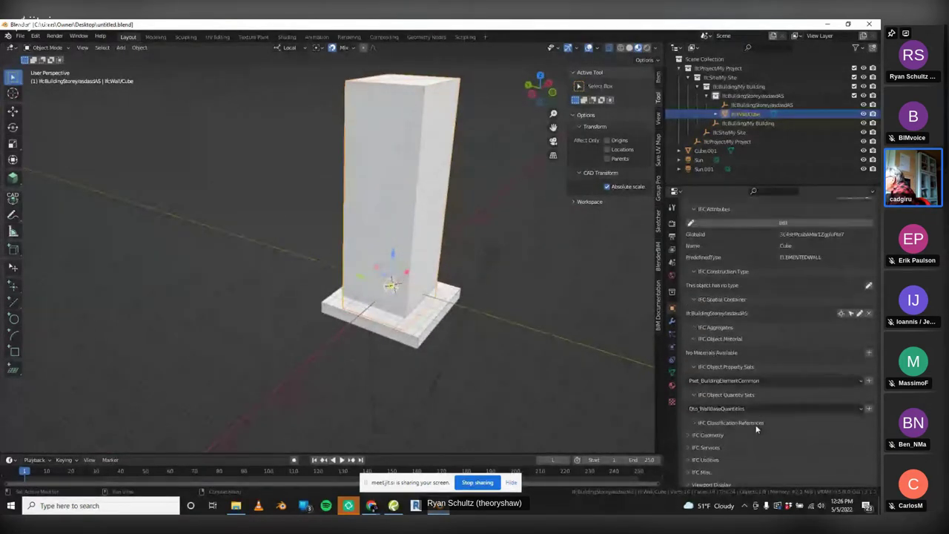
click(671, 372)
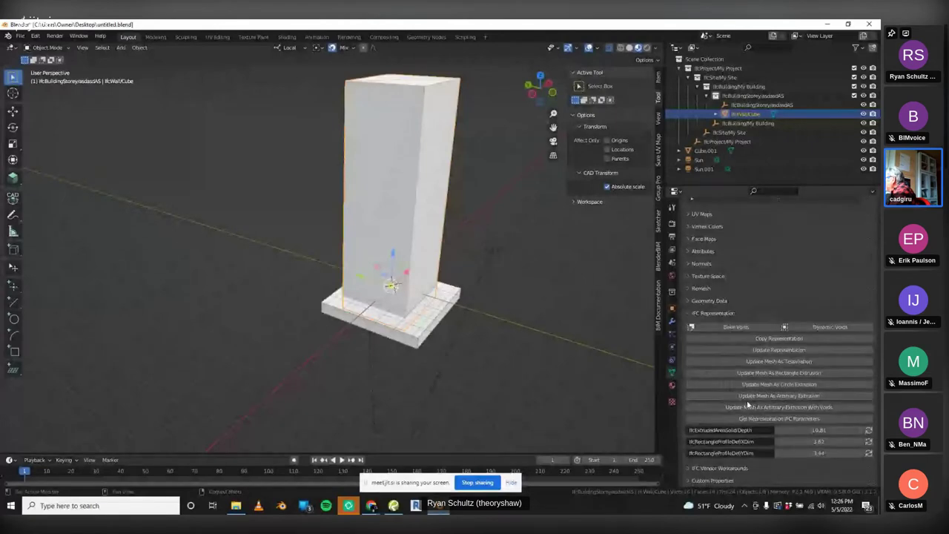
click(868, 430)
drag(843, 441, 837, 442)
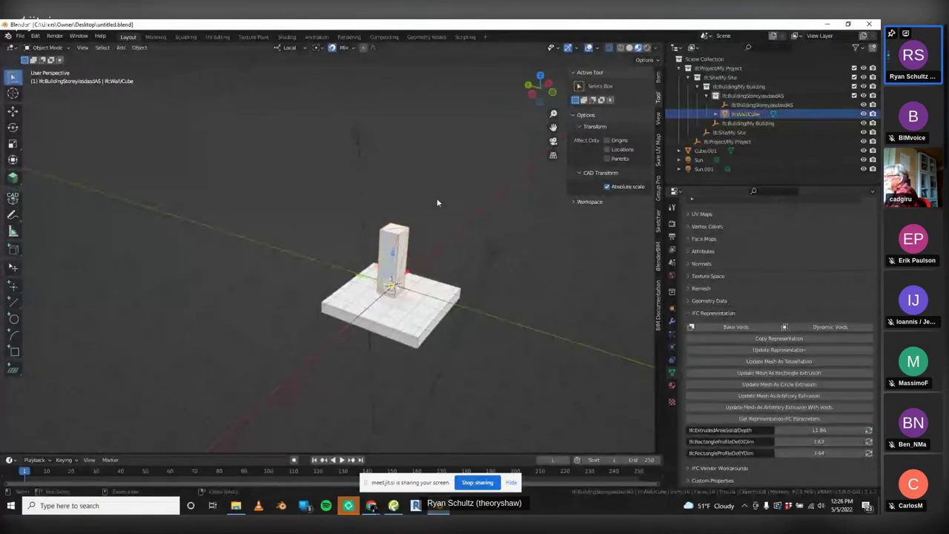
key(ctrl+z)
key(ctrl+z)
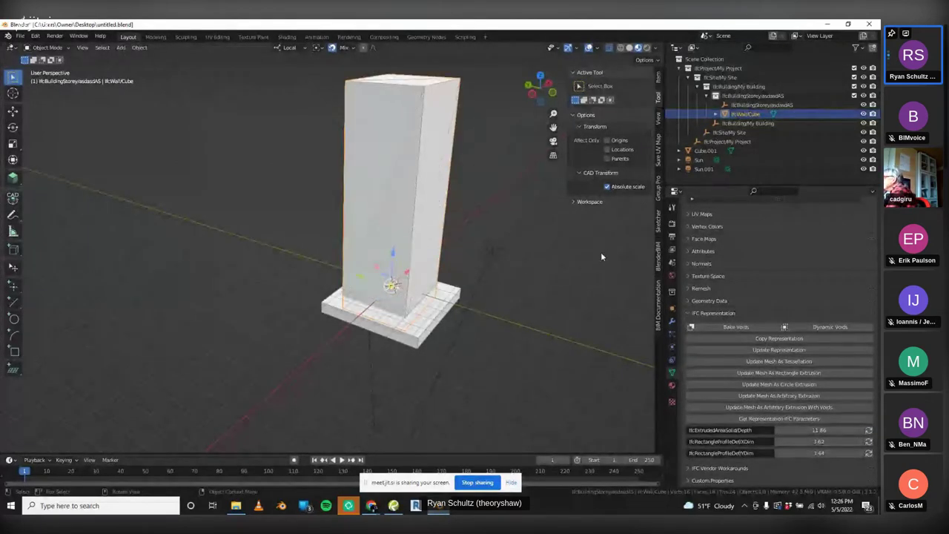
click(771, 352)
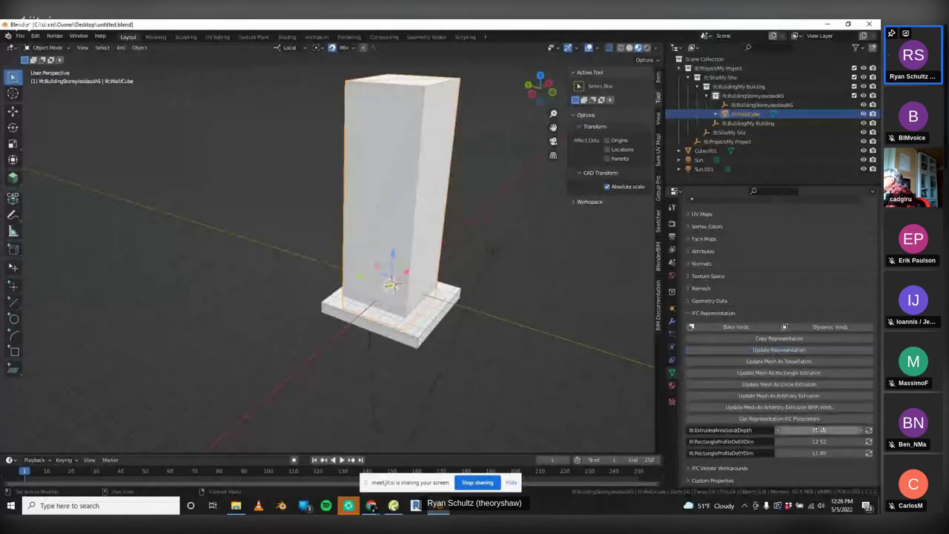
click(868, 430)
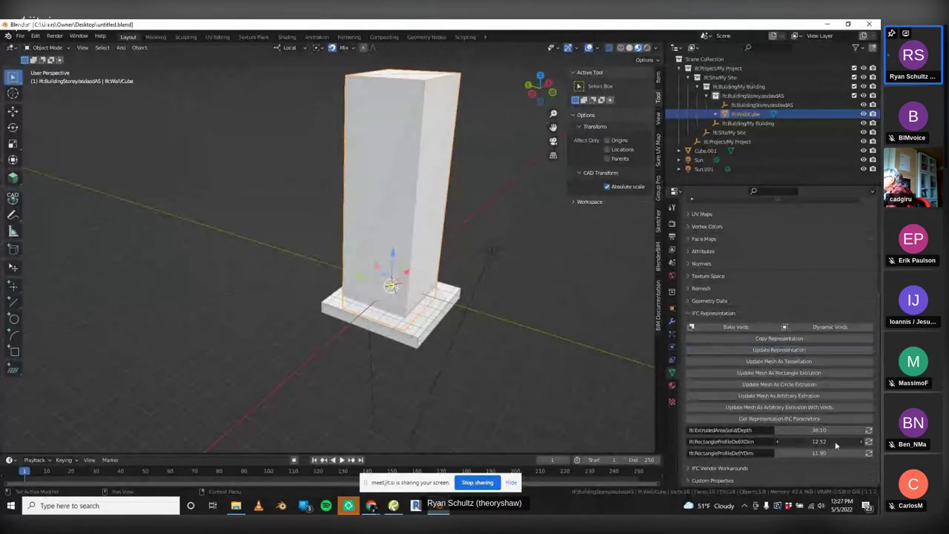
click(870, 443)
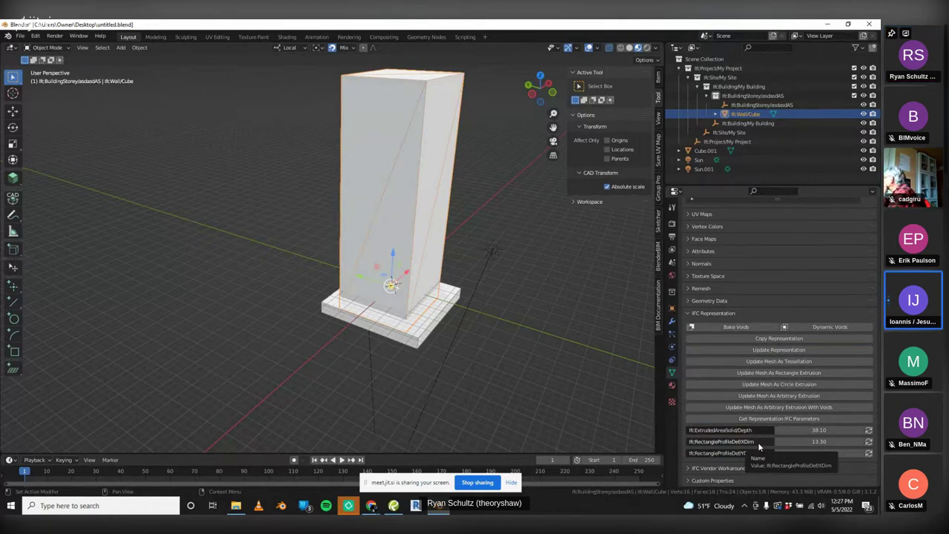
Run Update Representation to rebuild the wall mesh to match
click(536, 230)
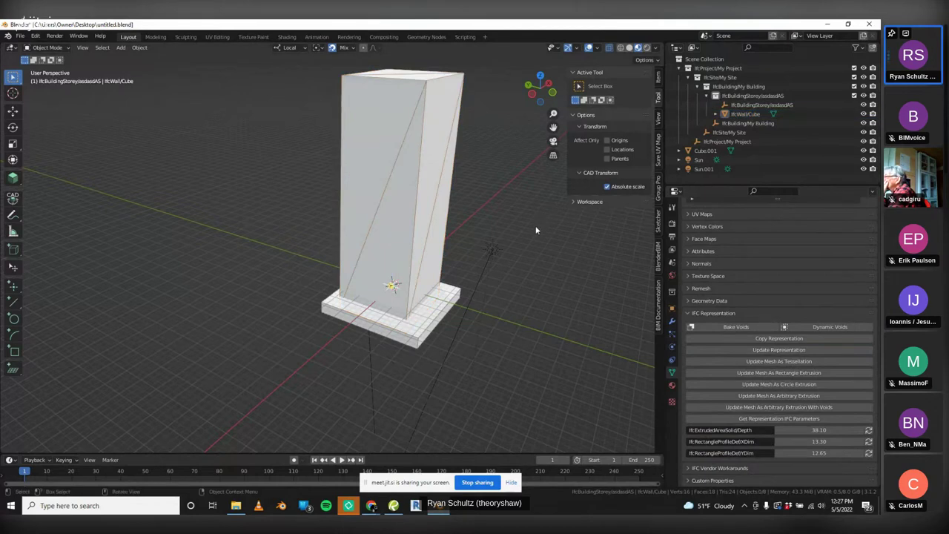
key(ctrl+z)
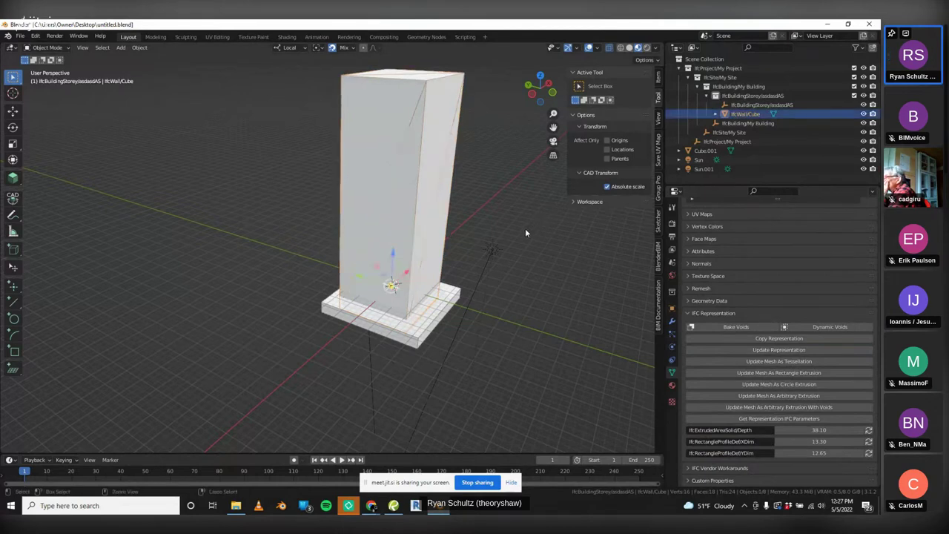
click(486, 204)
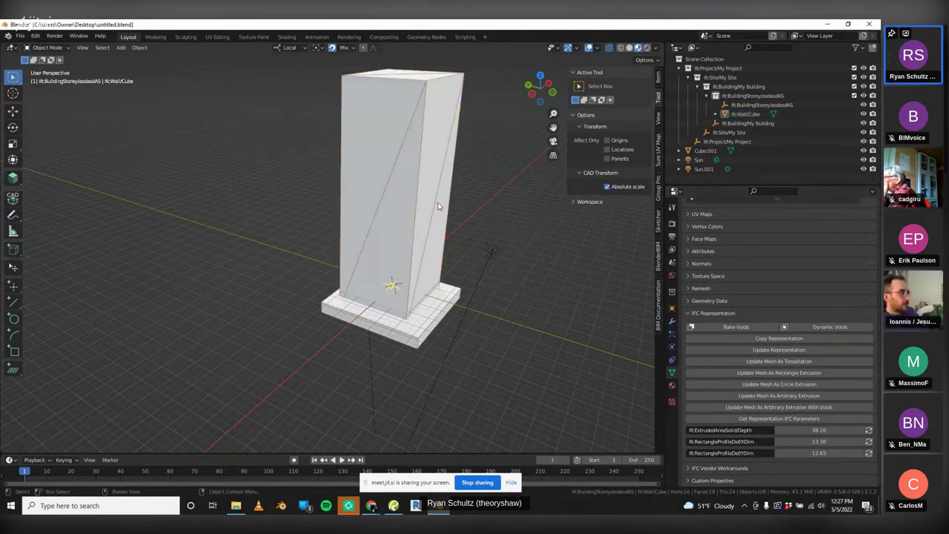
click(825, 349)
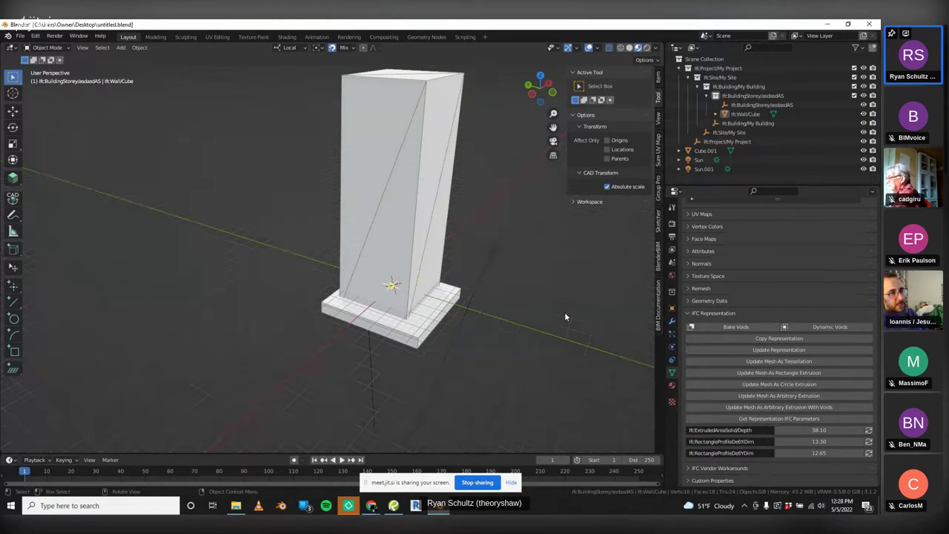
Orbit around the tall IfcWall column to inspect it, then bring up the File menu
middle_drag(545, 249, 463, 295)
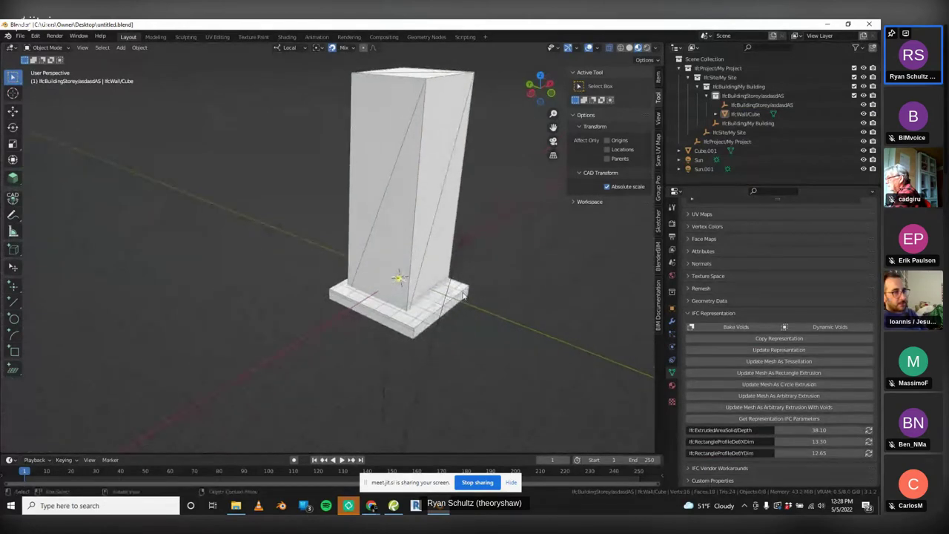
middle_drag(443, 366, 470, 198)
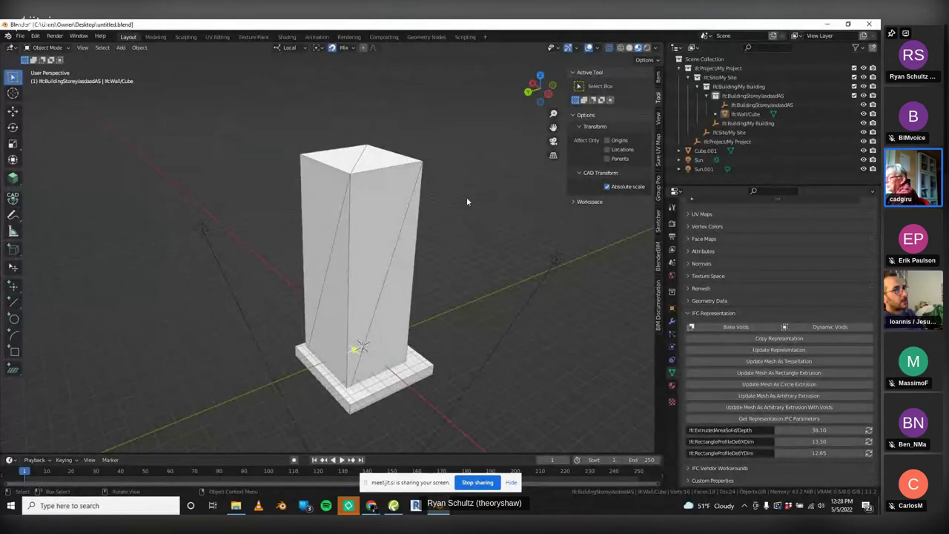
click(20, 36)
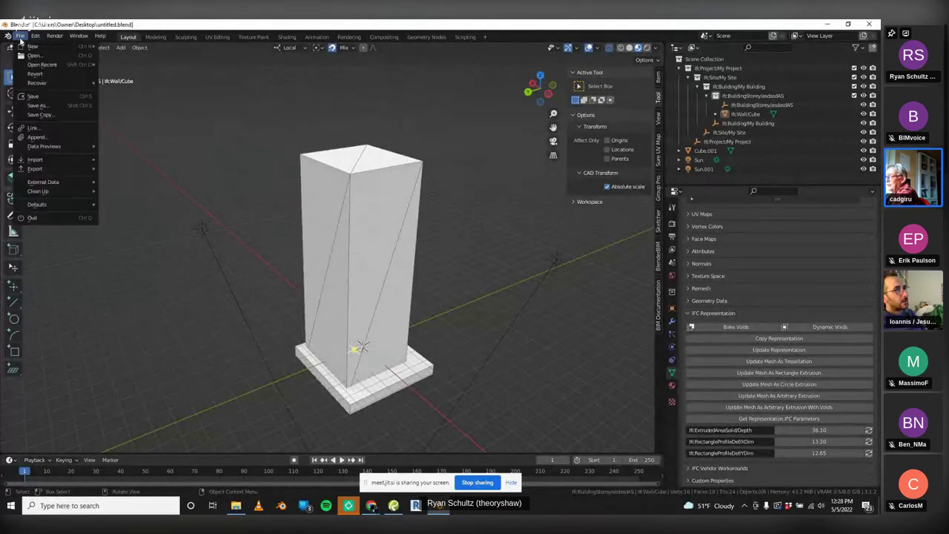
Reopen untitled.blend from the Desktop without saving changes and view the whole slab
click(34, 56)
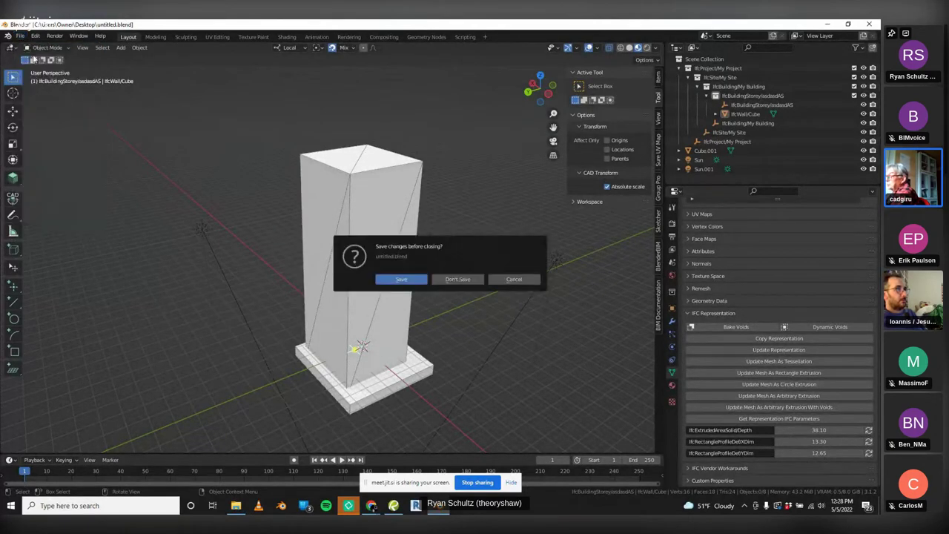
click(459, 278)
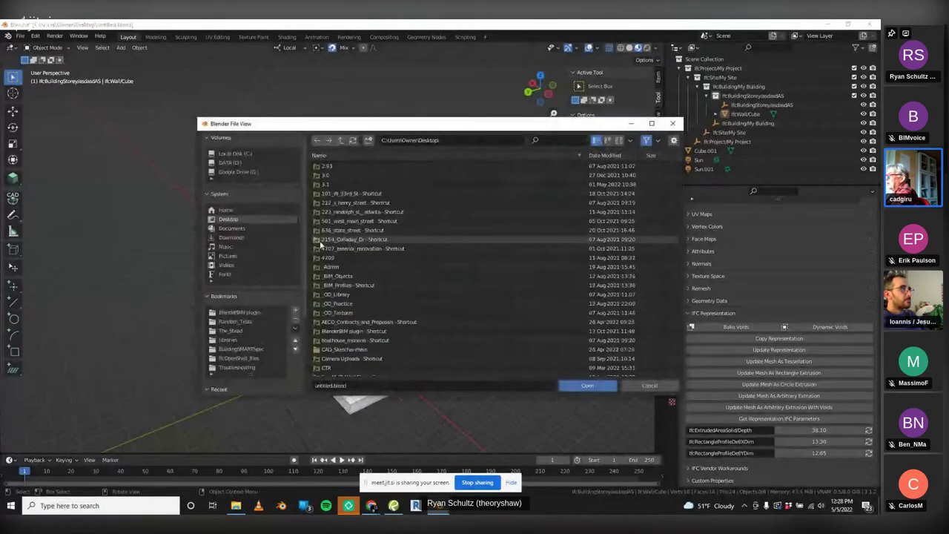
double_click(351, 355)
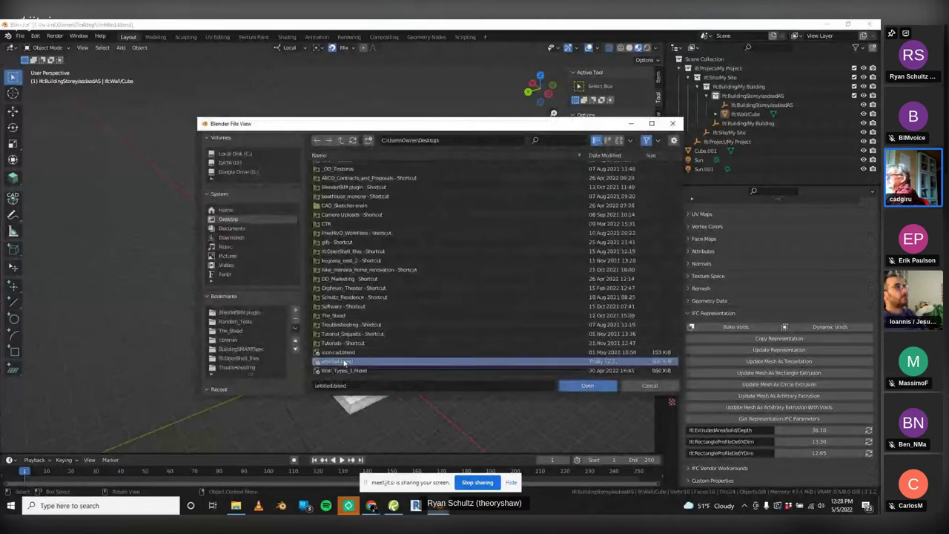
scroll(383, 315, down, 2)
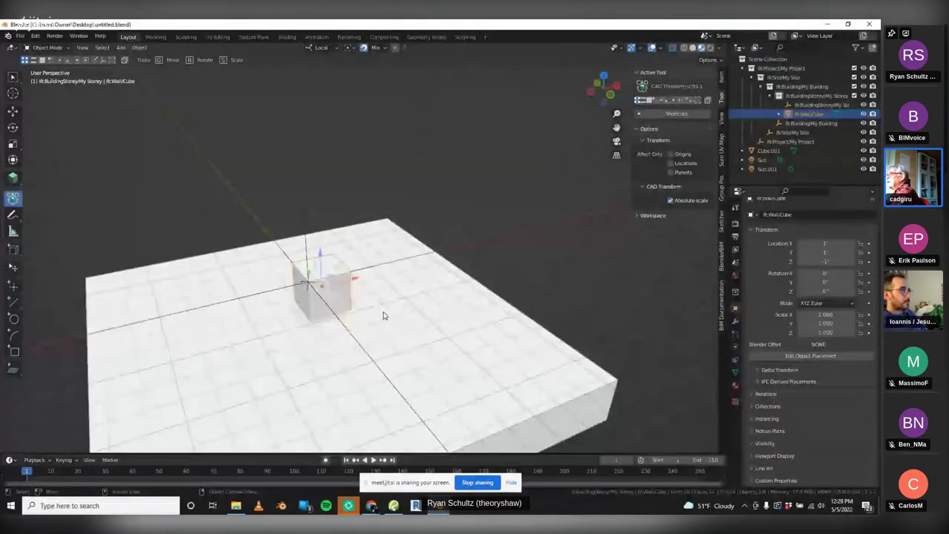
middle_drag(384, 315, 398, 275)
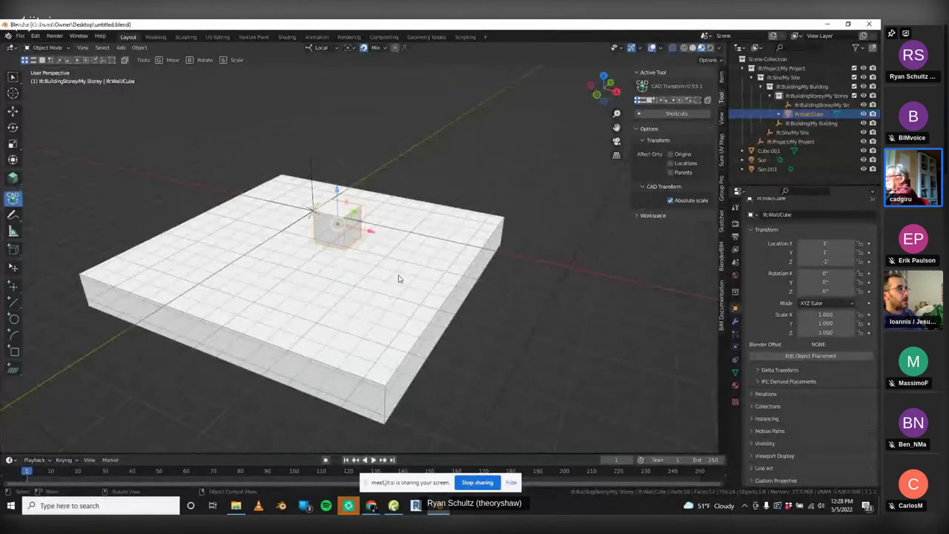
Reselect the cube and try Update Mesh As Circle Extrusion under IFC Representation
click(482, 185)
scroll(374, 205, up, 3)
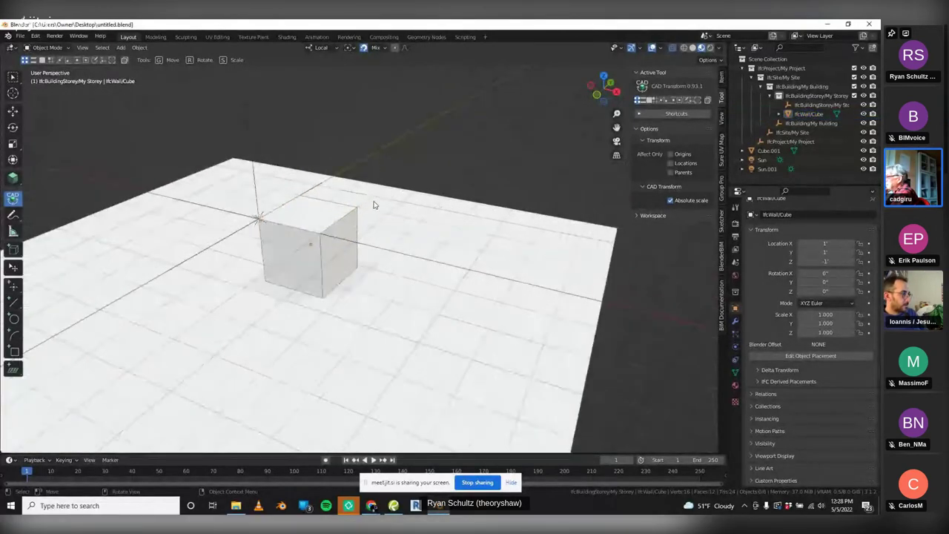
scroll(375, 205, down, 4)
click(329, 210)
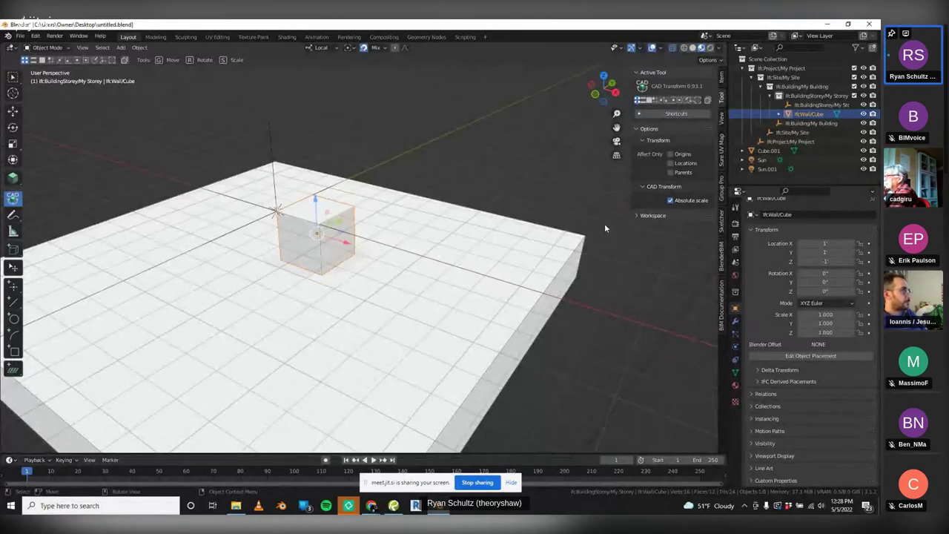
click(735, 372)
scroll(808, 371, down, 5)
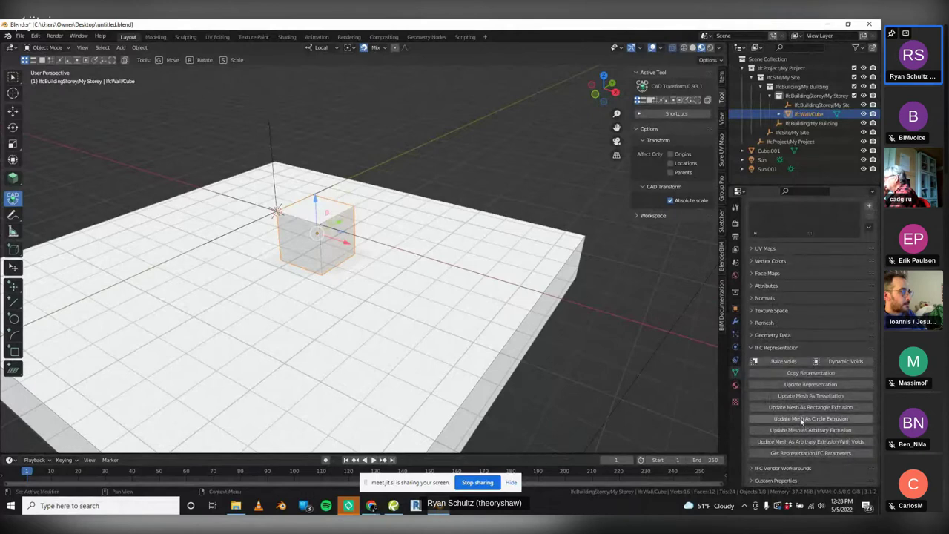
click(800, 420)
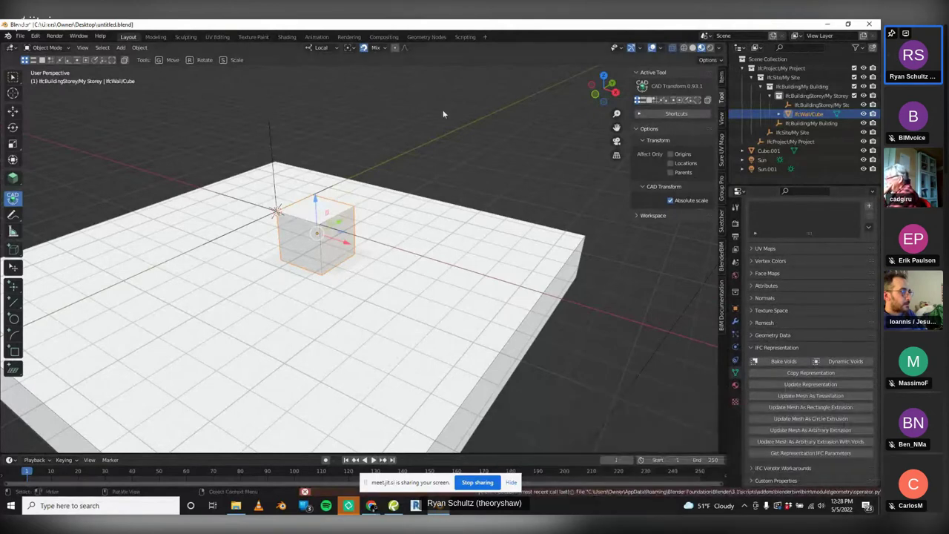
click(20, 35)
Start a new General scene without saving and create an IFC project in Scene properties
mouse_move(74, 48)
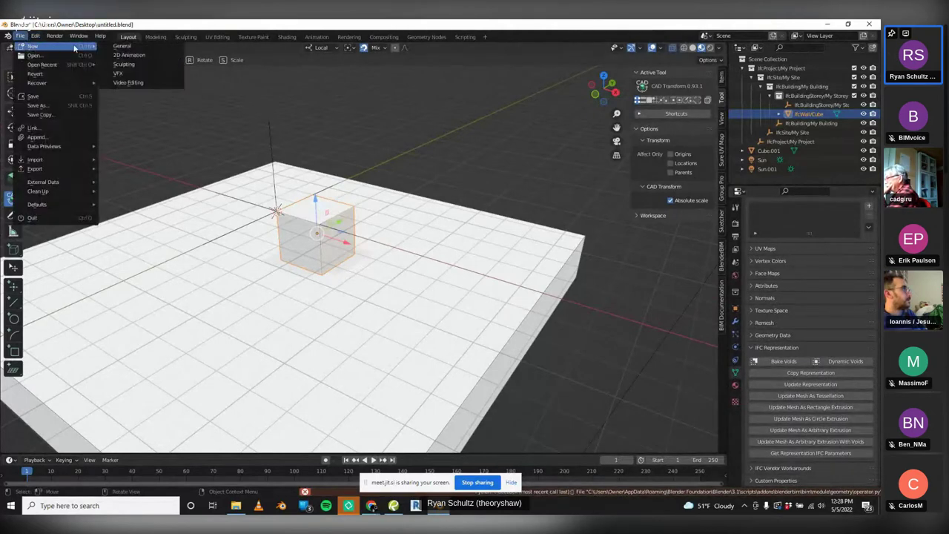
click(122, 46)
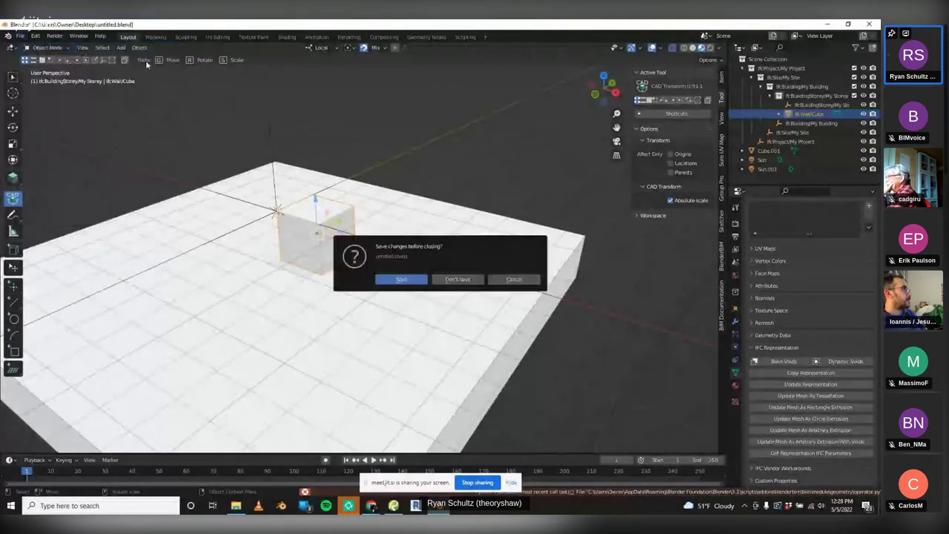
click(457, 279)
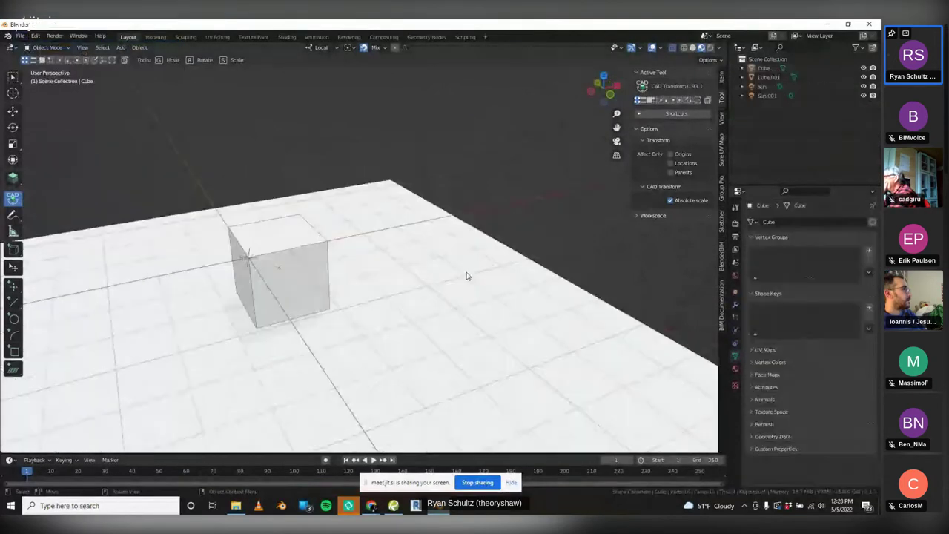
click(736, 292)
click(736, 264)
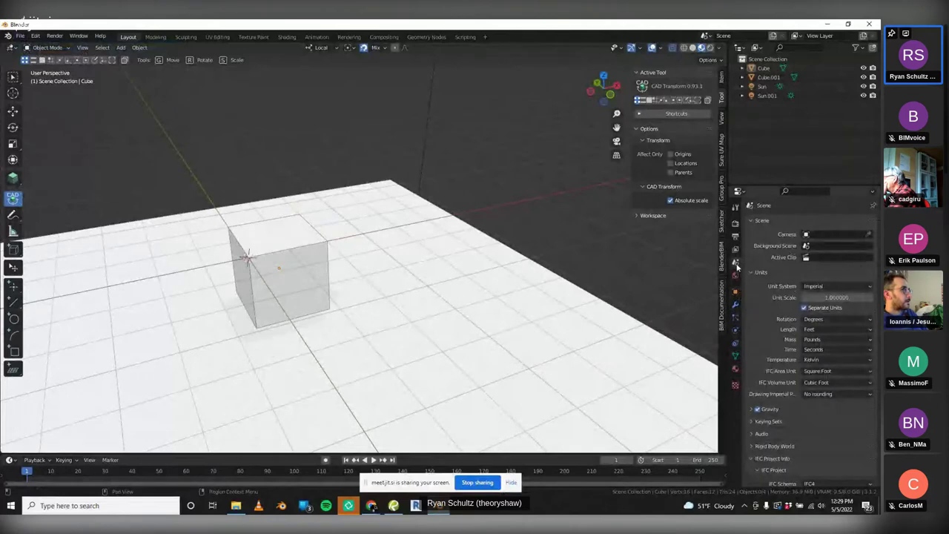
click(735, 292)
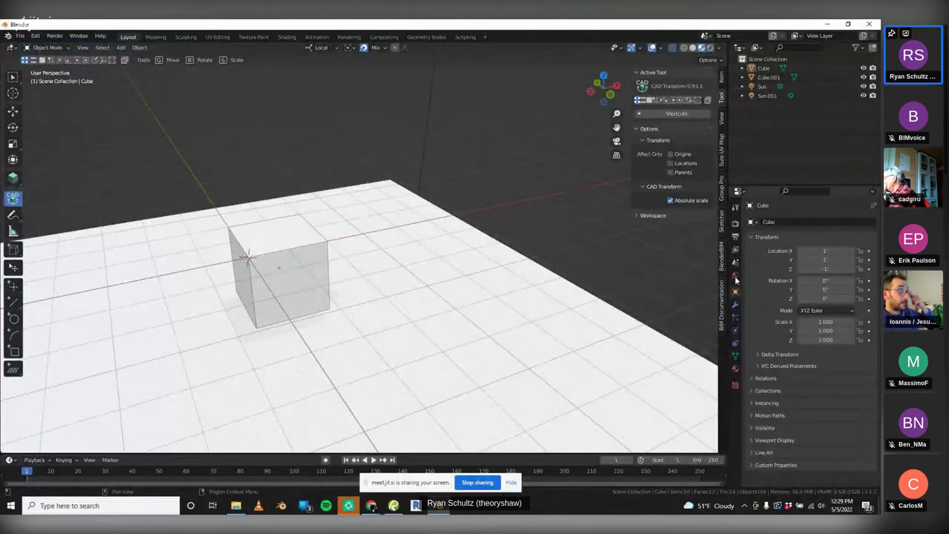
click(736, 263)
scroll(778, 316, down, 3)
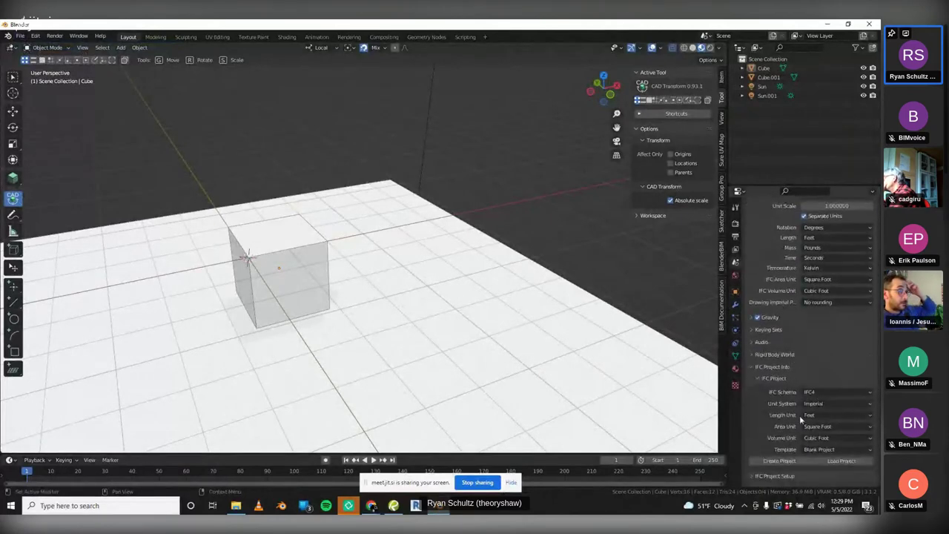
click(779, 461)
Save the file as untitled.blend on the Desktop
click(33, 36)
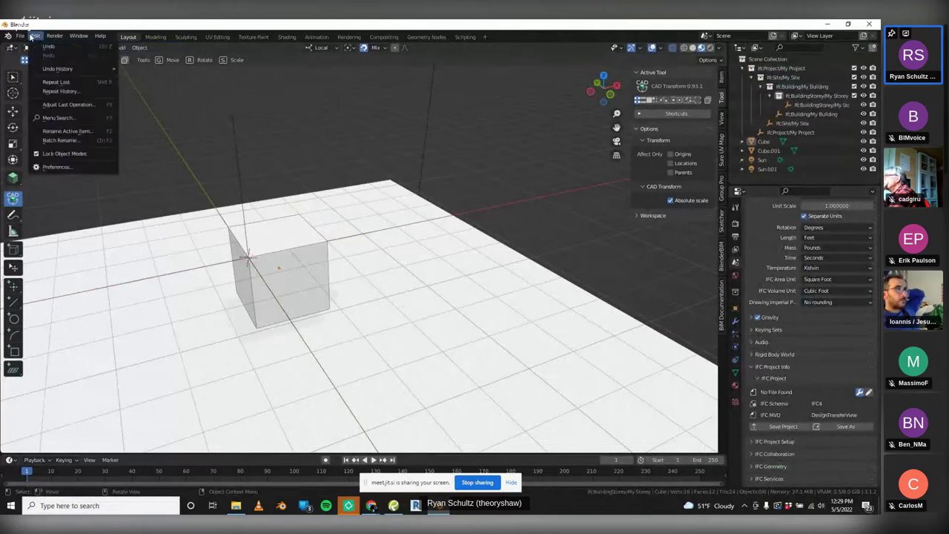
mouse_move(23, 36)
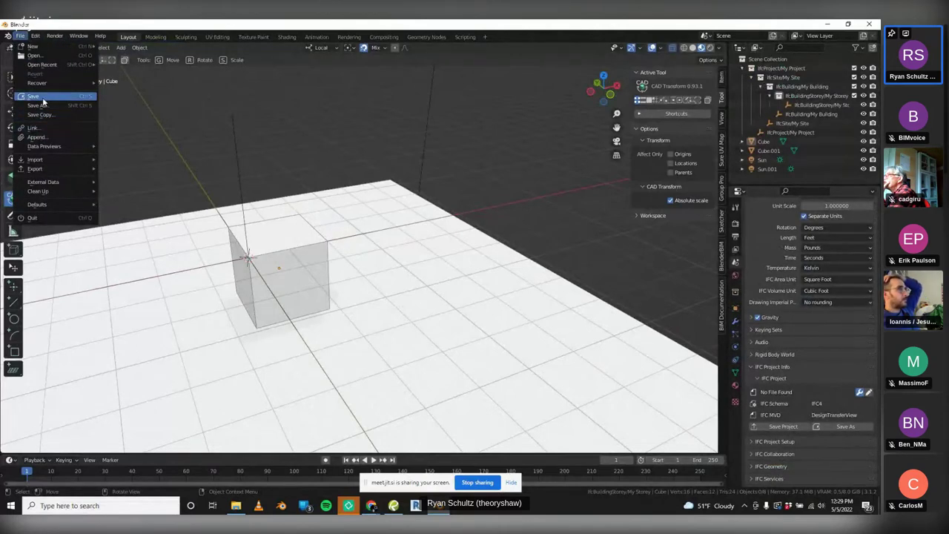
click(42, 97)
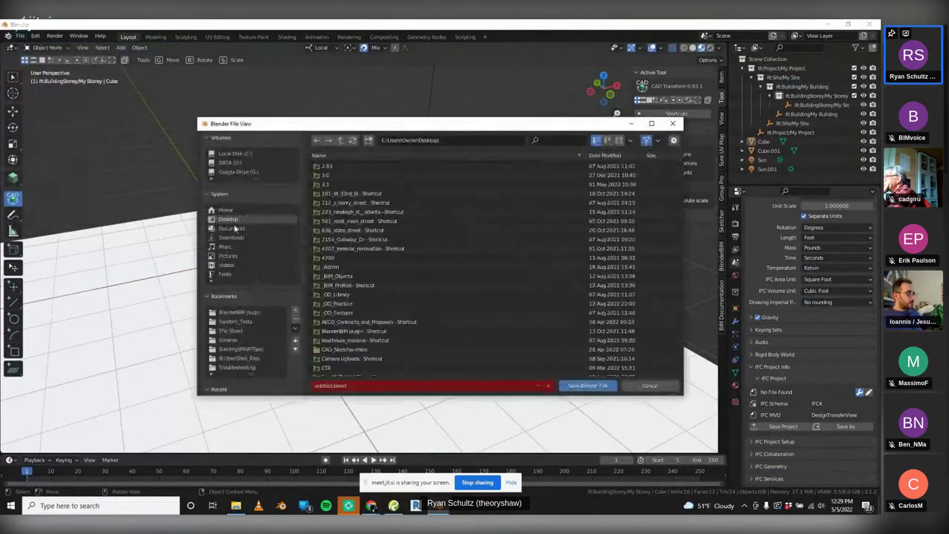
scroll(399, 308, down, 5)
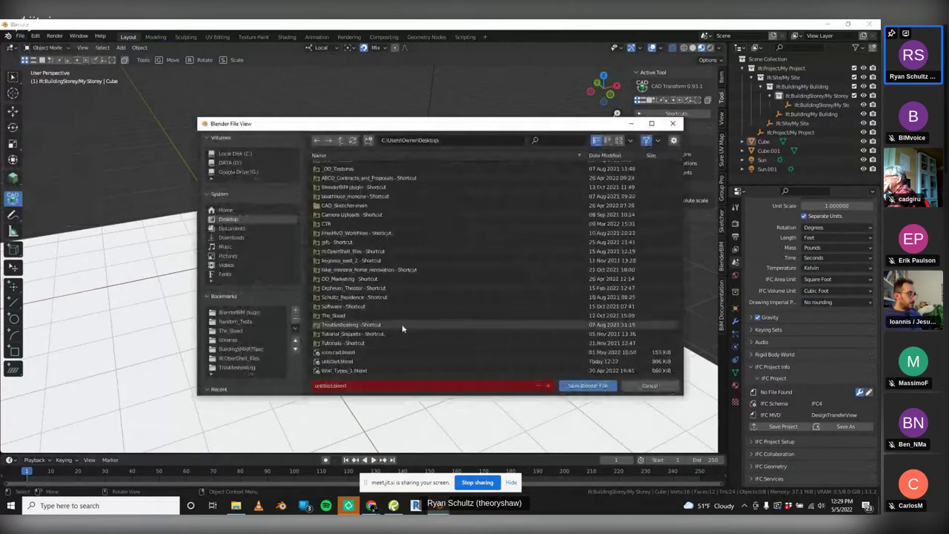
click(573, 386)
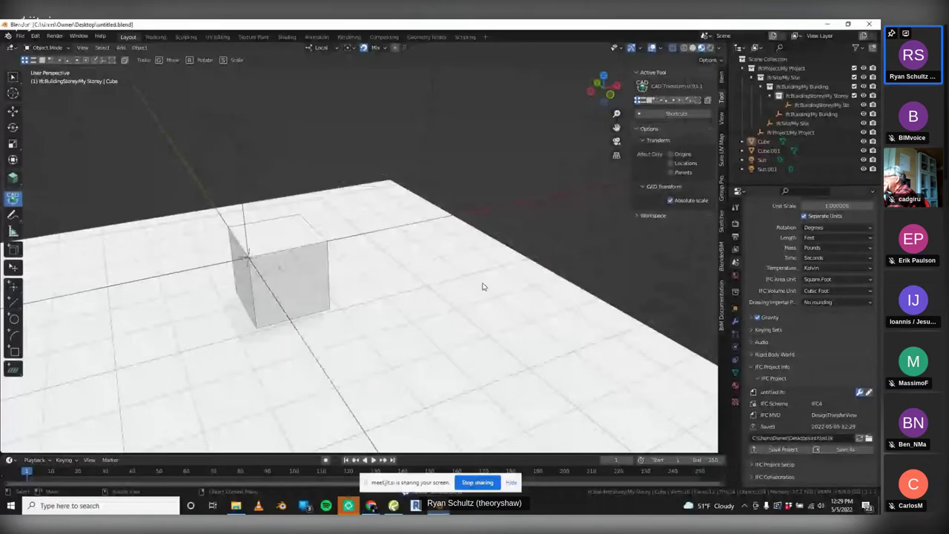
Assign the IfcWall class to the default cube
click(307, 252)
click(736, 319)
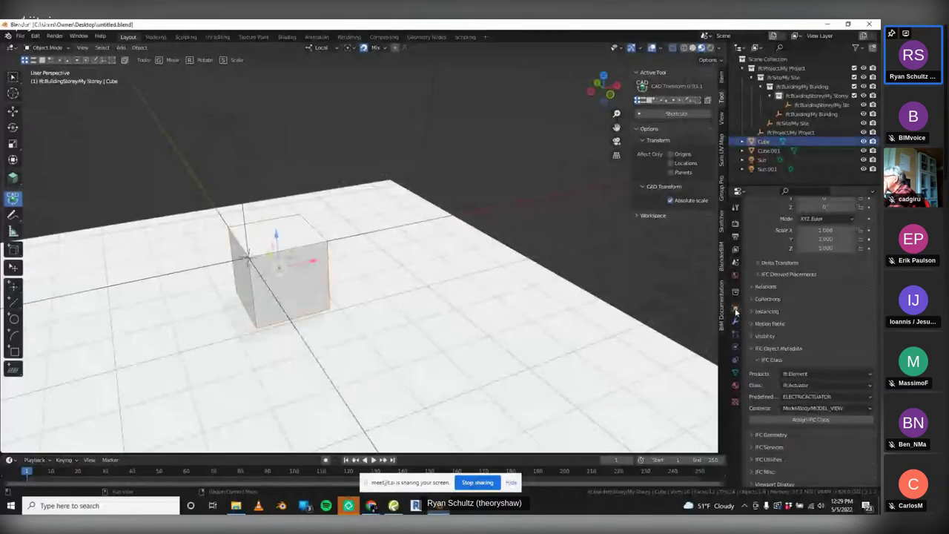
click(801, 386)
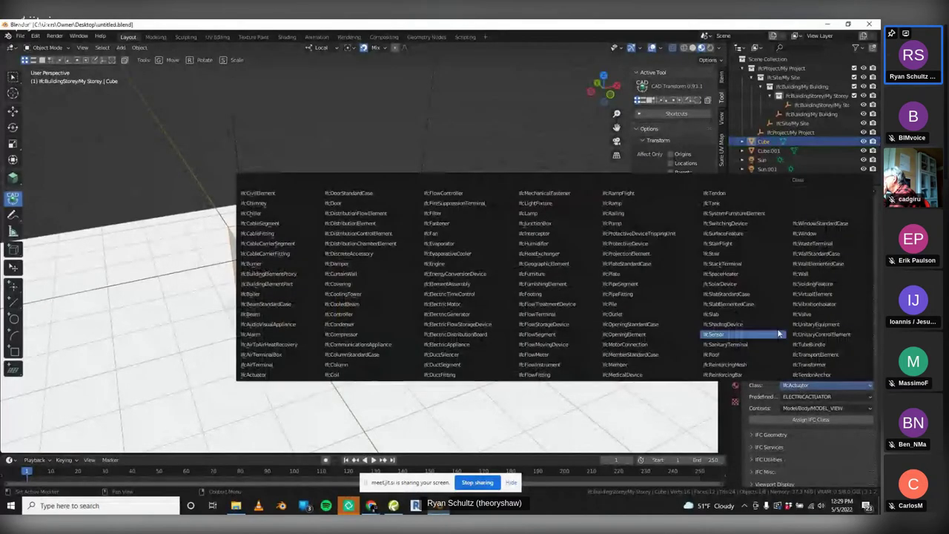
click(802, 273)
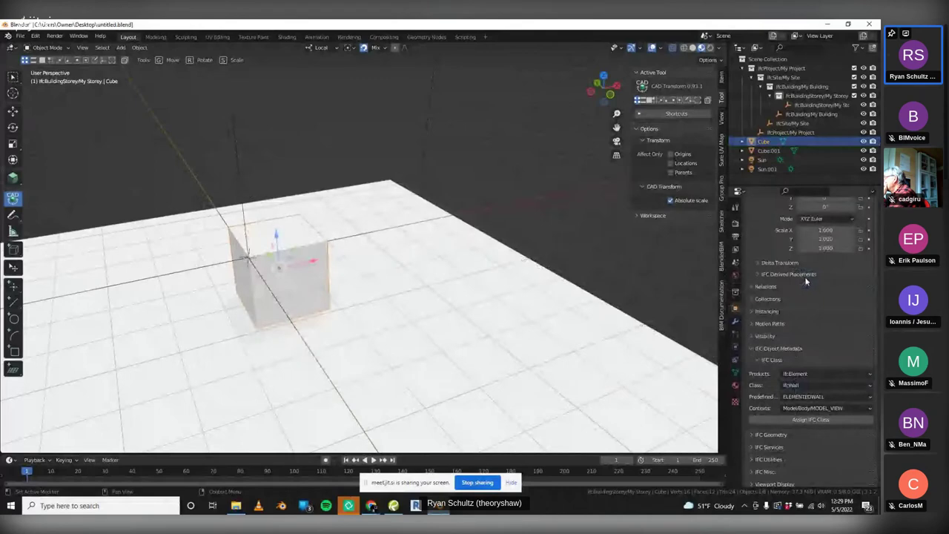
click(796, 419)
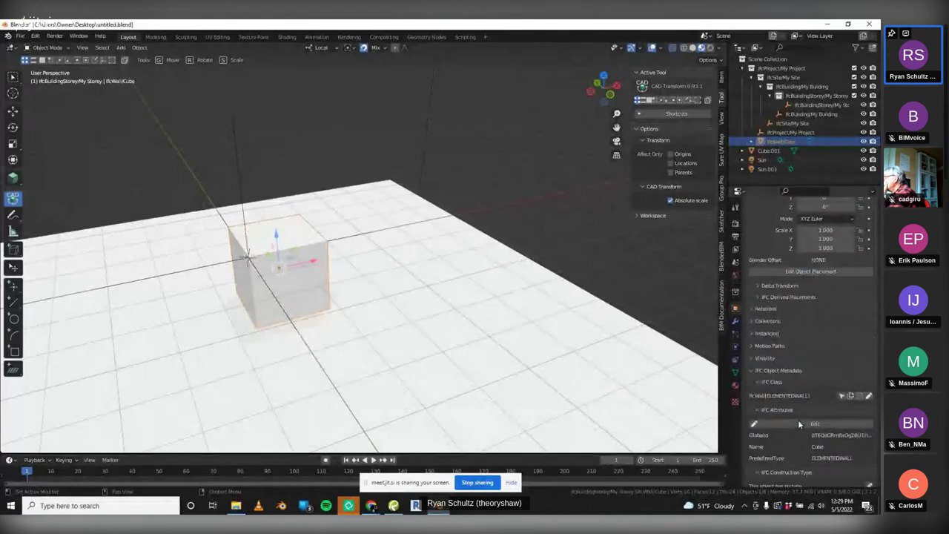
Save the Blender file and export the project as untitled.ifc
click(20, 36)
click(35, 97)
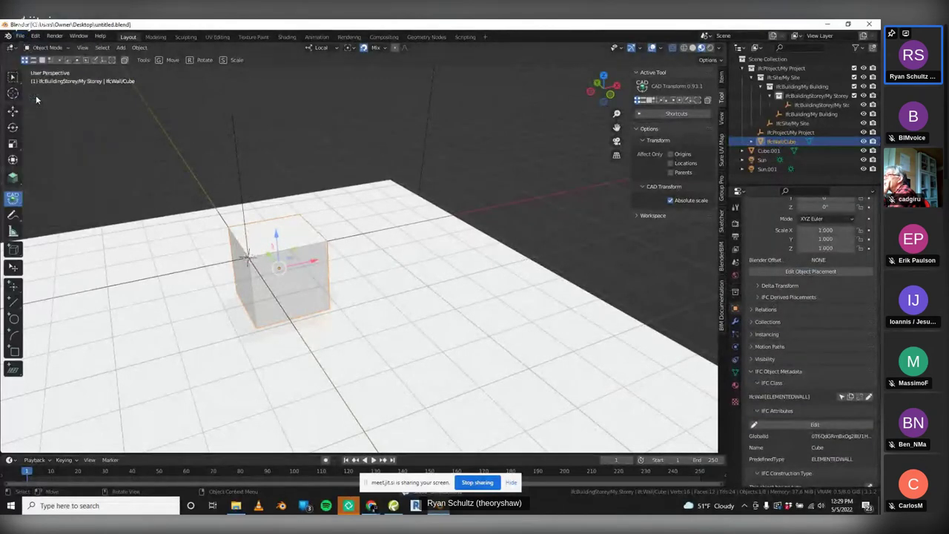
click(20, 35)
mouse_move(51, 170)
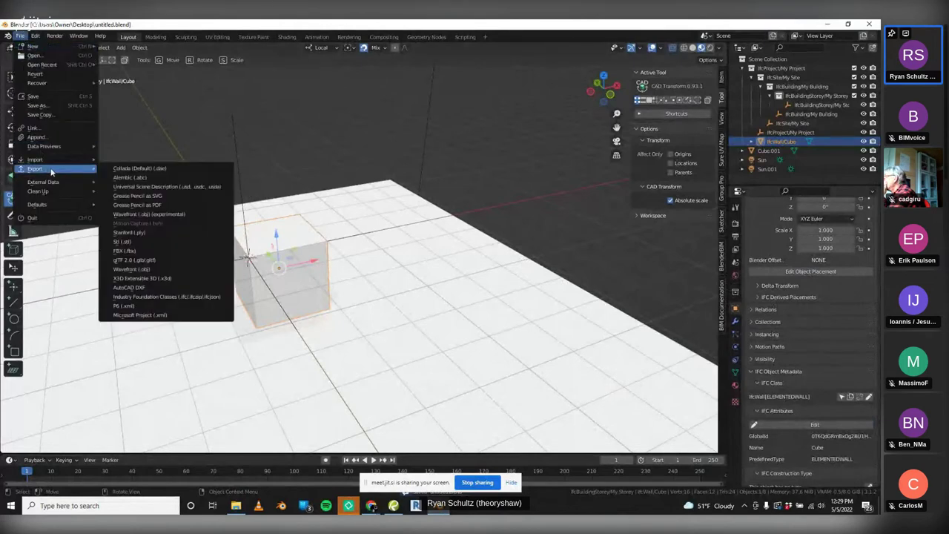
click(154, 297)
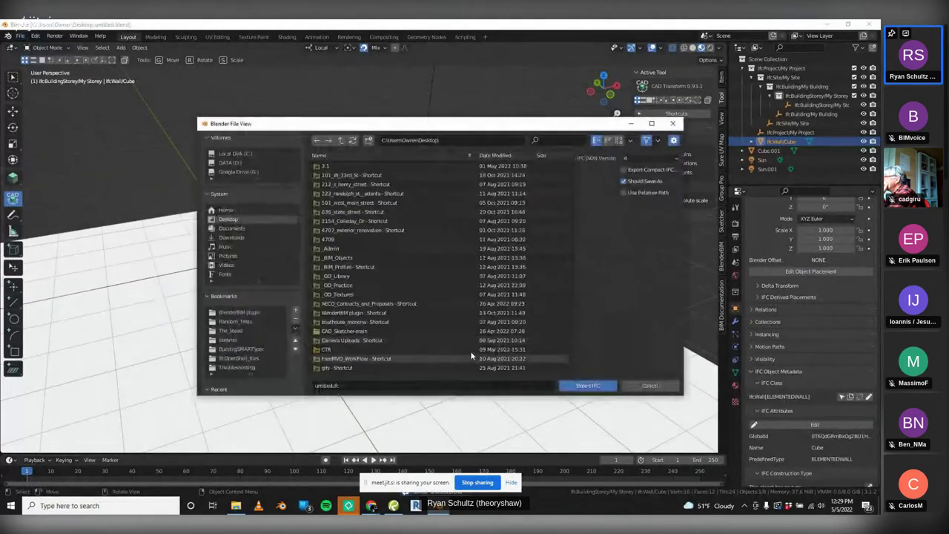
click(587, 384)
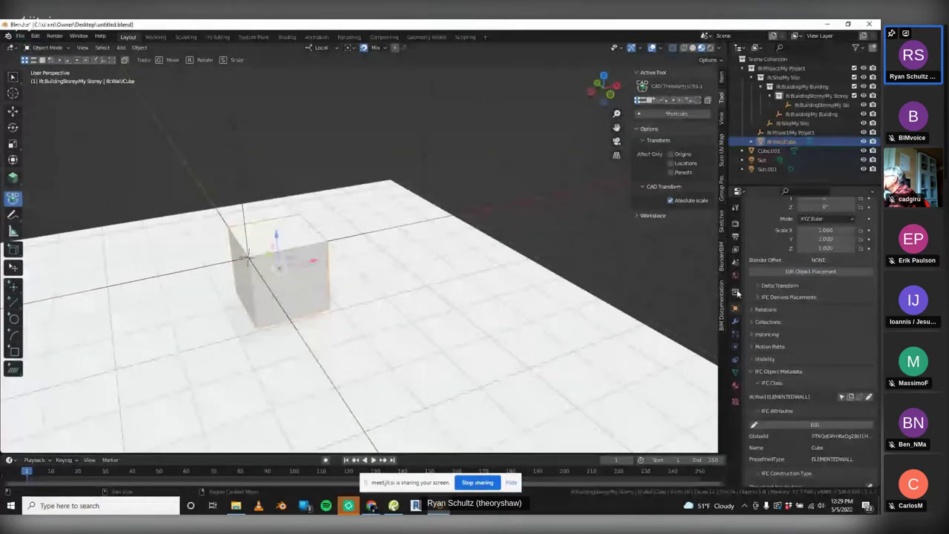
click(735, 256)
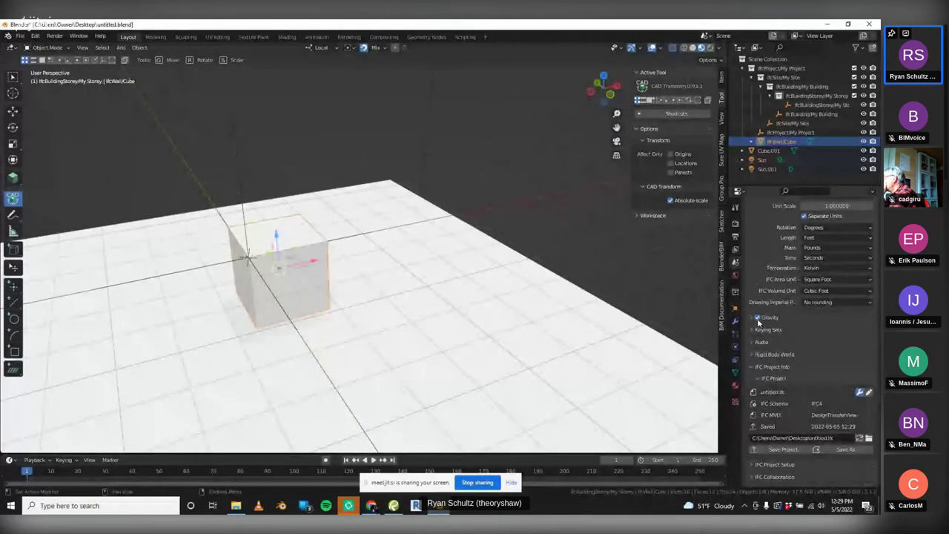
scroll(760, 326, down, 5)
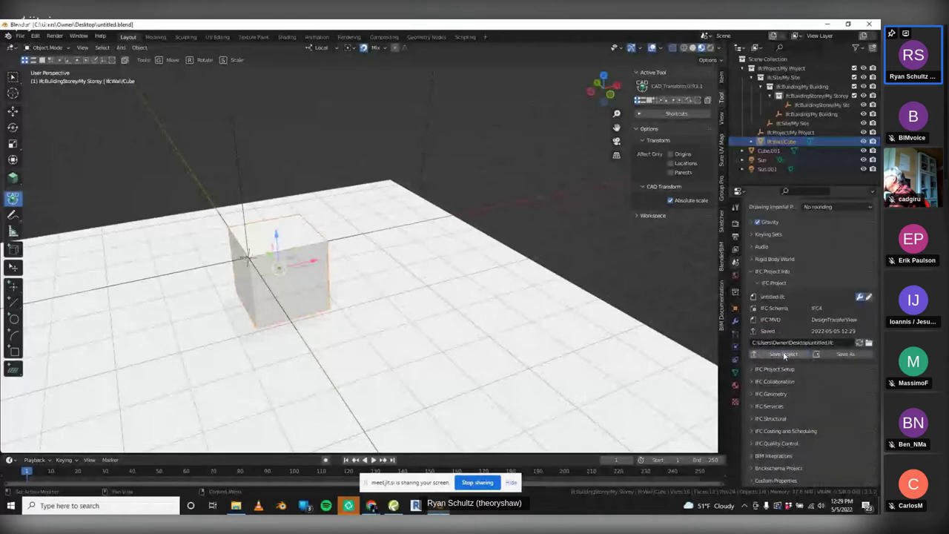
Save the IFC project, then extrude the cube's top face upward into a tall column
click(785, 355)
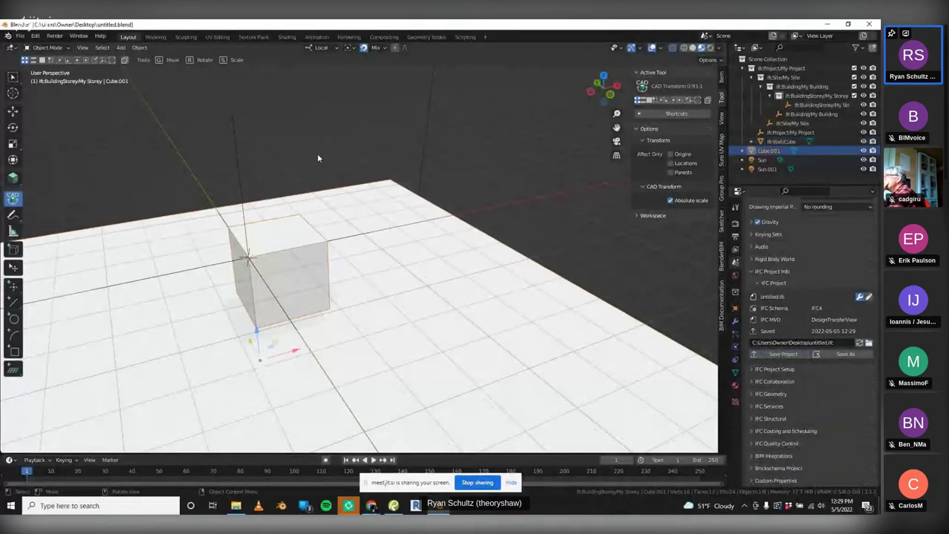
key(Tab)
click(296, 222)
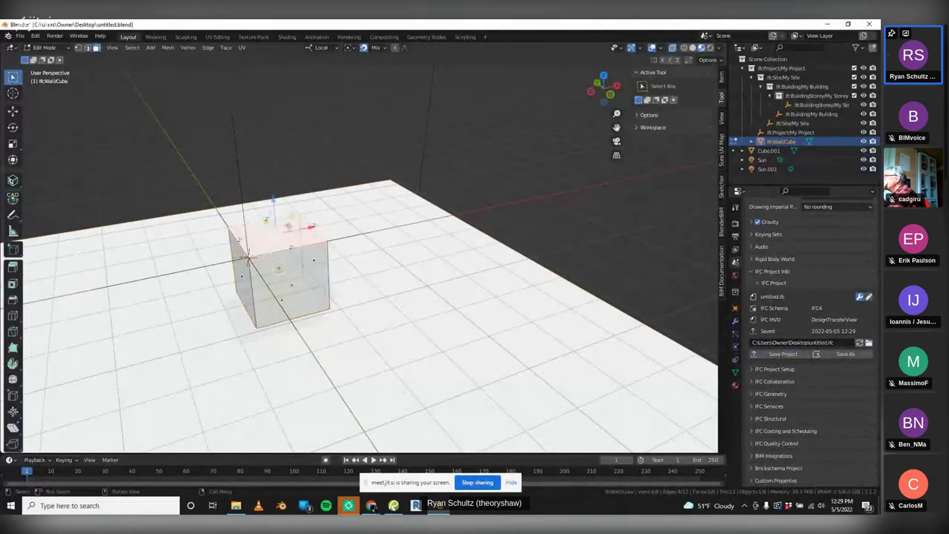
key(e)
click(389, 58)
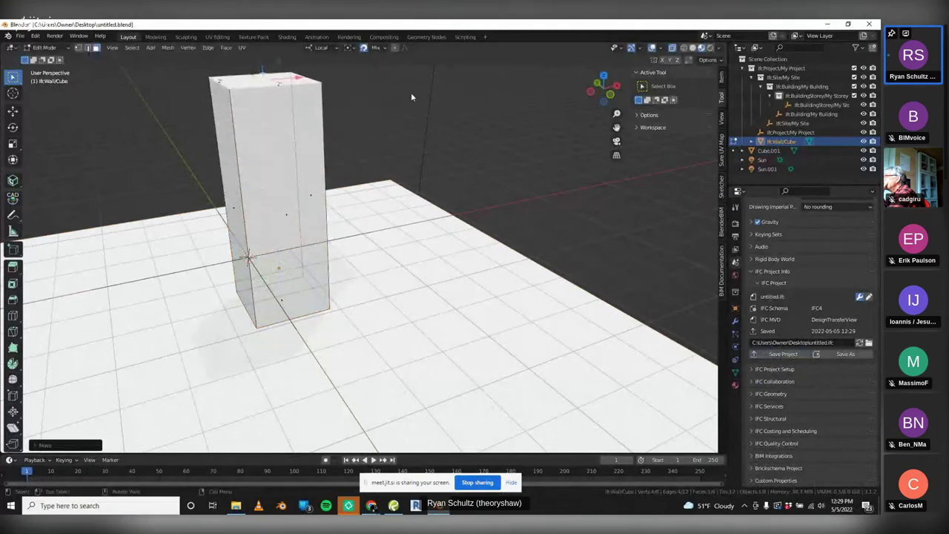
key(Tab)
Save the IFC project again with the taller wall
click(782, 353)
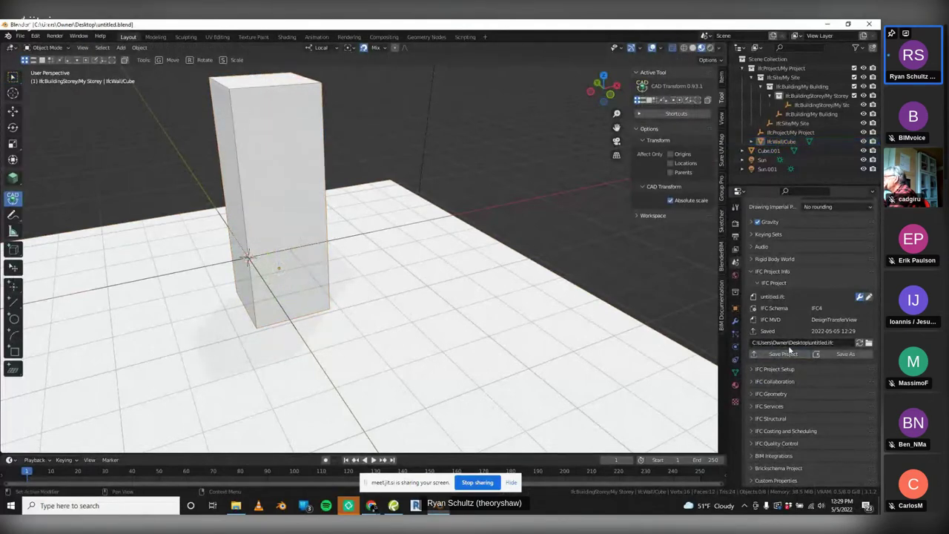
click(736, 374)
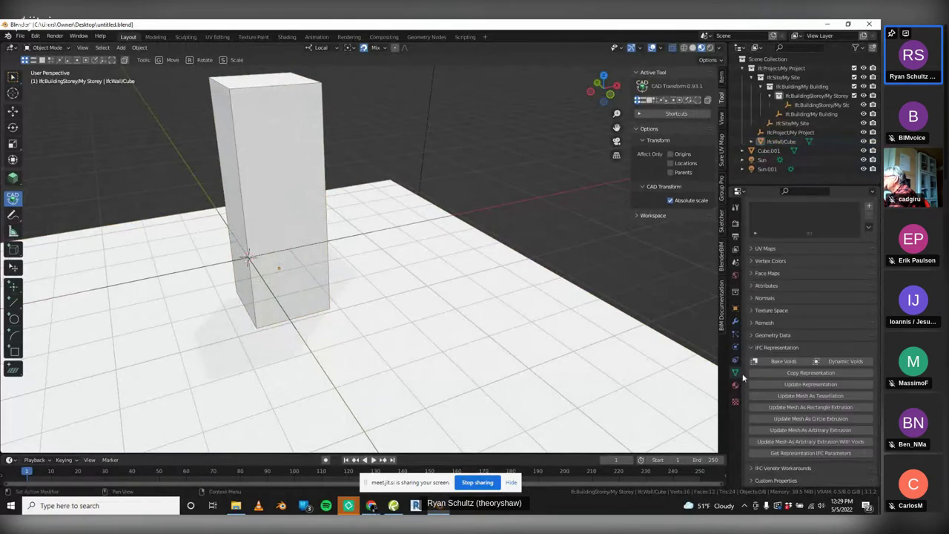
click(735, 262)
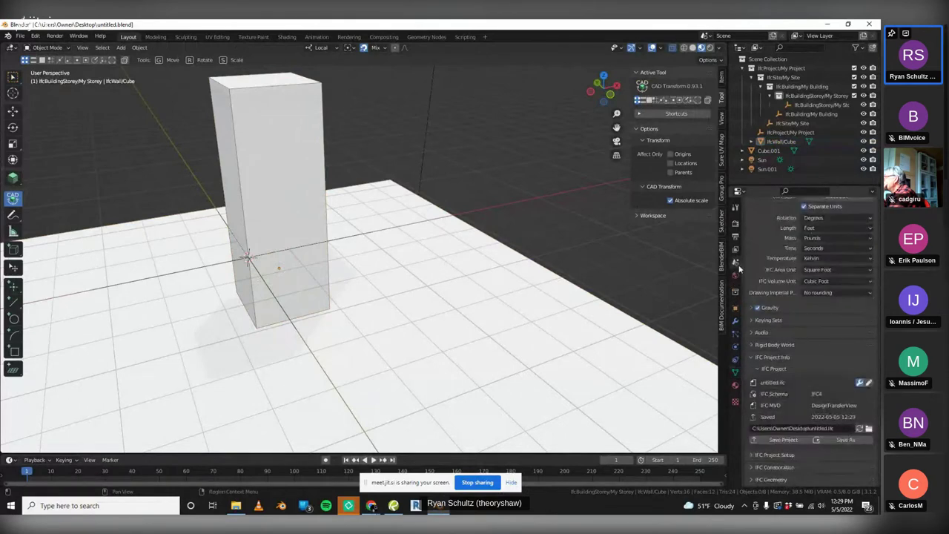
click(793, 439)
Start a fresh General scene
click(25, 36)
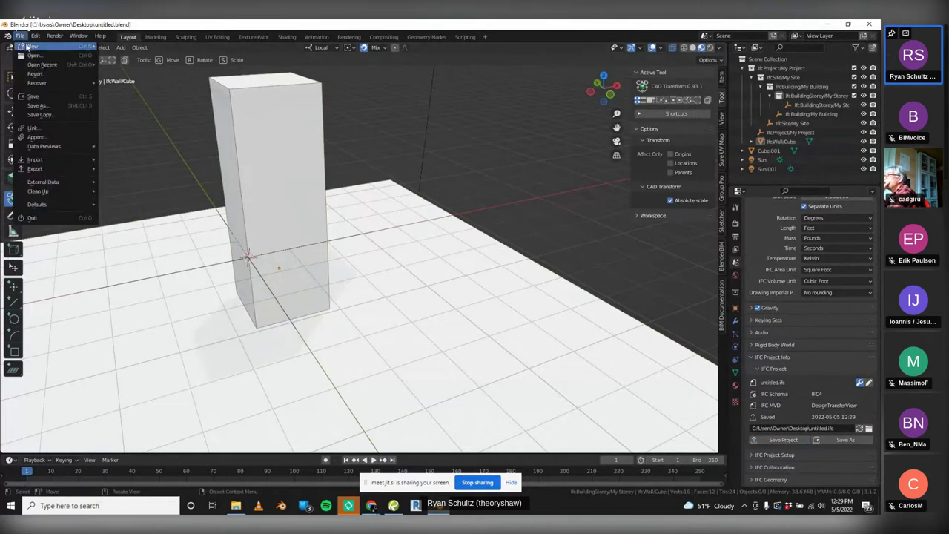
mouse_move(52, 46)
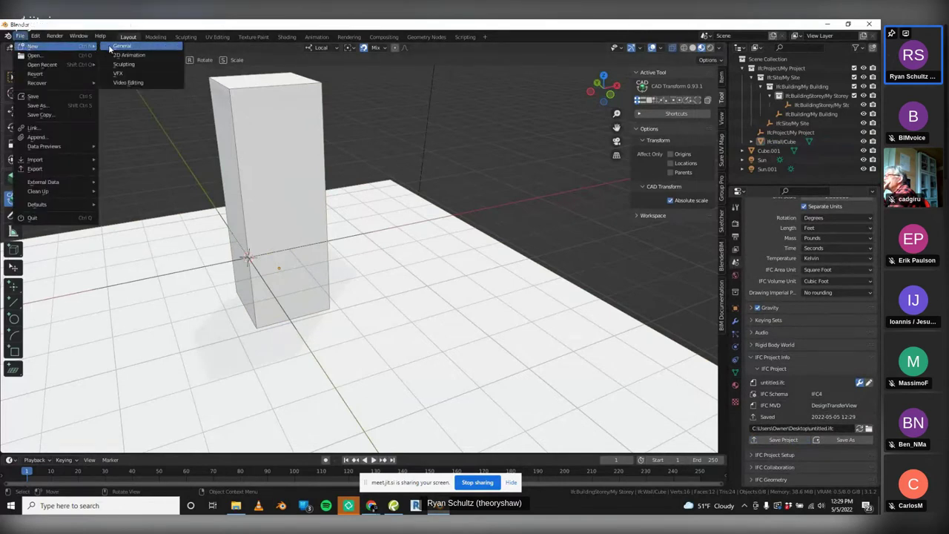
click(111, 46)
Reopen untitled.blend from Open Recent and show the wall's IFC representation options
click(20, 36)
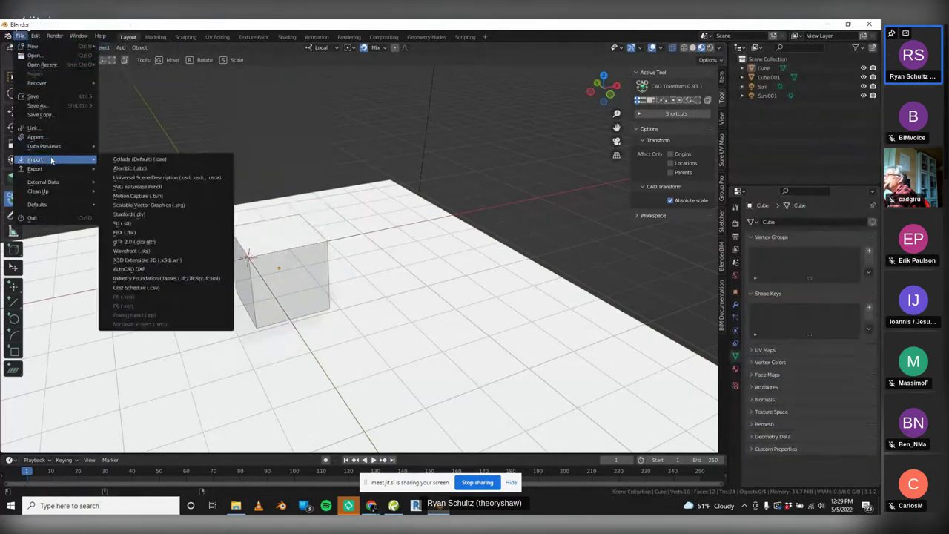
mouse_move(44, 64)
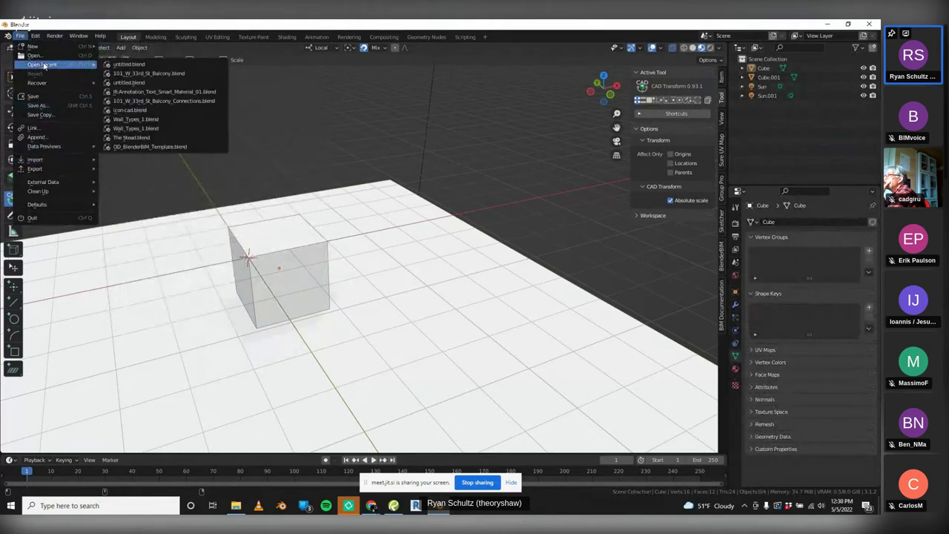
click(141, 64)
click(298, 135)
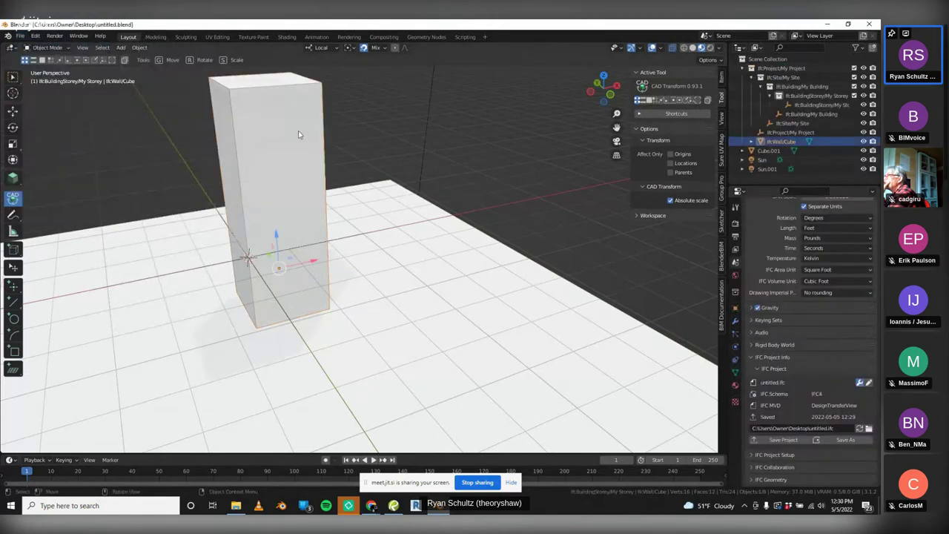
click(734, 372)
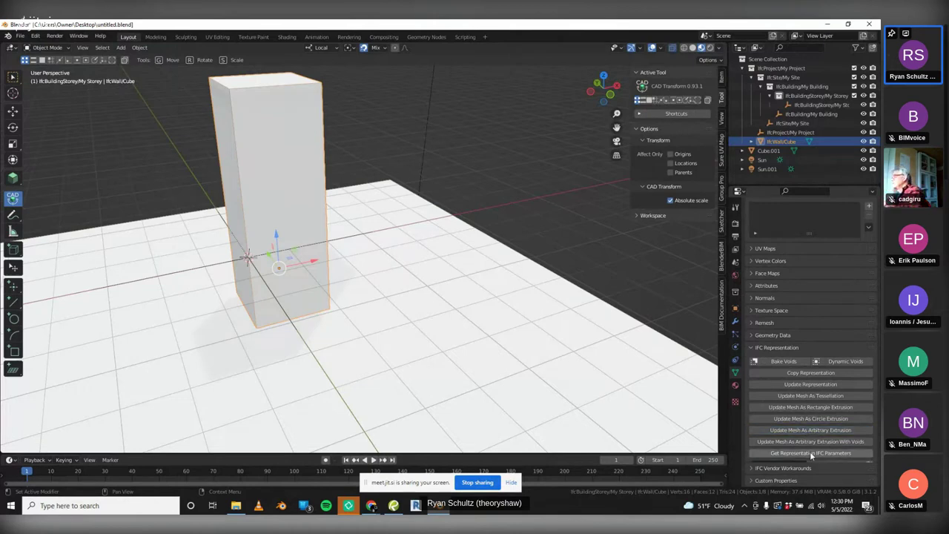
Get the column's IFC representation parameters and reselect the IfcWall/Cube column
click(809, 451)
middle_drag(589, 256, 390, 135)
scroll(390, 135, down, 3)
scroll(360, 130, up, 3)
click(360, 130)
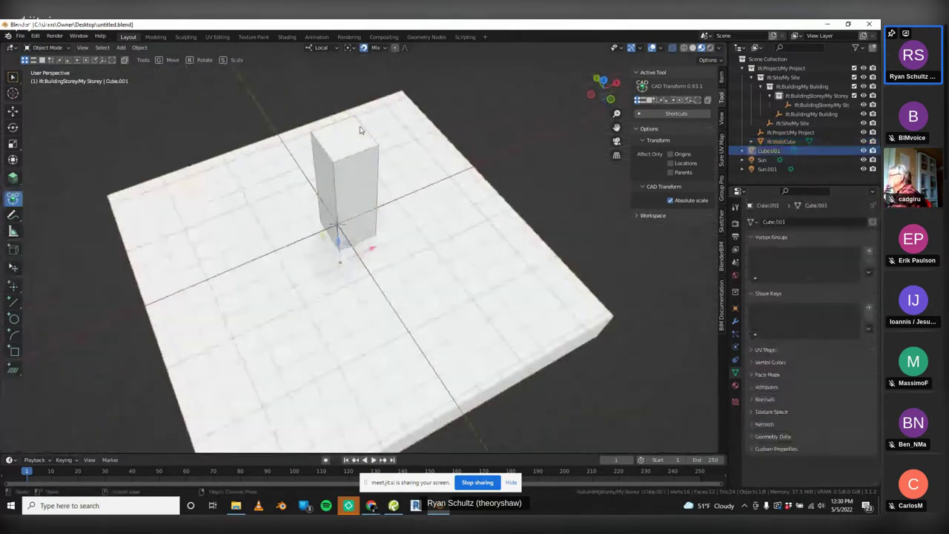
scroll(360, 130, up, 1)
click(360, 129)
Raise the column's top face along Z in Edit Mode and save the IFC project
key(Tab)
scroll(345, 135, down, 3)
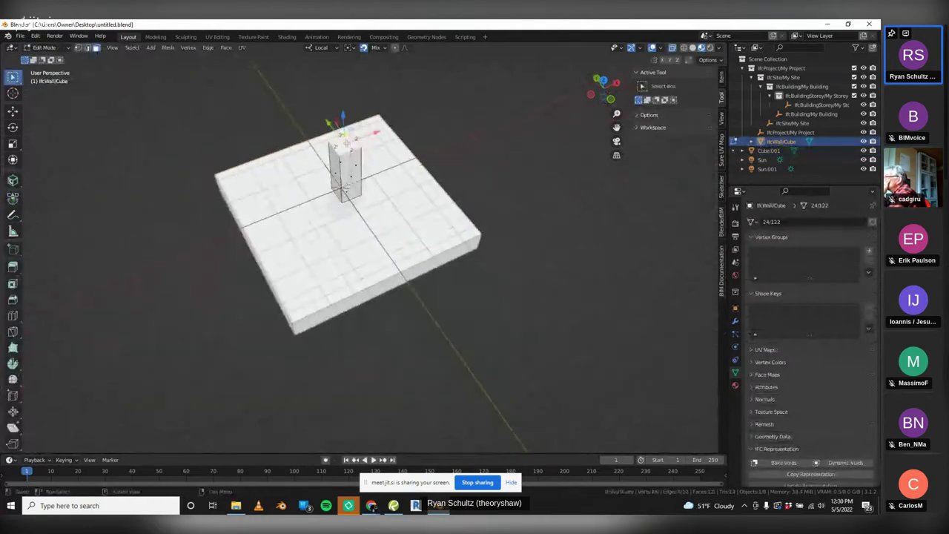
scroll(345, 135, up, 2)
middle_drag(345, 135, 334, 141)
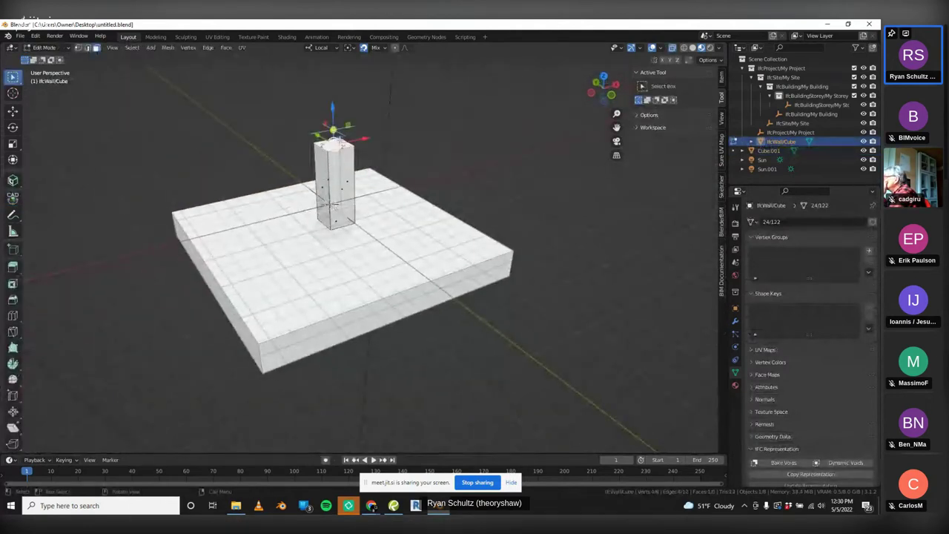
drag(332, 107, 332, 38)
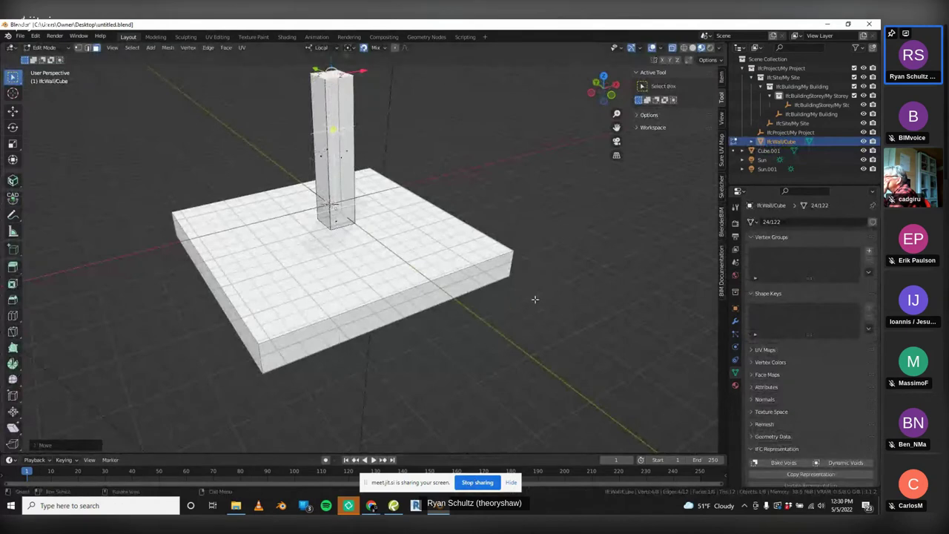
key(Tab)
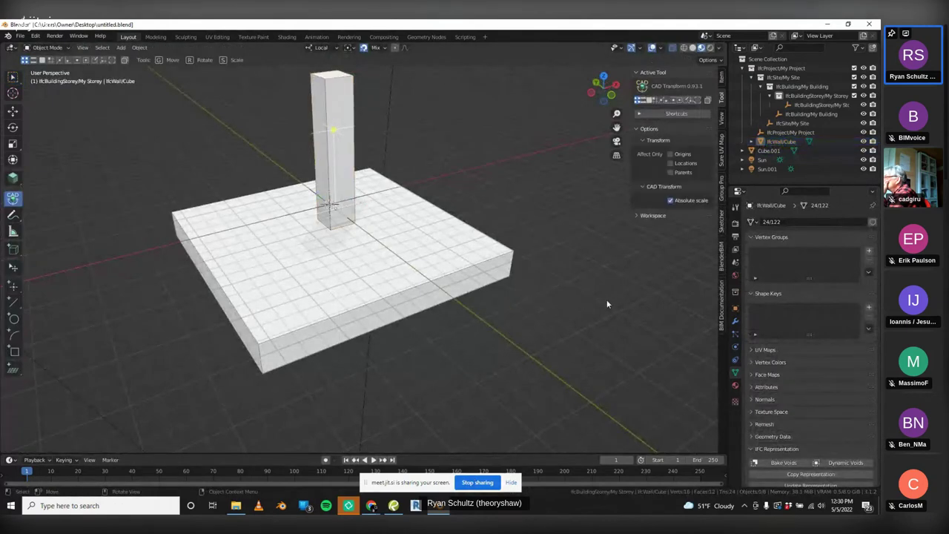
click(734, 261)
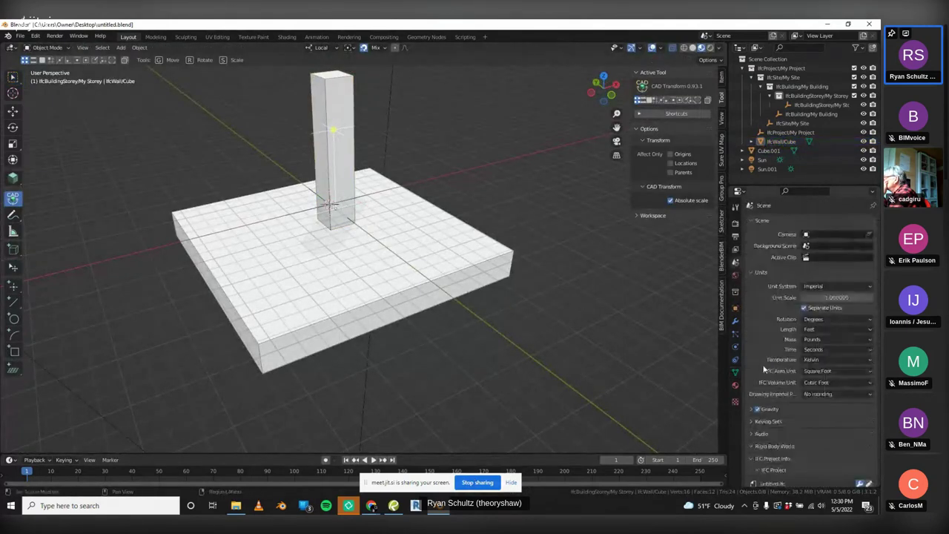
scroll(776, 409, down, 3)
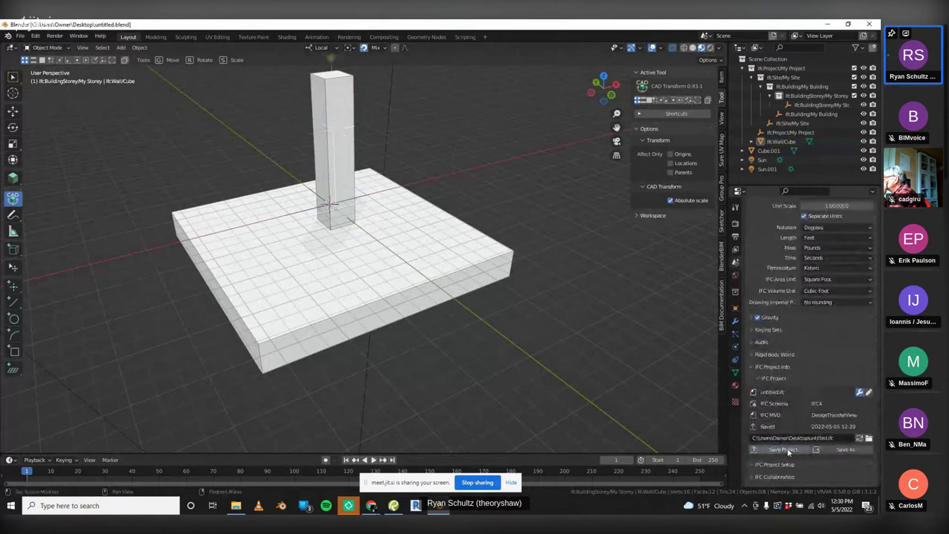
click(20, 35)
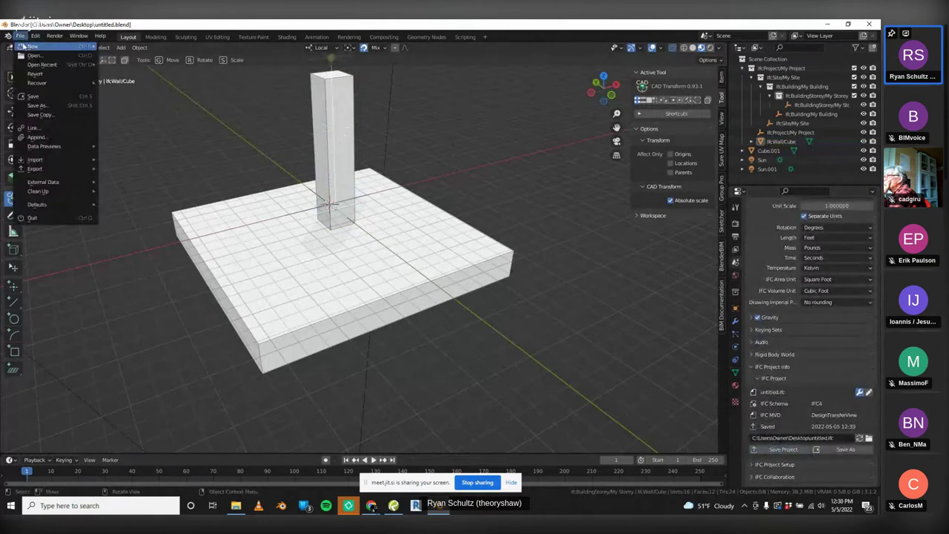
Load a fresh General scene, reopen untitled.blend, and check the column's extrusion value of 10.57
mouse_move(30, 49)
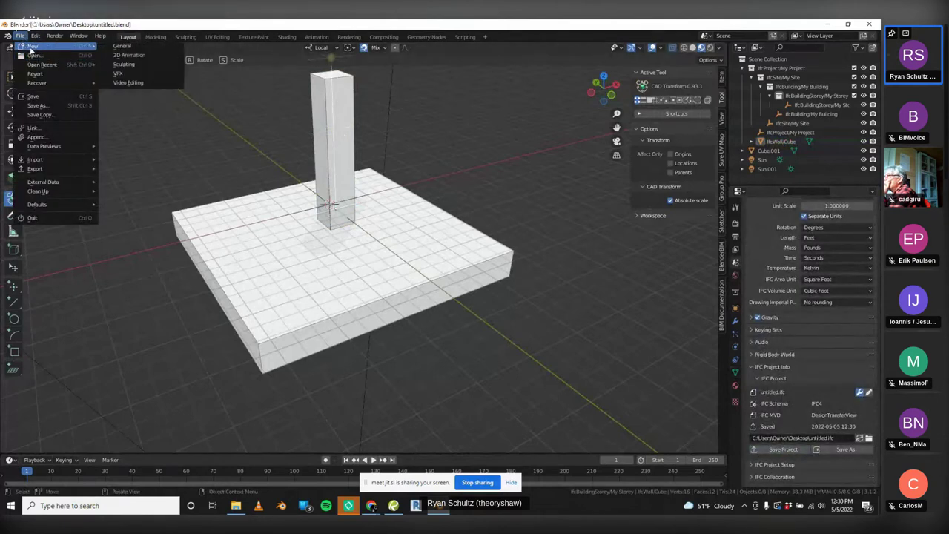
click(121, 46)
click(20, 36)
mouse_move(43, 65)
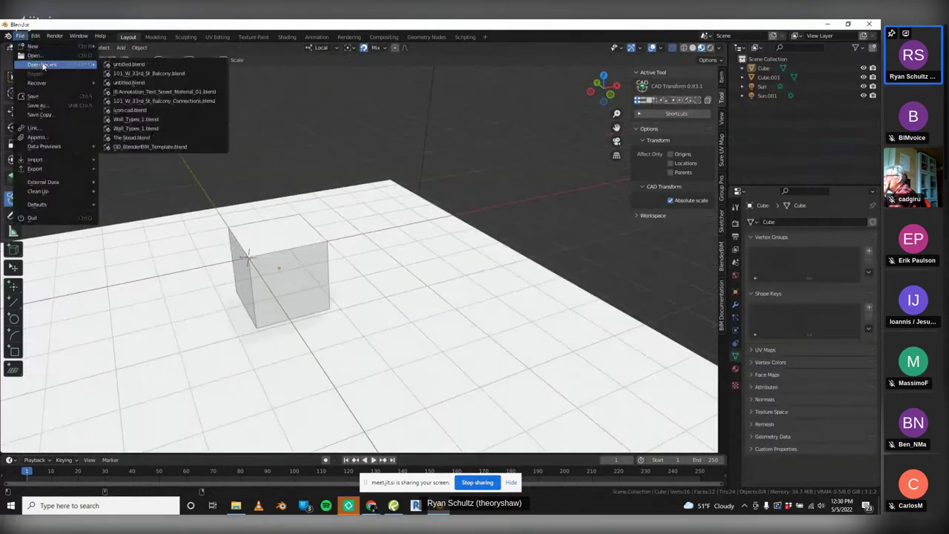
click(126, 65)
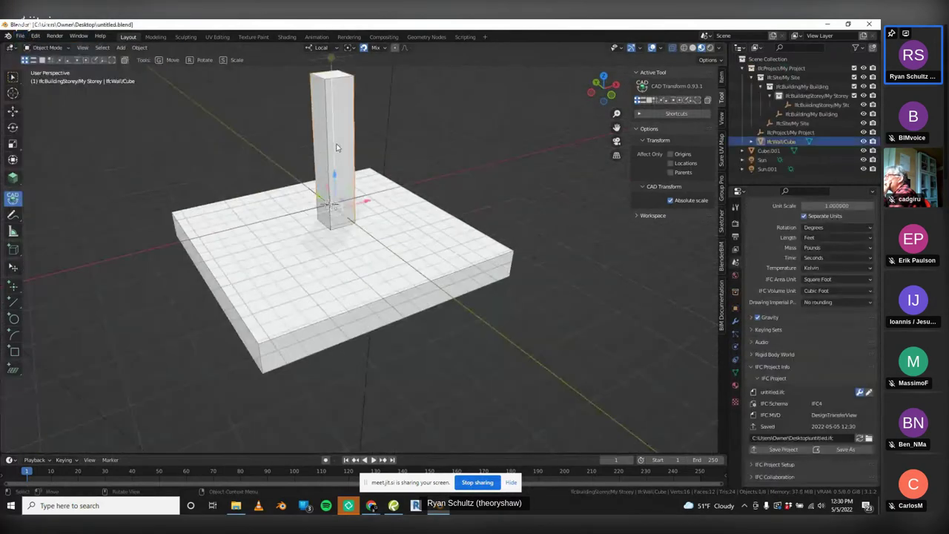
click(735, 371)
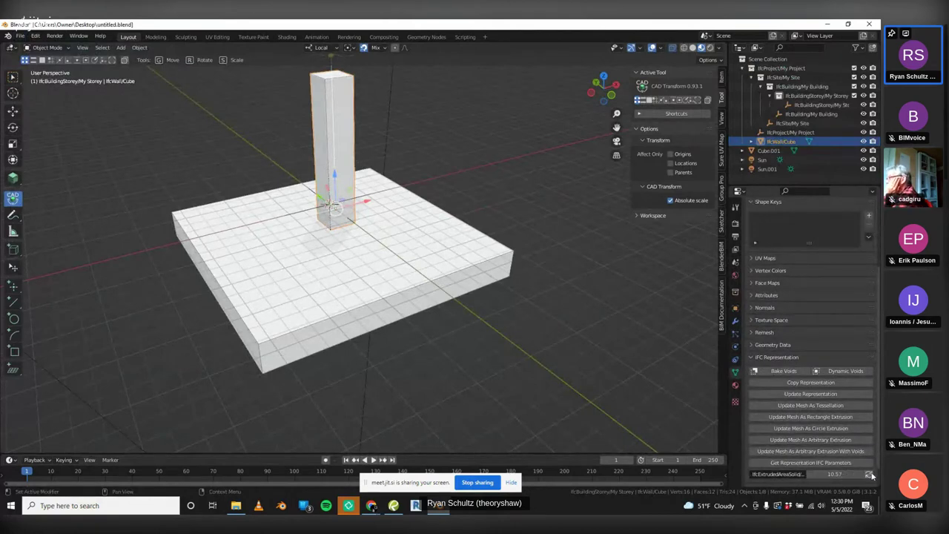
Drag IfcWall/Cube onto the IfcBuildingStorey/My Storey collection in the Outliner
middle_drag(593, 393, 535, 319)
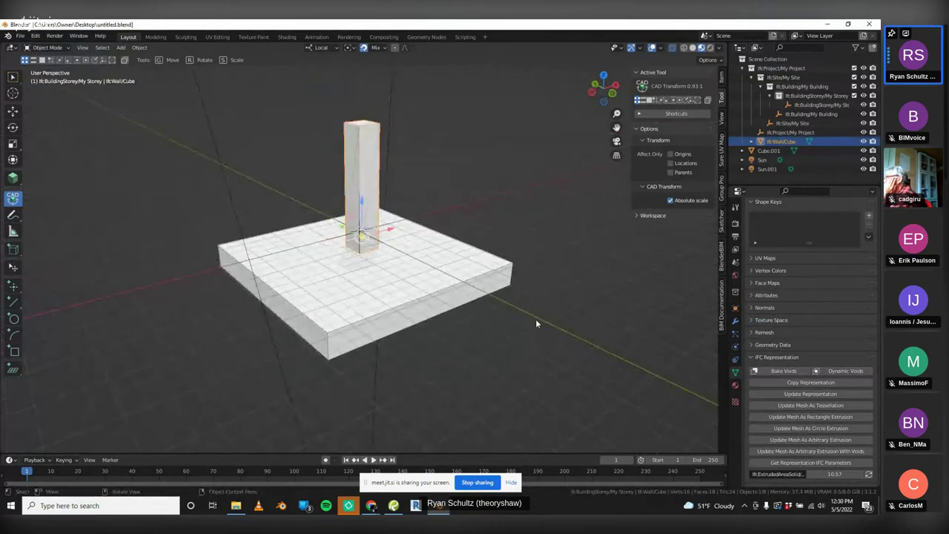
middle_drag(448, 132, 462, 134)
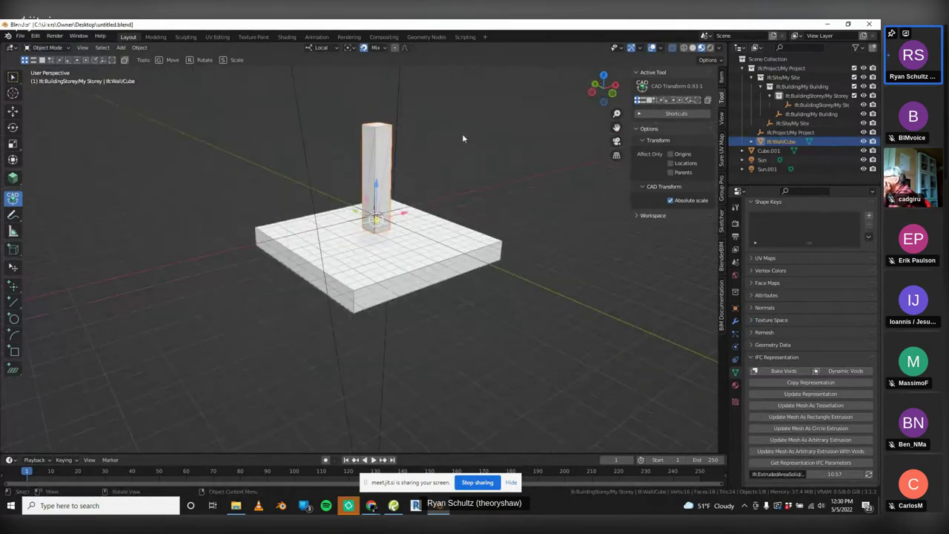
scroll(462, 134, up, 2)
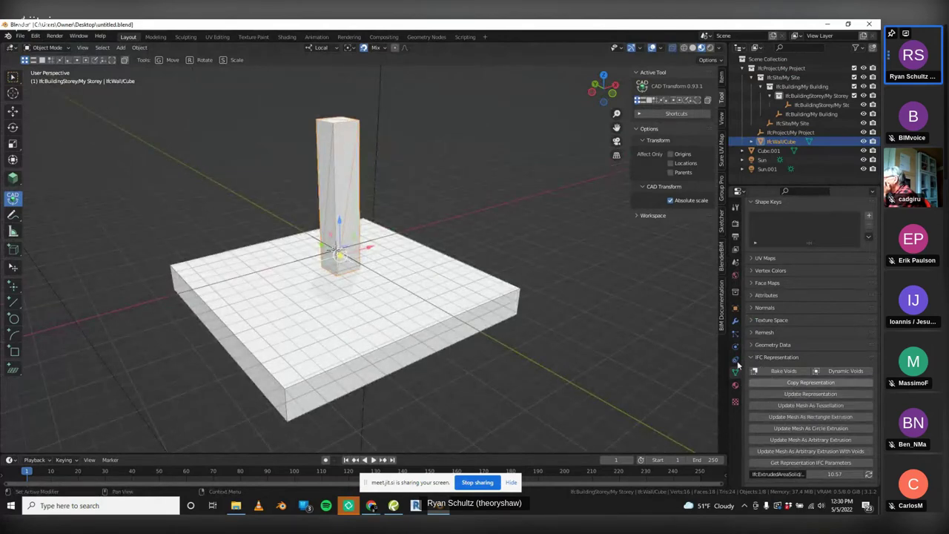
mouse_move(475, 175)
middle_down()
mouse_move(452, 177)
mouse_move(473, 173)
middle_up()
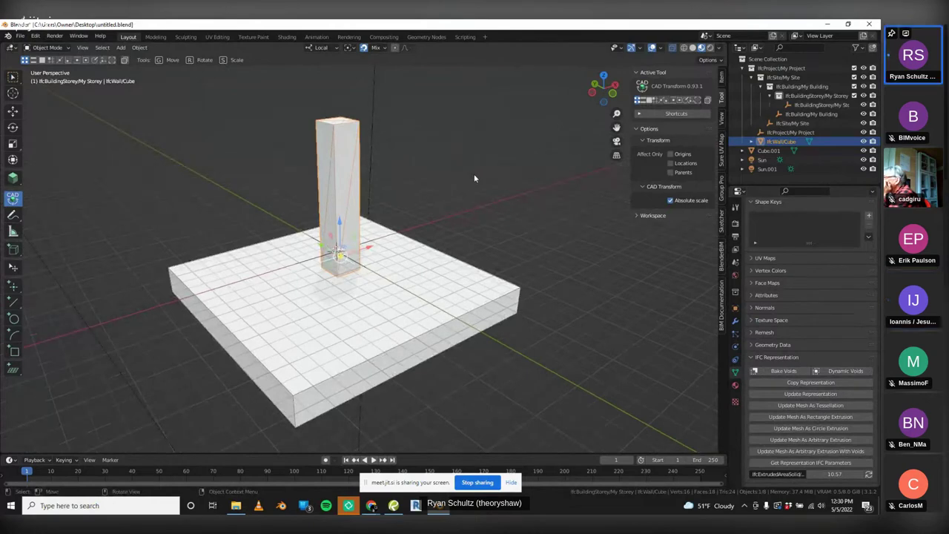
drag(779, 141, 816, 106)
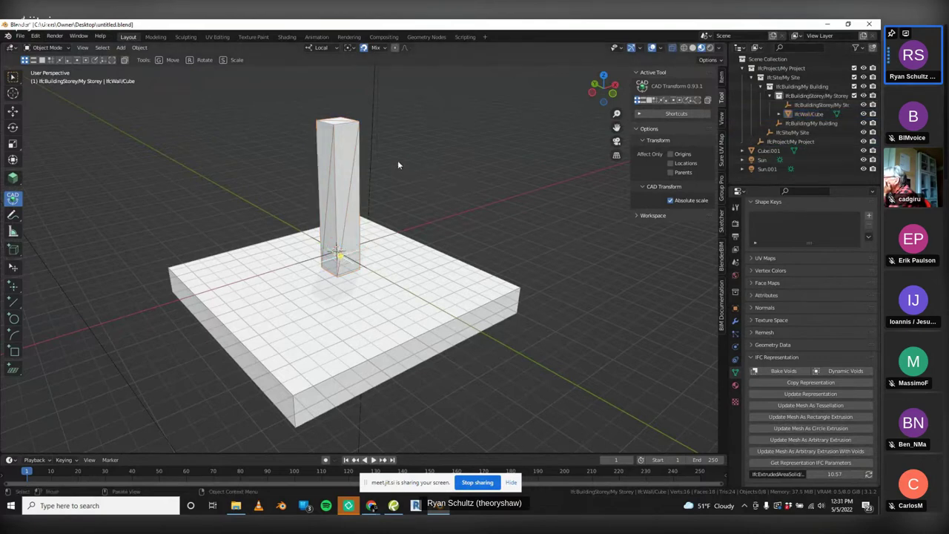
click(351, 158)
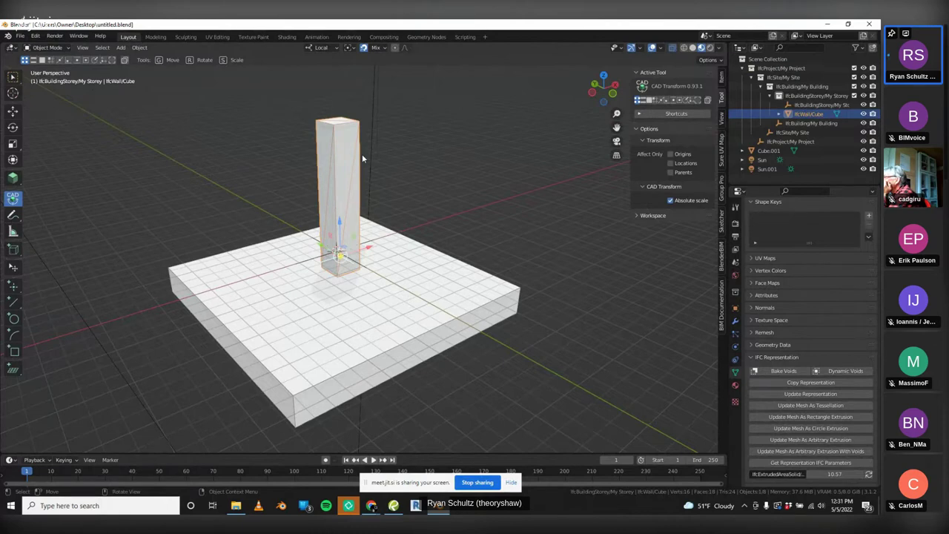
scroll(407, 161, up, 5)
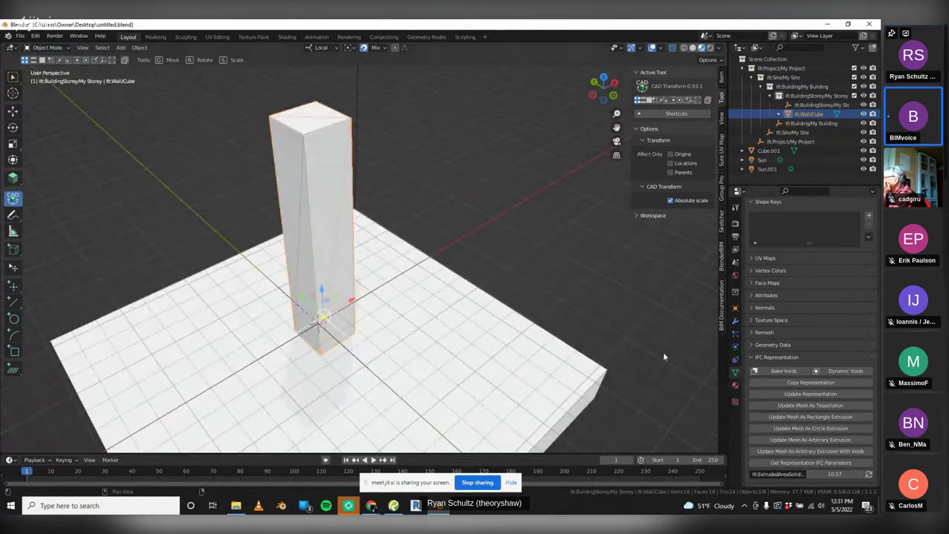
middle_drag(437, 212, 430, 210)
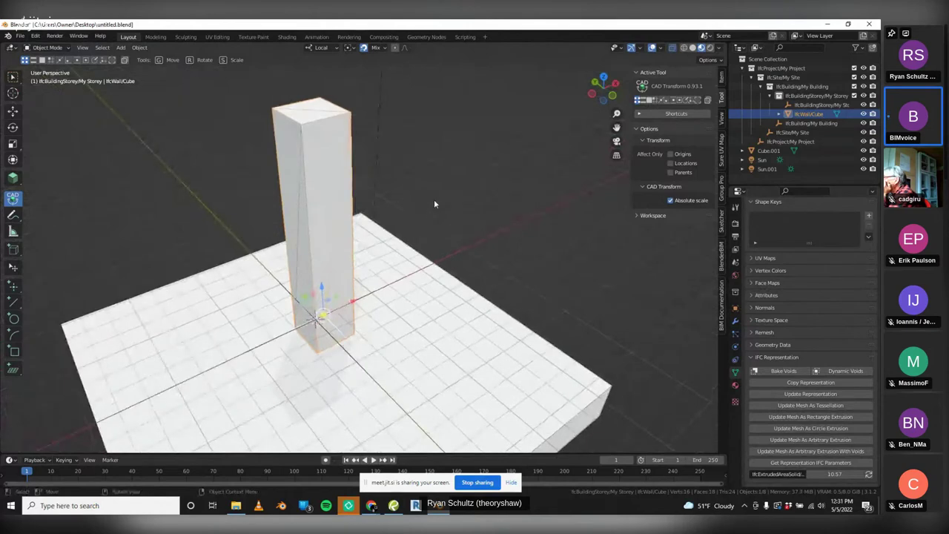
click(435, 197)
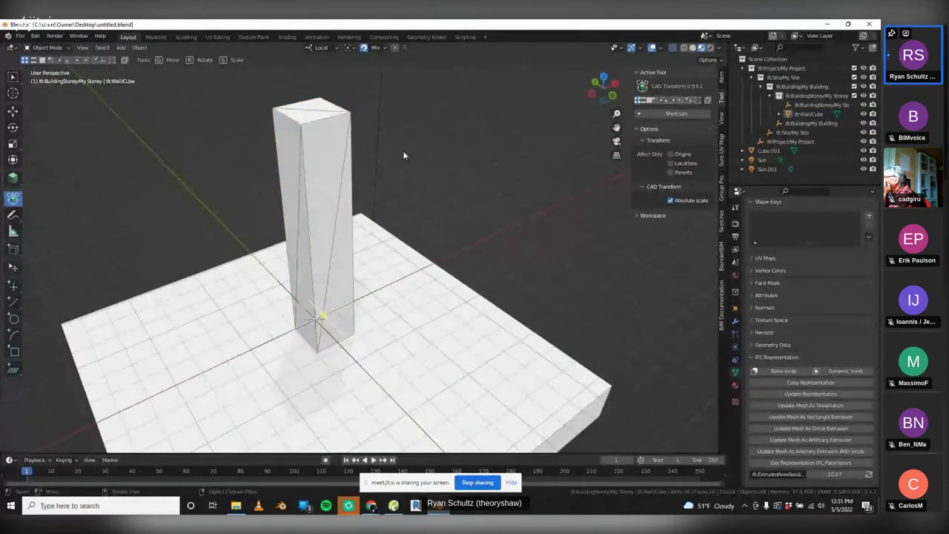
middle_drag(436, 163, 359, 159)
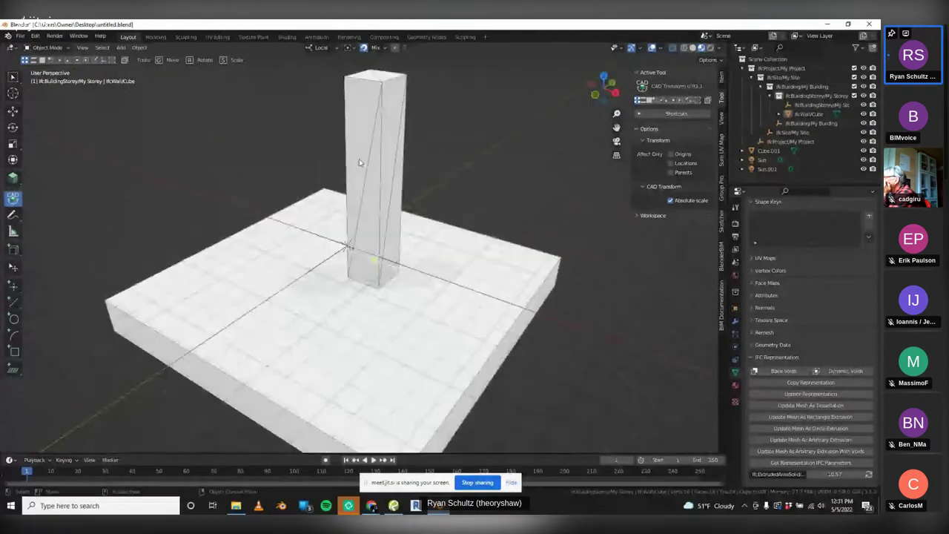
scroll(363, 156, down, 2)
click(379, 149)
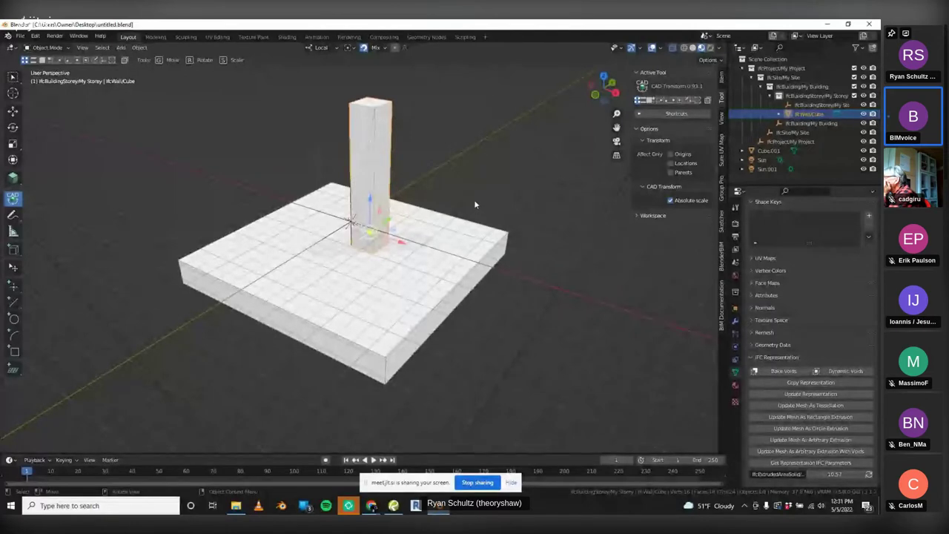
key(g)
click(515, 191)
middle_drag(514, 190, 560, 199)
scroll(555, 198, up, 4)
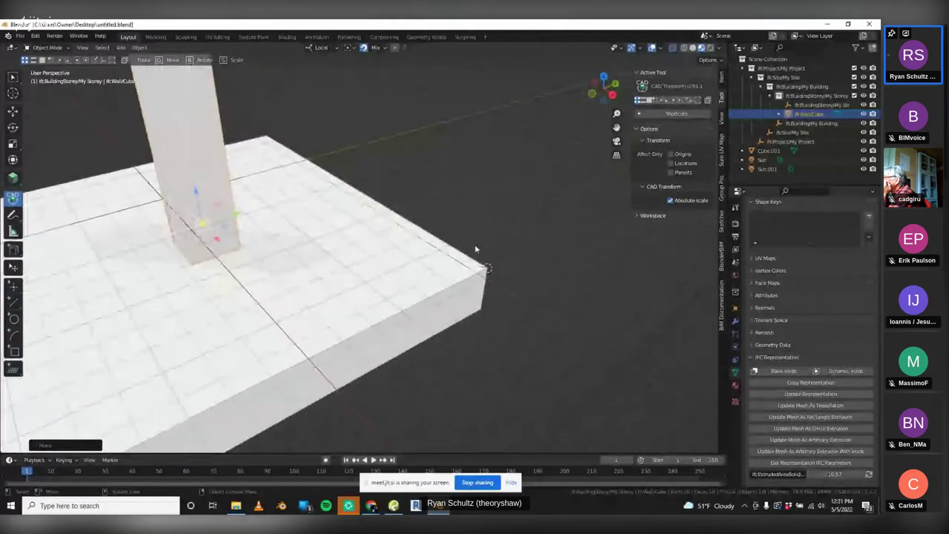
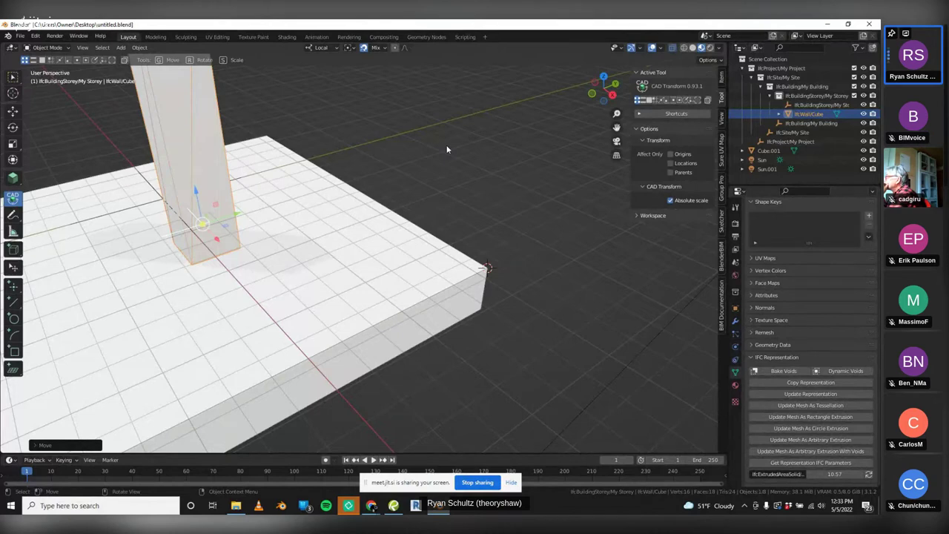
Add a plain-axes empty at the slab corner
middle_drag(447, 149, 501, 254)
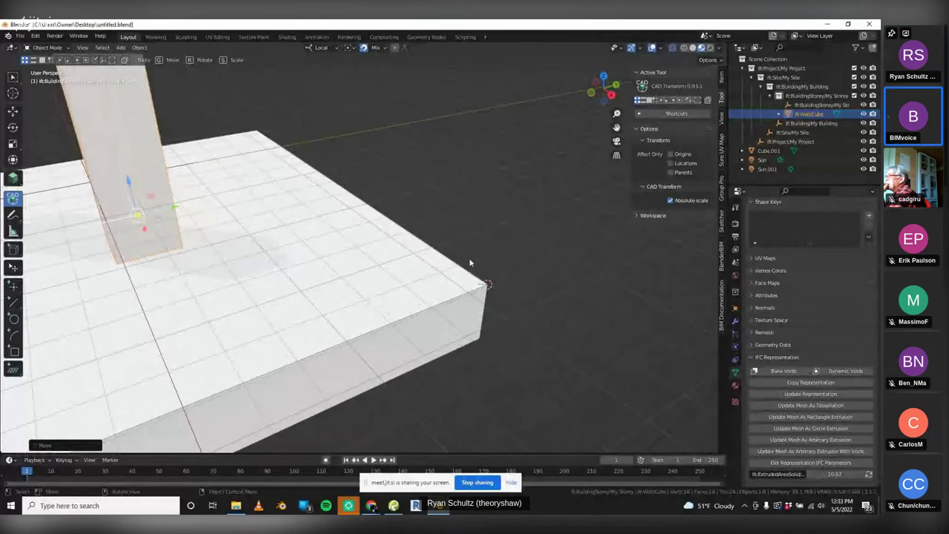
key(g)
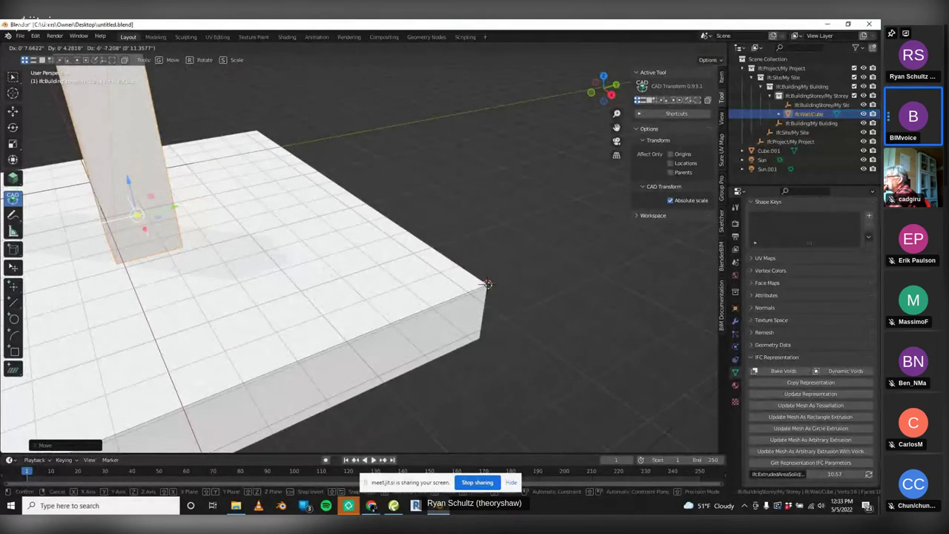
click(487, 284)
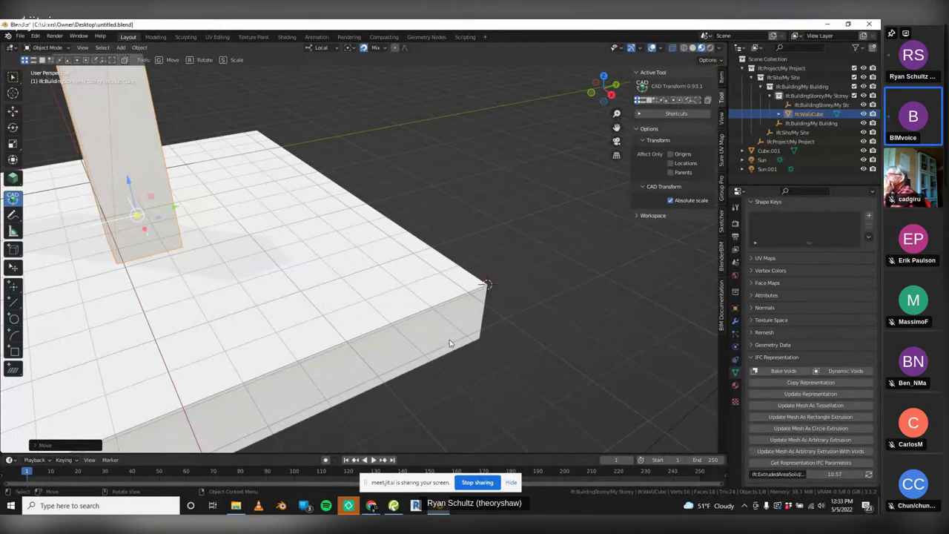
middle_drag(478, 212, 478, 244)
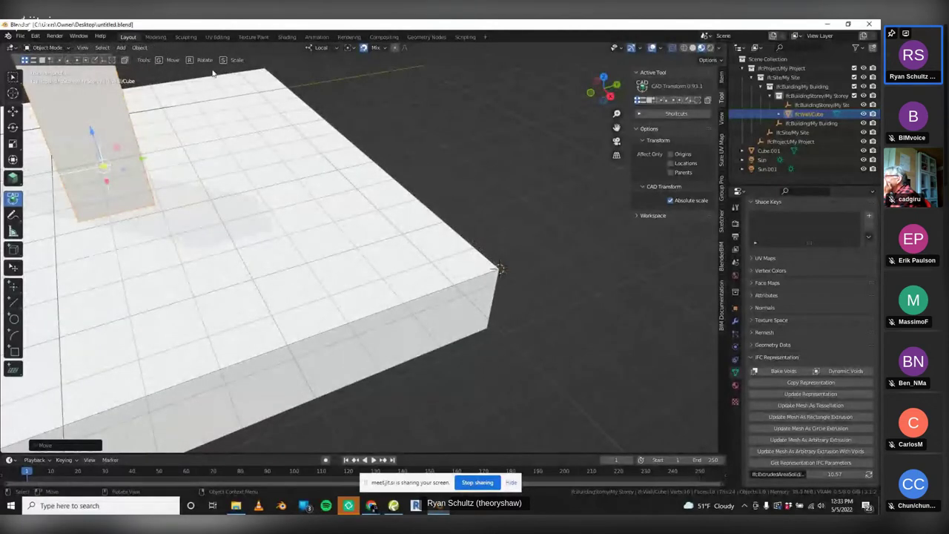
click(122, 48)
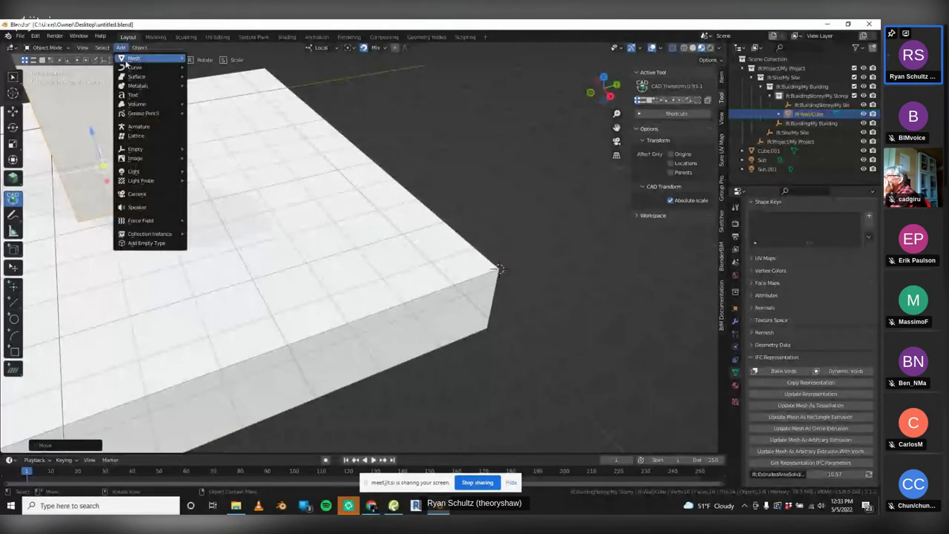
mouse_move(174, 151)
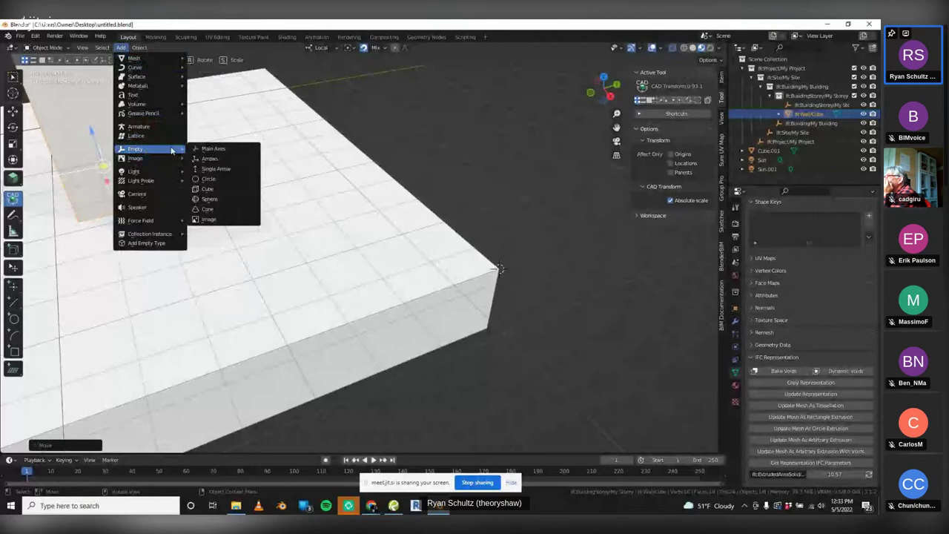
click(211, 151)
middle_drag(542, 261, 547, 256)
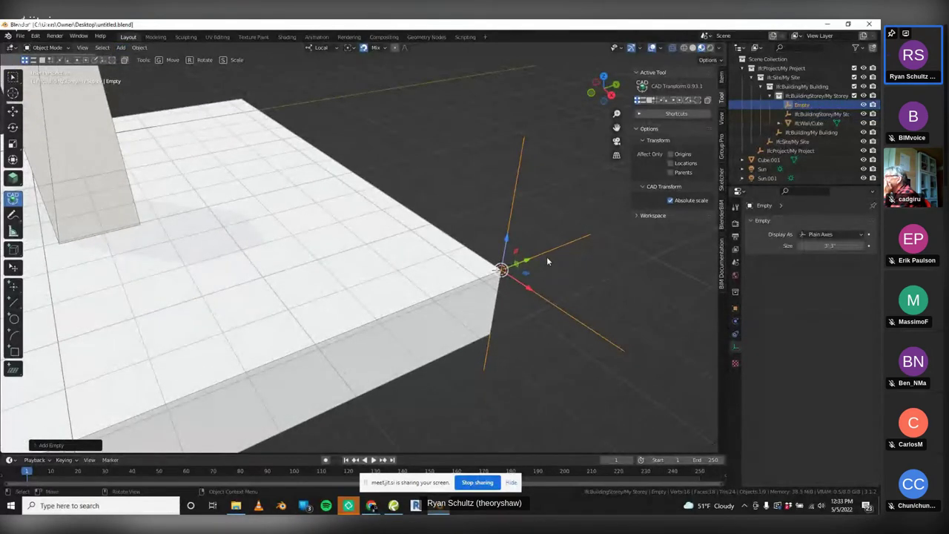
Assign the empty the IFC class IfcWallType, under the IfcElementType product category
click(735, 310)
scroll(778, 365, down, 5)
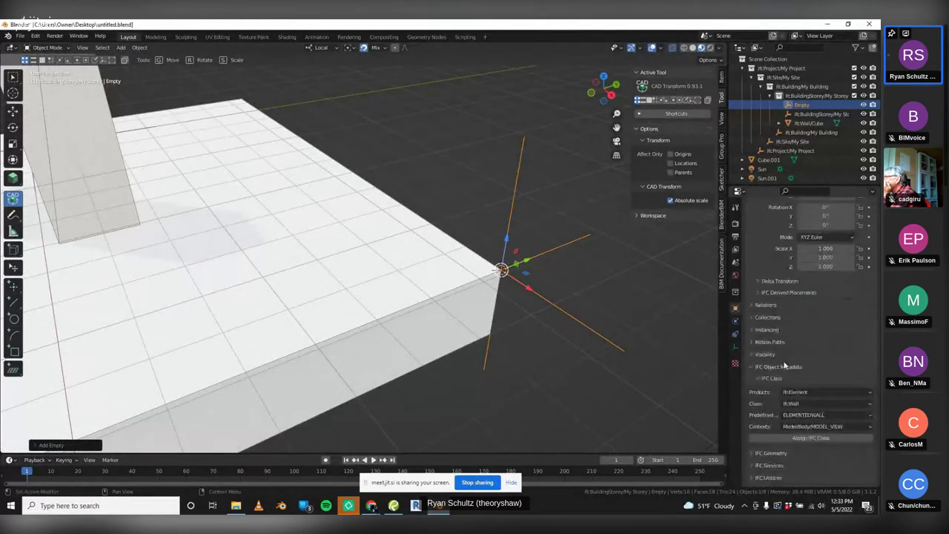
click(794, 375)
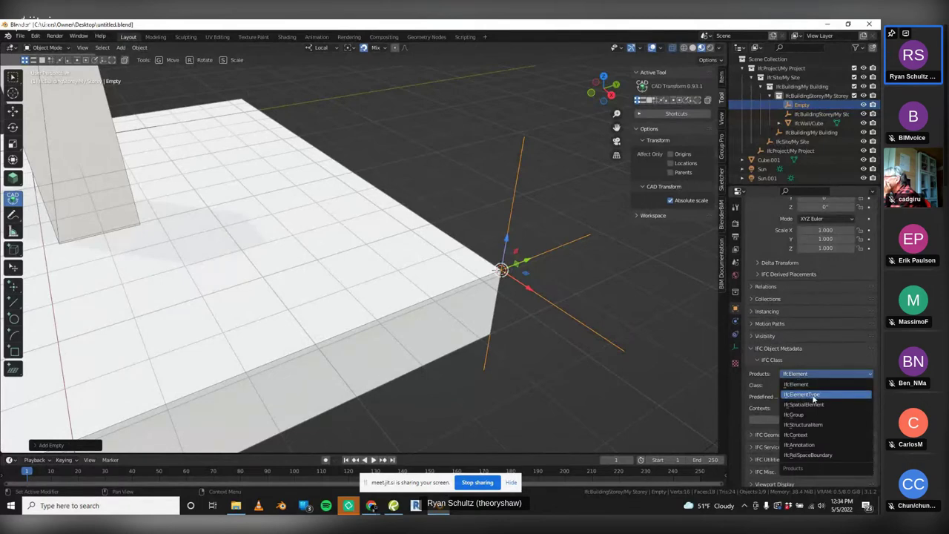
click(814, 396)
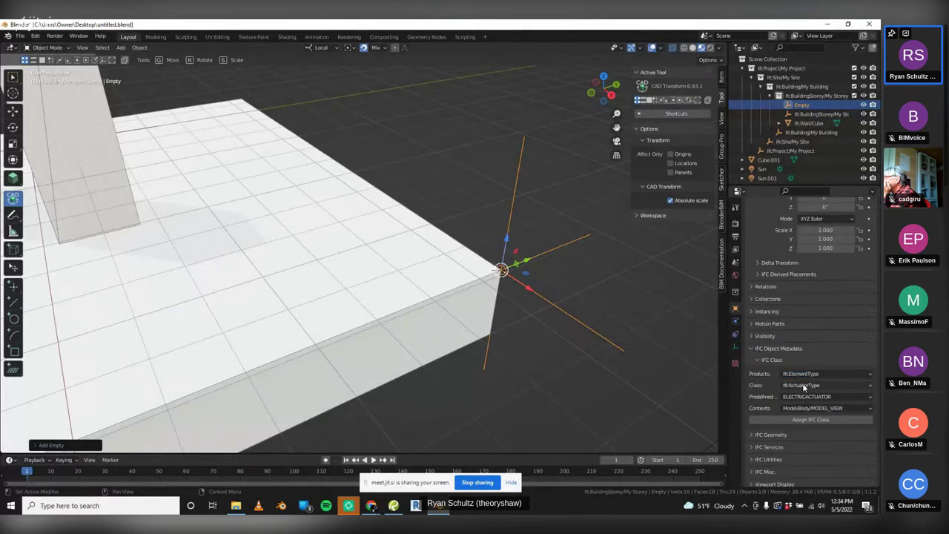
click(804, 387)
click(794, 253)
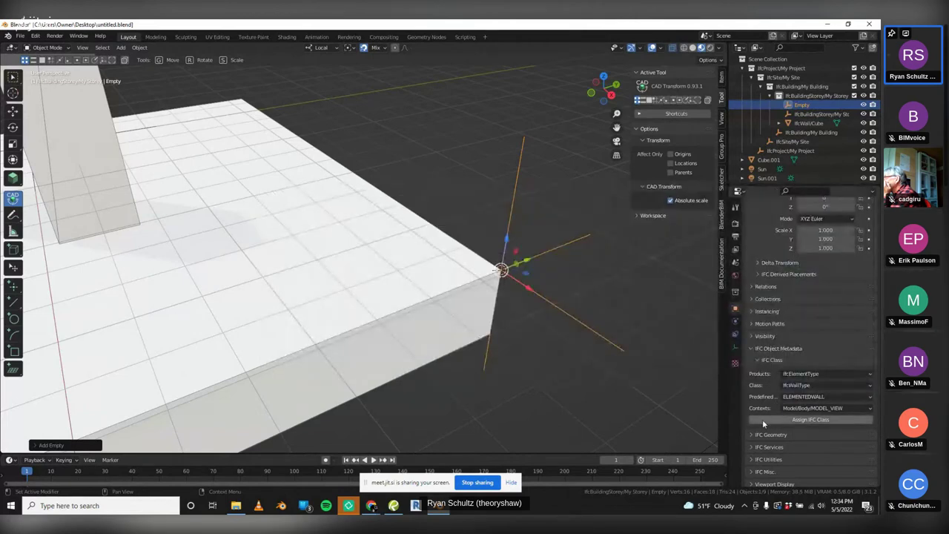
click(805, 420)
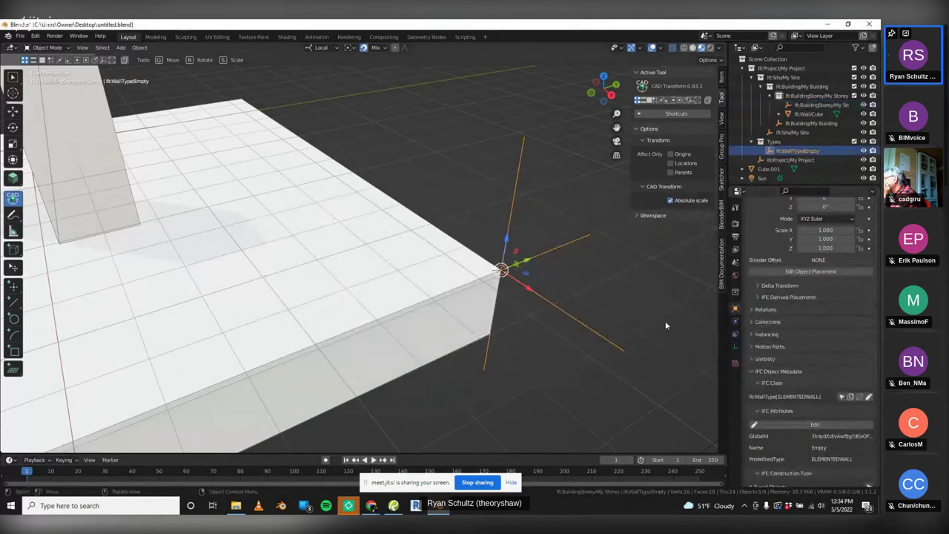
middle_drag(619, 292, 600, 292)
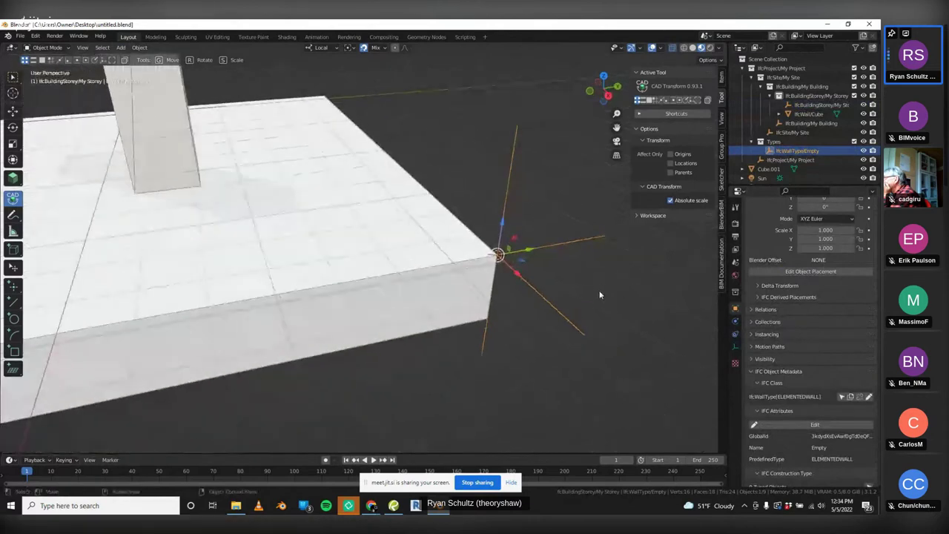
middle_drag(520, 282, 521, 286)
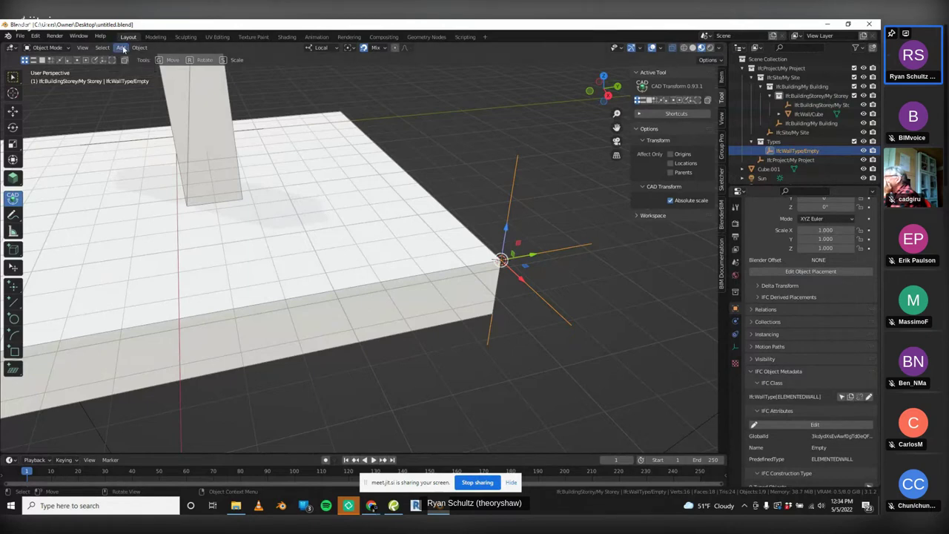
Add a test cube and give it a new material named WALLY MAT
click(122, 48)
mouse_move(126, 59)
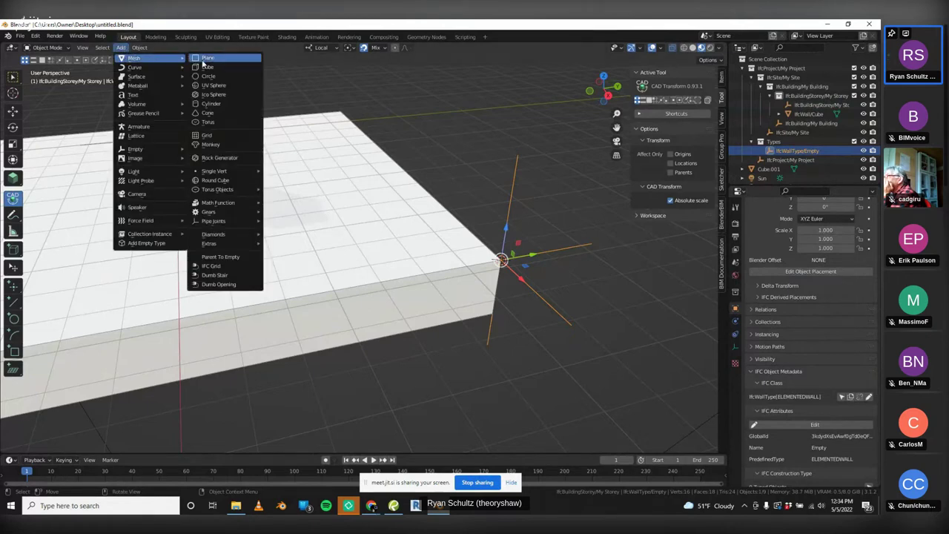
click(206, 67)
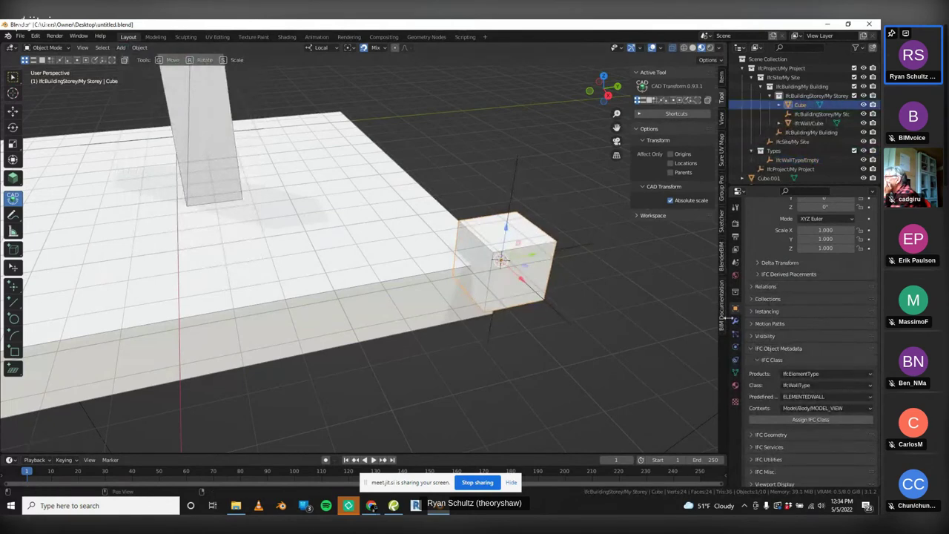
click(734, 386)
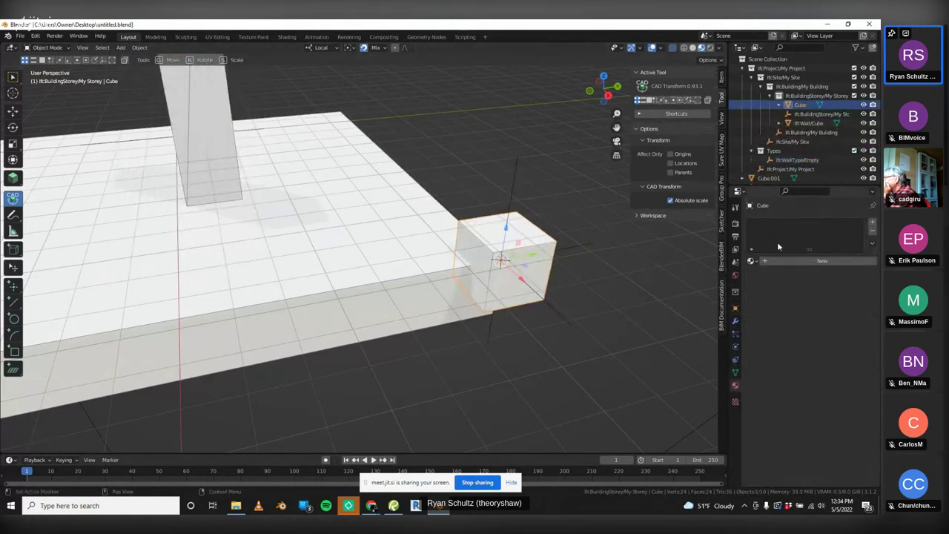
click(821, 260)
double_click(787, 226)
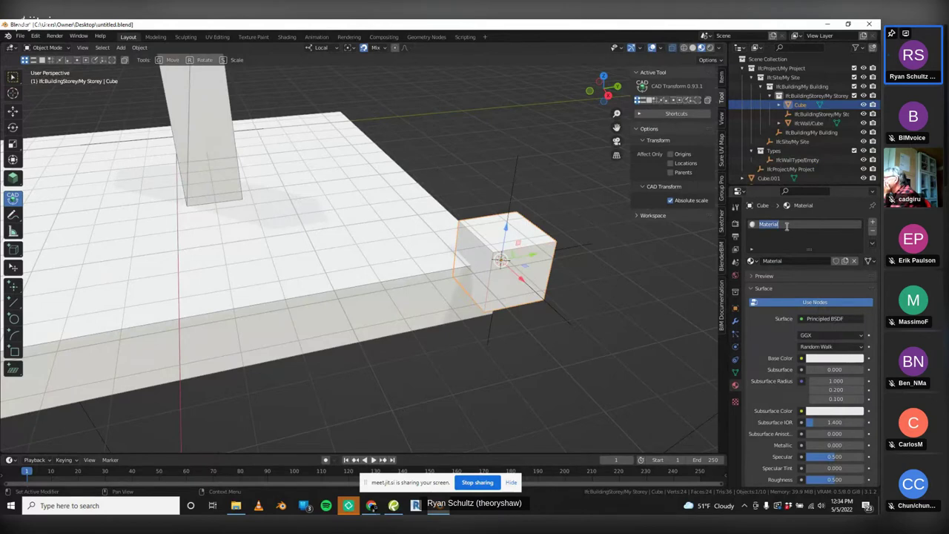
text(WALLY MAT)
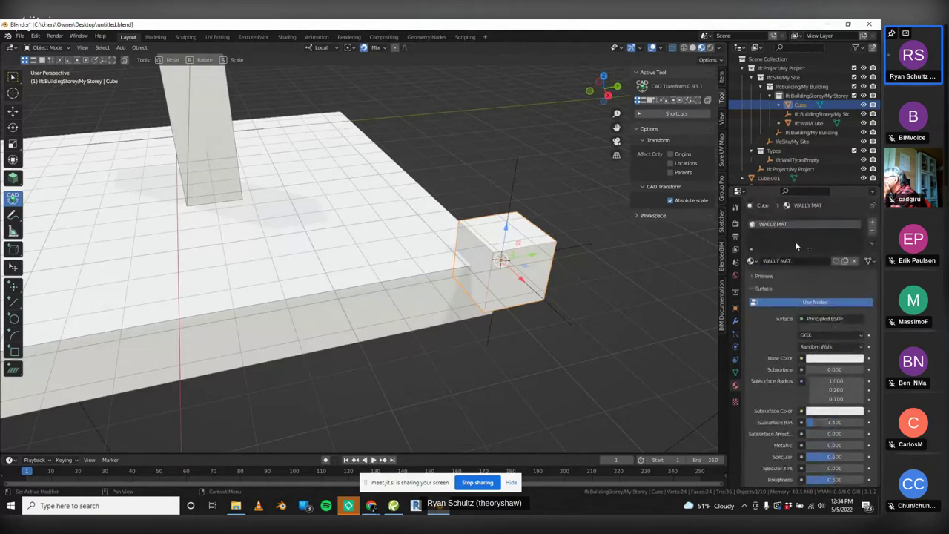
Turn WALLY MAT into an IFC material and add an IFC style to it
scroll(782, 232, down, 10)
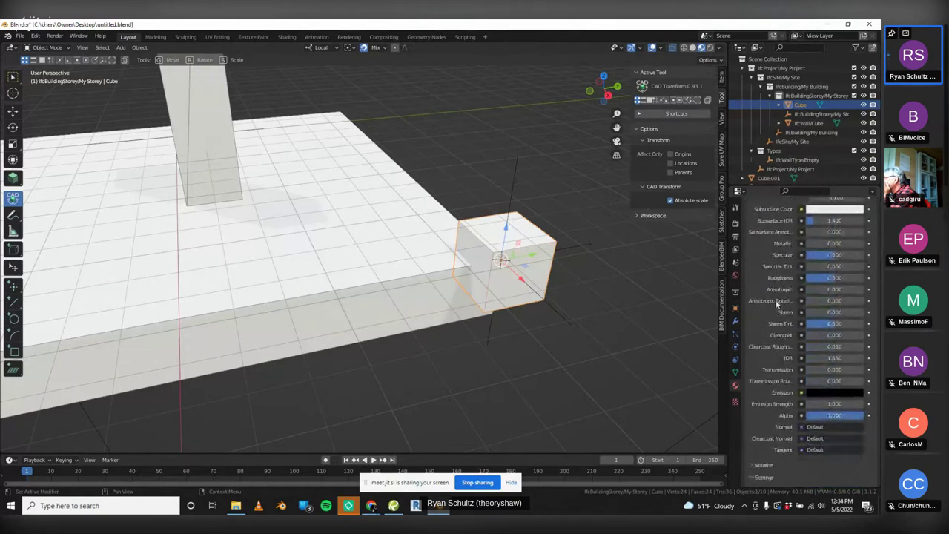
scroll(780, 322, down, 3)
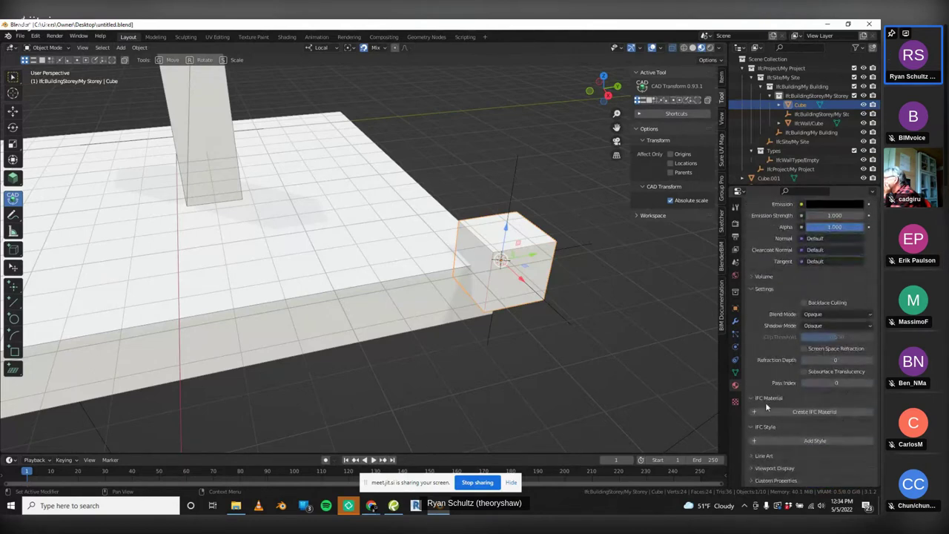
click(815, 412)
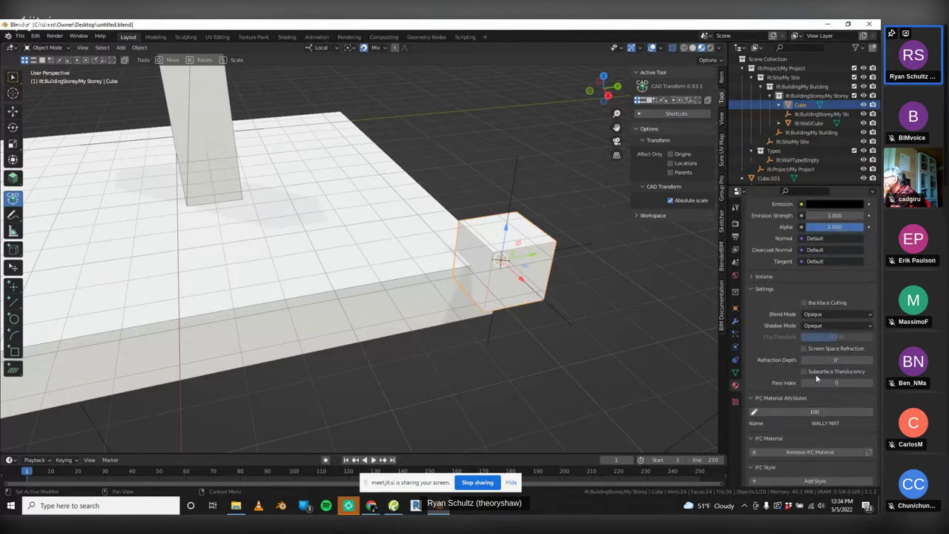
scroll(831, 412, down, 2)
scroll(831, 412, down, 1)
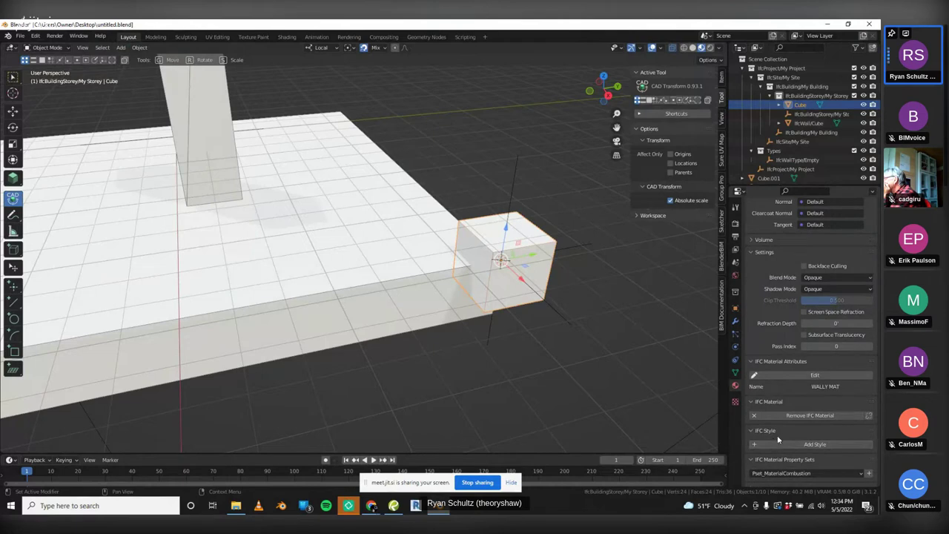
click(814, 444)
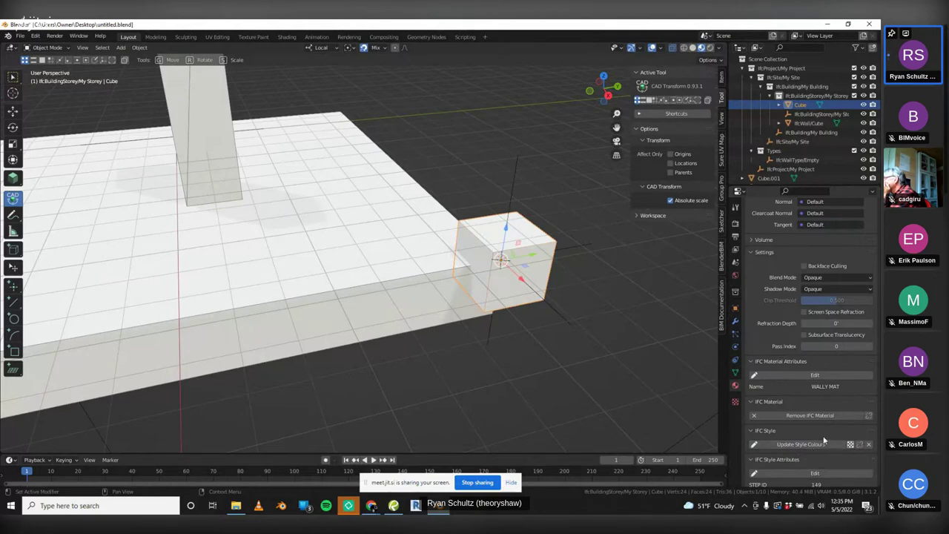
Delete the test cube from the scene
scroll(815, 407, down, 2)
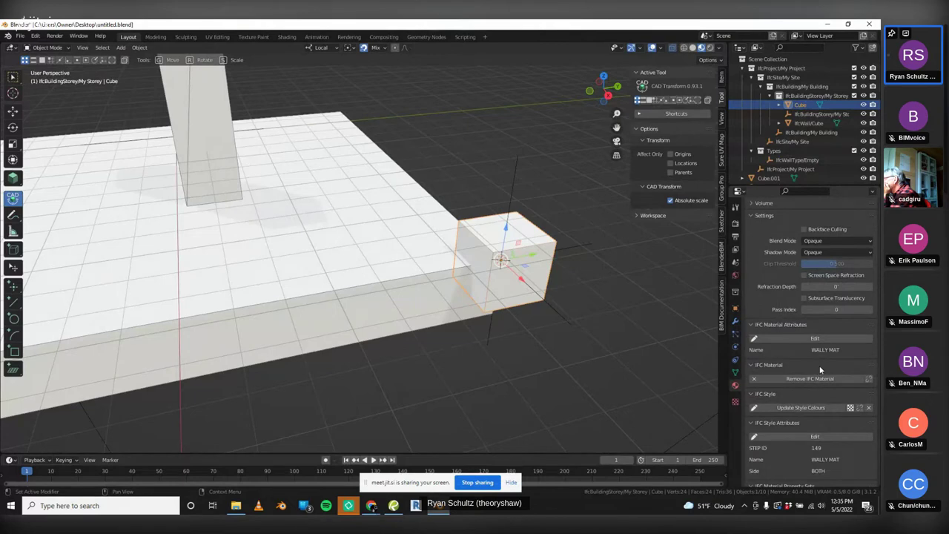
click(613, 358)
click(538, 241)
key(Delete)
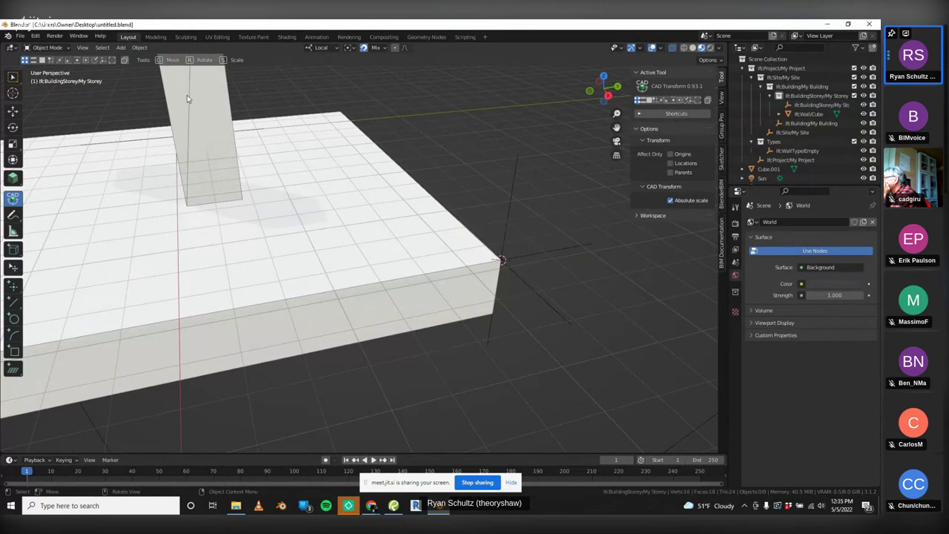
Add another test cube with a new material named 2ND MAT
click(120, 47)
mouse_move(148, 58)
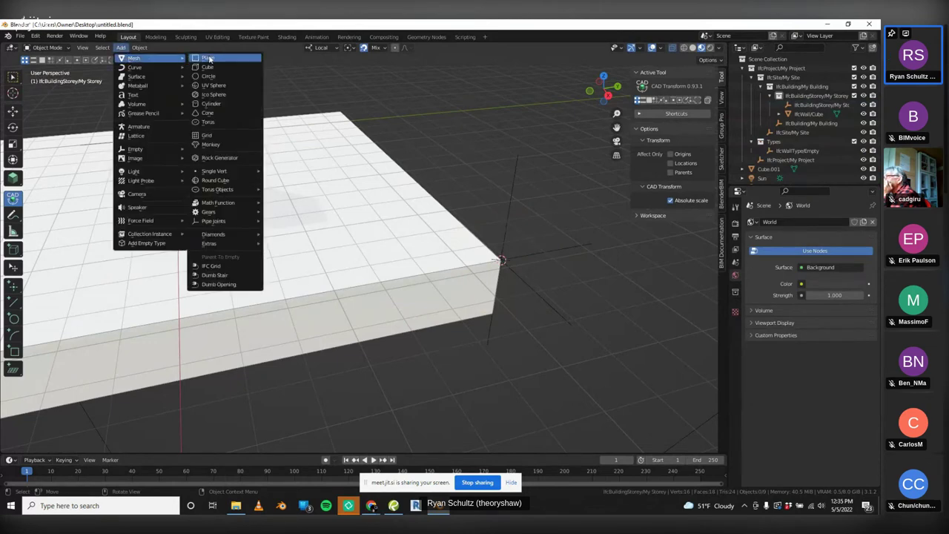
click(208, 67)
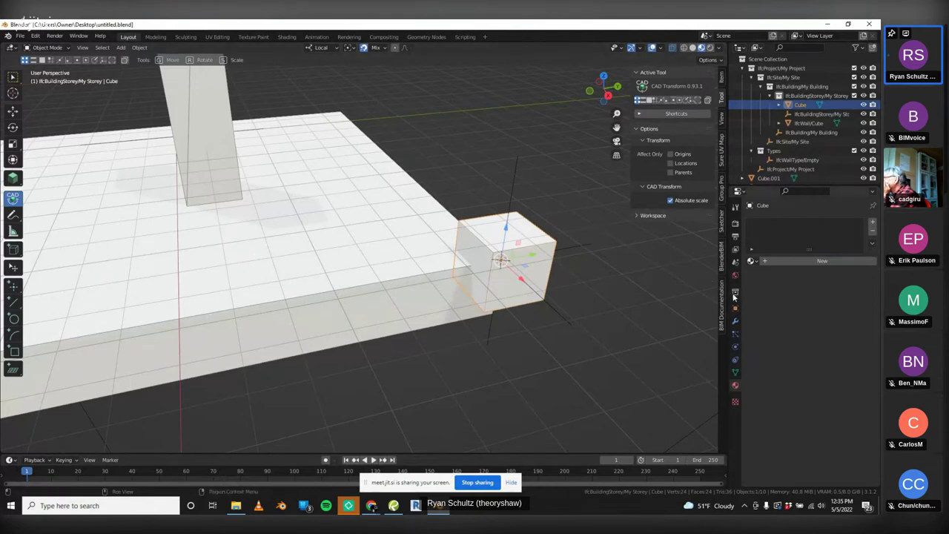
click(794, 260)
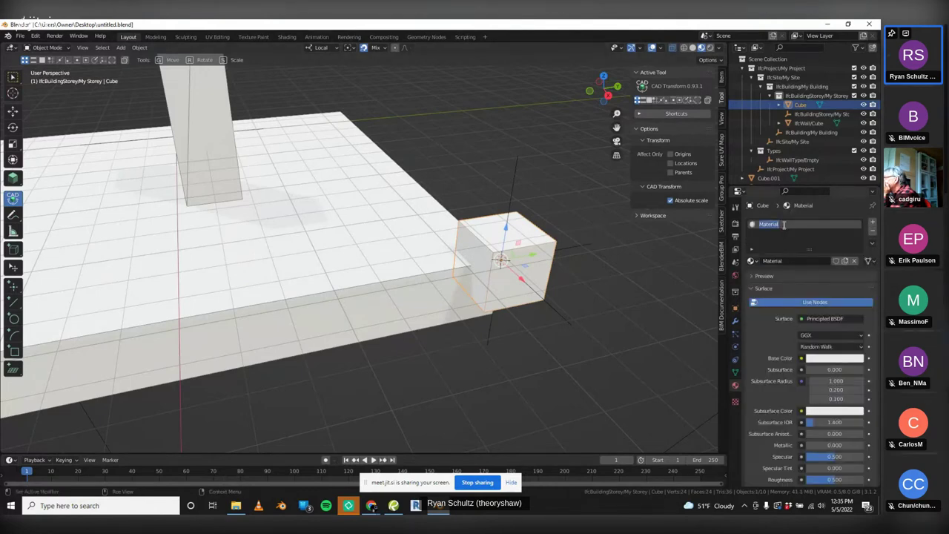
text(2ND MAT)
key(Return)
Make 2ND MAT an IFC material with a style, then delete the cube
scroll(793, 319, down, 12)
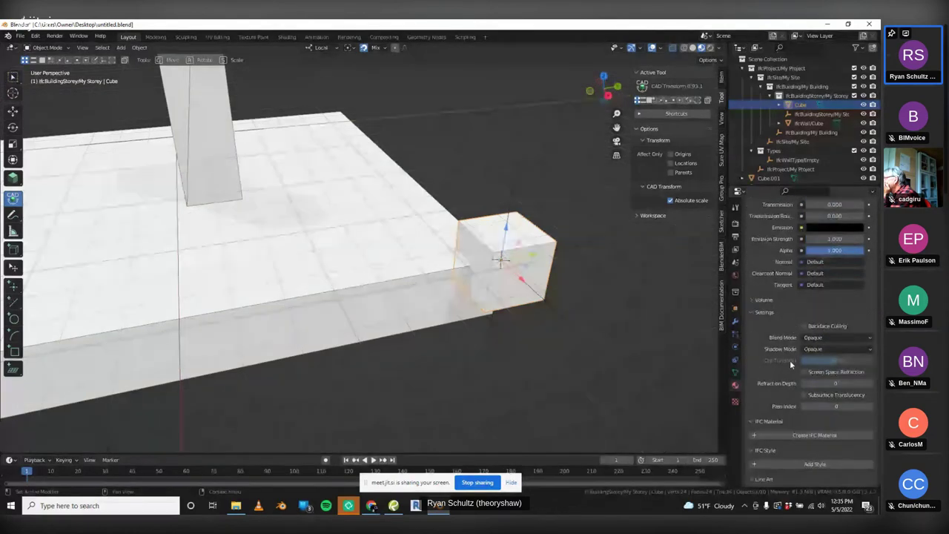
scroll(789, 359, down, 3)
click(814, 362)
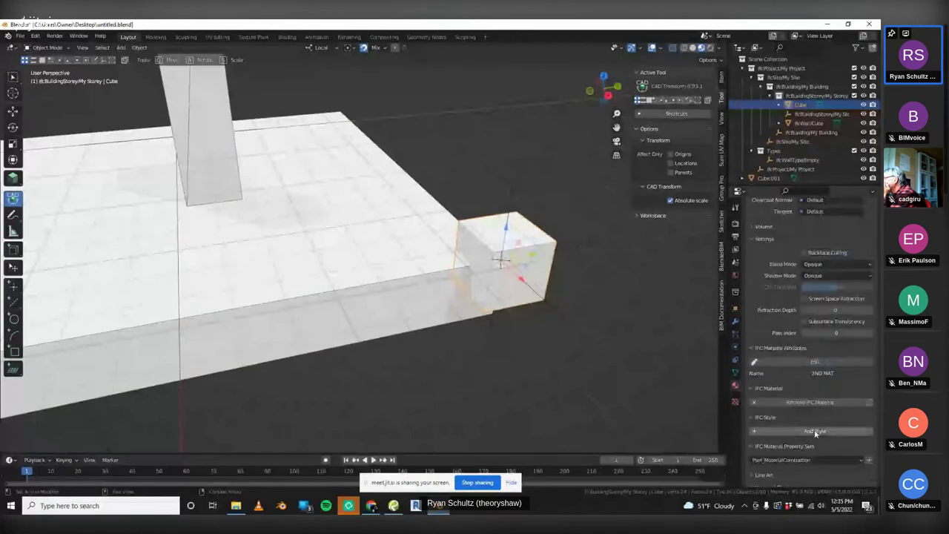
click(816, 431)
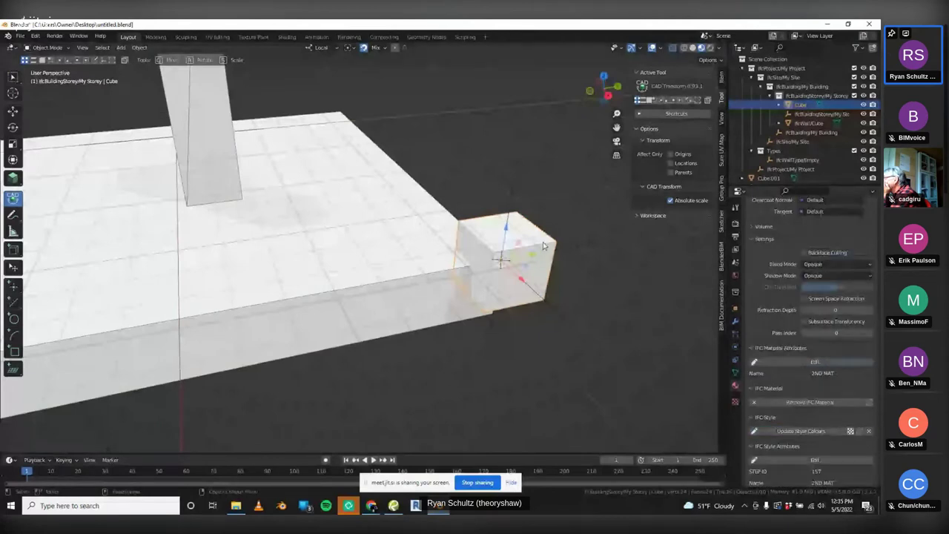
key(Delete)
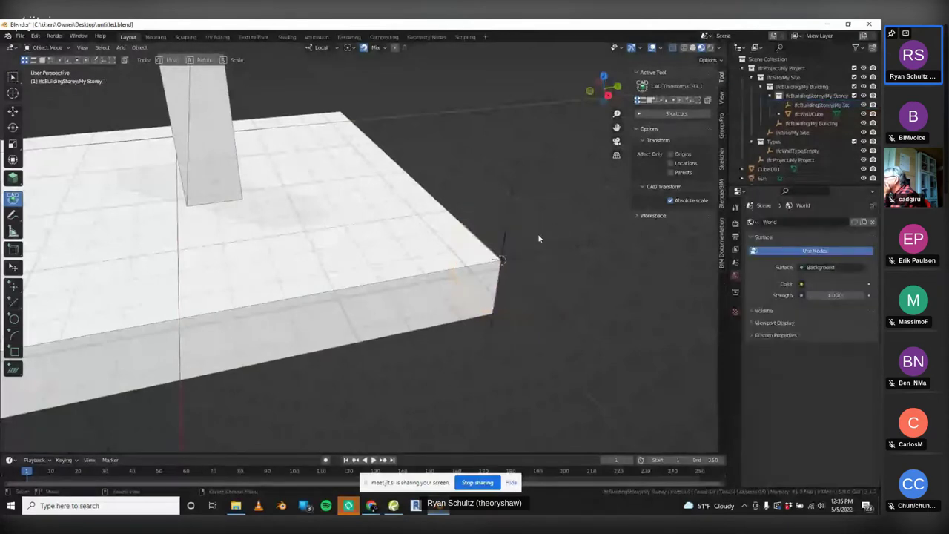
scroll(756, 177, down, 1)
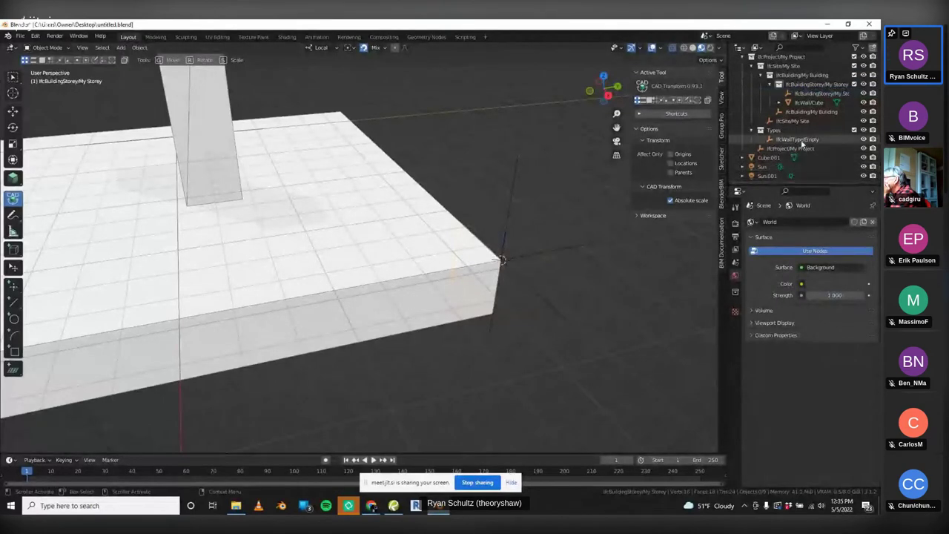
Assign an IfcMaterialLayerSet to the Empty wall type
click(799, 139)
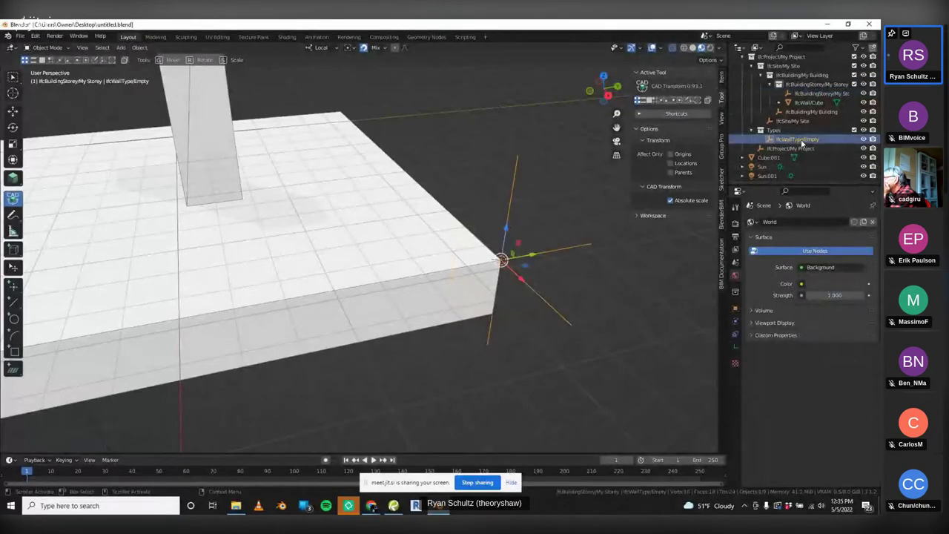
click(735, 307)
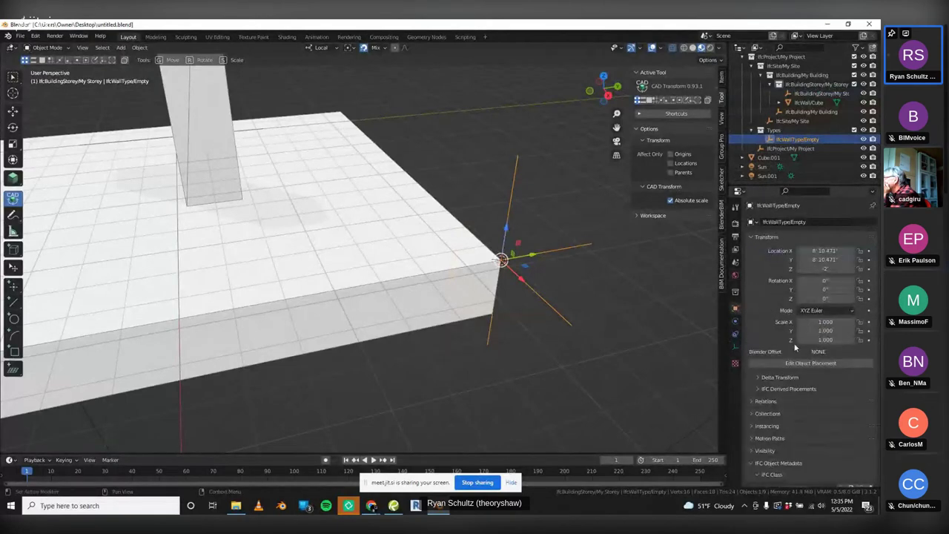
scroll(795, 351, down, 6)
scroll(797, 356, down, 3)
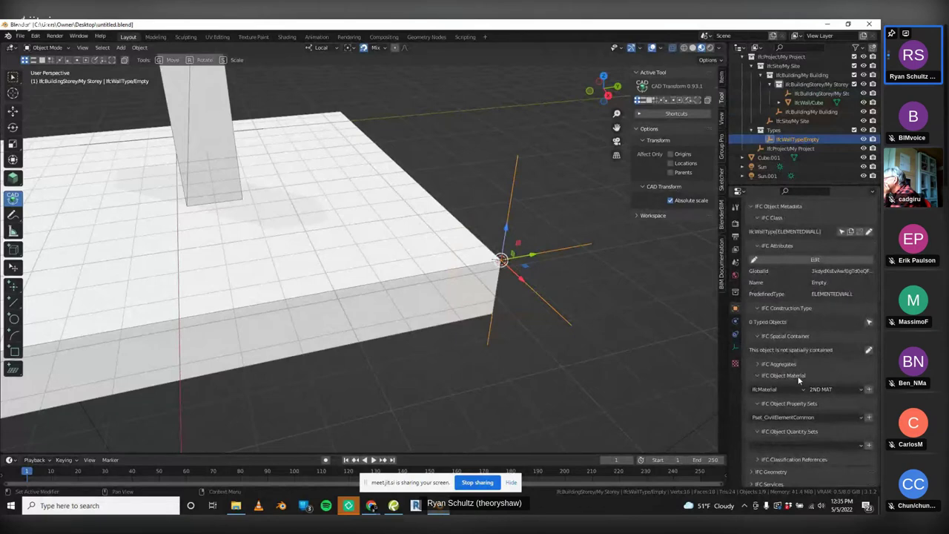
click(781, 390)
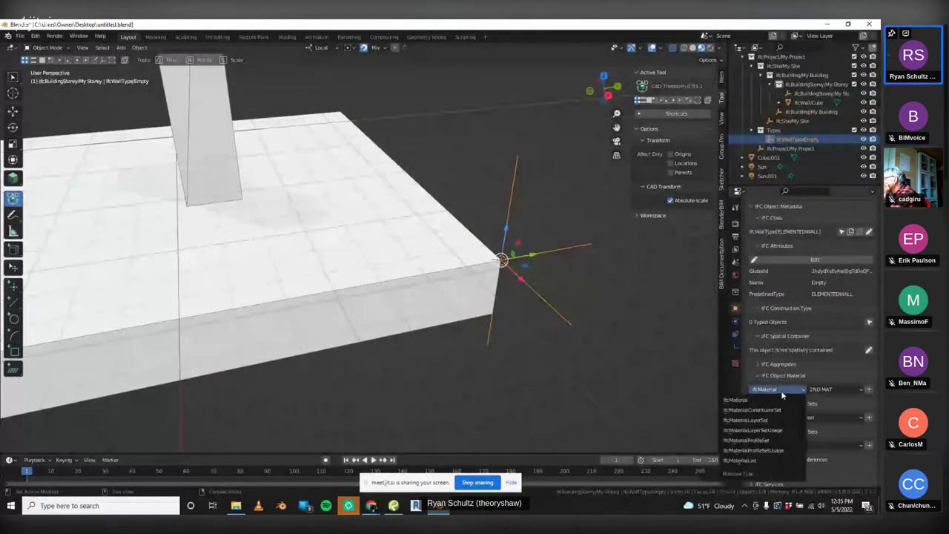
click(756, 420)
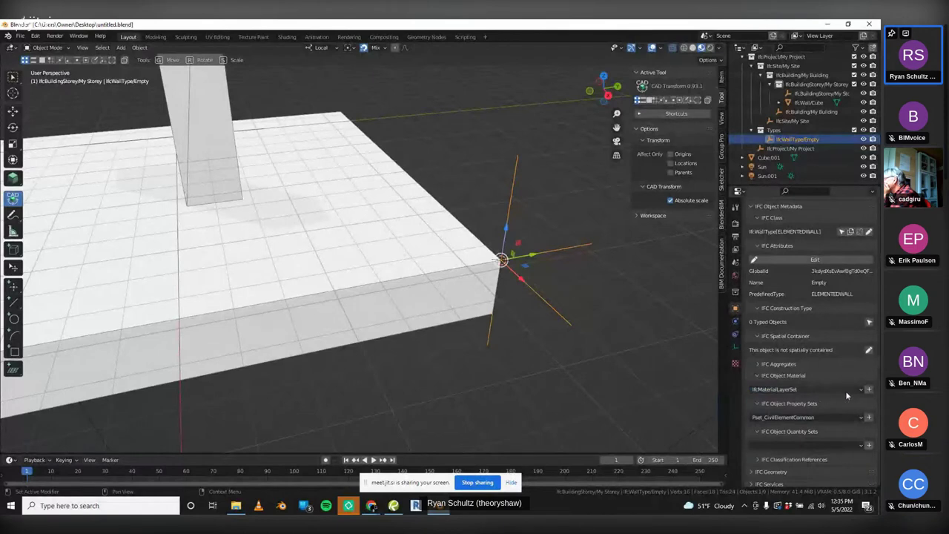
click(869, 389)
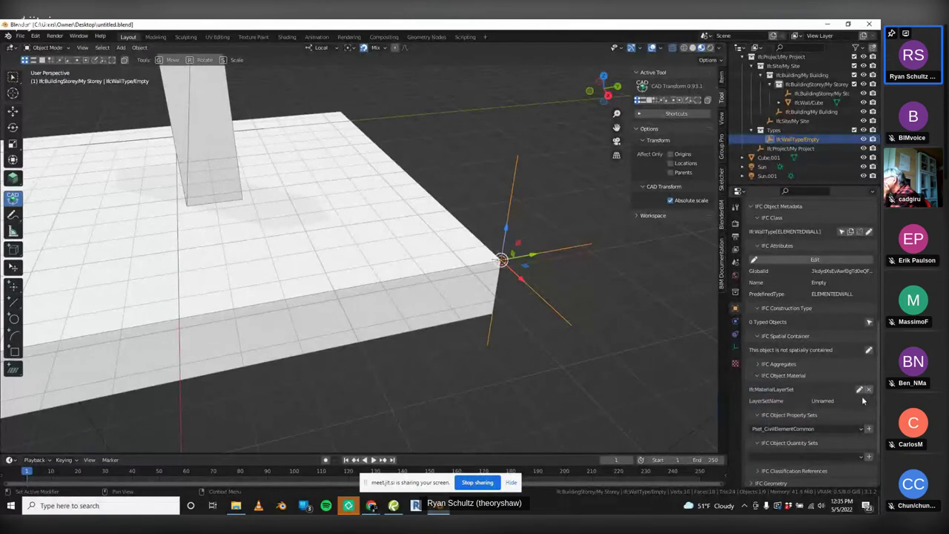
Name the material layer set 1ST LAYER
click(858, 390)
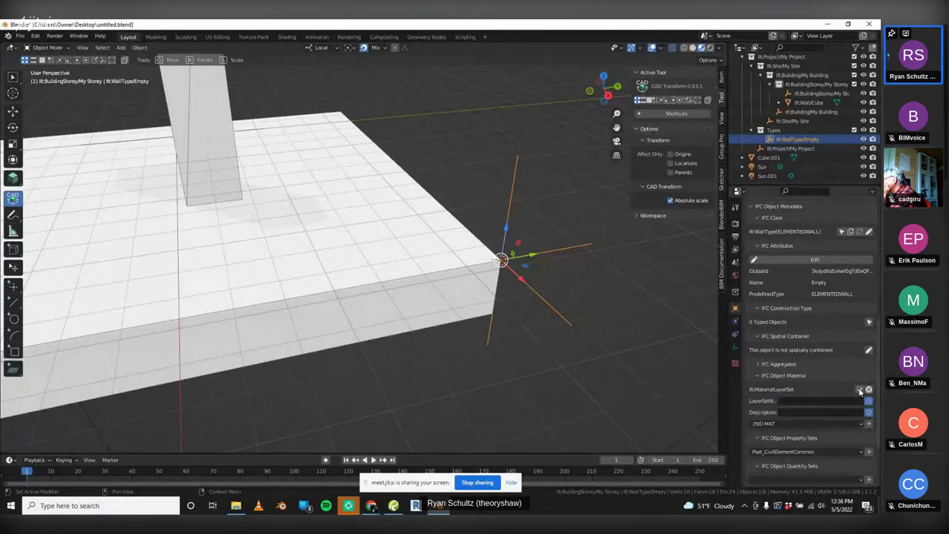
scroll(845, 395, down, 1)
click(808, 383)
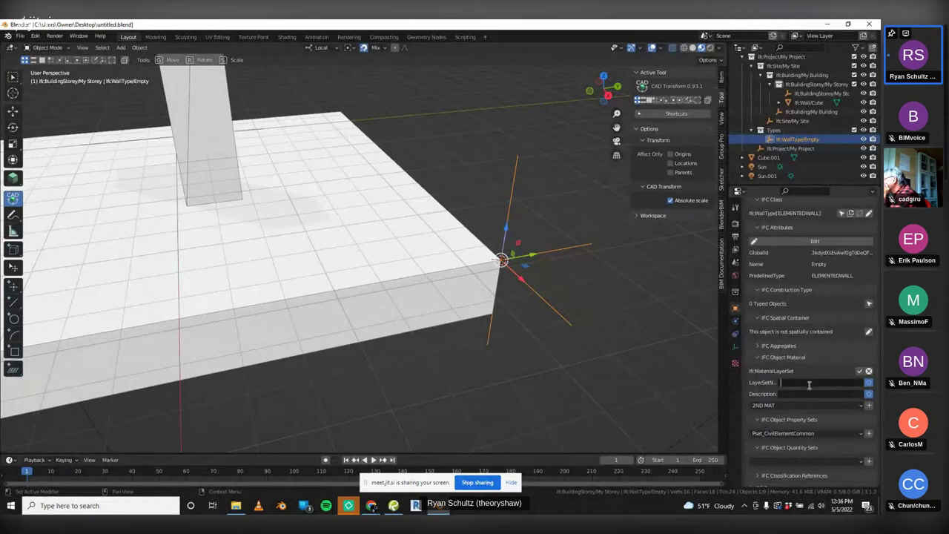
text(15T L)
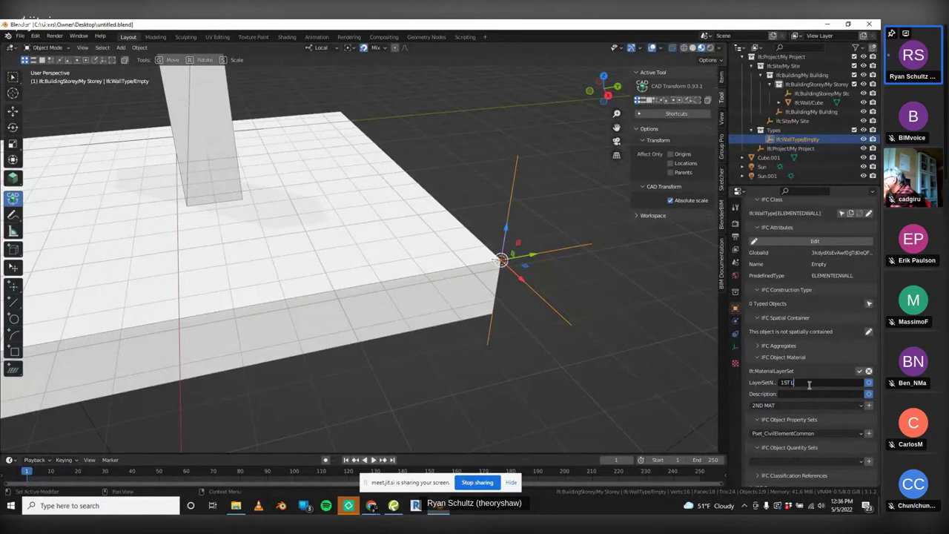
text(AYER)
key(Return)
Add a WALLY MAT layer 0.25 thick to the set and save the changes
click(839, 406)
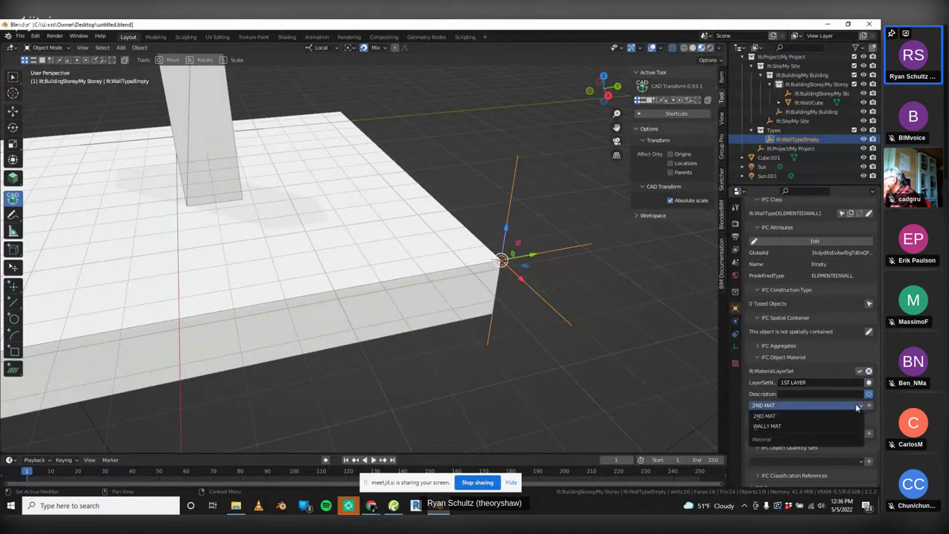
click(785, 424)
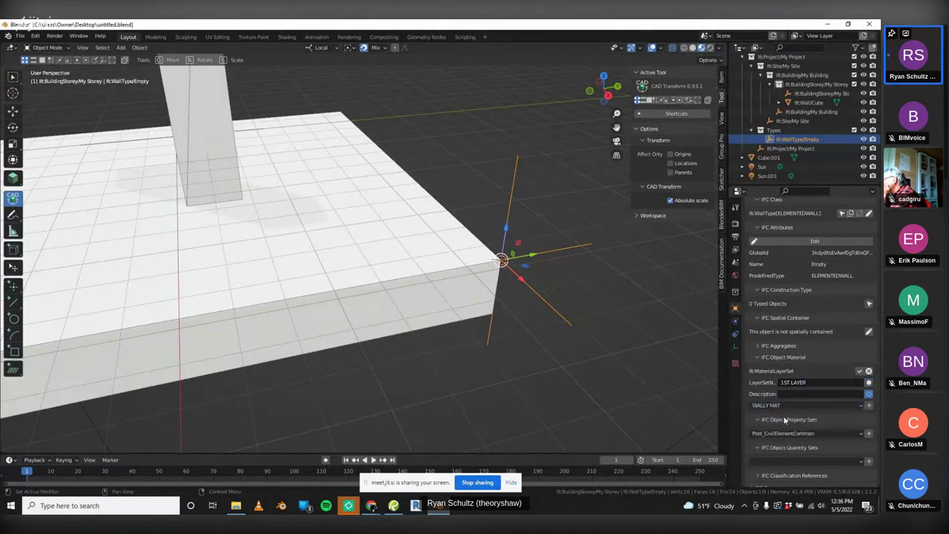
click(868, 405)
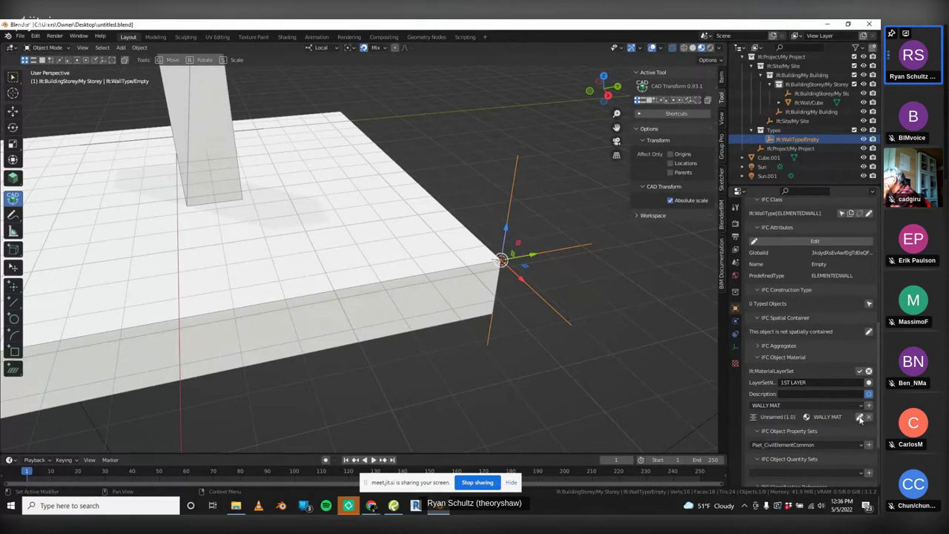
click(859, 417)
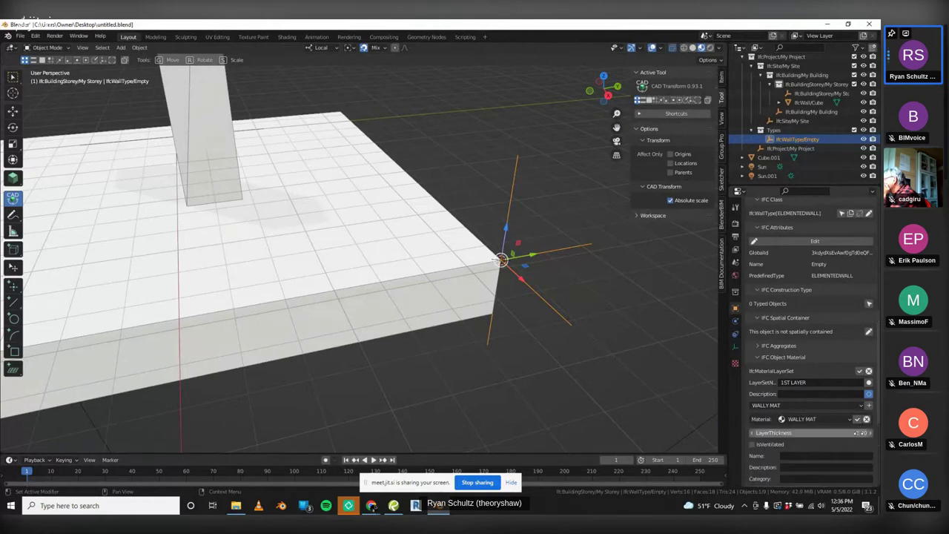
click(857, 432)
text(2)
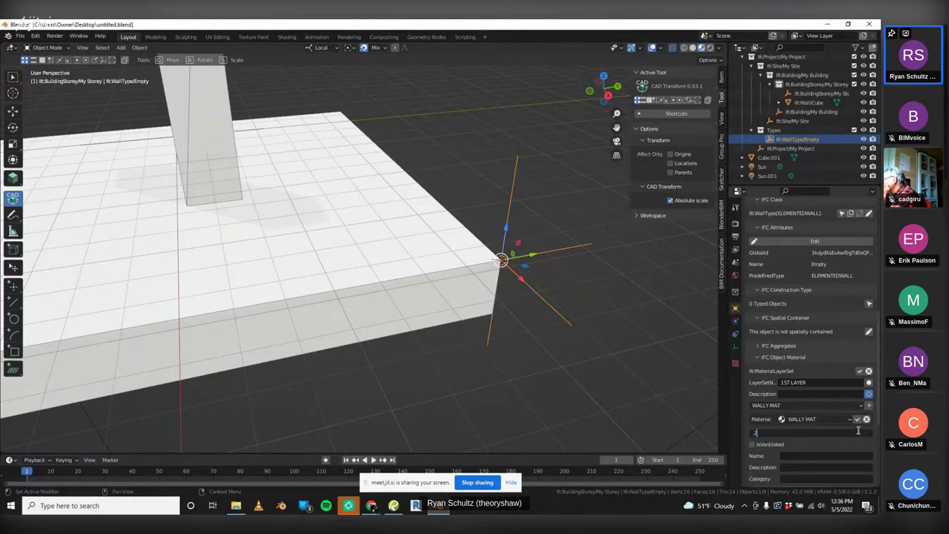
text(5)
key(Return)
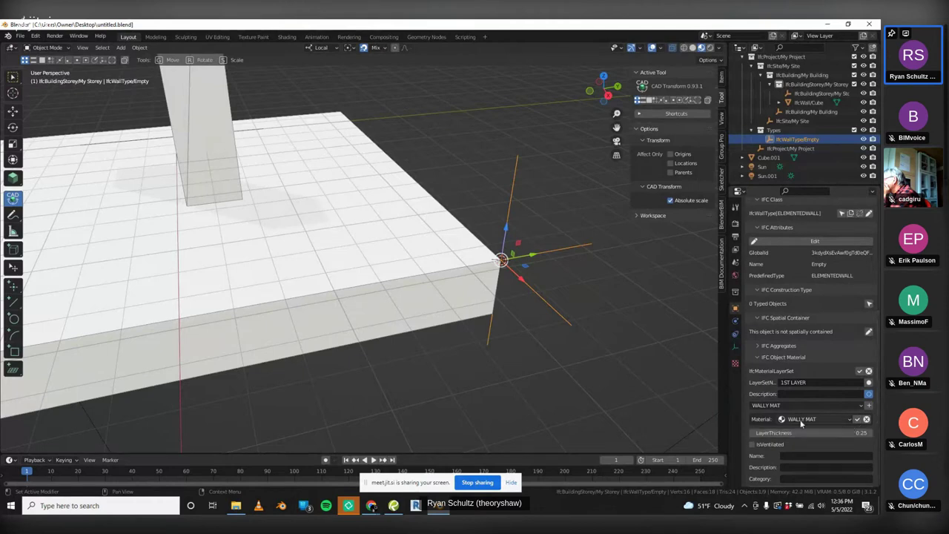
click(858, 420)
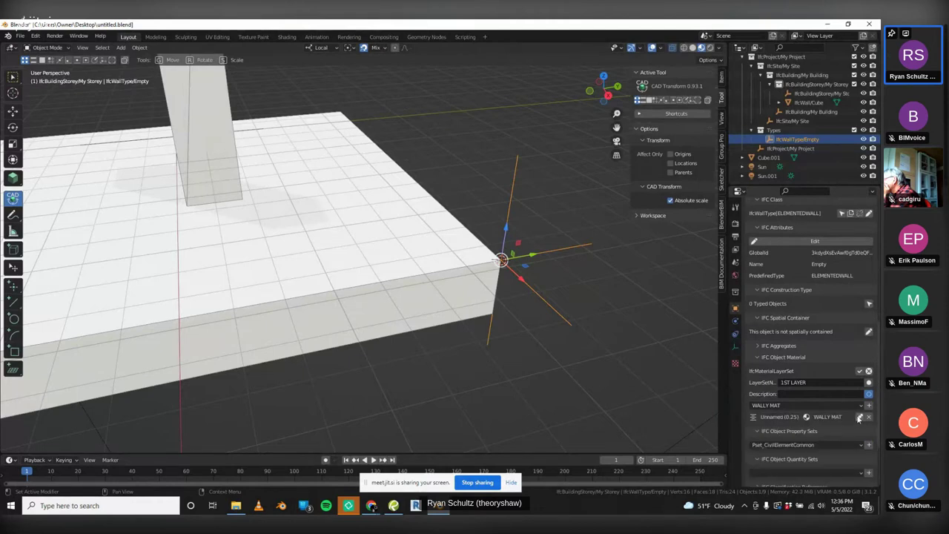
click(859, 371)
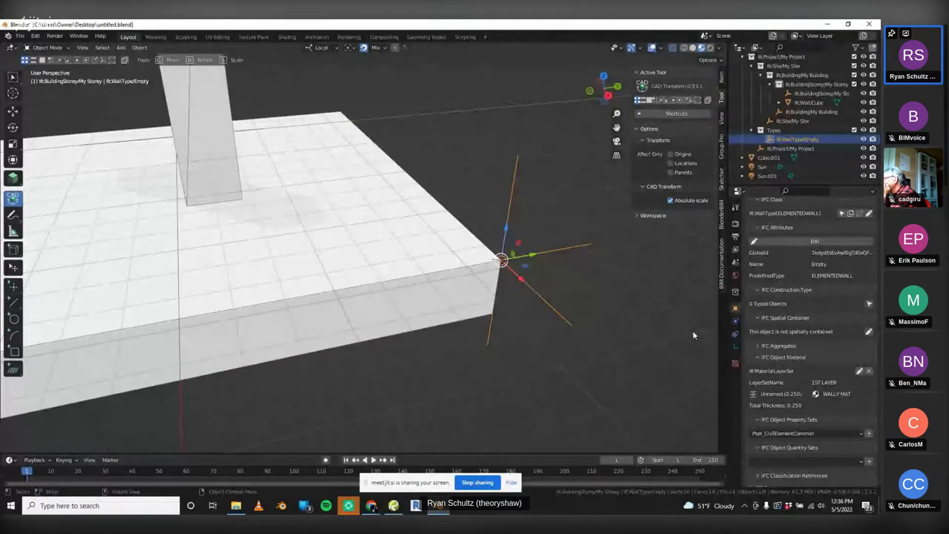
click(659, 279)
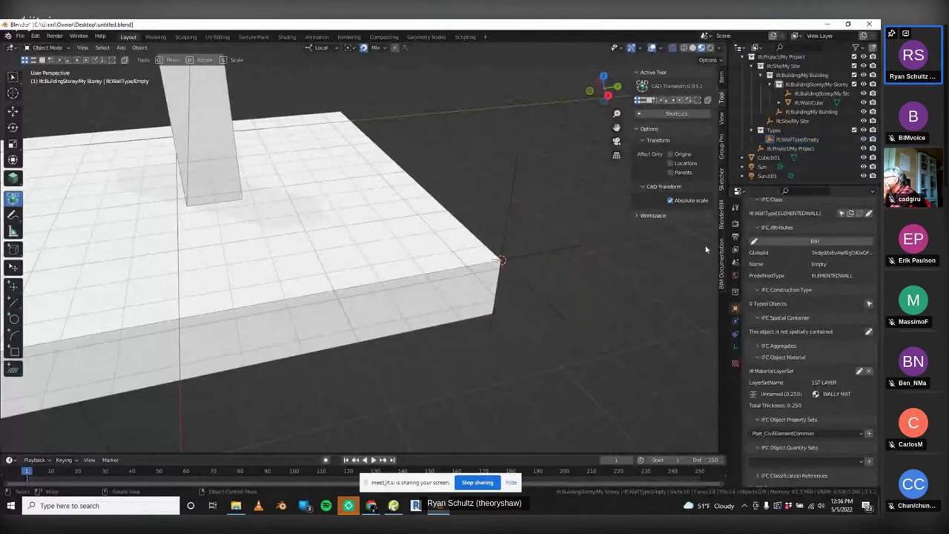
click(719, 219)
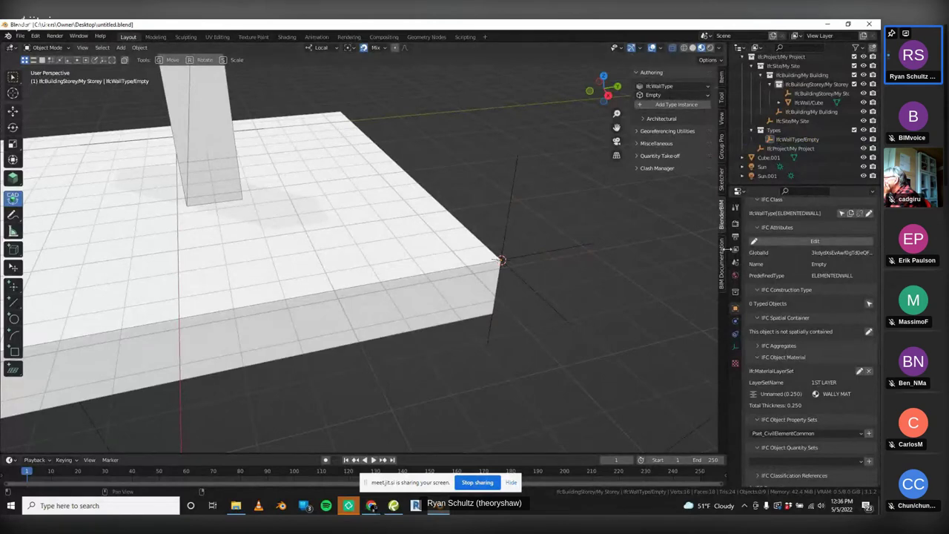
Place a new IfcWall instance of the Empty wall type
click(659, 87)
click(660, 85)
click(658, 95)
click(654, 108)
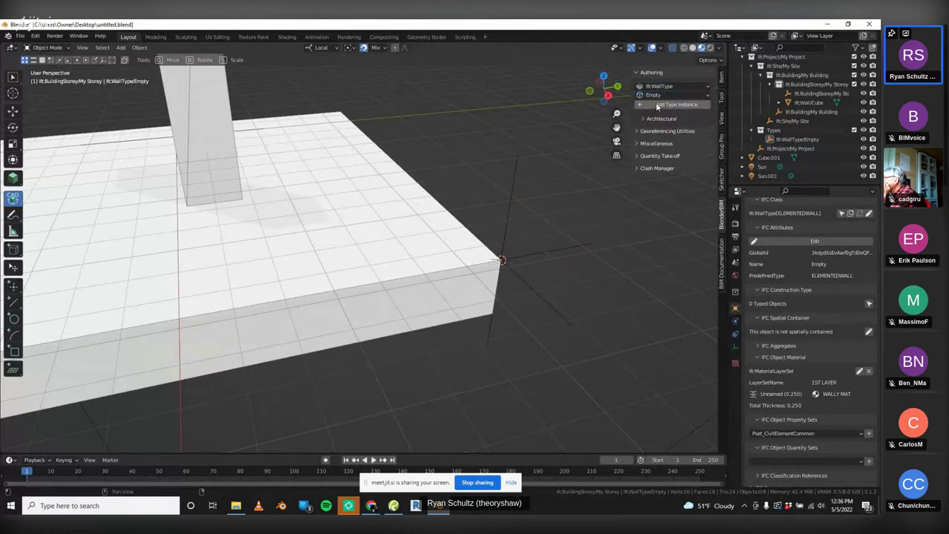
click(672, 106)
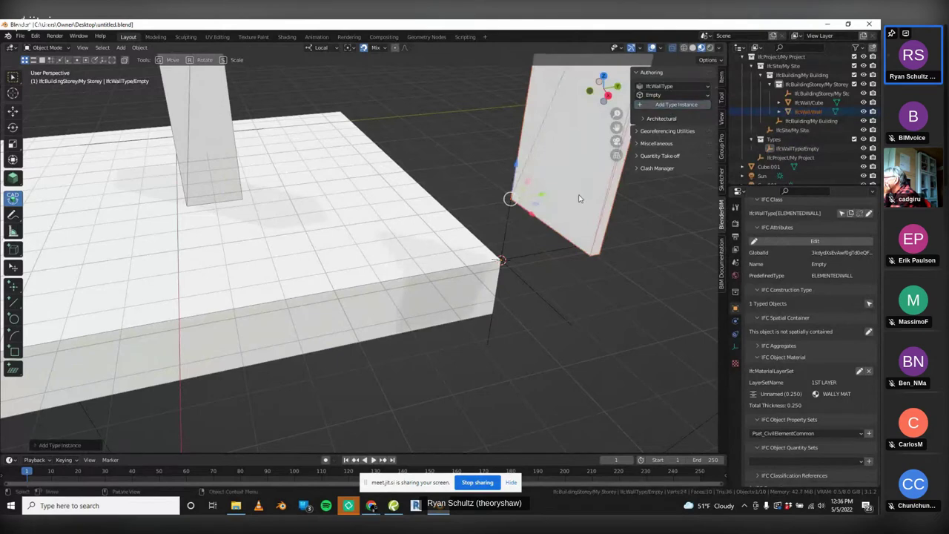
middle_drag(581, 199, 369, 370)
middle_drag(468, 336, 434, 303)
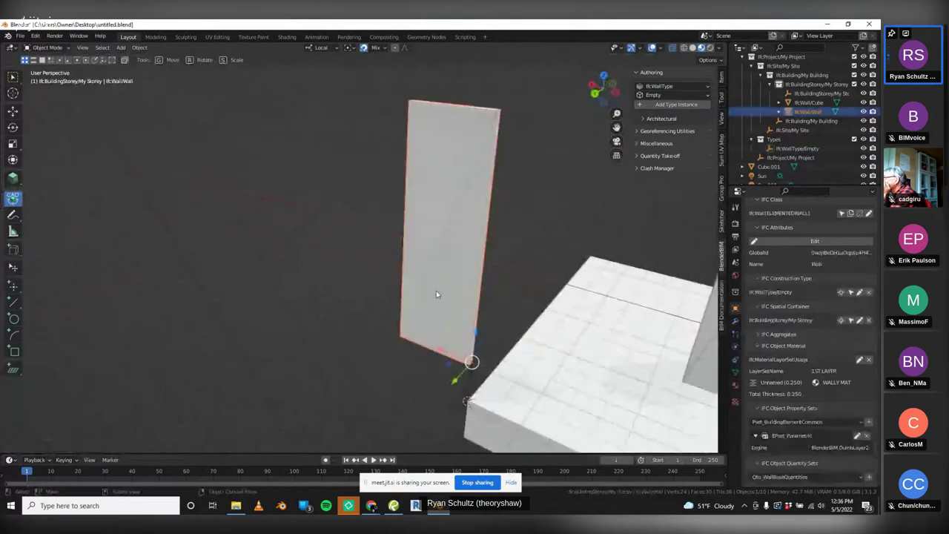
Widen the new wall by moving its left edge in Edit Mode
click(355, 256)
click(429, 262)
key(Tab)
middle_drag(429, 260, 404, 236)
key(g)
click(426, 238)
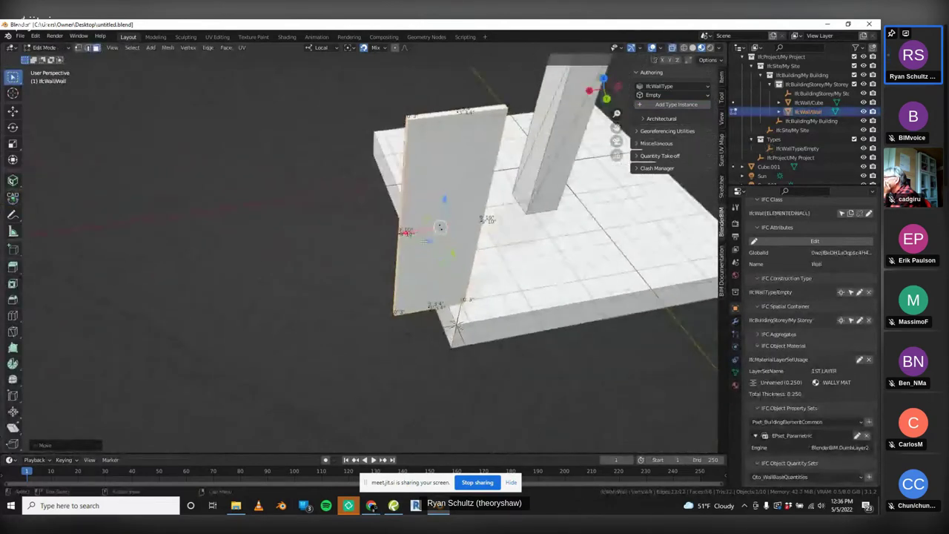
click(399, 234)
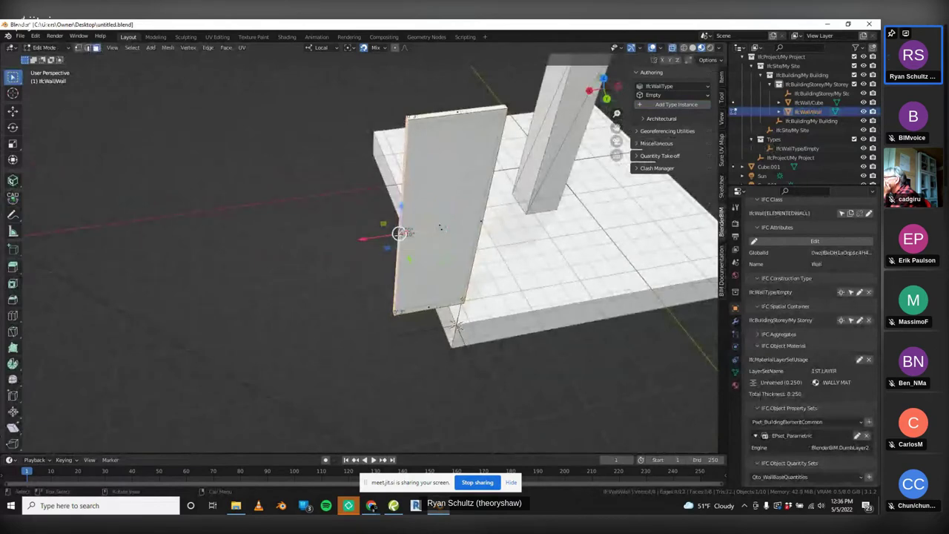
key(g)
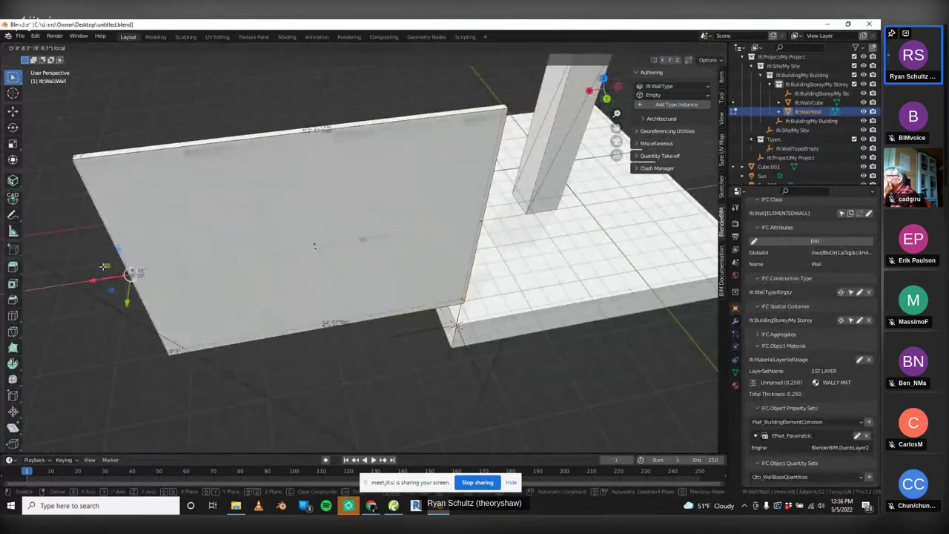
click(332, 337)
key(Tab)
middle_drag(341, 354, 360, 393)
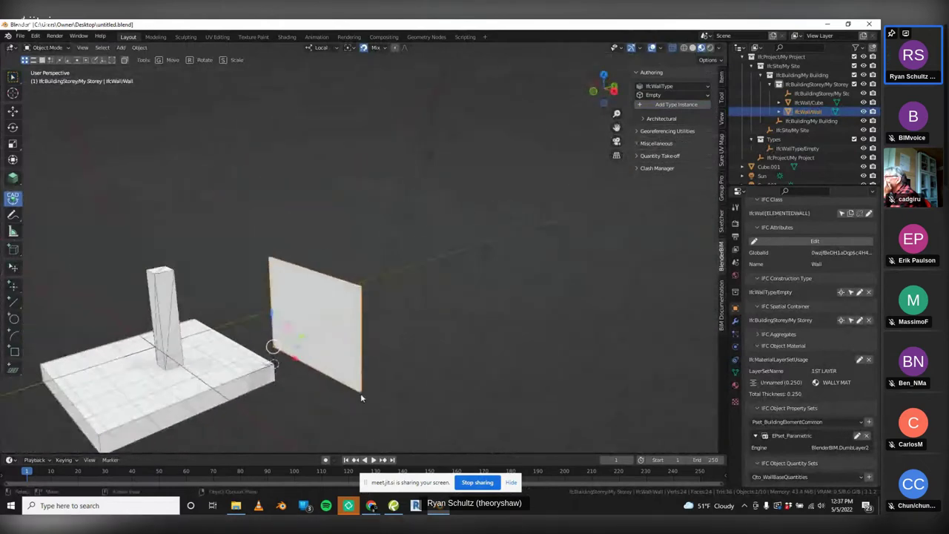
Duplicate the wall twice with Shift+D, placing each copy to the right, then select the middle wall
click(361, 398)
click(360, 384)
key(shift+d)
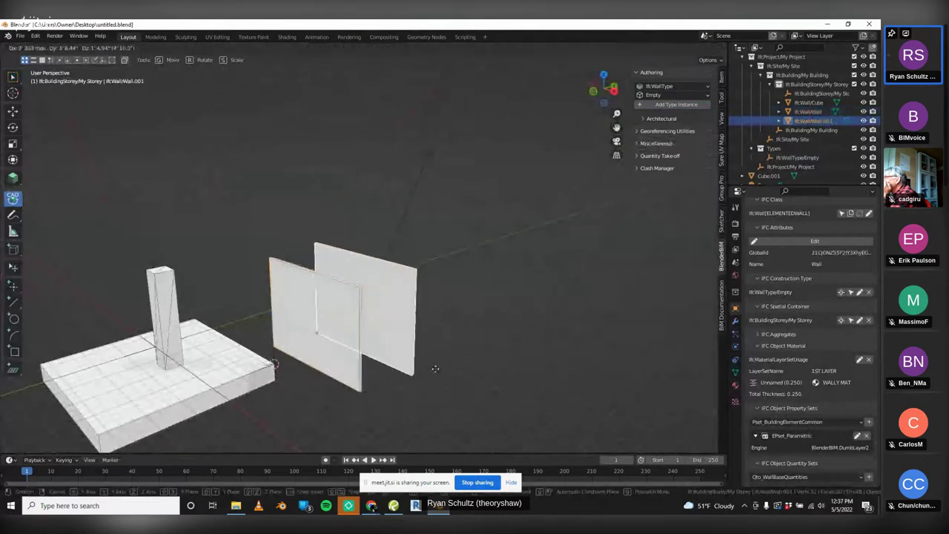
click(493, 369)
key(shift+d)
click(466, 404)
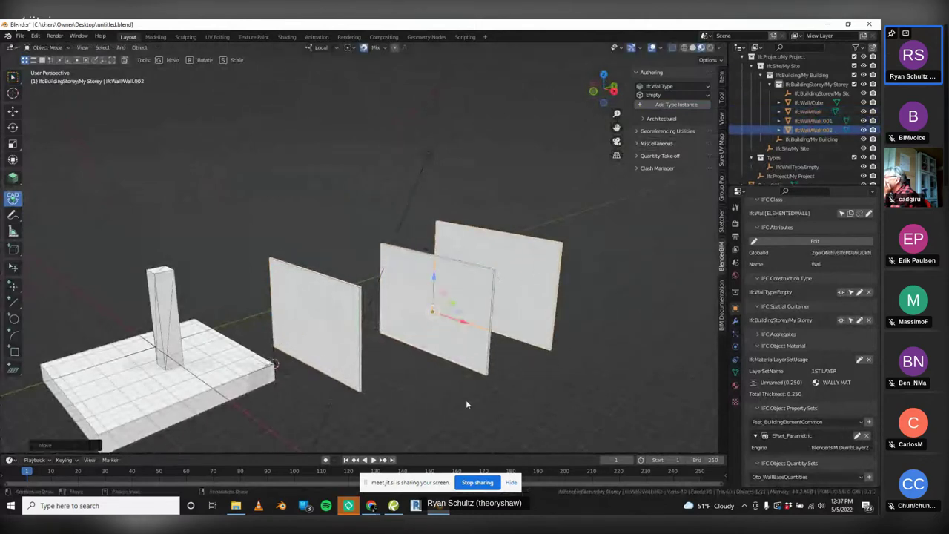
click(466, 404)
click(338, 348)
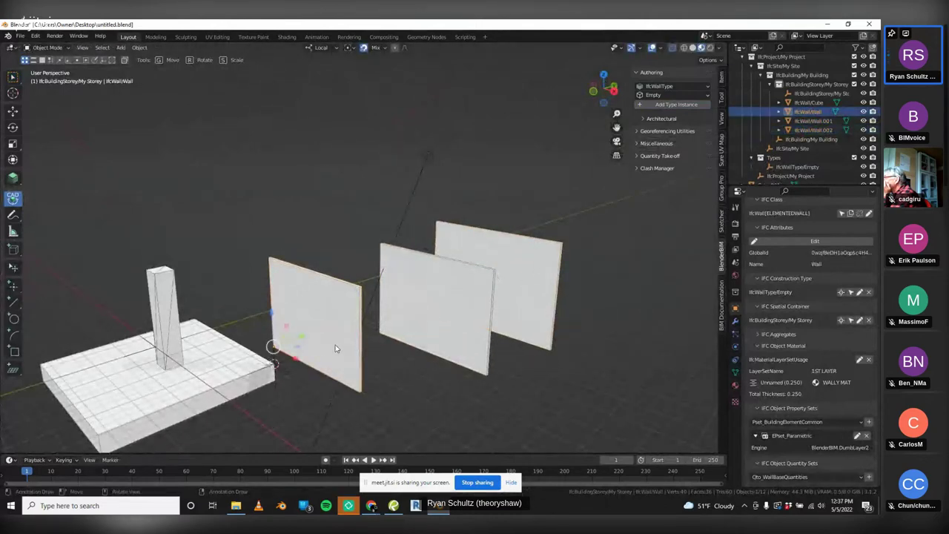
middle_drag(343, 329, 331, 334)
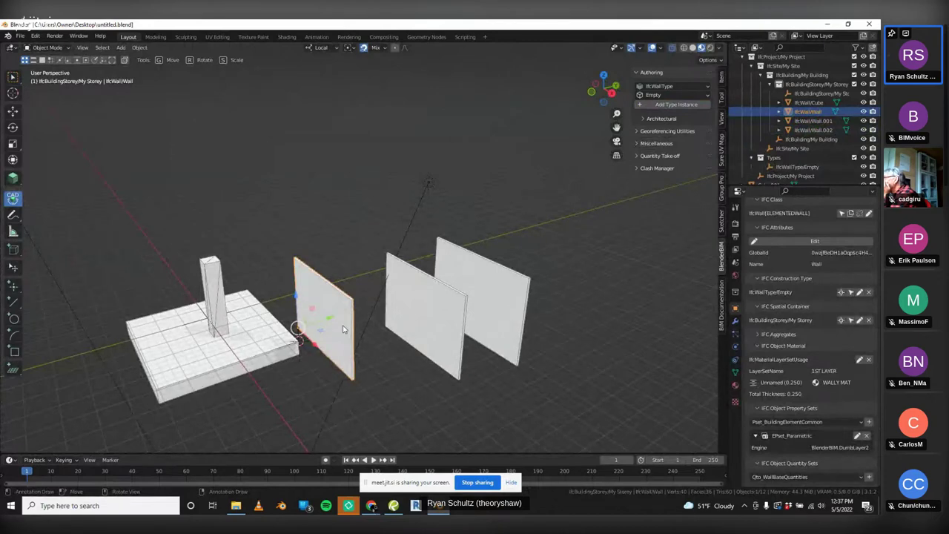
click(434, 307)
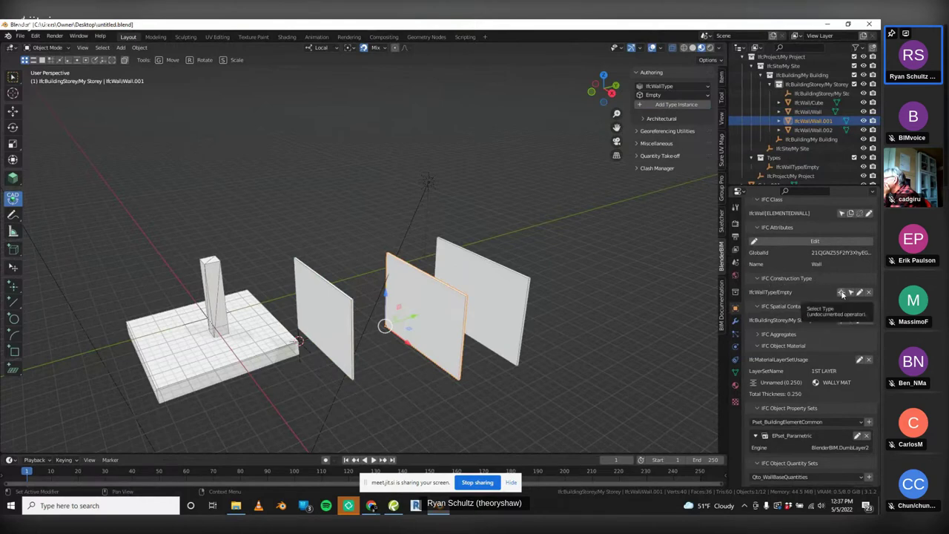
Increase the Empty wall type's WALLY MAT layer thickness from 0.25 to about 0.45
click(842, 293)
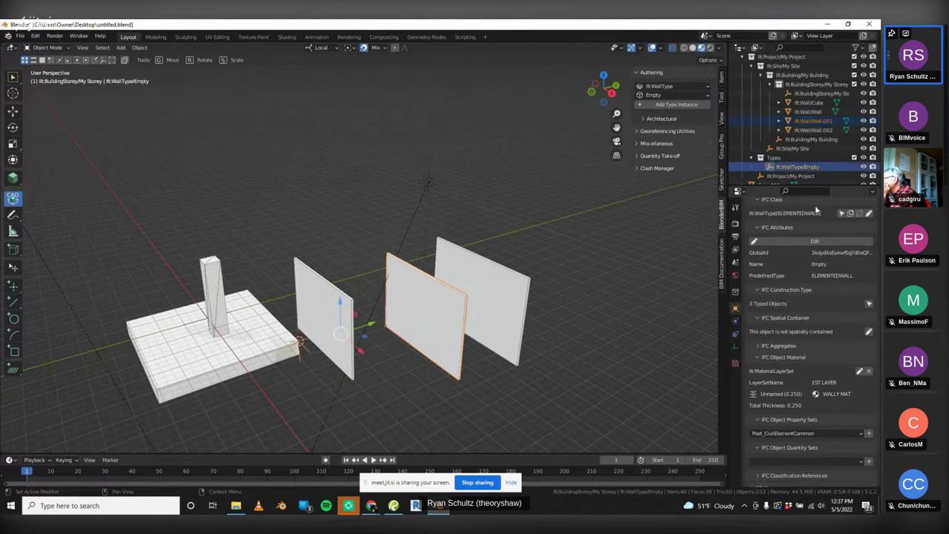
click(799, 169)
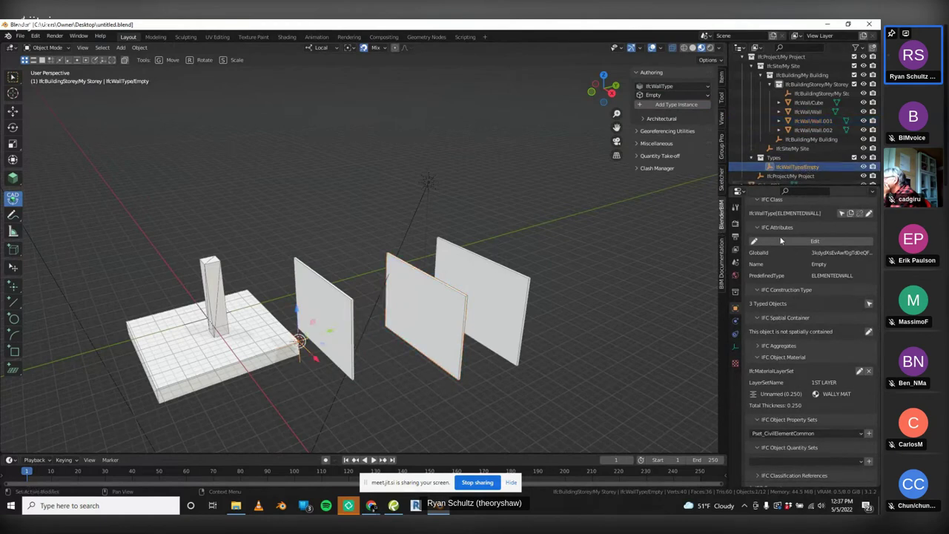
scroll(758, 320, down, 2)
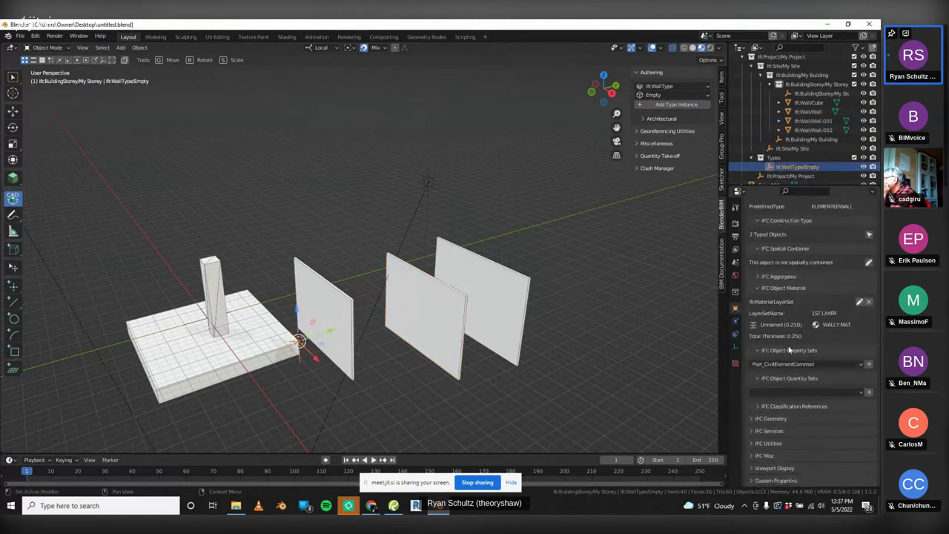
click(859, 302)
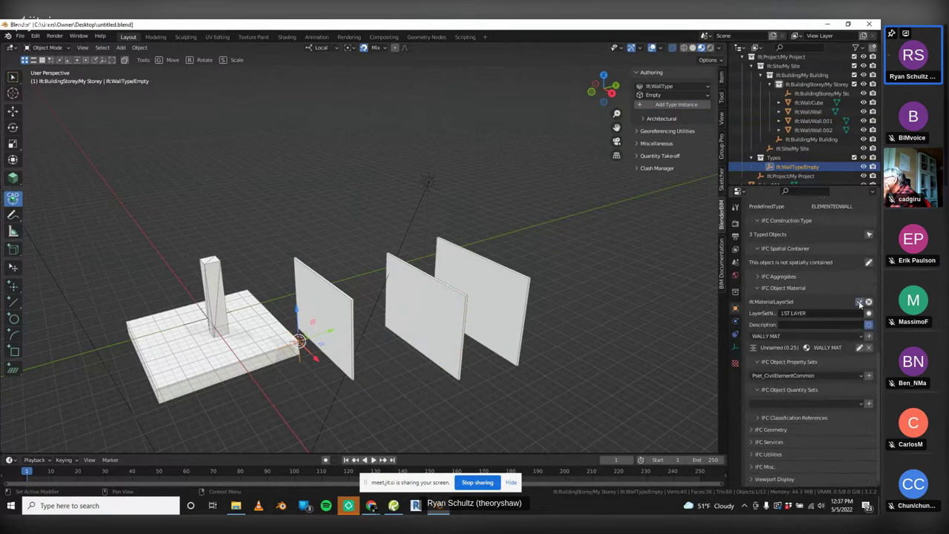
click(860, 348)
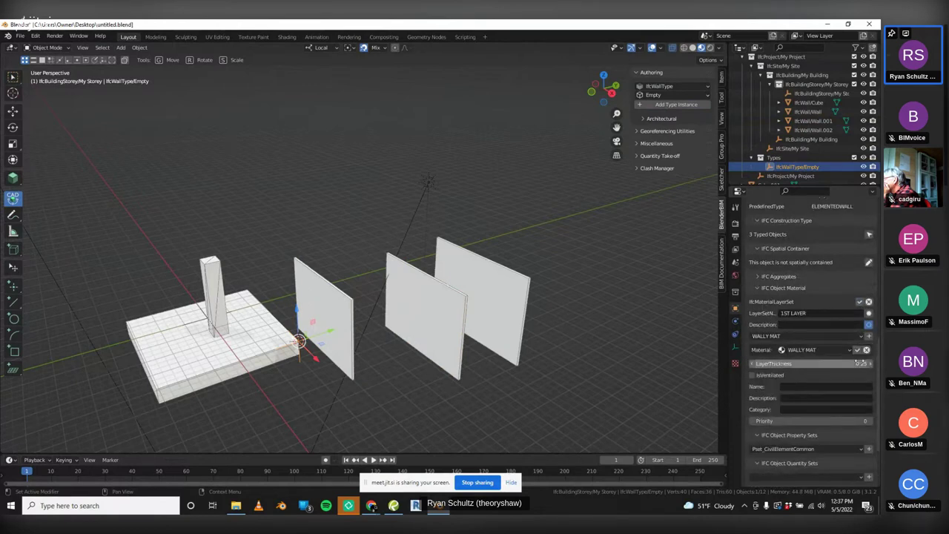
mouse_move(860, 363)
mouse_down()
mouse_move(868, 364)
mouse_move(860, 363)
mouse_up()
click(858, 350)
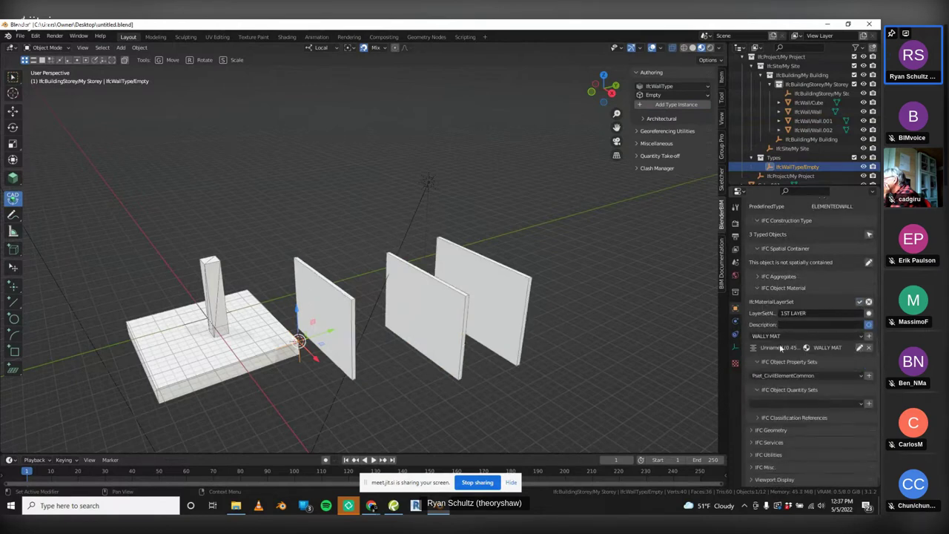
middle_drag(541, 355, 447, 307)
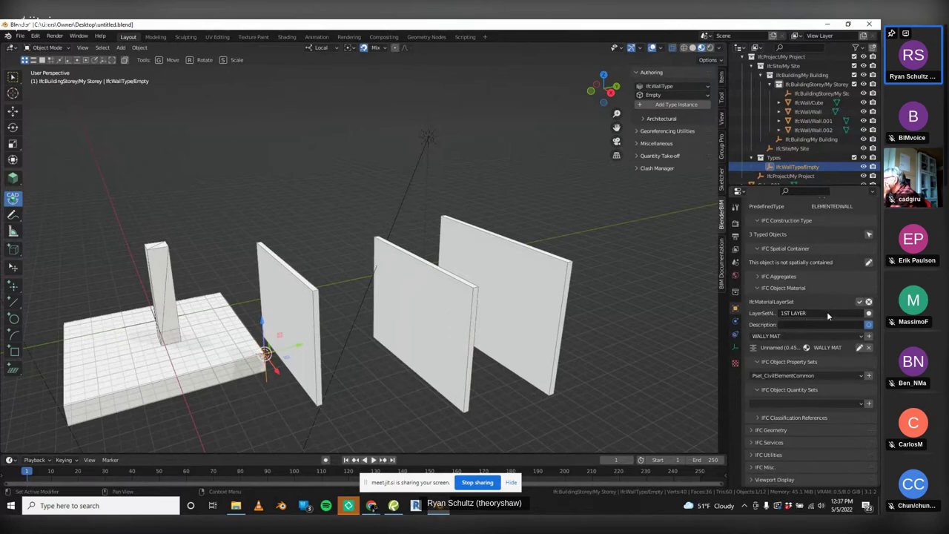
Add a 0.400-thick 2ND MAT layer to the 1ST LAYER set, totalling 0.860
click(817, 336)
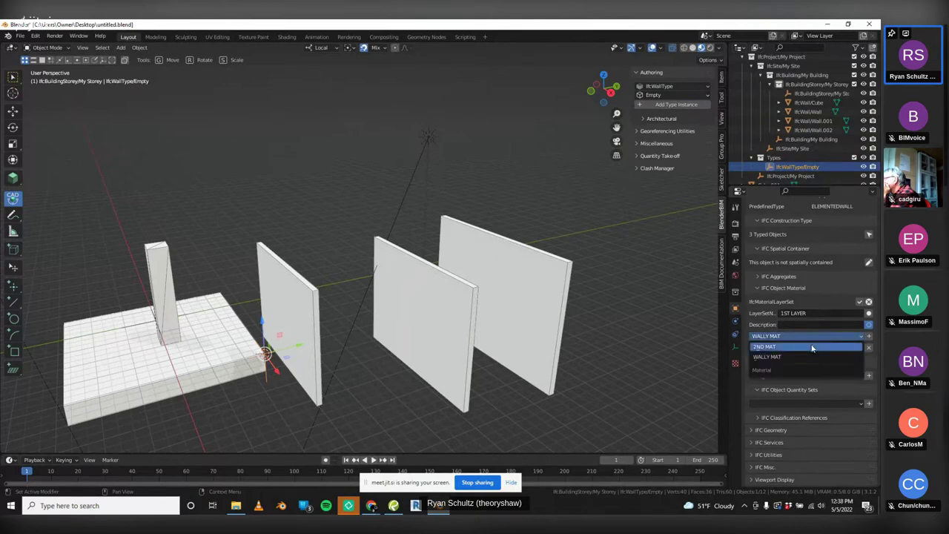
click(812, 346)
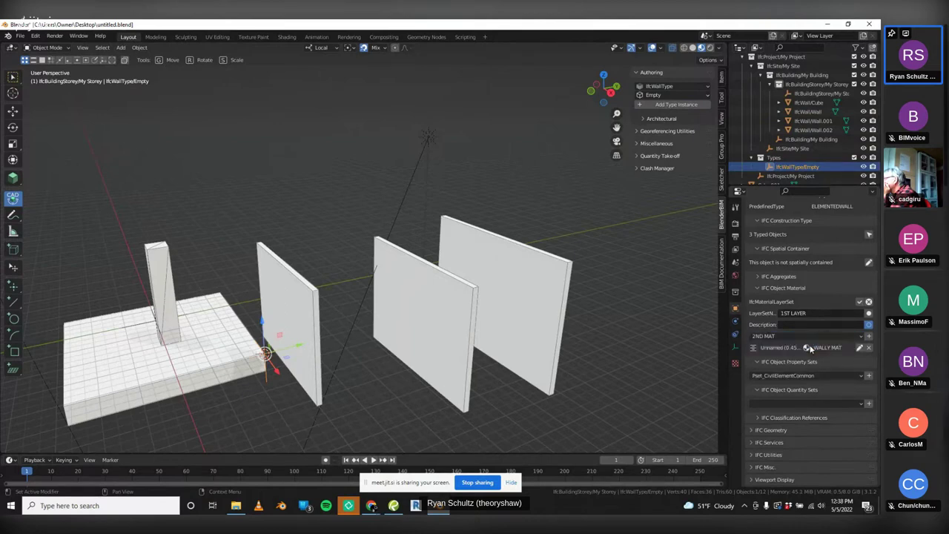
click(869, 337)
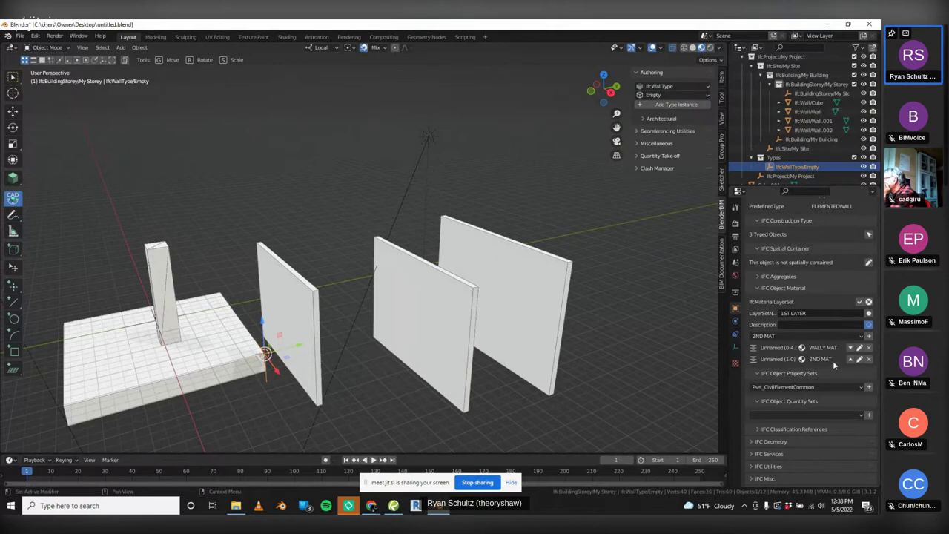
click(859, 360)
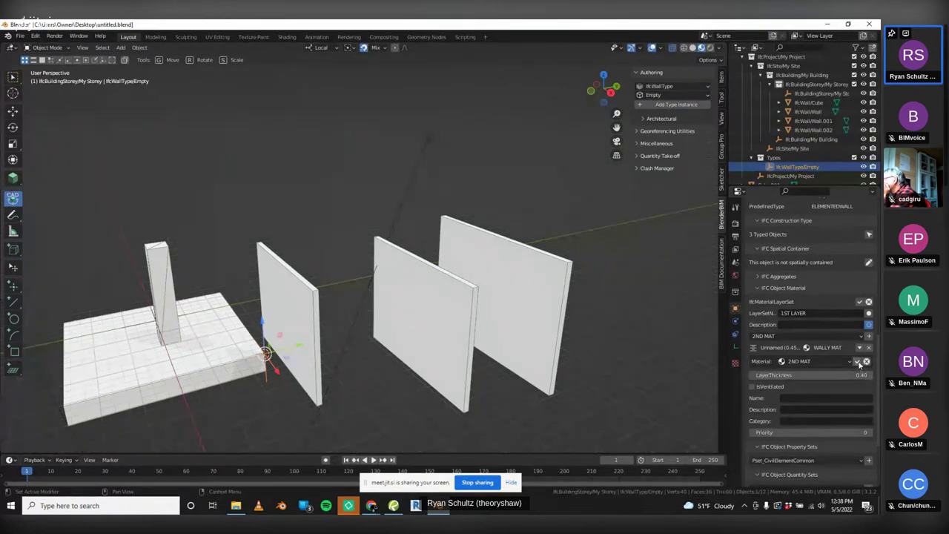
click(858, 361)
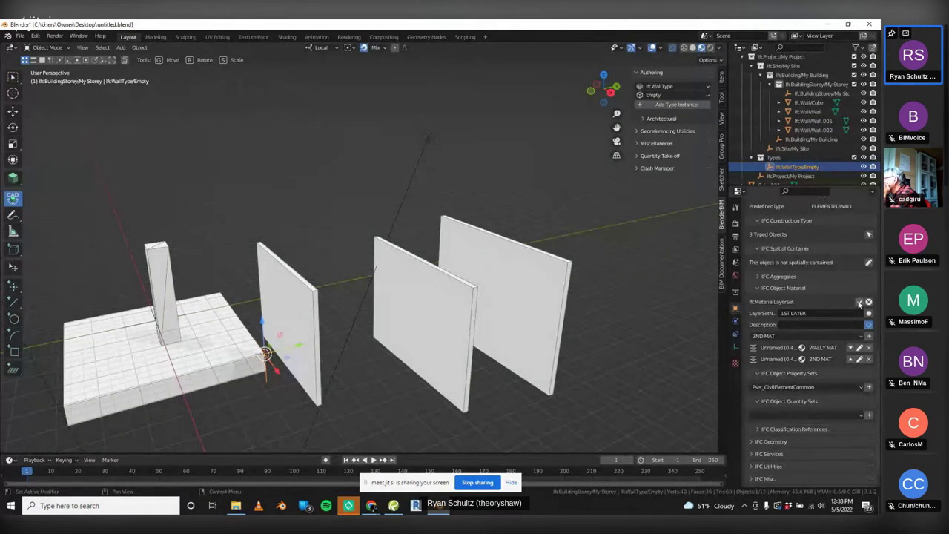
click(860, 302)
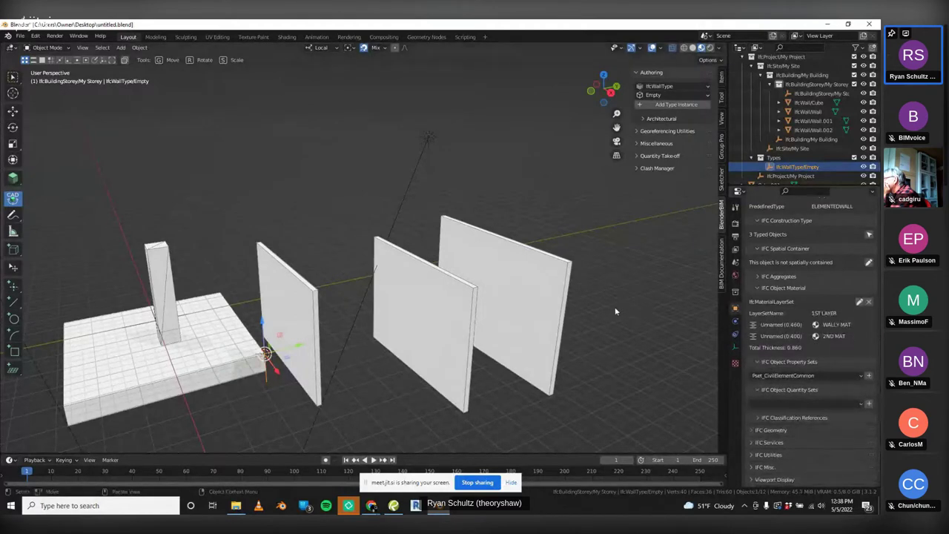
middle_drag(615, 326, 559, 265)
scroll(559, 264, up, 5)
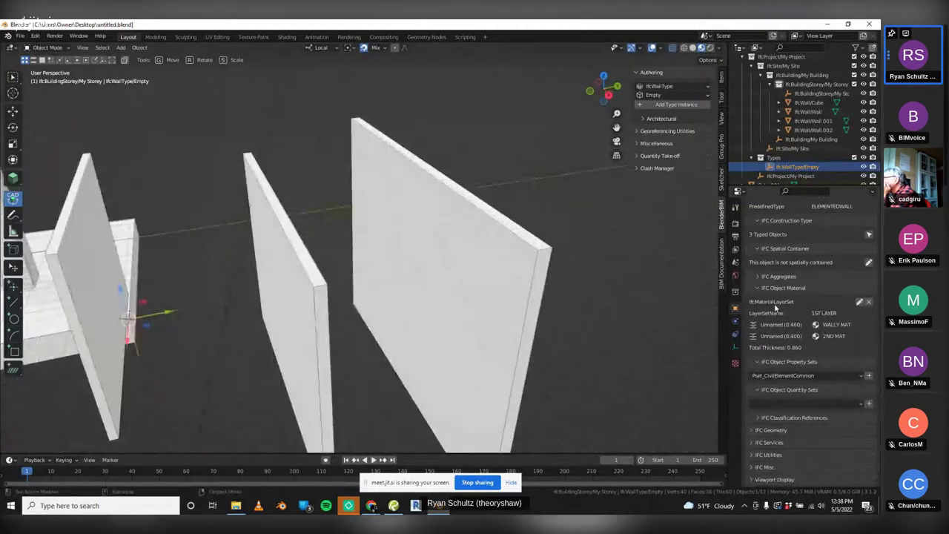
Set the WALLY MAT layer thickness to 1
click(859, 302)
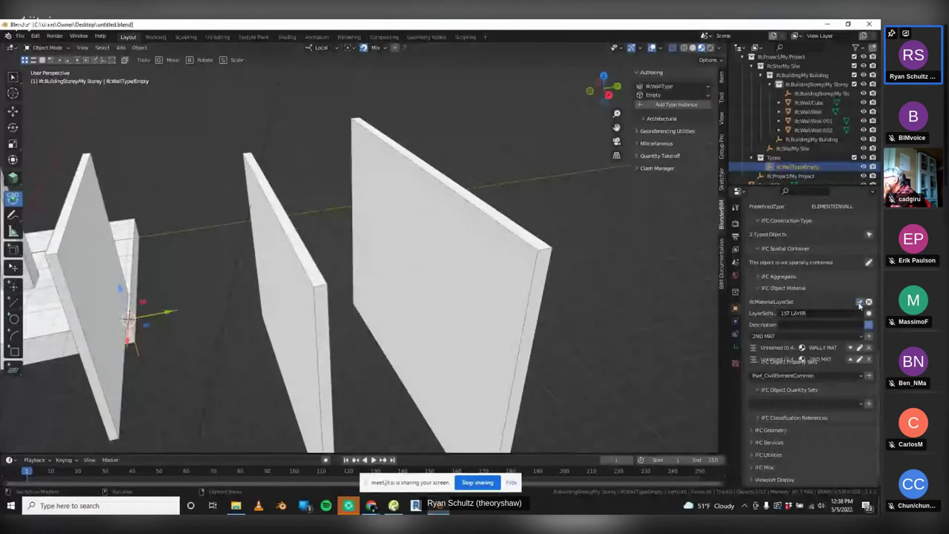
click(859, 347)
click(860, 364)
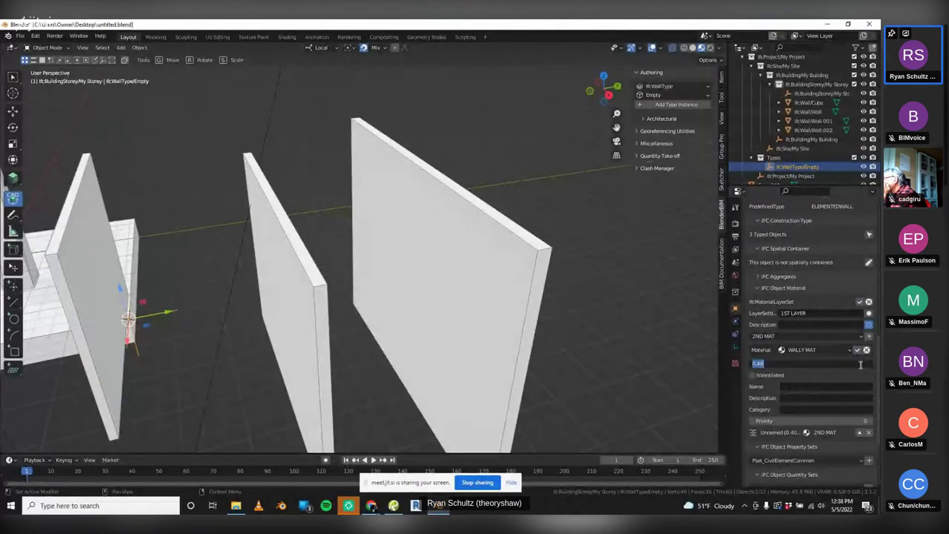
text(1)
key(Return)
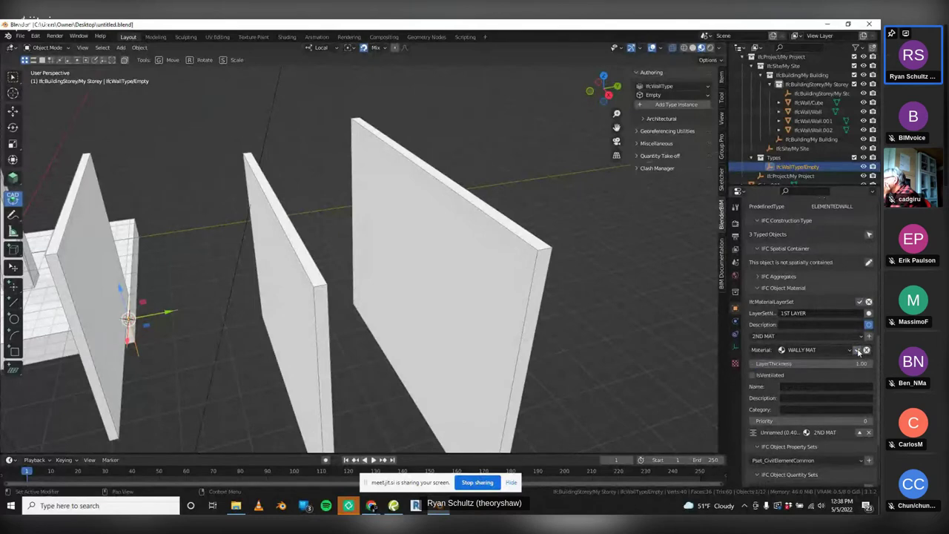
click(858, 349)
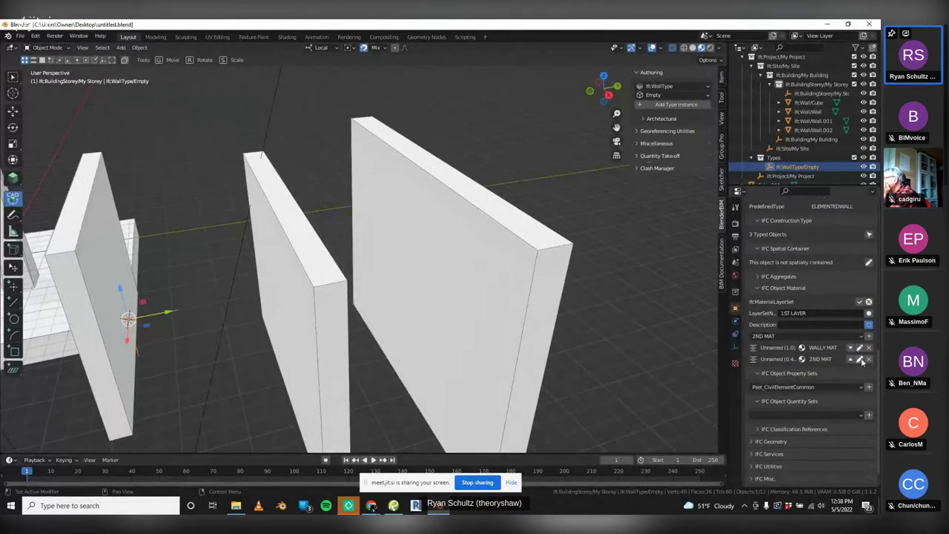
Set the 2ND MAT layer thickness to 1, then select Wall.002 to verify
click(859, 361)
click(857, 374)
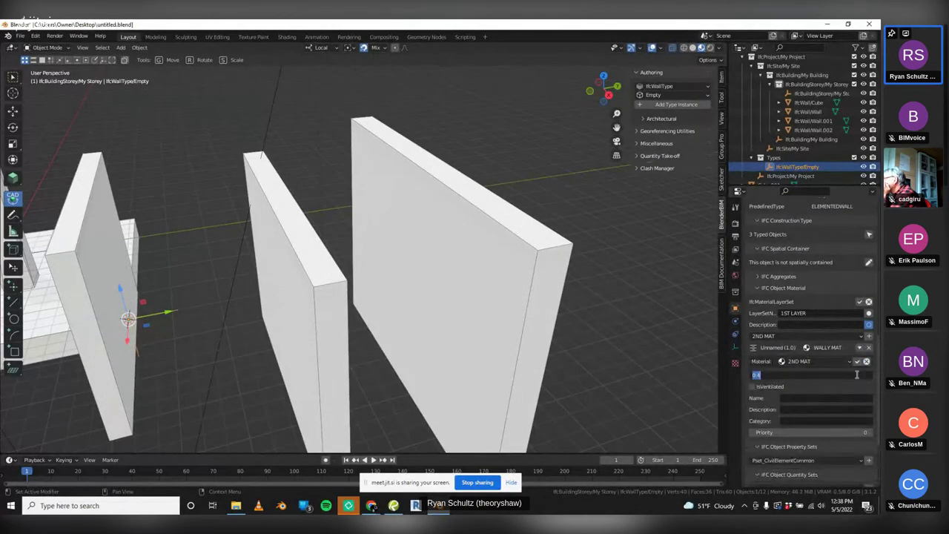
text(1)
key(Return)
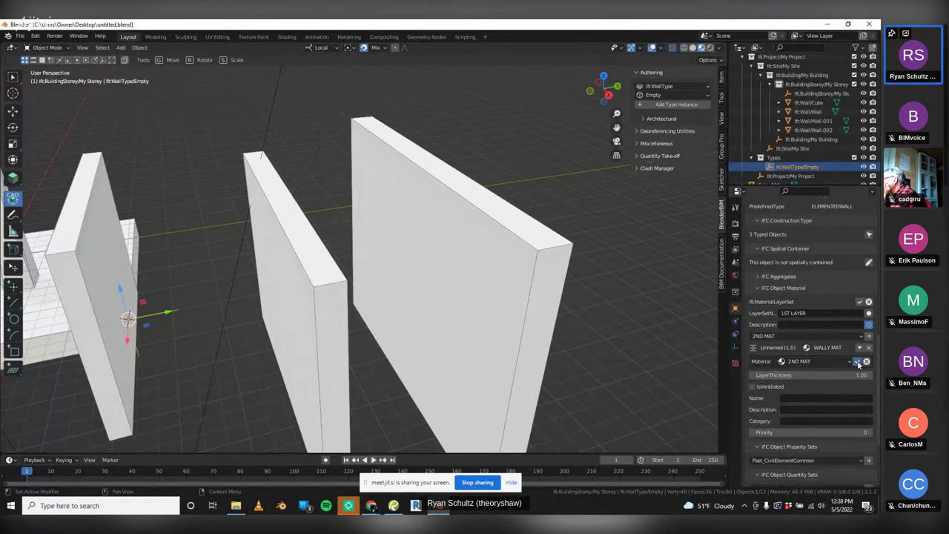
click(857, 361)
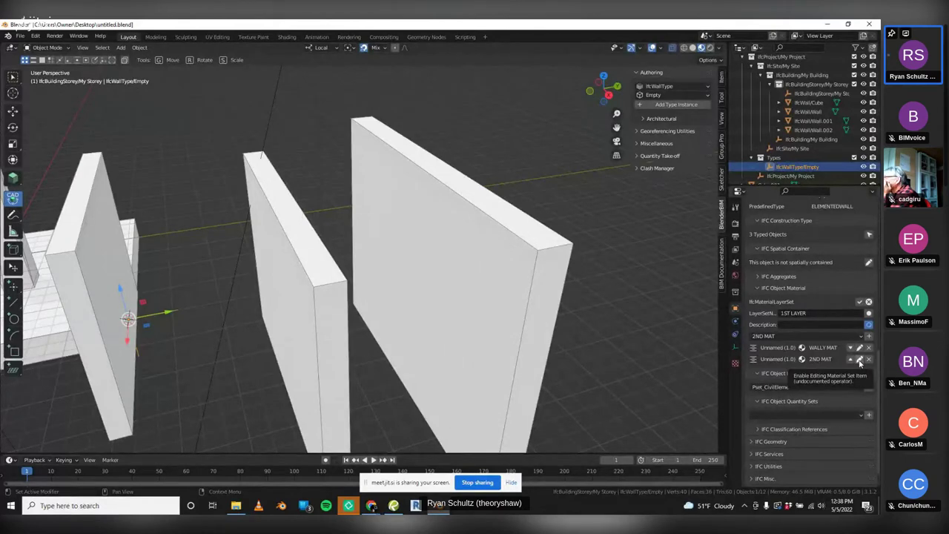
click(548, 246)
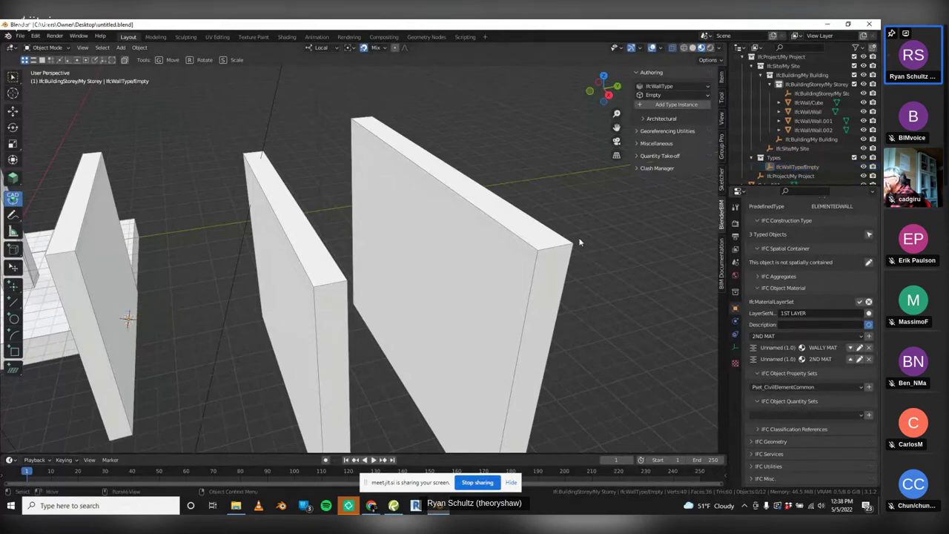
scroll(550, 246, up, 2)
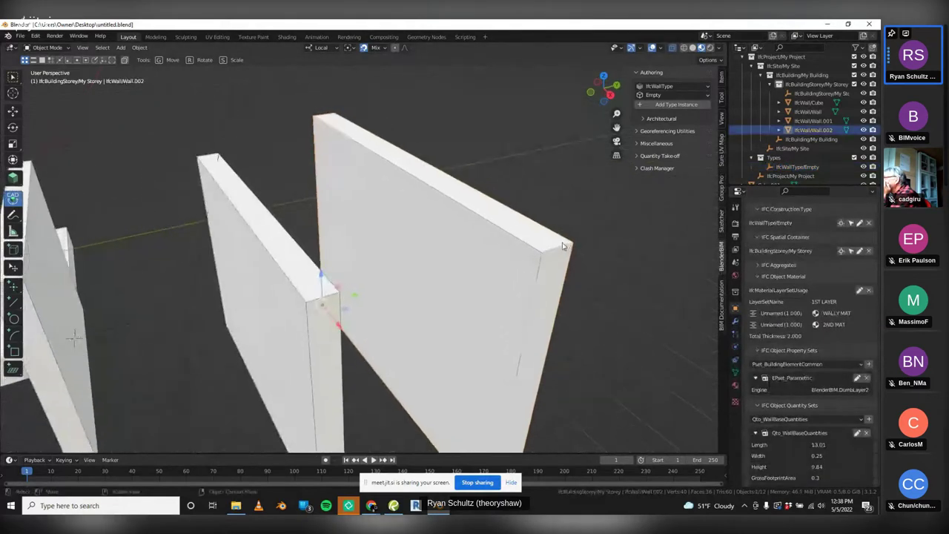
Bring up the GitHub issues page in Chrome, then minimize it to return to Blender
mouse_move(371, 504)
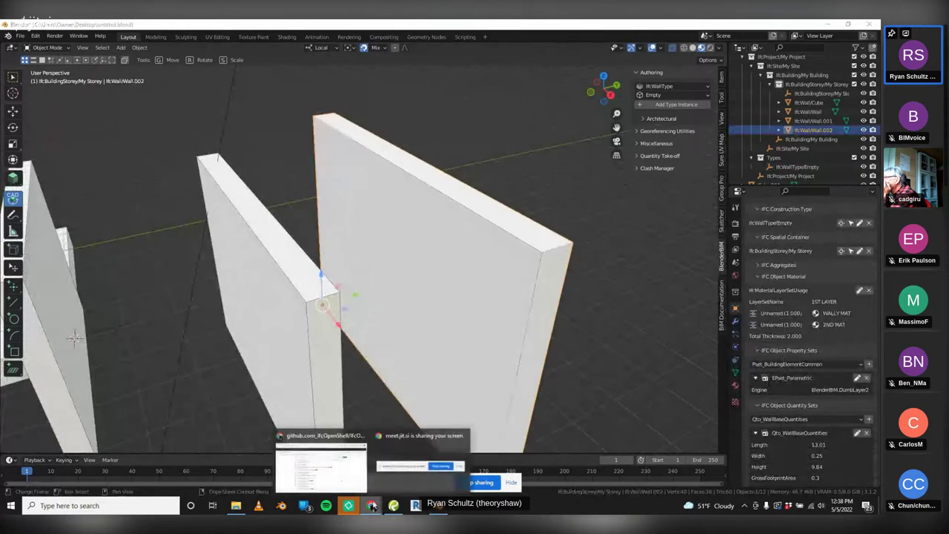
click(340, 474)
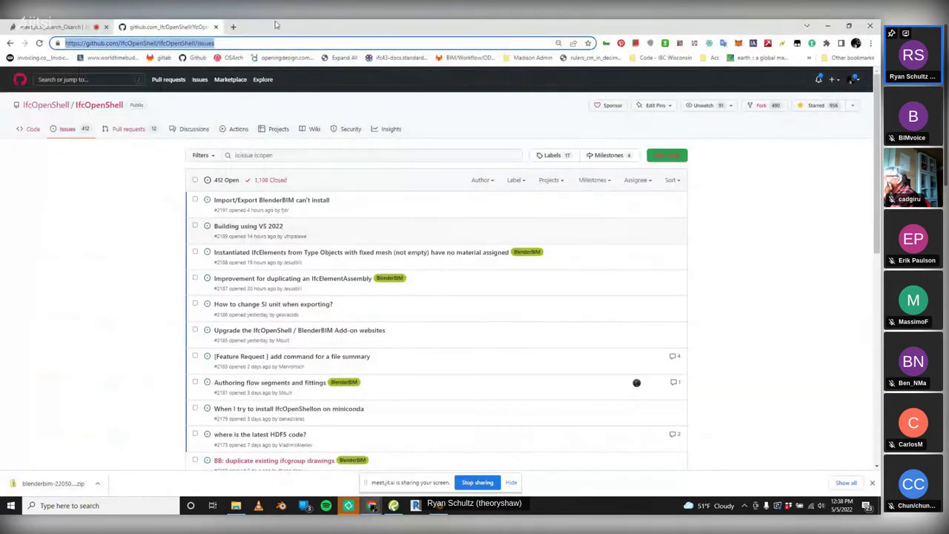
click(828, 25)
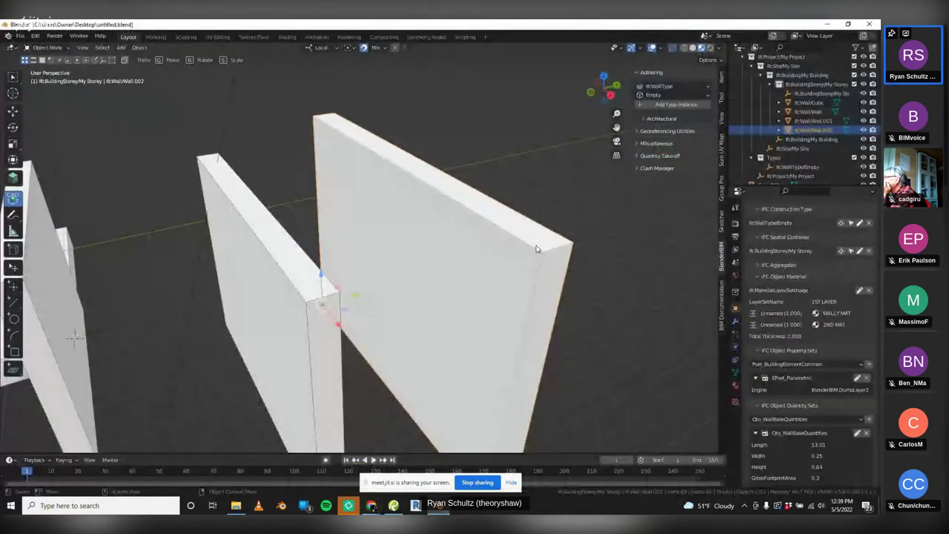
Save the Empty wall type's two-layer material set and add a fourth instance, Wall.003
click(798, 167)
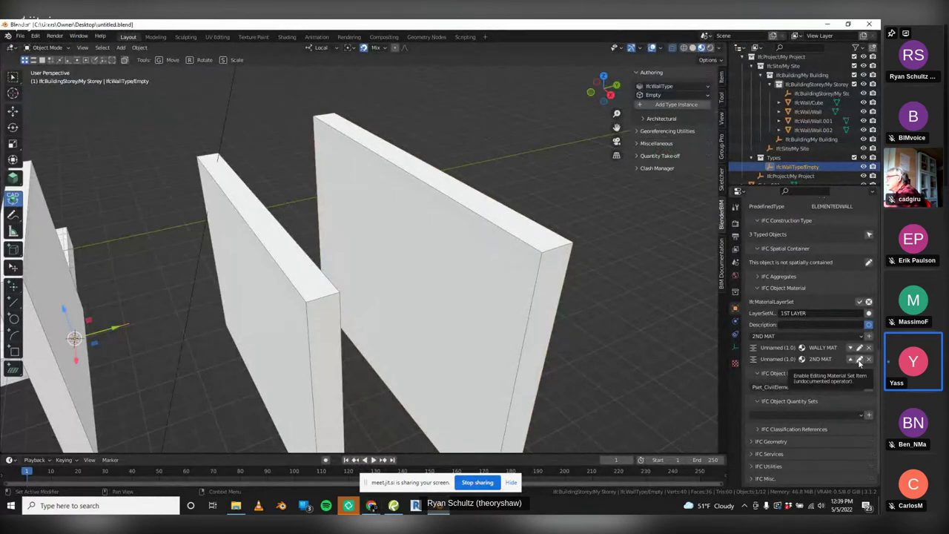
click(859, 302)
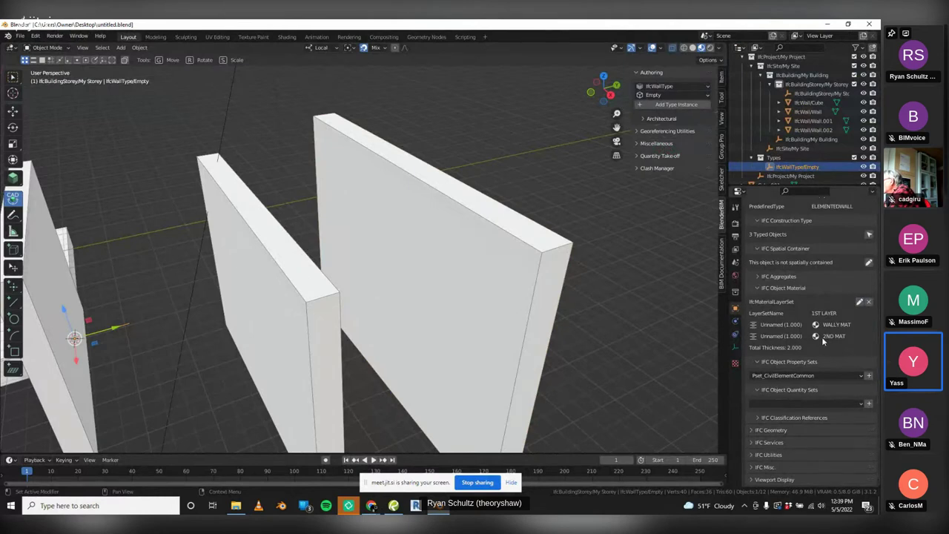
click(598, 271)
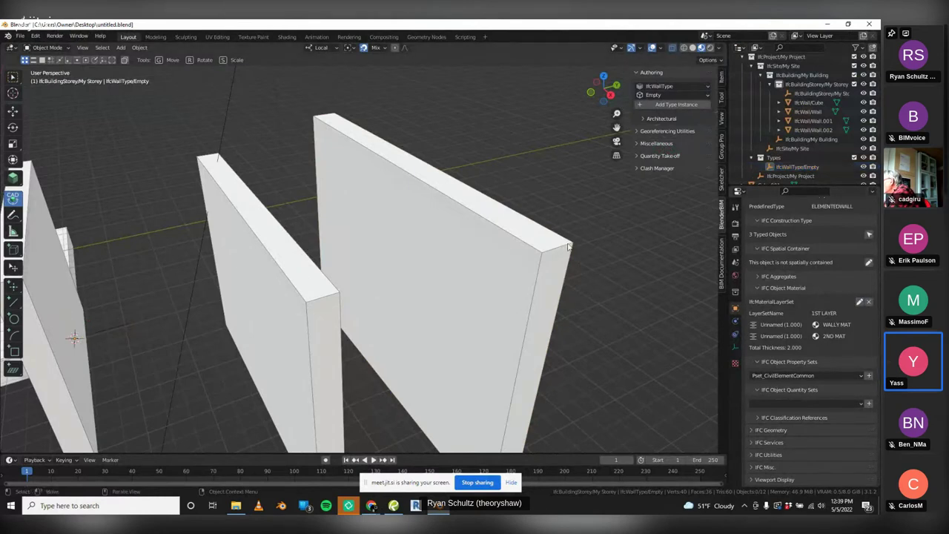
click(676, 104)
middle_drag(469, 198, 263, 305)
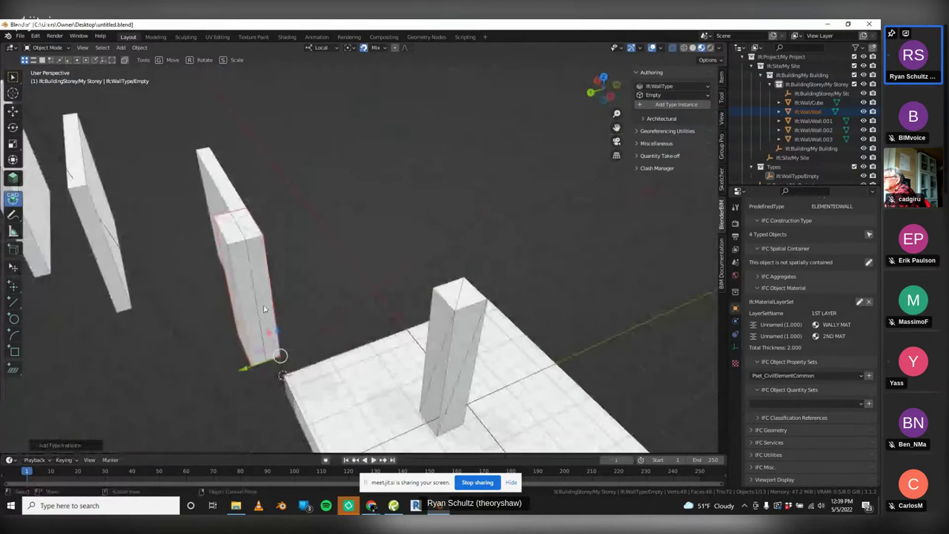
click(233, 275)
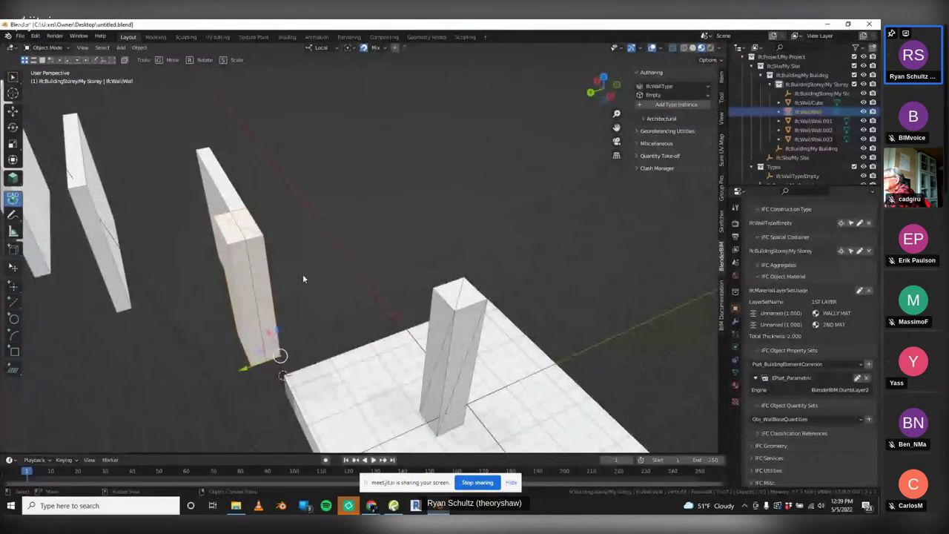
middle_drag(302, 279, 257, 269)
middle_drag(396, 275, 403, 252)
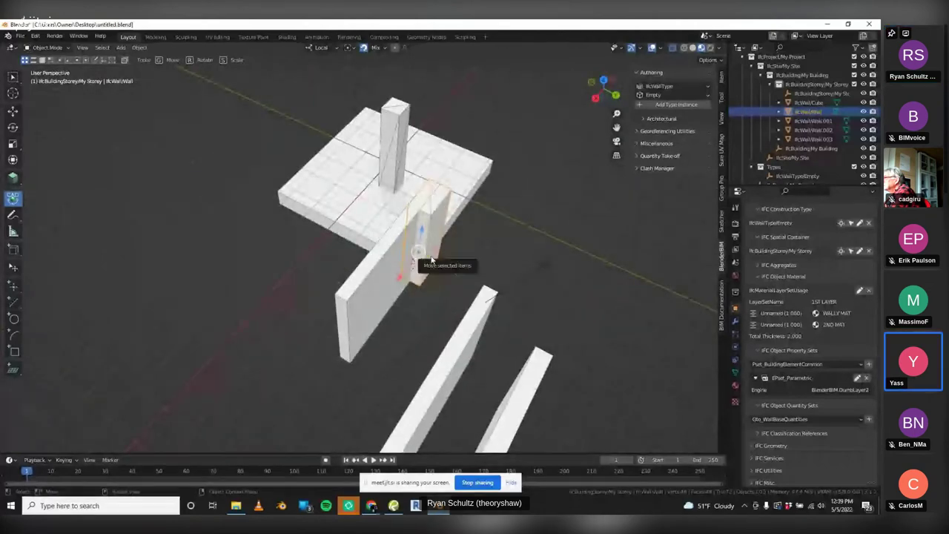
click(489, 247)
click(430, 254)
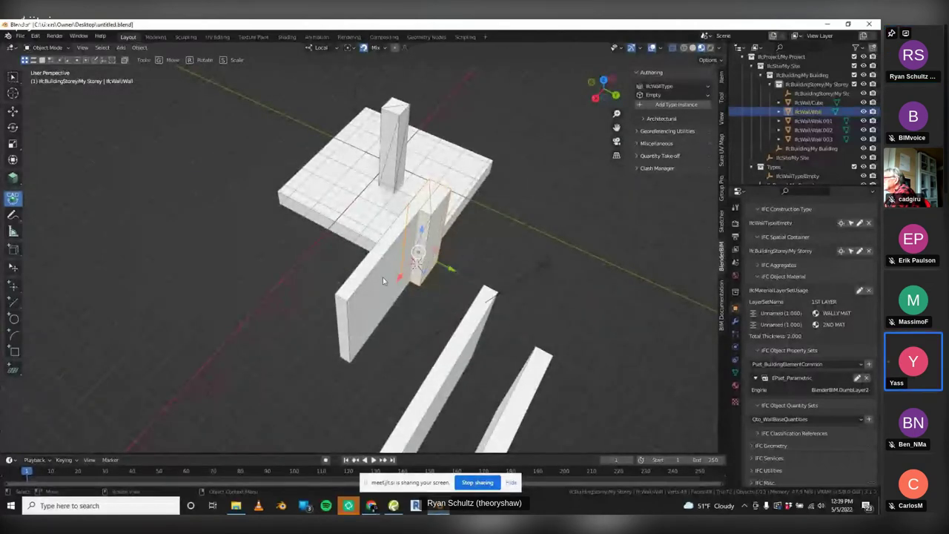
click(379, 279)
middle_drag(379, 278, 437, 273)
click(438, 272)
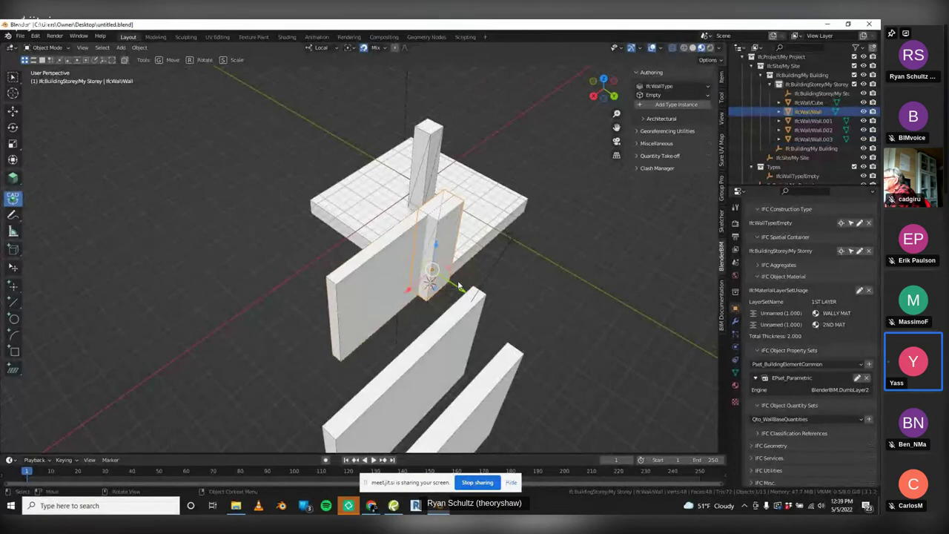
middle_drag(459, 285, 588, 289)
click(593, 291)
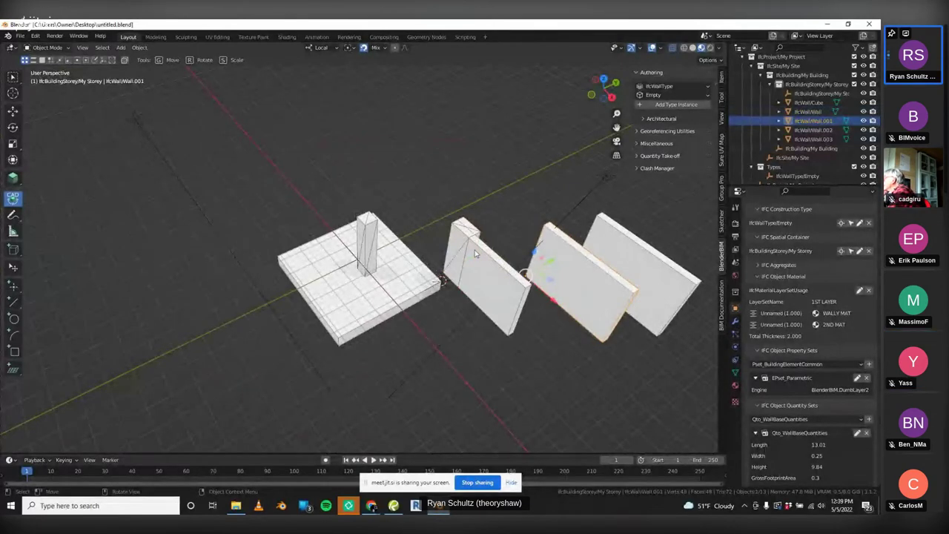
Select the walls in turn to check Wall.002's material layers
click(494, 272)
click(578, 279)
click(636, 268)
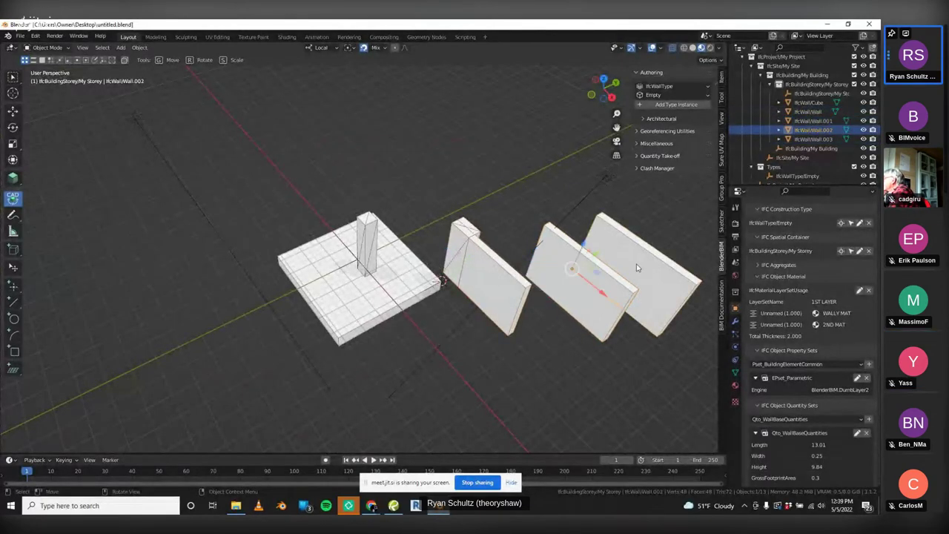
Thicken the Empty wall type's WALLY MAT layer and view the thicker walls
click(796, 175)
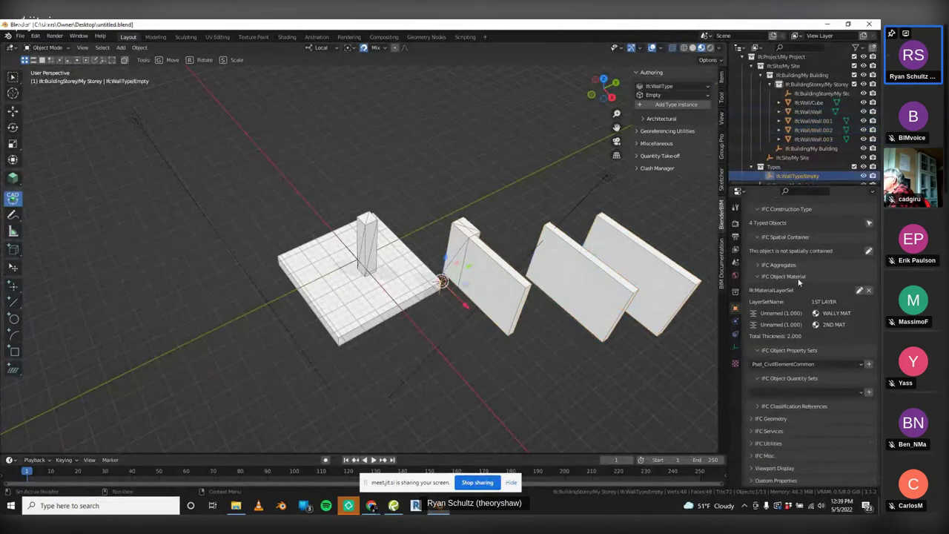
click(859, 290)
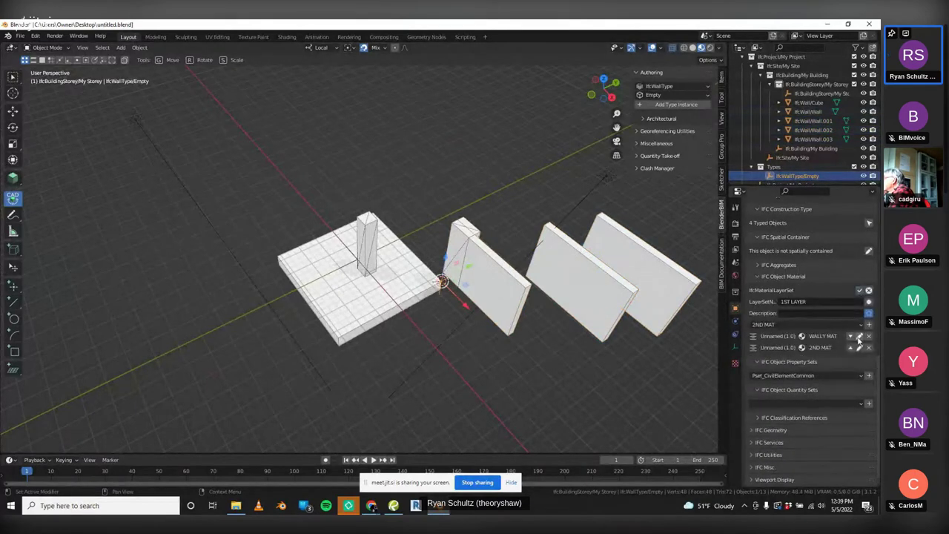
click(858, 338)
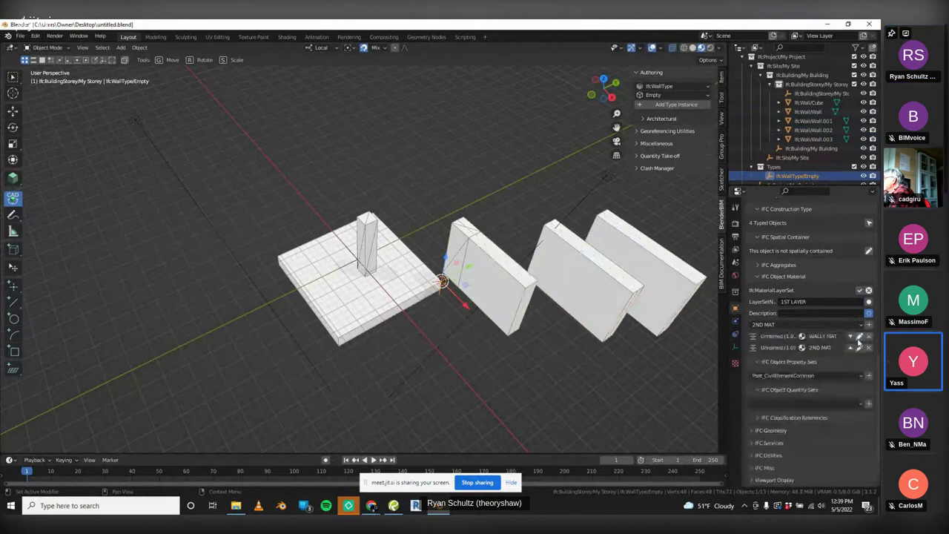
middle_drag(593, 345, 583, 335)
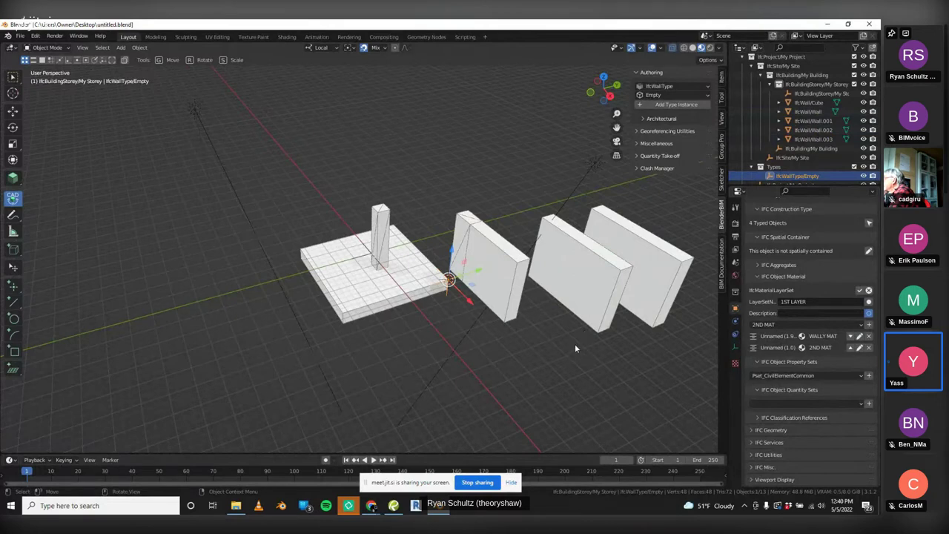
middle_drag(575, 343, 624, 338)
middle_drag(556, 361, 577, 344)
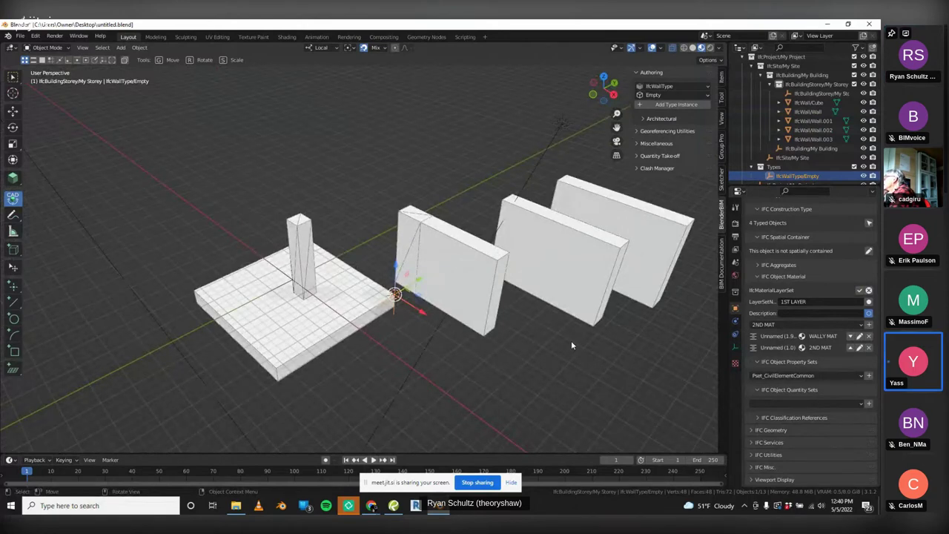
click(441, 292)
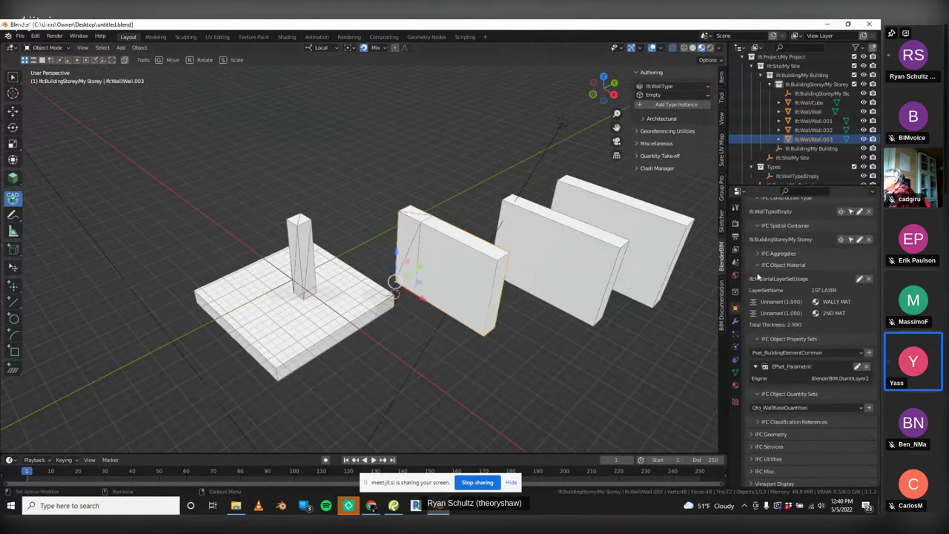
scroll(799, 320, down, 2)
scroll(802, 315, up, 4)
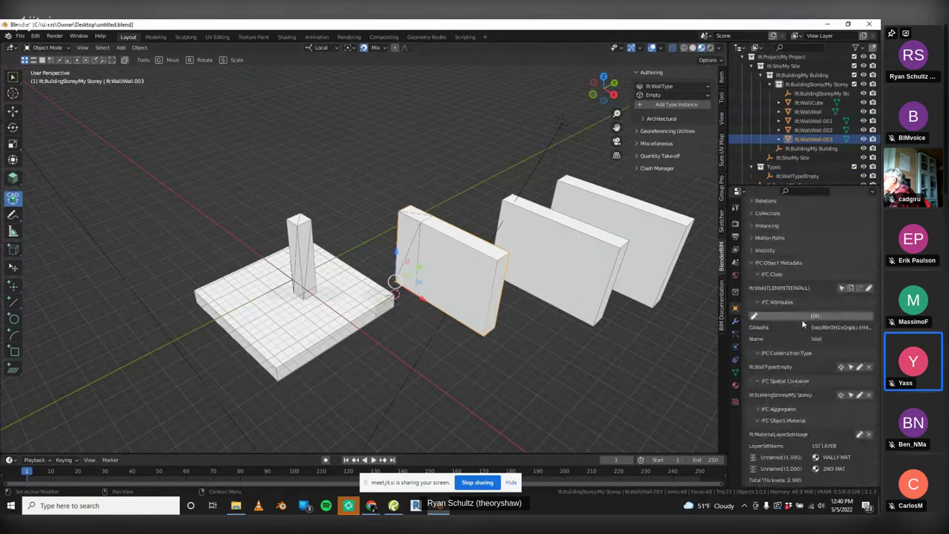
click(591, 282)
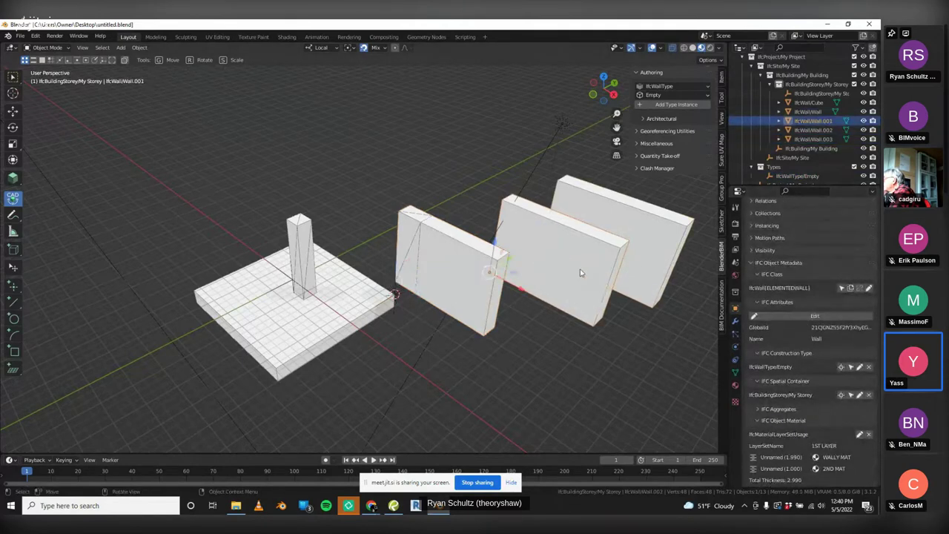
click(487, 274)
click(576, 267)
click(663, 245)
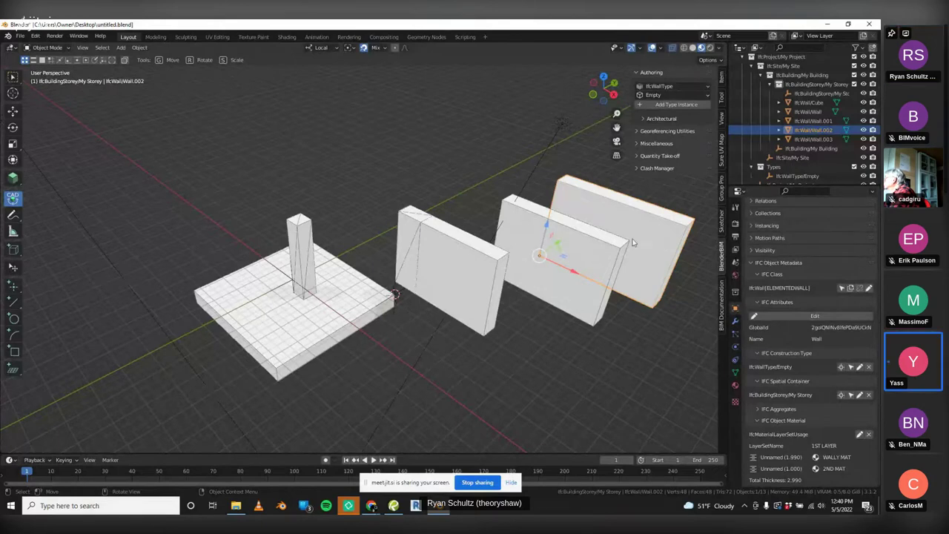
middle_drag(583, 367, 474, 343)
scroll(538, 363, down, 3)
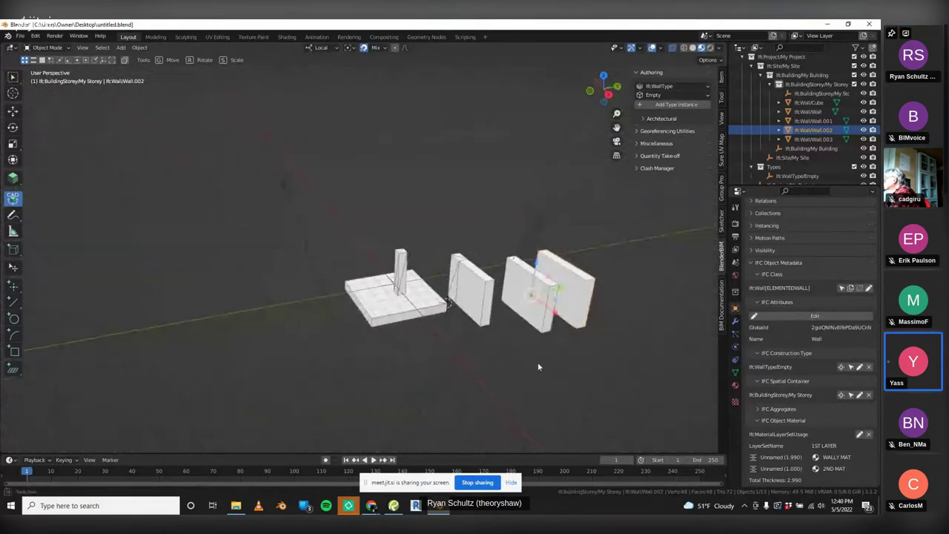
scroll(531, 344, up, 2)
middle_drag(539, 354, 559, 376)
scroll(556, 376, up, 3)
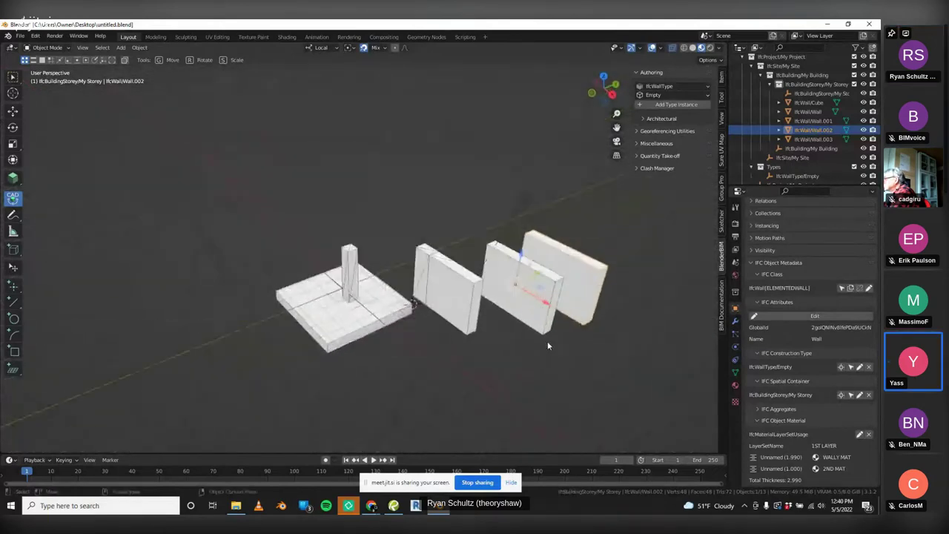
middle_drag(492, 338, 503, 331)
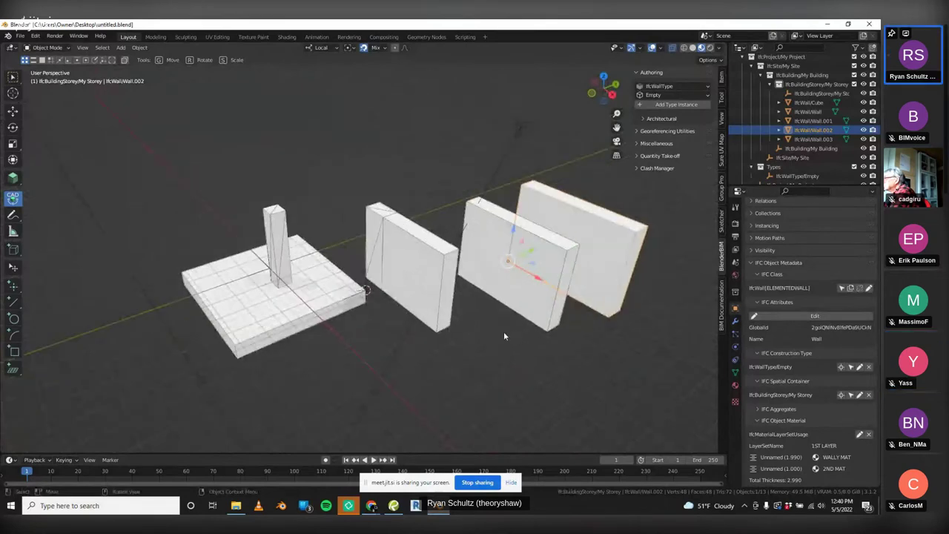
scroll(504, 331, up, 2)
click(410, 276)
middle_drag(465, 300, 510, 298)
scroll(371, 295, up, 2)
scroll(541, 313, down, 2)
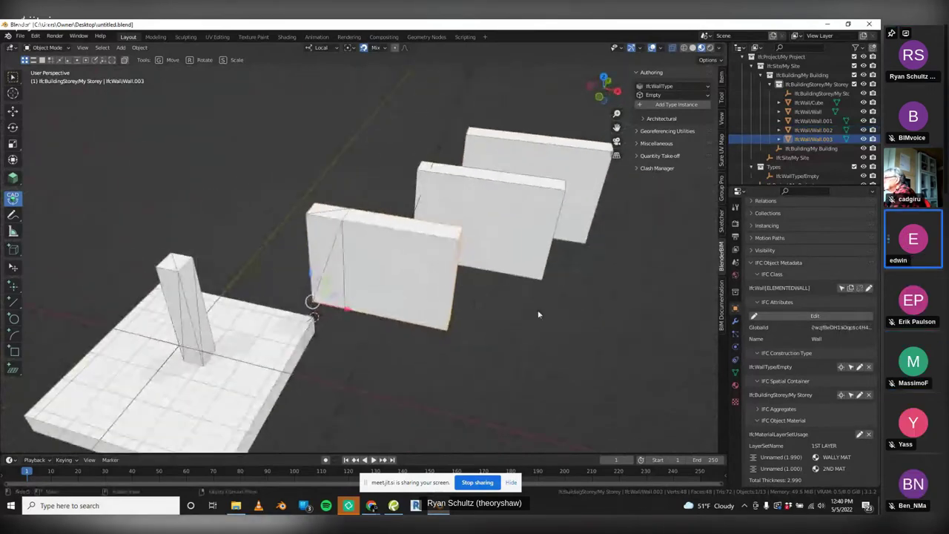
scroll(531, 312, down, 2)
middle_drag(544, 330, 523, 327)
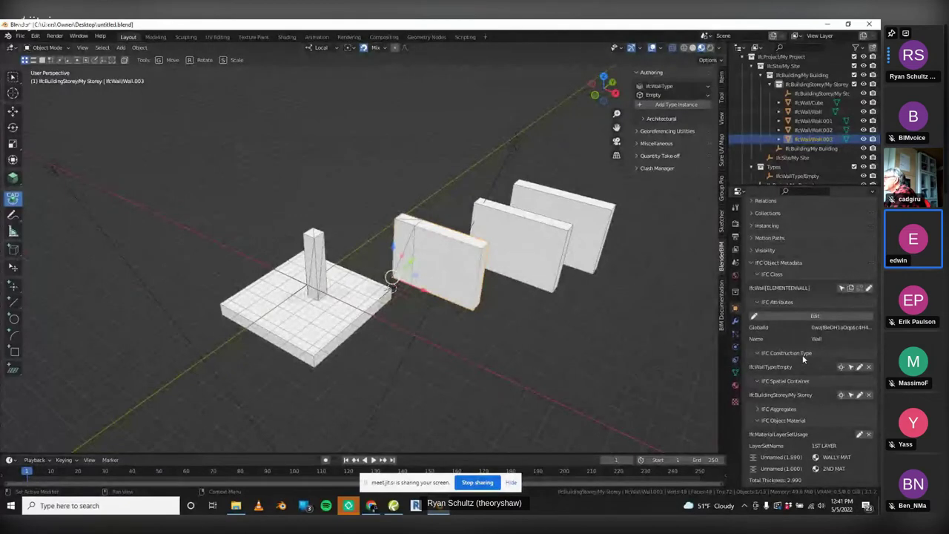
click(850, 366)
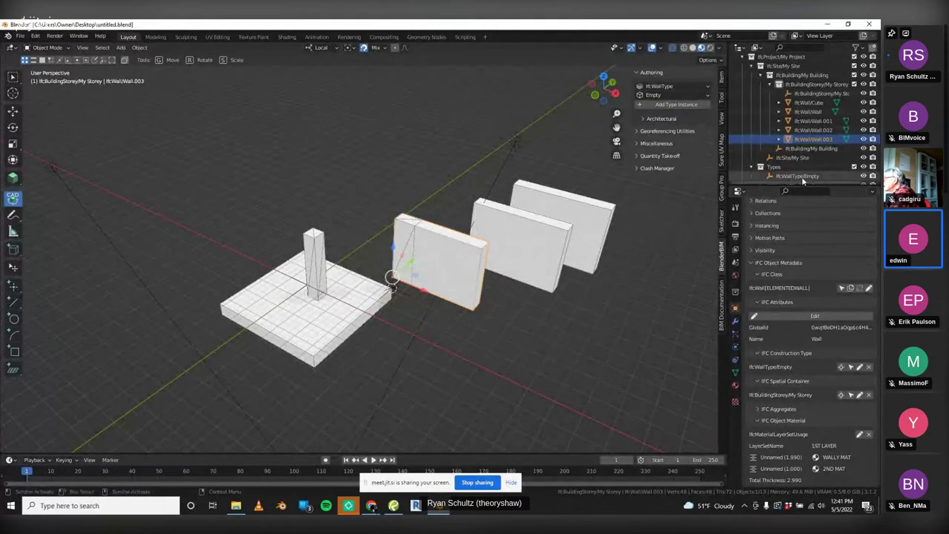
scroll(775, 352, down, 4)
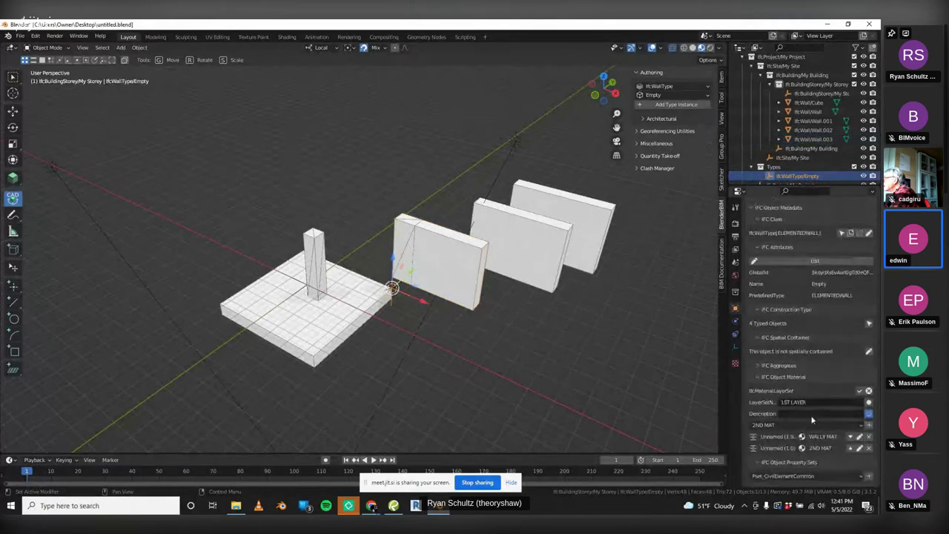
click(857, 420)
click(849, 433)
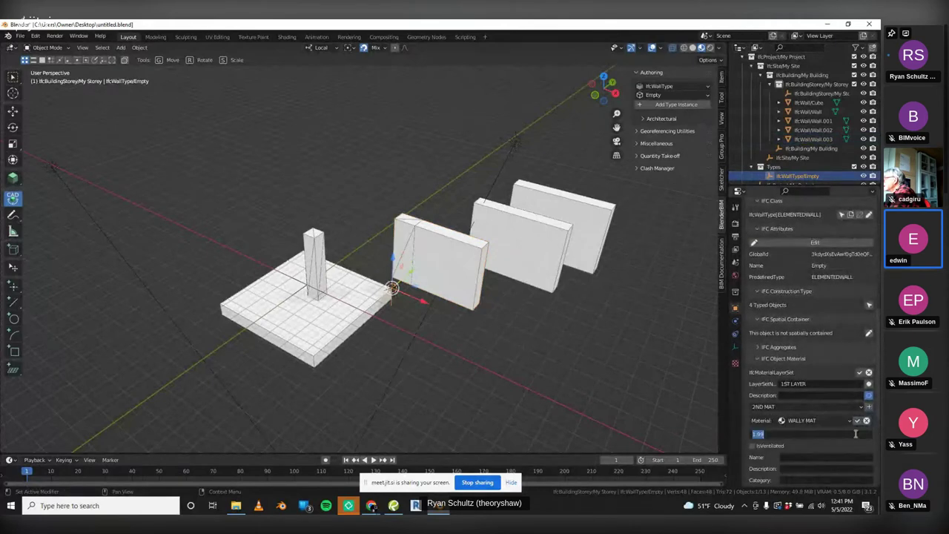
text(1)
key(Return)
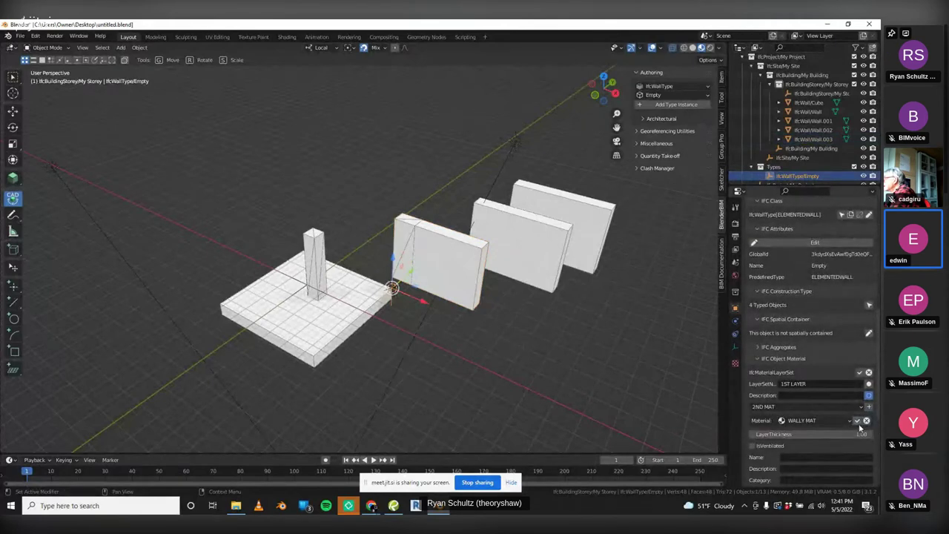
click(858, 420)
middle_drag(645, 293, 635, 214)
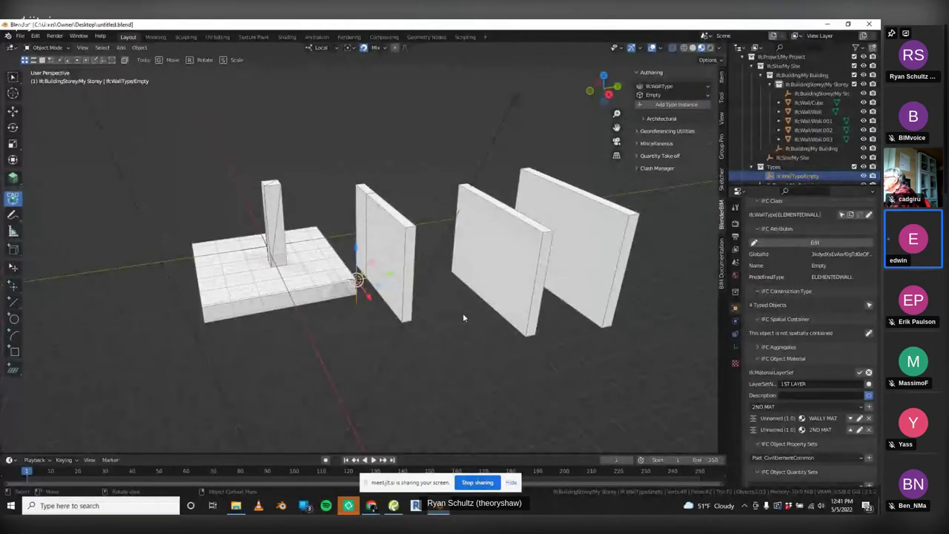
middle_drag(462, 317, 472, 318)
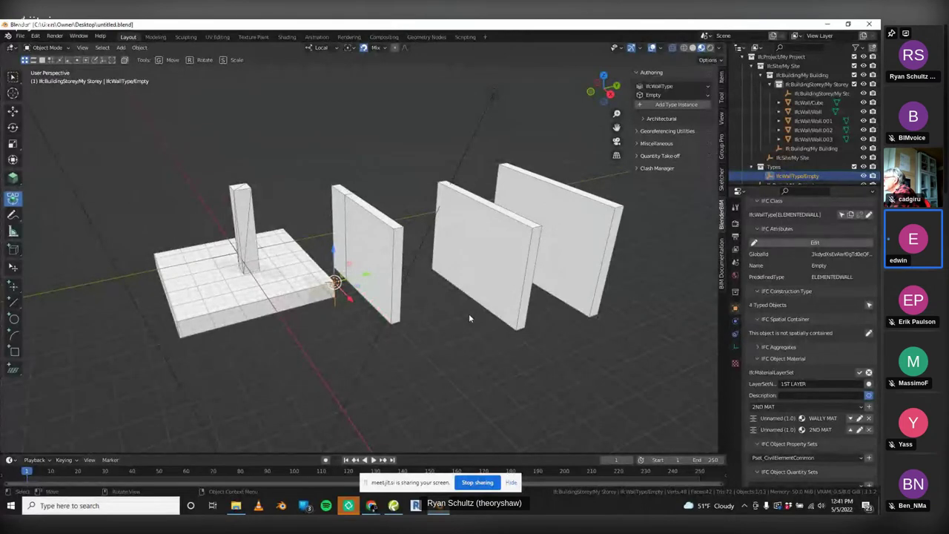
Select the nearest freestanding wall and make a first edit to its WALLY MAT layer thickness
click(410, 192)
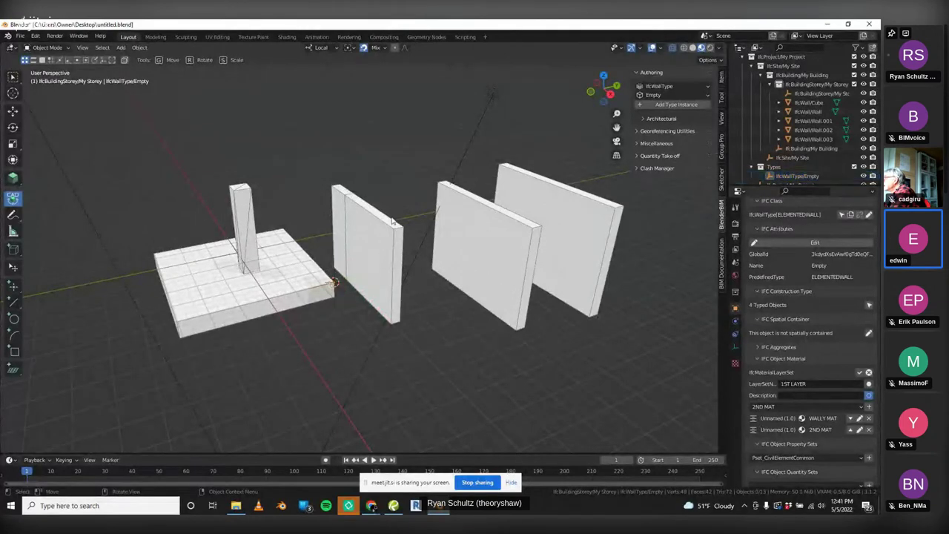
click(386, 232)
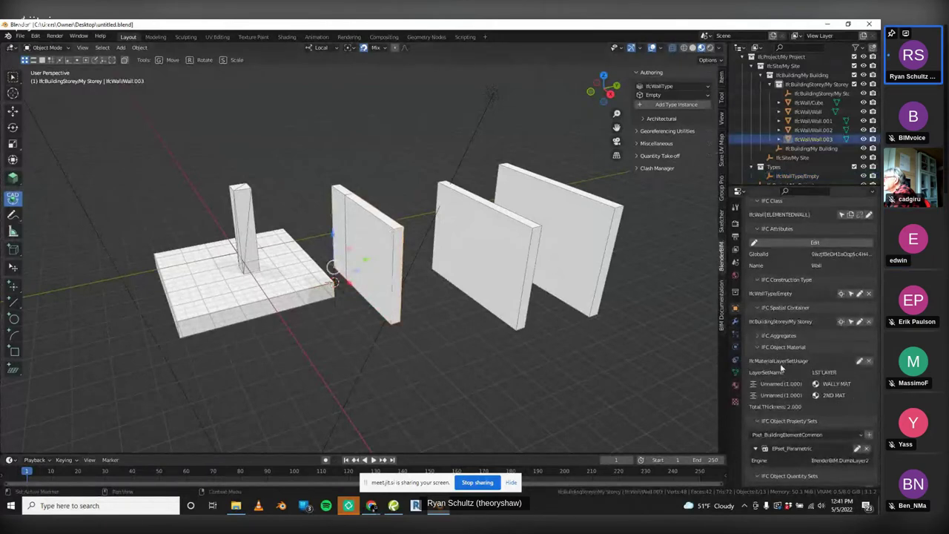
click(859, 361)
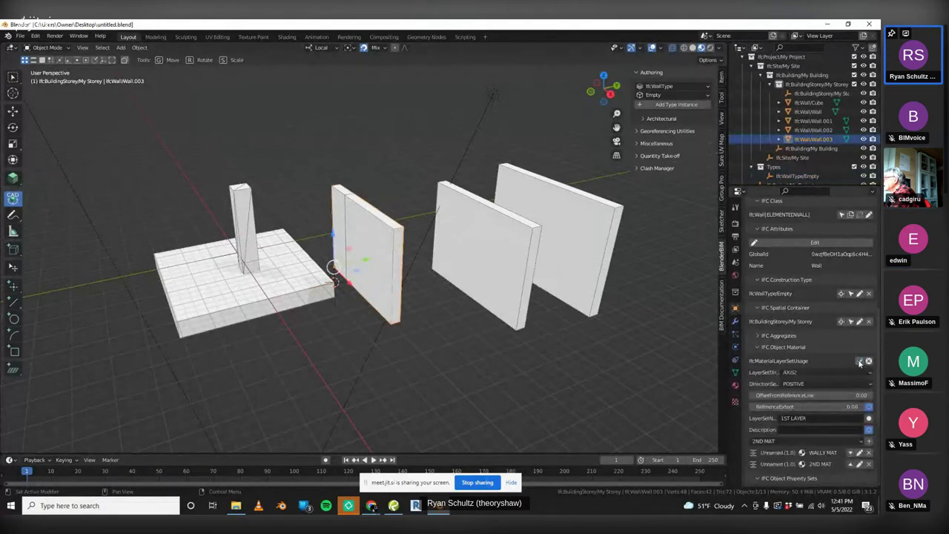
click(859, 452)
click(848, 469)
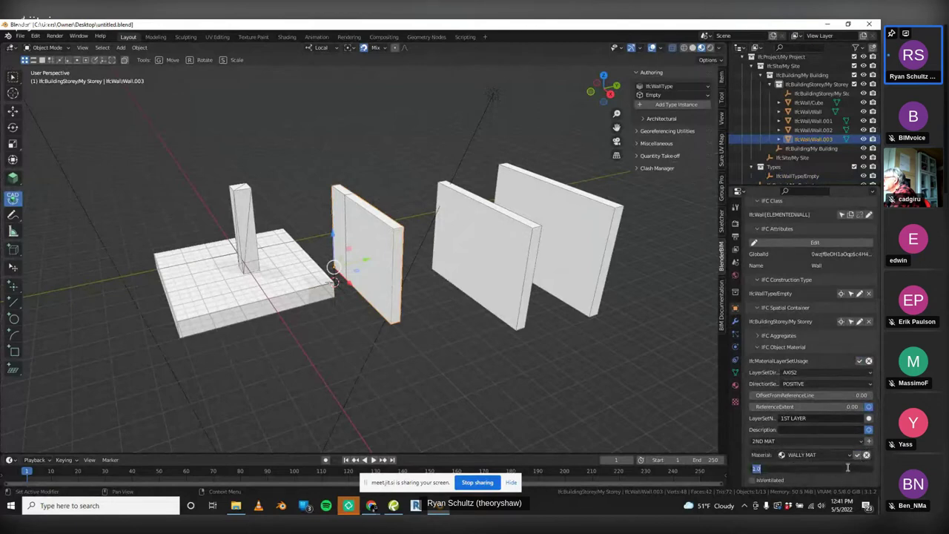
text(1)
key(Return)
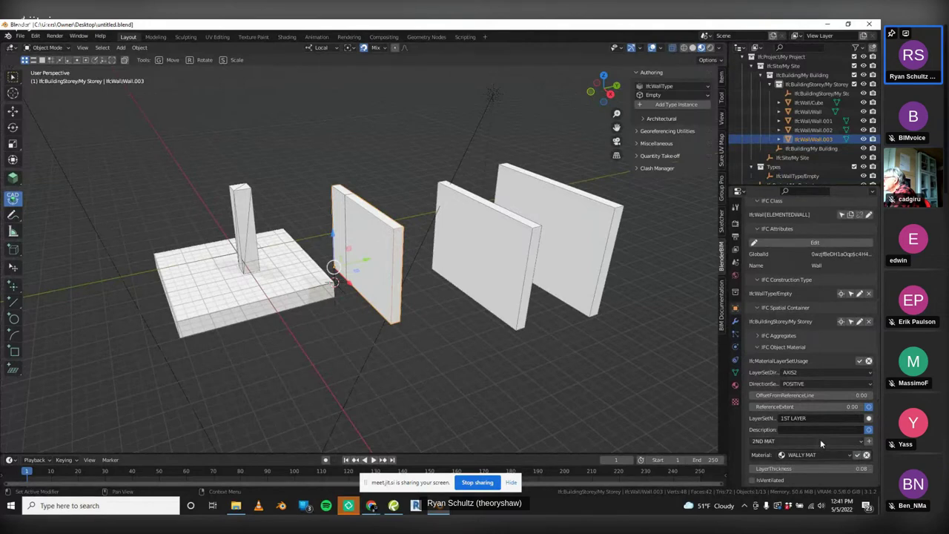
click(857, 455)
middle_drag(585, 359, 483, 252)
key(KP_Decimal)
scroll(580, 242, up, 3)
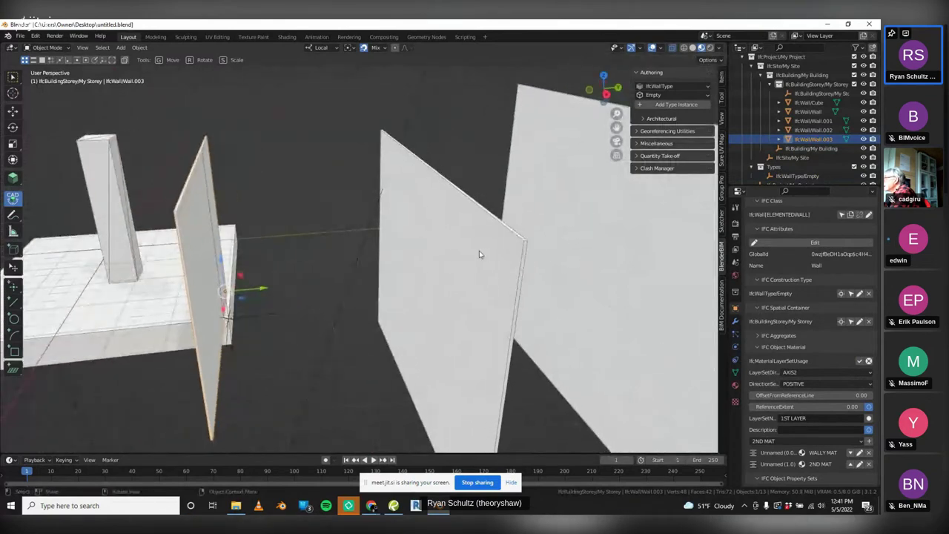
Set the WALLY MAT layer thickness to 8 (6+2) and confirm the layer set
click(859, 452)
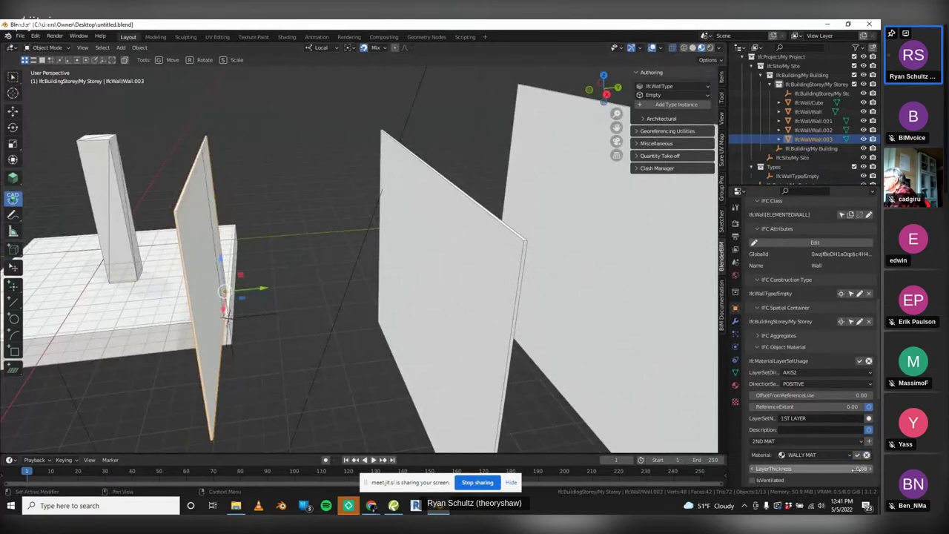
scroll(856, 467, down, 1)
click(845, 450)
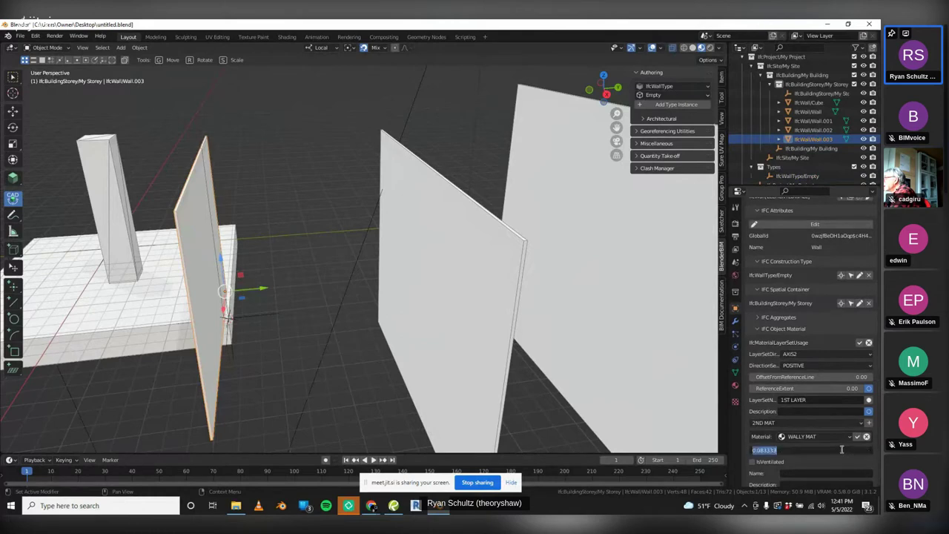
text(6+2)
key(Return)
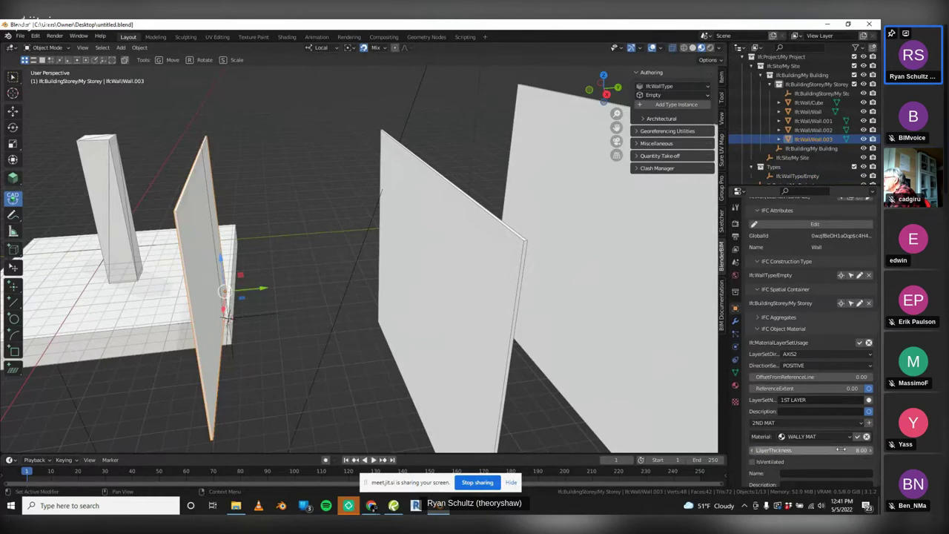
click(858, 436)
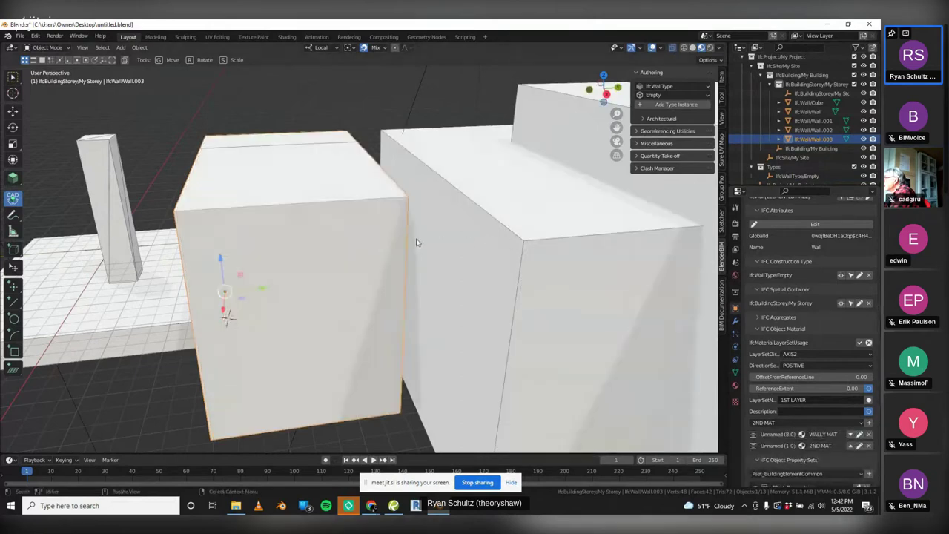
scroll(434, 245, down, 3)
middle_drag(434, 245, 483, 242)
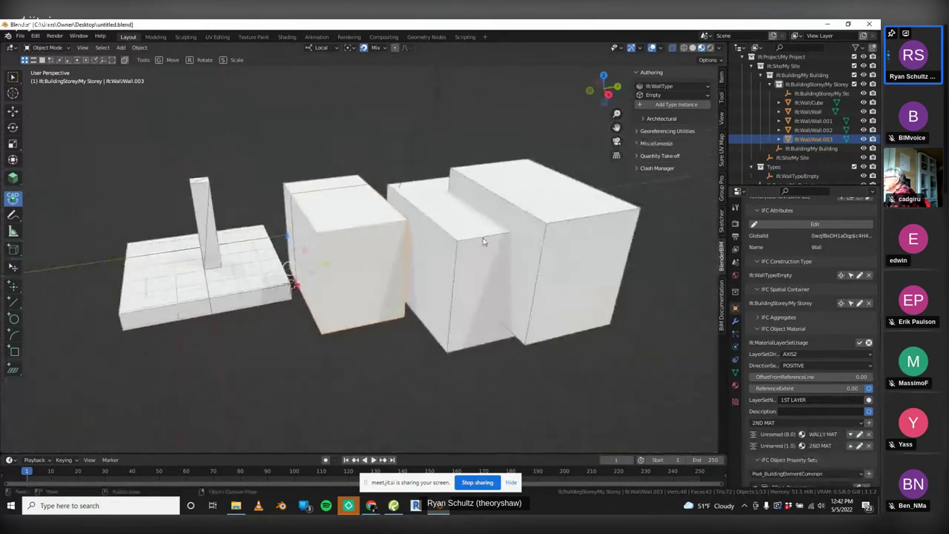
middle_drag(527, 198, 450, 206)
click(552, 209)
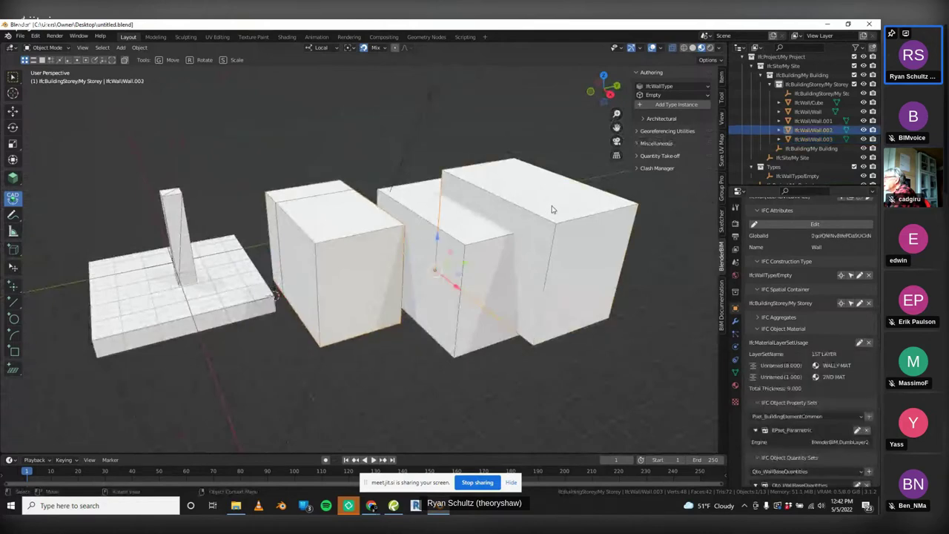
scroll(566, 271, down, 2)
middle_drag(553, 207, 583, 264)
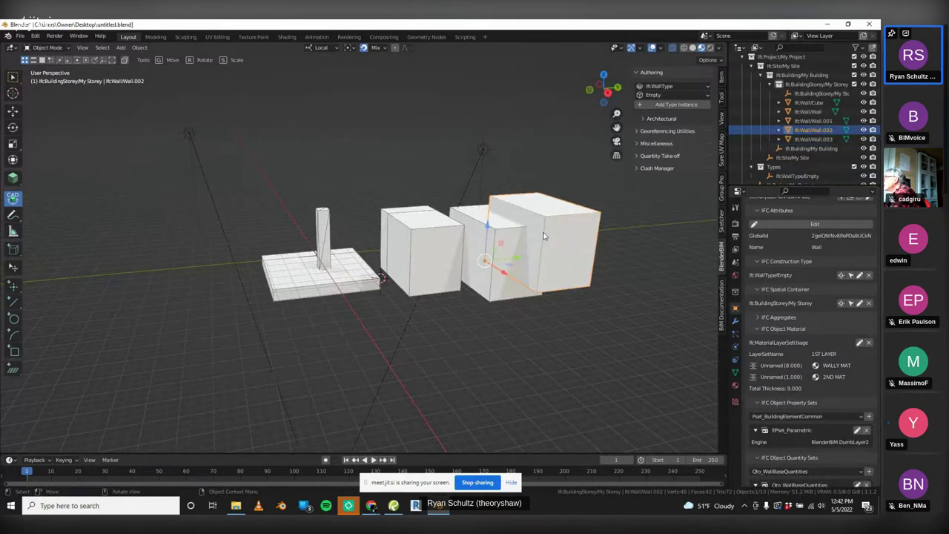
mouse_move(527, 199)
middle_down()
mouse_move(533, 190)
mouse_move(538, 203)
middle_up()
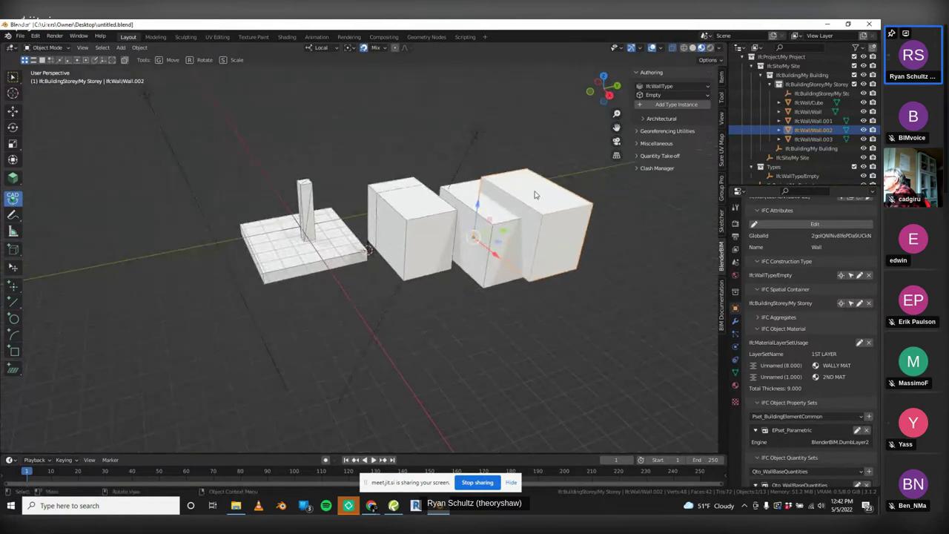
middle_drag(523, 190, 518, 209)
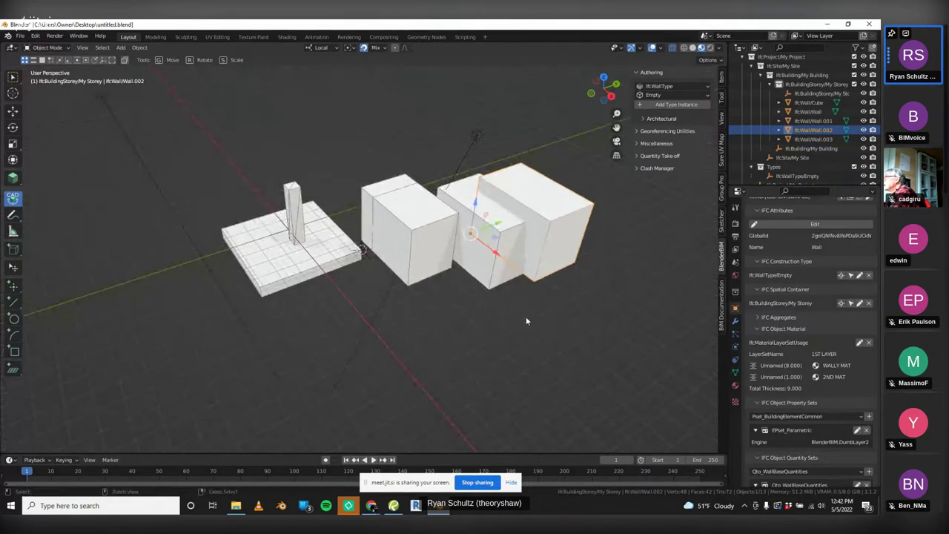
scroll(840, 393, down, 2)
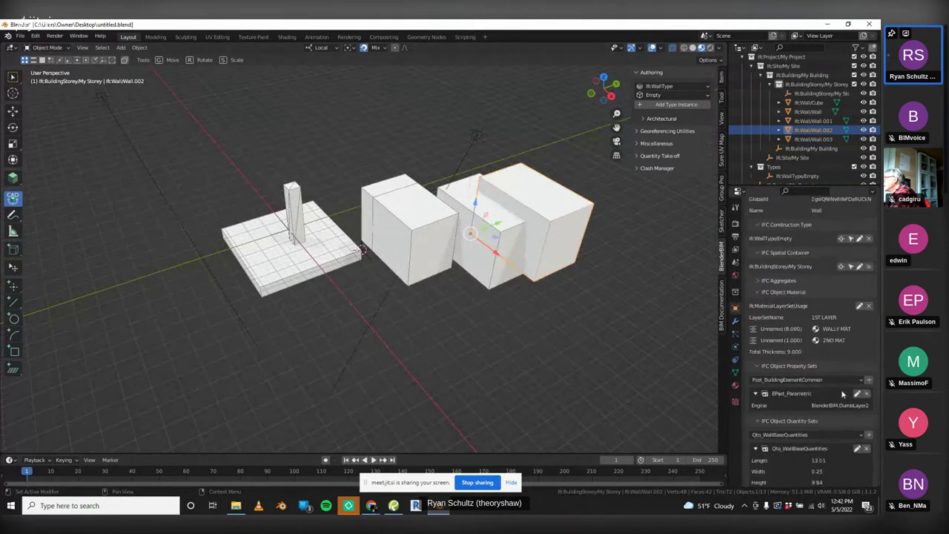
Set Wall.002's WALLY MAT layer thickness to 0.3 and confirm, thinning the walls
click(859, 306)
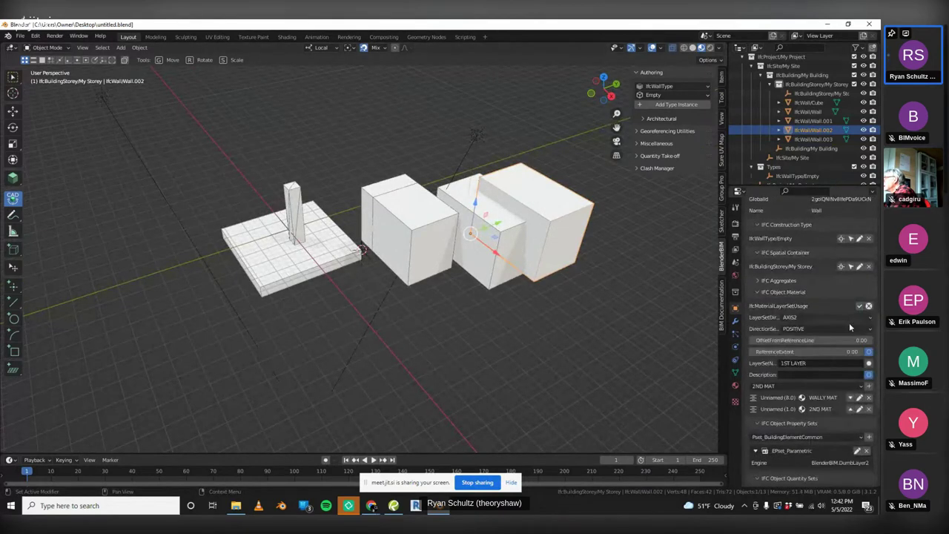
click(859, 398)
click(856, 415)
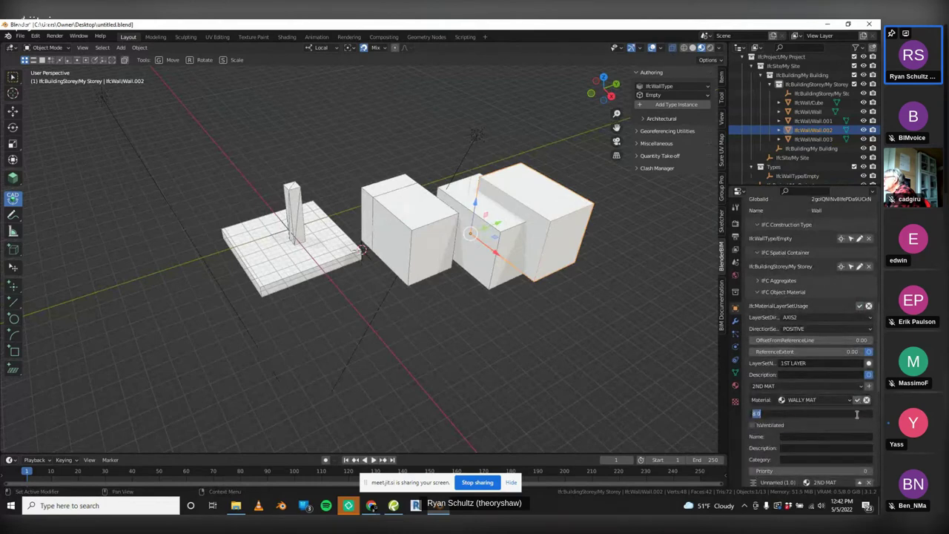
text(0.3)
key(Return)
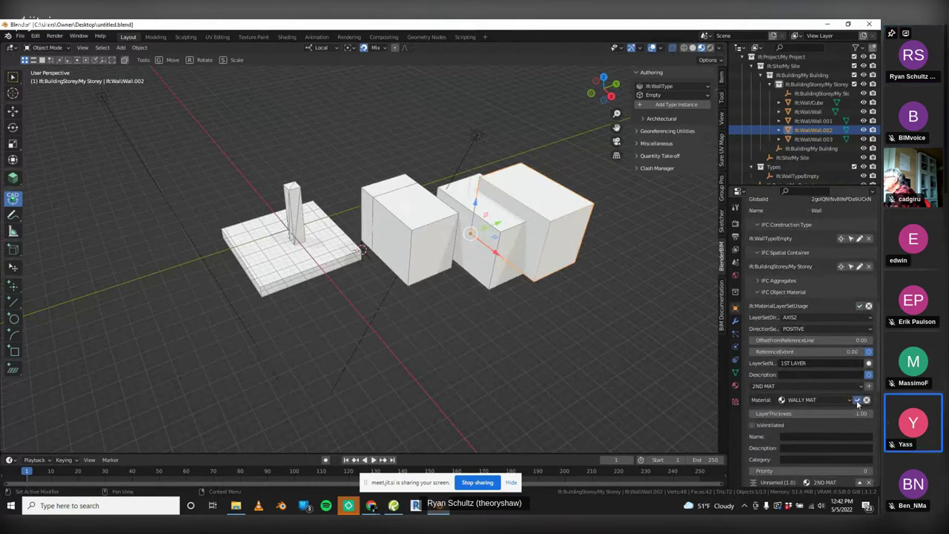
click(857, 400)
middle_drag(504, 278, 577, 293)
Delete two of the freestanding walls and switch to the top orthographic view
click(579, 293)
click(521, 283)
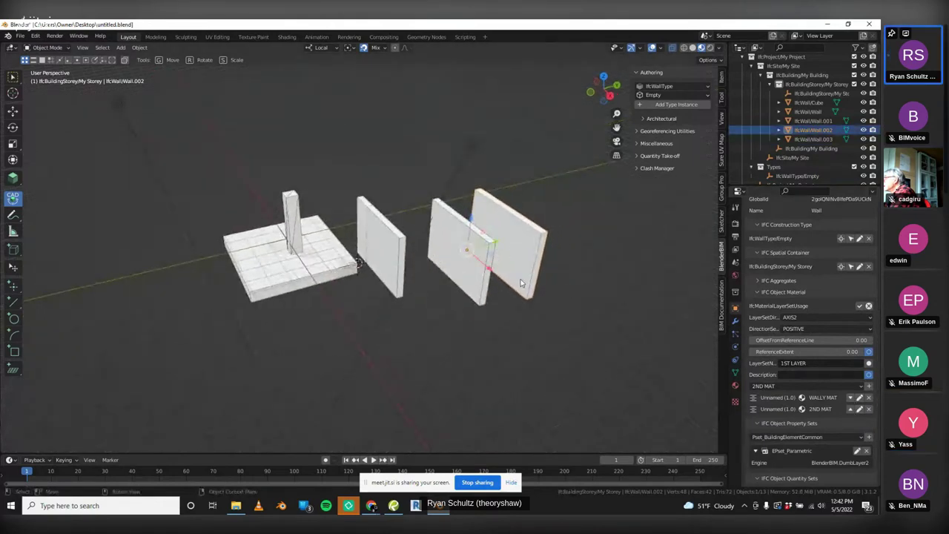
middle_drag(521, 283, 497, 289)
click(488, 290)
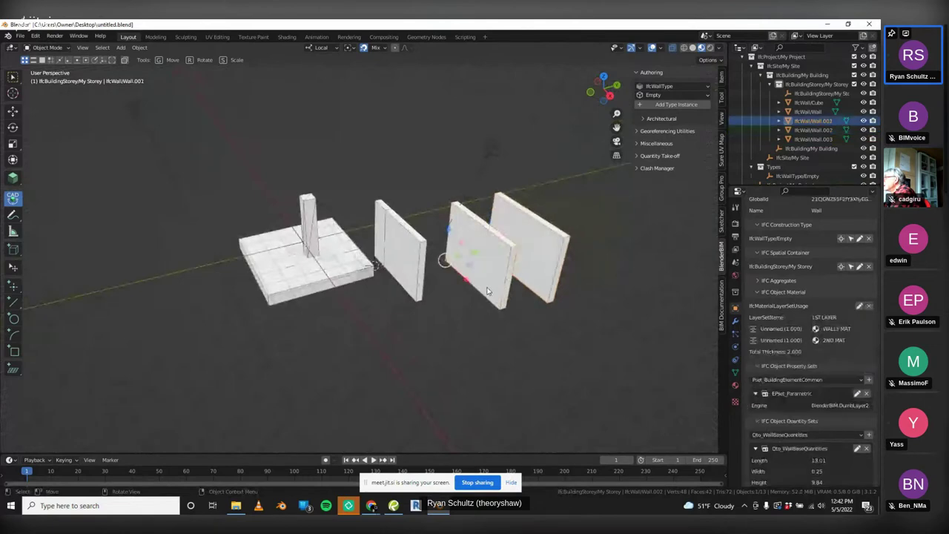
key(Delete)
click(544, 280)
key(Delete)
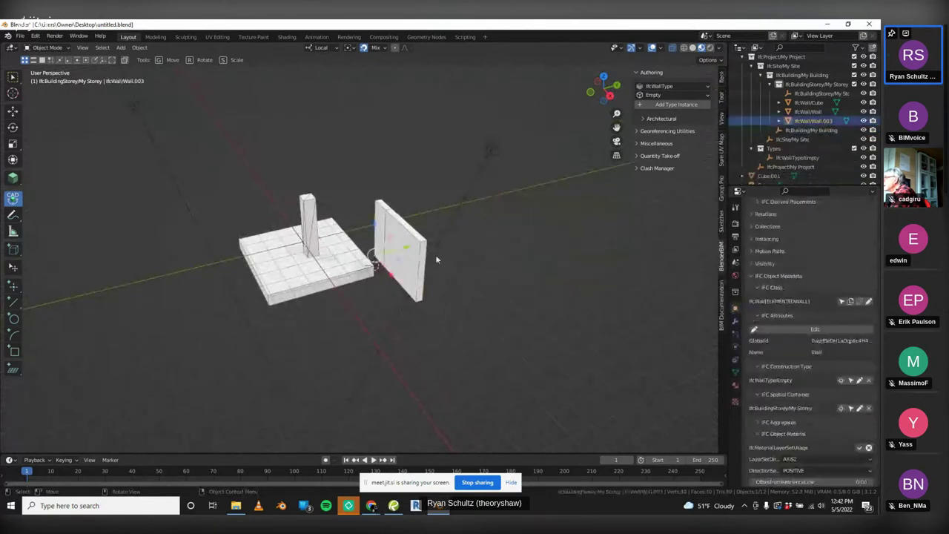
scroll(444, 260, down, 3)
middle_drag(471, 278, 509, 301)
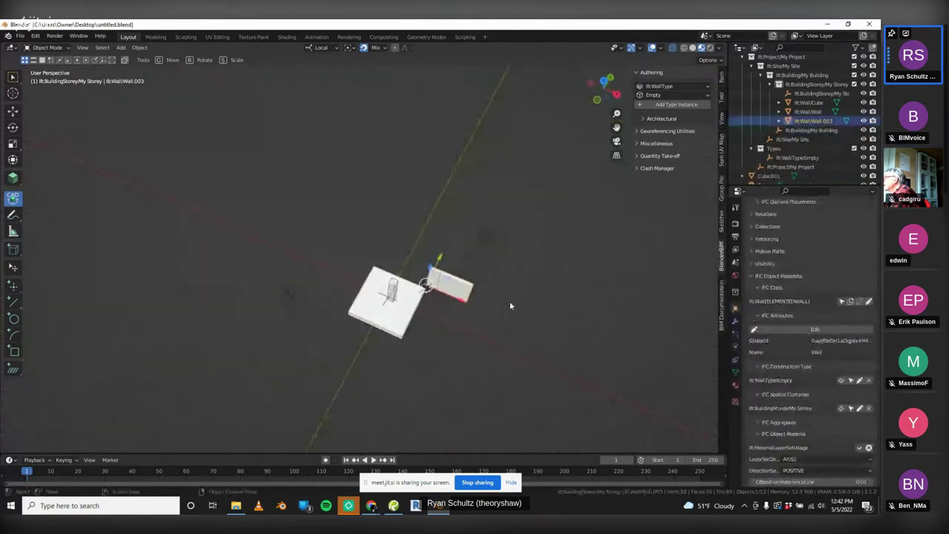
click(606, 84)
scroll(458, 241, up, 3)
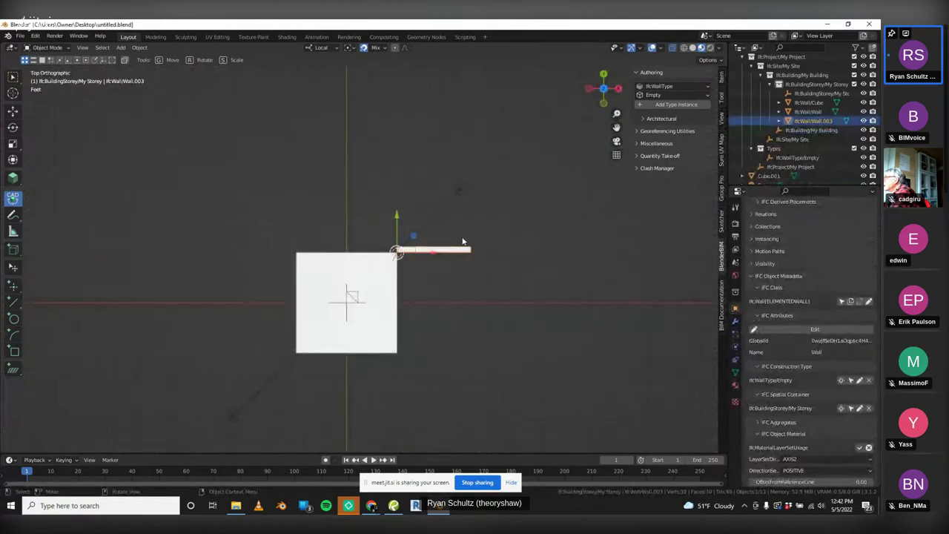
Duplicate the remaining wall below-right of the slab and rotate the copy 90 degrees
key(shift+d)
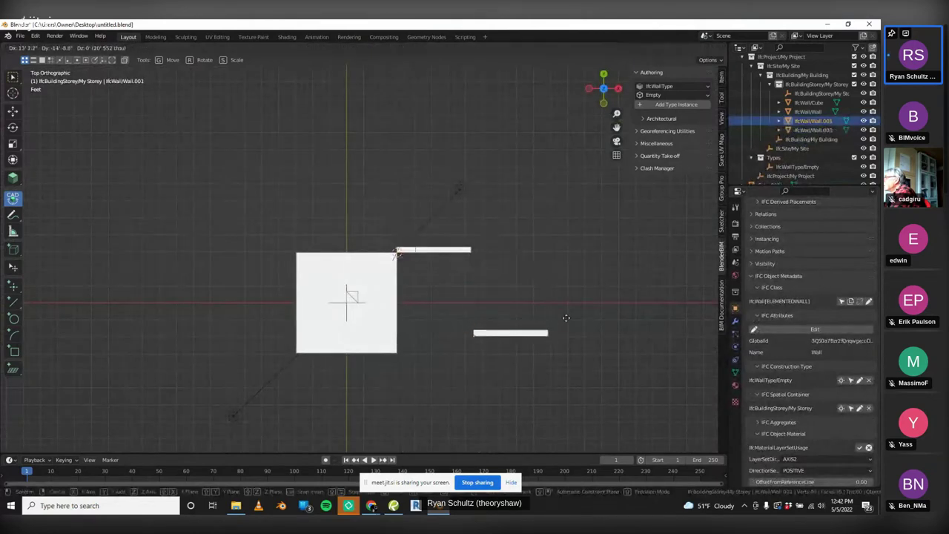
click(578, 314)
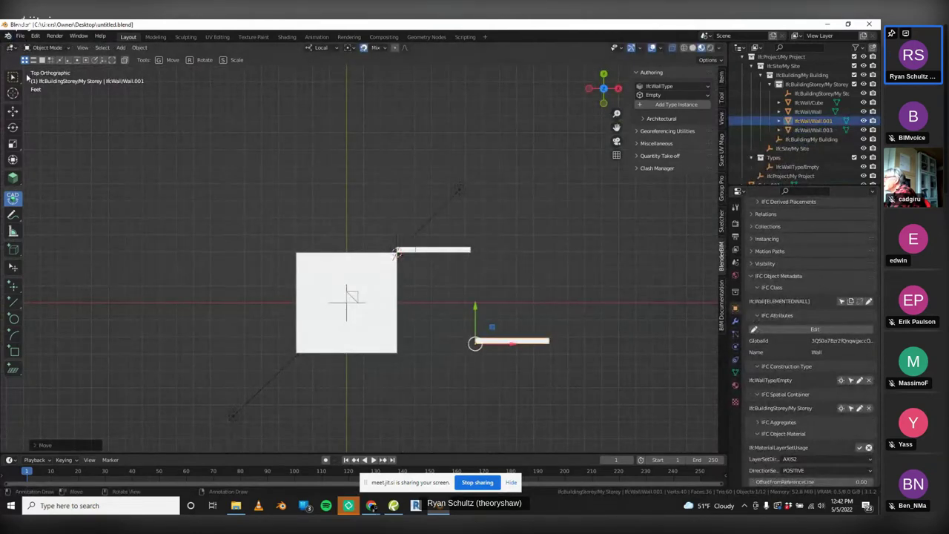
key(w)
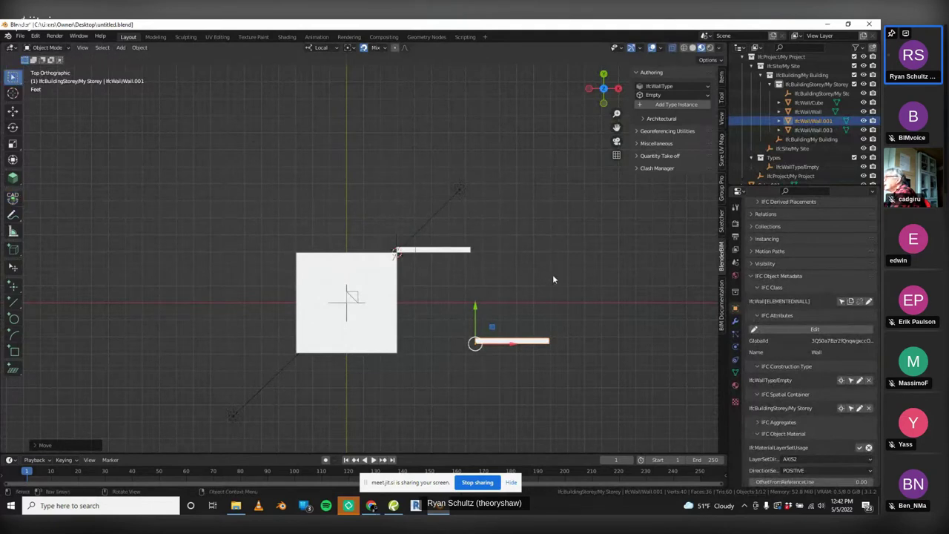
key(r)
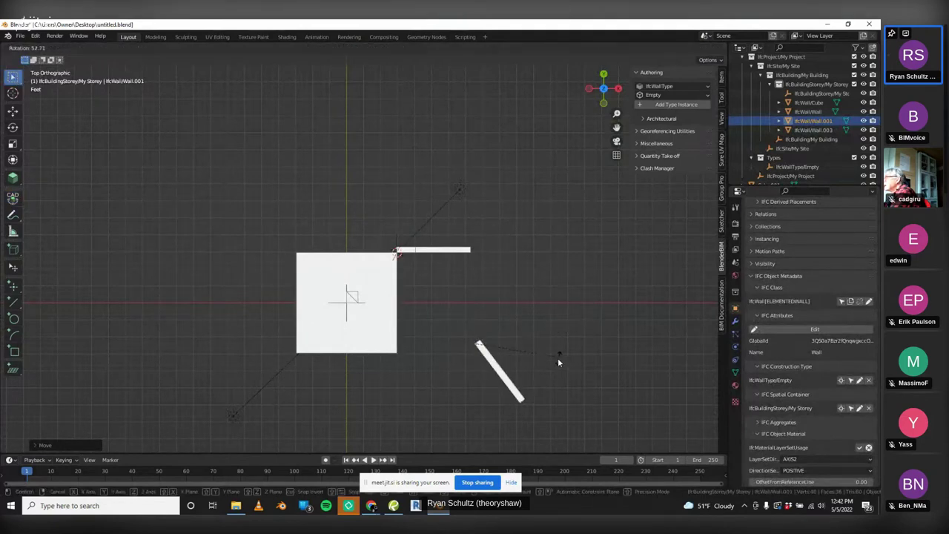
text(90)
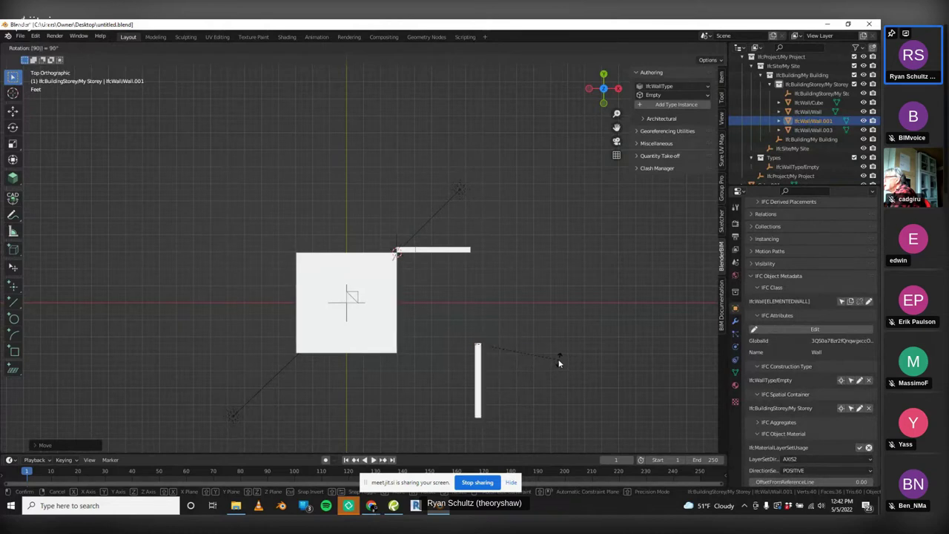
key(Return)
middle_drag(531, 318, 570, 227)
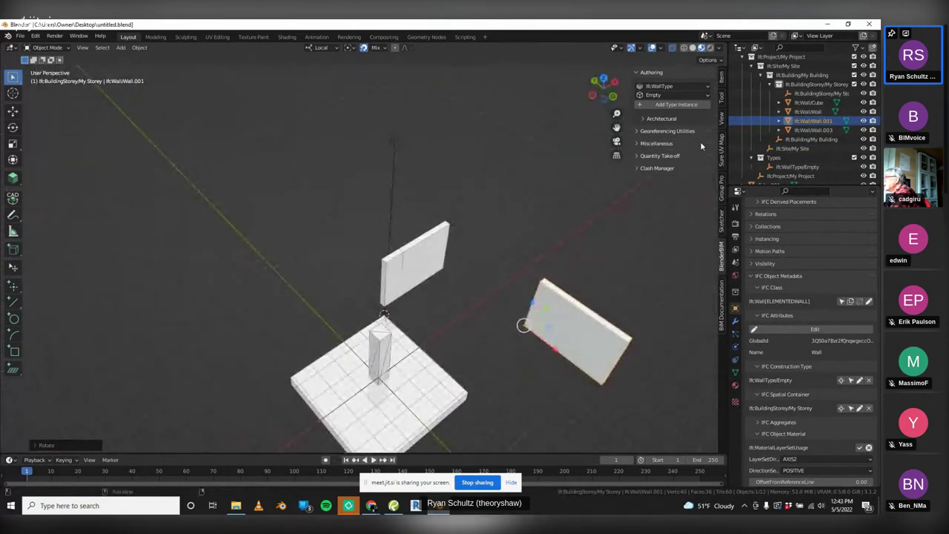
In the Architectural wall tools, select the upper and right walls and join them
click(721, 98)
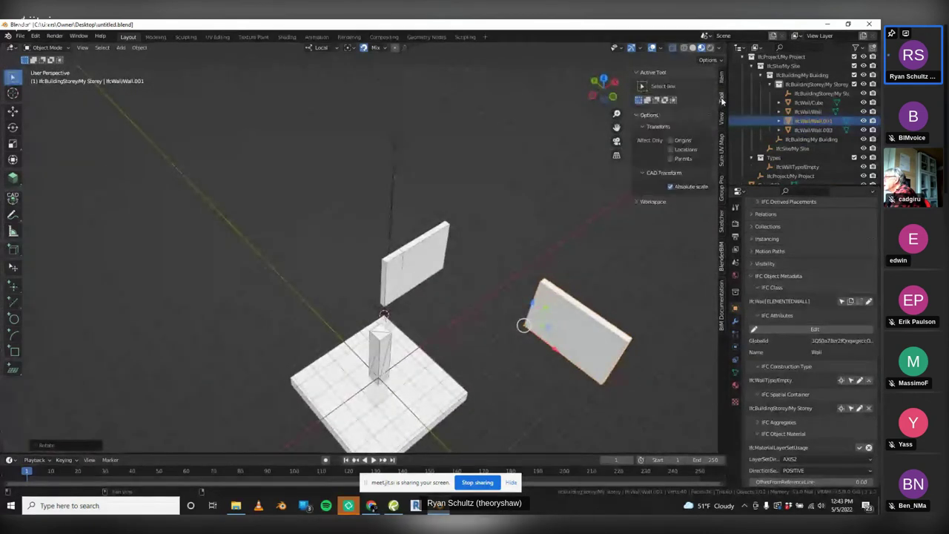
click(722, 250)
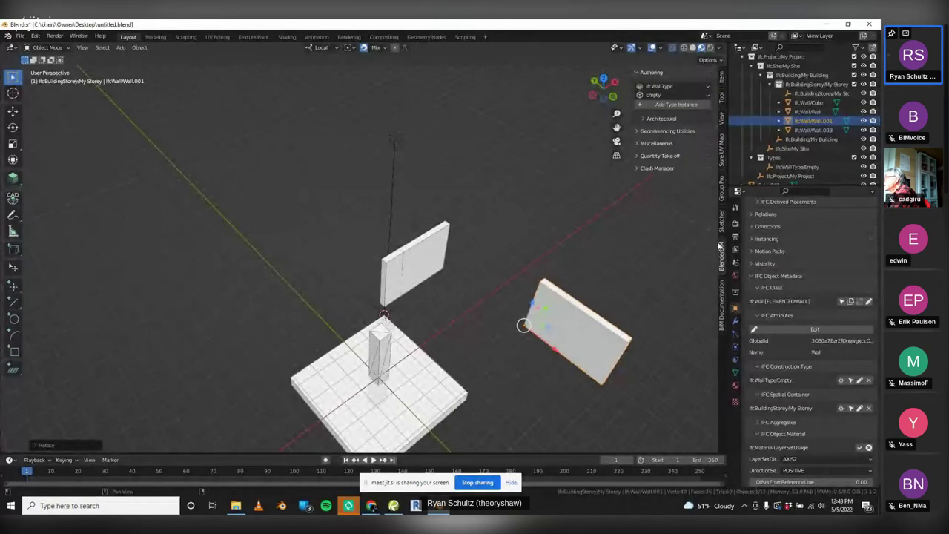
click(644, 120)
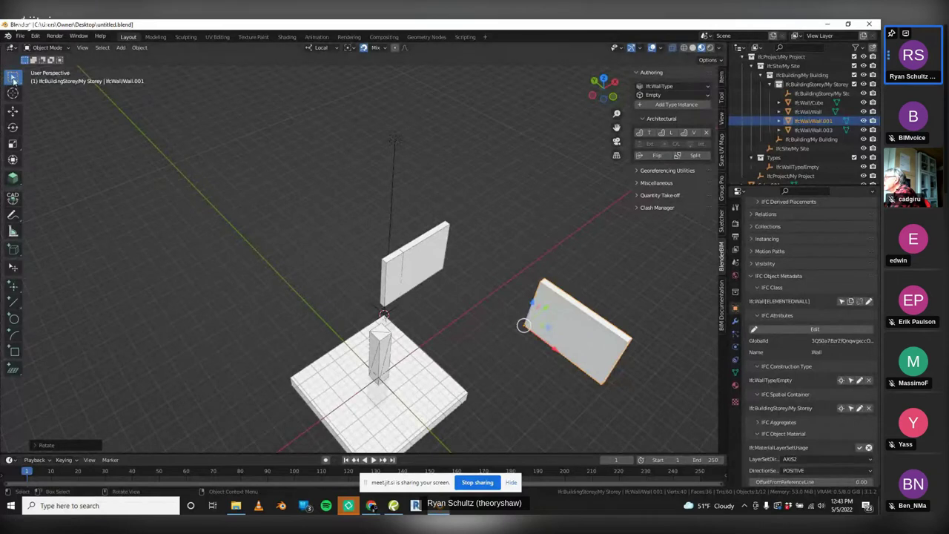
click(435, 236)
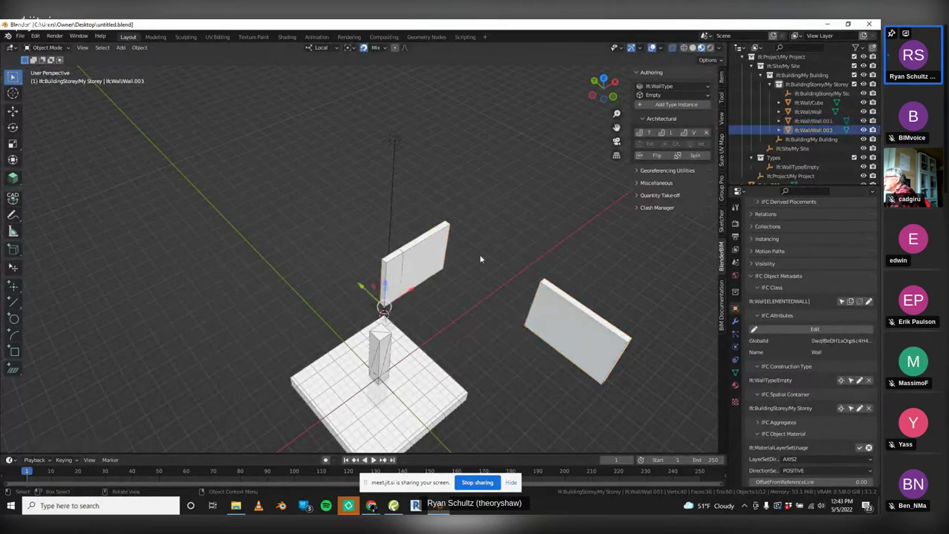
shift+click(557, 306)
middle_drag(551, 279, 526, 283)
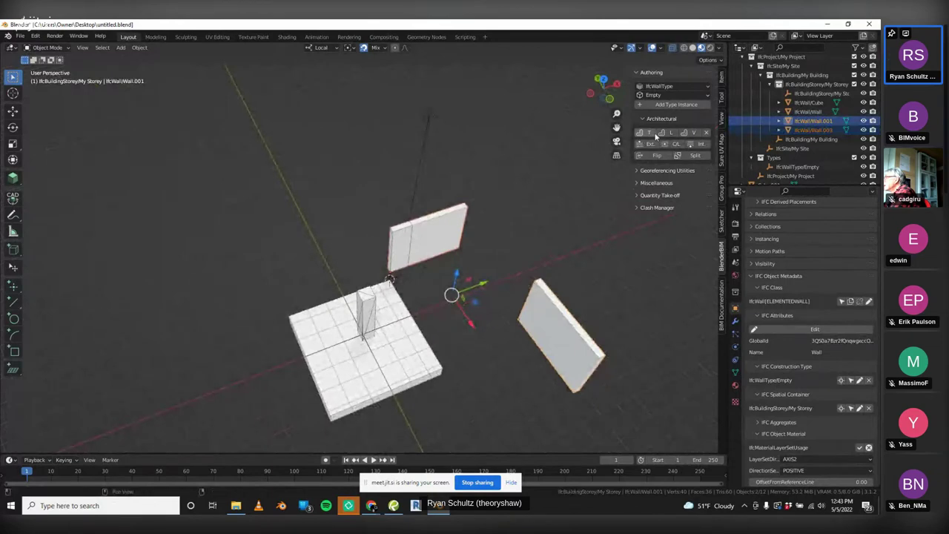
click(689, 135)
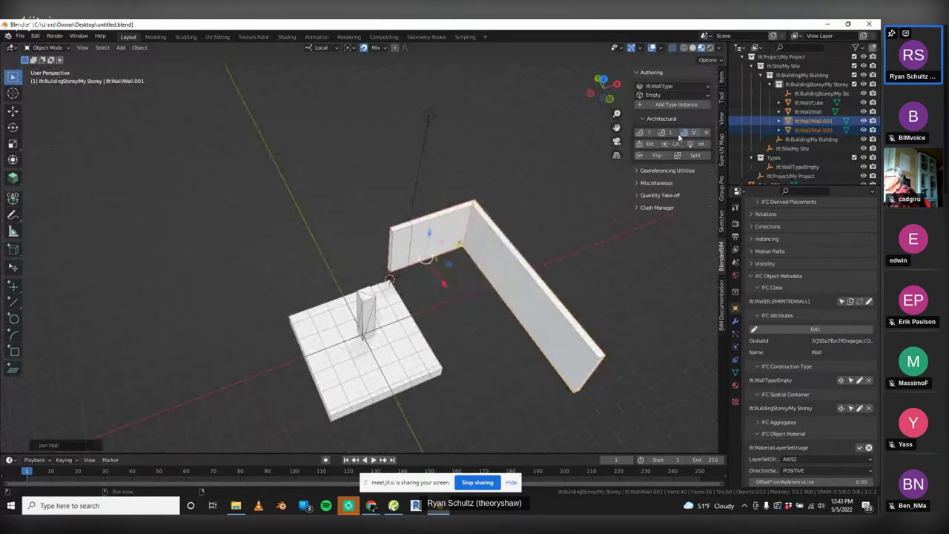
click(544, 226)
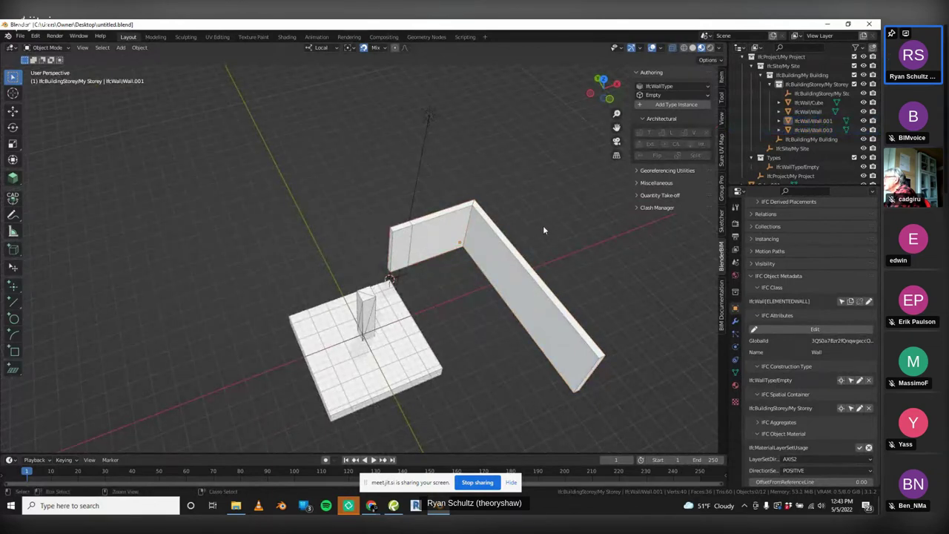
key(ctrl+z)
key(ctrl+z)
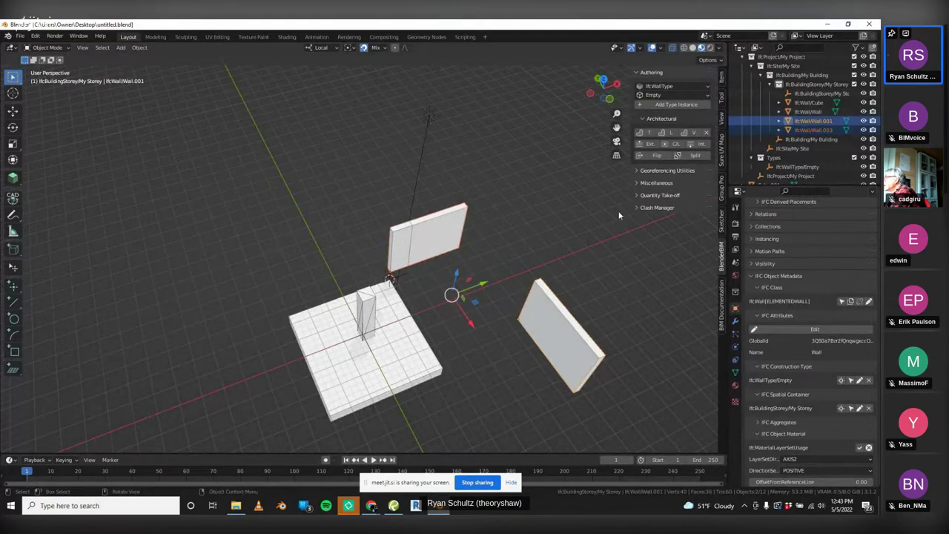
click(667, 135)
Undo the trial wall joins, leaving the two walls separate
scroll(476, 218, up, 2)
scroll(476, 219, up, 4)
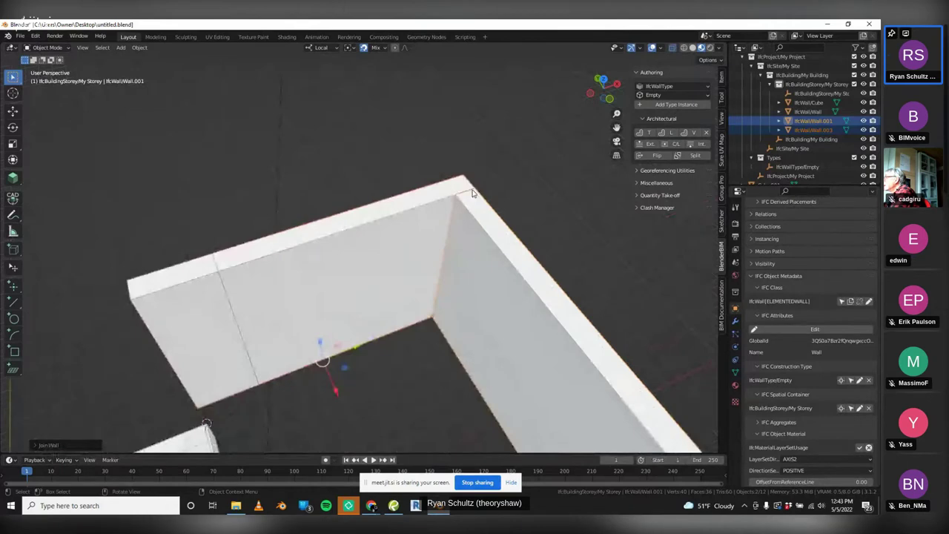
scroll(513, 215, down, 5)
key(ctrl+z)
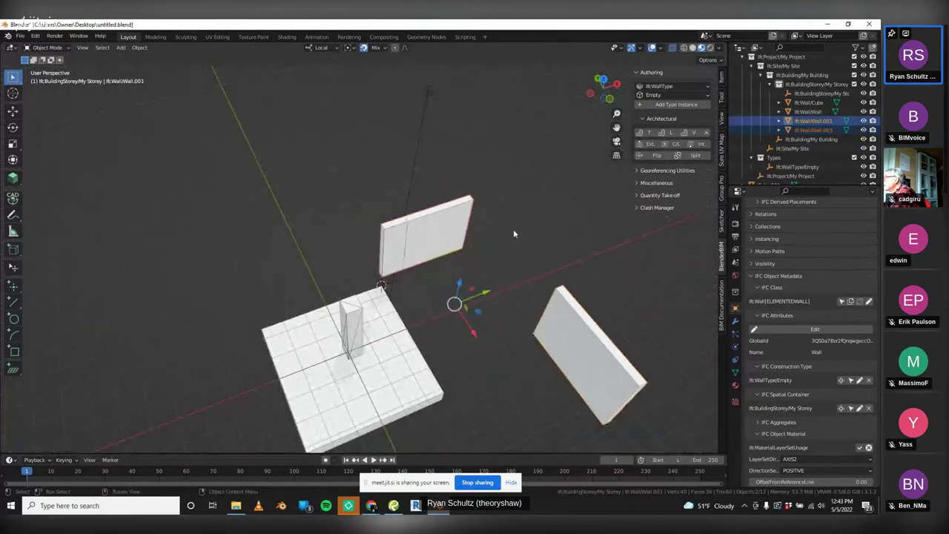
key(ctrl+z)
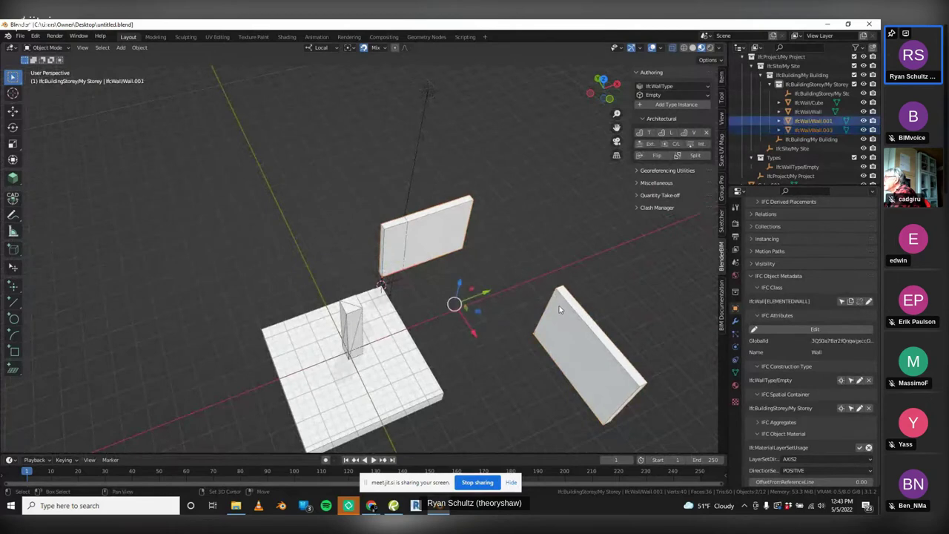
click(639, 132)
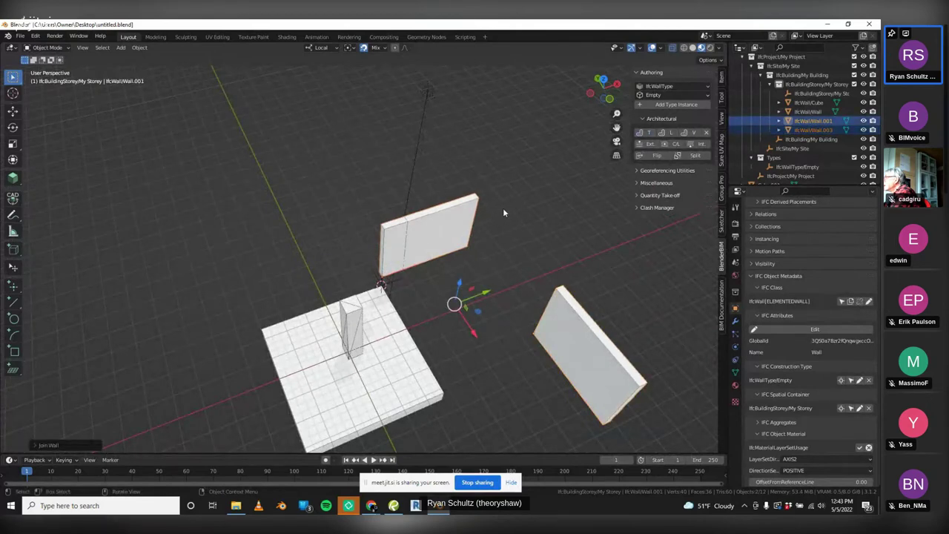
key(ctrl+z)
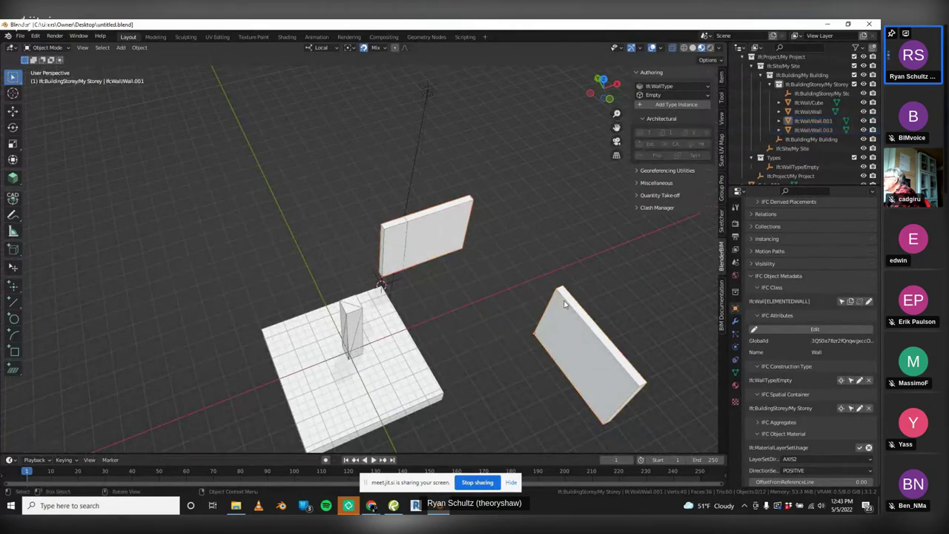
Select the lower-right wall, then the upper wall, and extend the upper wall to meet it
click(566, 305)
shift+click(458, 239)
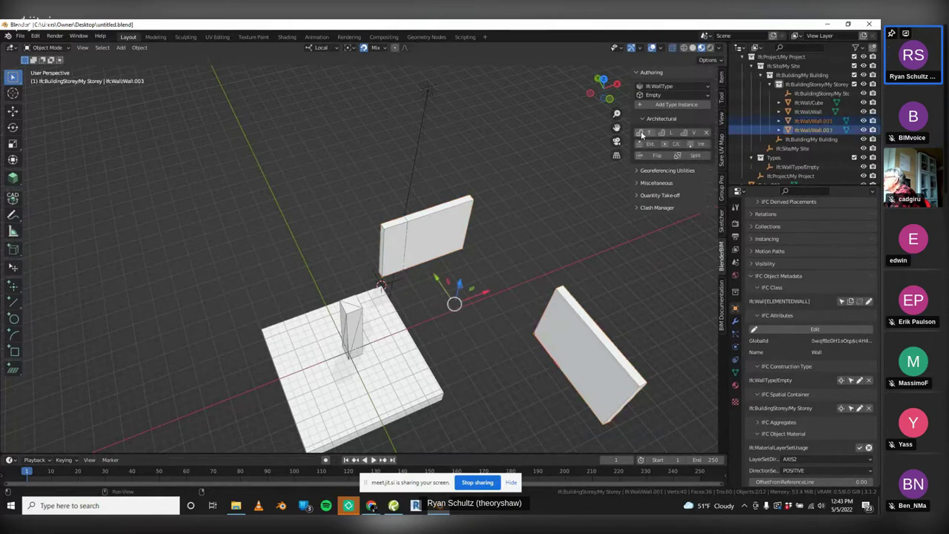
click(640, 132)
middle_drag(491, 192, 507, 207)
click(510, 165)
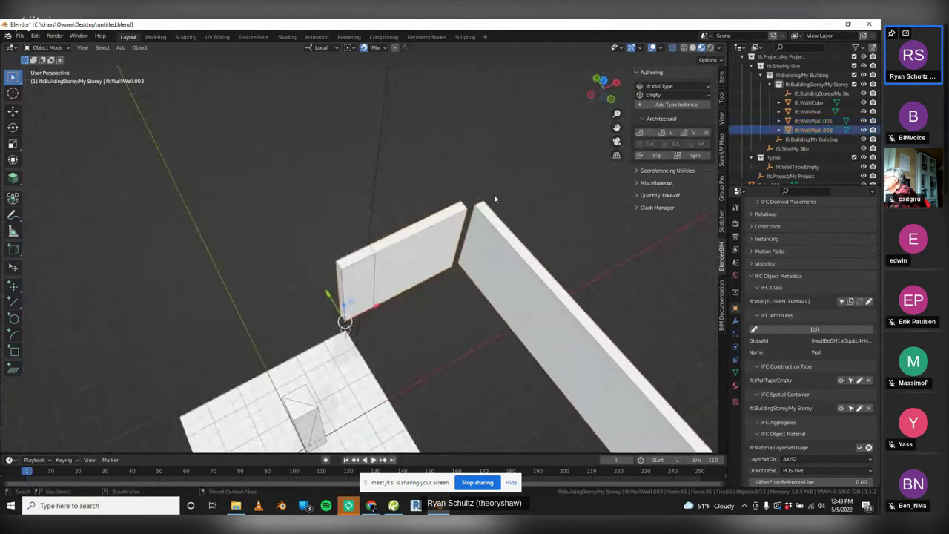
scroll(486, 200, down, 3)
scroll(376, 239, up, 6)
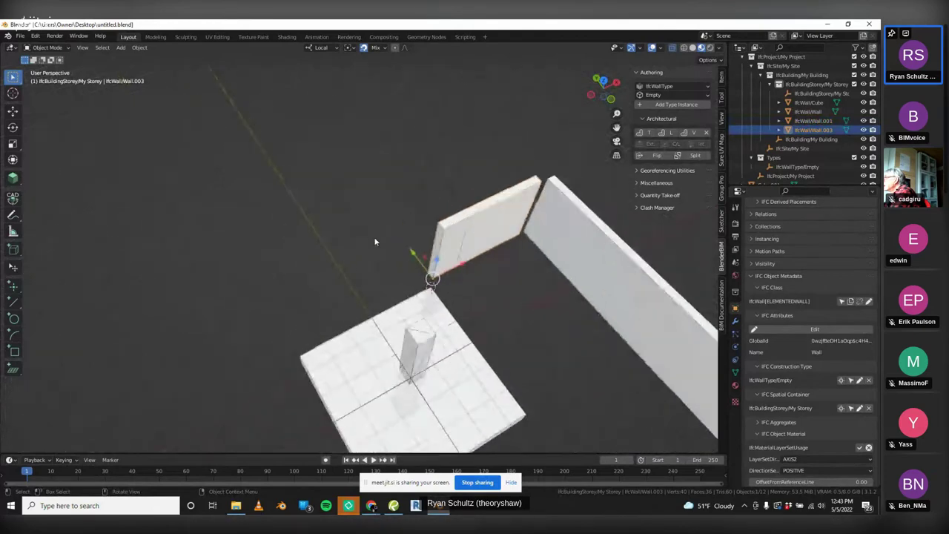
middle_drag(501, 285, 444, 326)
scroll(444, 326, up, 5)
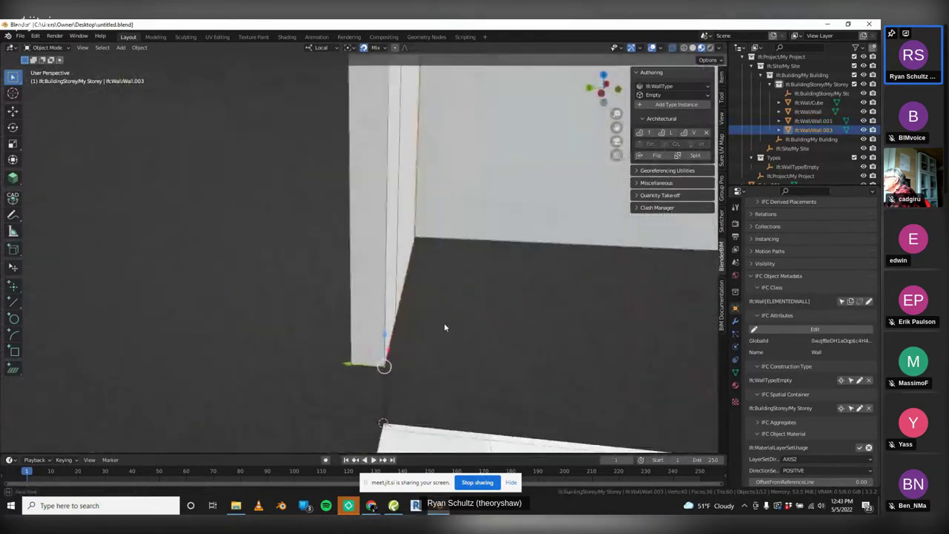
middle_drag(375, 389, 481, 346)
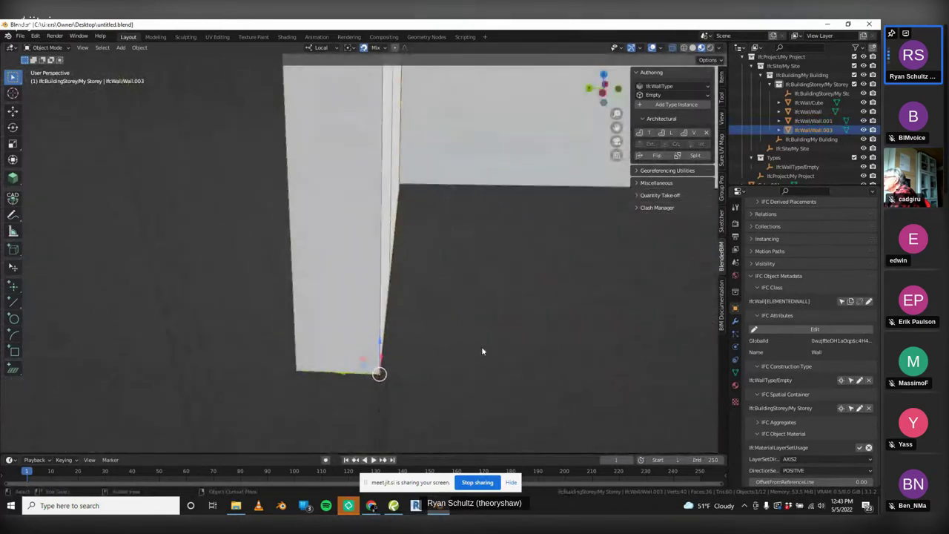
Flip the first wall, IfcWall/Wall, to its opposite side
click(481, 346)
click(371, 322)
middle_drag(379, 386, 485, 314)
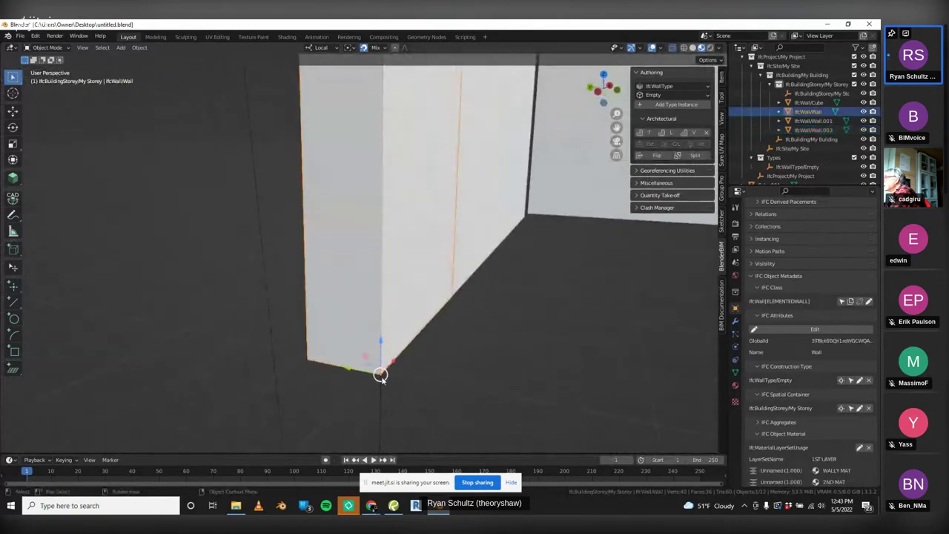
click(657, 156)
middle_drag(386, 326, 258, 266)
scroll(242, 324, down, 5)
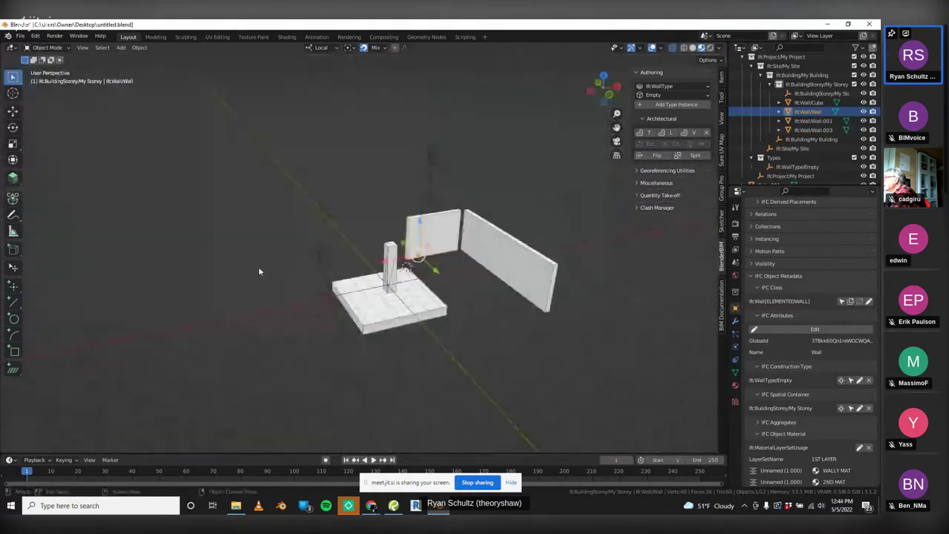
Select the tall wall Wall.001 and flip its direction
scroll(540, 320, up, 8)
click(504, 295)
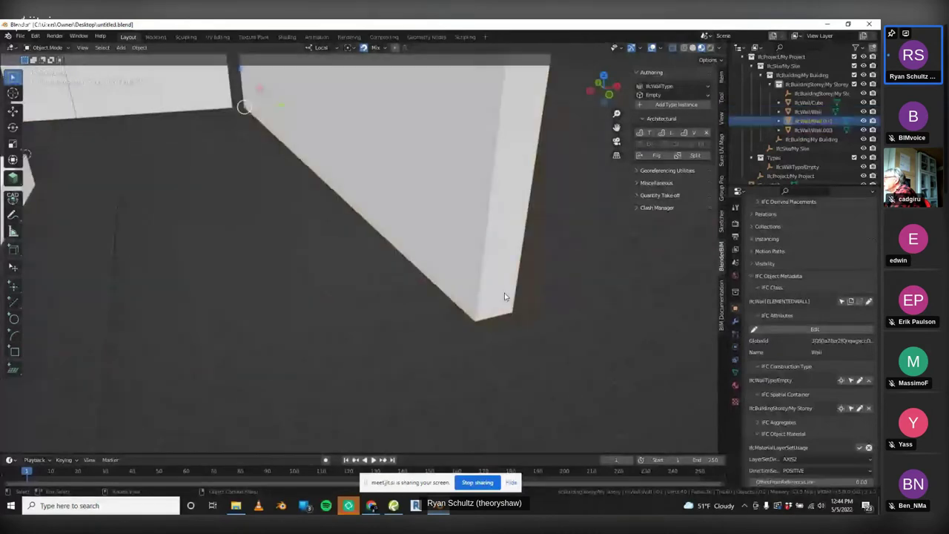
scroll(505, 285, down, 2)
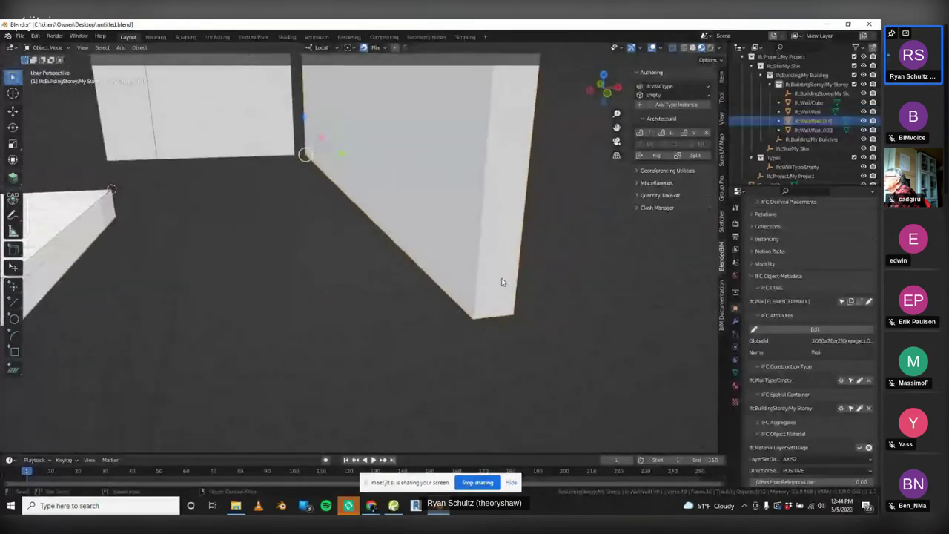
click(502, 282)
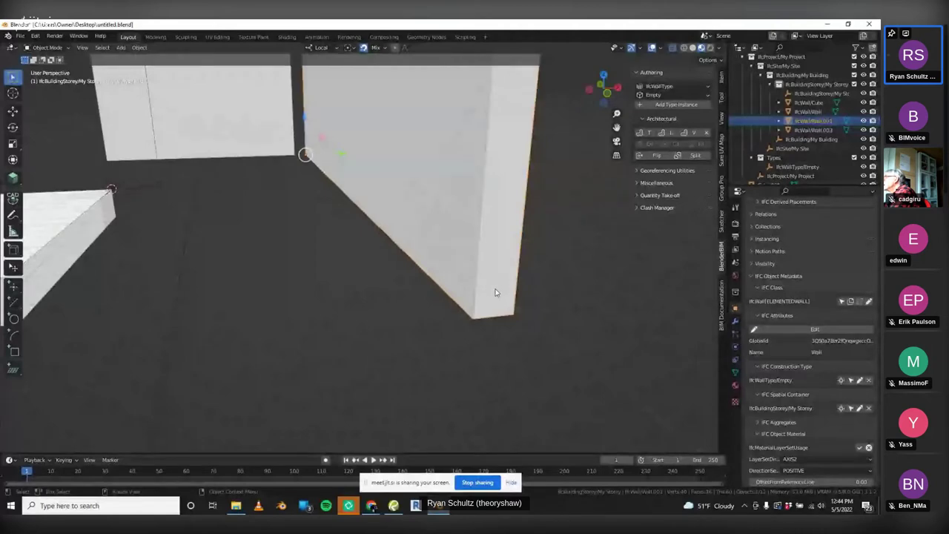
scroll(539, 271, up, 1)
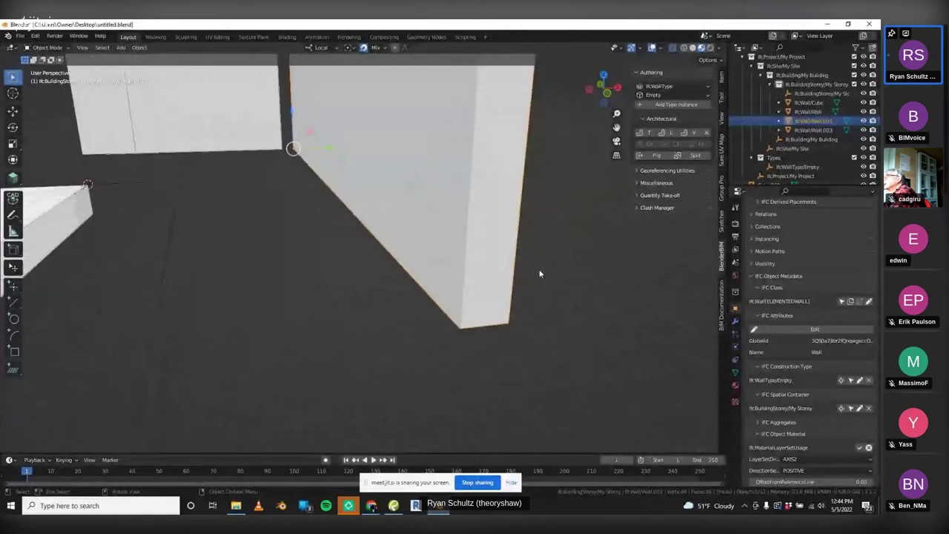
click(656, 155)
middle_drag(558, 241, 461, 324)
scroll(461, 324, up, 2)
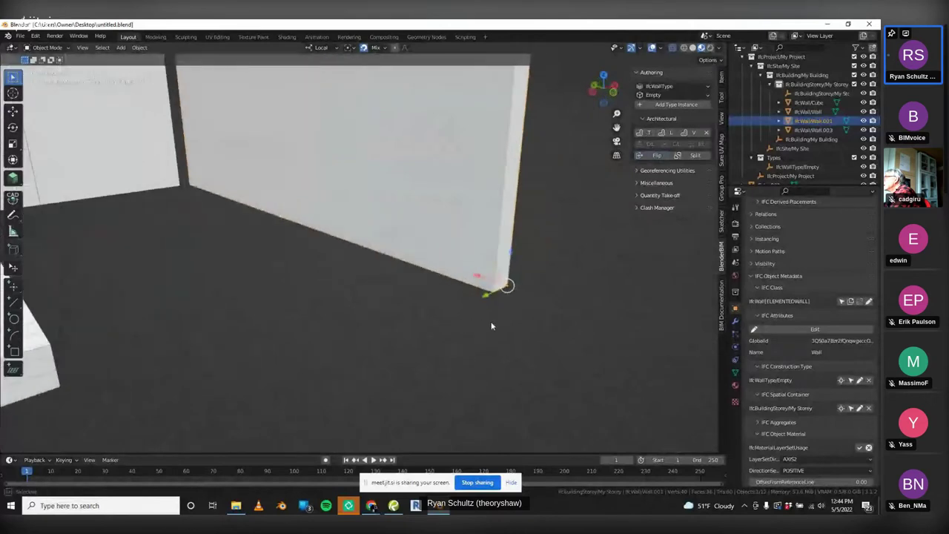
scroll(512, 355, down, 5)
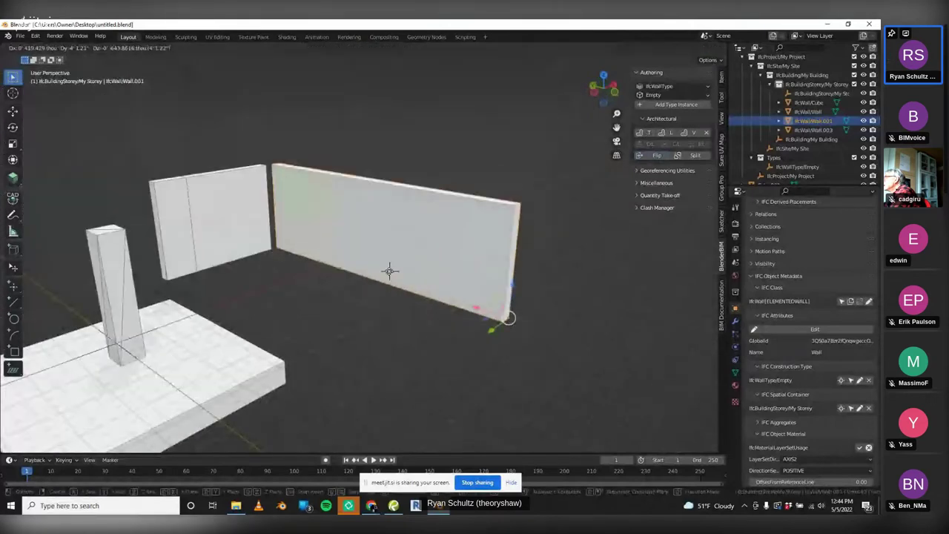
Place the 3D cursor on the wall's top edge with snapping set to Vertex and Edge Center
shift+right_click(406, 191)
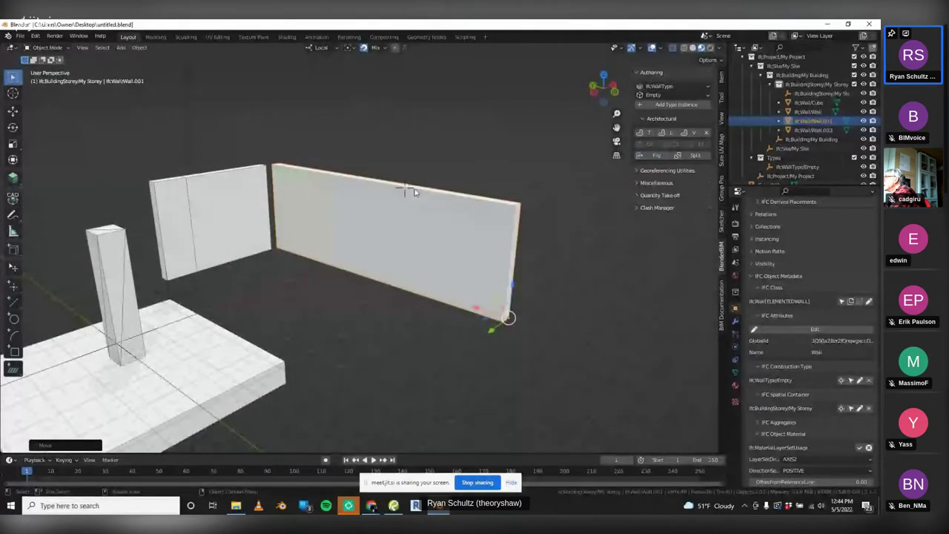
shift+right_click(423, 191)
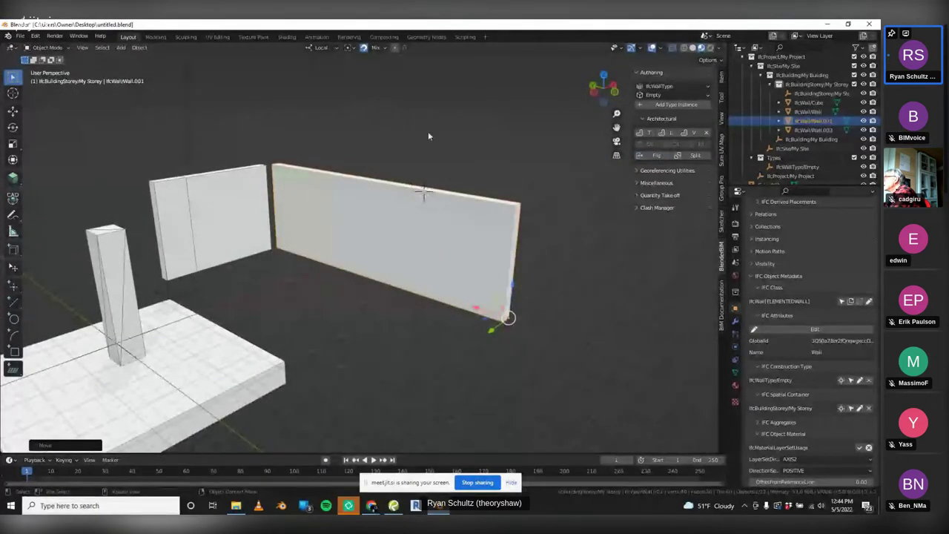
click(388, 48)
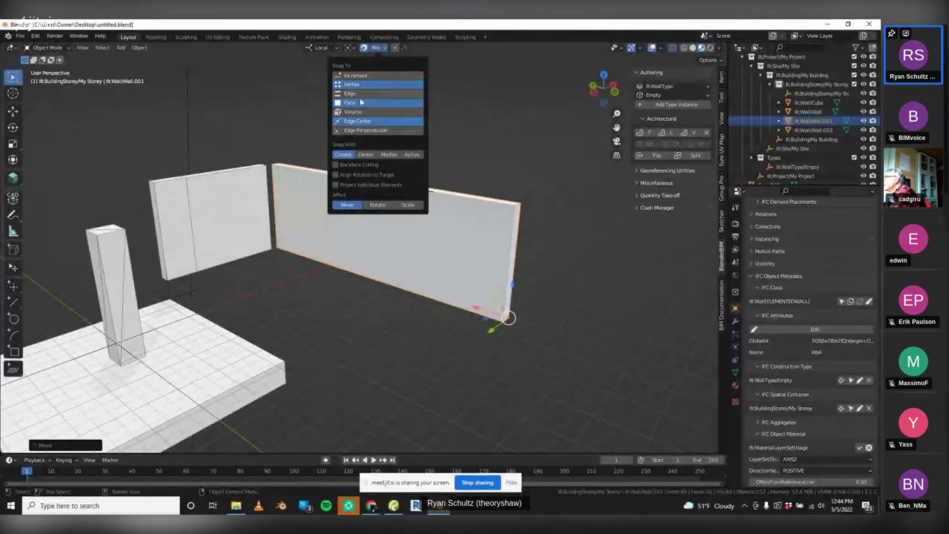
key(g)
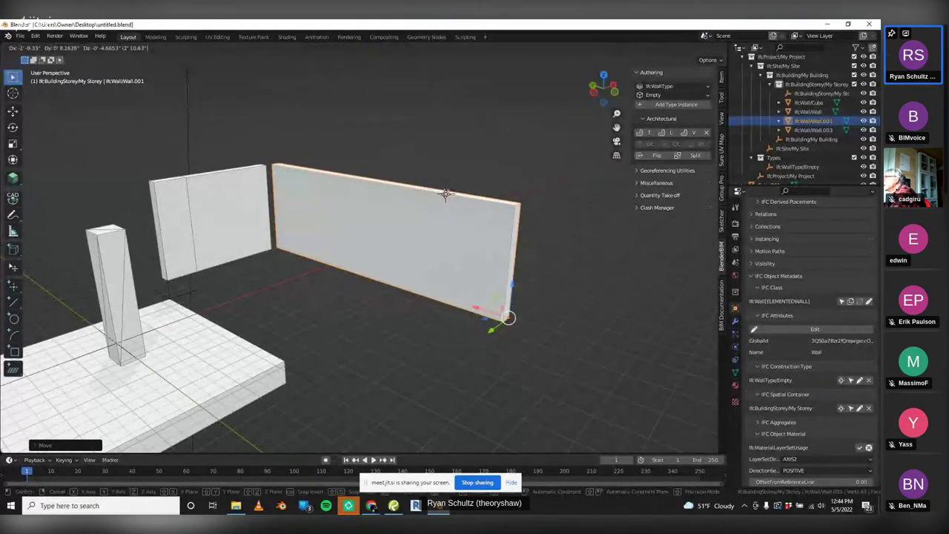
click(434, 197)
middle_drag(436, 197, 511, 176)
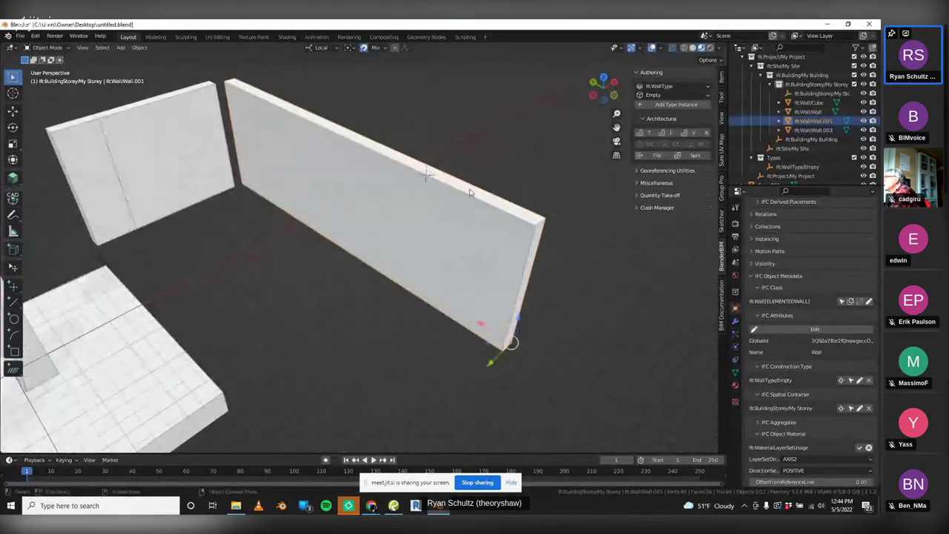
Split the long wall at the 3D cursor
click(693, 155)
click(495, 160)
middle_drag(495, 160, 325, 149)
scroll(325, 149, up, 3)
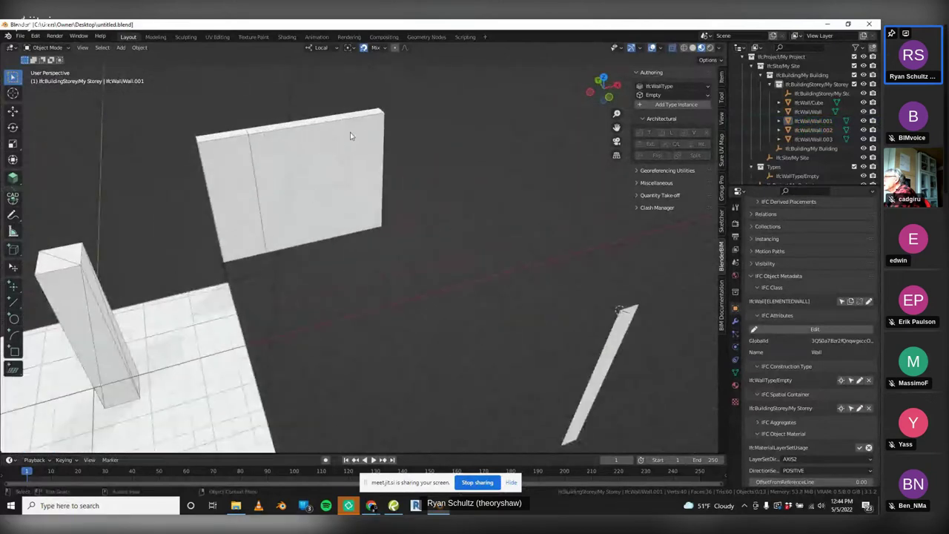
Select the short wall panel and split it in two
click(349, 124)
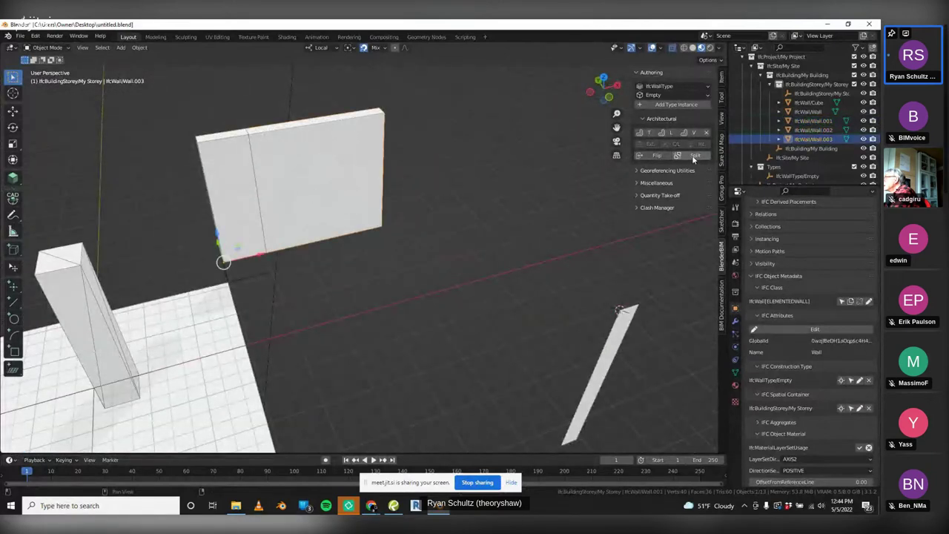
drag(339, 141, 321, 124)
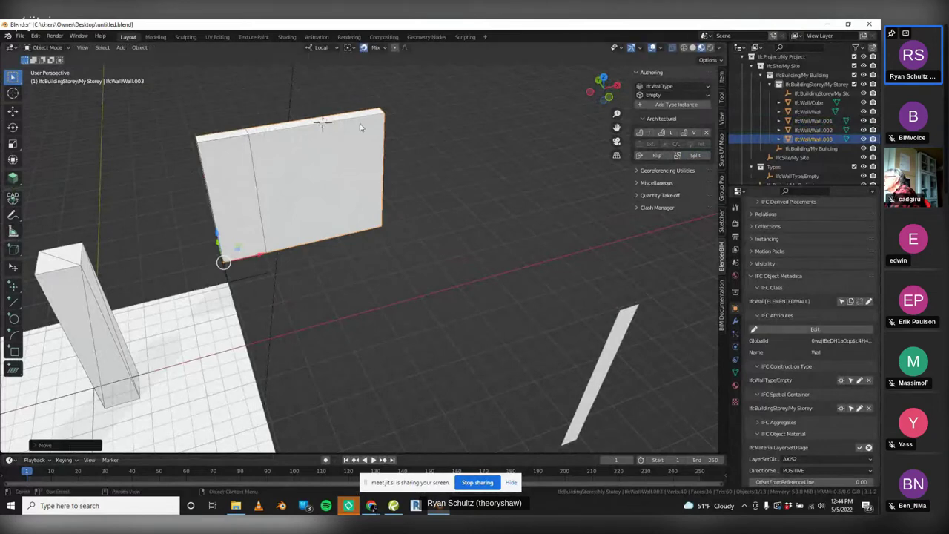
click(681, 153)
middle_drag(439, 152, 393, 245)
scroll(381, 245, down, 3)
scroll(415, 223, up, 4)
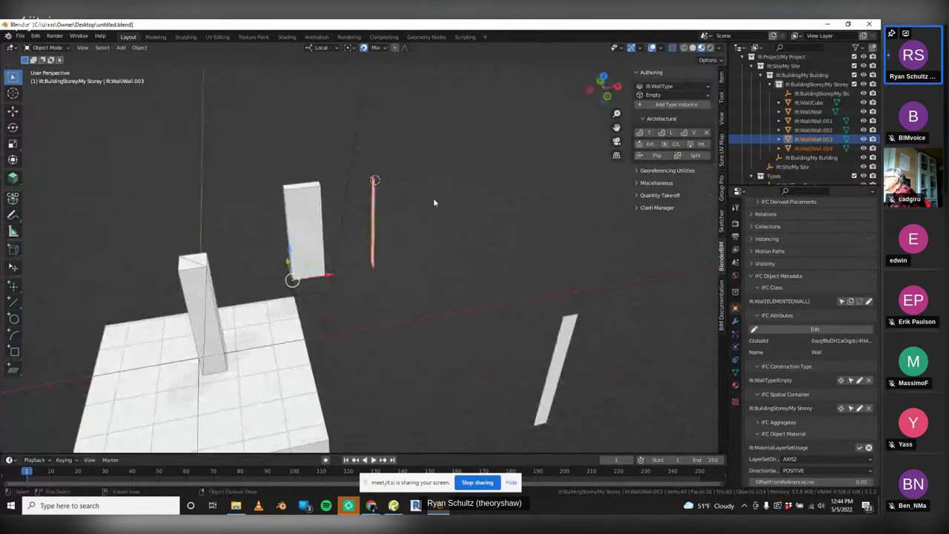
mouse_move(432, 195)
middle_down()
mouse_move(451, 197)
mouse_move(446, 188)
middle_up()
click(480, 160)
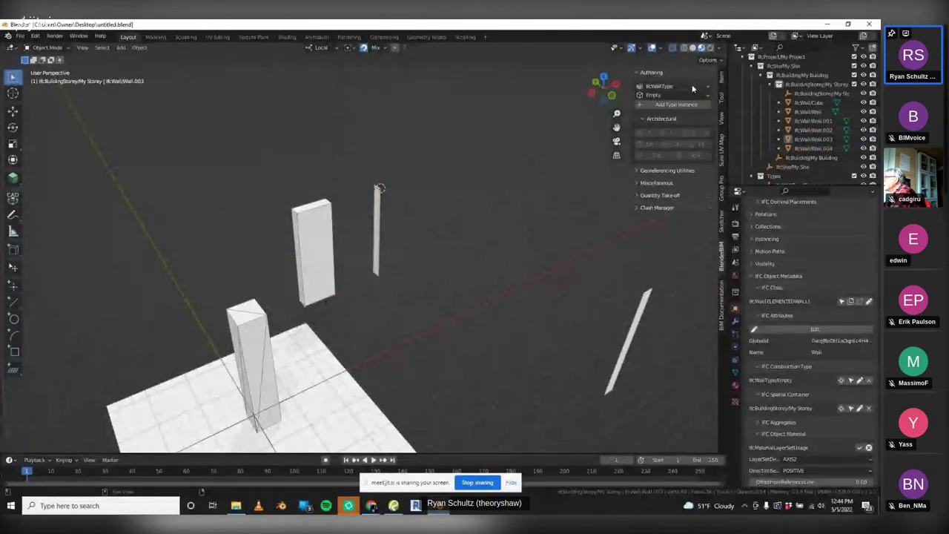
Add a new wall type instance and split it into two thin pieces
click(675, 104)
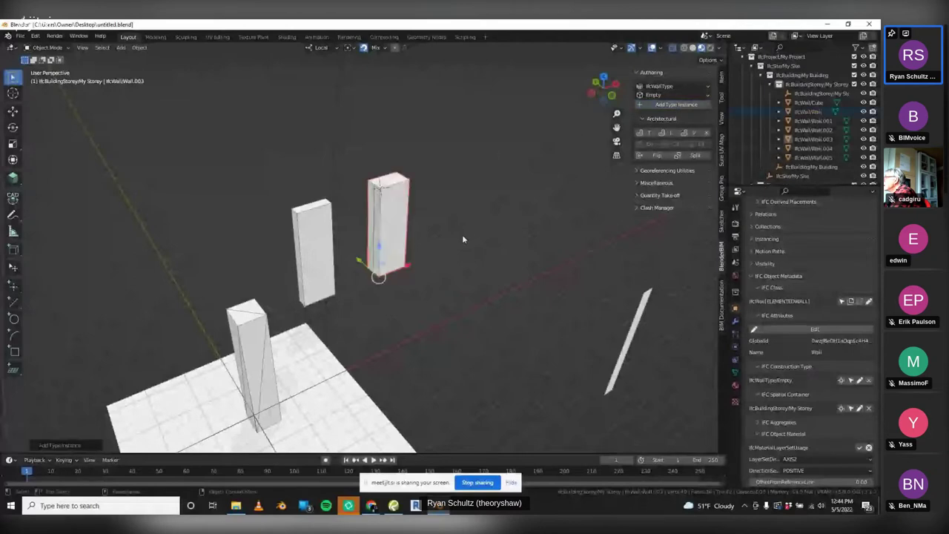
scroll(392, 264, up, 6)
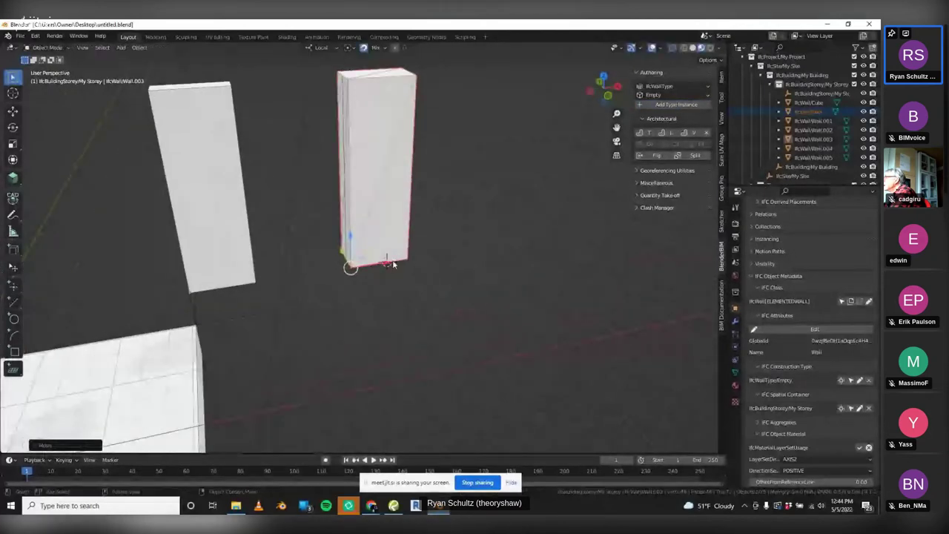
click(695, 155)
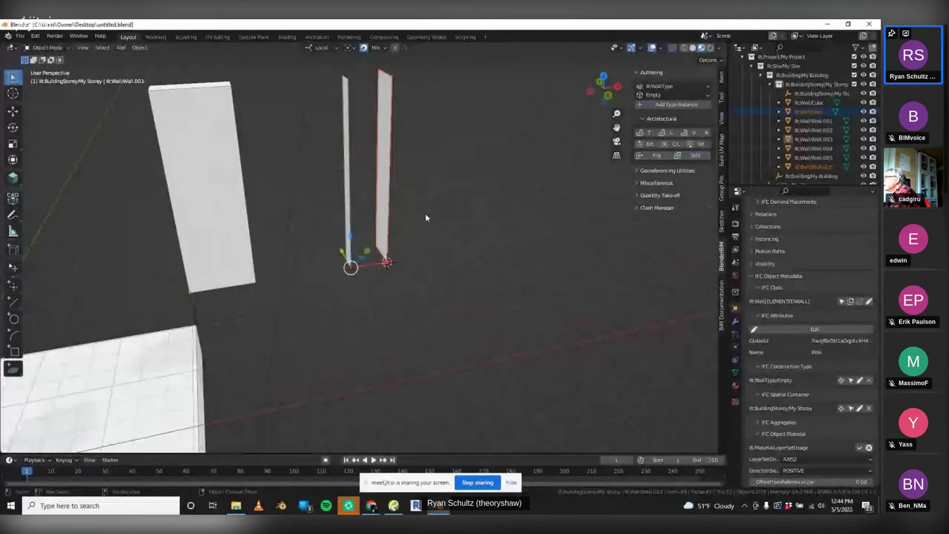
middle_drag(425, 213, 512, 304)
scroll(460, 271, down, 5)
click(561, 332)
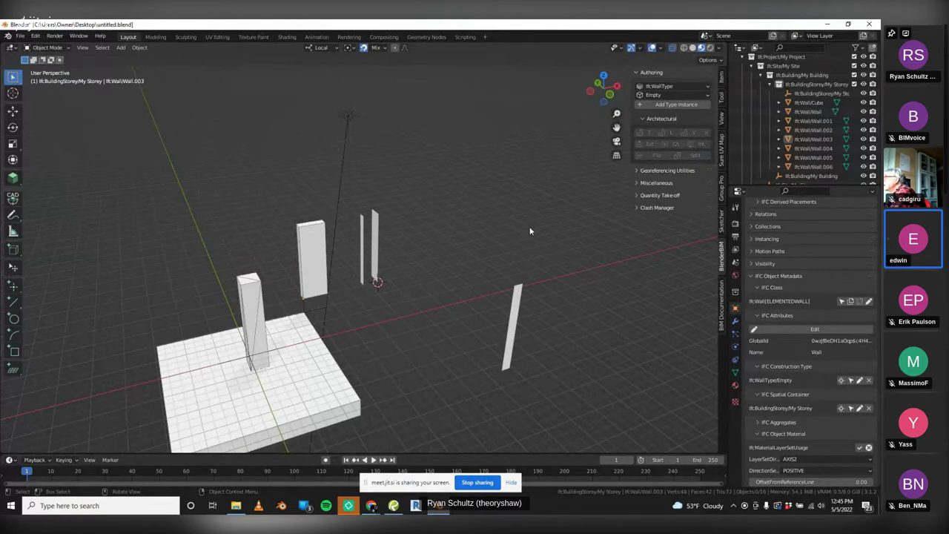
middle_drag(509, 229, 456, 212)
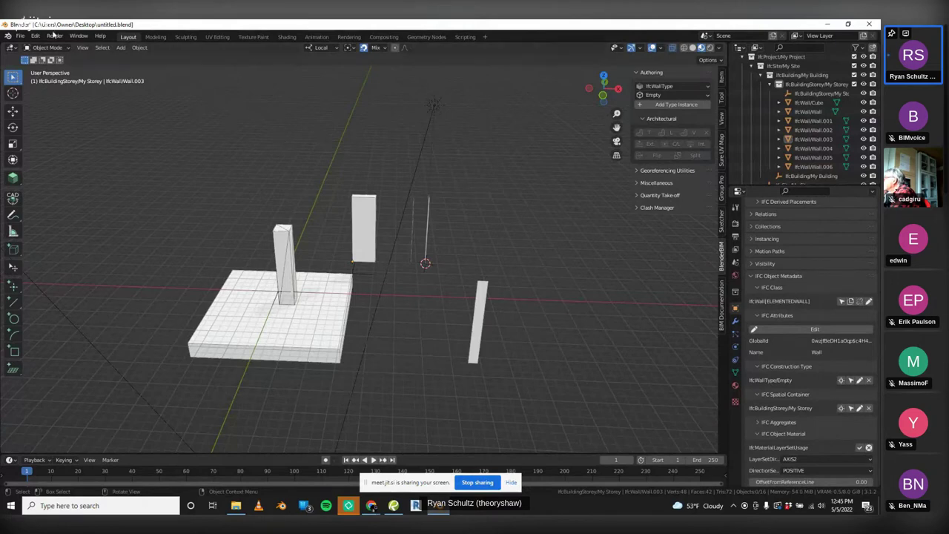
Start a new General scene, discarding the unsaved wall scene
click(21, 35)
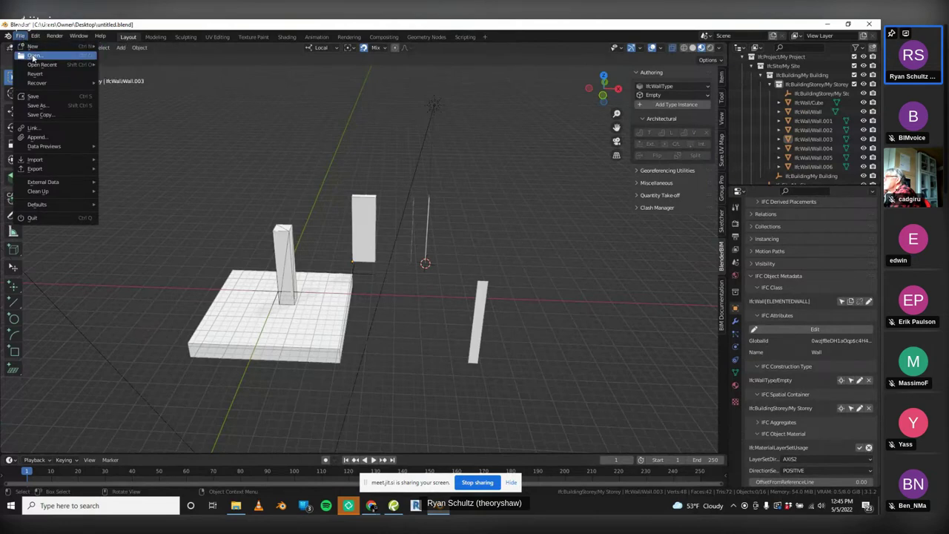
mouse_move(32, 49)
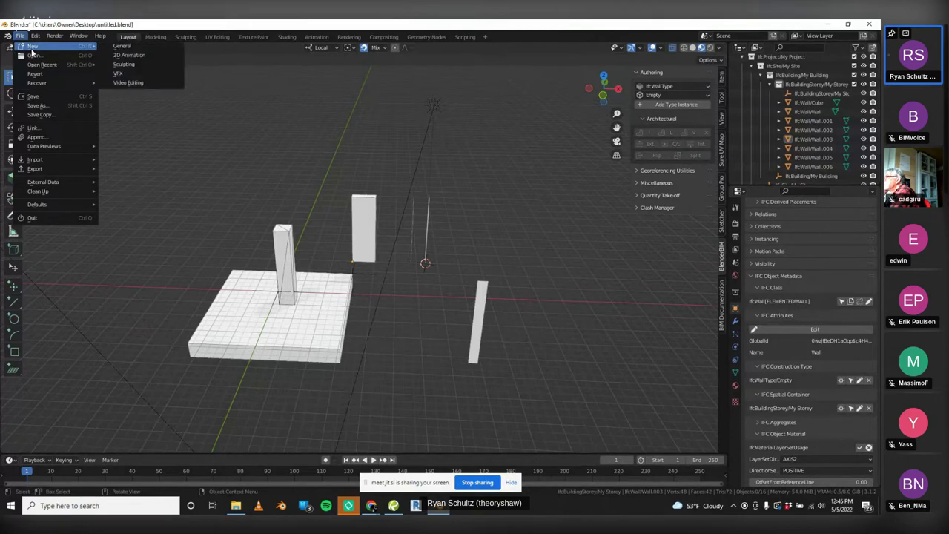
click(124, 48)
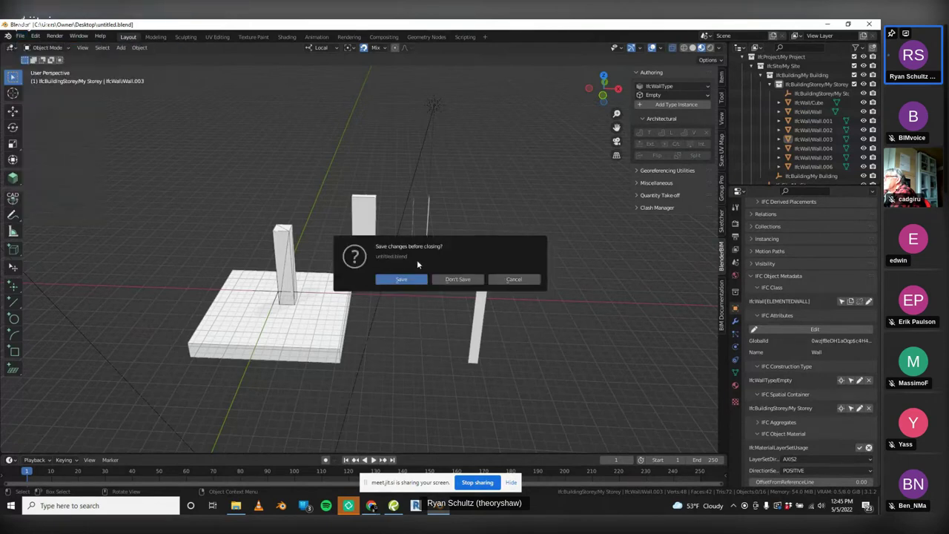
click(455, 279)
Import the wall-details IFC file from Desktop > 101_W_33rd_St > Models and CAD > IFC
click(20, 35)
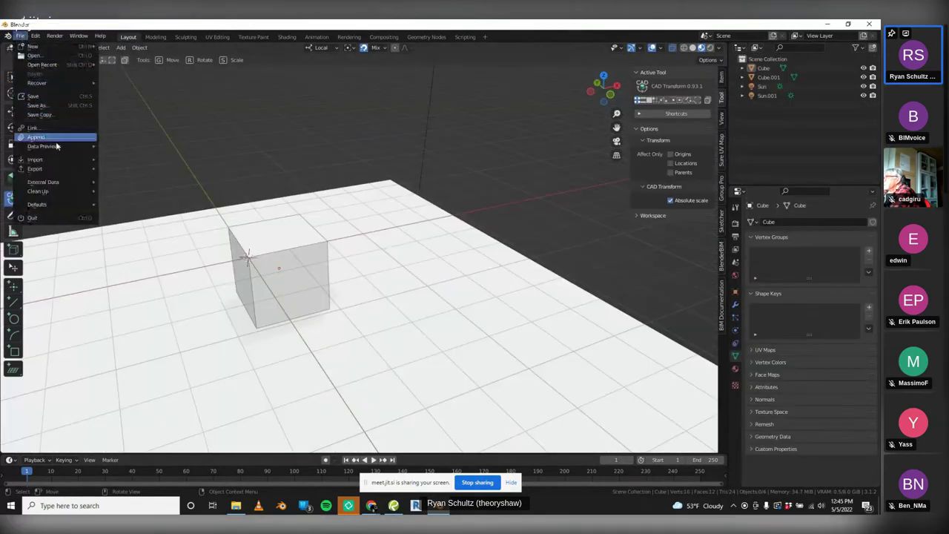
mouse_move(70, 162)
click(192, 279)
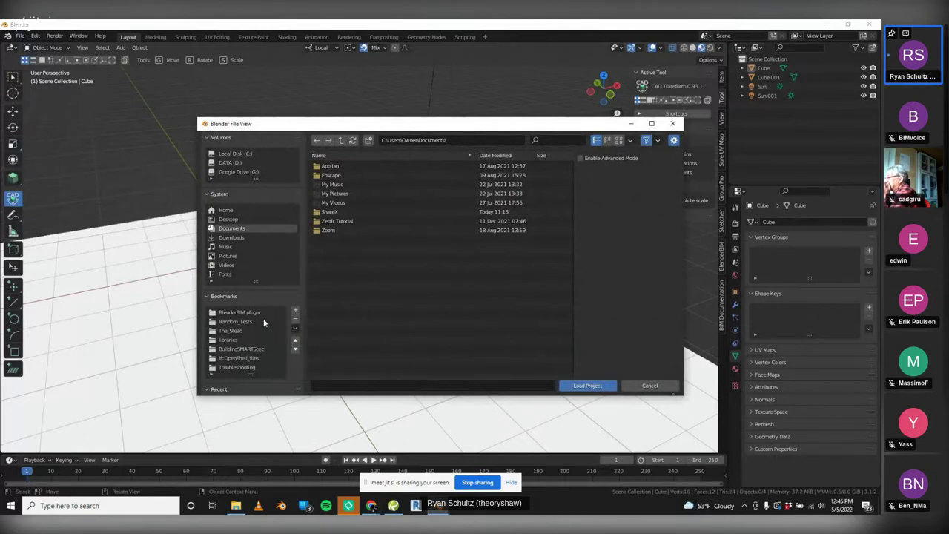
scroll(268, 319, down, 2)
scroll(268, 318, down, 1)
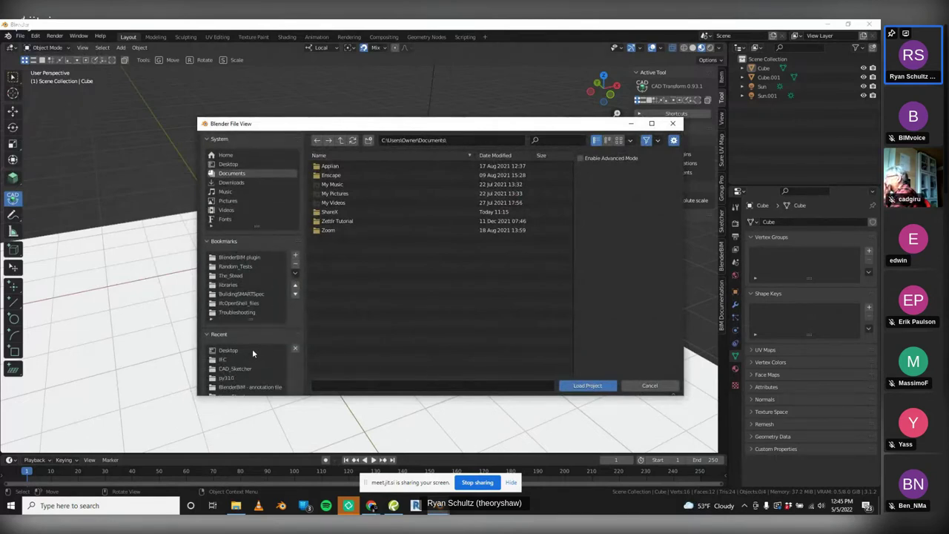
click(230, 350)
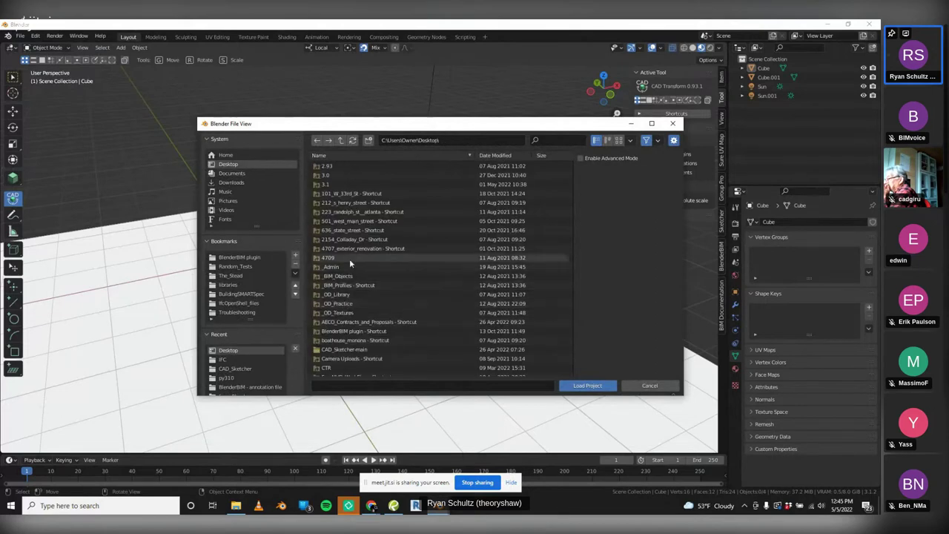
double_click(354, 193)
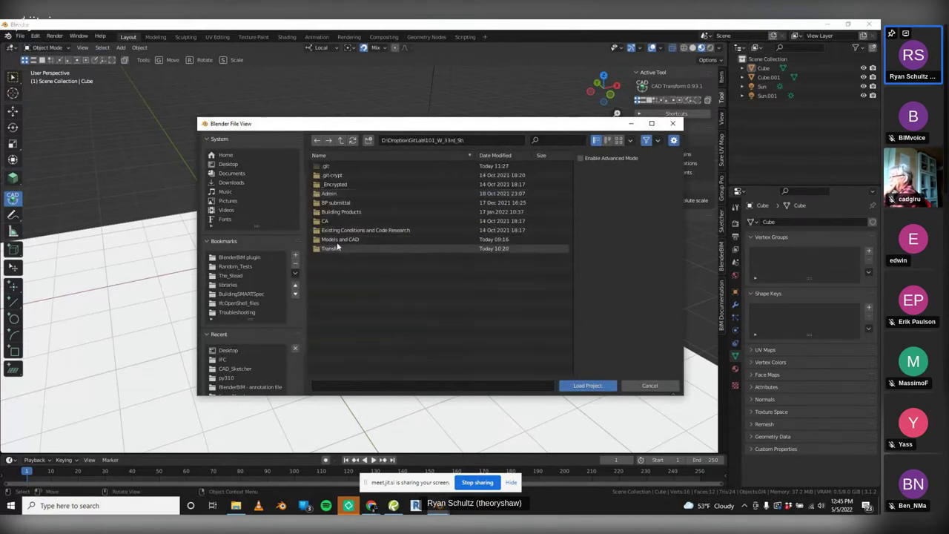
double_click(337, 238)
double_click(334, 183)
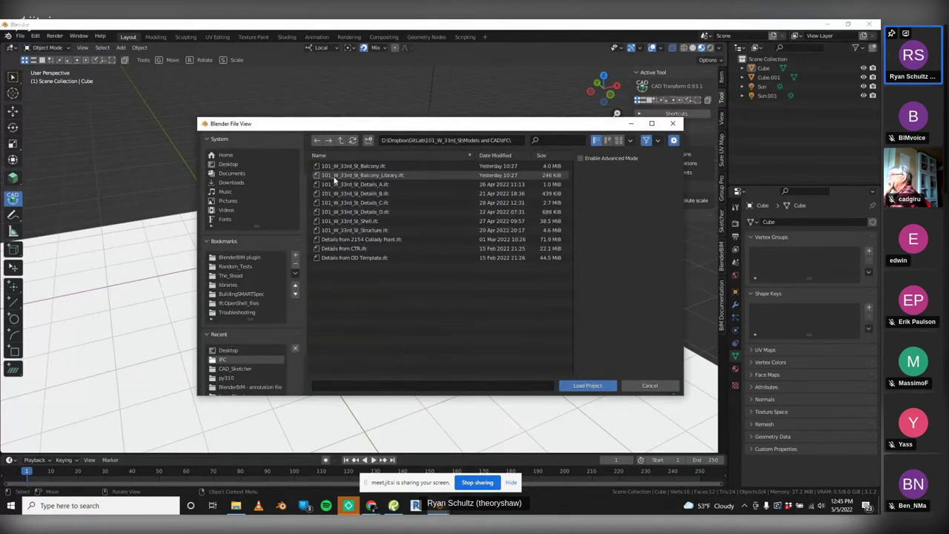
double_click(360, 184)
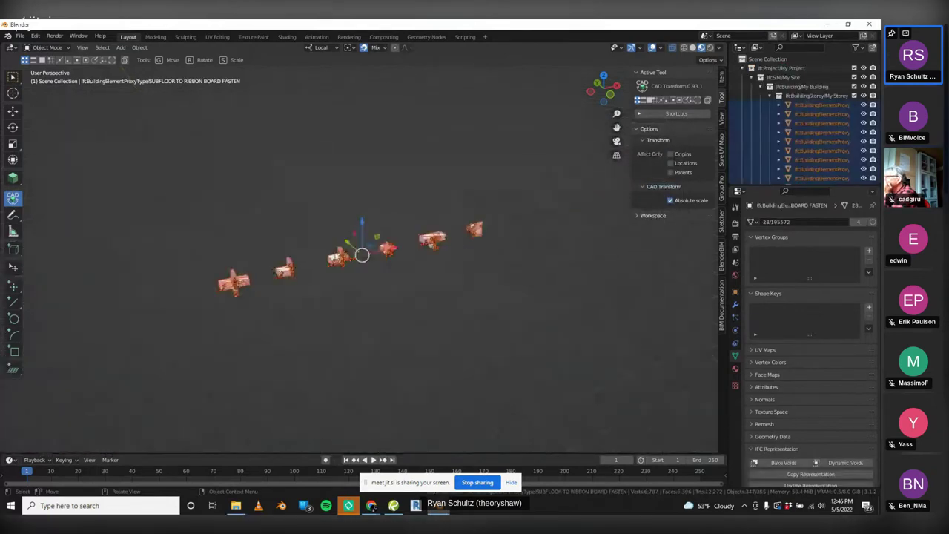
Inspect the imported detail assemblies close up, then switch to the 101_W_33rd_St_STRUCT room in Element
scroll(412, 263, up, 2)
click(429, 258)
scroll(429, 258, up, 6)
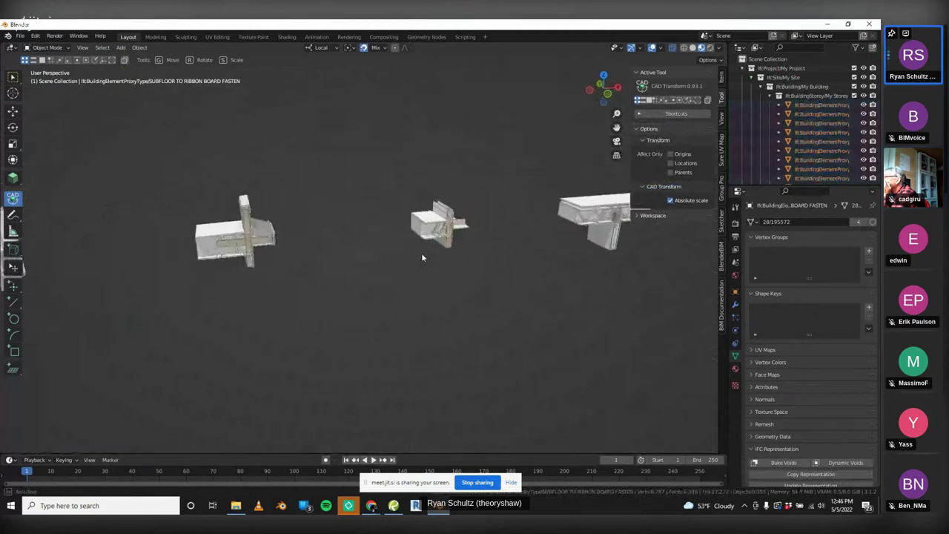
middle_drag(422, 257, 368, 234)
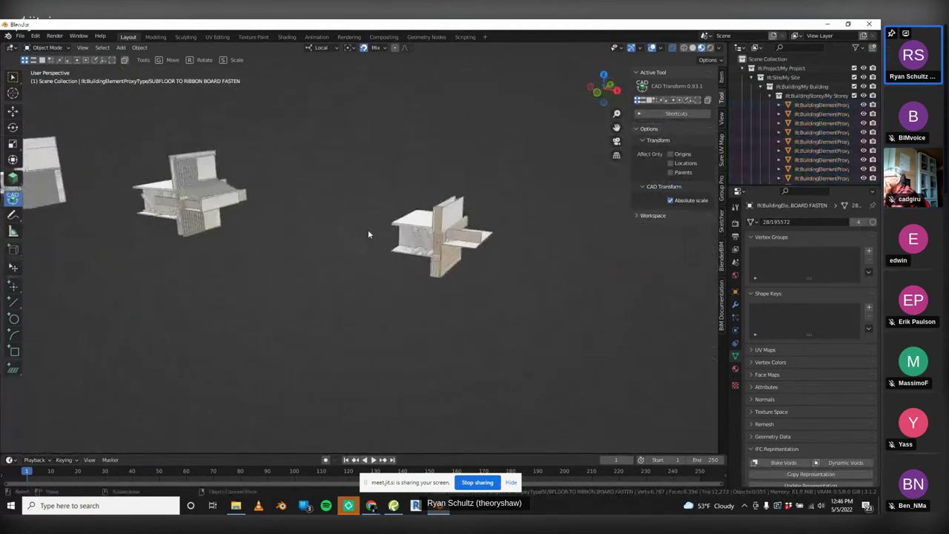
scroll(479, 233, up, 8)
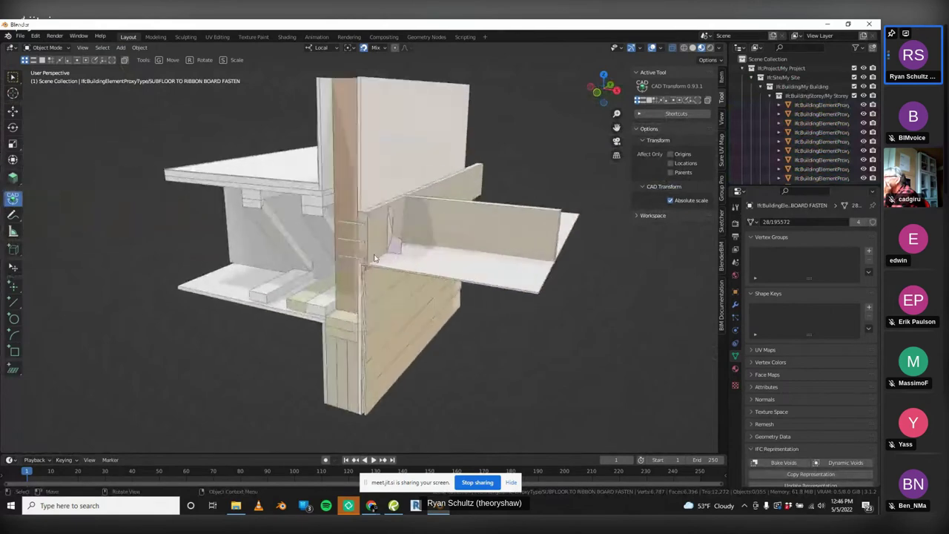
scroll(347, 248, down, 10)
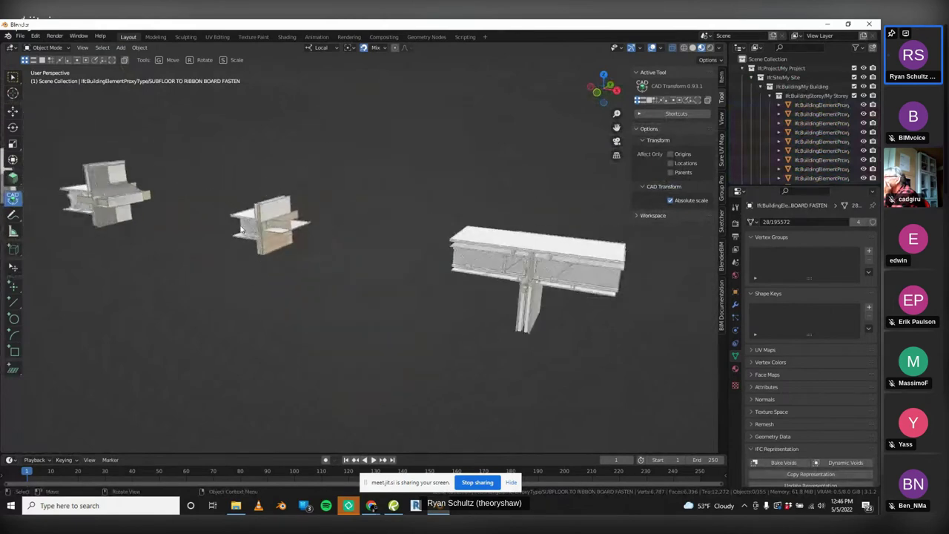
scroll(555, 294, up, 10)
scroll(555, 289, down, 6)
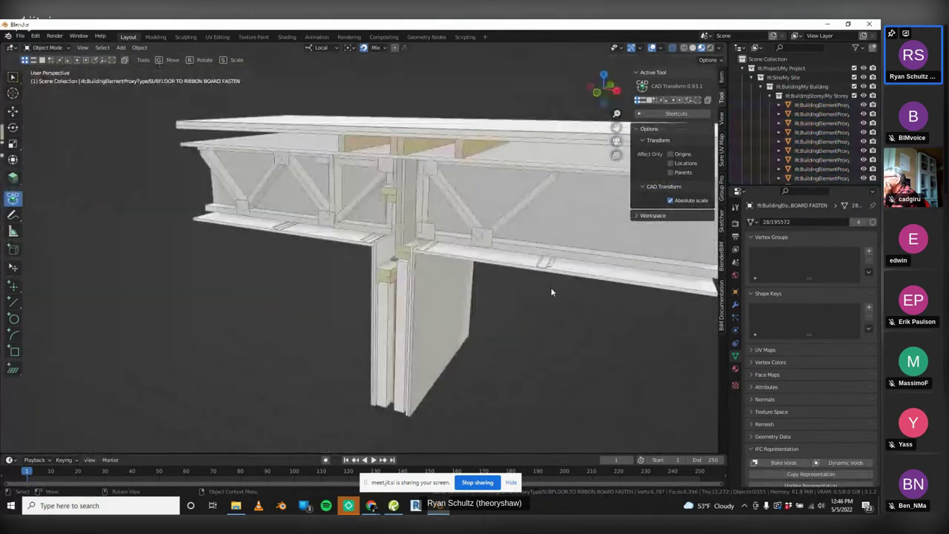
scroll(518, 285, down, 4)
scroll(331, 244, up, 10)
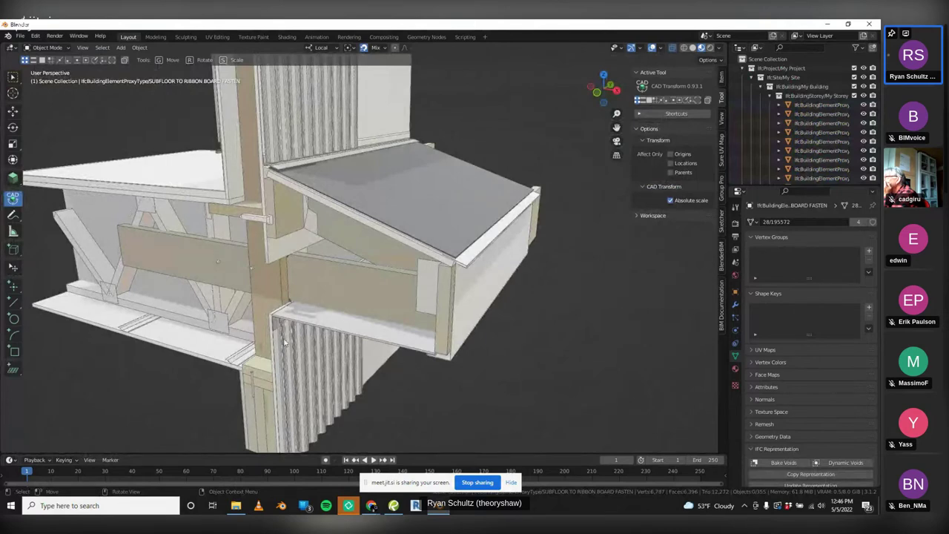
click(349, 507)
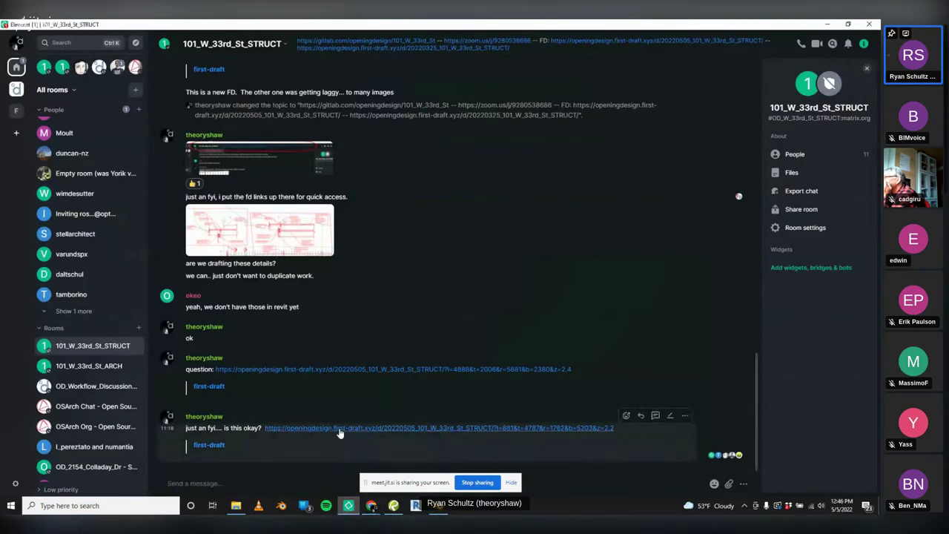
Review the linked first-draft roof-beam section drawing in the browser, then return to Blender
click(340, 427)
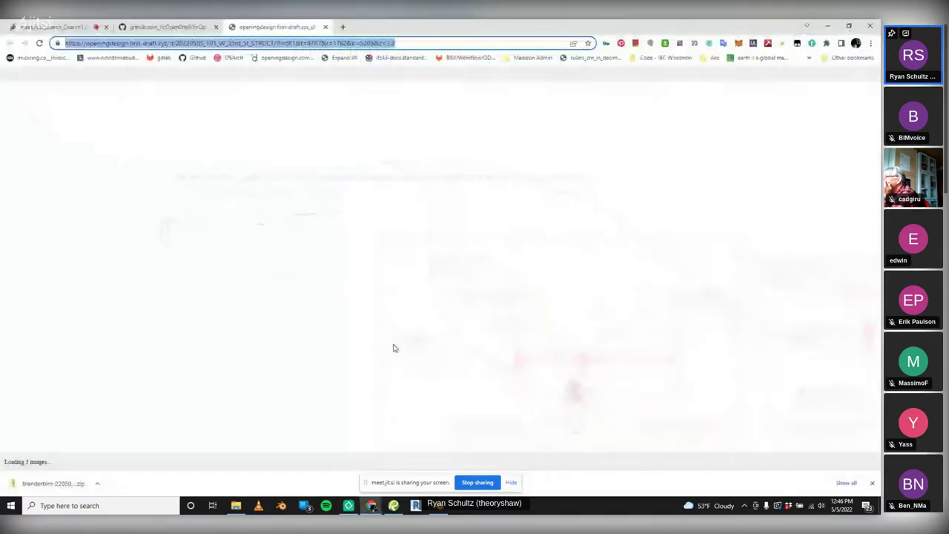
scroll(393, 346, down, 10)
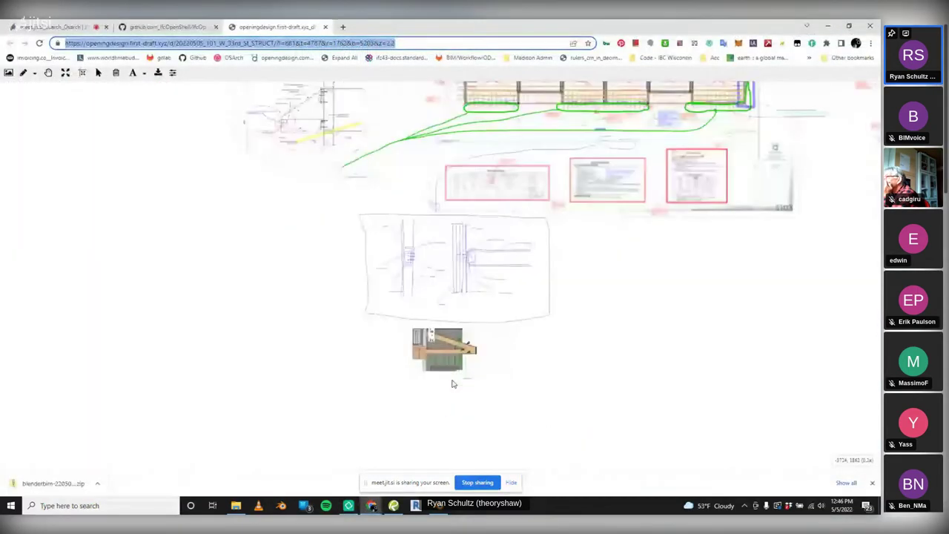
scroll(423, 337, up, 10)
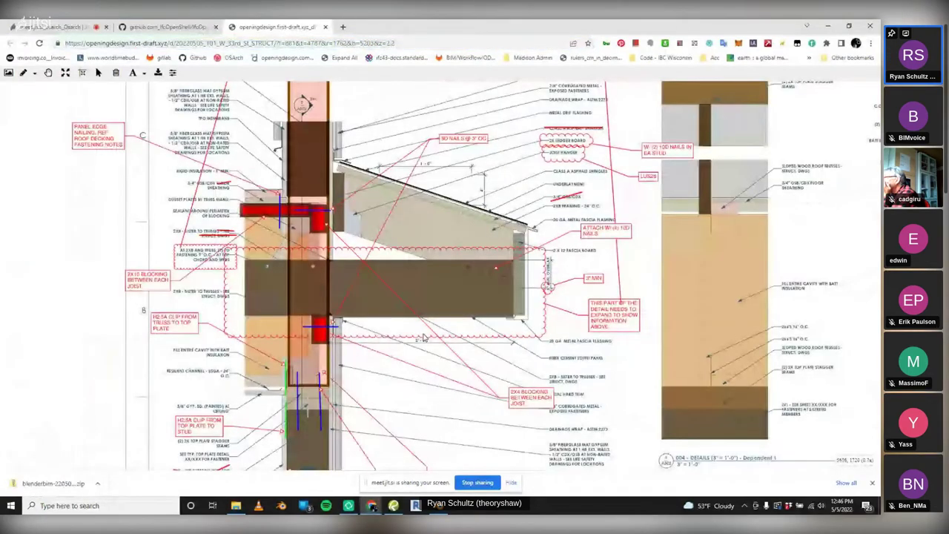
scroll(564, 304, right, 3)
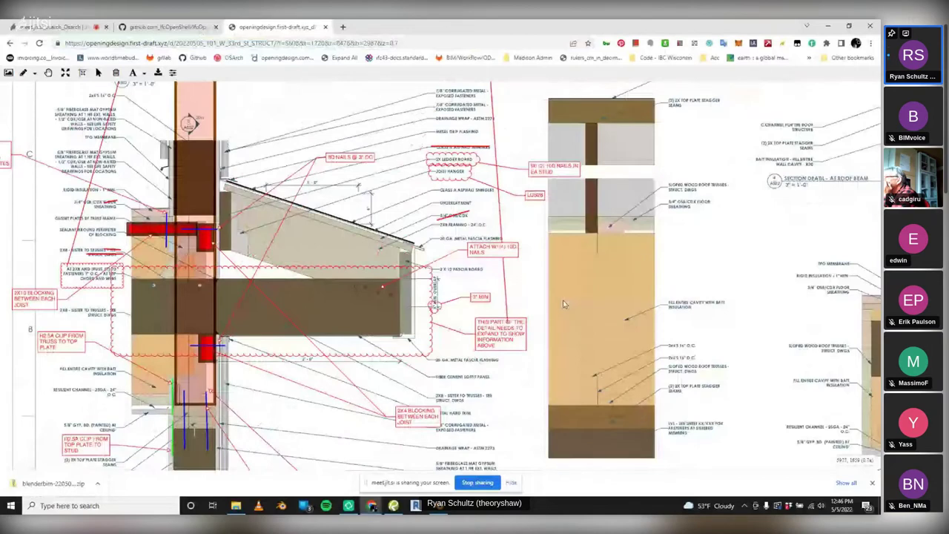
scroll(563, 304, right, 5)
scroll(456, 248, up, 5)
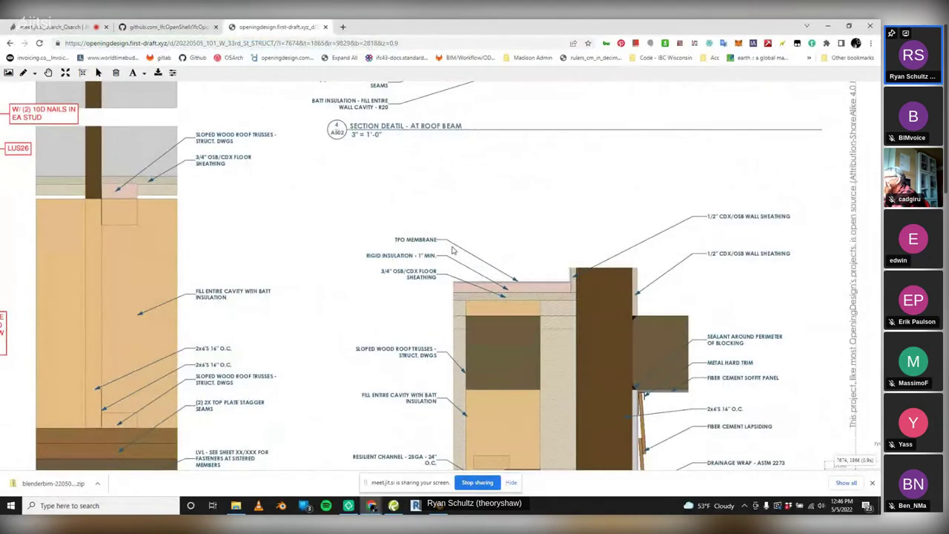
scroll(468, 236, down, 1)
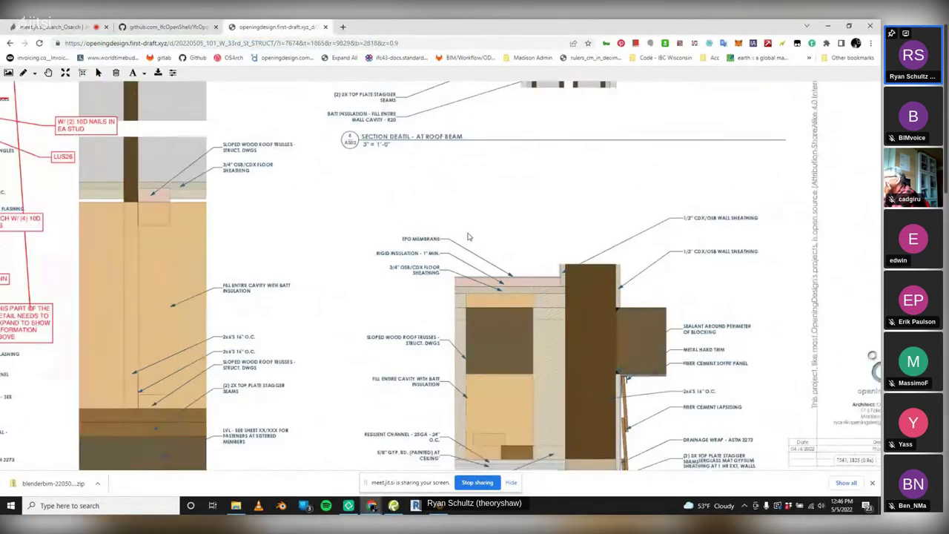
scroll(468, 236, down, 1)
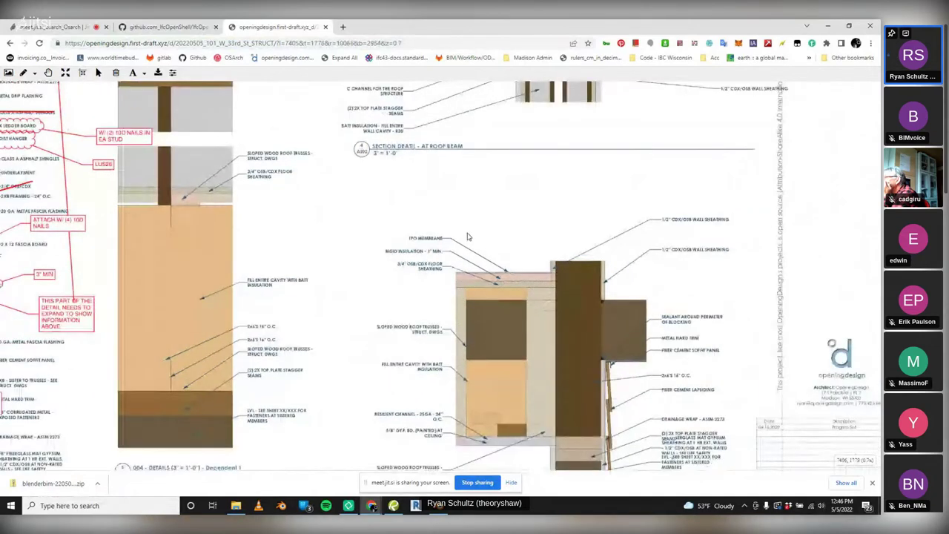
scroll(497, 196, down, 1)
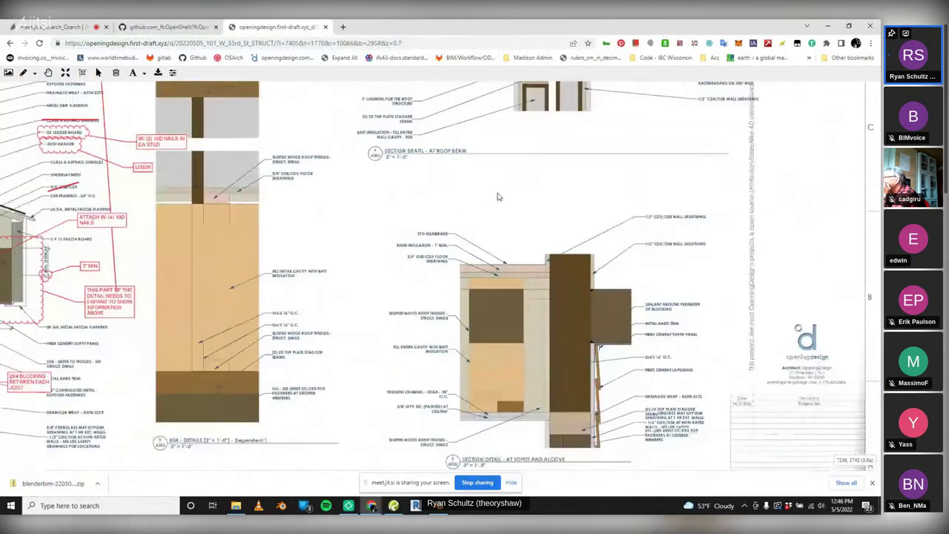
scroll(497, 196, down, 1)
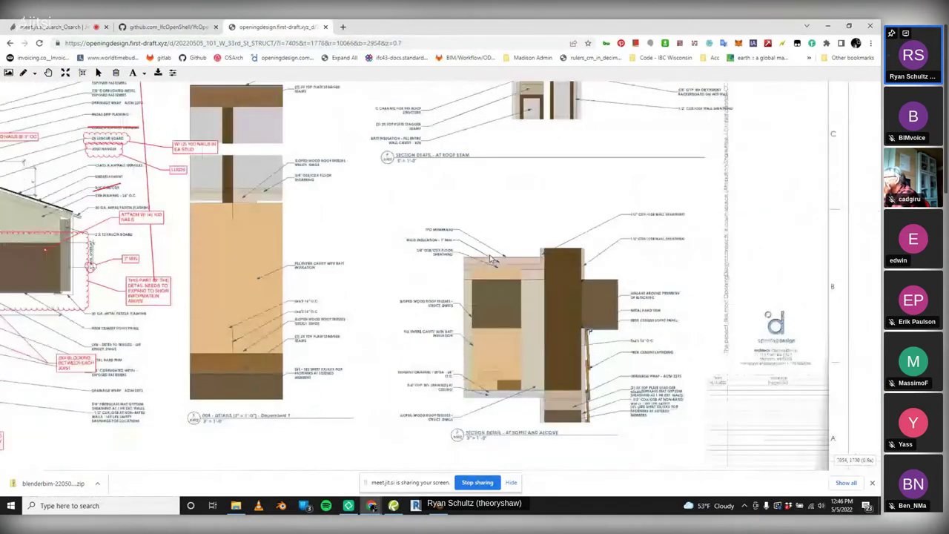
click(438, 511)
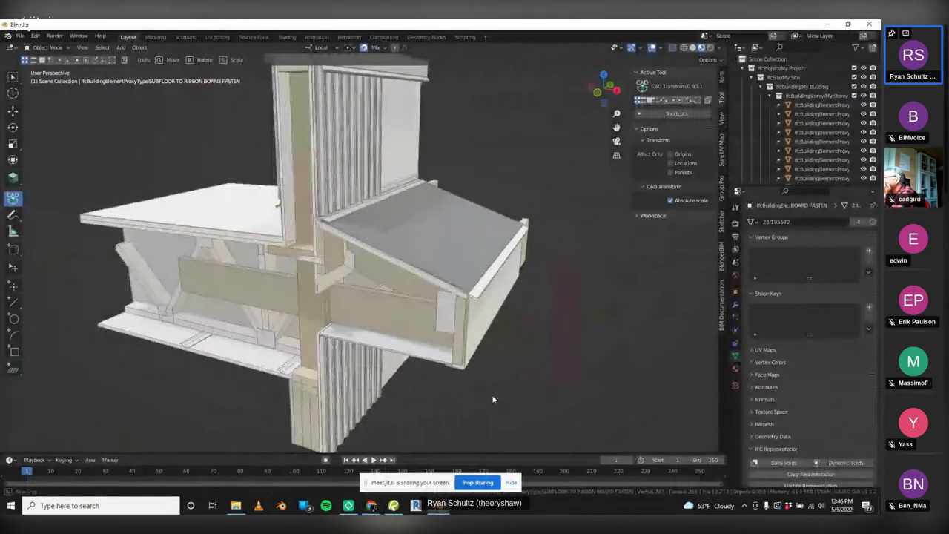
Select the floor slab and raise its IfcExtrudedAreaSolid value to 5.79
click(326, 349)
middle_drag(326, 348, 415, 260)
click(257, 234)
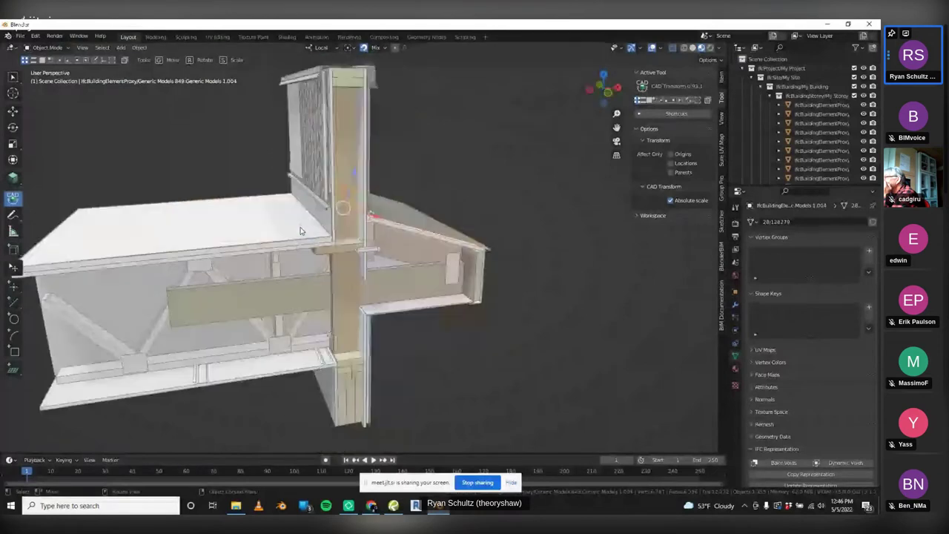
scroll(792, 439, down, 2)
scroll(791, 439, down, 2)
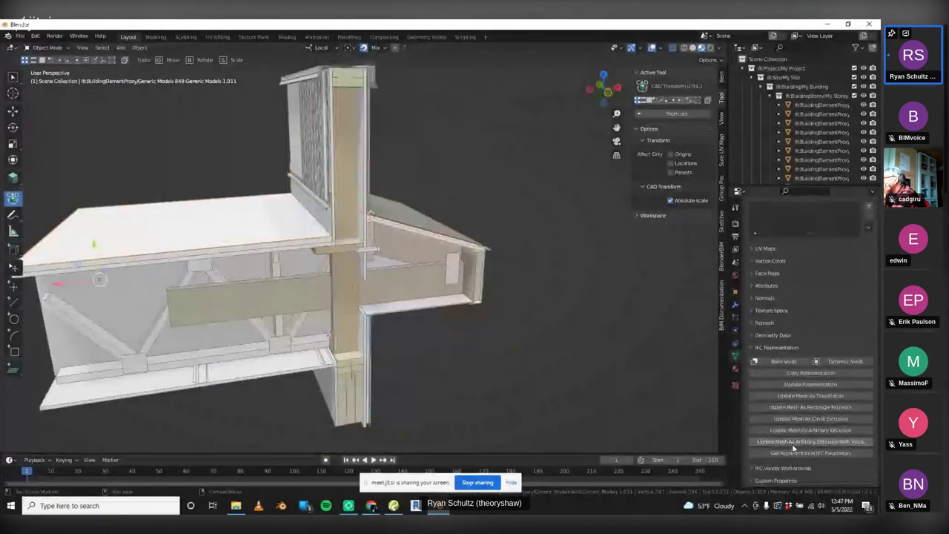
click(825, 452)
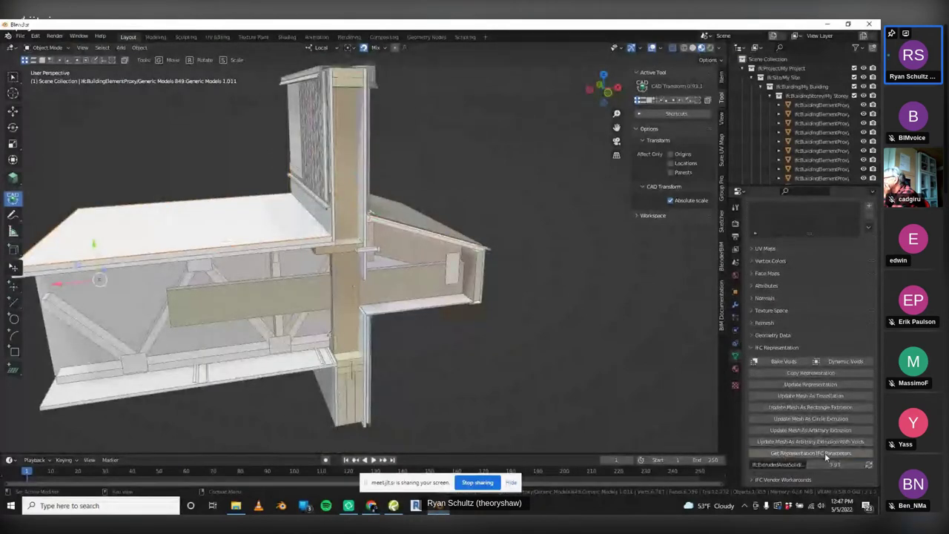
drag(834, 464, 864, 464)
scroll(459, 302, up, 2)
Select the vertical post and view its 2x6'S 16" O.C. material settings
middle_drag(460, 302, 456, 281)
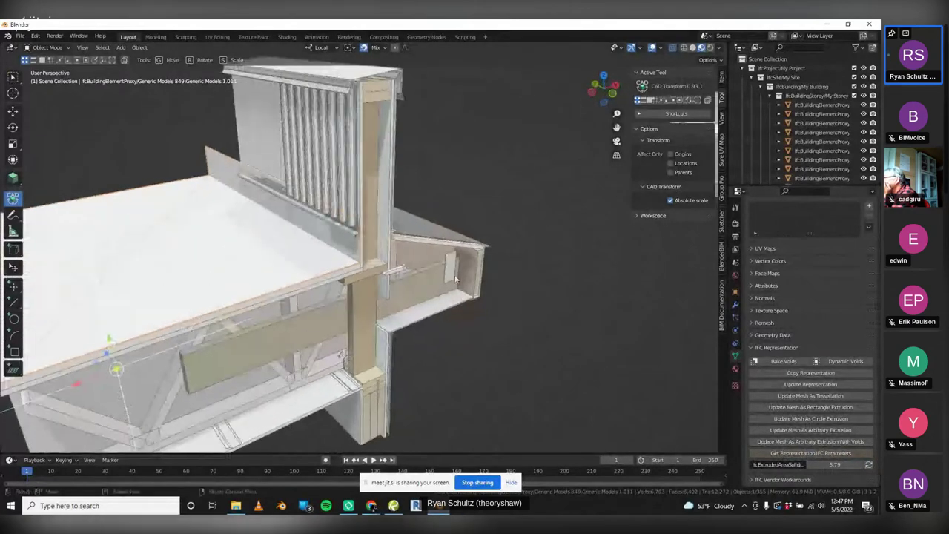
click(369, 171)
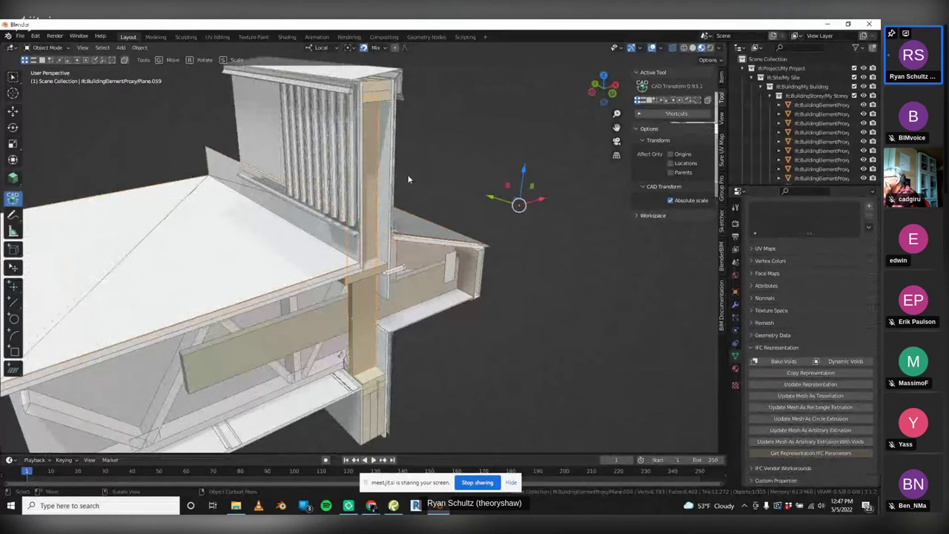
click(734, 369)
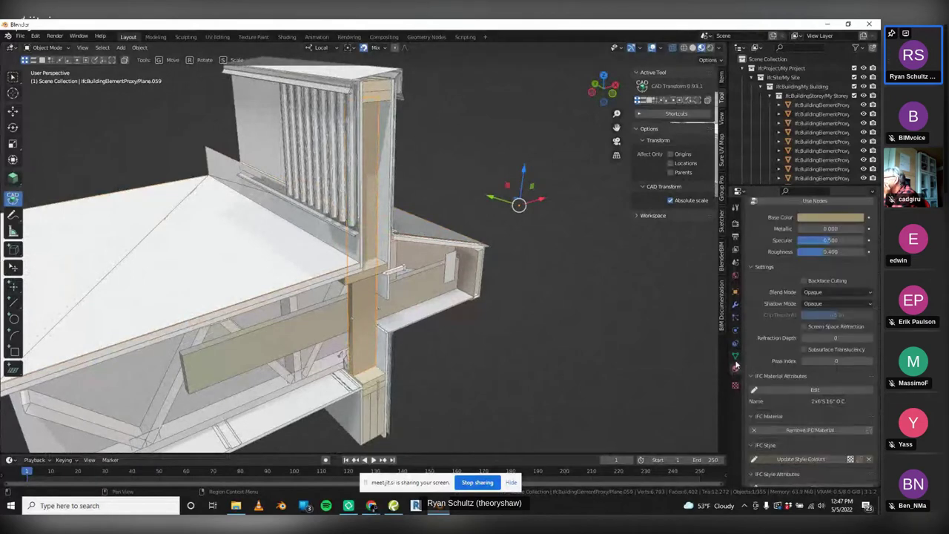
scroll(784, 344, down, 8)
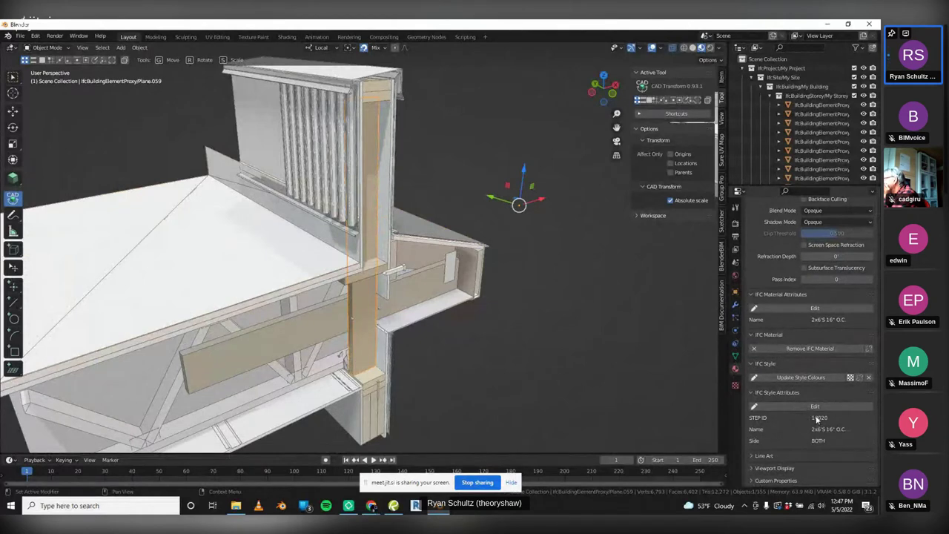
Rename the post's IFC style to ASDFASDFASD and save the style edit
click(819, 406)
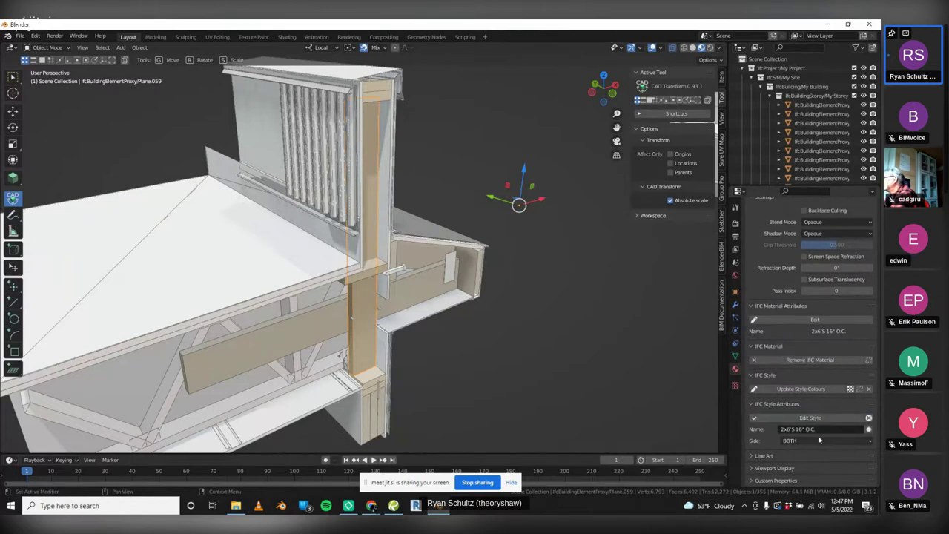
click(827, 430)
text(ASDFASDFASD)
key(Return)
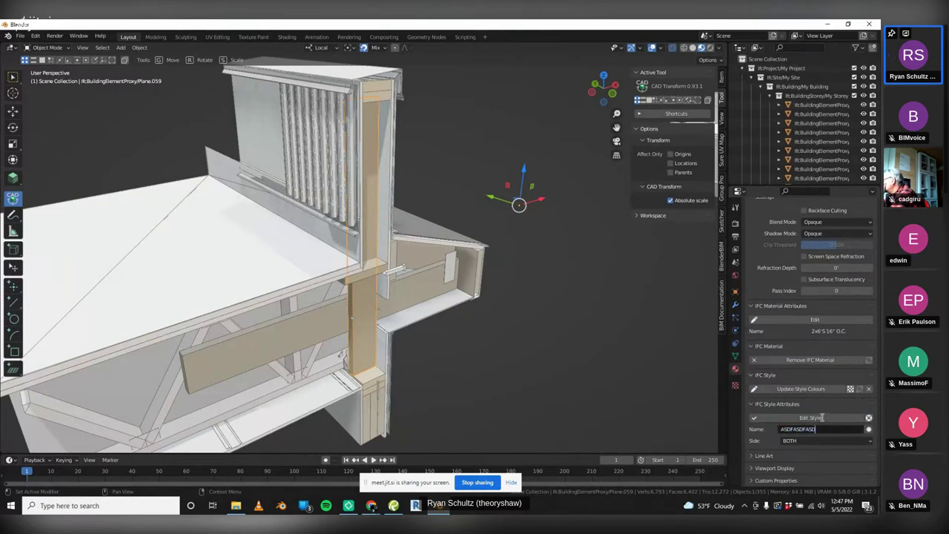
click(819, 420)
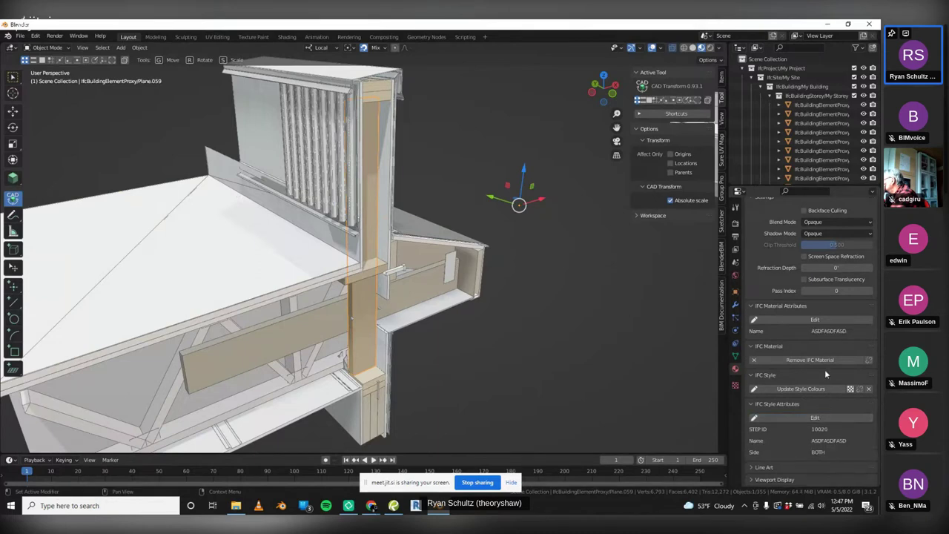
scroll(823, 348, up, 6)
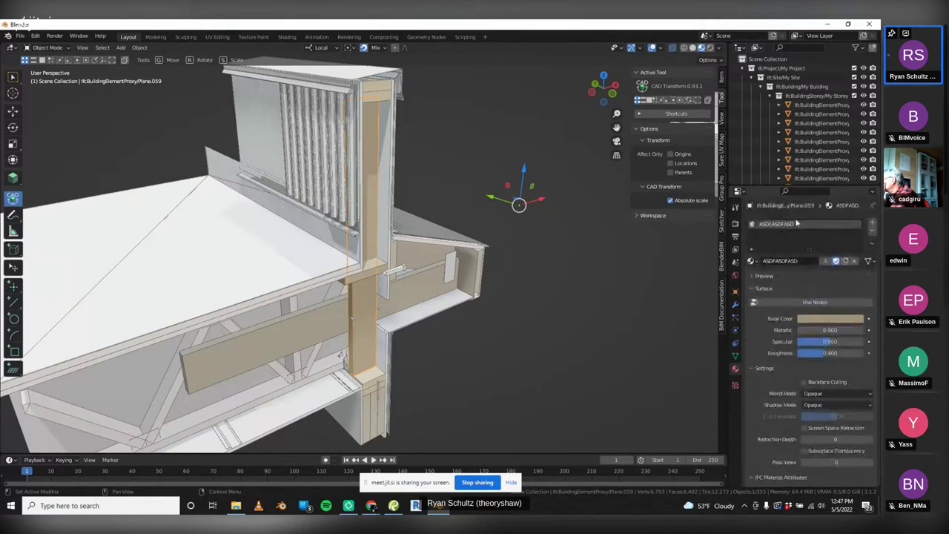
middle_drag(563, 308, 536, 308)
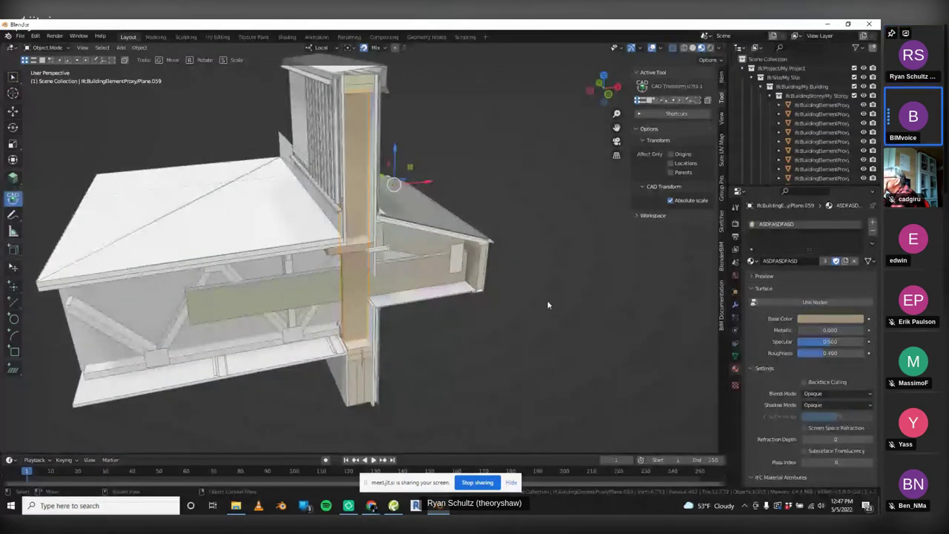
middle_drag(546, 299, 509, 296)
scroll(509, 295, down, 2)
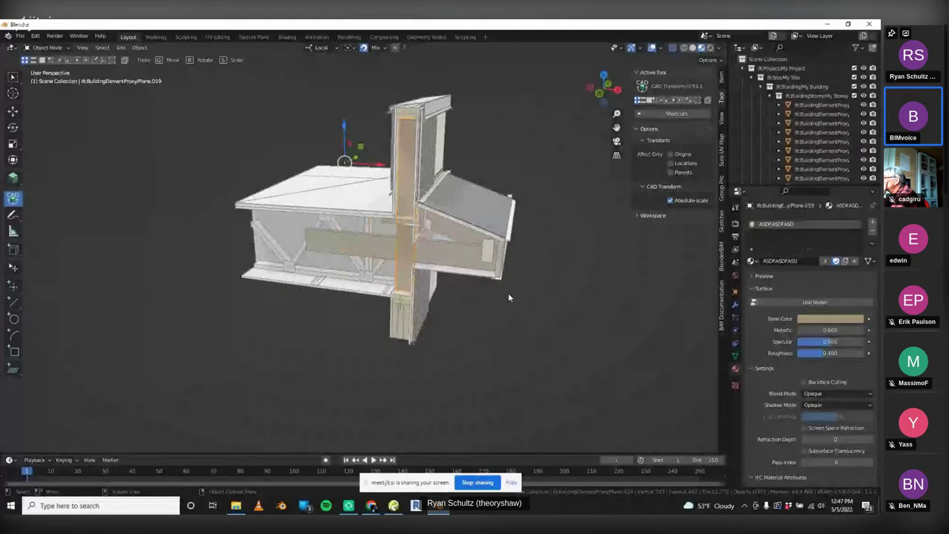
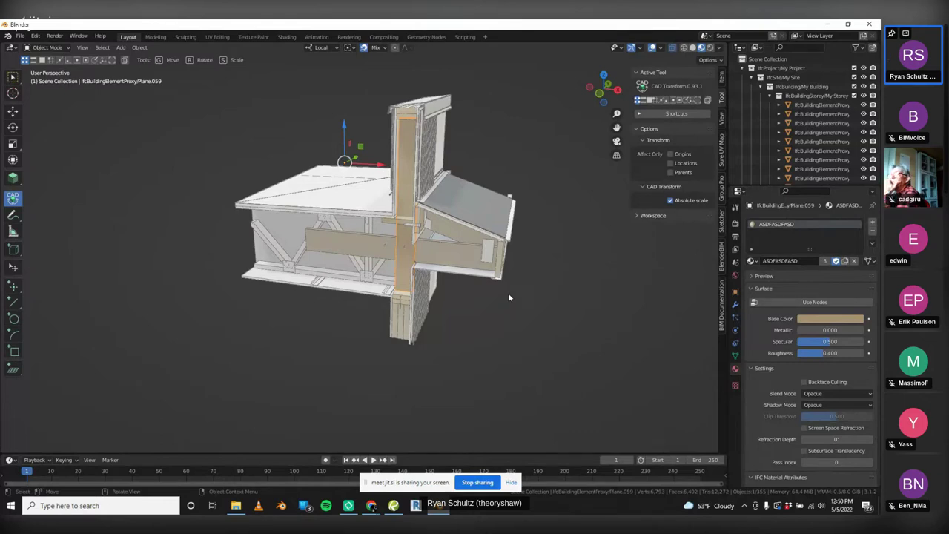
Deselect the detail model, then orbit and zoom in to look at it
click(430, 368)
middle_drag(363, 370, 218, 151)
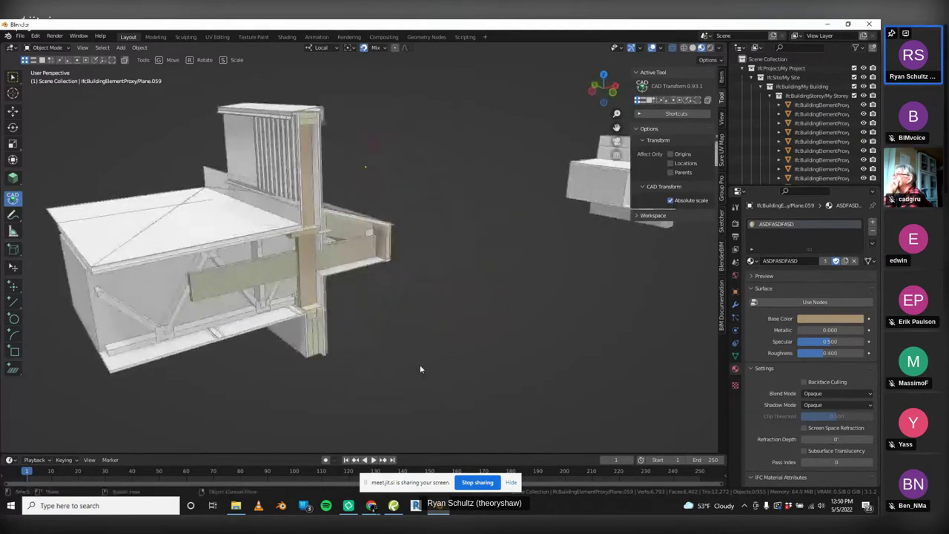
scroll(260, 244, up, 3)
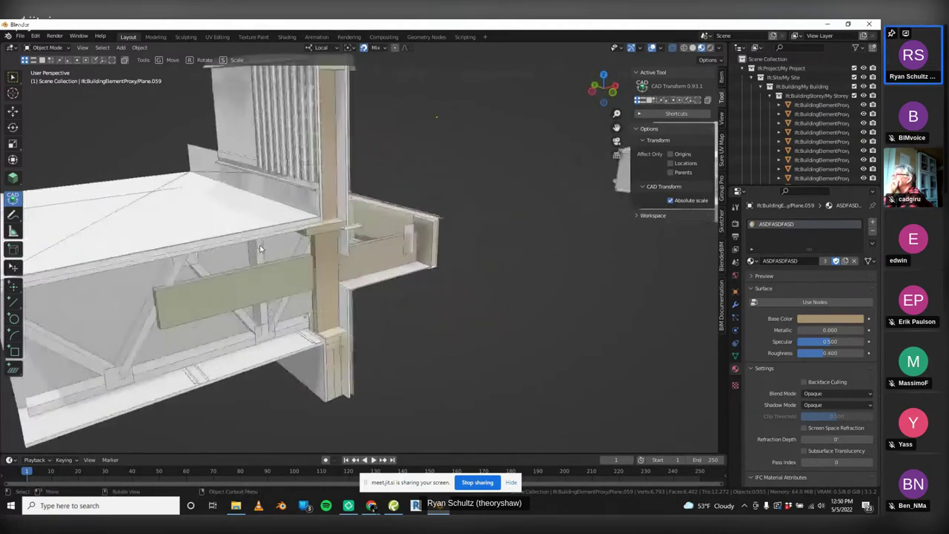
scroll(261, 248, down, 2)
scroll(342, 284, down, 3)
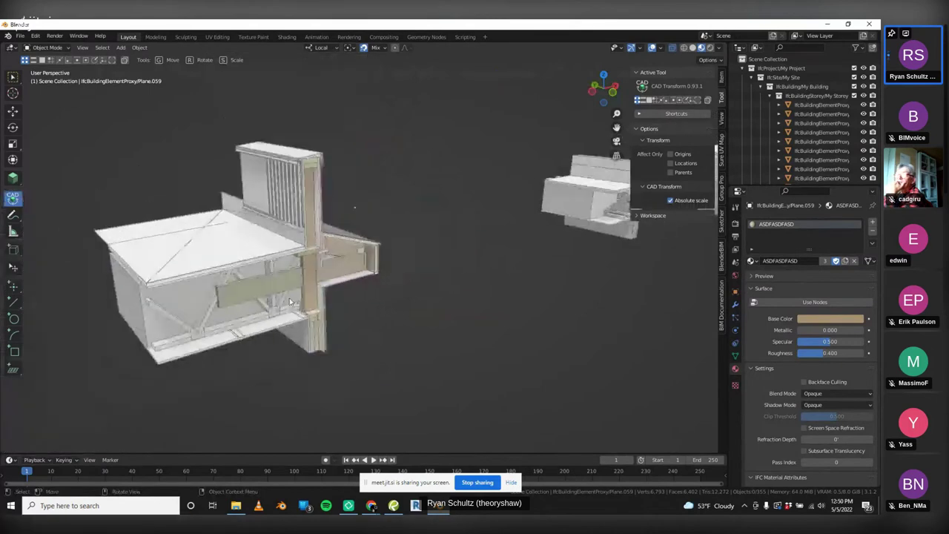
scroll(252, 279, down, 2)
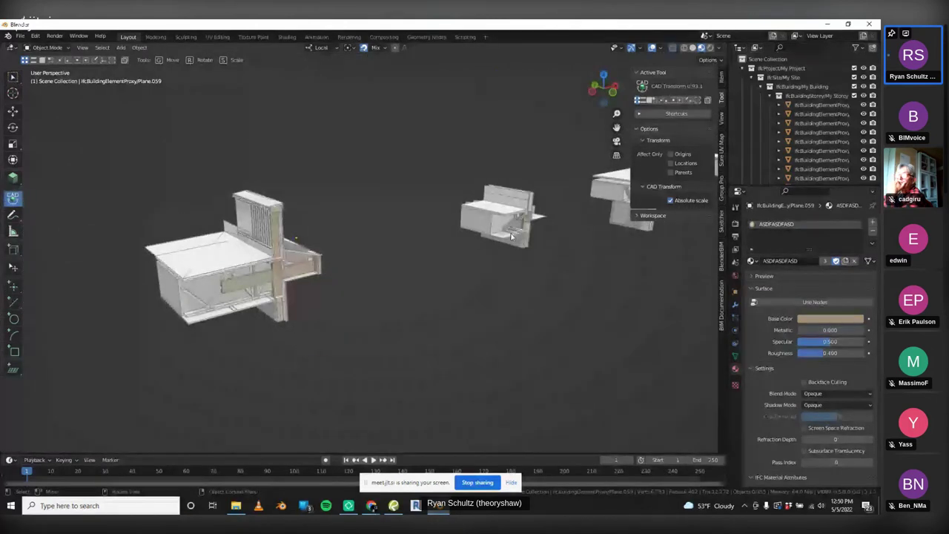
scroll(530, 212, up, 8)
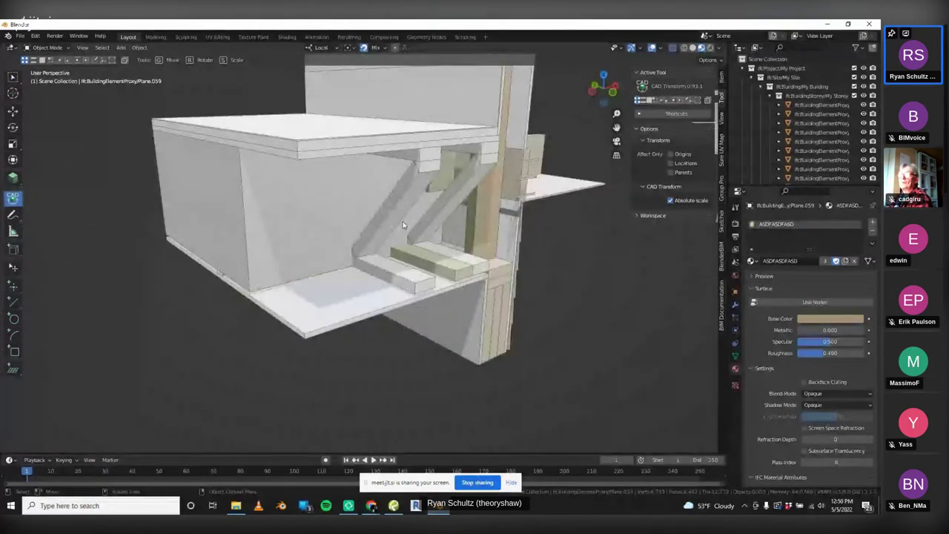
scroll(307, 229, down, 6)
scroll(523, 208, up, 5)
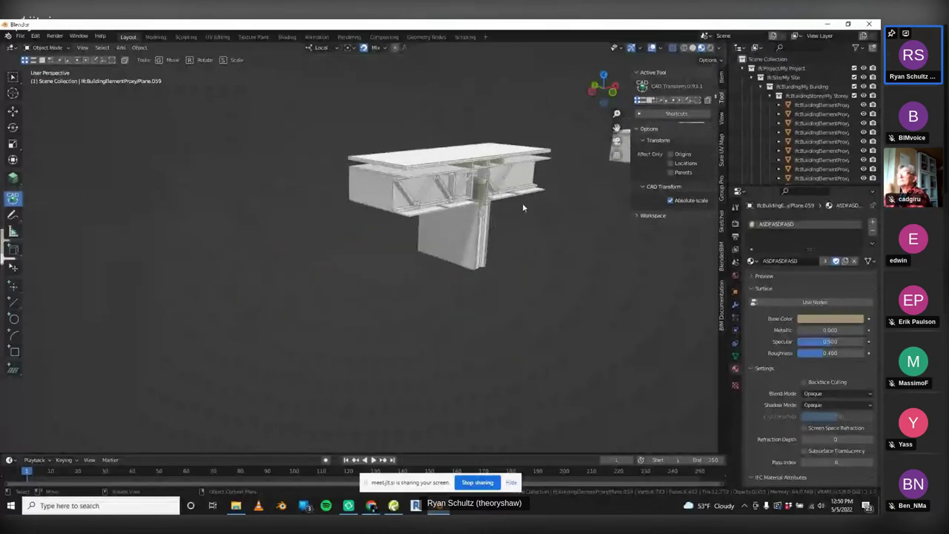
scroll(523, 208, up, 4)
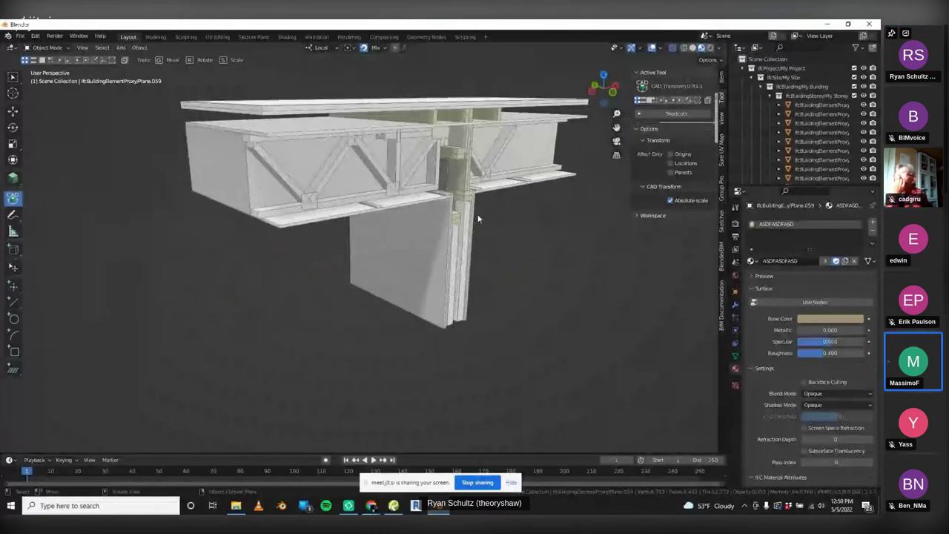
scroll(478, 219, down, 6)
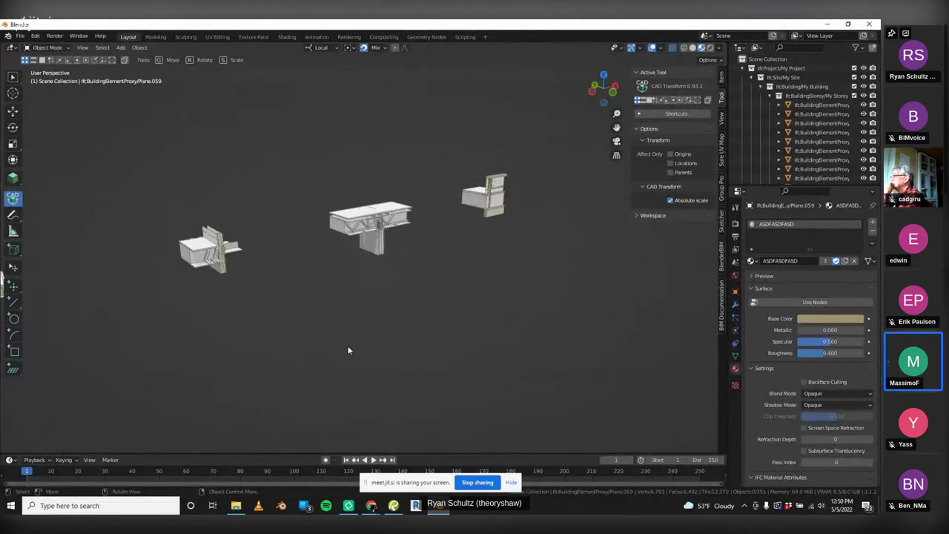
Open the recent untitled.blend file without saving the current one
click(22, 35)
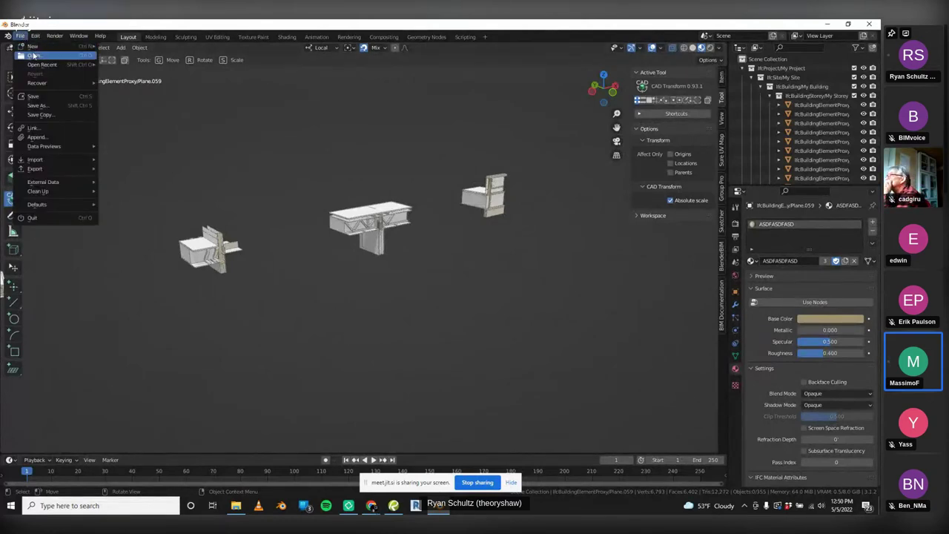
mouse_move(41, 64)
click(124, 65)
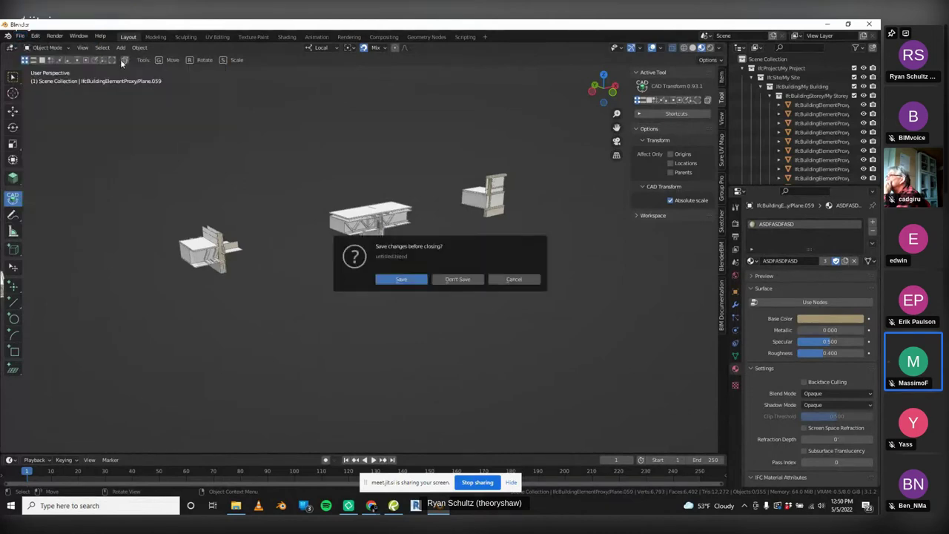
click(456, 281)
Select the IfcWall column and show its Object Data properties
middle_drag(457, 281, 350, 181)
scroll(350, 181, up, 2)
click(348, 180)
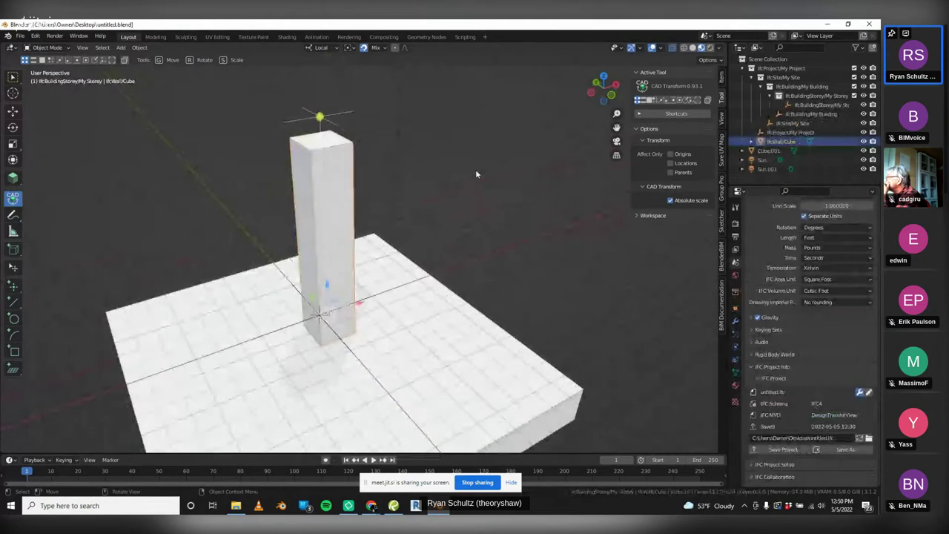
click(735, 374)
scroll(792, 419, down, 1)
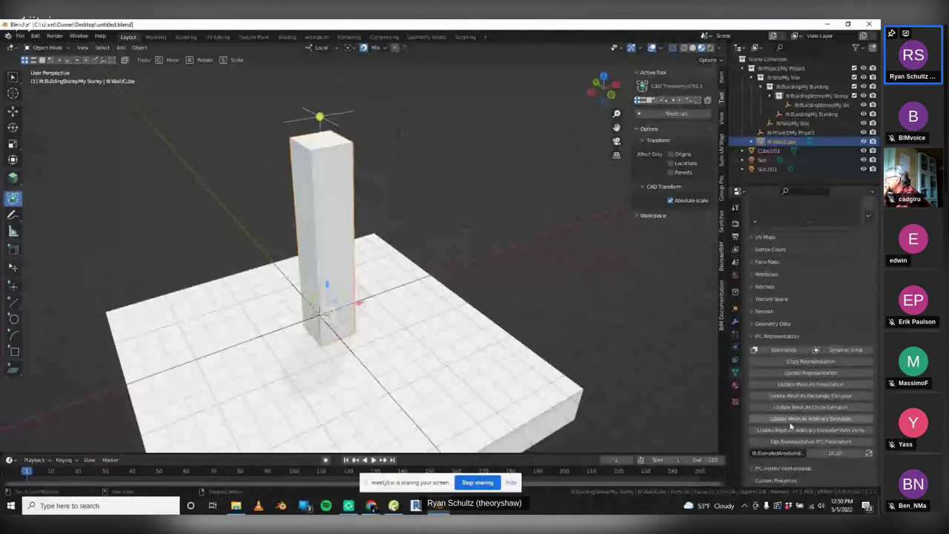
Inspect the column's IFC representation name without changing it, then deselect the column
click(494, 357)
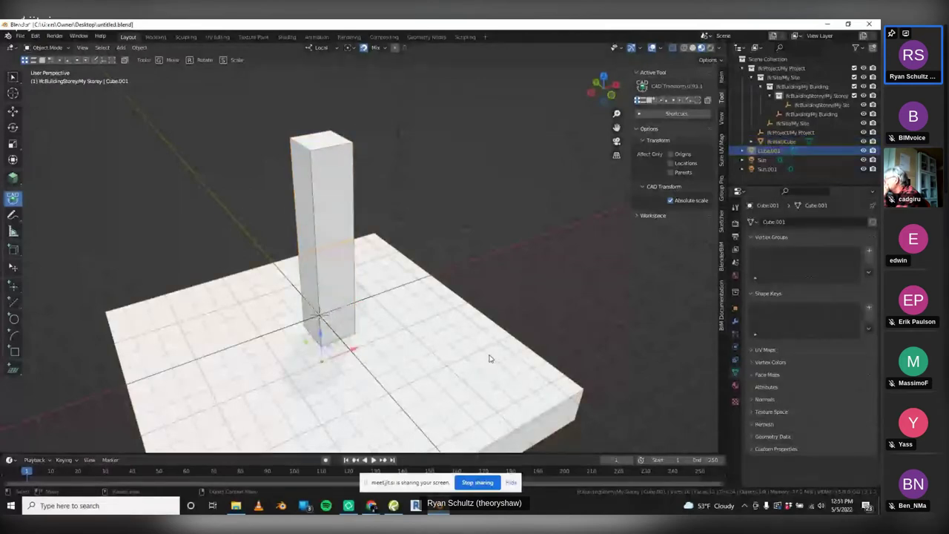
click(326, 245)
scroll(785, 445, down, 4)
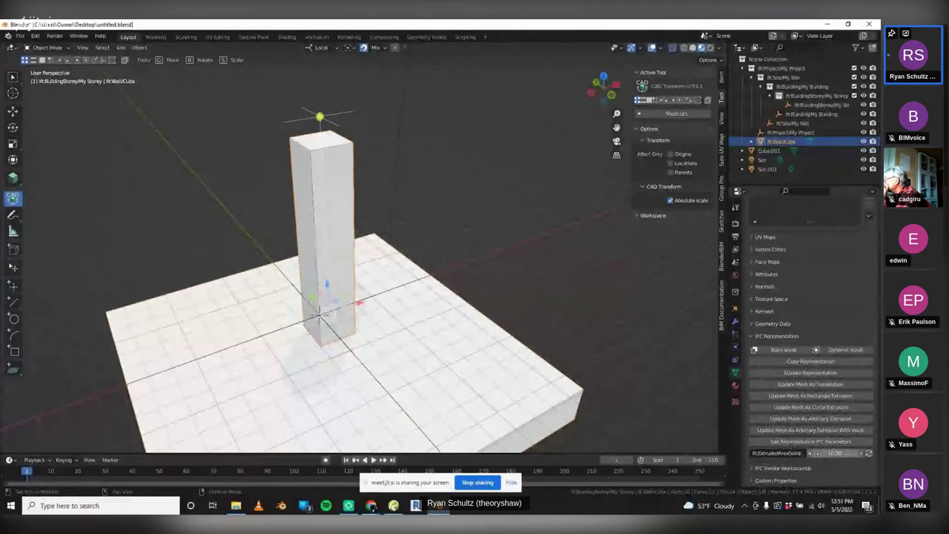
click(777, 453)
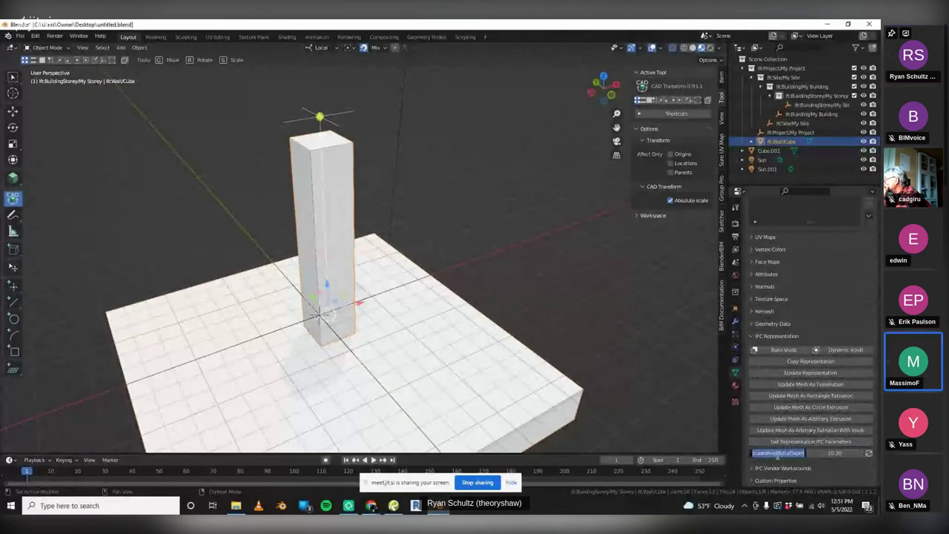
drag(780, 453, 743, 453)
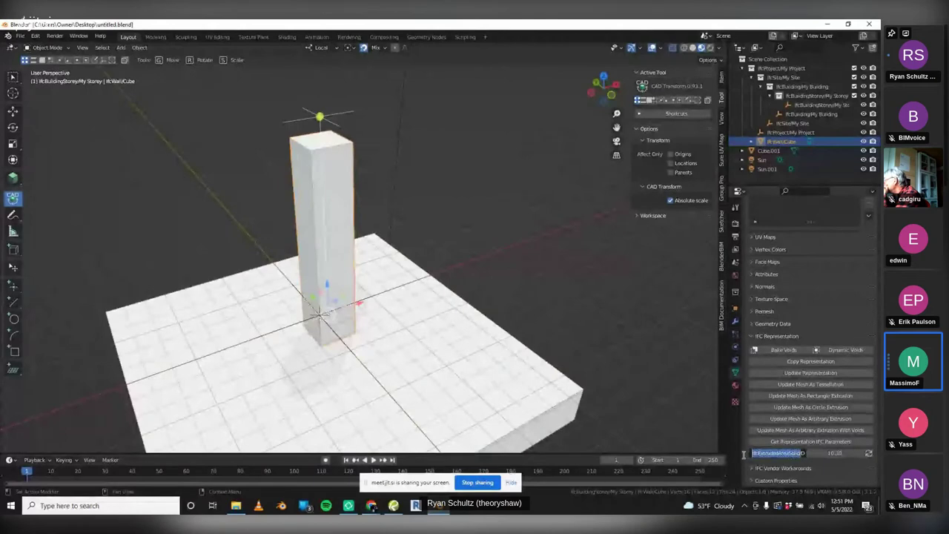
click(577, 299)
click(577, 299)
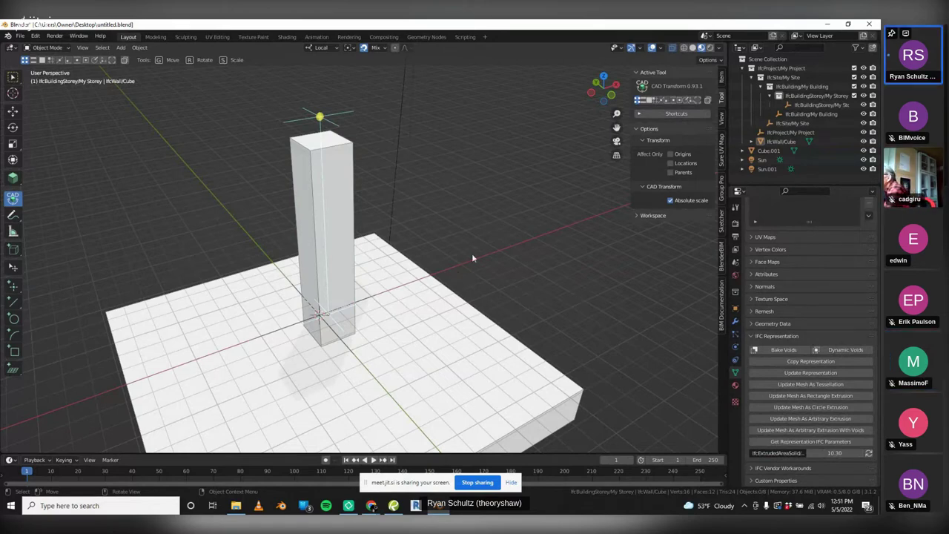
Drag the Outliner border down to make the scene hierarchy list taller
middle_drag(464, 208, 474, 226)
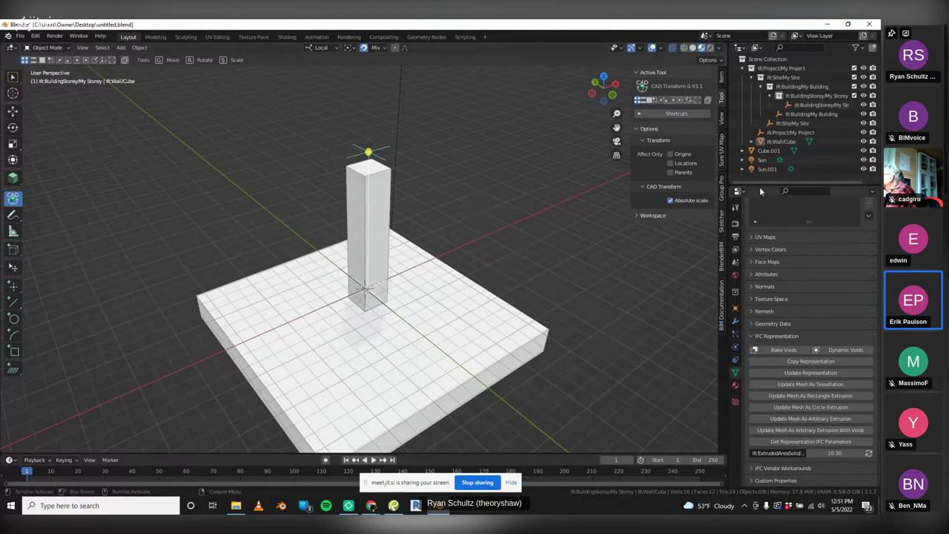
drag(759, 184, 759, 214)
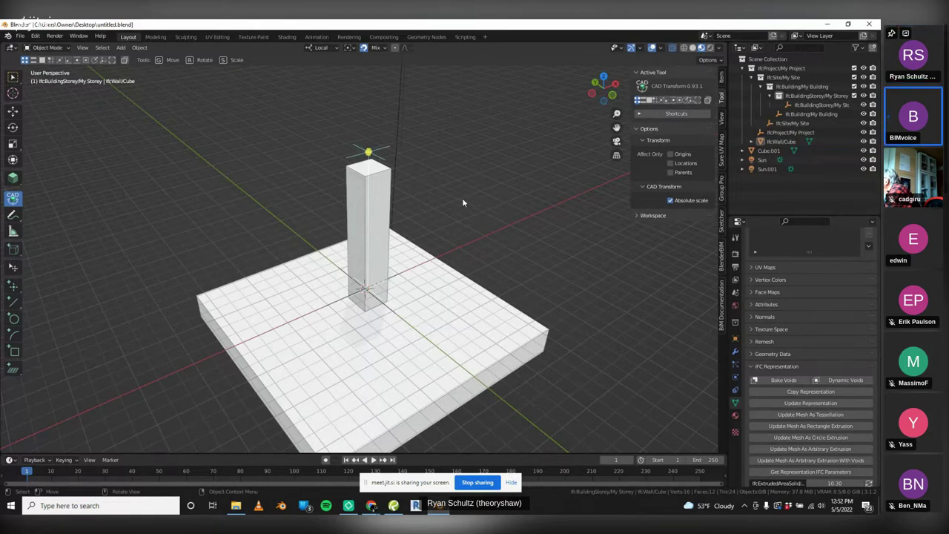
middle_drag(462, 197, 461, 182)
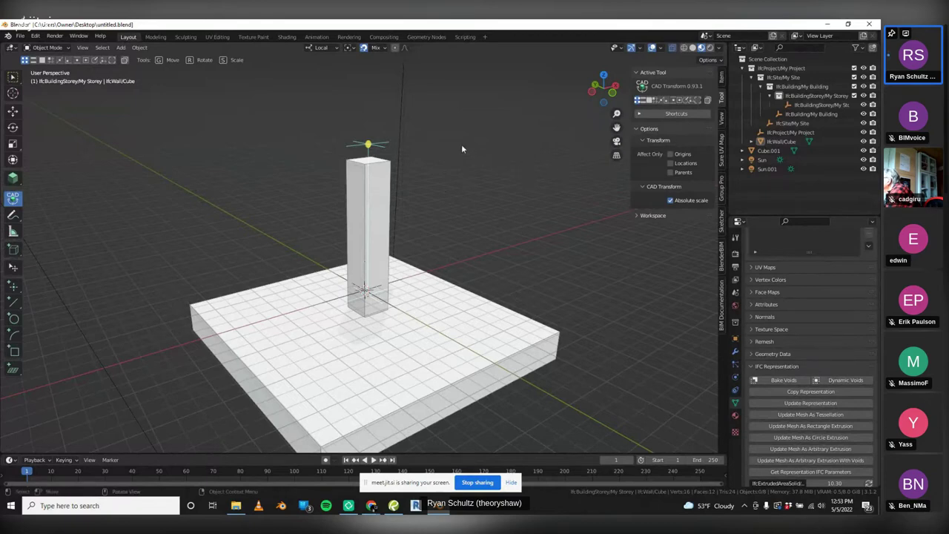
Move the IfcWall column down
scroll(390, 148, up, 3)
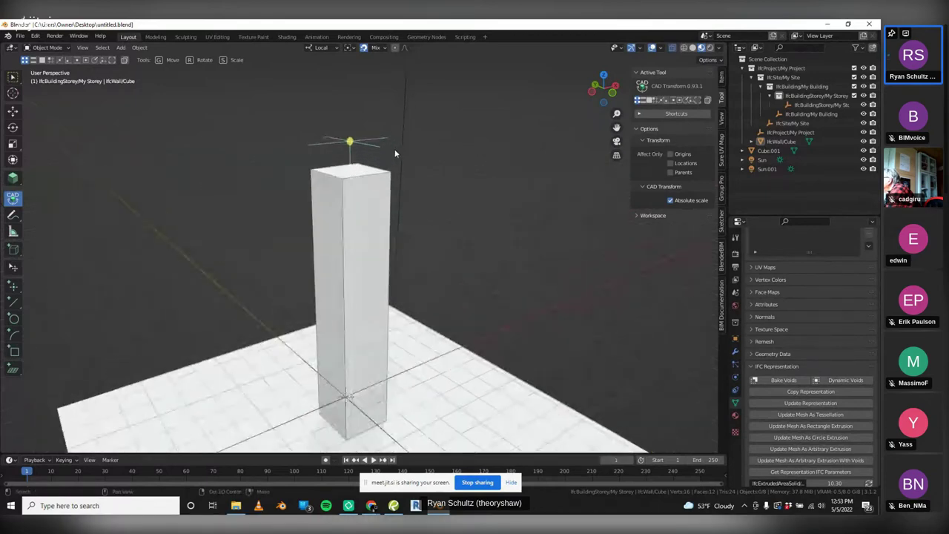
click(392, 147)
click(390, 172)
scroll(427, 161, down, 1)
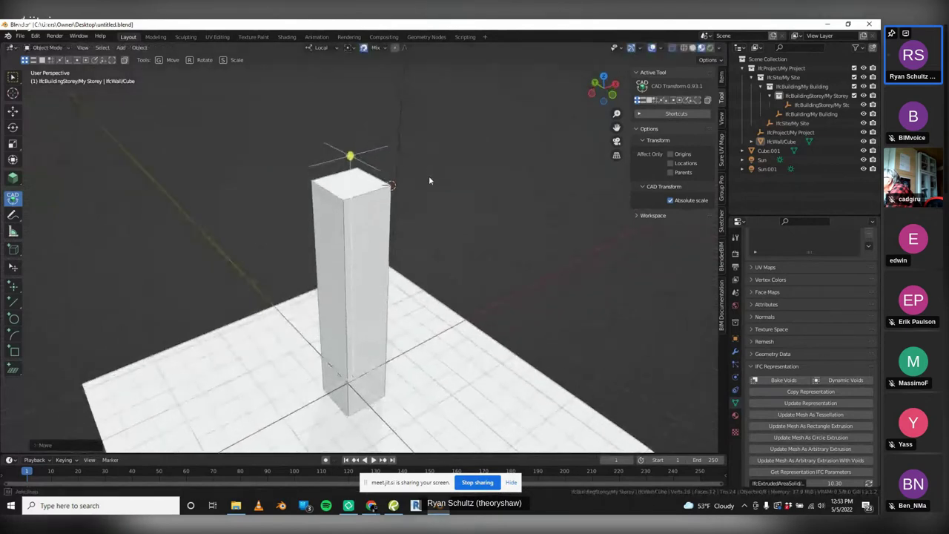
Add a Plain Axes empty to the scene
click(140, 47)
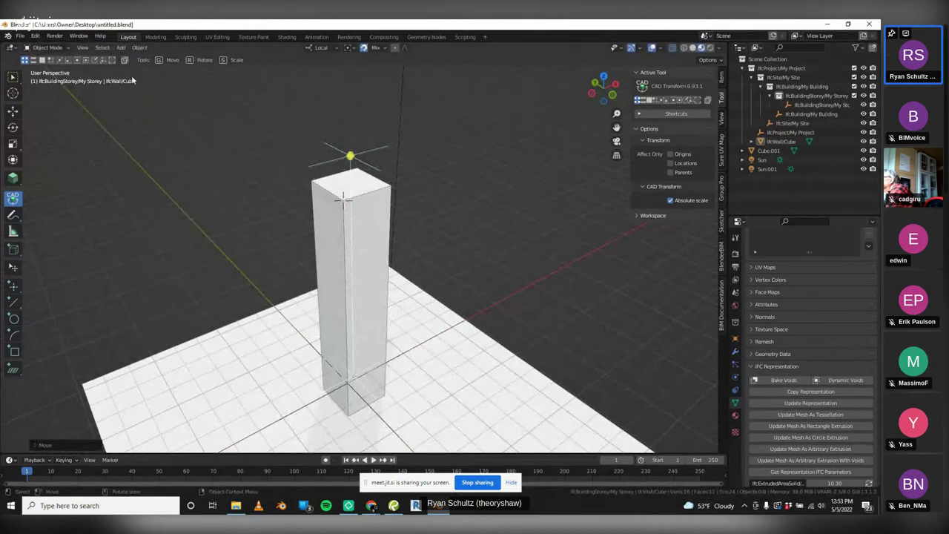
click(122, 48)
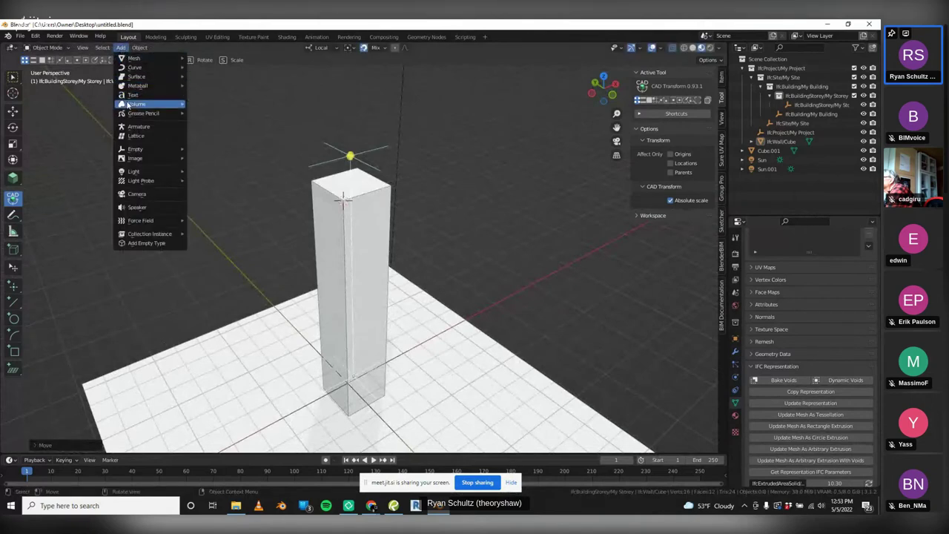
mouse_move(146, 149)
click(220, 149)
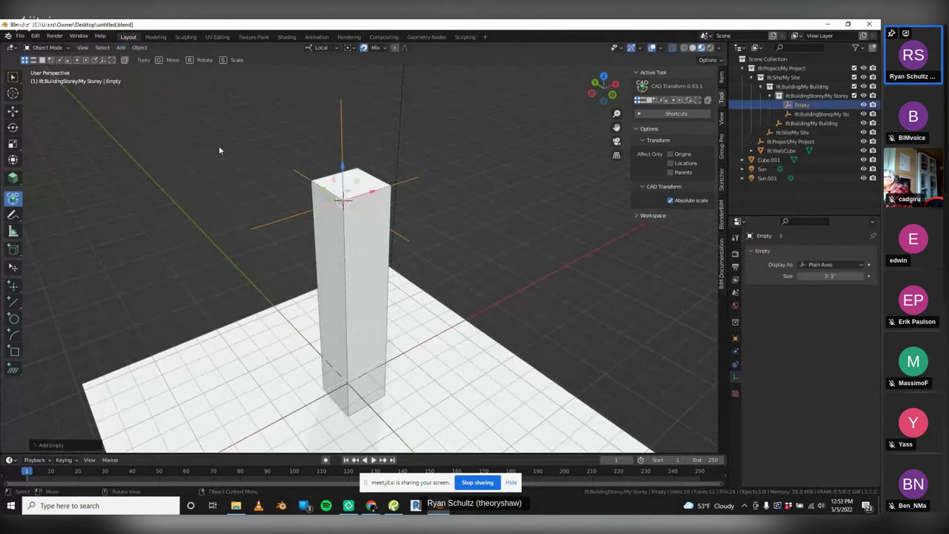
Assign the Empty the IfcBuildingStorey class under IfcSpatialElement
click(734, 338)
scroll(776, 362, down, 3)
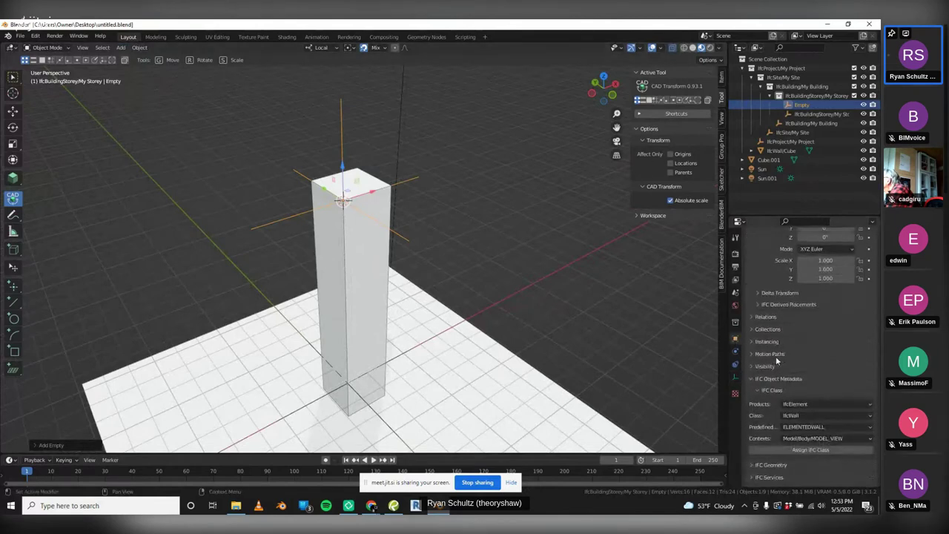
click(798, 404)
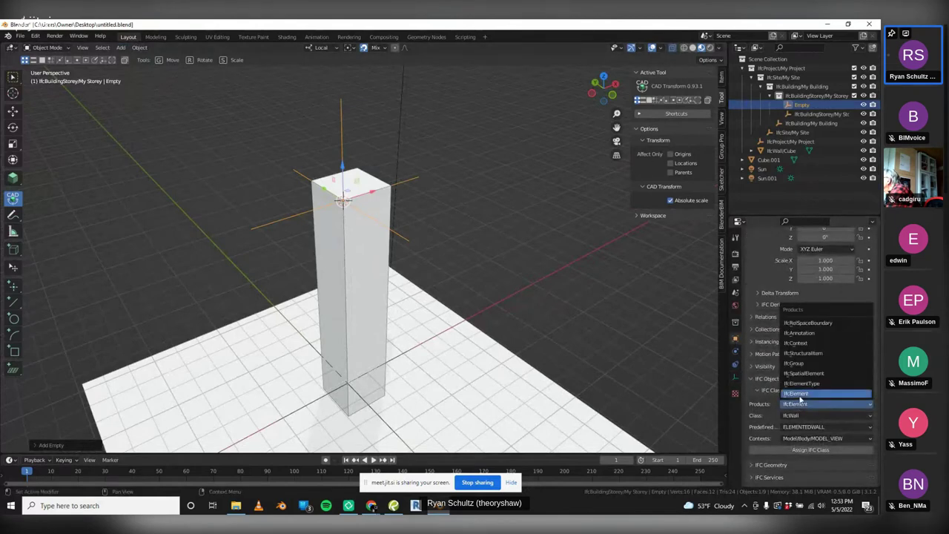
click(804, 374)
click(804, 416)
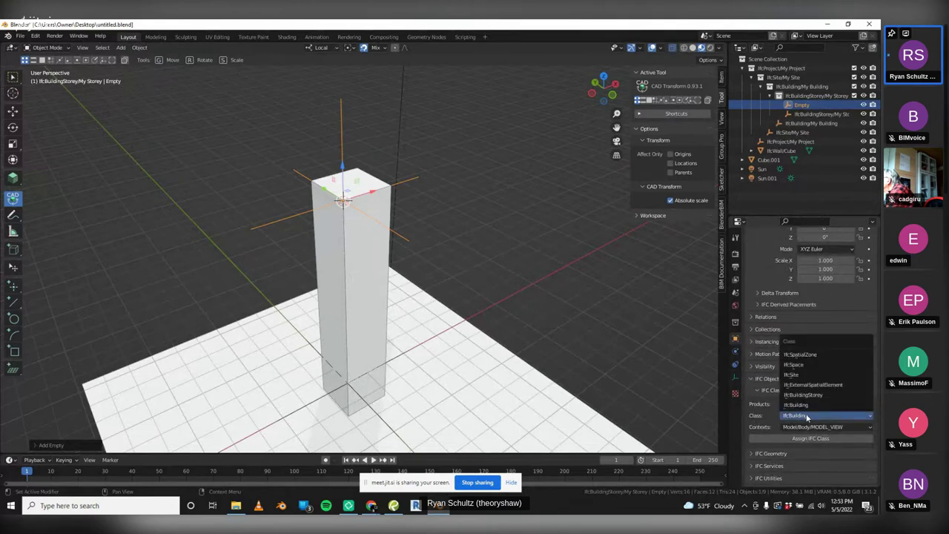
click(810, 396)
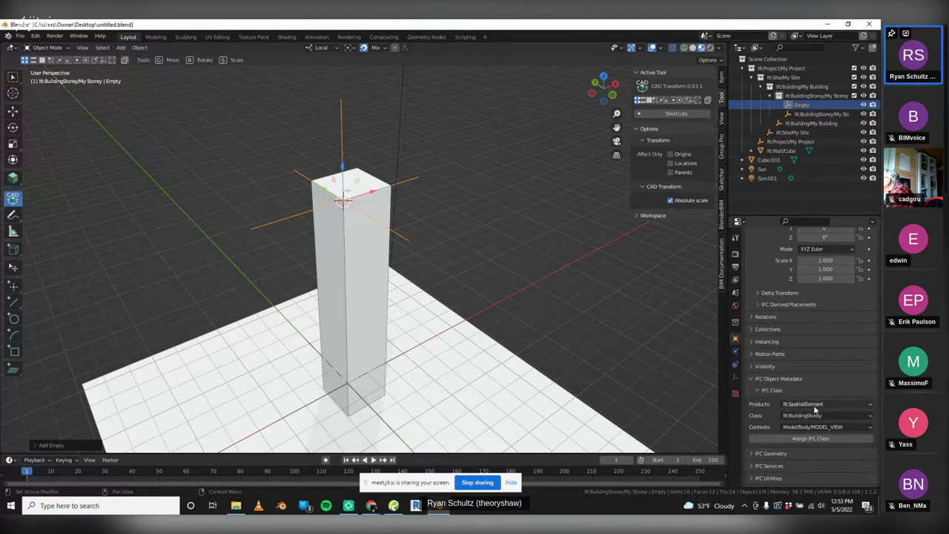
click(813, 439)
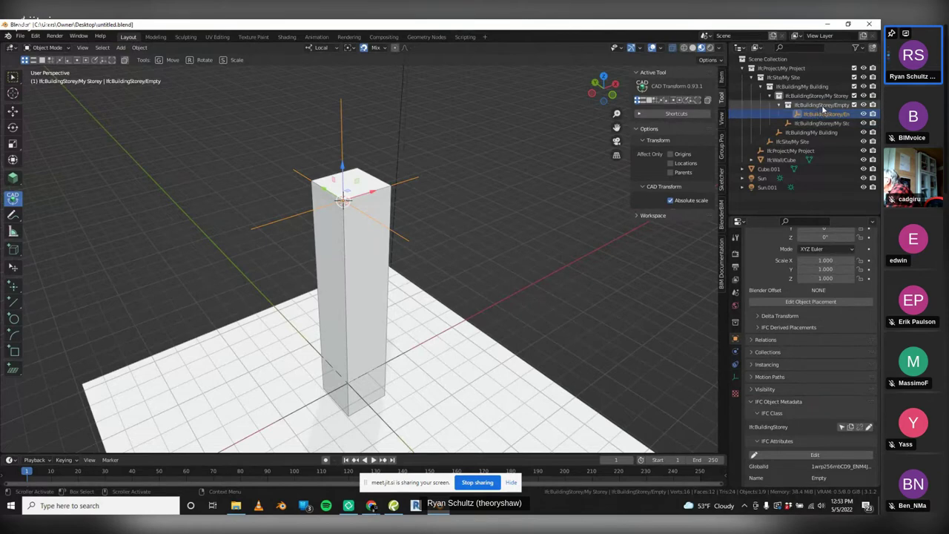
Move the Empty storey under My Building and select the My Storey collection
drag(823, 108, 807, 89)
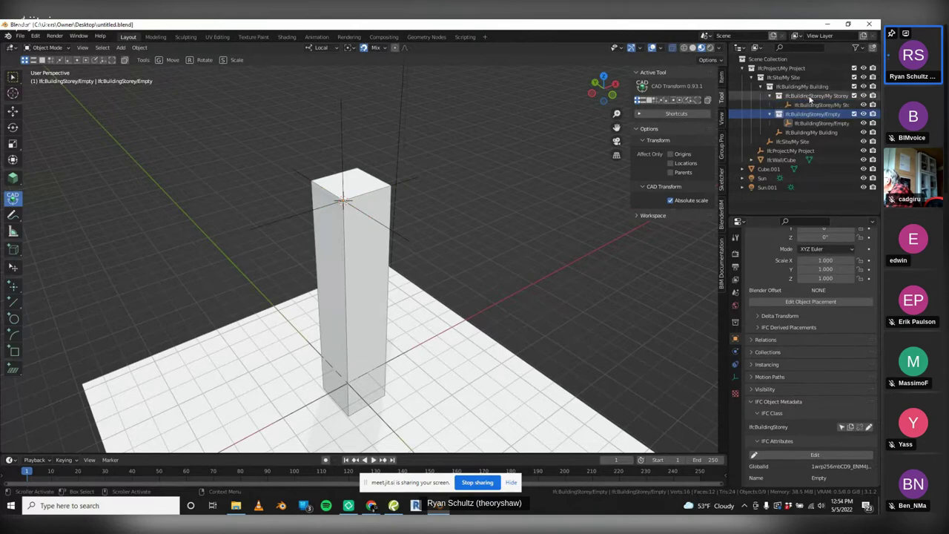
click(808, 105)
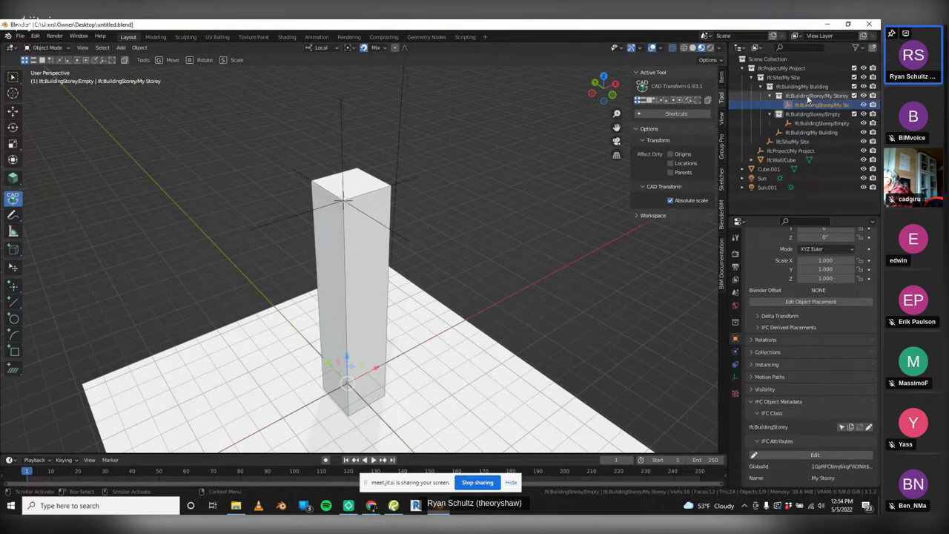
click(806, 95)
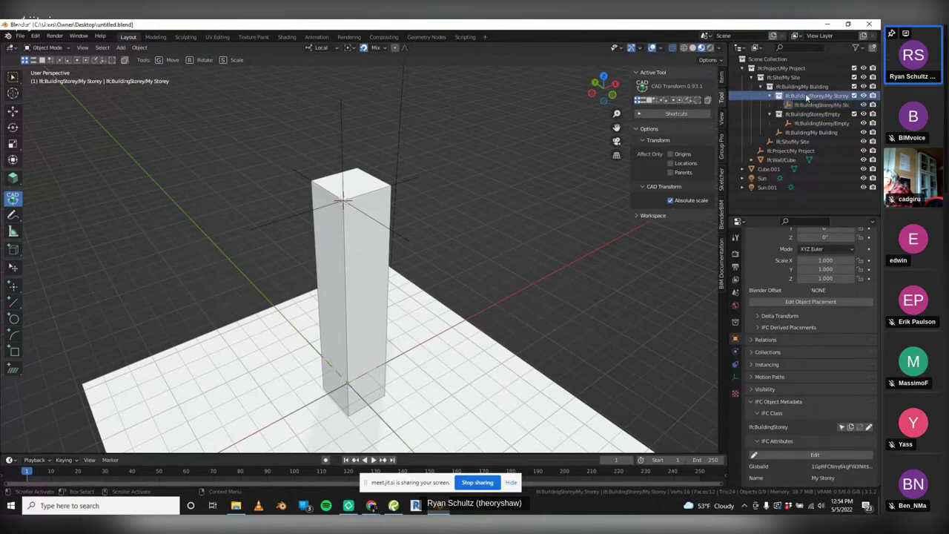
middle_drag(460, 171, 534, 148)
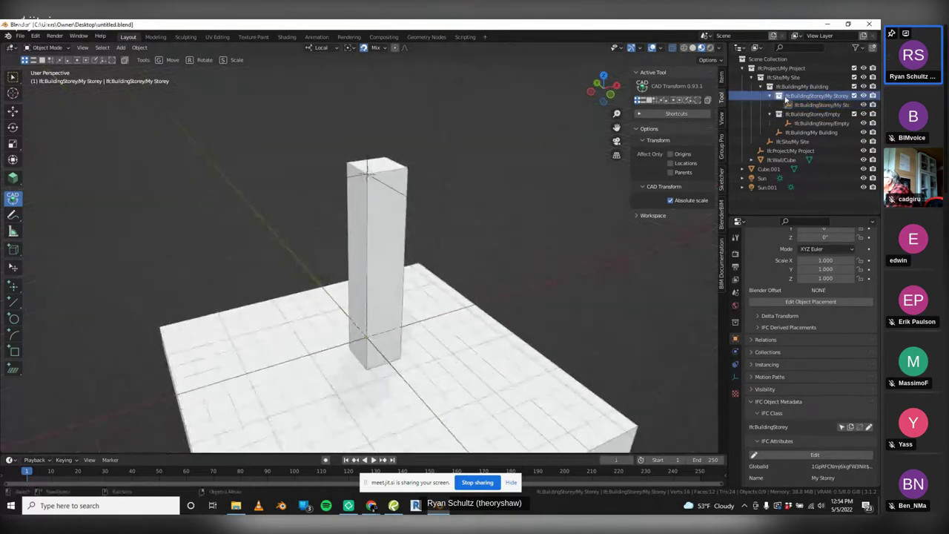
Duplicate the My Storey collection and select the original and My Storey.001
right_click(788, 99)
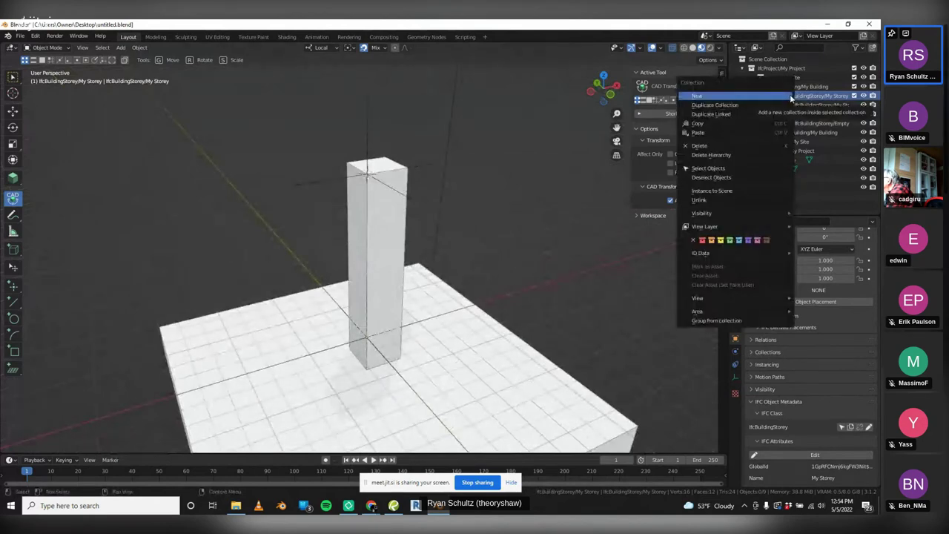
click(749, 170)
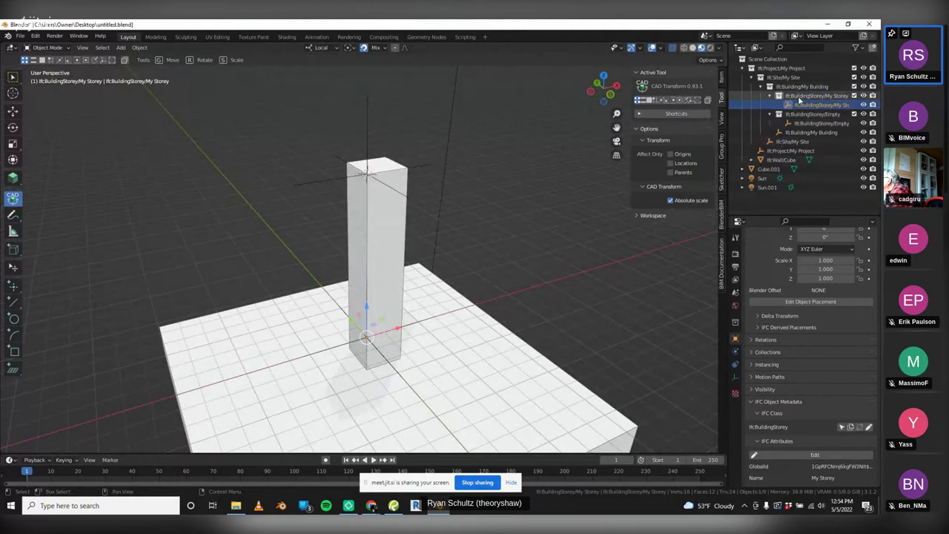
right_click(802, 98)
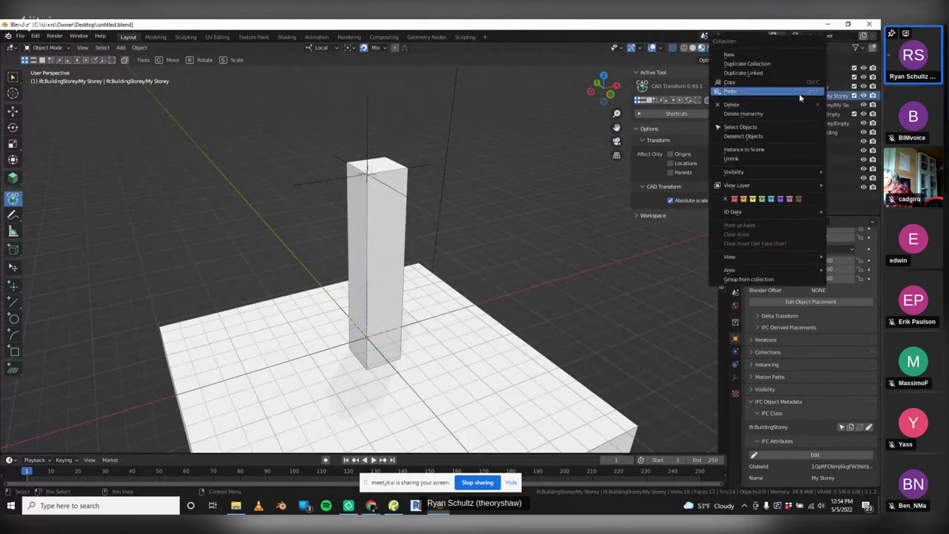
click(776, 67)
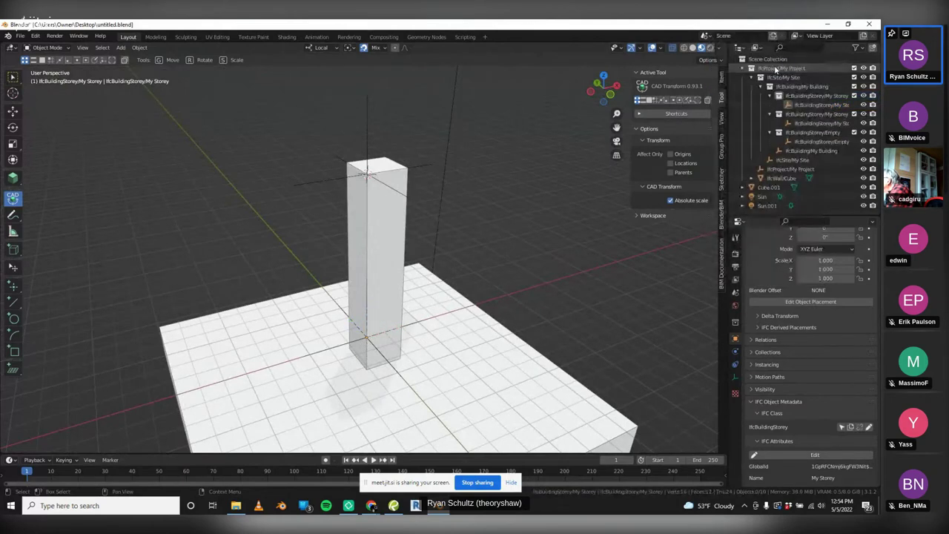
click(806, 105)
scroll(795, 332, down, 3)
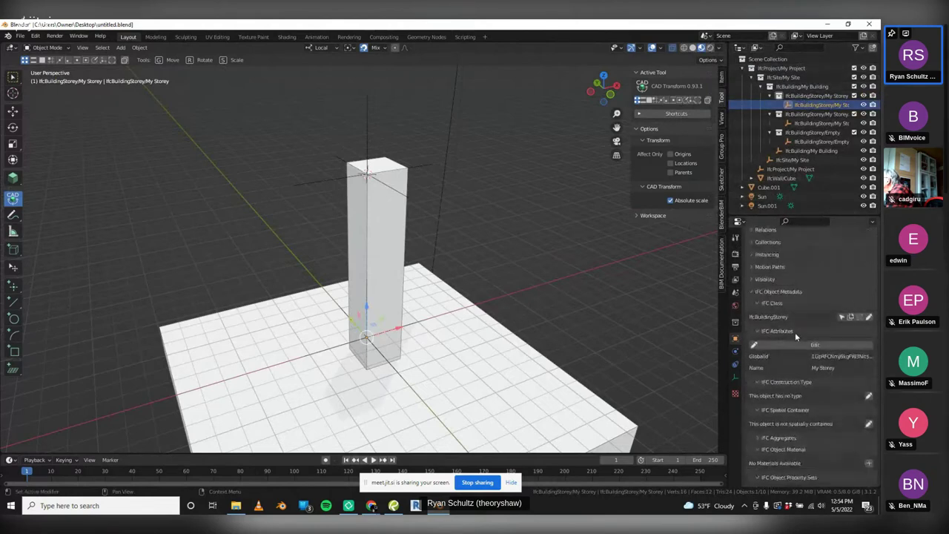
click(816, 126)
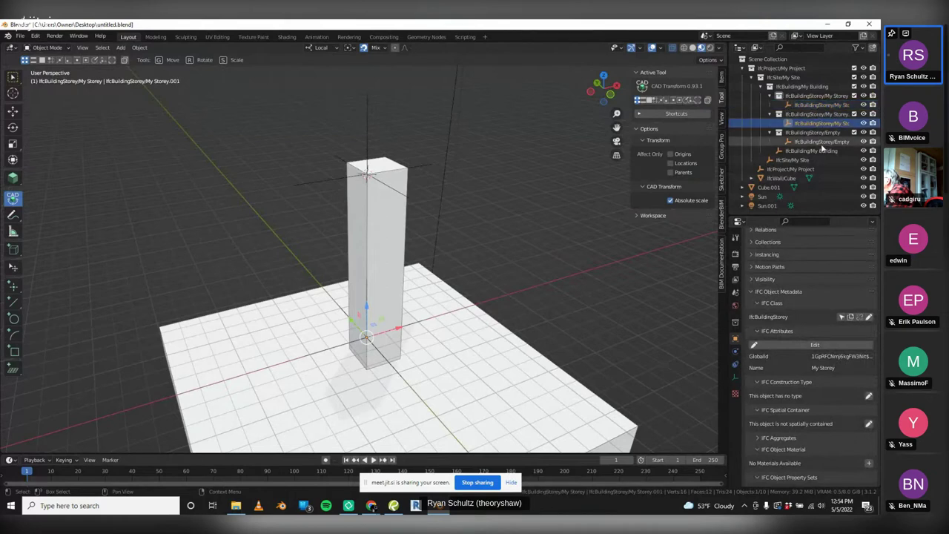
click(822, 141)
click(817, 105)
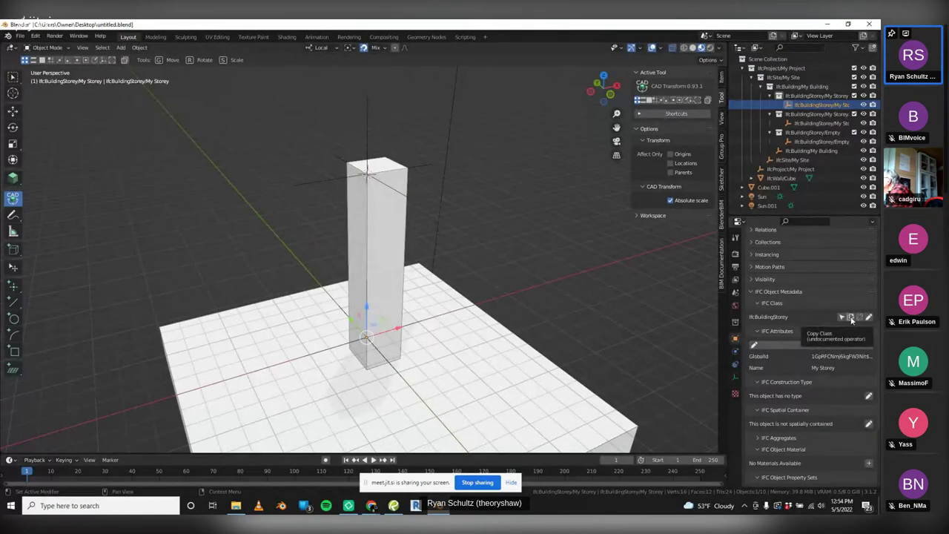
click(813, 123)
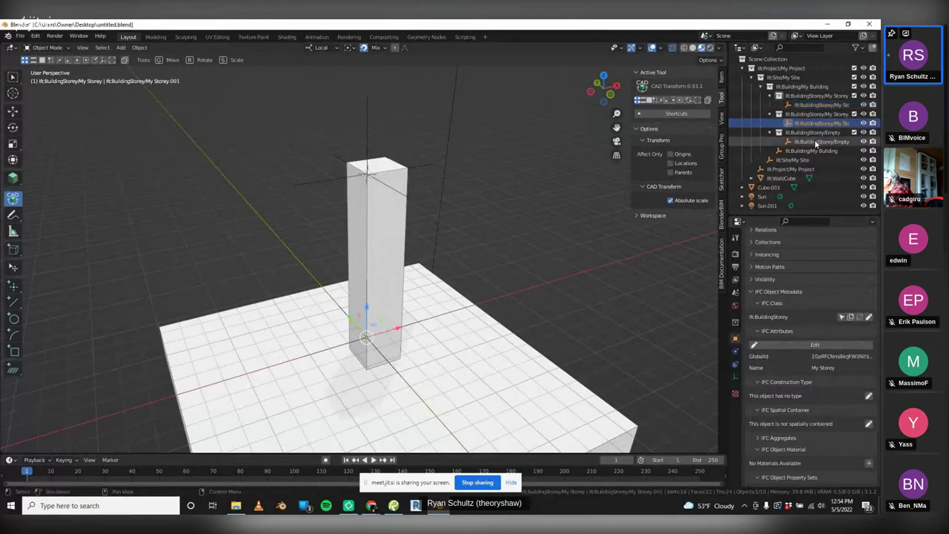
click(817, 141)
ctrl+click(816, 124)
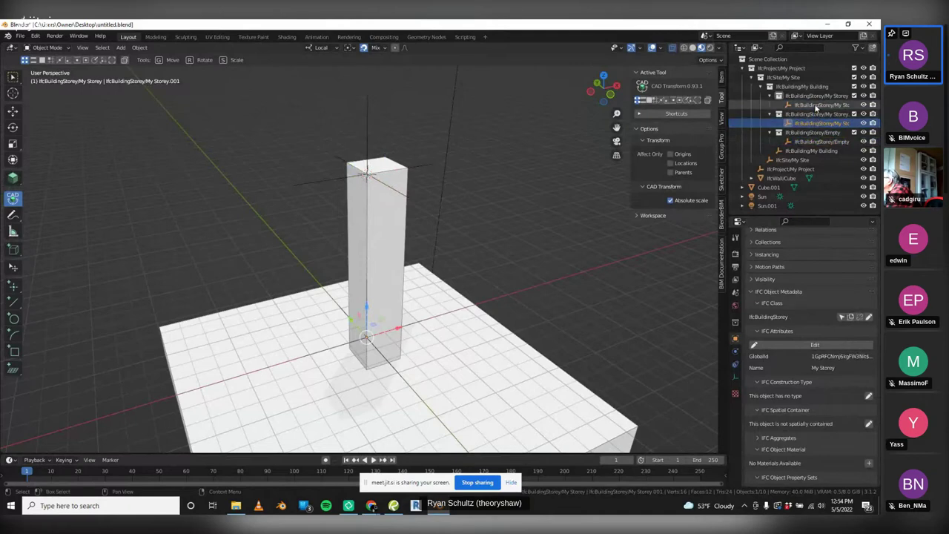
click(817, 141)
click(815, 123)
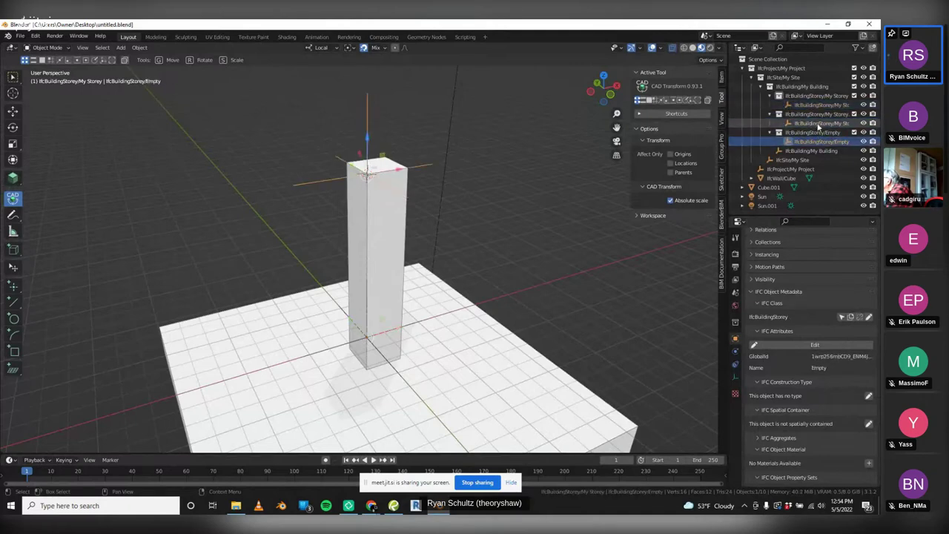
click(816, 105)
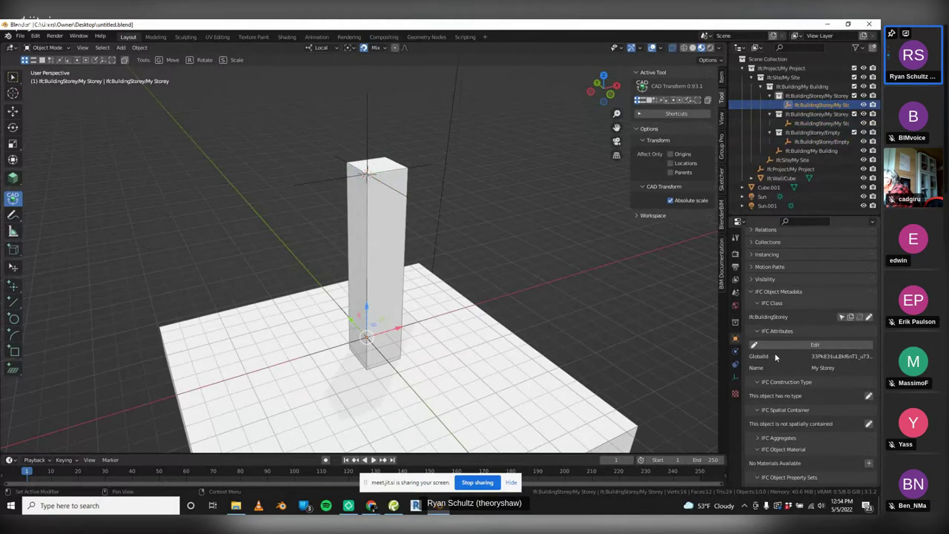
click(816, 142)
click(815, 123)
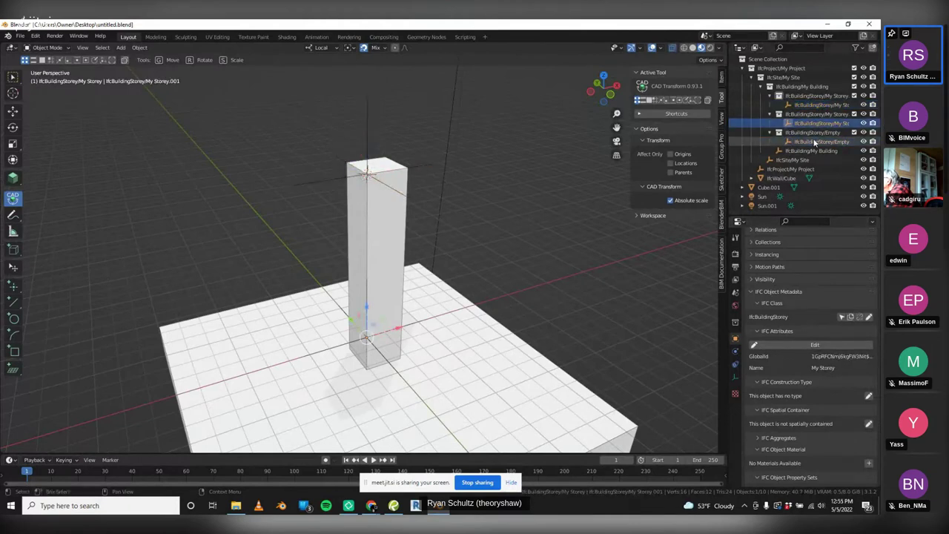
click(816, 142)
click(815, 123)
click(815, 106)
click(819, 123)
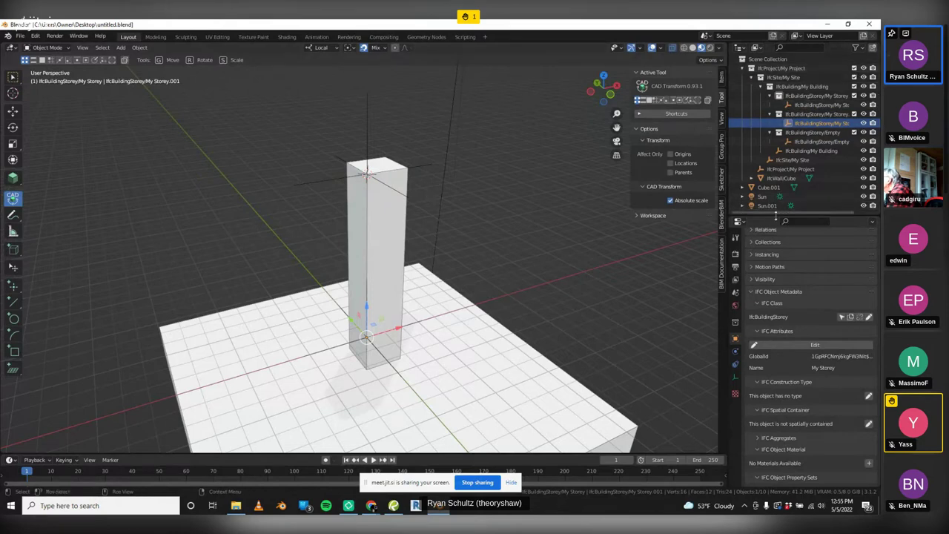
Select the IfcBuilding/My Building object and browse its IFC attributes
drag(769, 214, 770, 246)
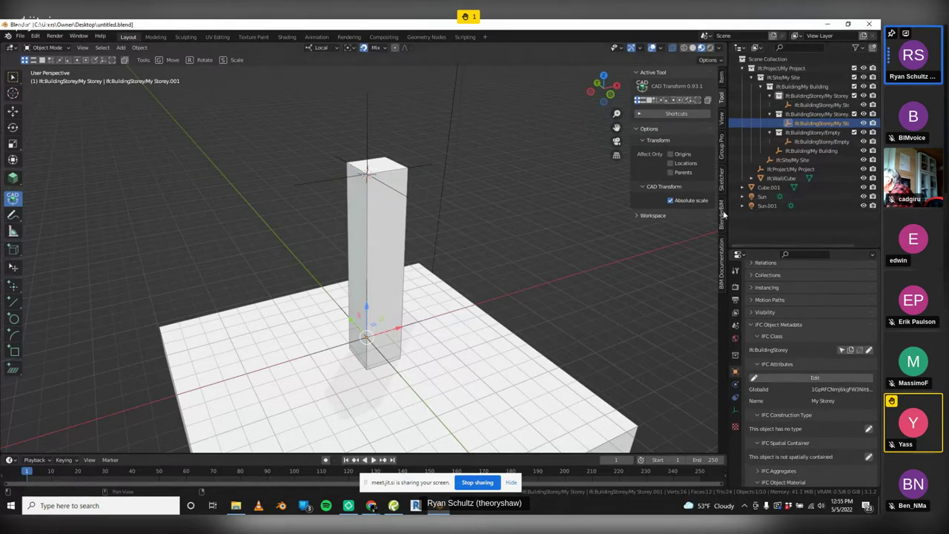
middle_drag(462, 157, 496, 164)
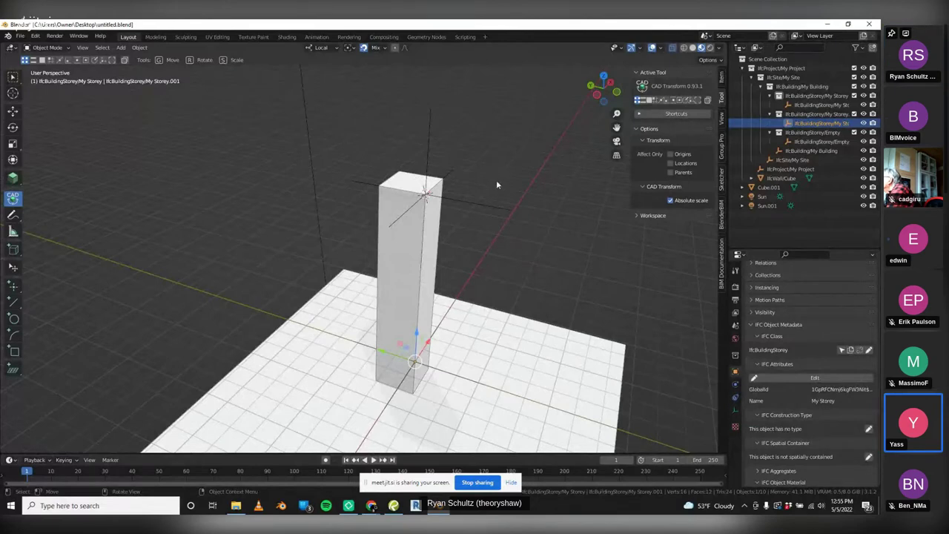
middle_drag(491, 159, 478, 149)
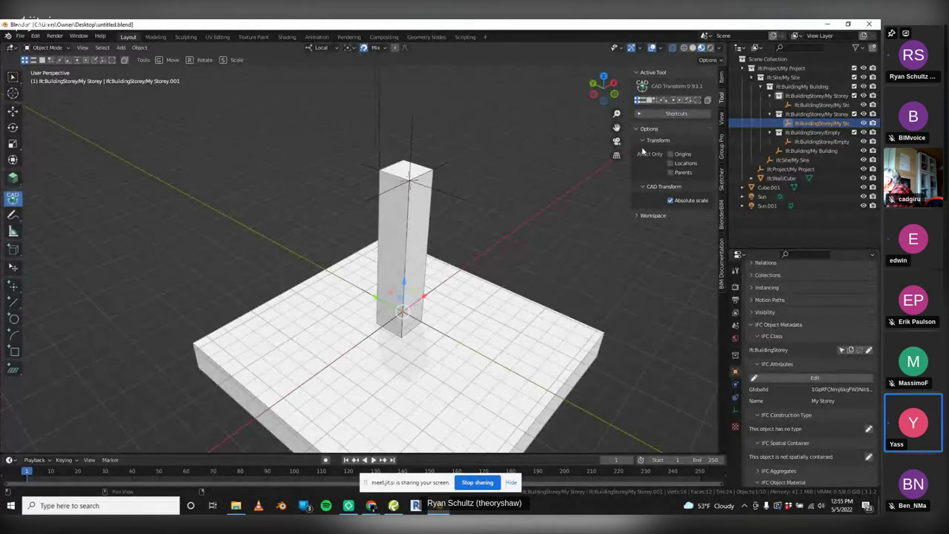
click(805, 142)
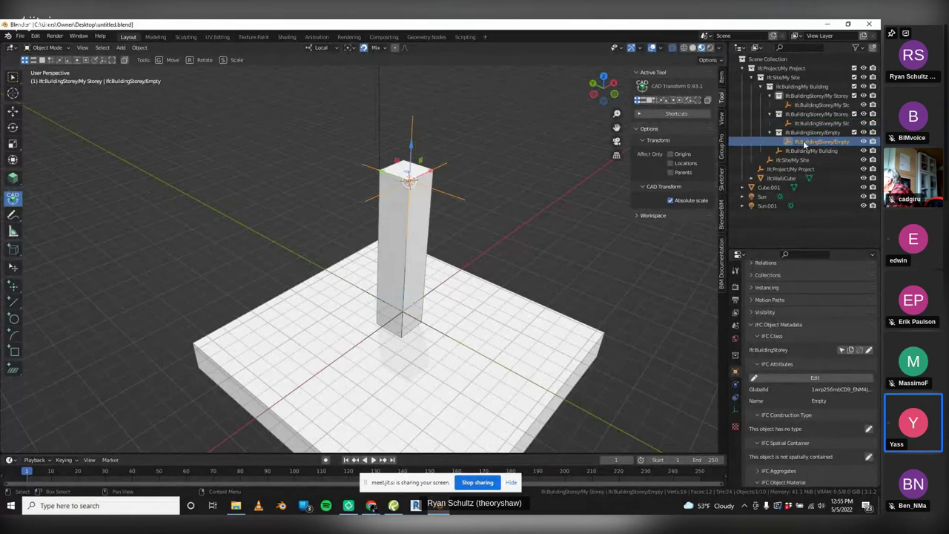
click(796, 134)
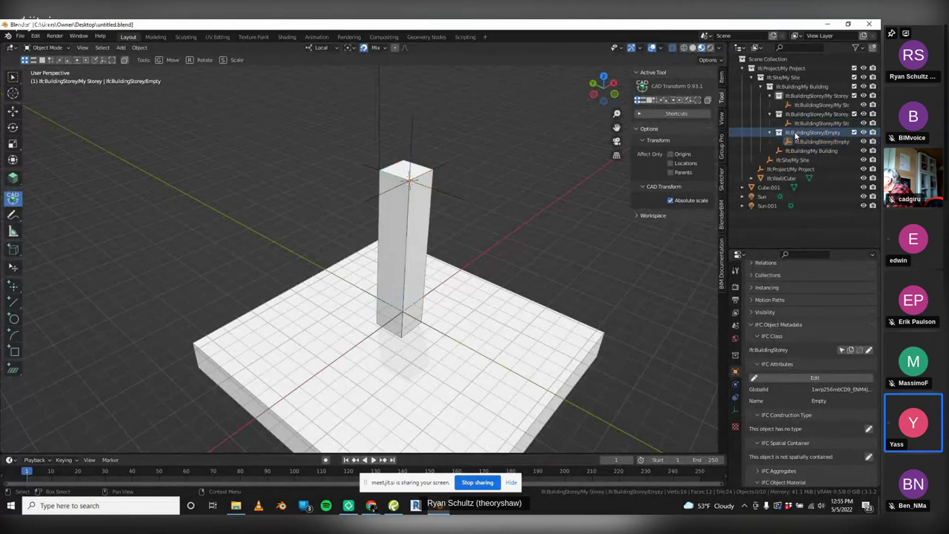
click(789, 87)
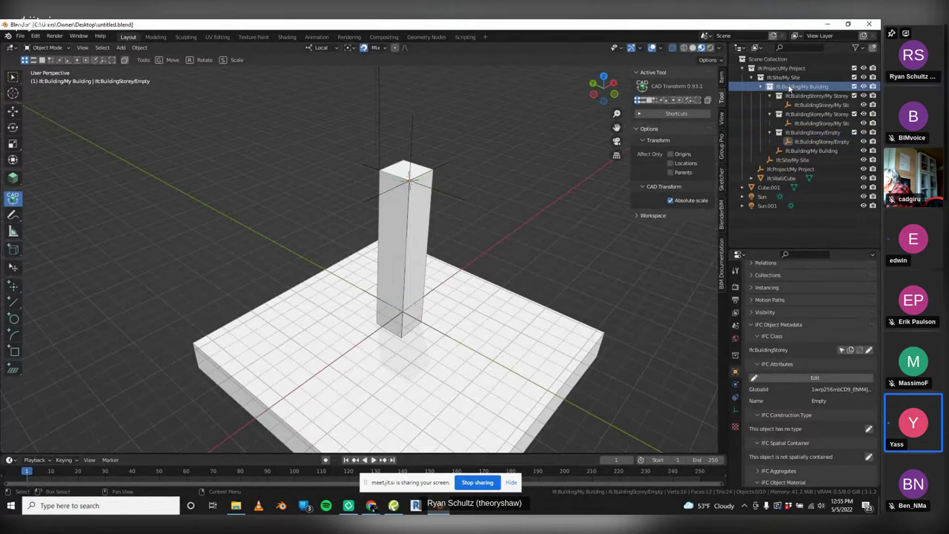
click(791, 151)
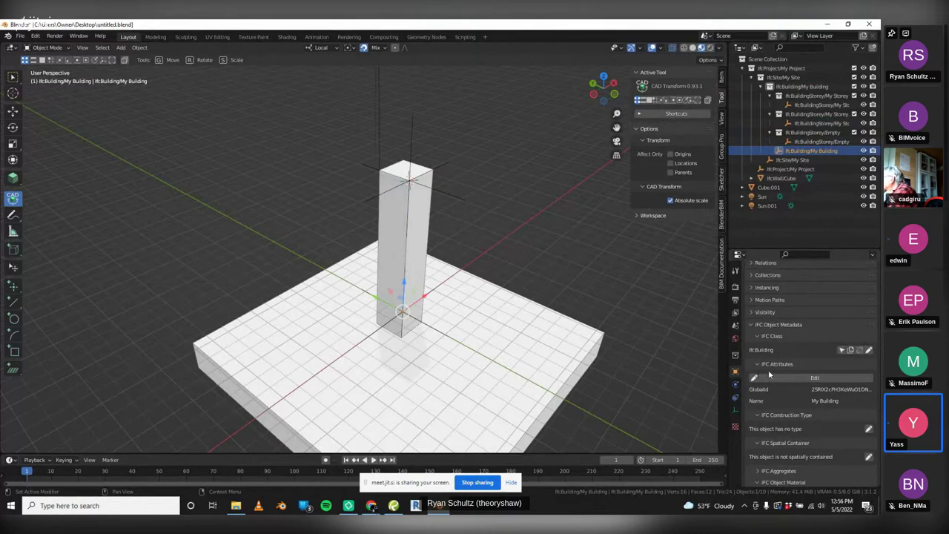
scroll(772, 370, down, 1)
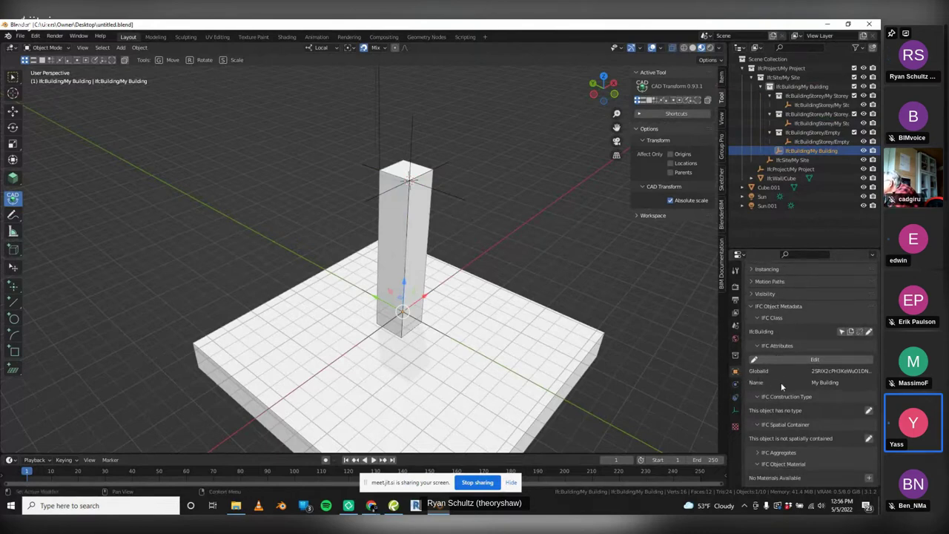
scroll(784, 382, down, 2)
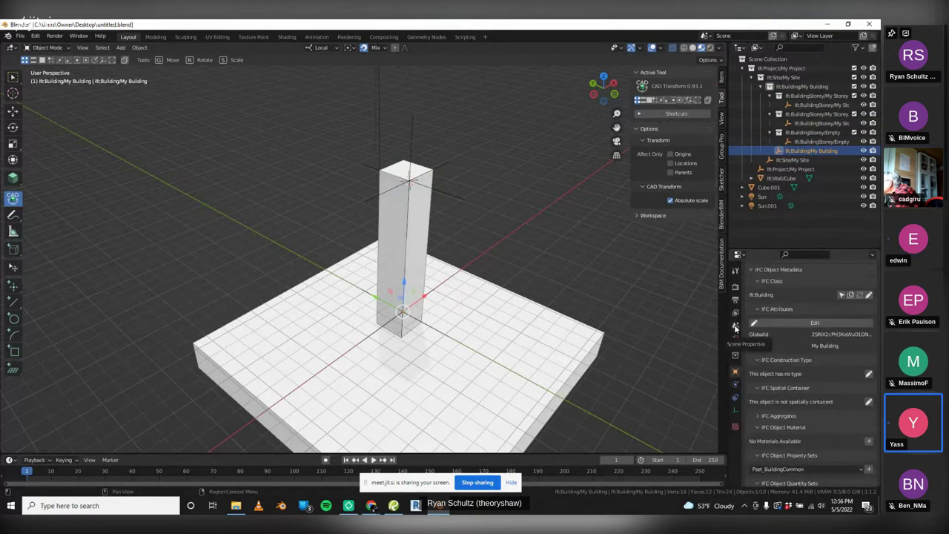
Expand the IFC project information in the Scene properties
click(735, 327)
click(787, 401)
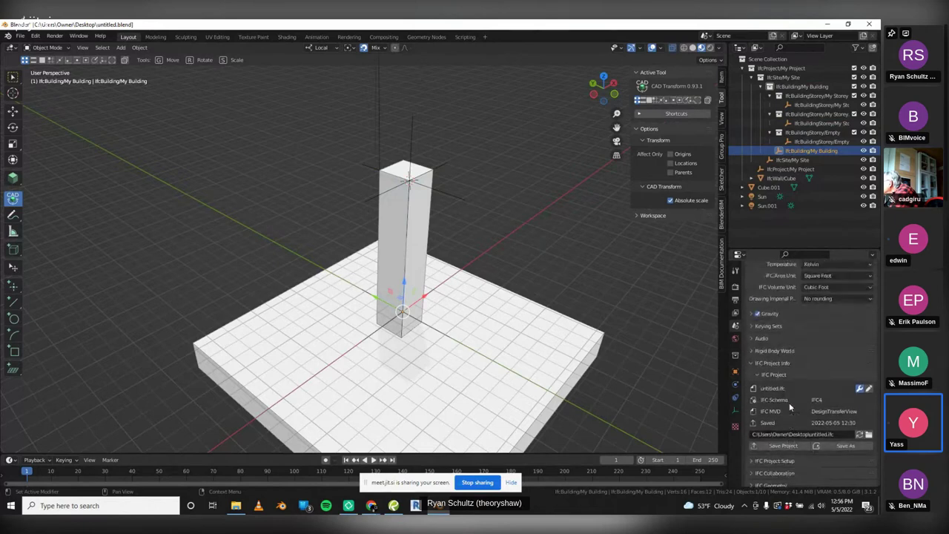
scroll(788, 404, down, 1)
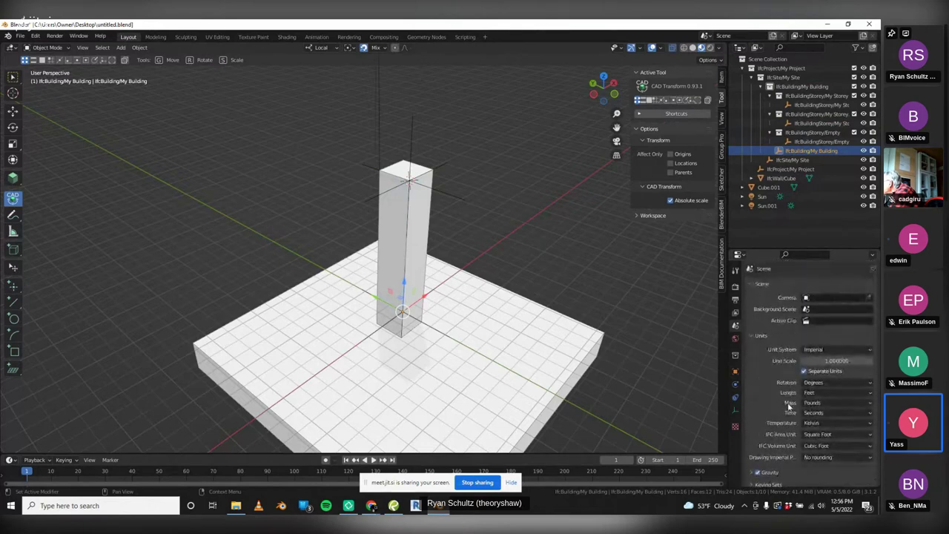
scroll(788, 402, down, 5)
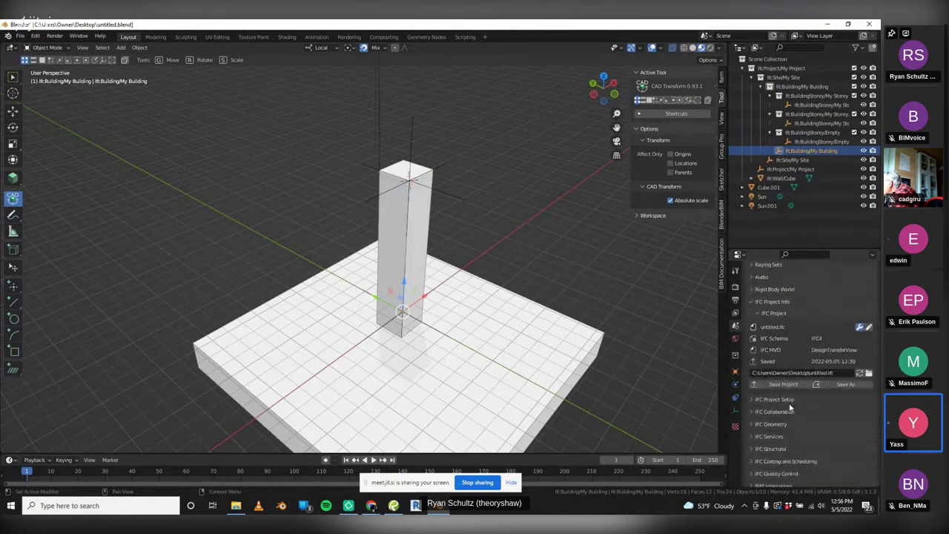
Filter the properties by 'STOR' and view the building's IFC Aggregates section
click(799, 254)
text(ADD)
key(BackSpace)
key(BackSpace)
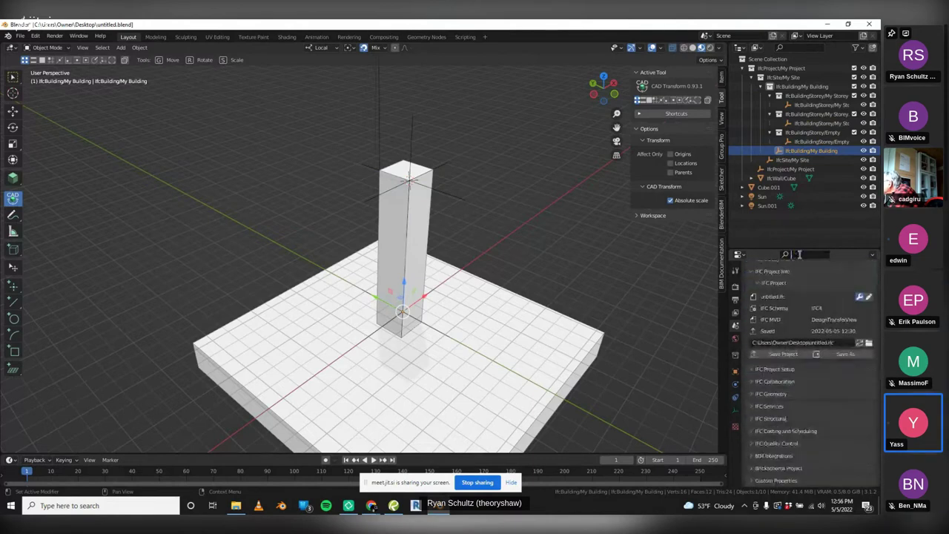
text(STOREY)
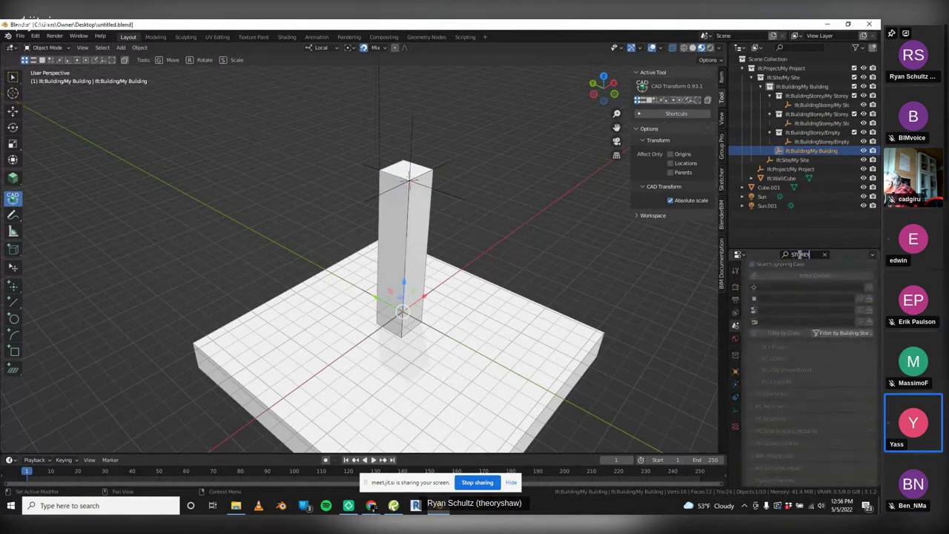
key(BackSpace)
key(BackSpace)
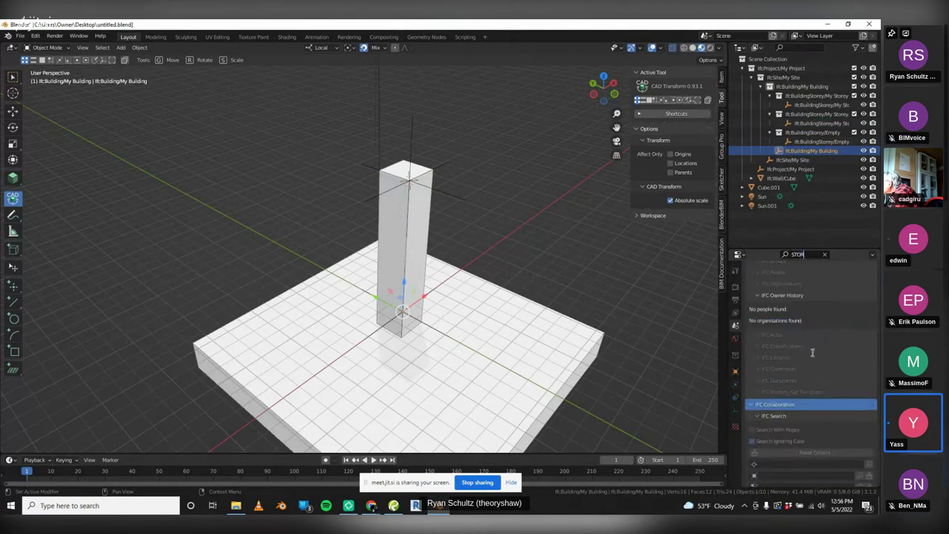
click(820, 254)
click(815, 255)
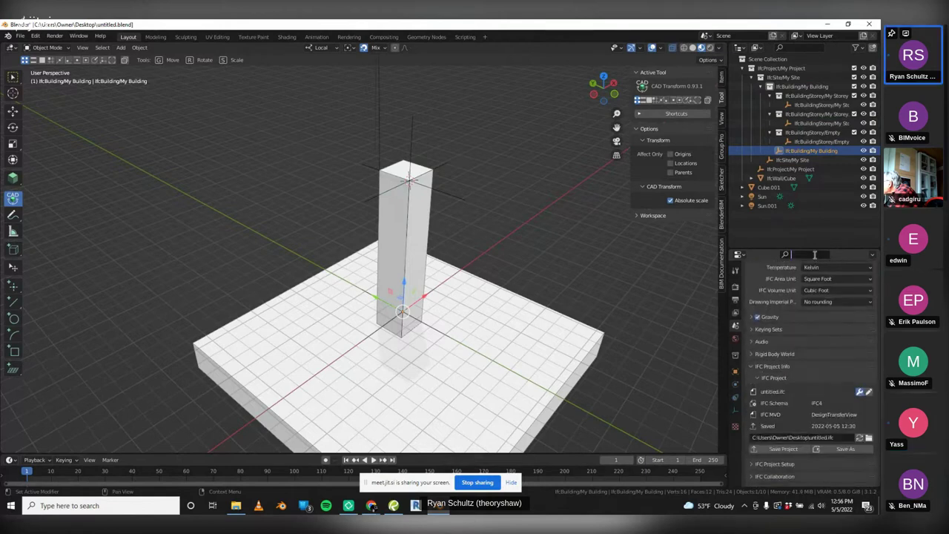
text(STOR)
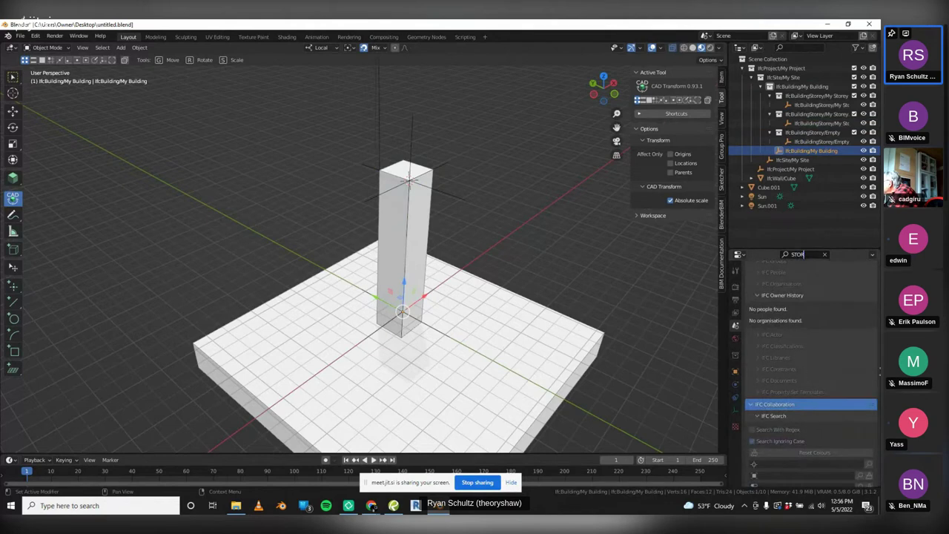
key(Return)
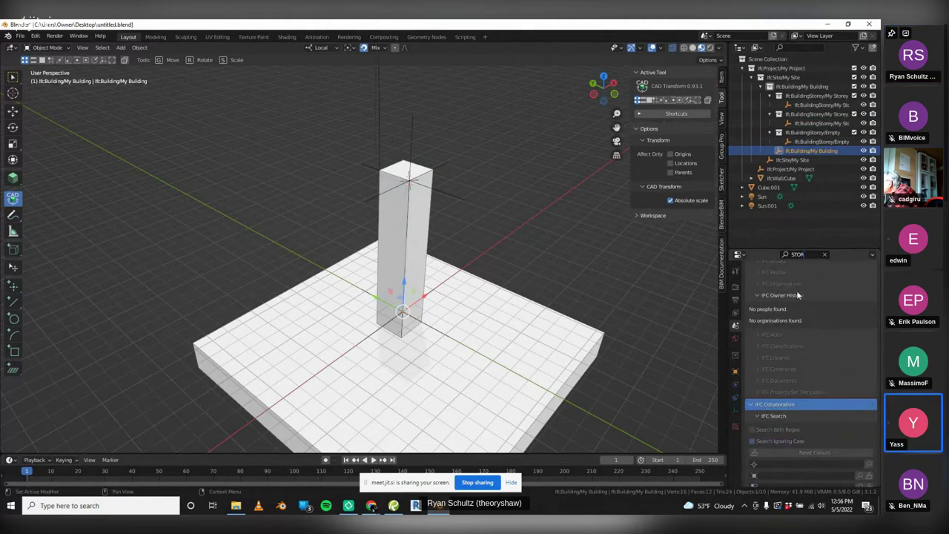
click(735, 372)
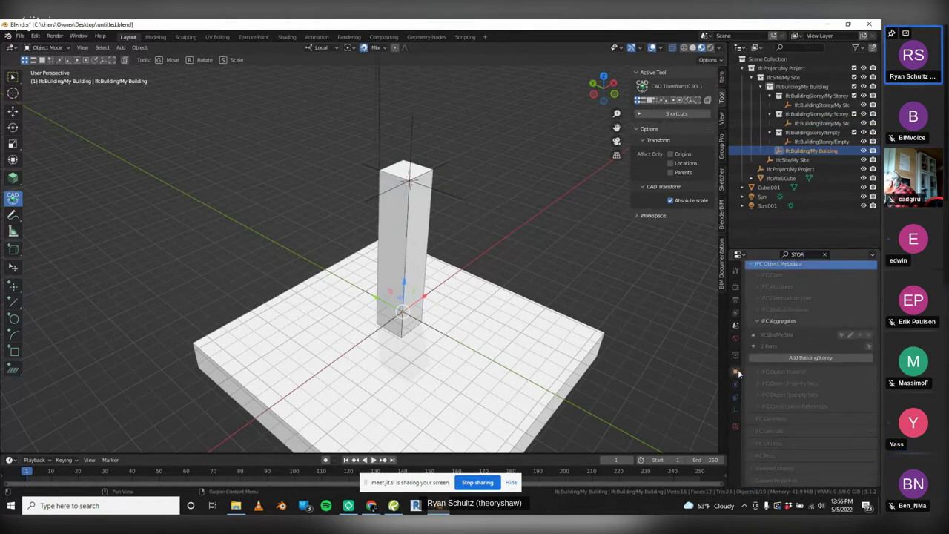
Add a new building storey named SADFASD
click(813, 358)
click(829, 373)
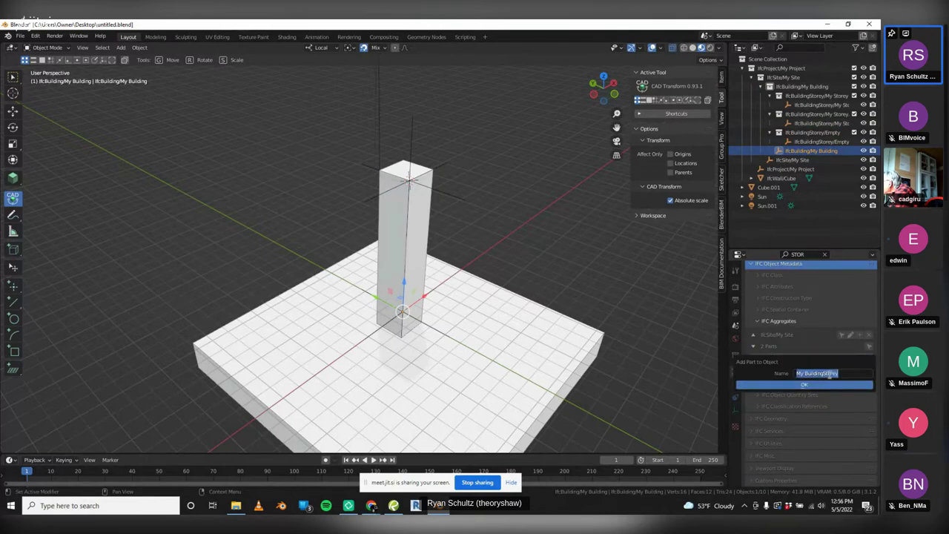
text(SADFASD)
click(814, 383)
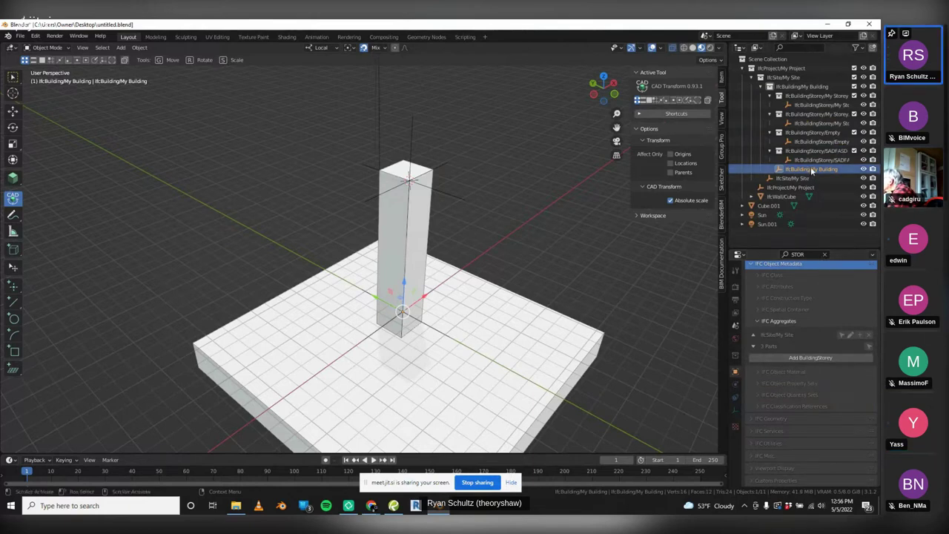
Widen the side panels, deselect everything, and select the Empty at the column top
drag(727, 230, 659, 232)
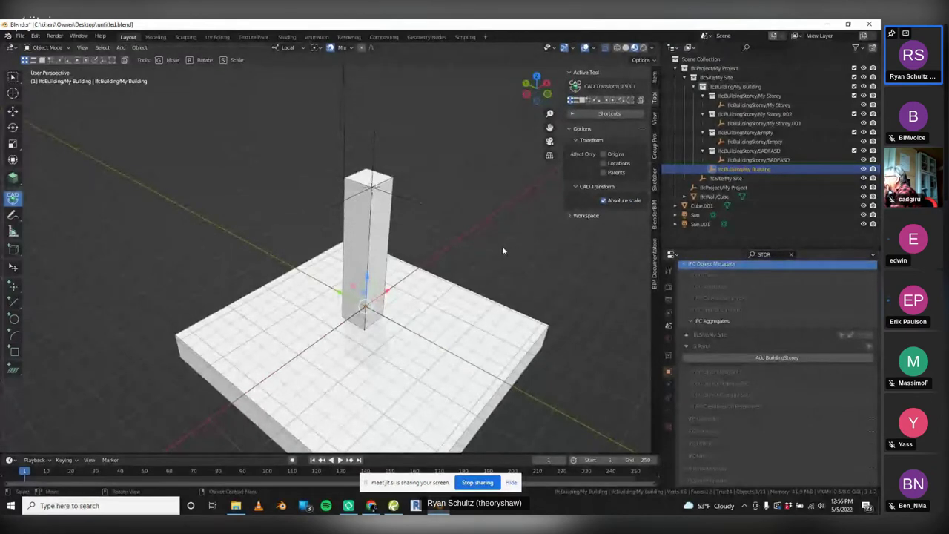
key(alt+a)
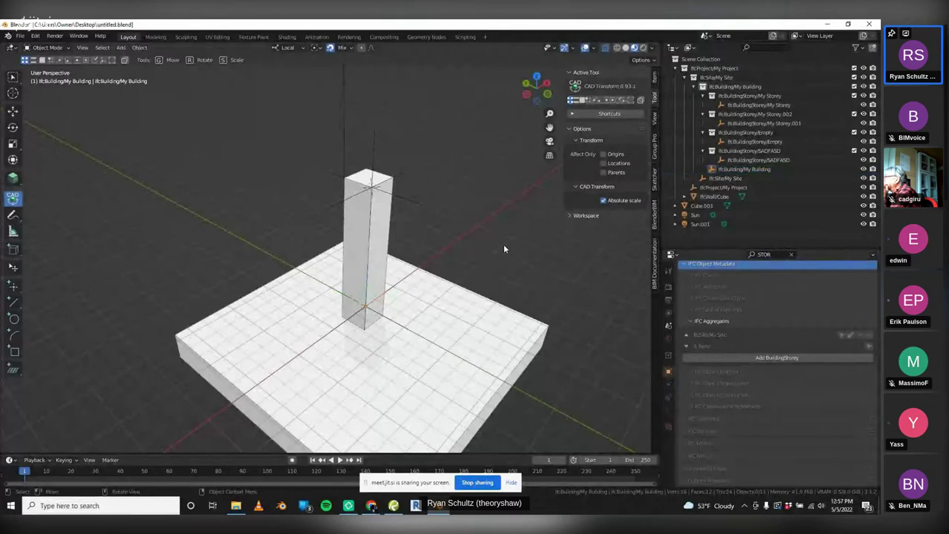
middle_drag(503, 244, 506, 239)
click(372, 188)
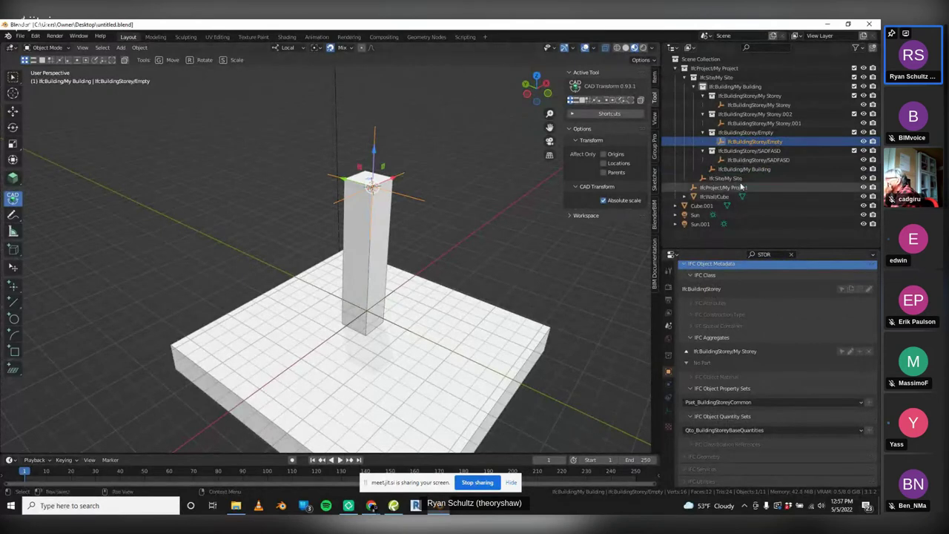
Set the SADFASD storey's Elevation attribute to 6 and save the attributes
click(752, 160)
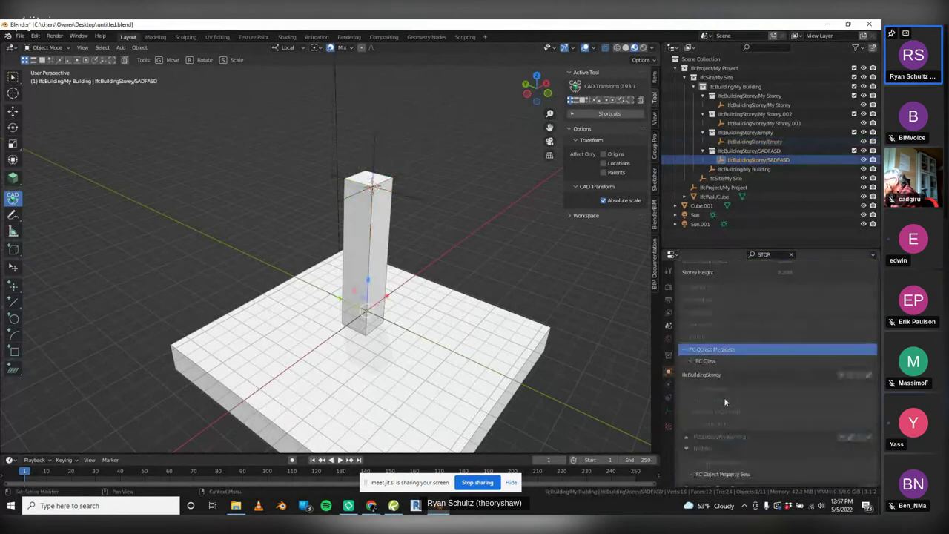
click(790, 254)
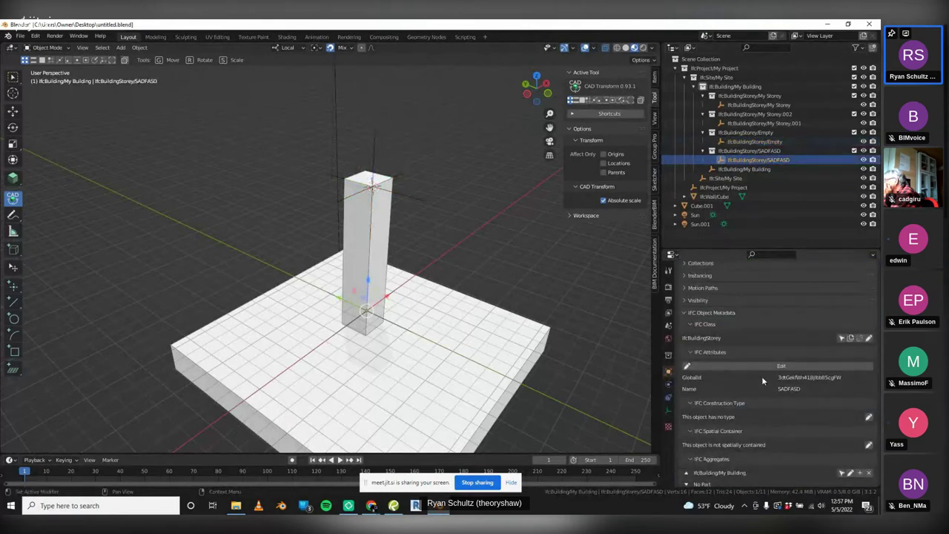
click(767, 365)
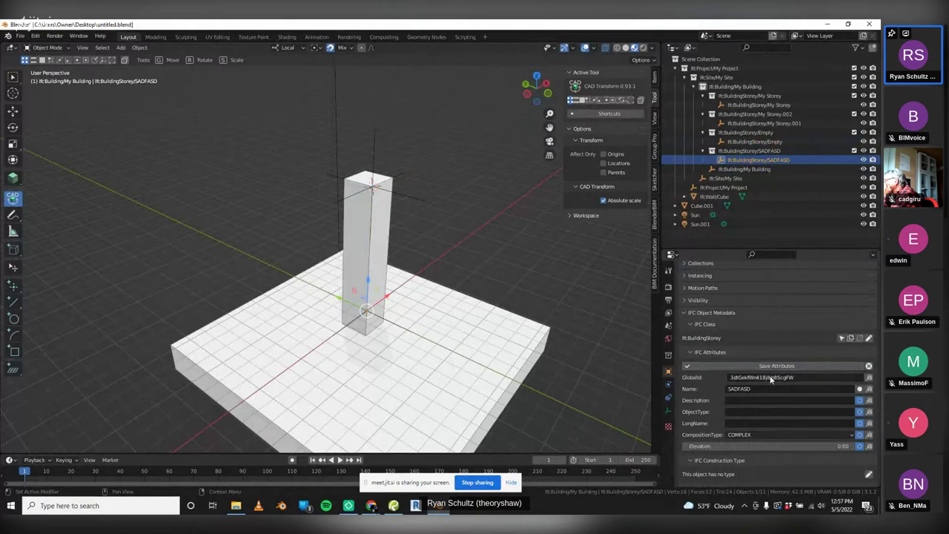
scroll(771, 378, down, 2)
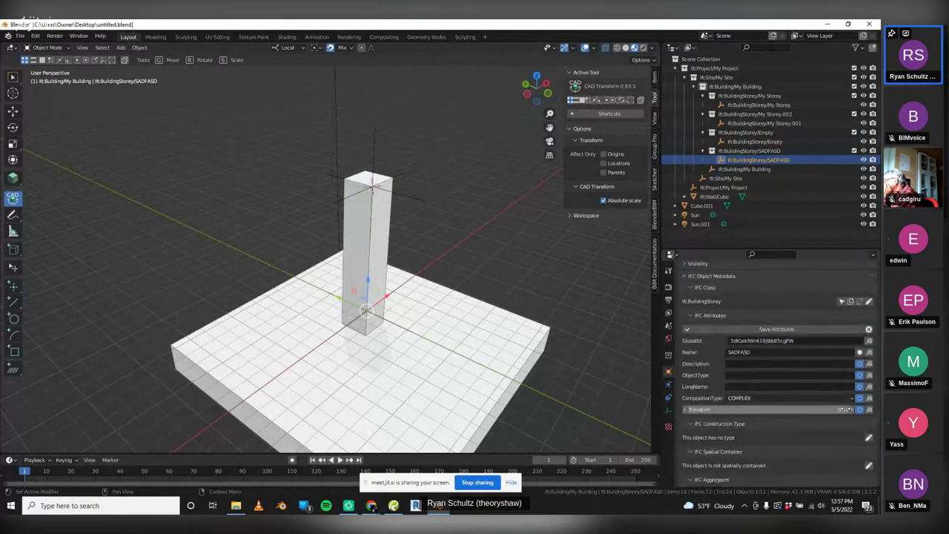
click(841, 407)
text(6)
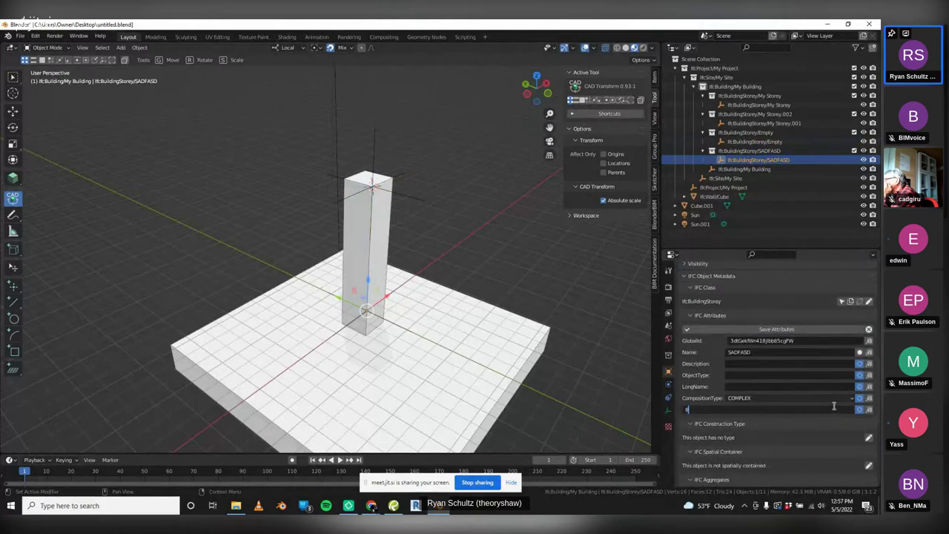
key(Return)
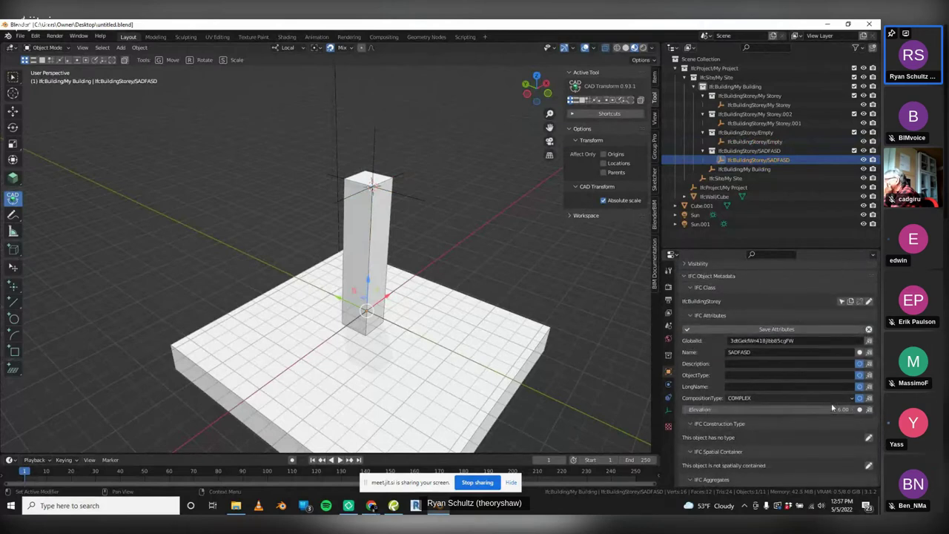
click(802, 329)
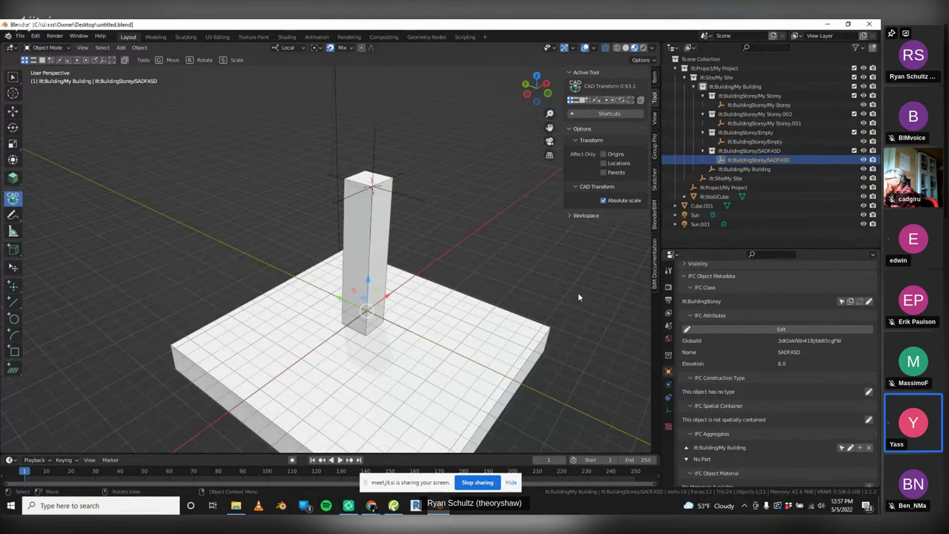
Orbit the model slightly and select the Empty storey object
middle_drag(578, 292, 572, 291)
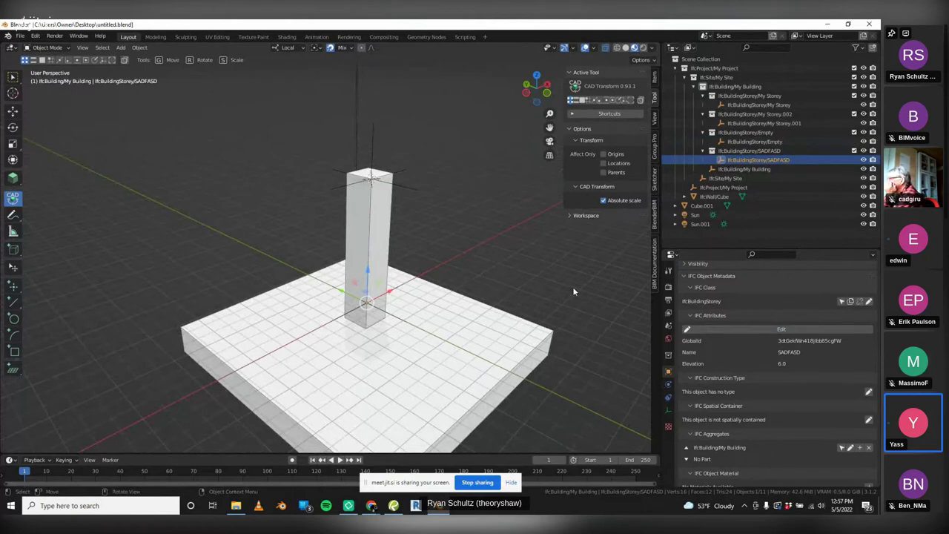
middle_drag(571, 286, 559, 289)
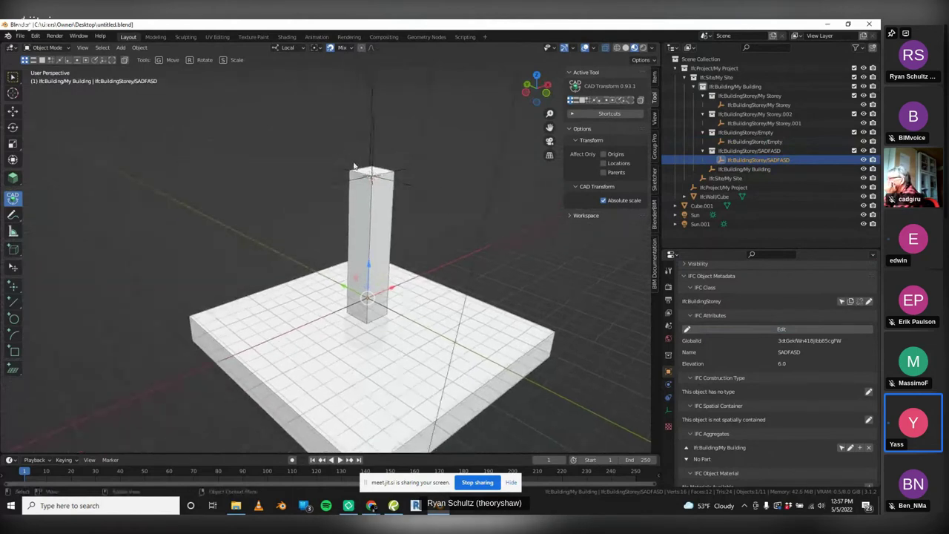
click(751, 141)
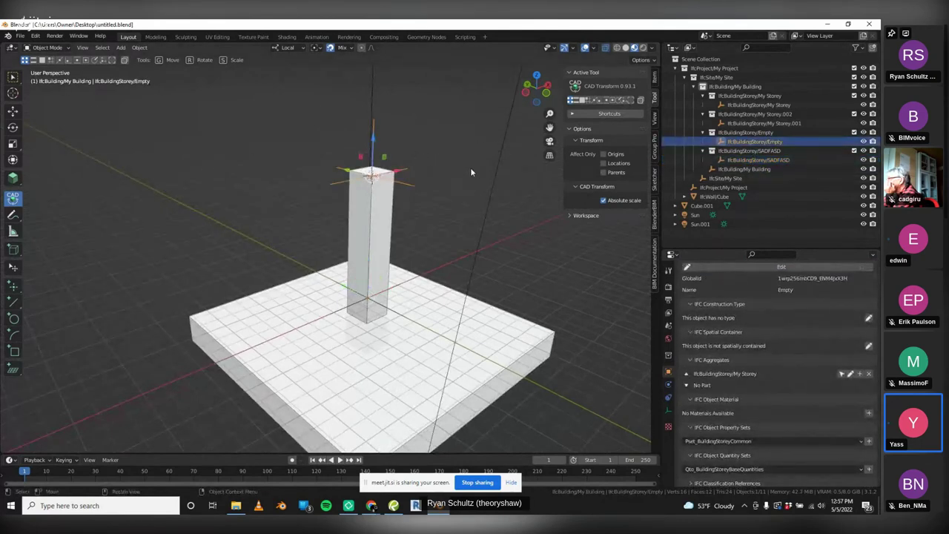
Move the storey Empty above the column top with CAD Transform, then reselect it
drag(475, 164, 462, 120)
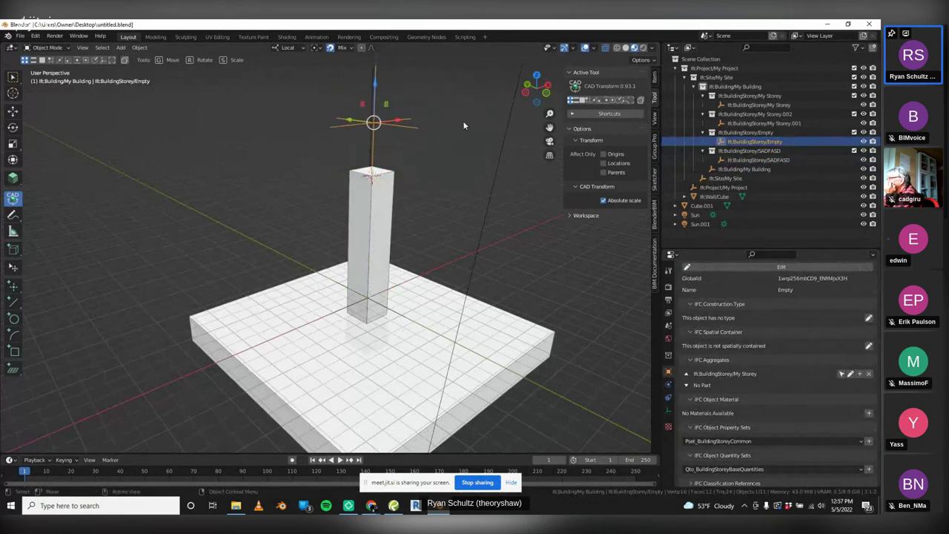
middle_drag(445, 157, 443, 156)
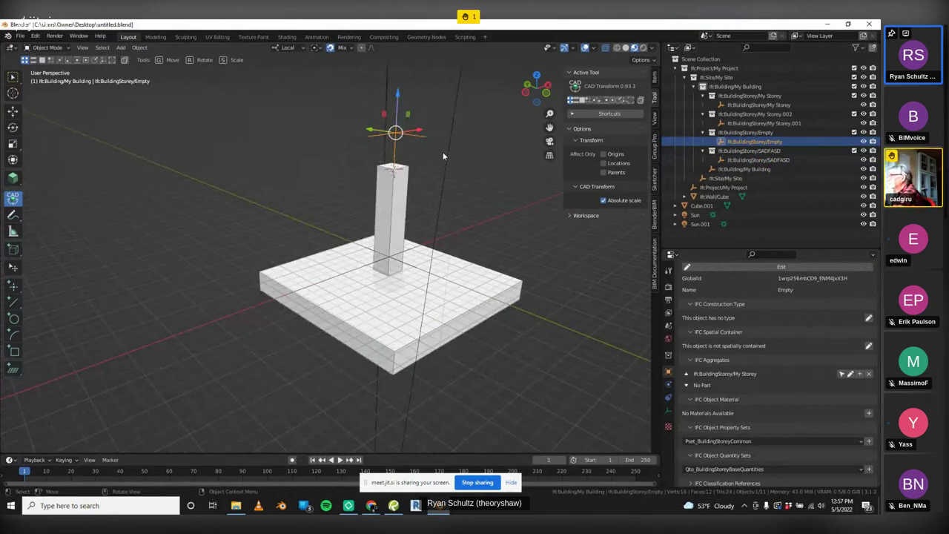
middle_drag(450, 178, 476, 184)
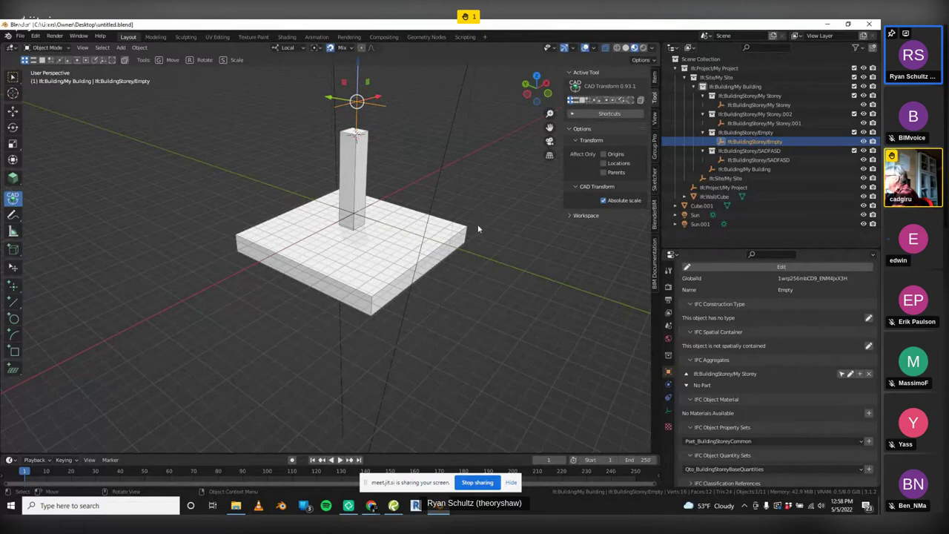
middle_drag(478, 229, 468, 218)
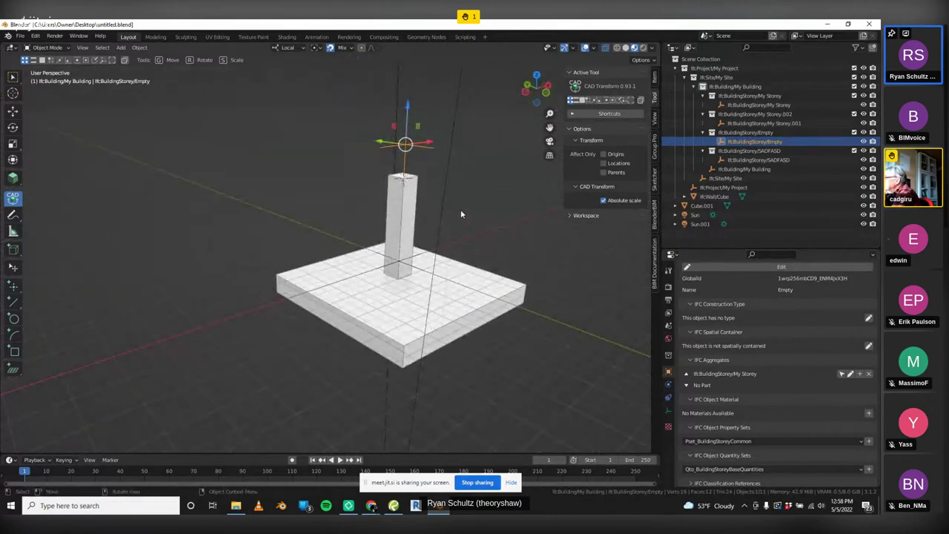
click(507, 230)
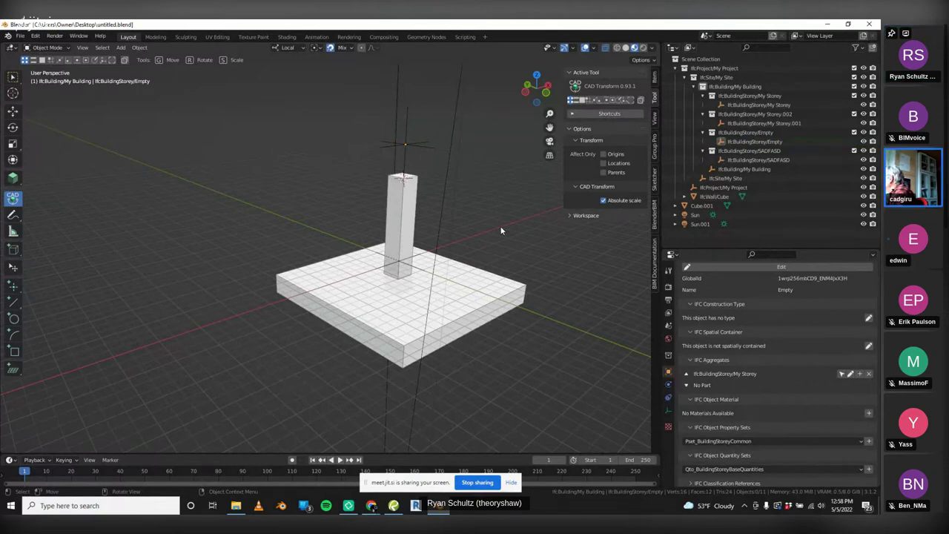
click(769, 140)
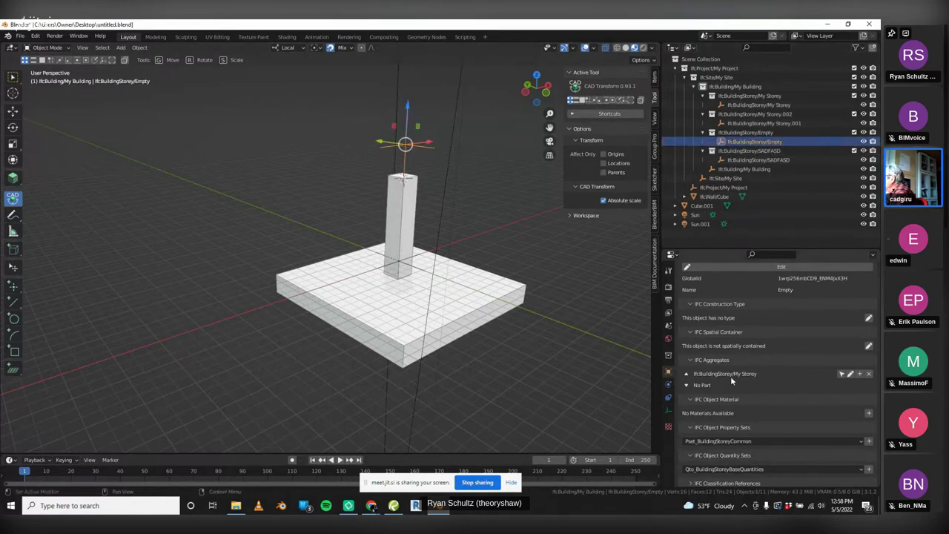
Drag the storey's elevation up to about 16 feet, then down to about 11 feet
scroll(731, 376, up, 5)
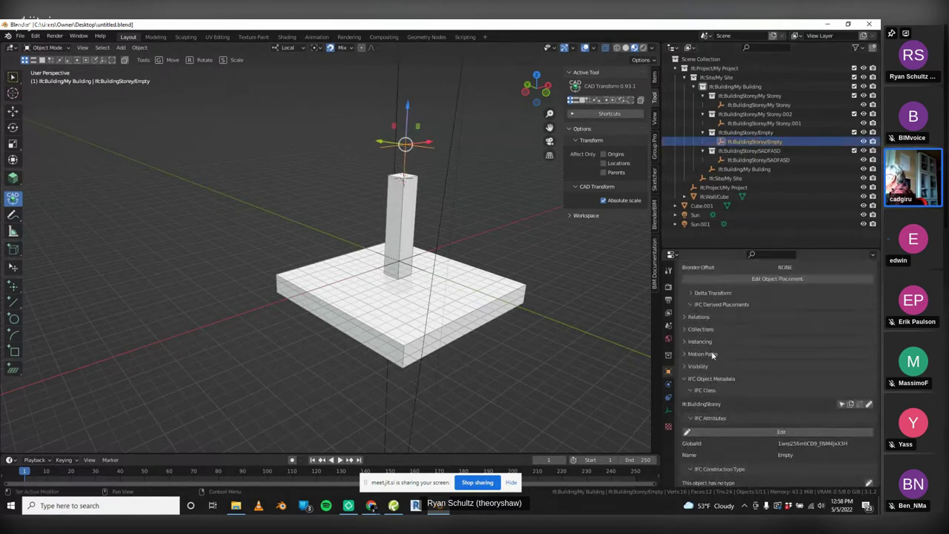
scroll(711, 350, up, 3)
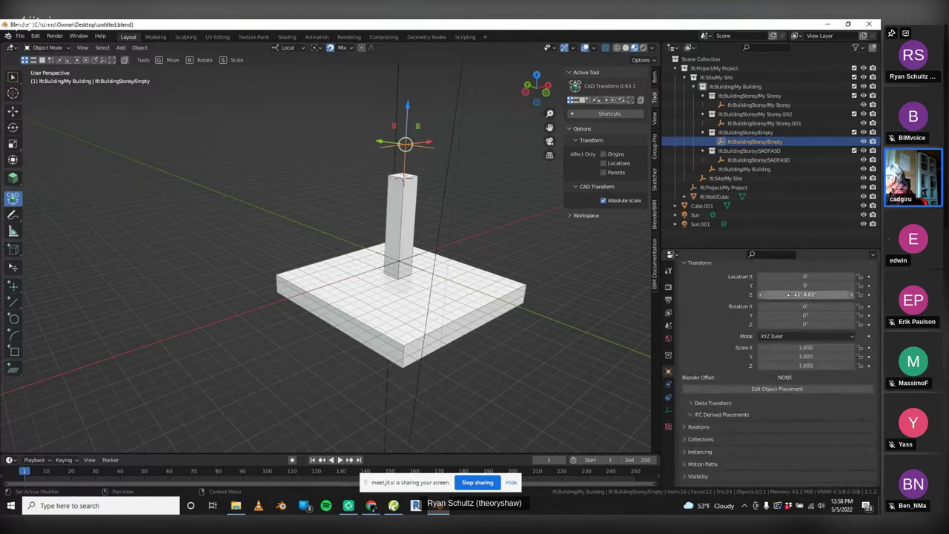
drag(790, 294, 827, 295)
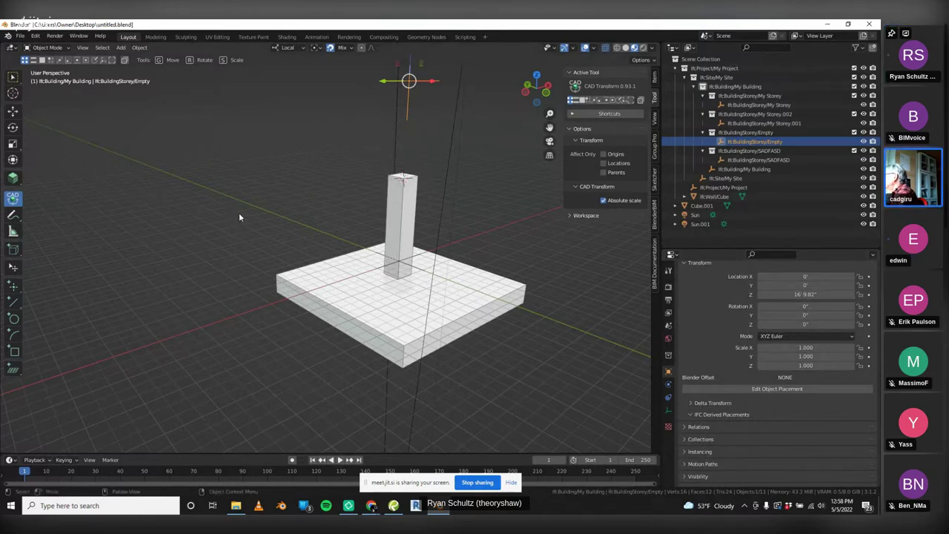
mouse_move(804, 294)
mouse_down()
mouse_move(764, 293)
mouse_move(783, 285)
mouse_move(801, 294)
mouse_up()
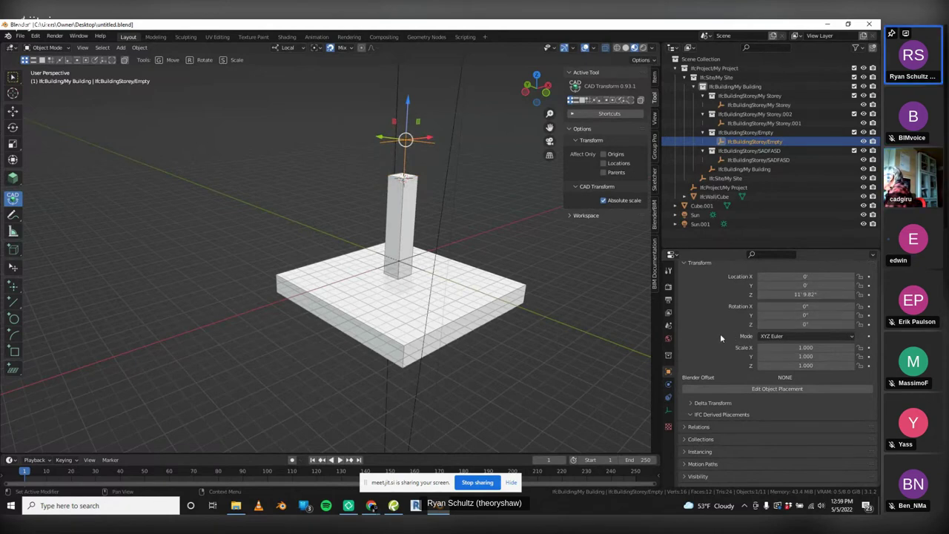
Lower the storey Empty's Location Z to 4' 11.823" onto the column
middle_drag(544, 294, 509, 246)
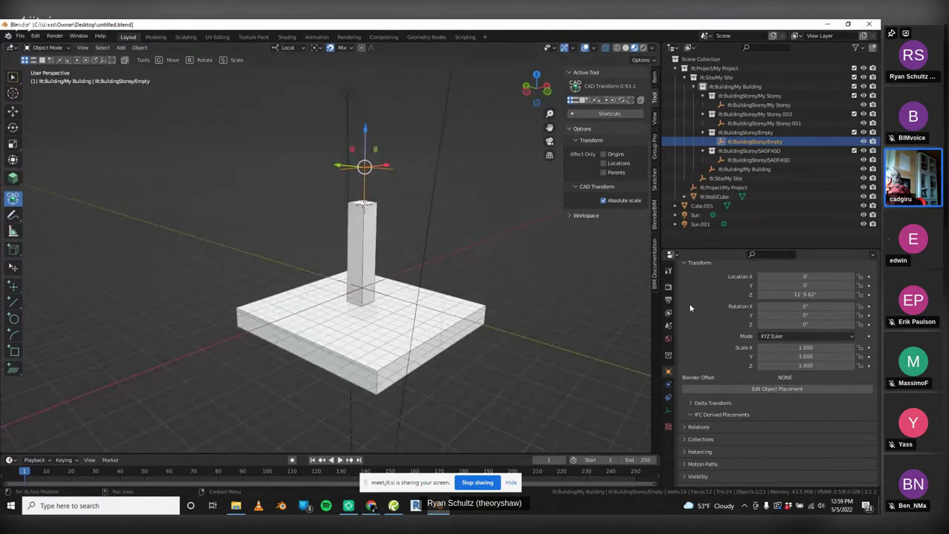
scroll(702, 311, up, 2)
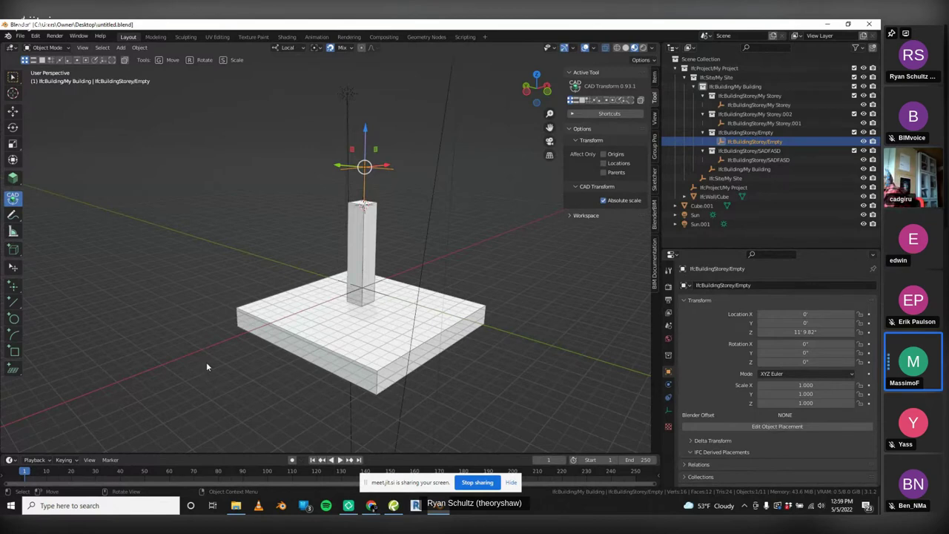
click(654, 77)
drag(630, 113, 564, 113)
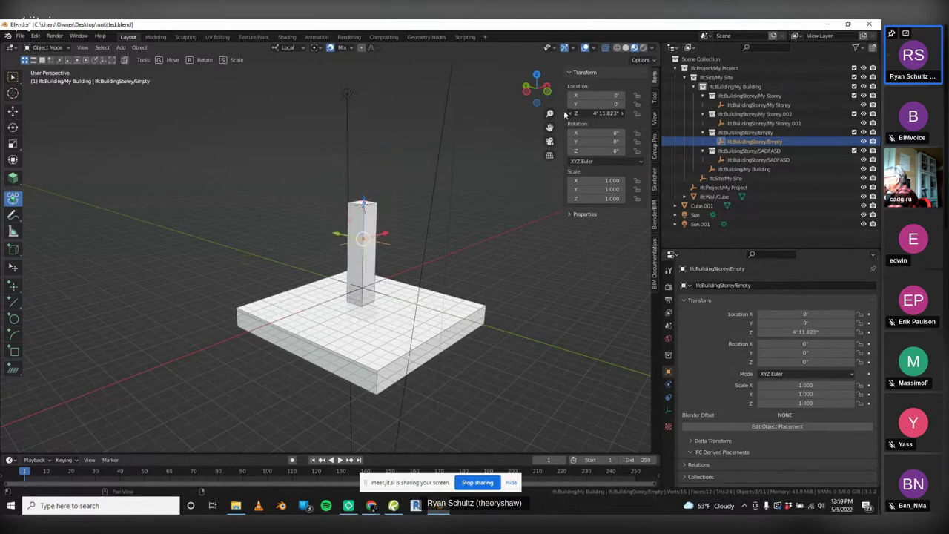
click(434, 146)
middle_drag(406, 159, 404, 164)
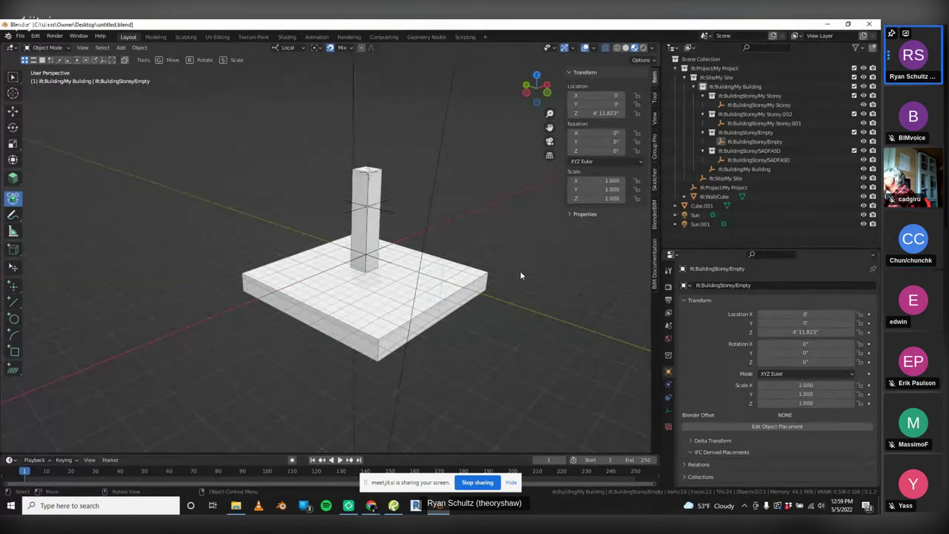
middle_drag(514, 235, 421, 356)
Reload untitled.blend from recent files, discarding changes, and orbit toward a top-down view
click(21, 37)
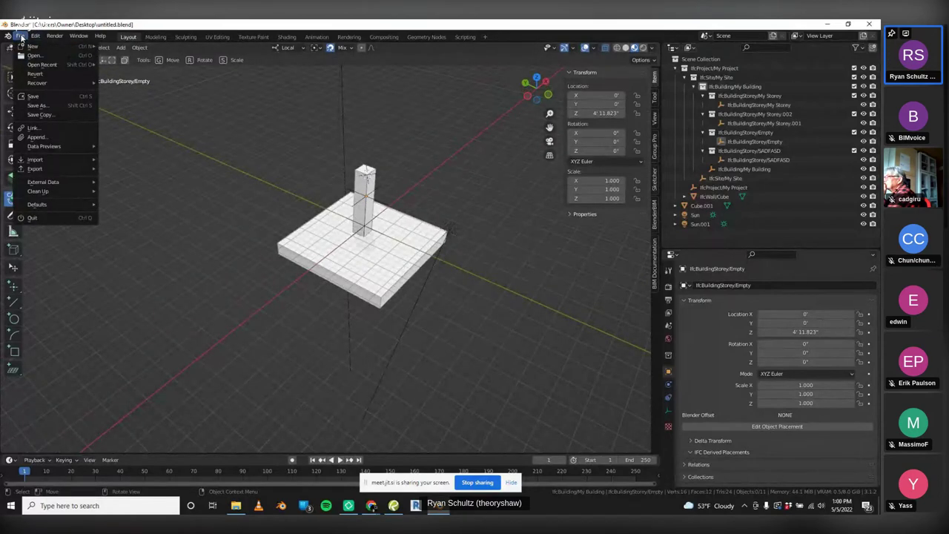
mouse_move(43, 64)
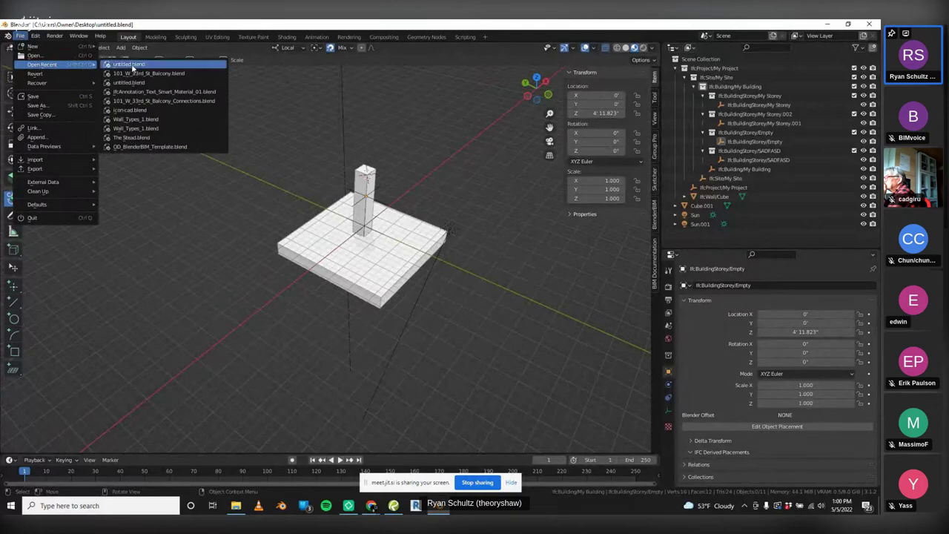
click(132, 65)
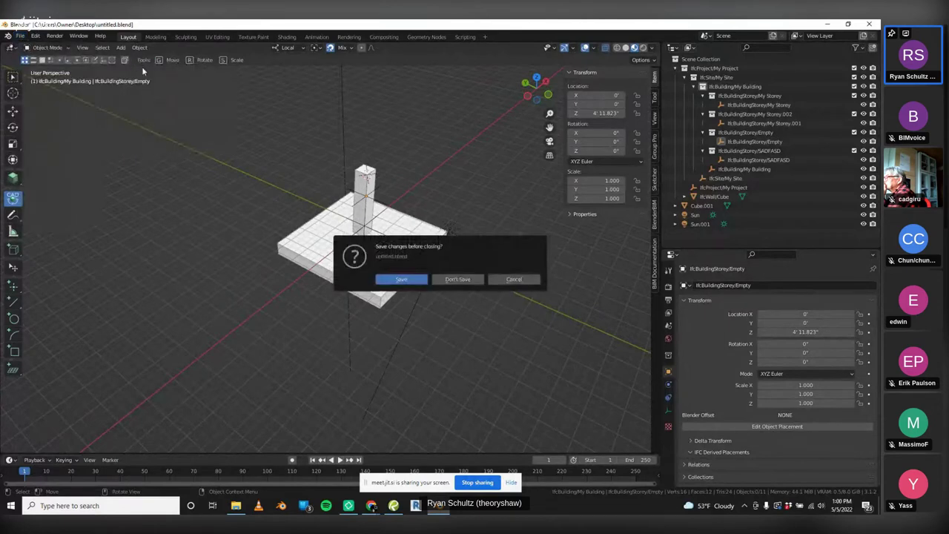
click(458, 279)
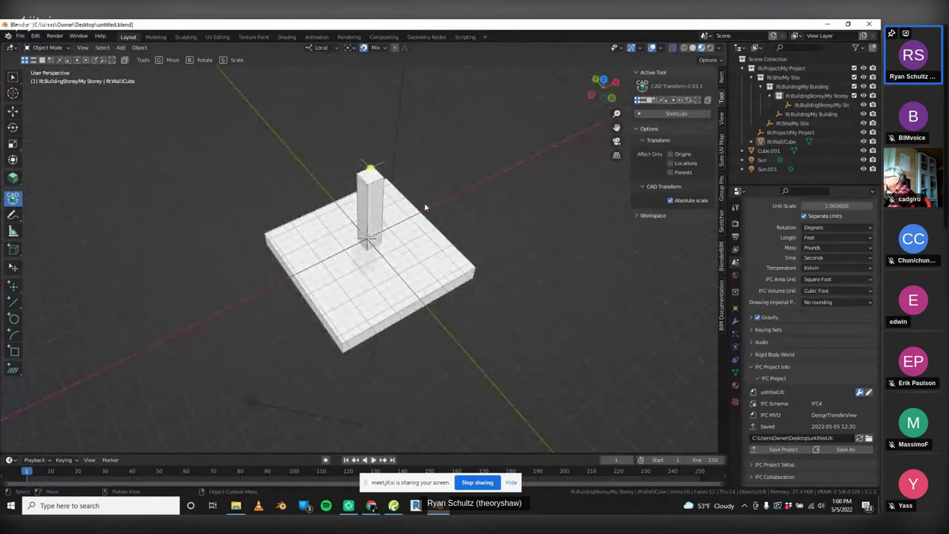
middle_drag(424, 203, 299, 179)
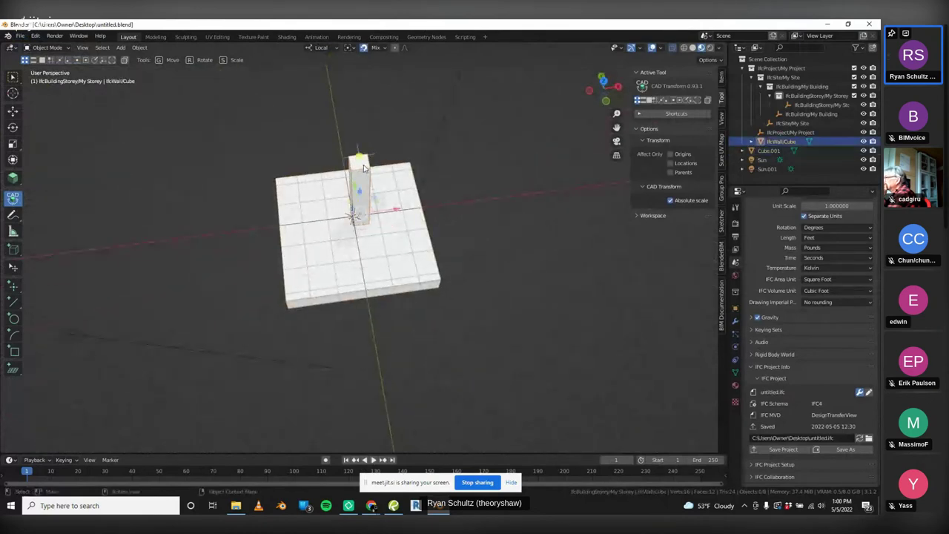
middle_drag(296, 126, 300, 126)
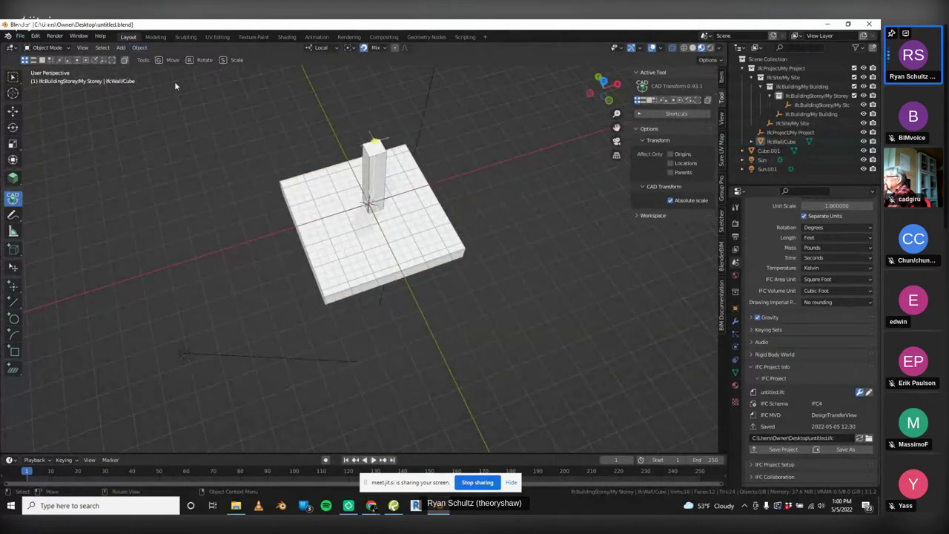
Add an IFC Grid mesh to the model
click(121, 48)
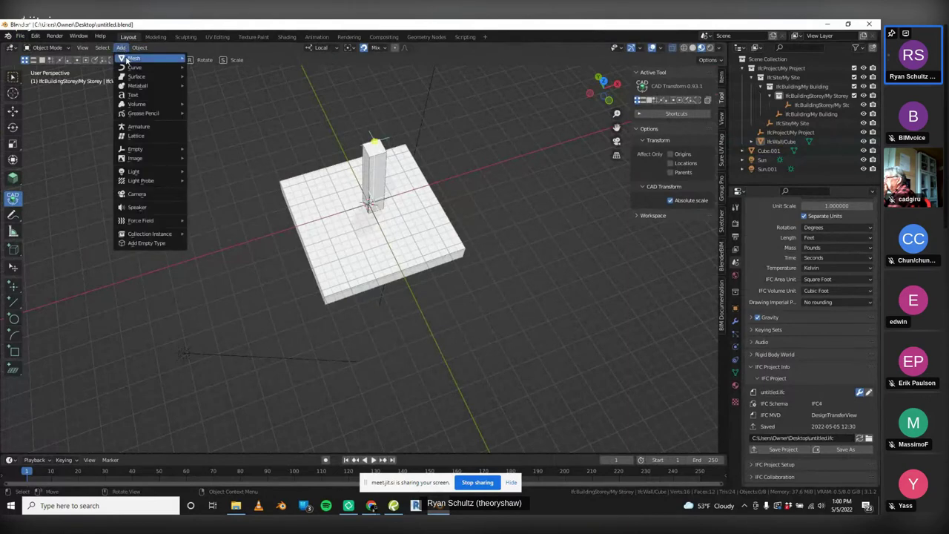
mouse_move(126, 59)
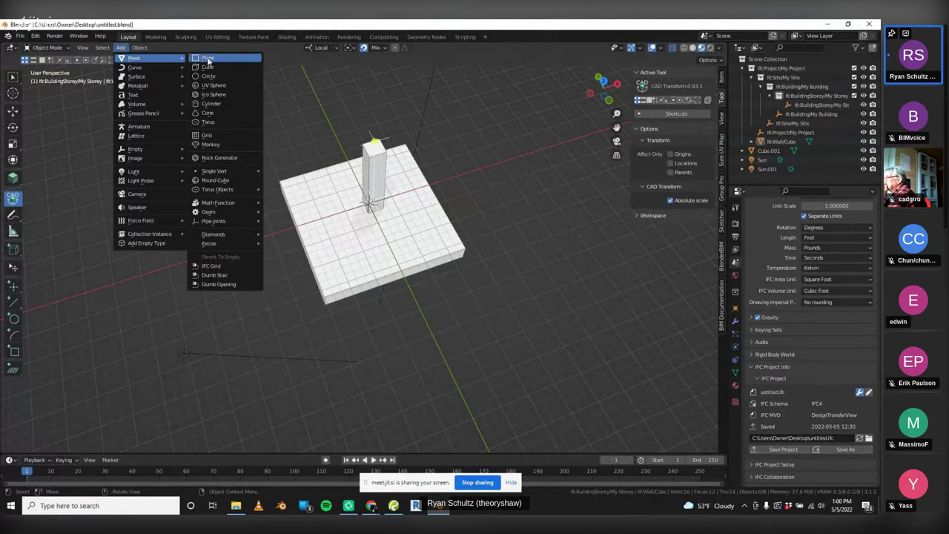
click(221, 266)
scroll(256, 275, down, 6)
scroll(311, 285, up, 1)
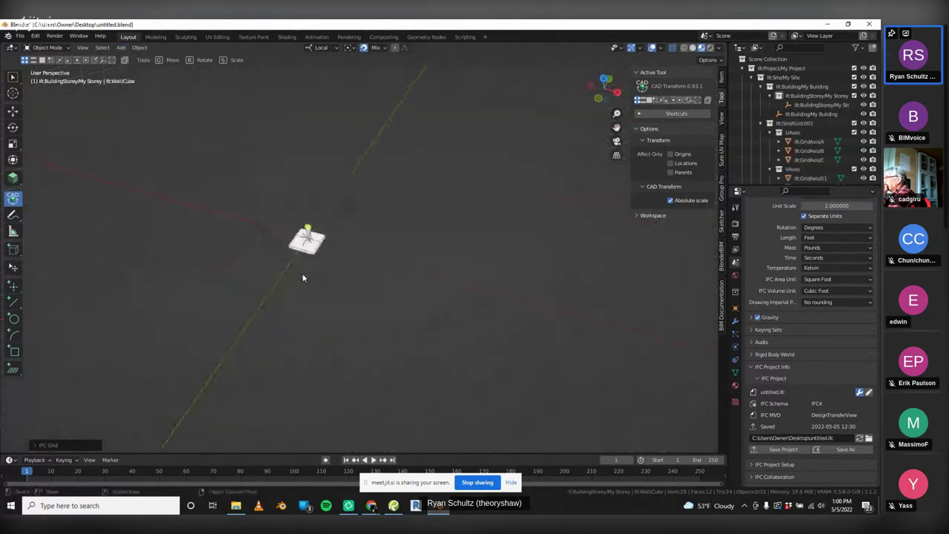
scroll(303, 278, up, 2)
Orbit to near top-down and enlarge the Outliner to show more rows
click(371, 204)
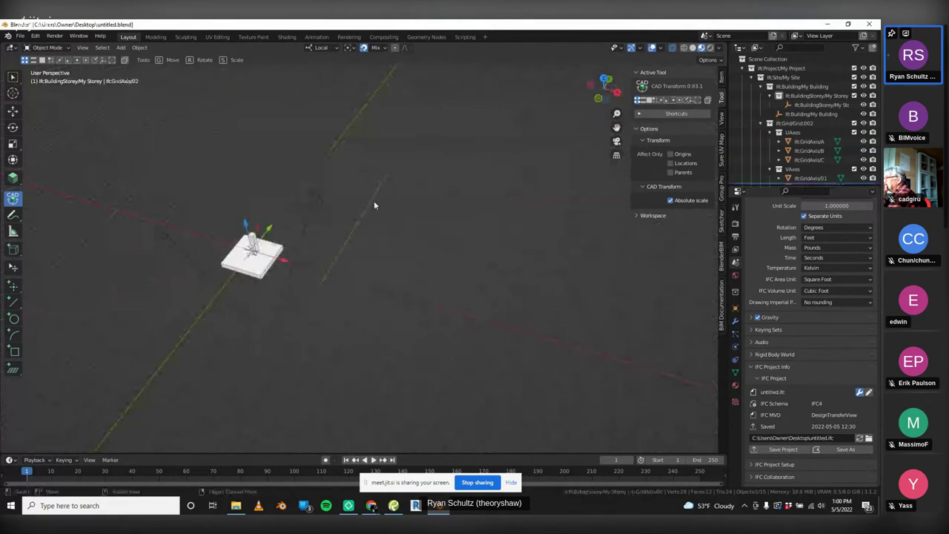
middle_drag(374, 205, 445, 214)
drag(768, 187, 768, 265)
click(794, 123)
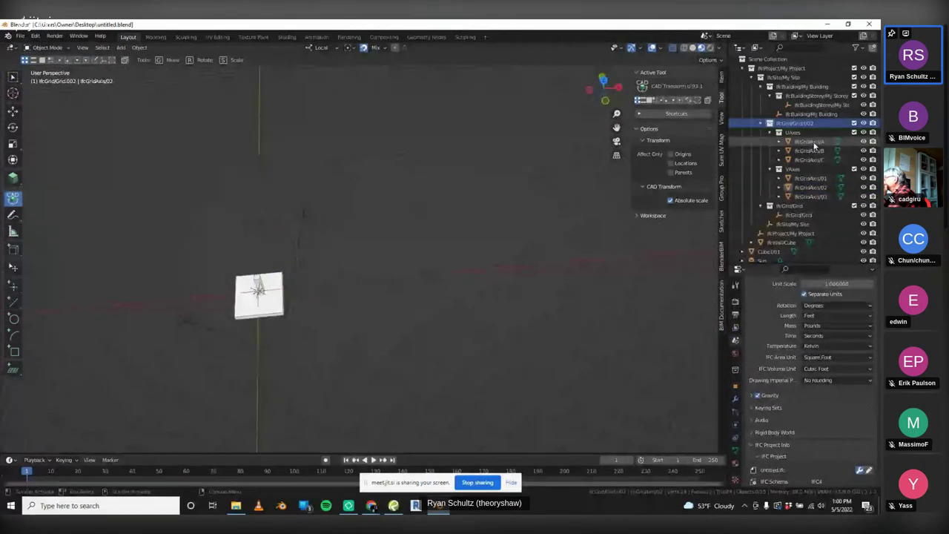
click(810, 142)
click(815, 151)
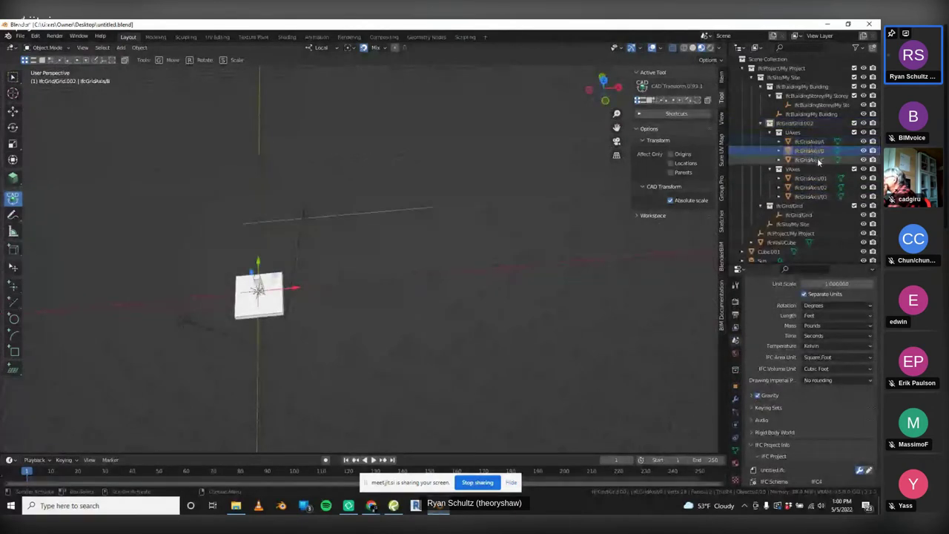
click(817, 159)
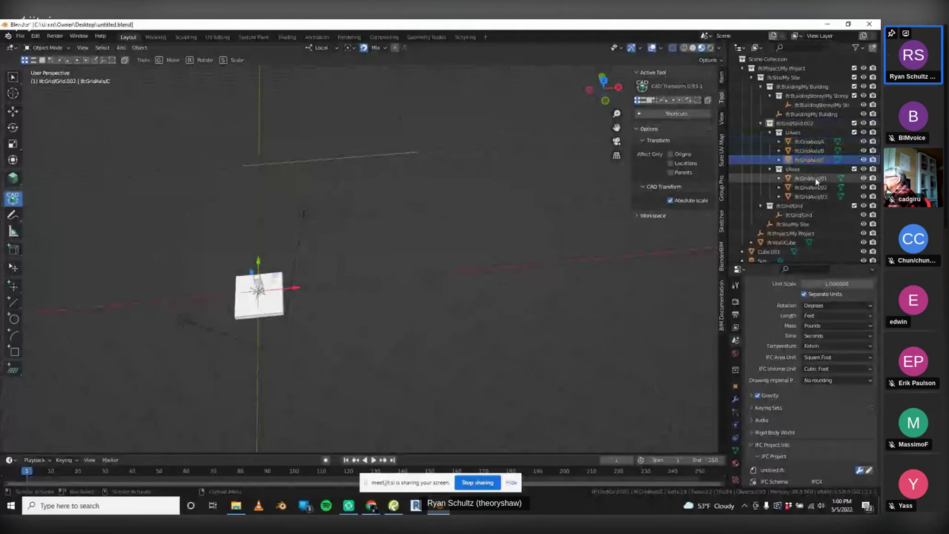
click(814, 178)
click(814, 187)
click(814, 196)
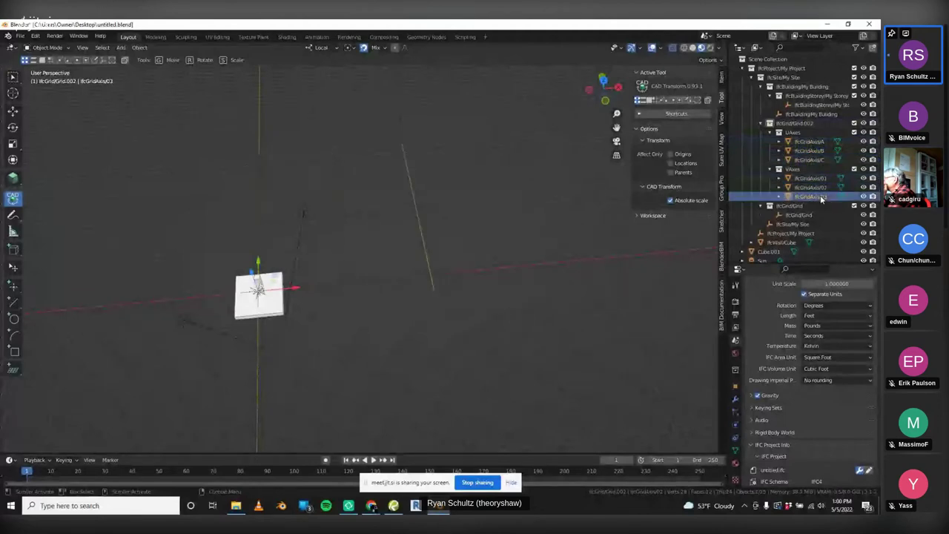
click(815, 179)
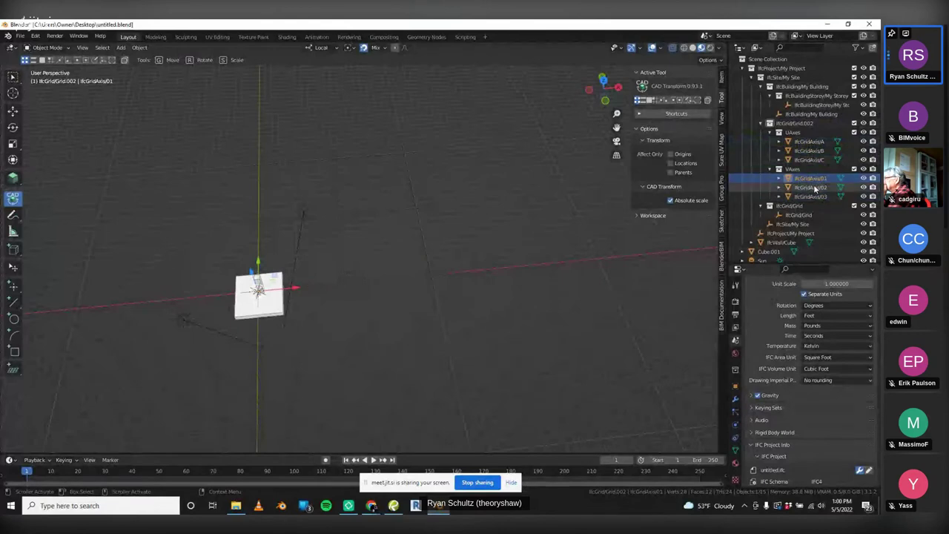
click(814, 187)
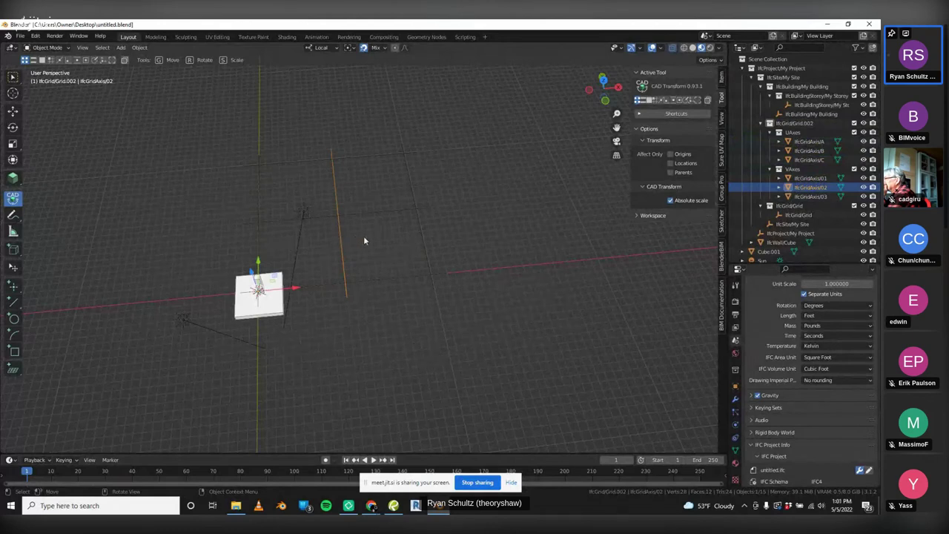
click(391, 177)
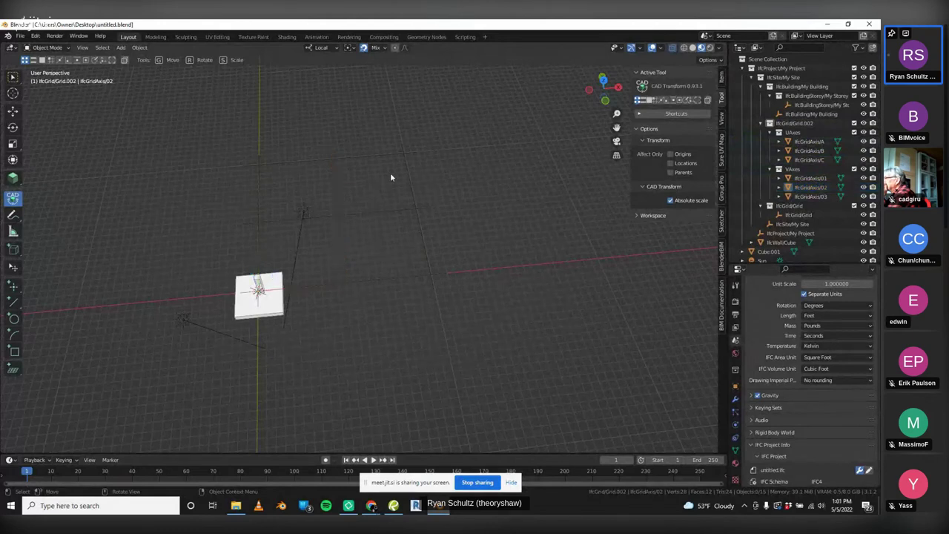
drag(480, 119, 330, 329)
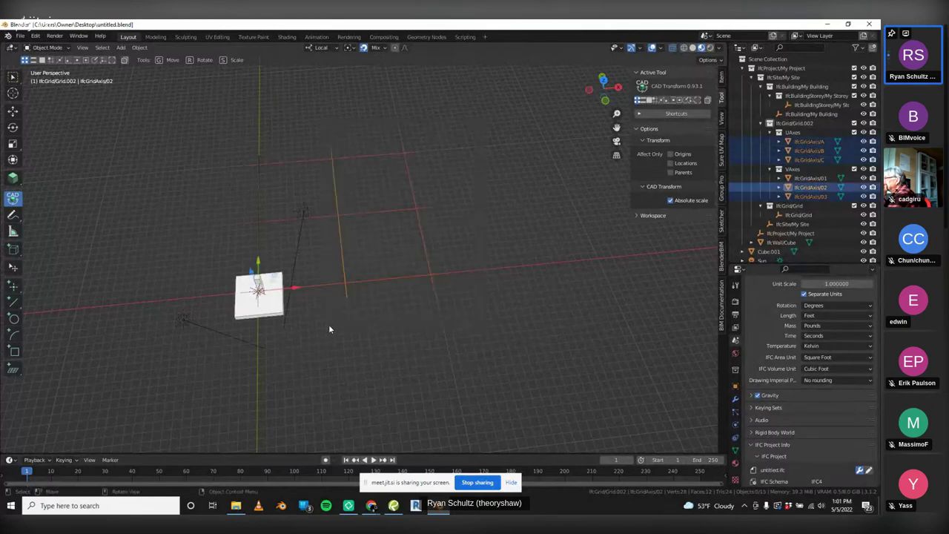
click(374, 319)
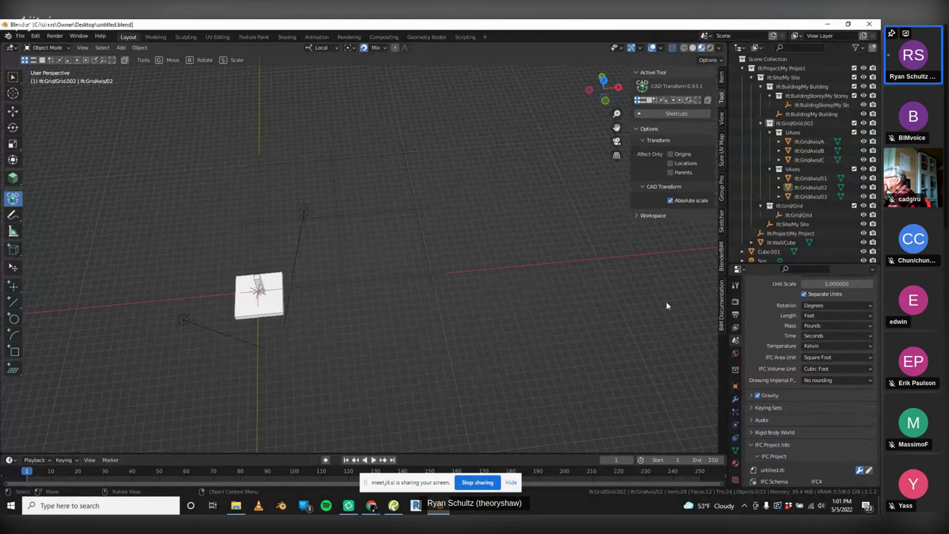
Add a new Plan drawing named PLAN_VIEW in BIM Documentation
click(722, 293)
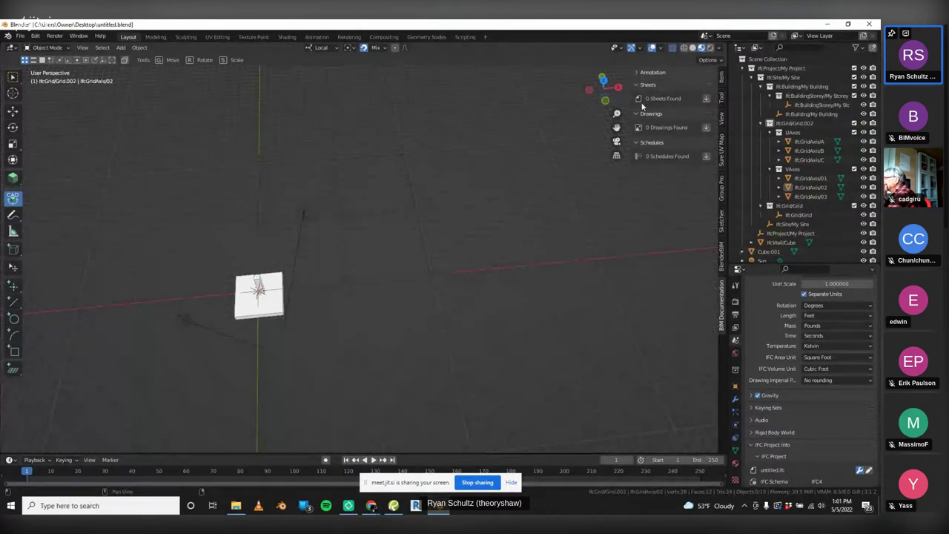
click(706, 127)
click(655, 129)
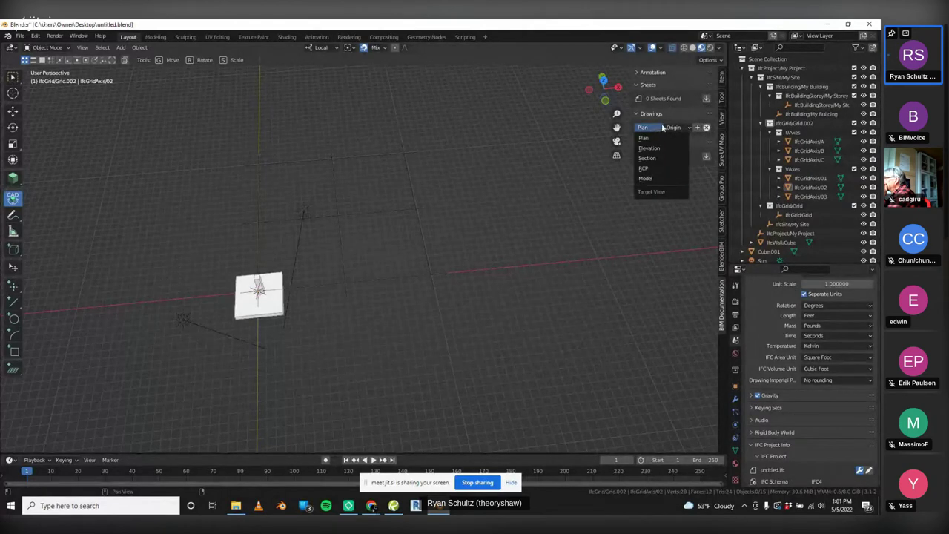
click(668, 127)
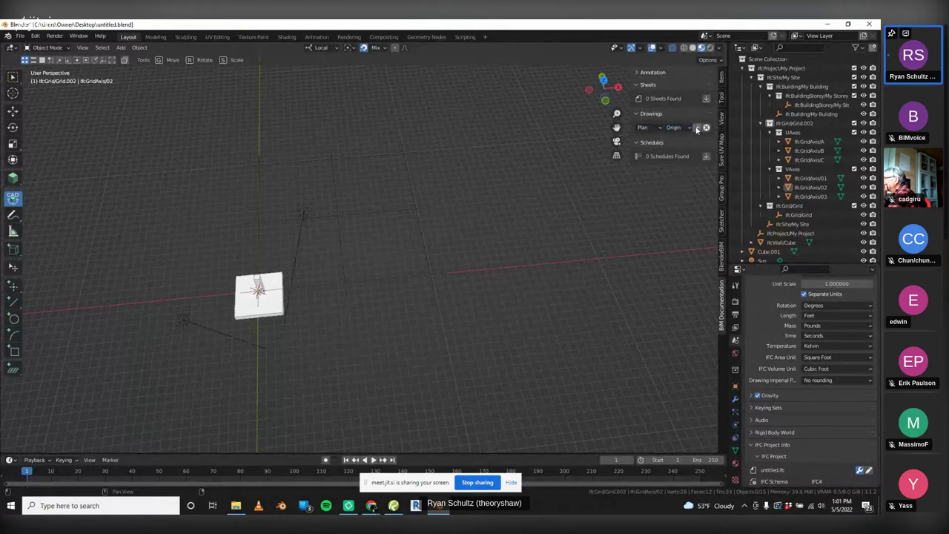
click(698, 129)
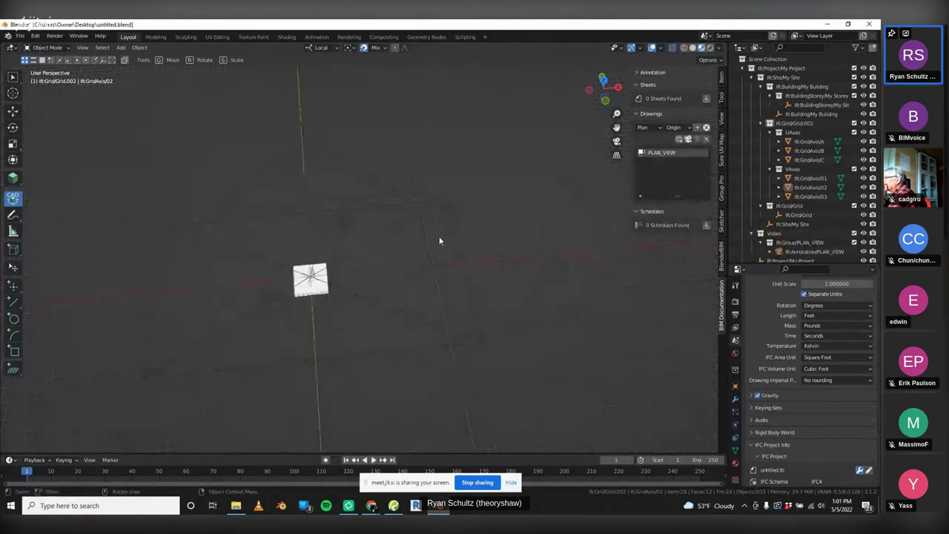
Orbit to find the new camera and look through the PLAN_VIEW drawing camera
middle_drag(399, 241, 373, 200)
scroll(372, 208, up, 1)
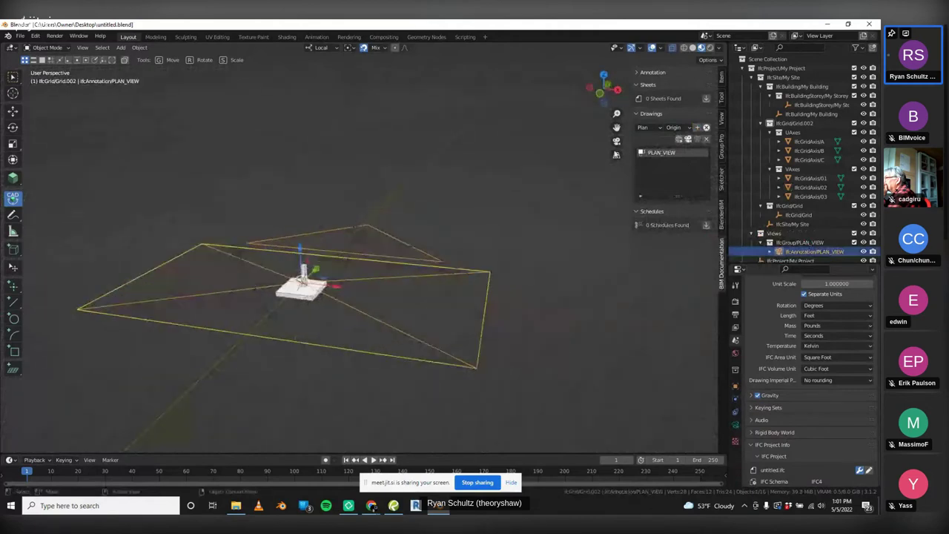
click(688, 141)
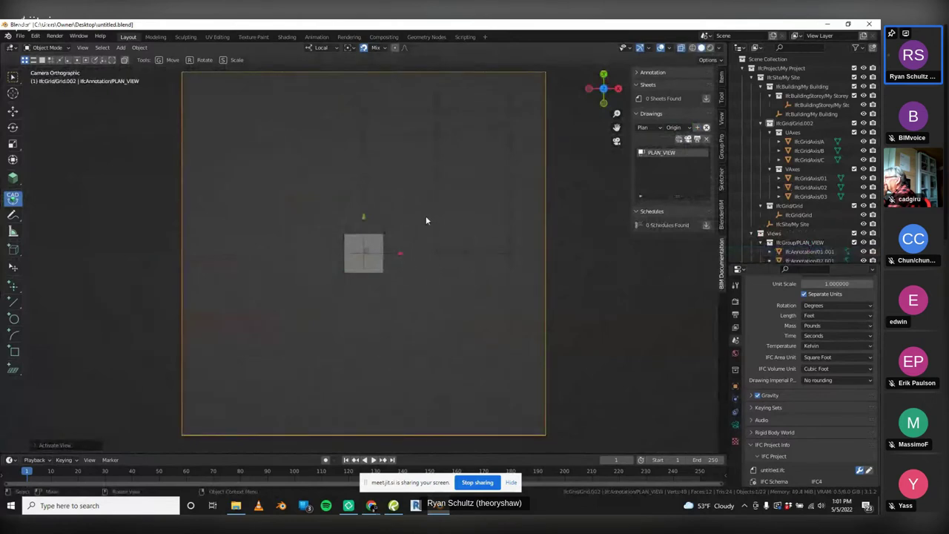
Enlarge the PLAN_VIEW camera's orthographic scale and reposition the grid and slab in frame
click(735, 425)
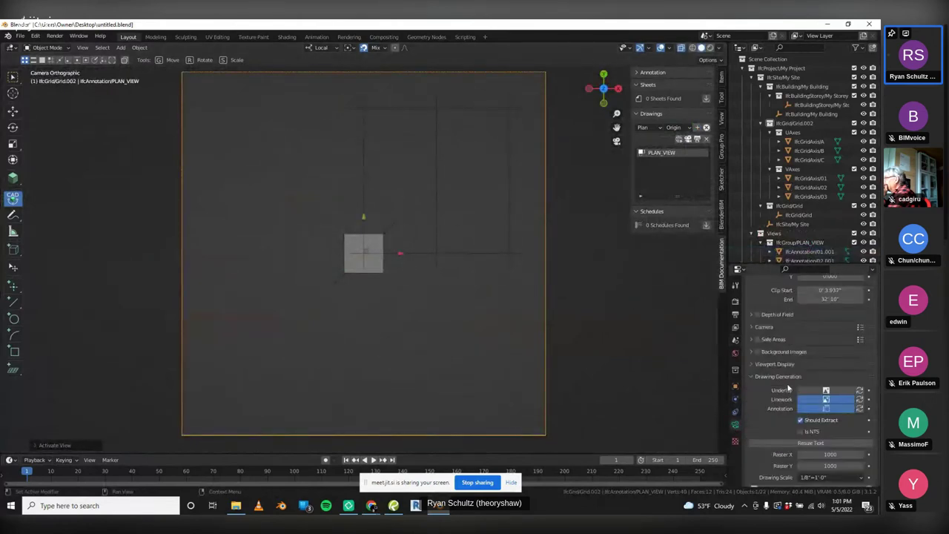
scroll(789, 387, up, 4)
scroll(791, 387, down, 4)
scroll(790, 386, down, 2)
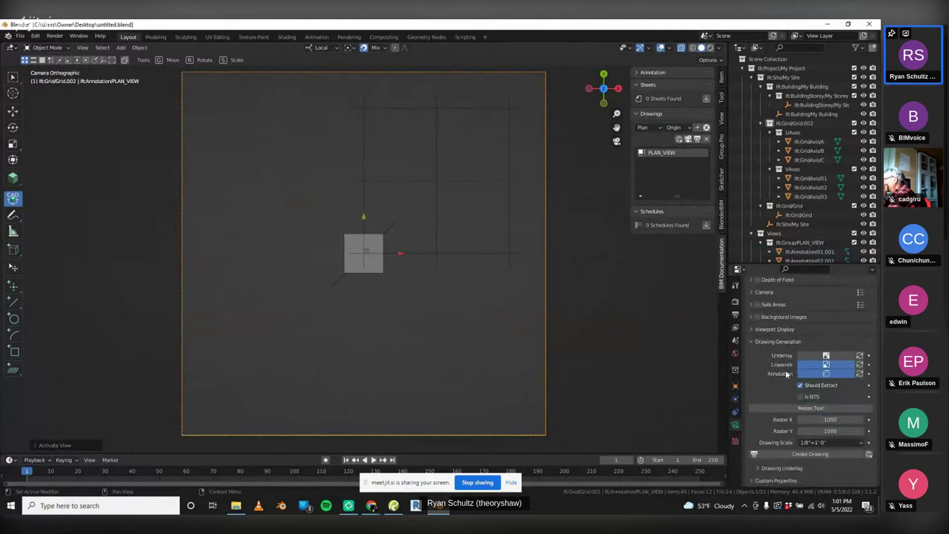
scroll(790, 375, up, 6)
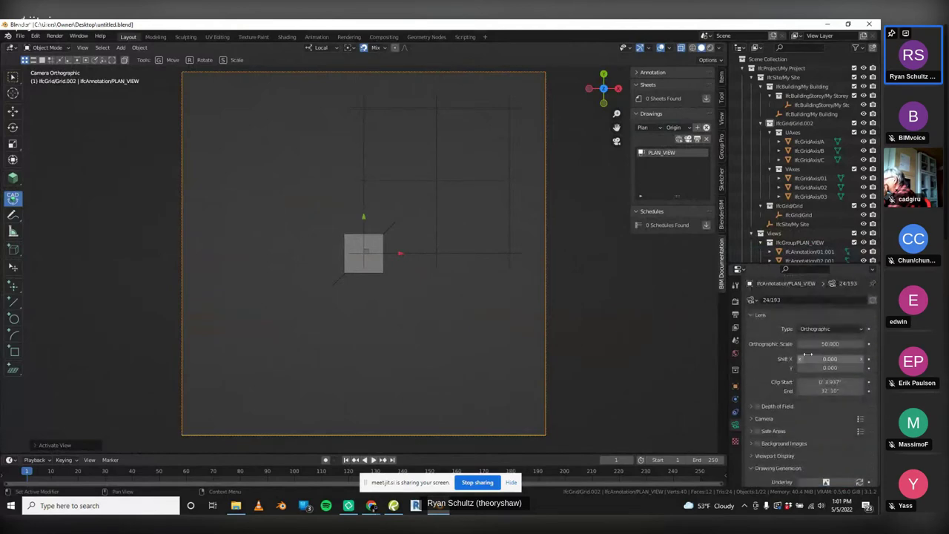
drag(802, 344, 565, 318)
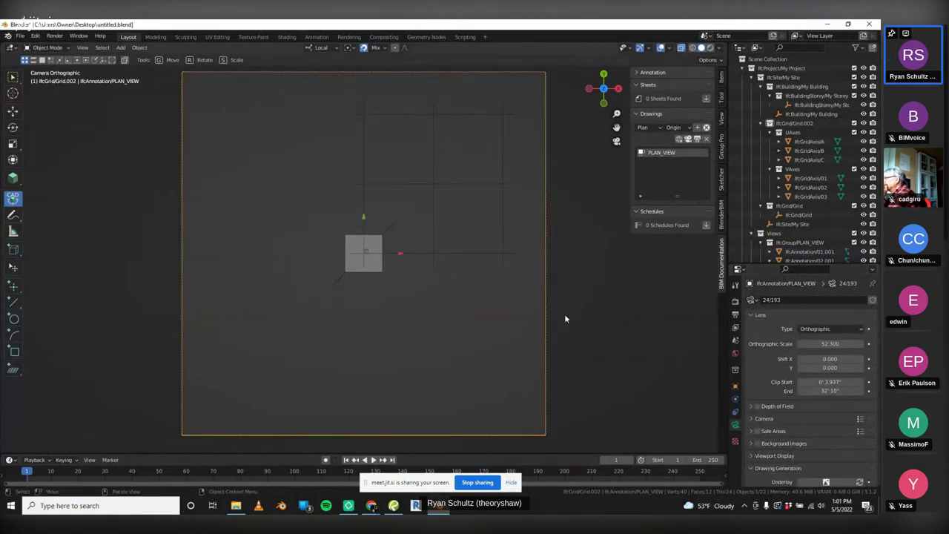
click(597, 315)
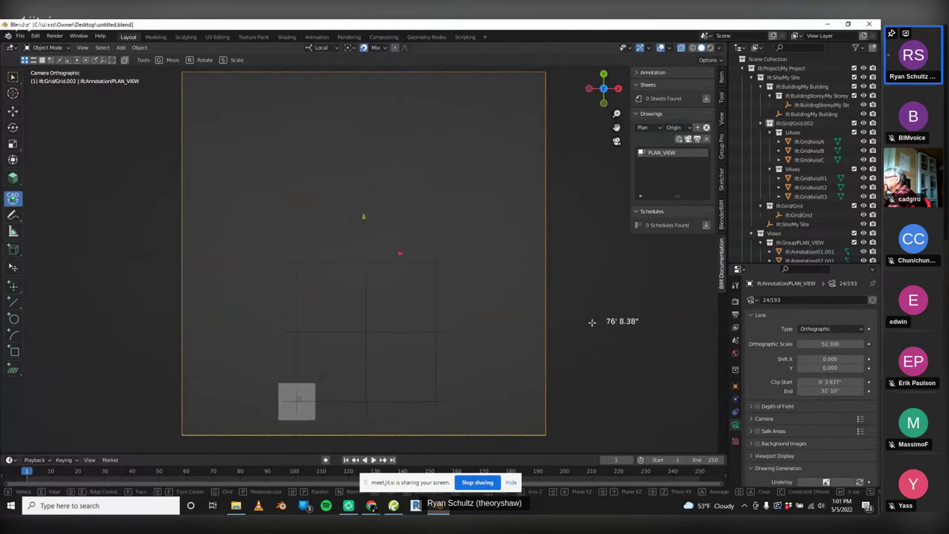
click(594, 317)
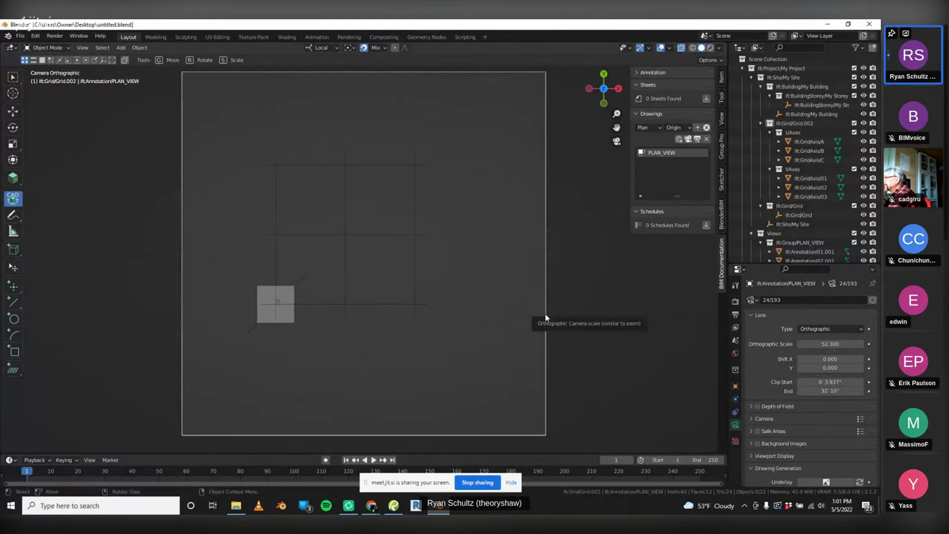
Set the PLAN_VIEW drawing scale to 1/2"=1'-0"
scroll(815, 385, down, 5)
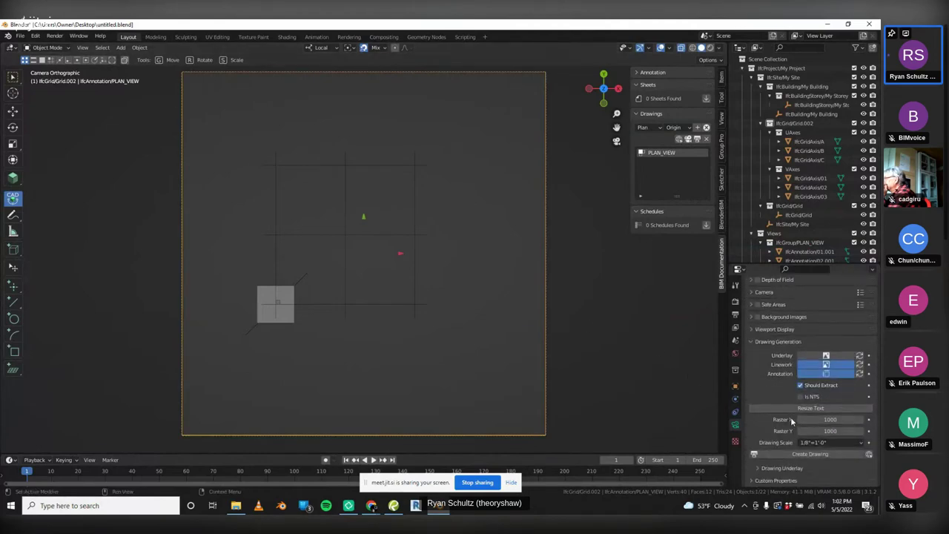
click(856, 443)
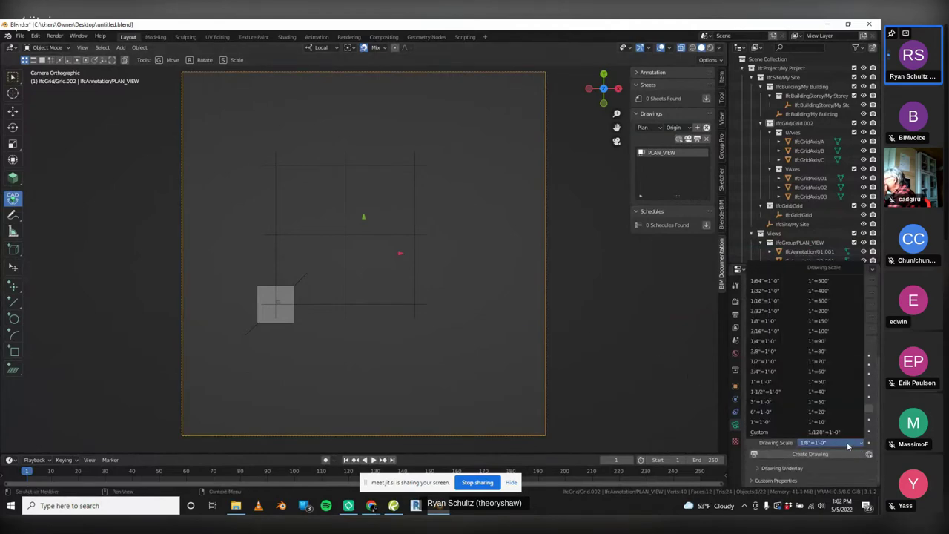
click(763, 361)
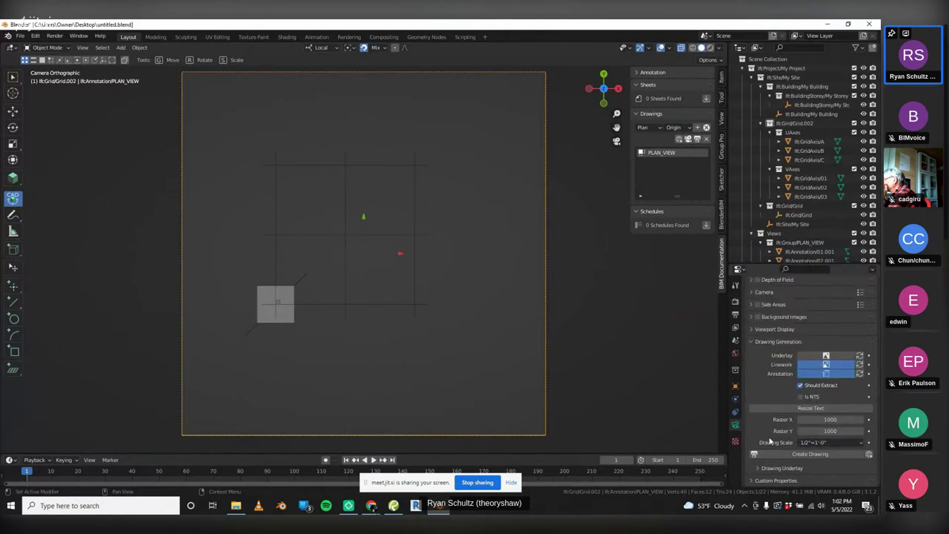
Generate the PLAN_VIEW SVG, check the camera from Front Orthographic, and look through it again
click(819, 455)
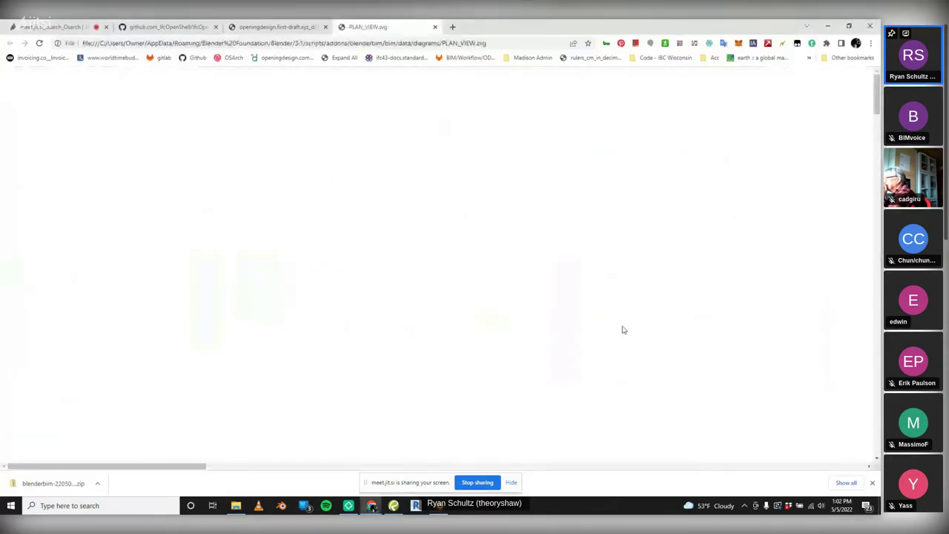
click(440, 511)
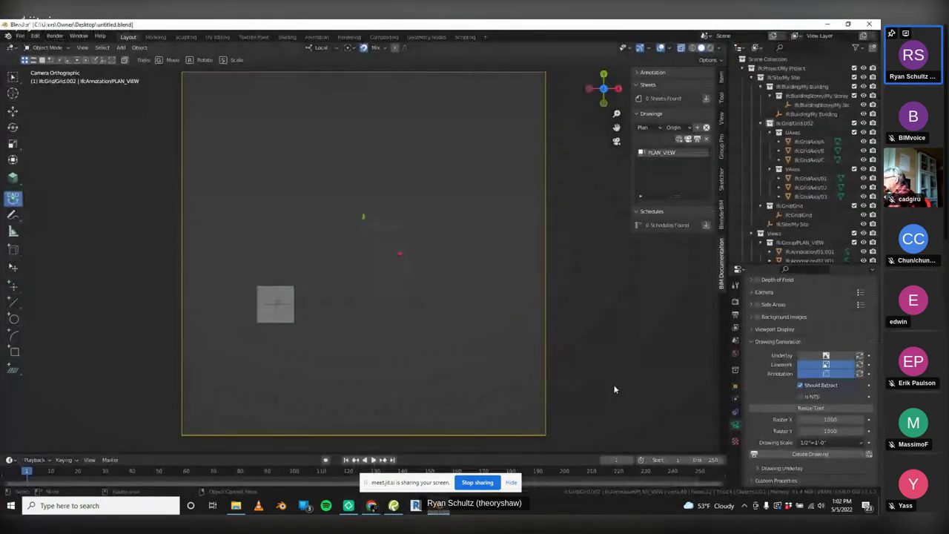
middle_drag(577, 386, 498, 315)
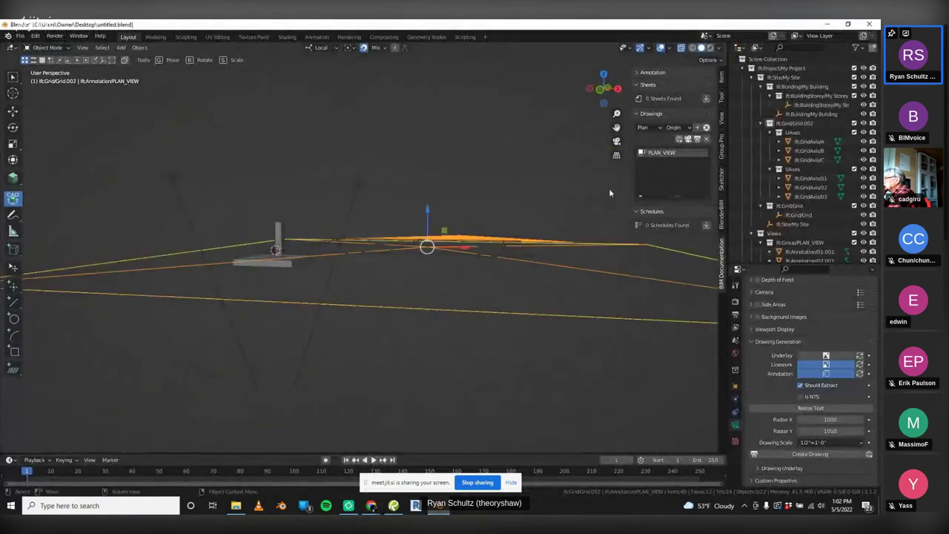
click(602, 90)
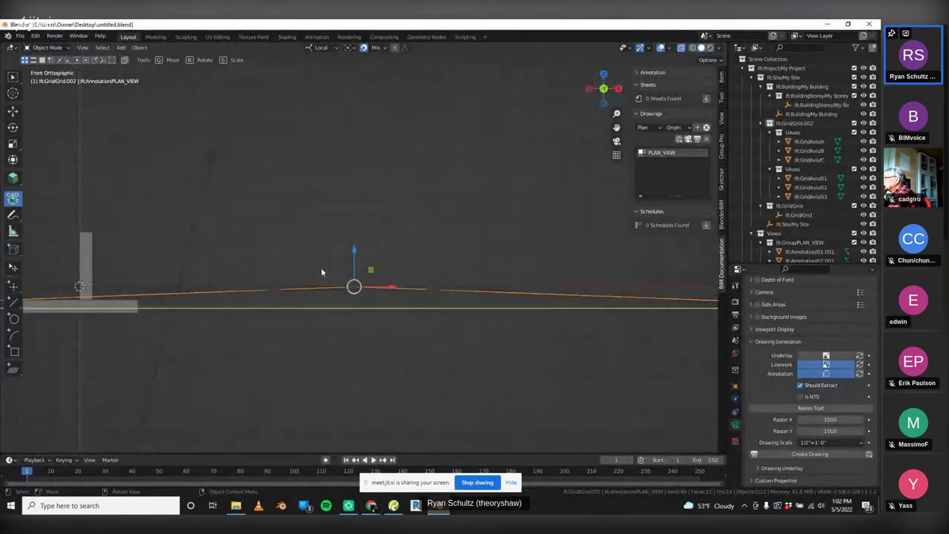
middle_drag(440, 226, 394, 253)
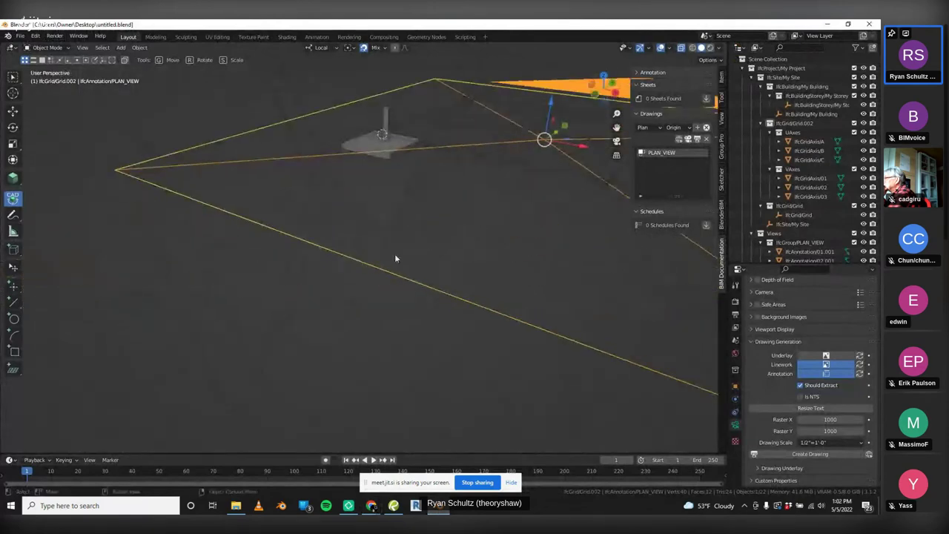
click(688, 139)
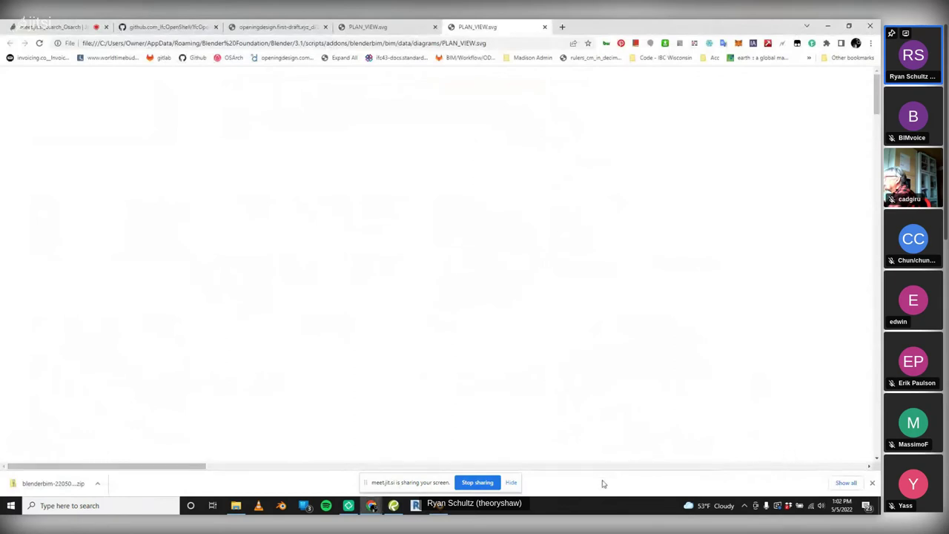
Back in Blender, reload the recent project file without saving changes
click(439, 512)
click(20, 35)
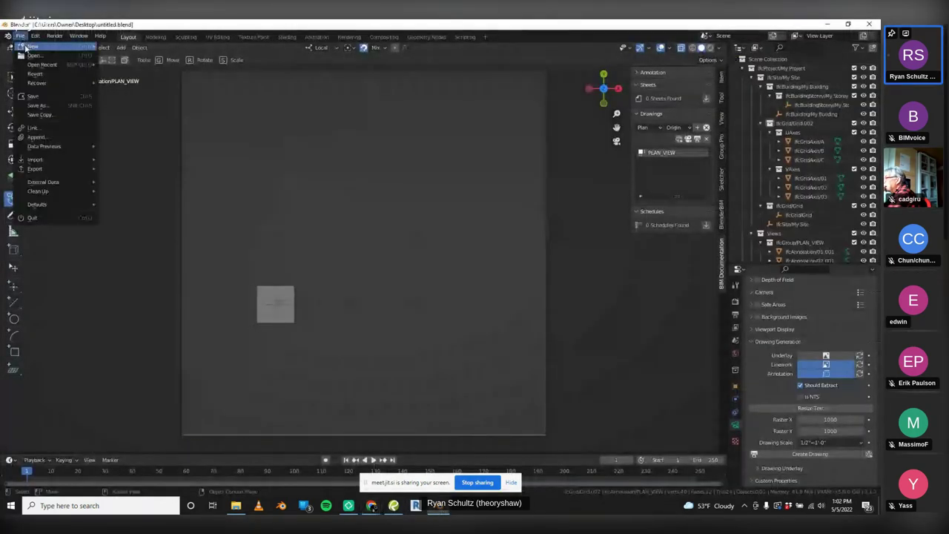
mouse_move(42, 64)
click(156, 65)
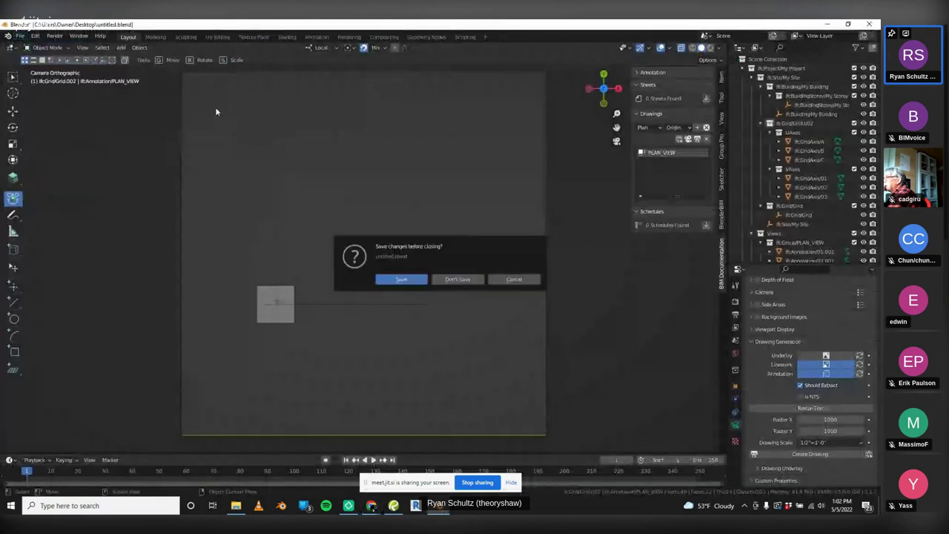
click(455, 280)
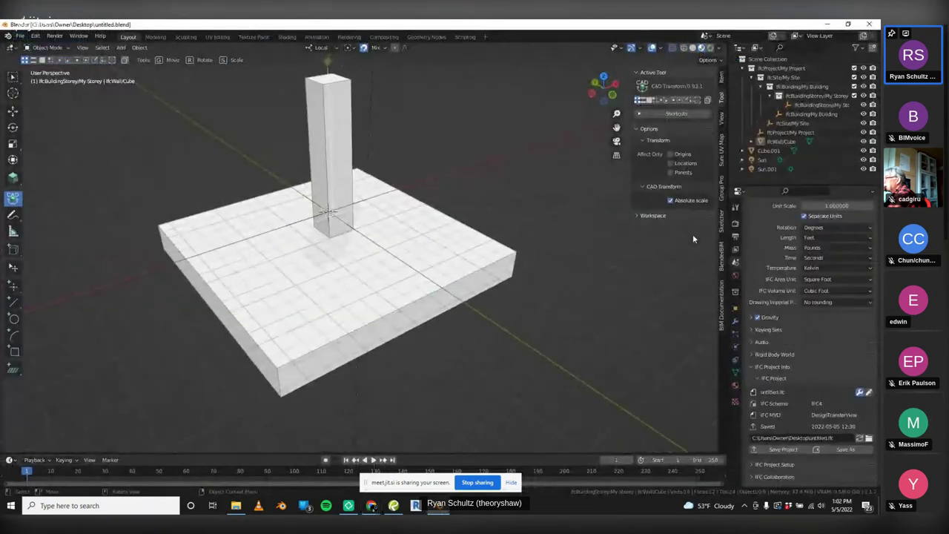
Add a PLAN_VIEW plan drawing, look through its camera, and show its camera settings
click(719, 293)
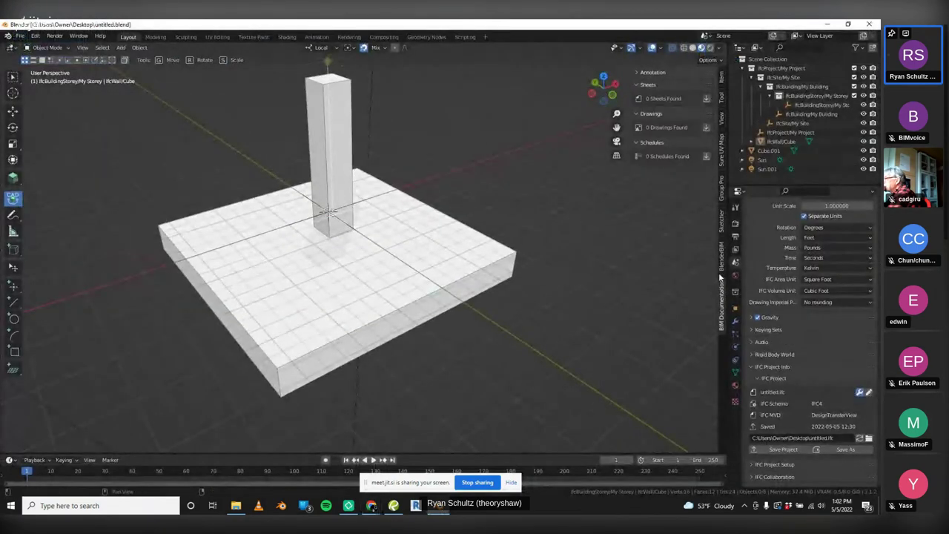
click(706, 127)
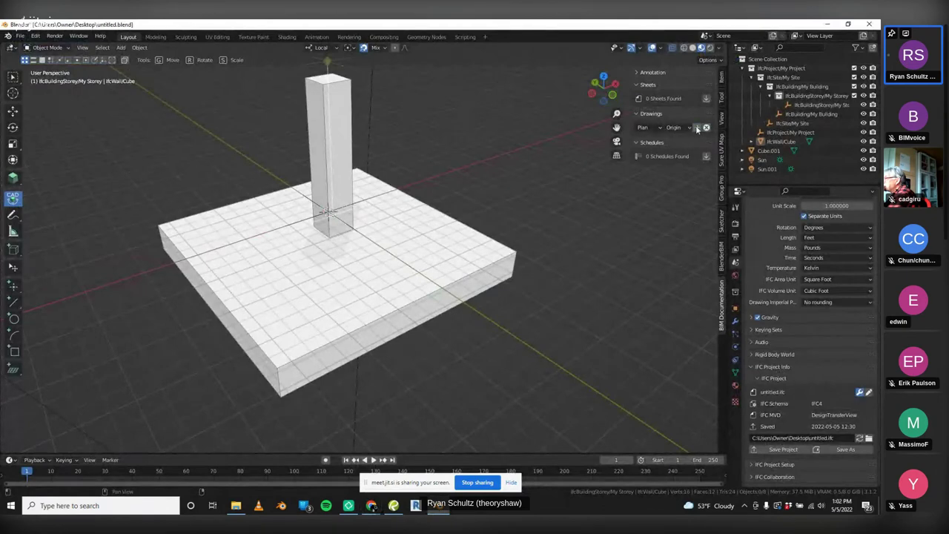
click(696, 127)
middle_drag(518, 255, 535, 248)
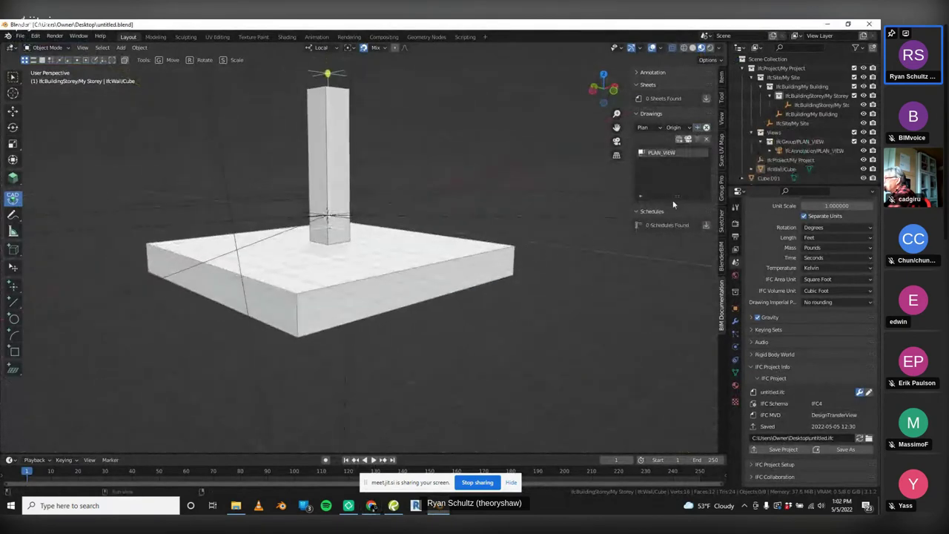
click(498, 214)
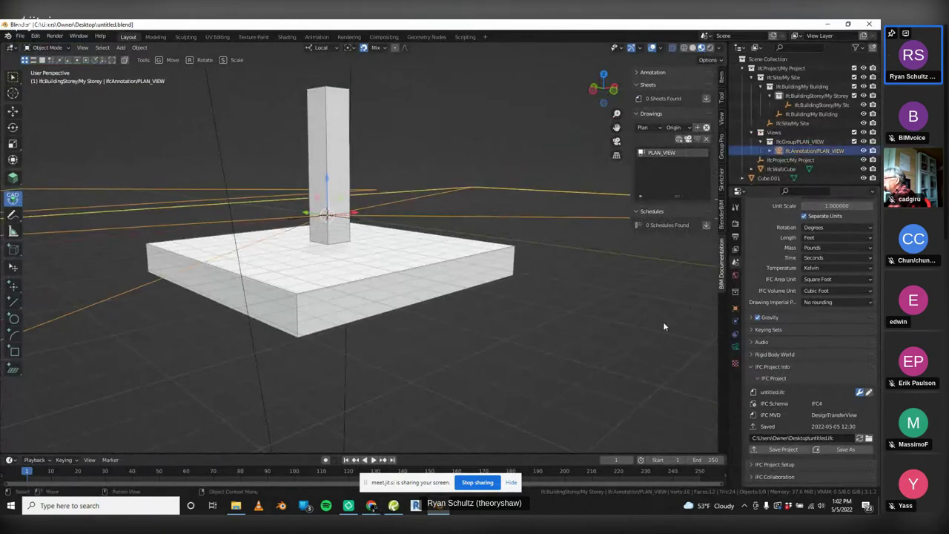
key(KP_0)
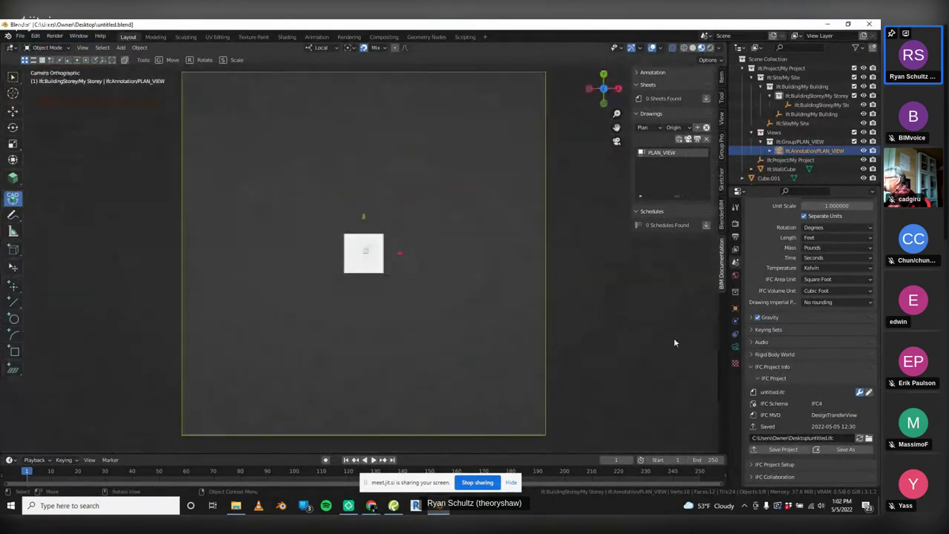
click(734, 346)
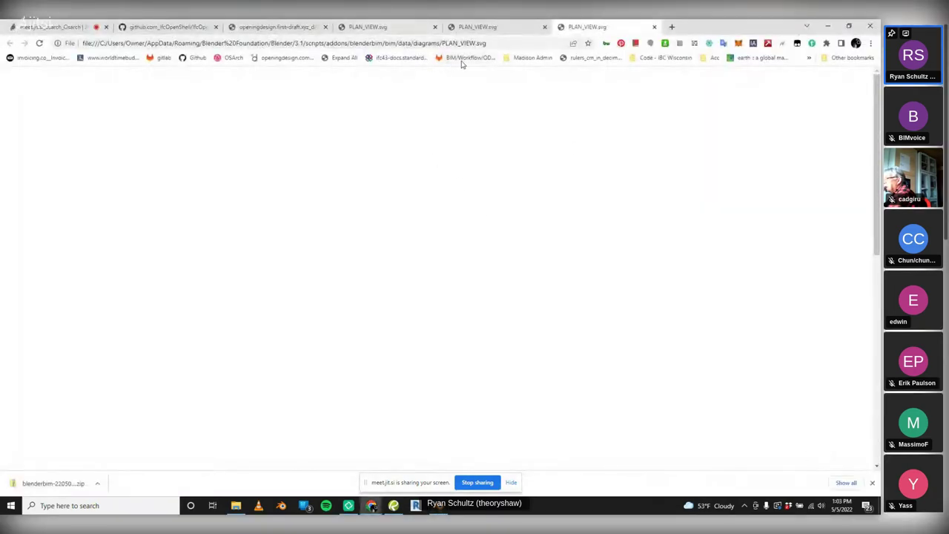
Cycle through the PLAN_VIEW.svg and reference tabs, ending on the video meeting page
click(474, 26)
click(371, 27)
click(278, 27)
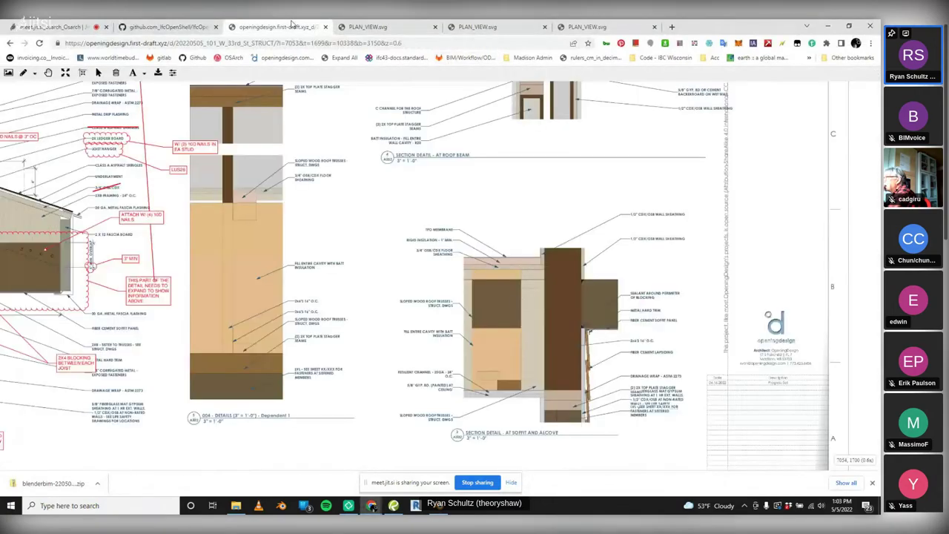
click(371, 27)
click(51, 27)
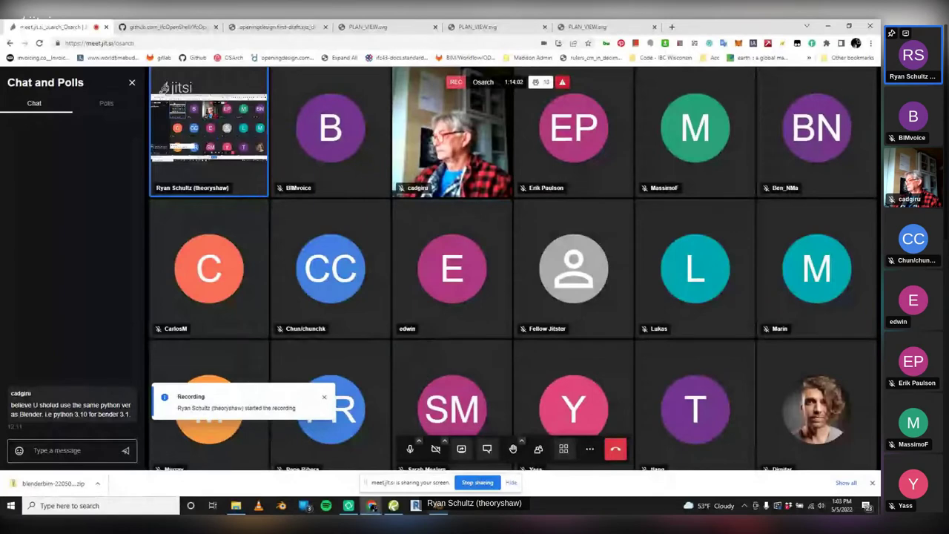
Reload untitled.blend without saving and orbit the building to a top-down angle
click(439, 511)
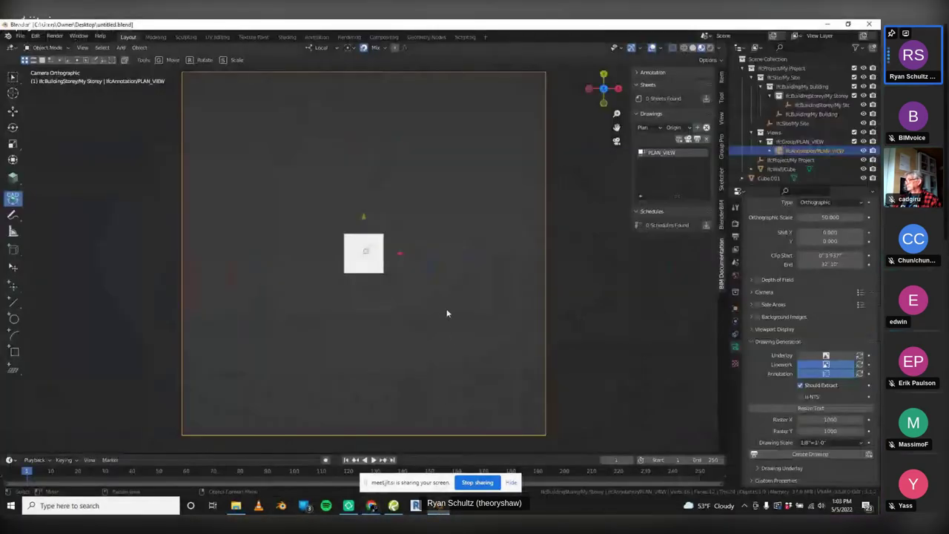
mouse_move(453, 304)
middle_down()
mouse_move(462, 297)
mouse_move(449, 311)
middle_up()
scroll(449, 311, down, 4)
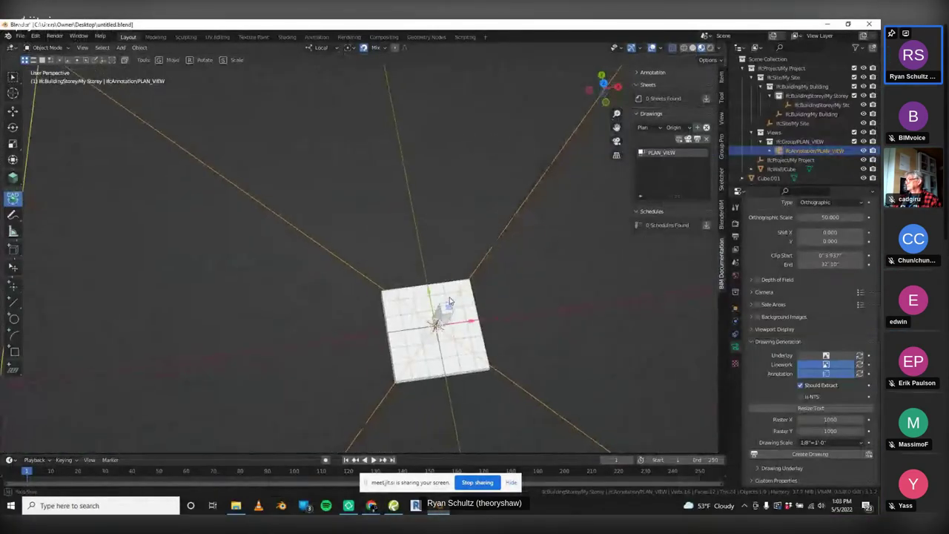
click(20, 36)
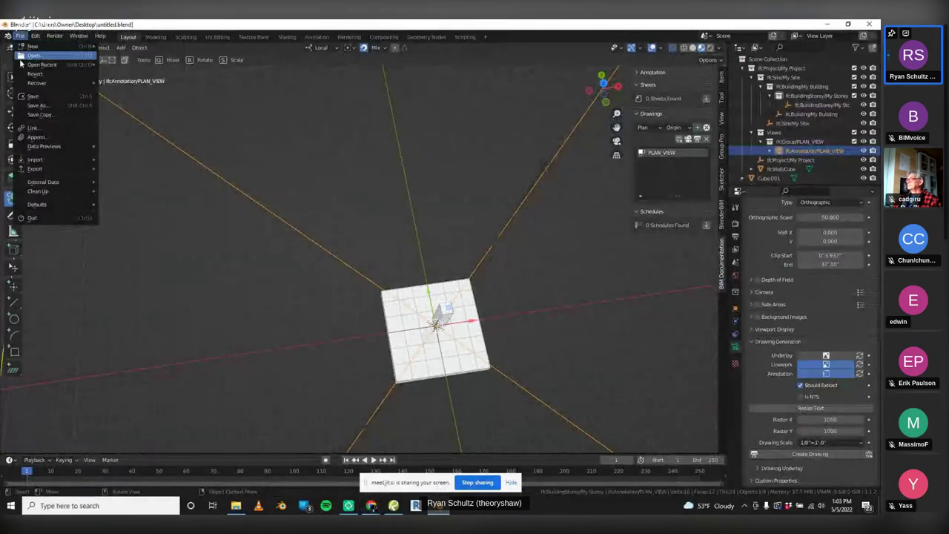
mouse_move(41, 65)
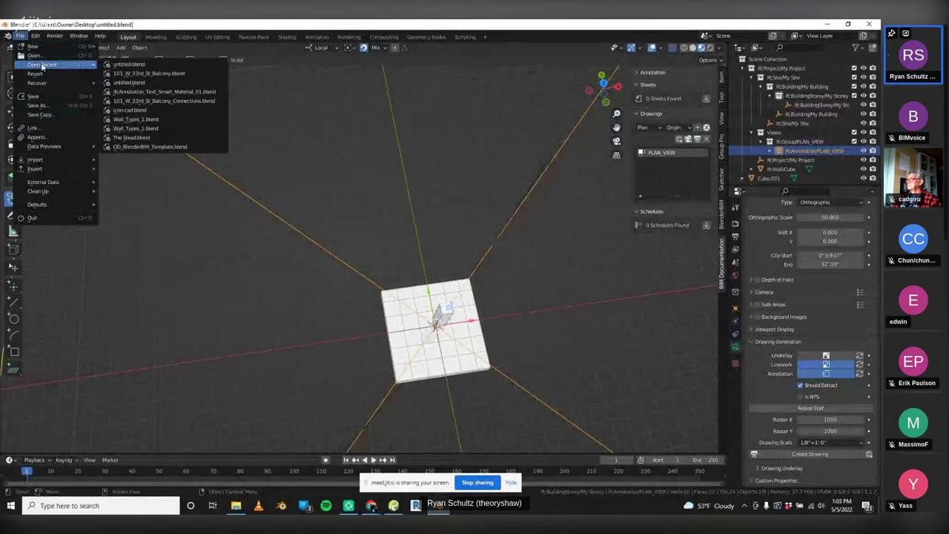
click(138, 83)
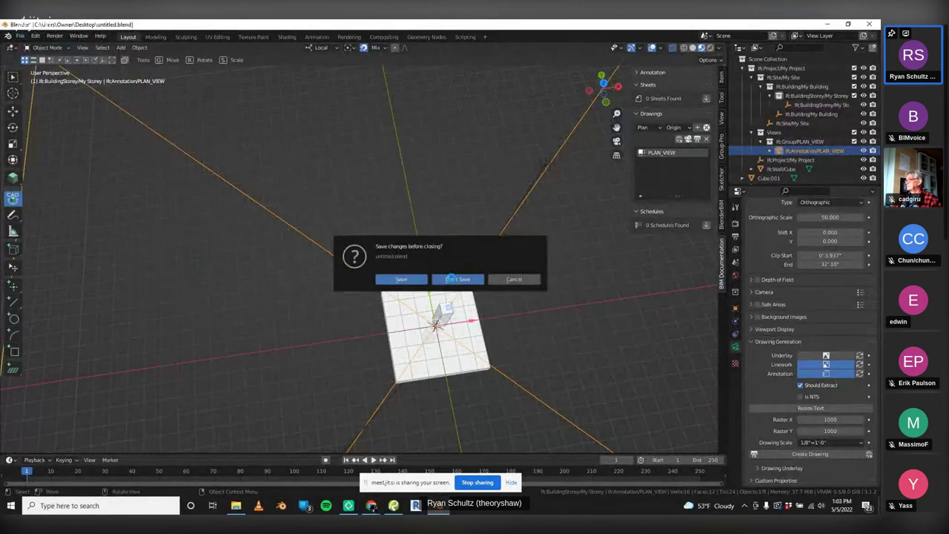
click(450, 278)
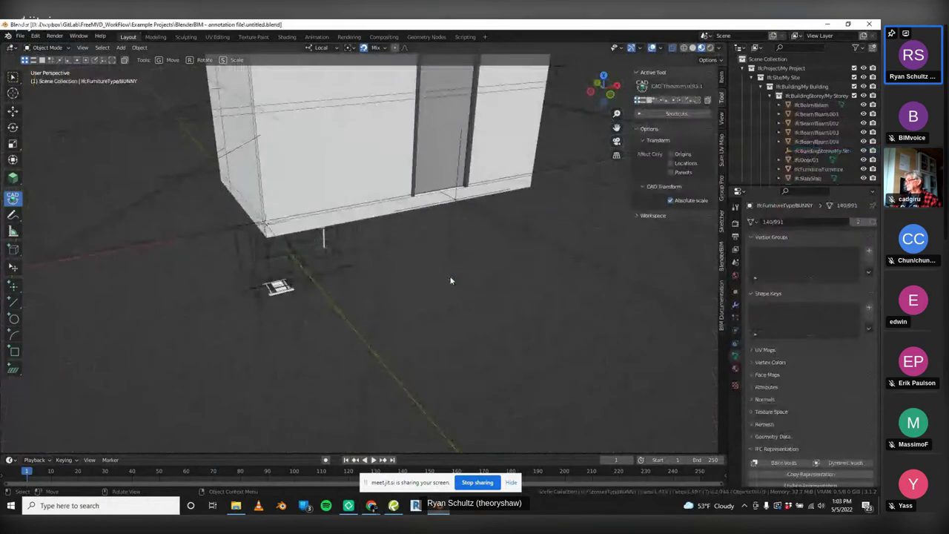
scroll(449, 297, down, 5)
middle_drag(451, 313, 475, 337)
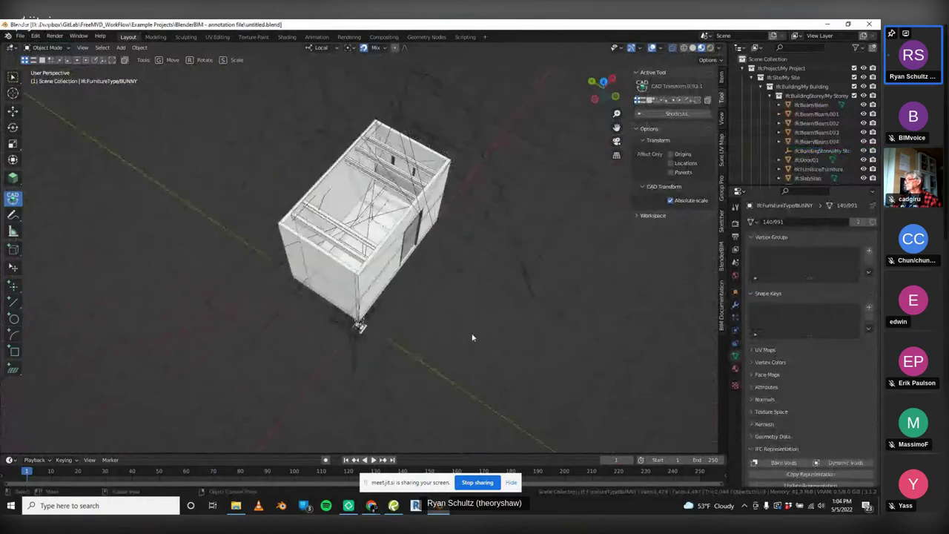
Activate the MY STOREY PLAN view, enable Viewport Annotations, and open its SVG drawing
click(723, 282)
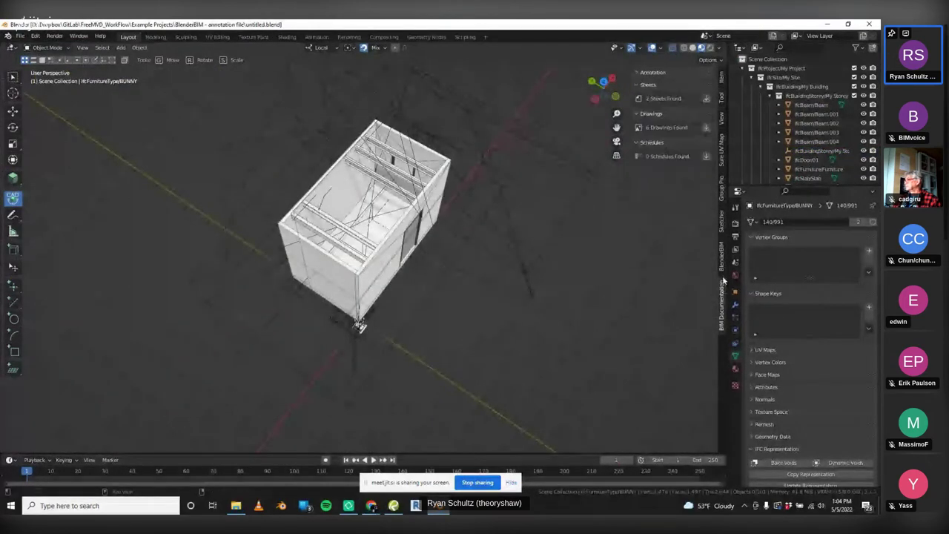
click(707, 128)
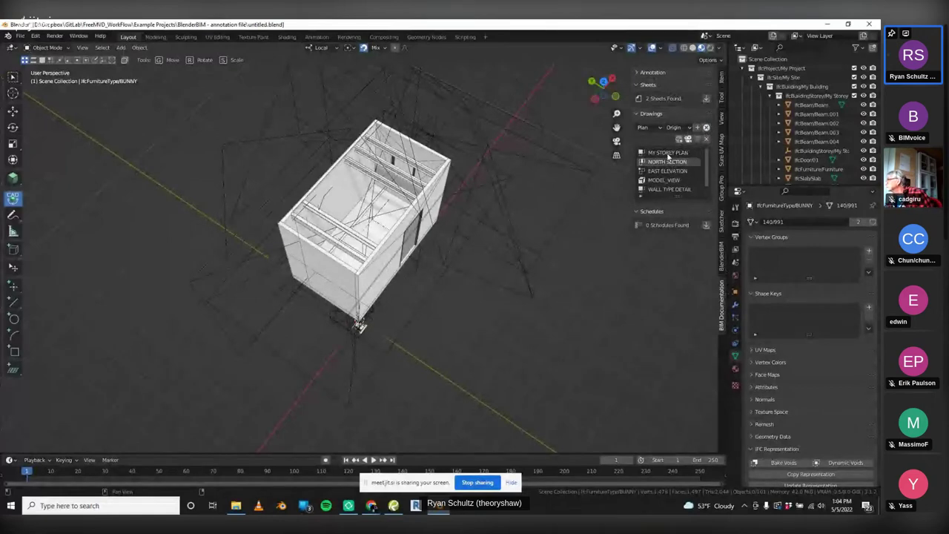
click(668, 153)
click(678, 139)
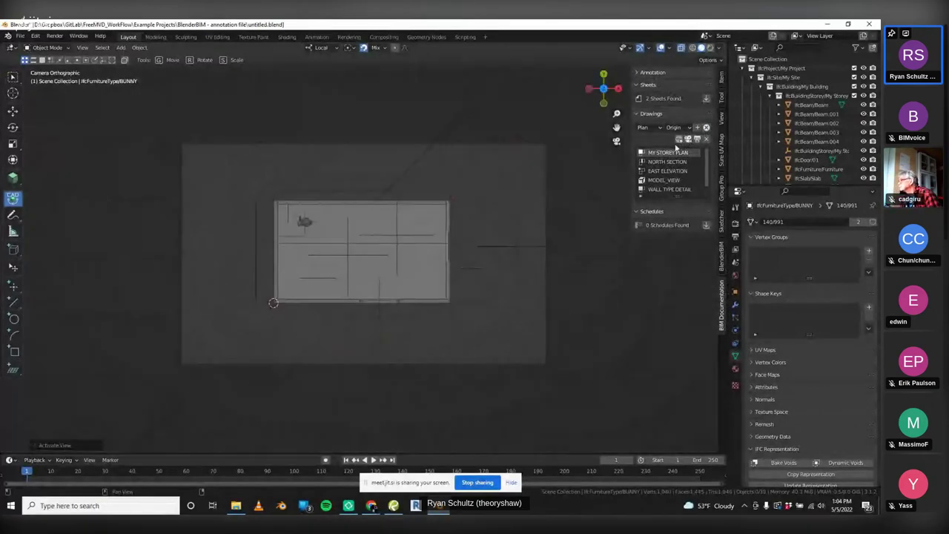
click(636, 73)
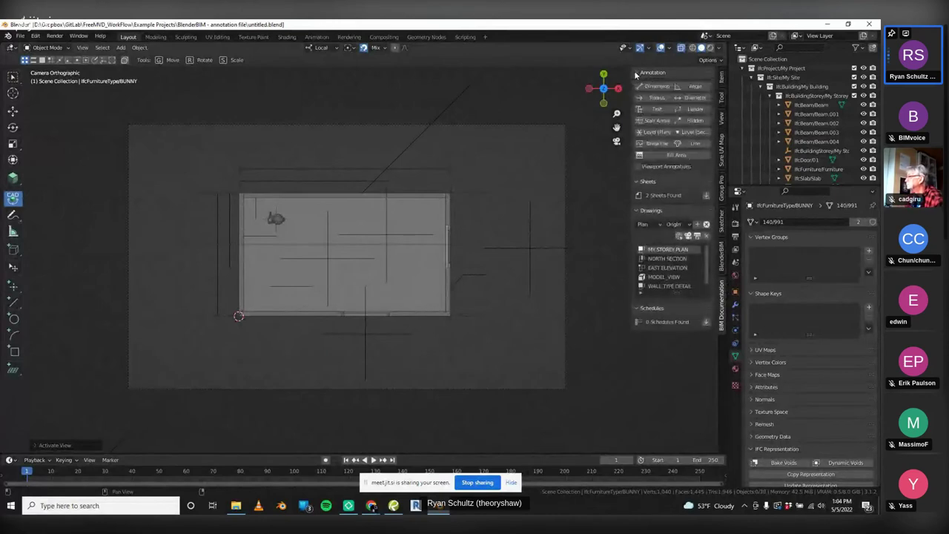
click(639, 166)
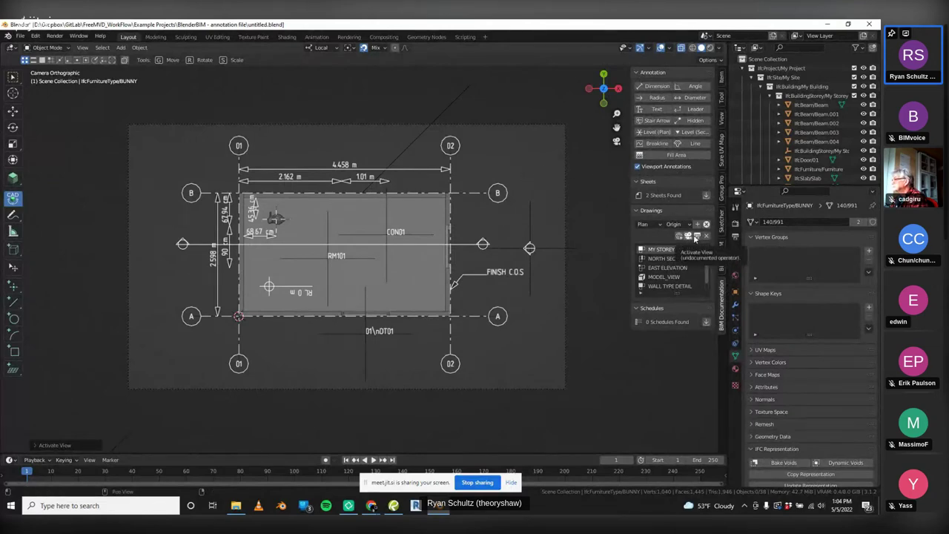
click(697, 236)
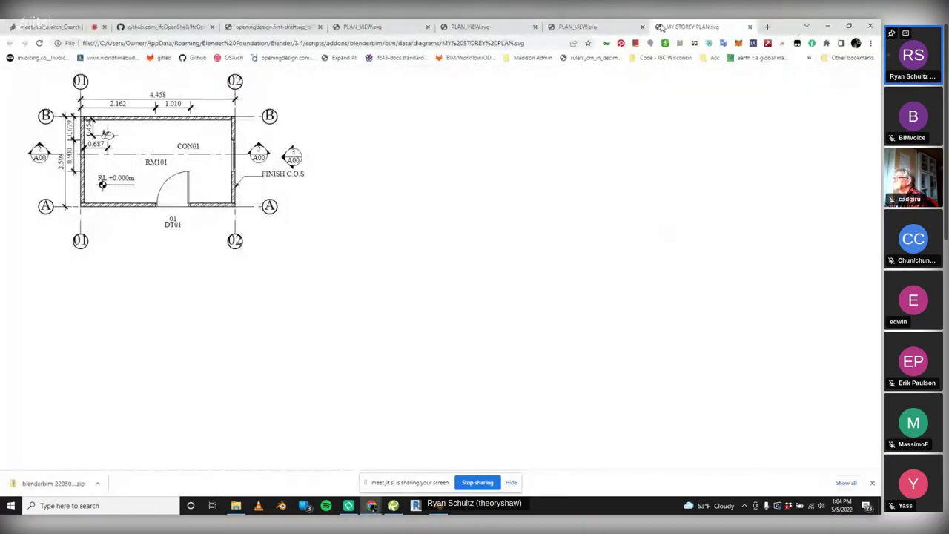
Bring up the tab context menu to close the other browser tabs
right_click(667, 27)
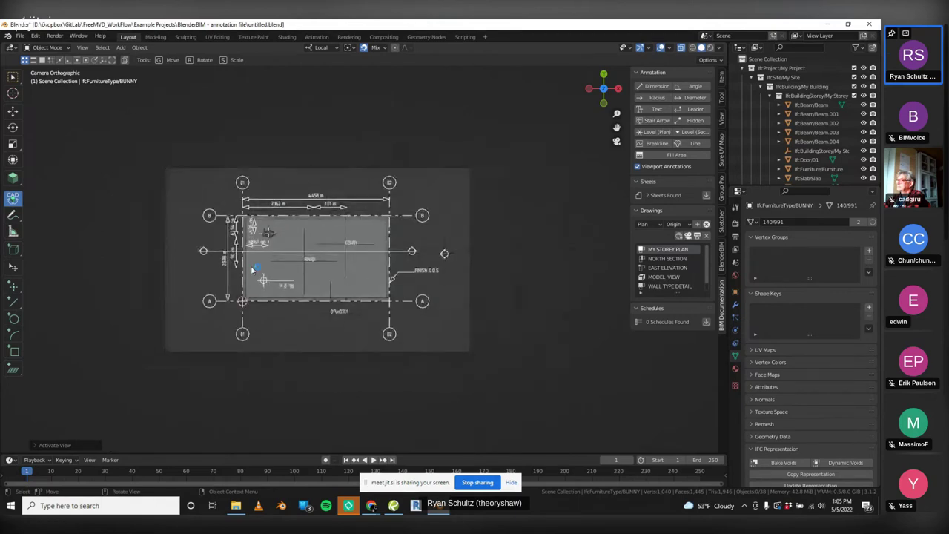
scroll(275, 271, right, 1)
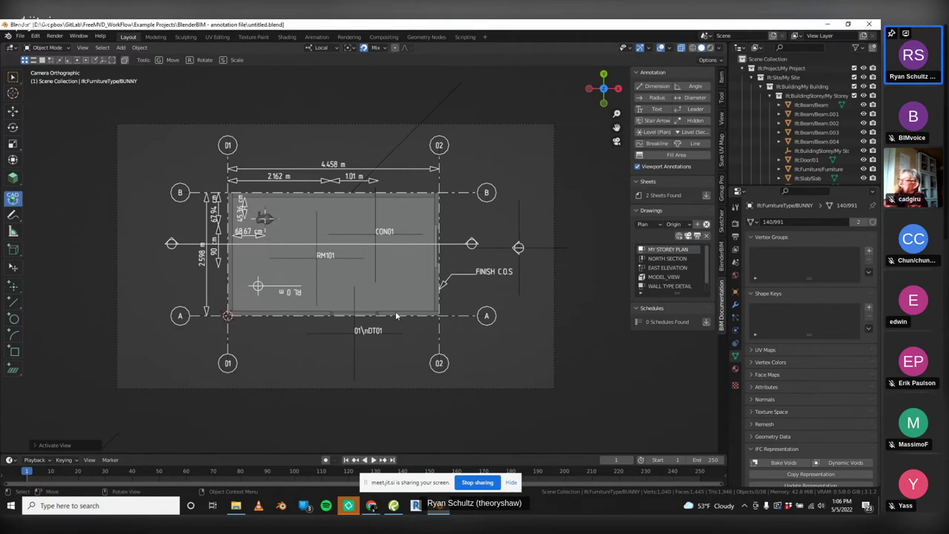
middle_drag(395, 310, 345, 272)
Orbit around the room and select the front wall Wall.001
scroll(353, 332, down, 5)
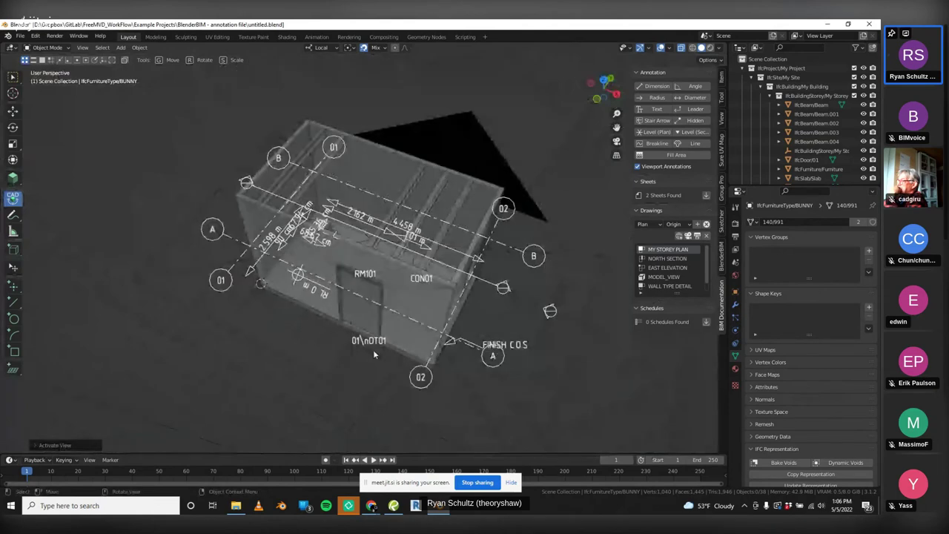
middle_drag(372, 349, 222, 126)
scroll(223, 126, up, 5)
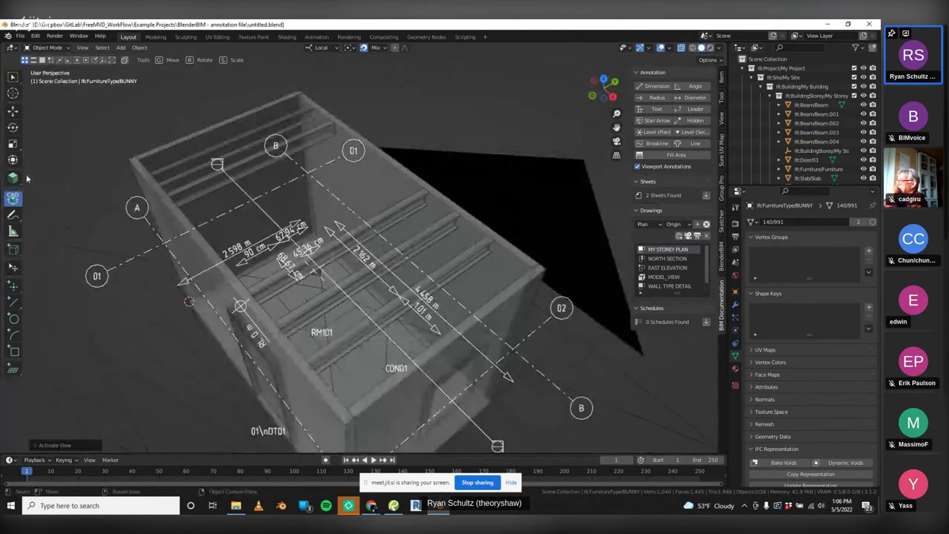
click(402, 170)
middle_drag(401, 174, 404, 275)
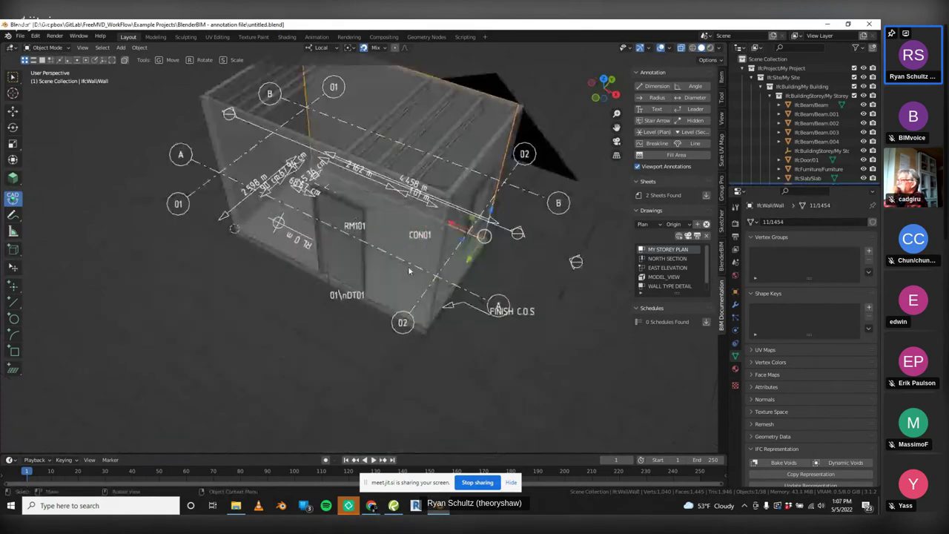
click(405, 276)
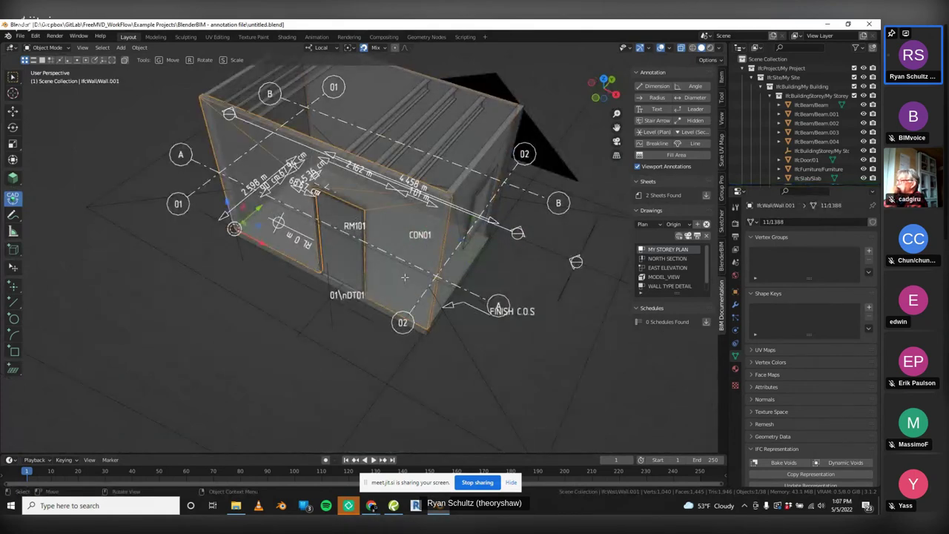
Zoom to Wall.001's corner, begin a measurement from its bottom corner, then cancel it
scroll(434, 326, up, 6)
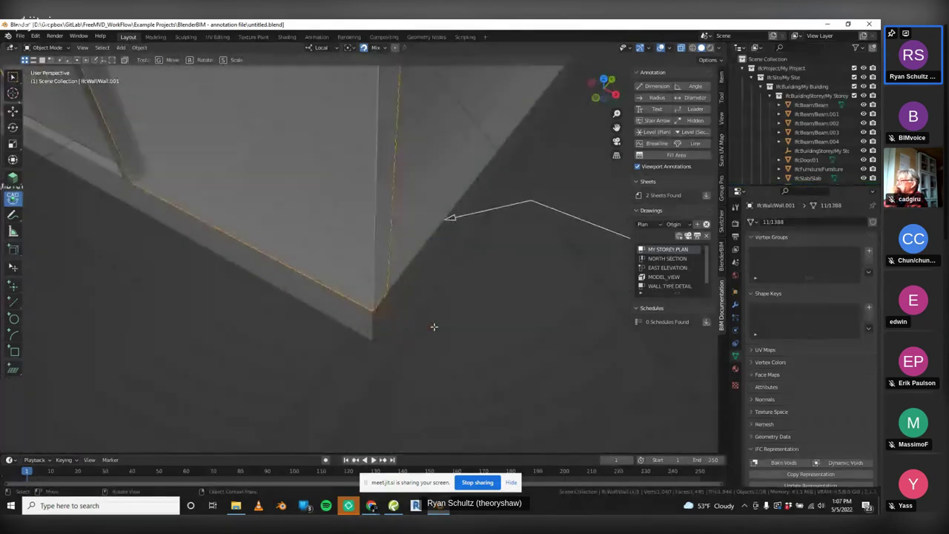
click(372, 309)
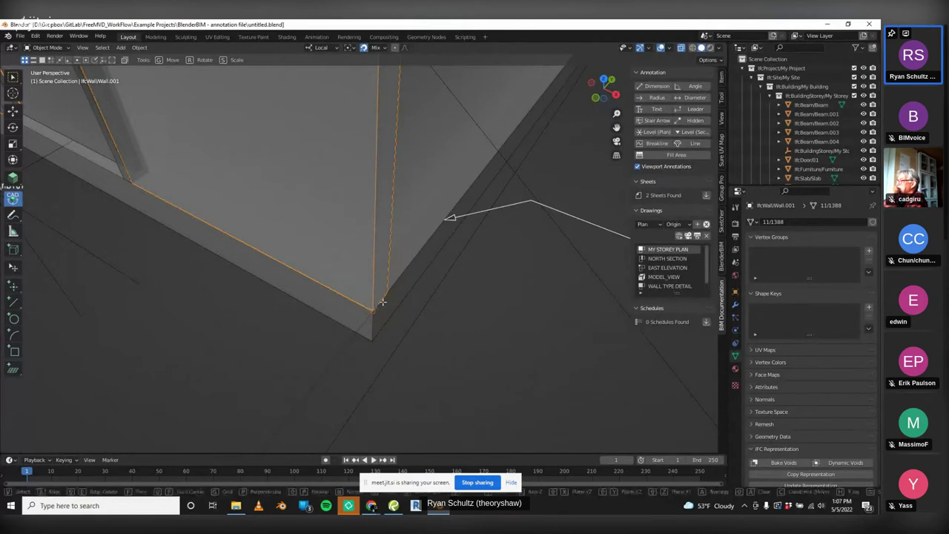
scroll(393, 308, down, 10)
scroll(449, 285, up, 6)
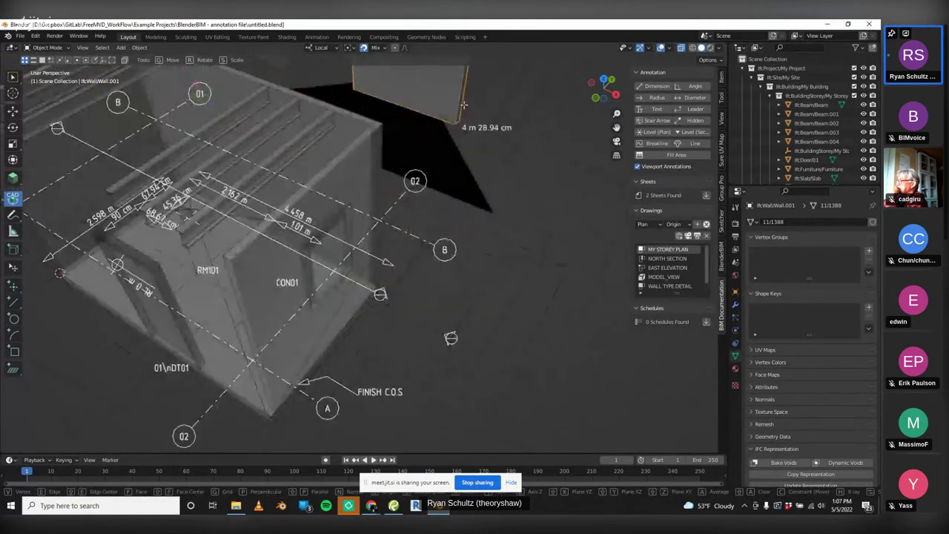
key(Escape)
scroll(386, 122, down, 8)
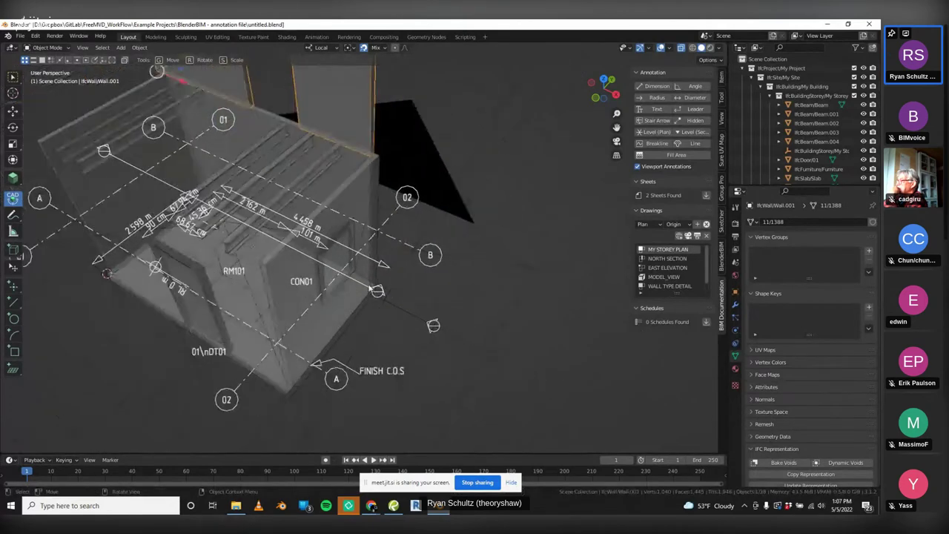
scroll(404, 111, down, 4)
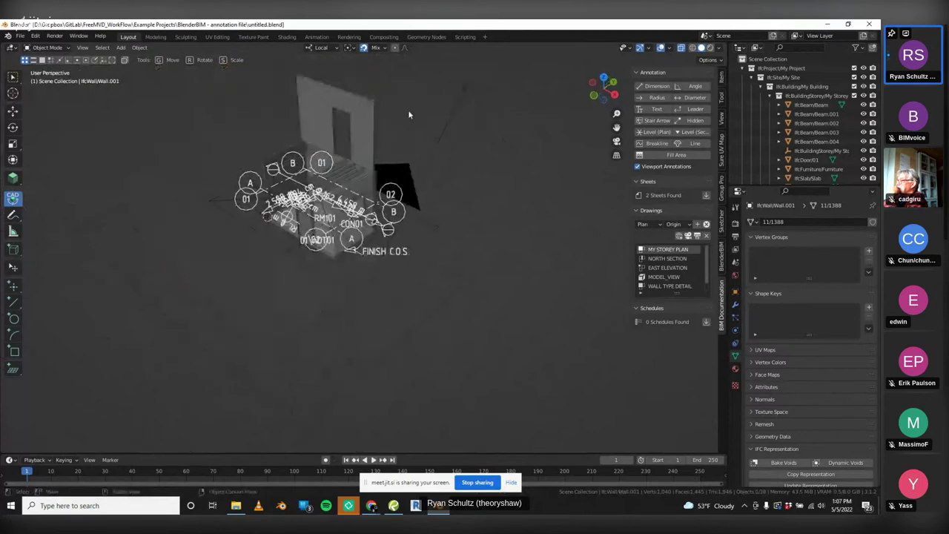
scroll(381, 143, up, 7)
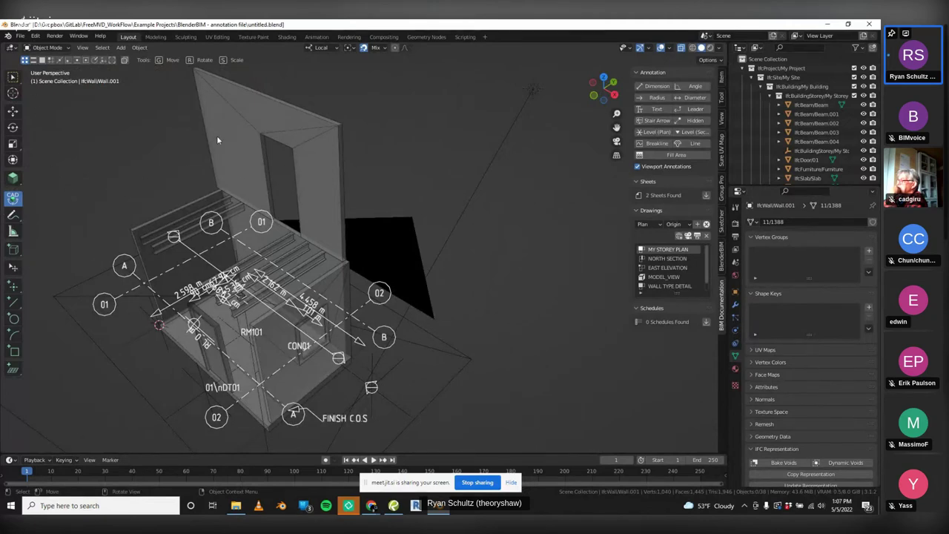
scroll(339, 118, up, 2)
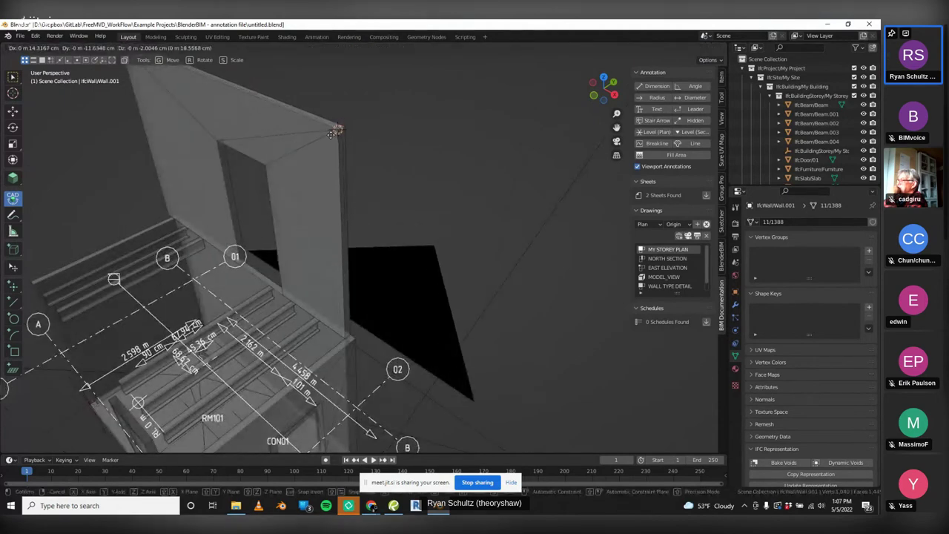
drag(338, 124, 342, 127)
key(g)
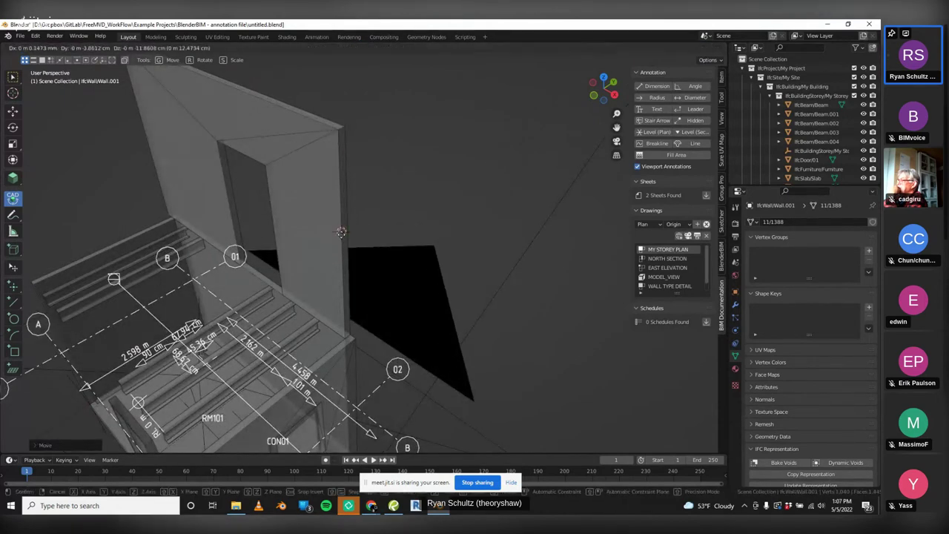
click(346, 245)
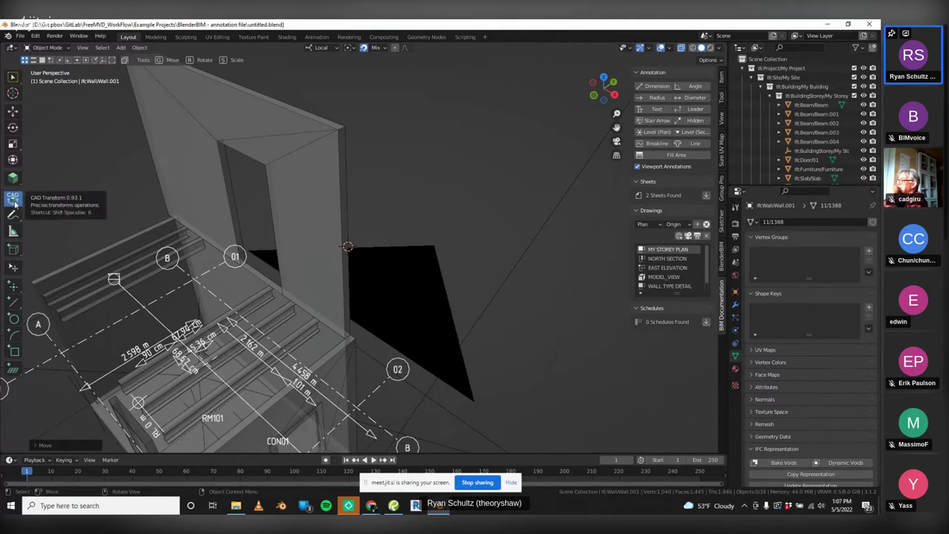
scroll(335, 110, up, 6)
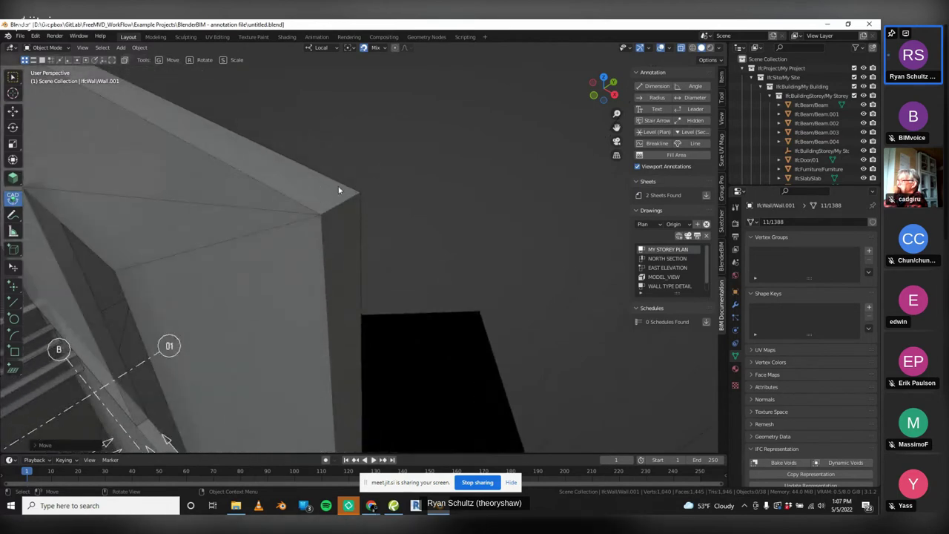
click(338, 189)
click(384, 167)
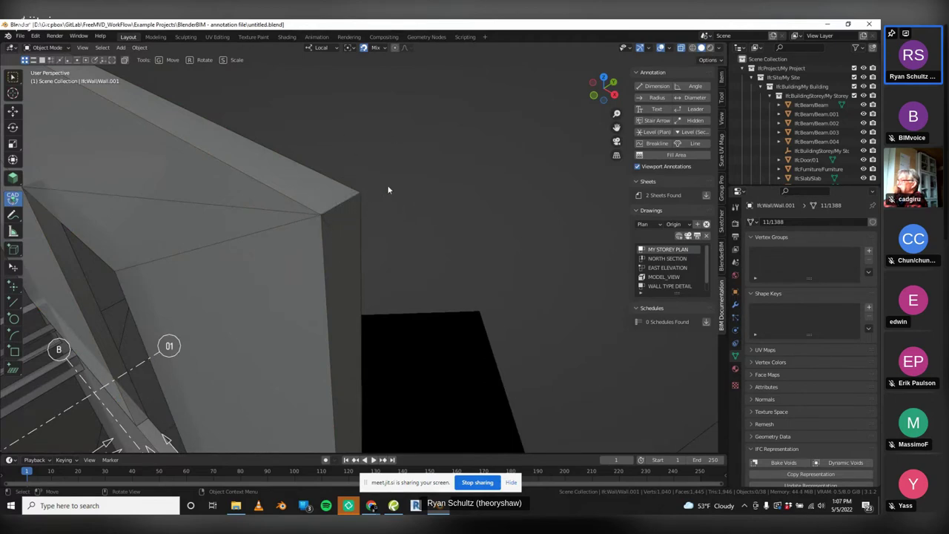
scroll(355, 195, down, 8)
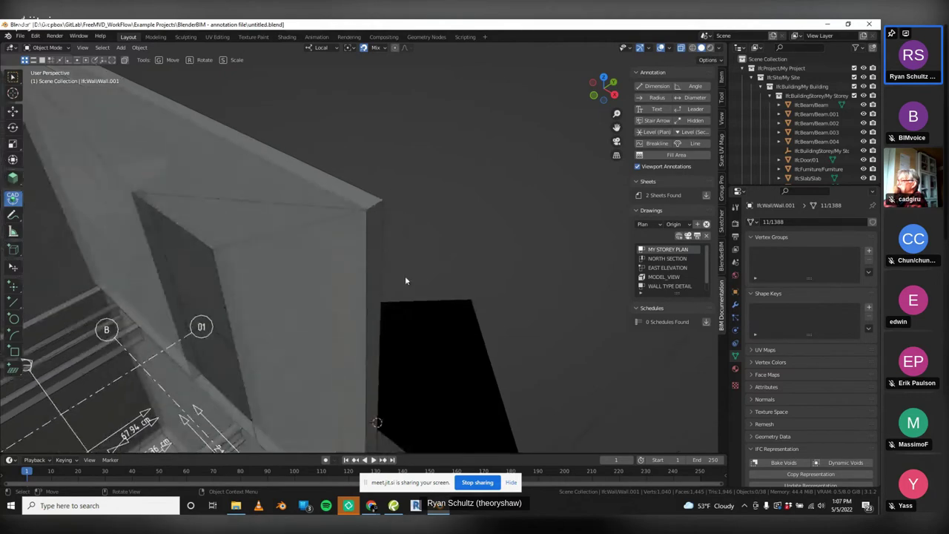
scroll(279, 193, up, 3)
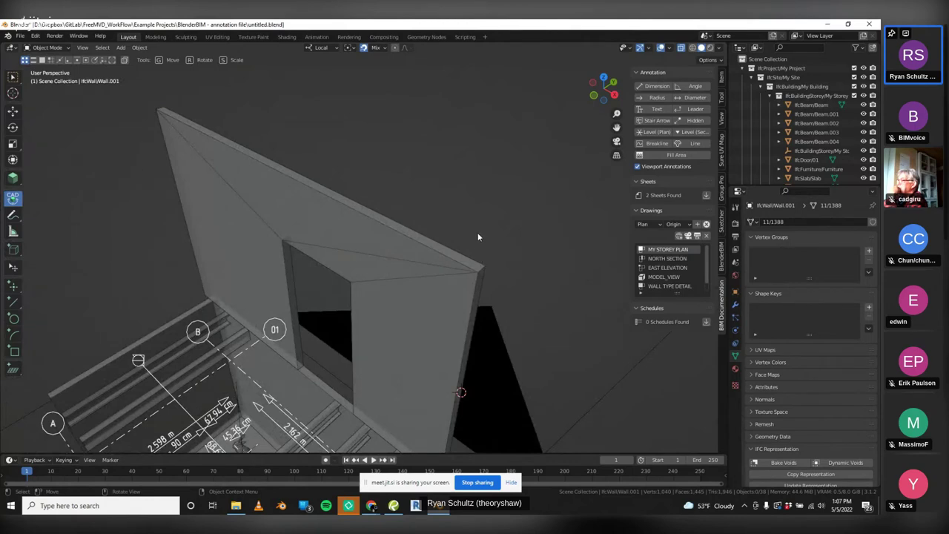
click(375, 217)
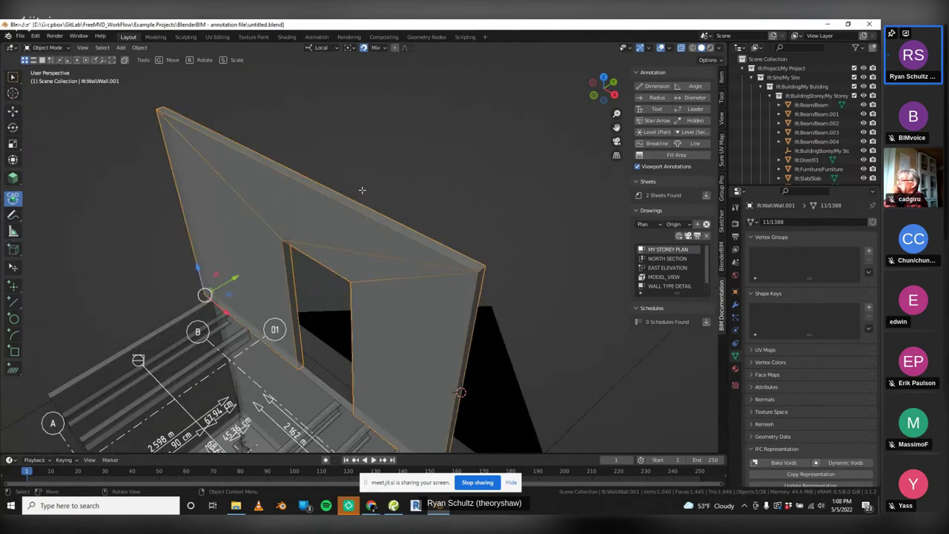
click(158, 110)
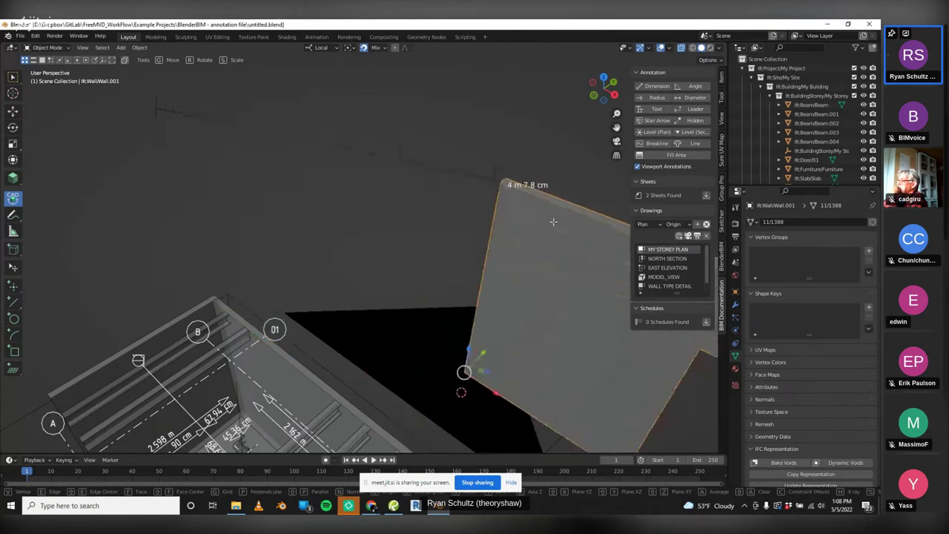
key(Escape)
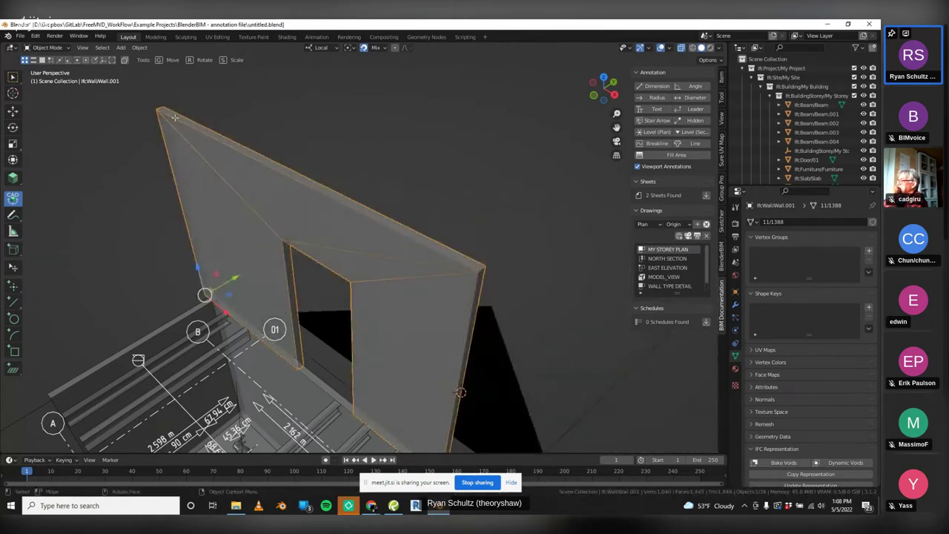
click(157, 109)
click(481, 272)
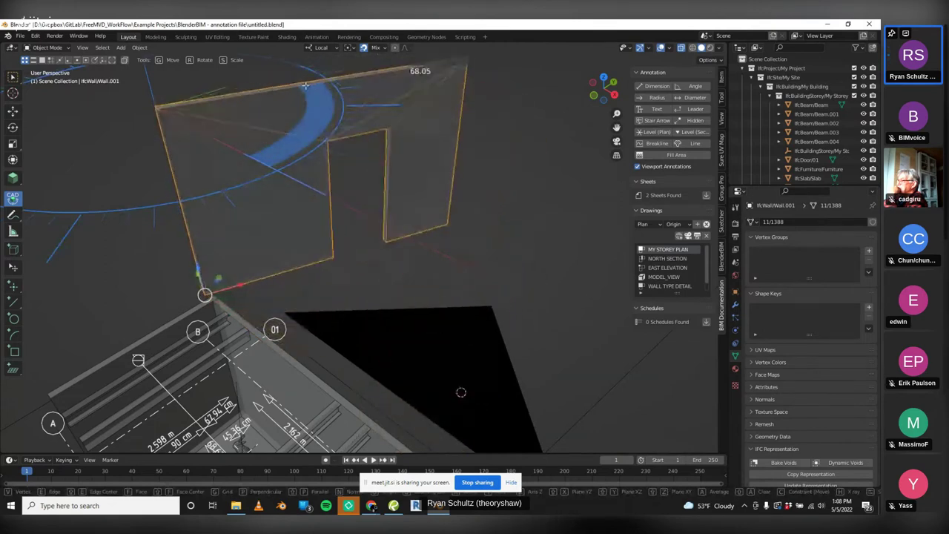
key(Escape)
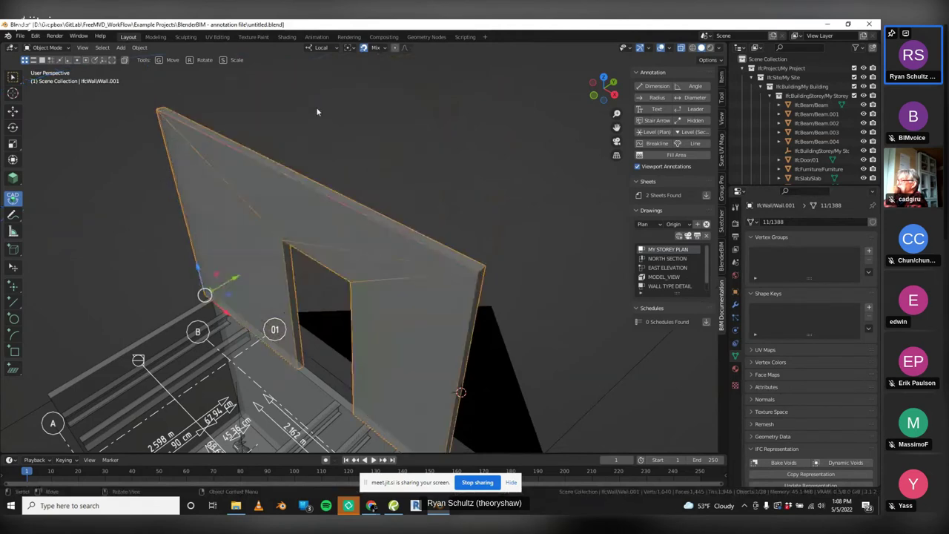
click(397, 141)
middle_drag(398, 141, 498, 295)
scroll(498, 222, down, 4)
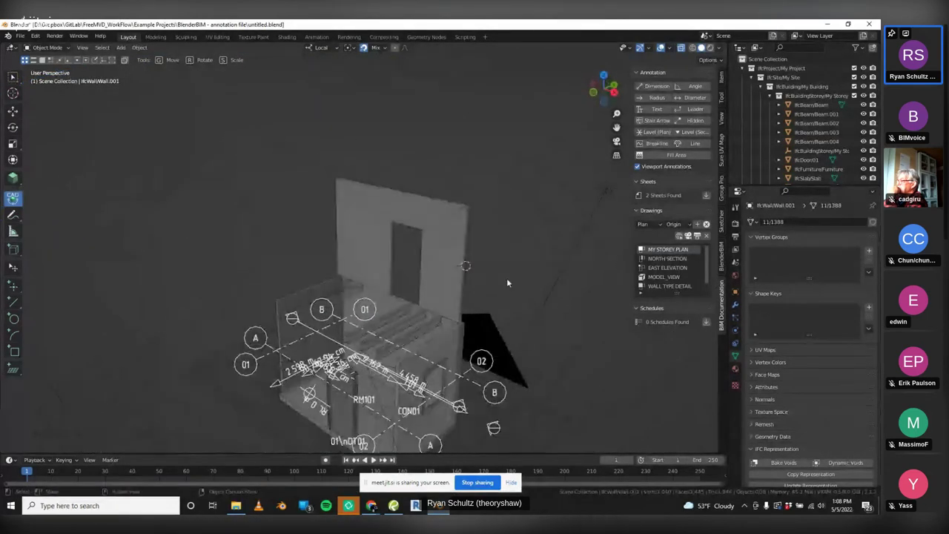
scroll(511, 268, down, 2)
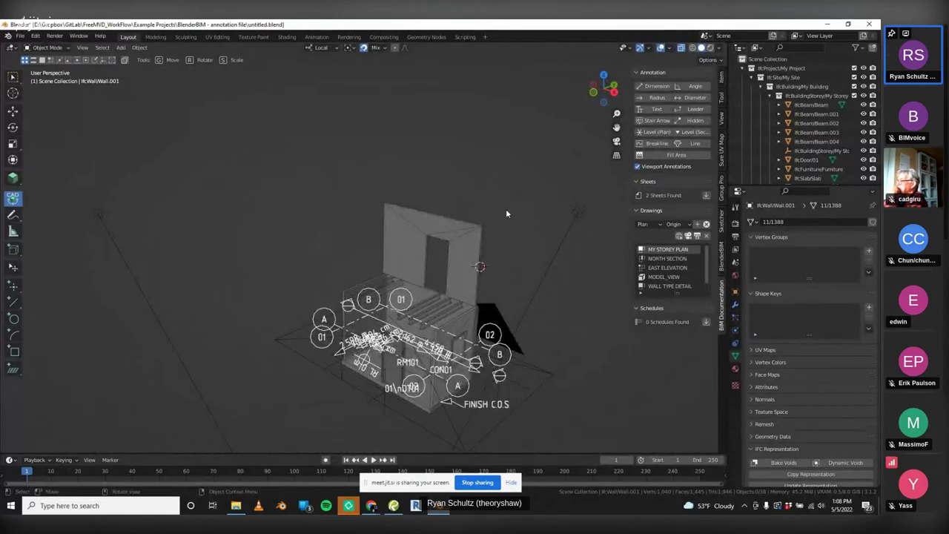
scroll(518, 196, up, 5)
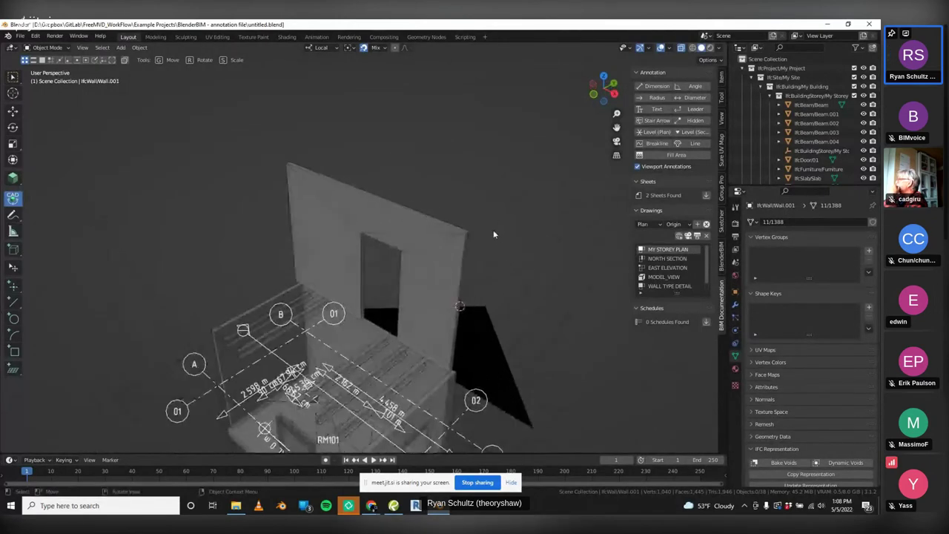
click(458, 232)
key(KP_4)
key(KP_4)
key(KP_4)
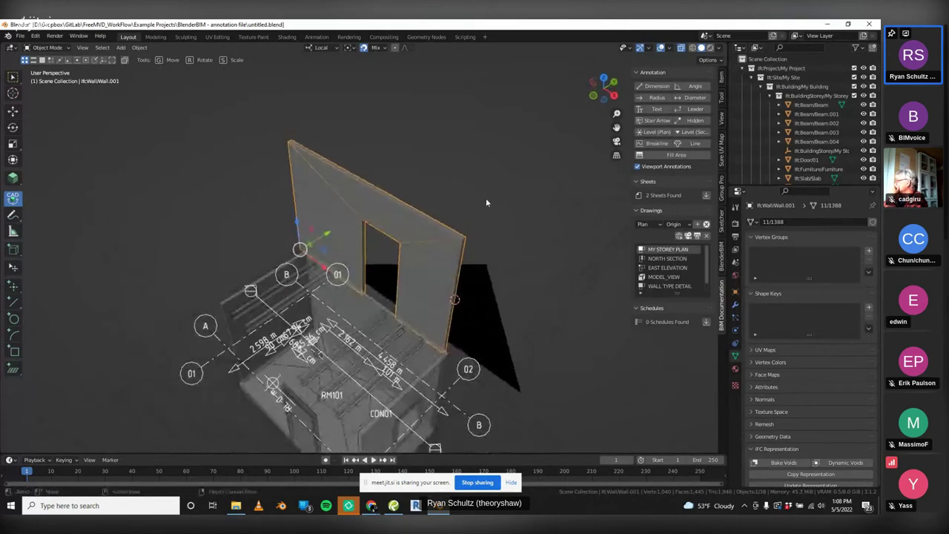
key(KP_4)
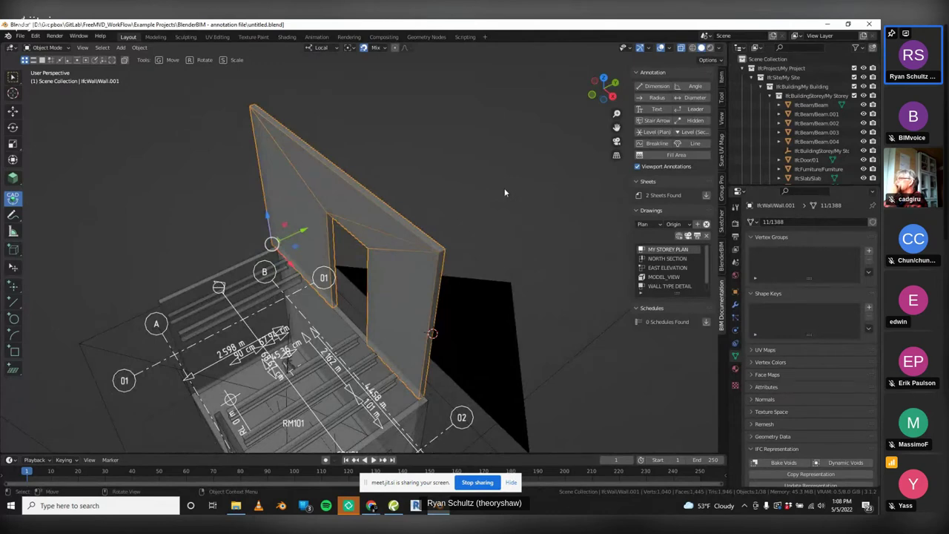
click(502, 191)
key(KP_6)
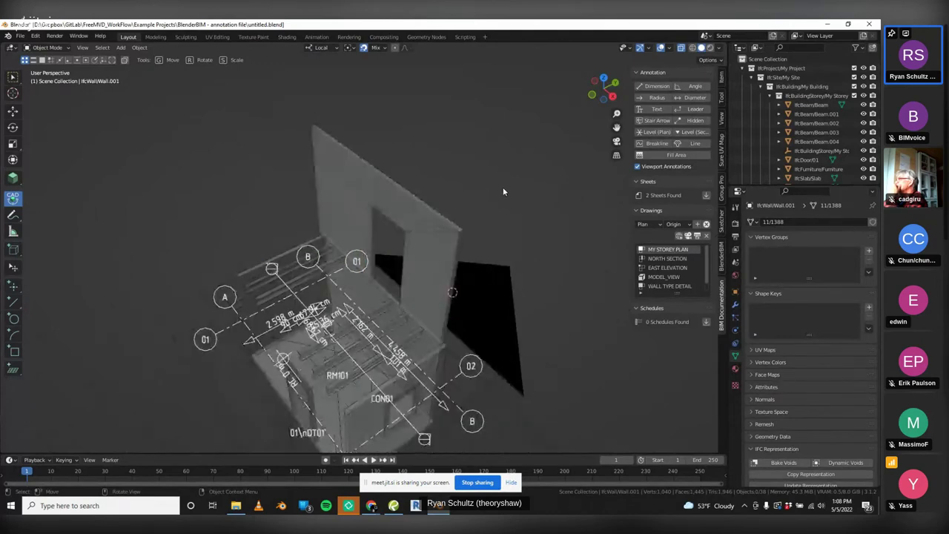
key(KP_6)
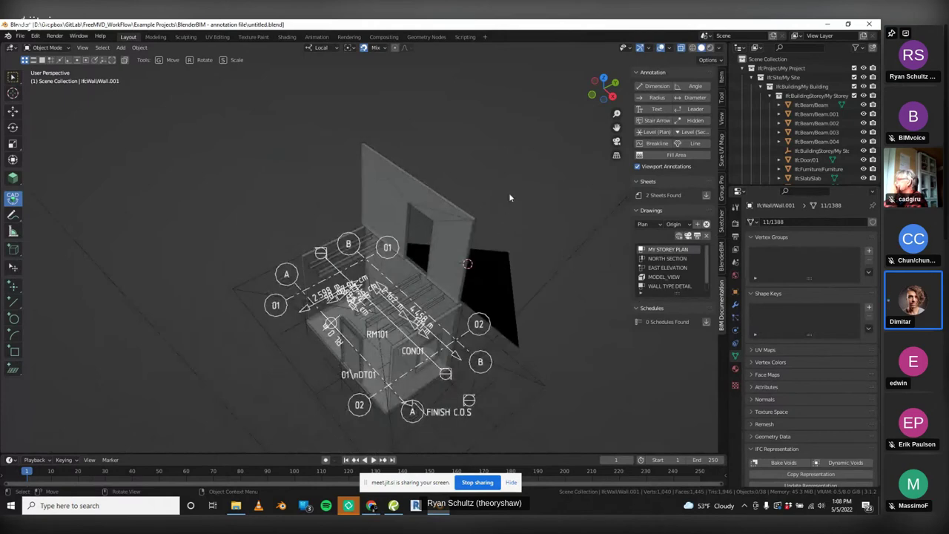
middle_drag(511, 196, 515, 205)
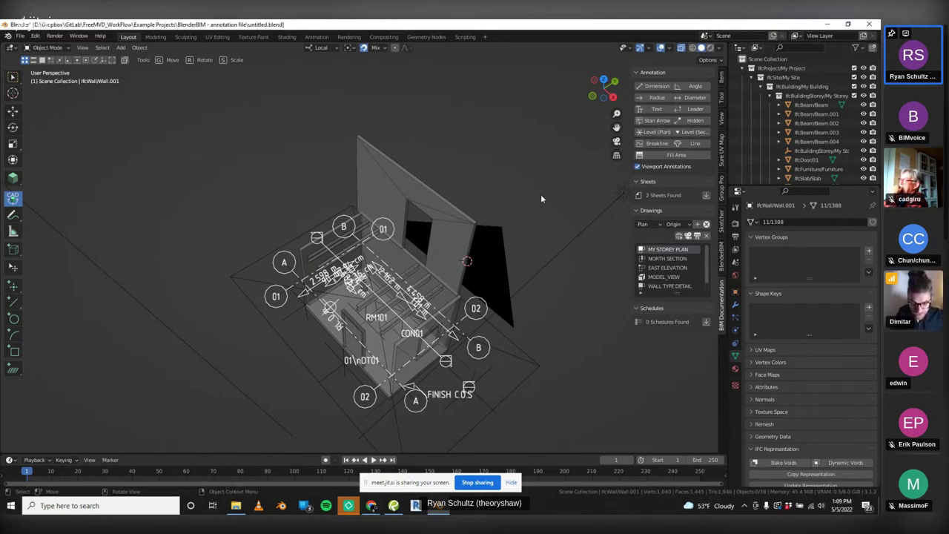
middle_drag(526, 266, 492, 314)
scroll(538, 242, down, 4)
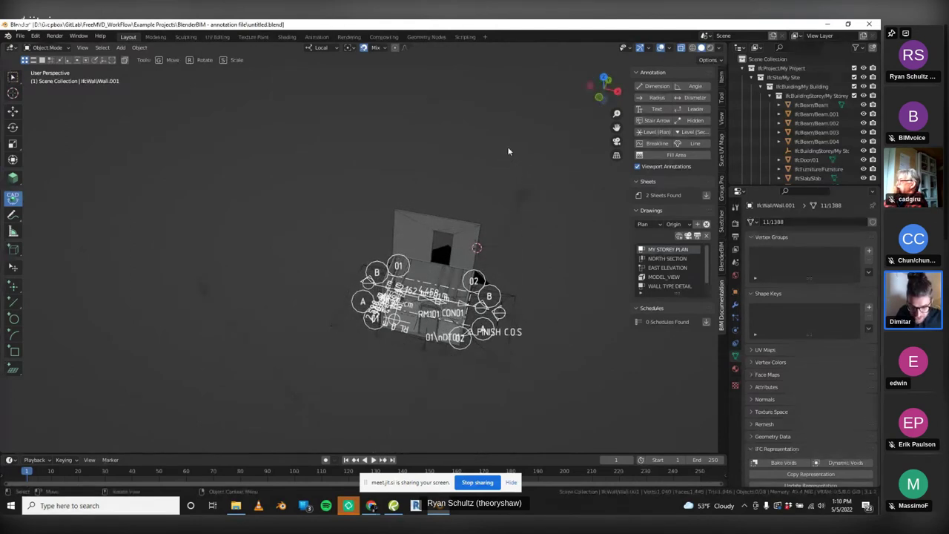
middle_drag(507, 146, 497, 167)
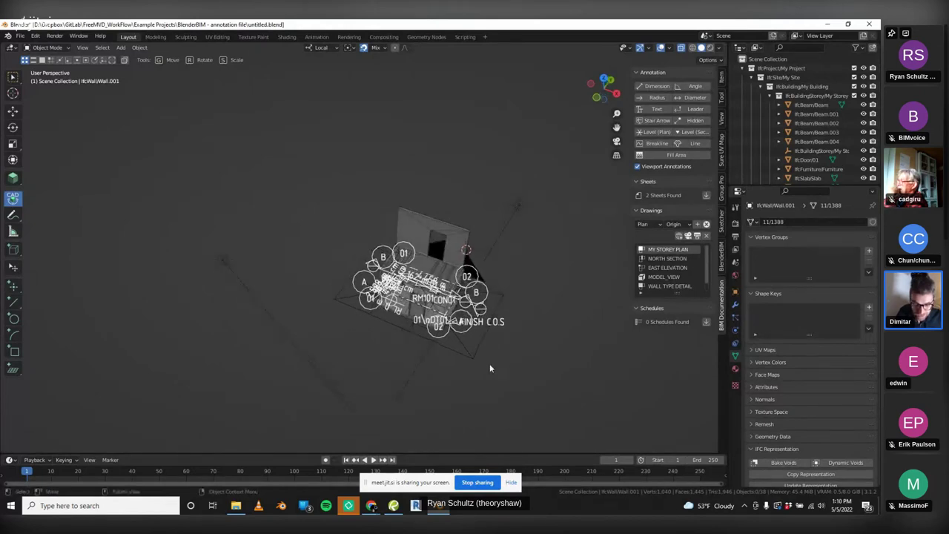
scroll(489, 363, up, 2)
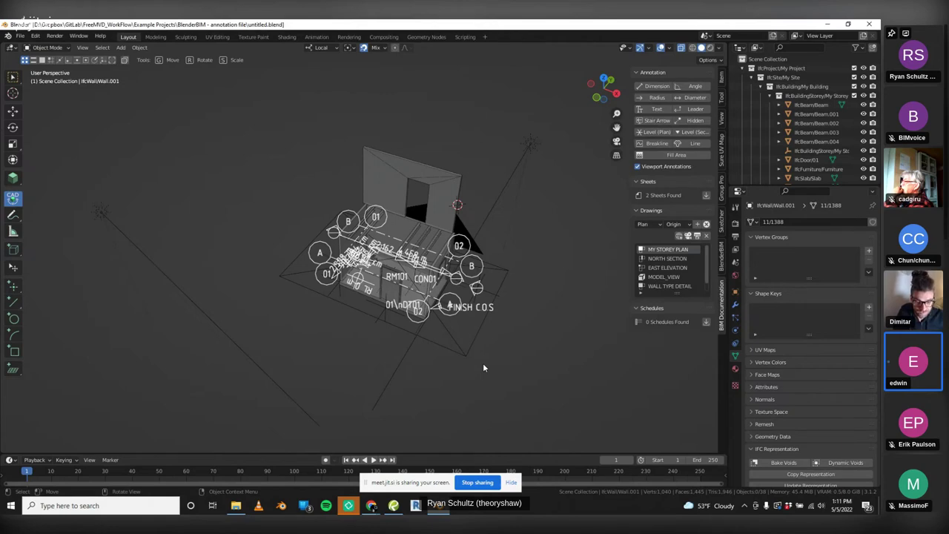
Orbit the model to a low side angle, then bring the Jitsi meeting window forward
middle_drag(334, 358, 422, 359)
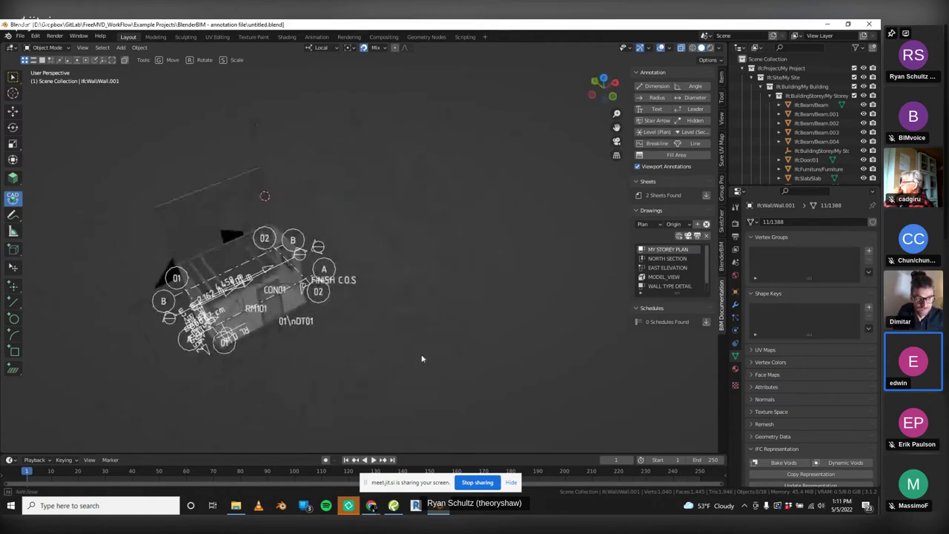
scroll(517, 318, down, 2)
middle_drag(517, 318, 345, 285)
scroll(345, 286, up, 3)
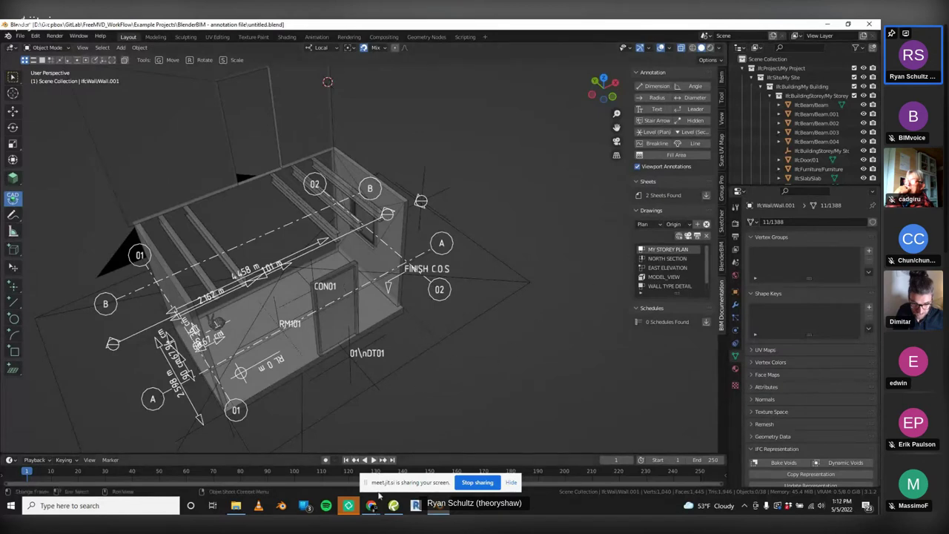
mouse_move(372, 505)
click(320, 458)
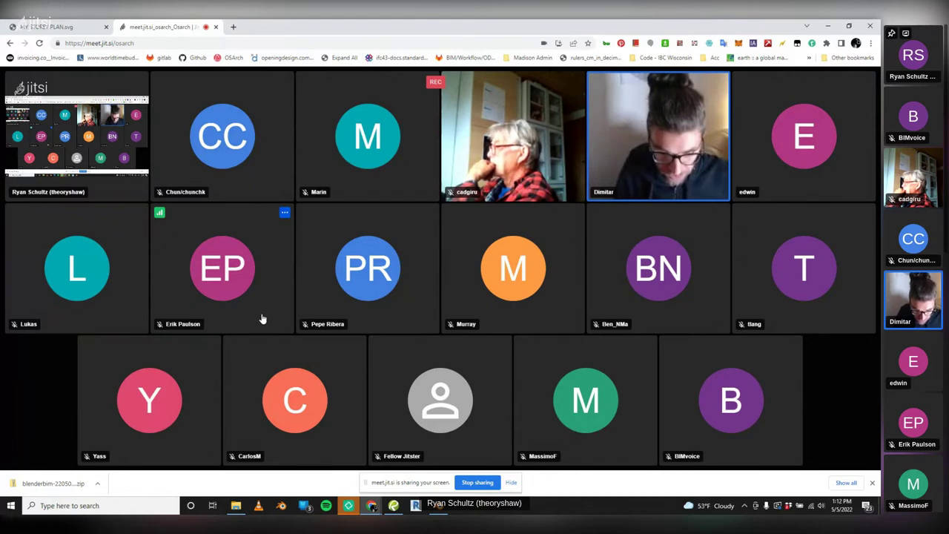
mouse_move(387, 343)
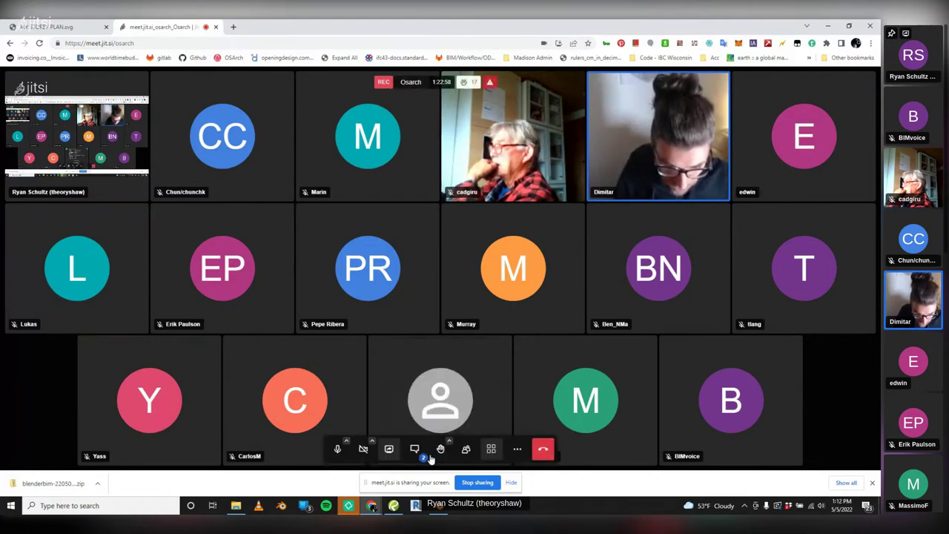
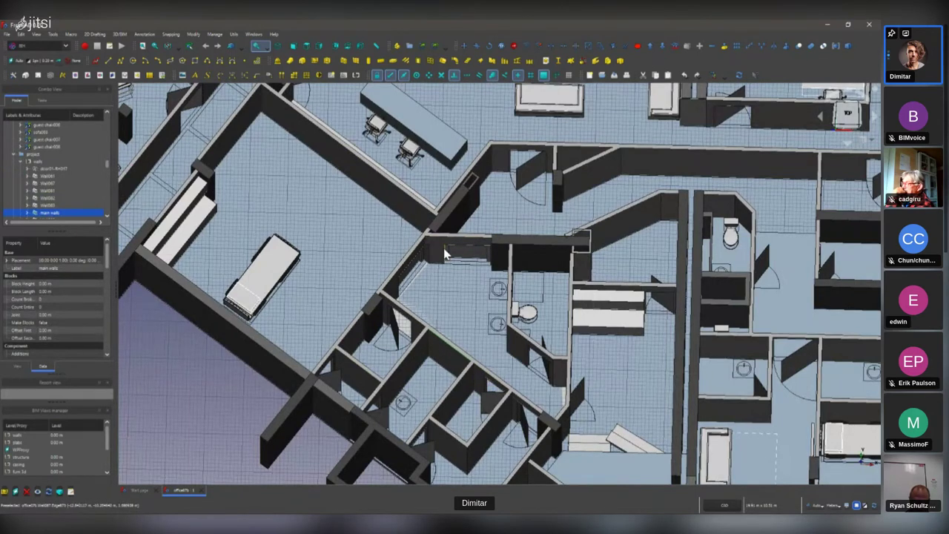
Zoom and pan the office floor plan, then enlarge the model tree panel and scroll its list
scroll(445, 254, down, 2)
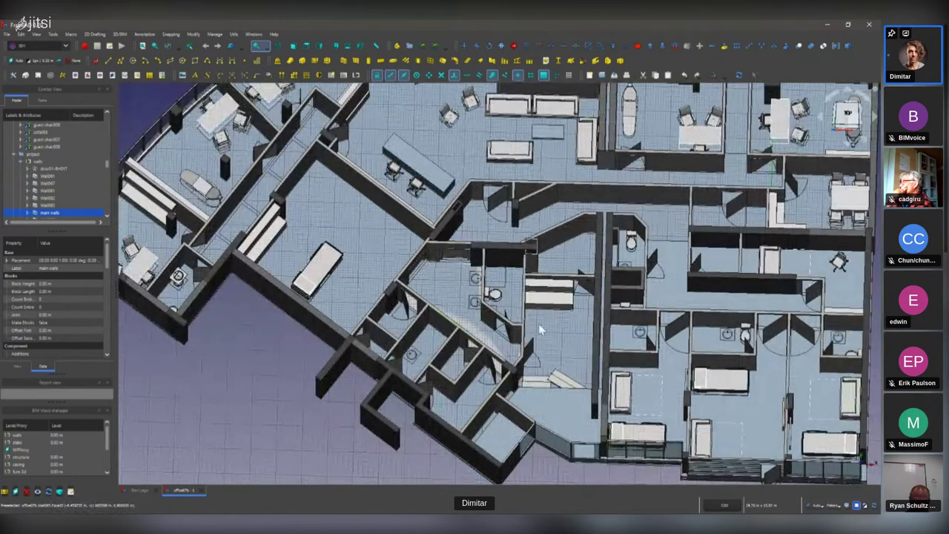
middle_drag(508, 379, 474, 362)
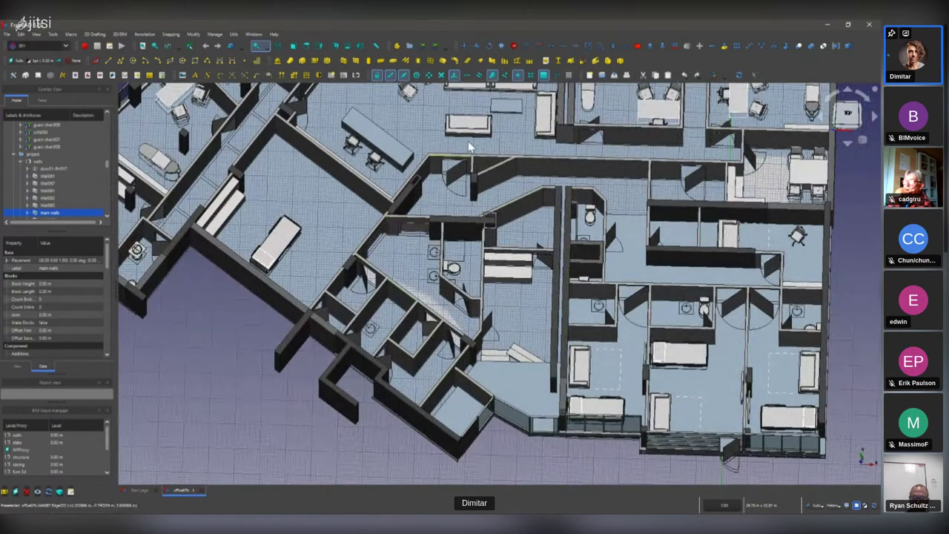
scroll(401, 219, up, 5)
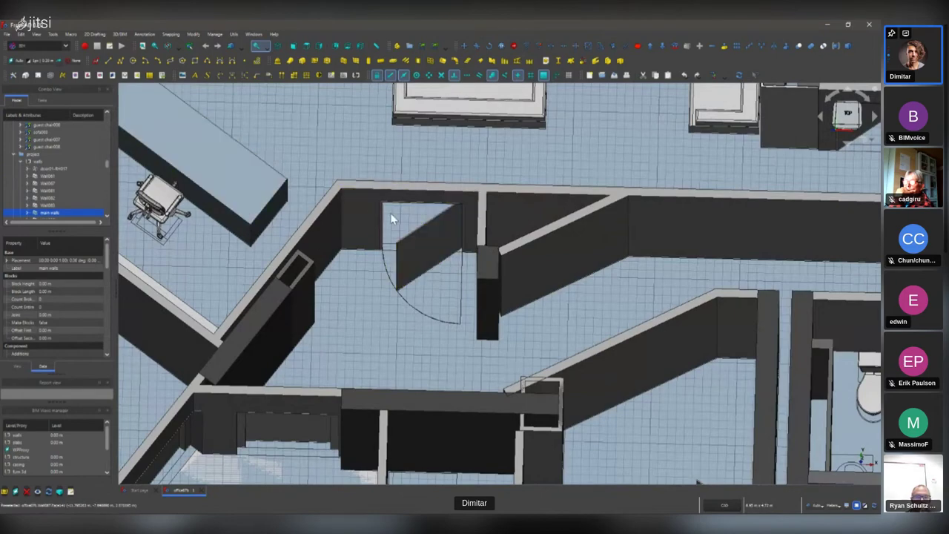
scroll(393, 219, down, 5)
scroll(521, 265, up, 2)
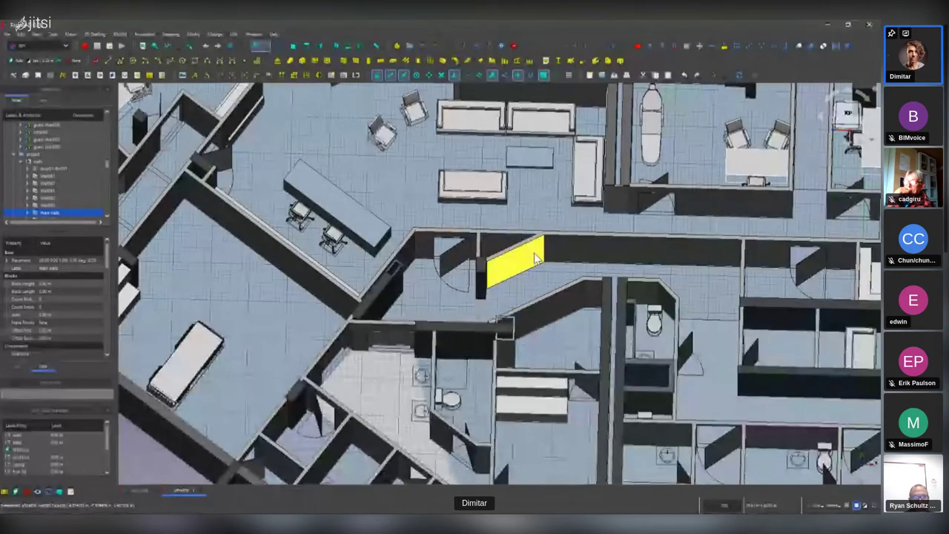
scroll(536, 257, down, 3)
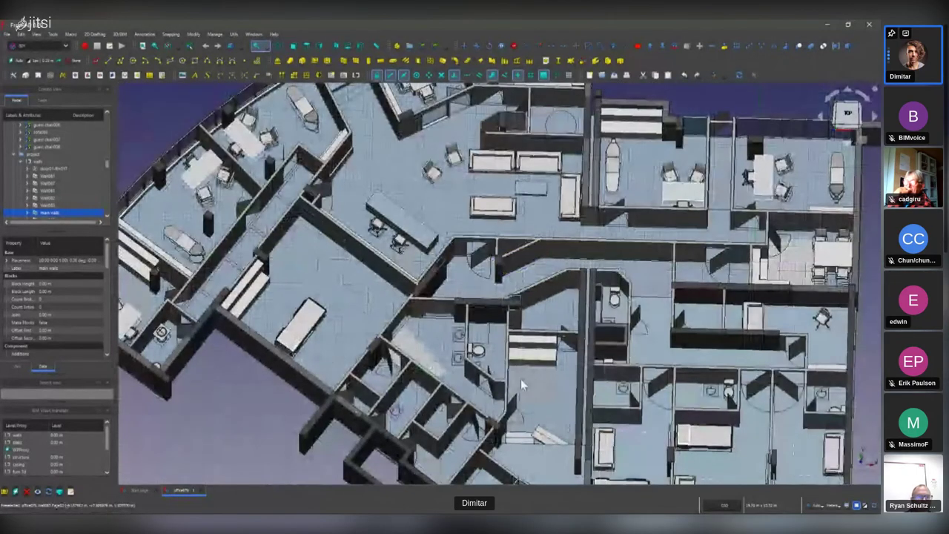
scroll(511, 348, up, 3)
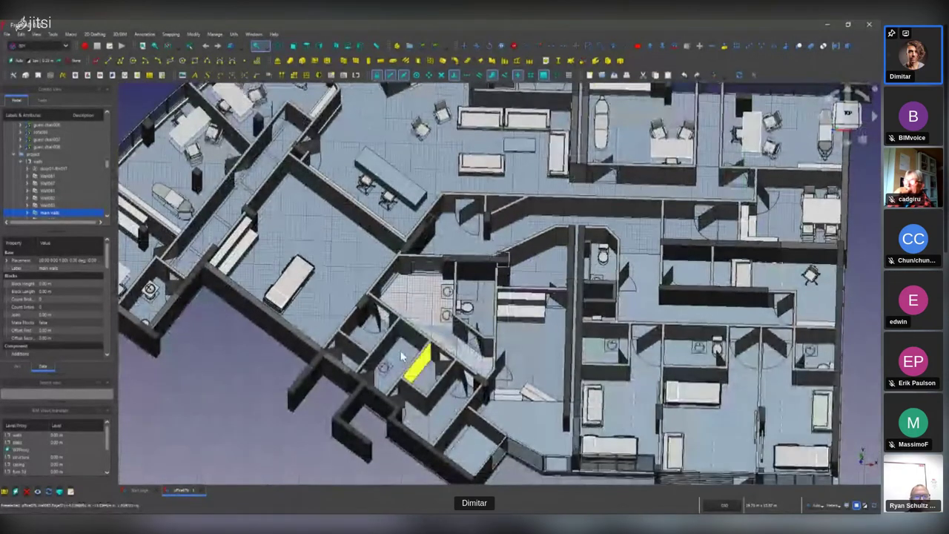
drag(63, 231, 57, 296)
scroll(62, 224, down, 6)
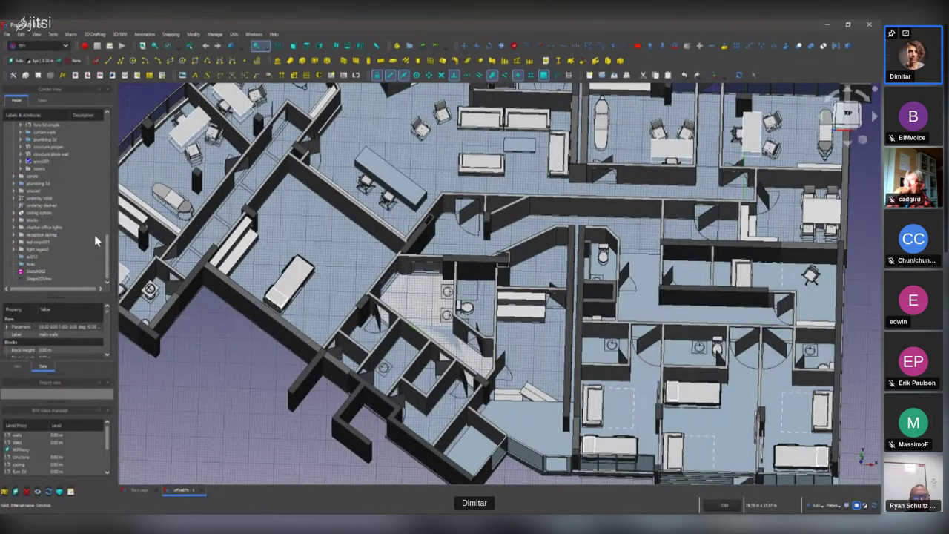
drag(107, 265, 101, 221)
scroll(86, 204, down, 1)
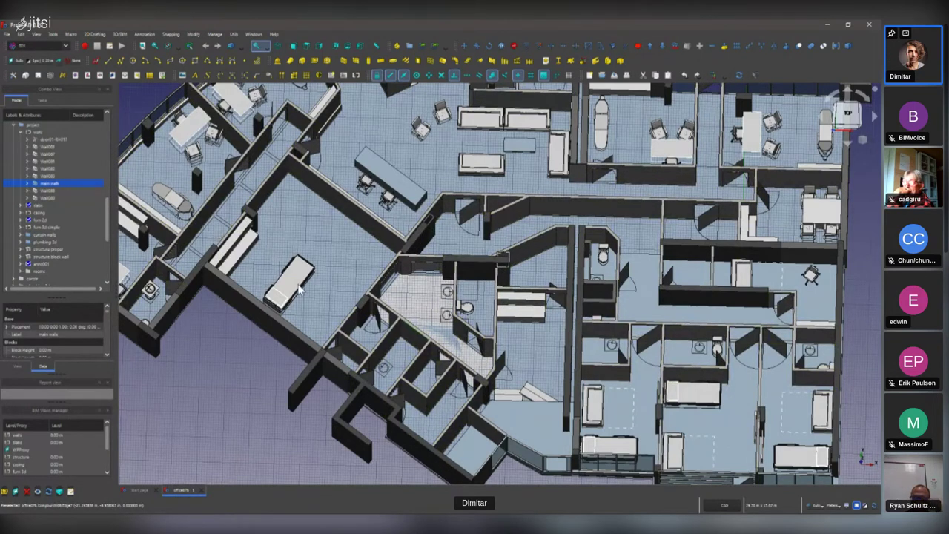
click(223, 404)
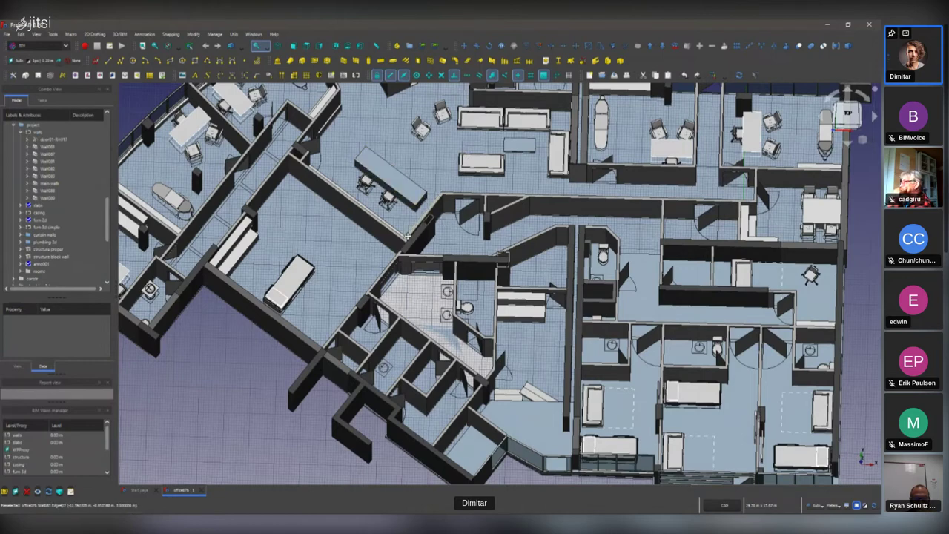
middle_drag(407, 235, 428, 210)
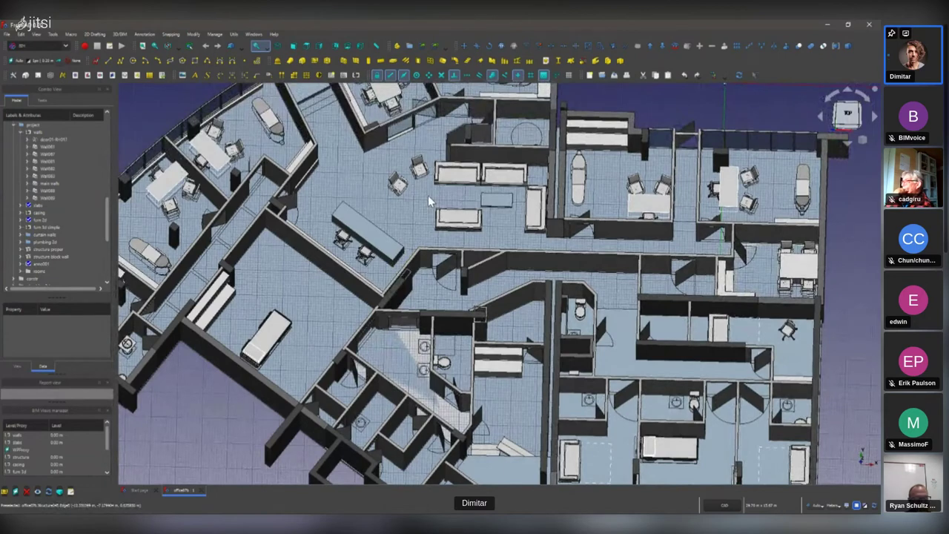
scroll(355, 130, up, 4)
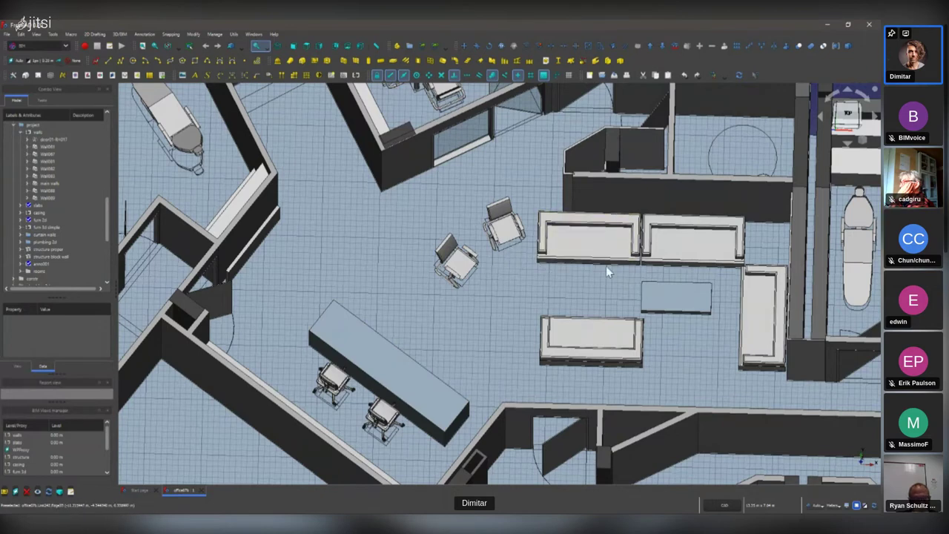
scroll(529, 277, down, 5)
middle_drag(529, 277, 432, 274)
scroll(474, 296, down, 3)
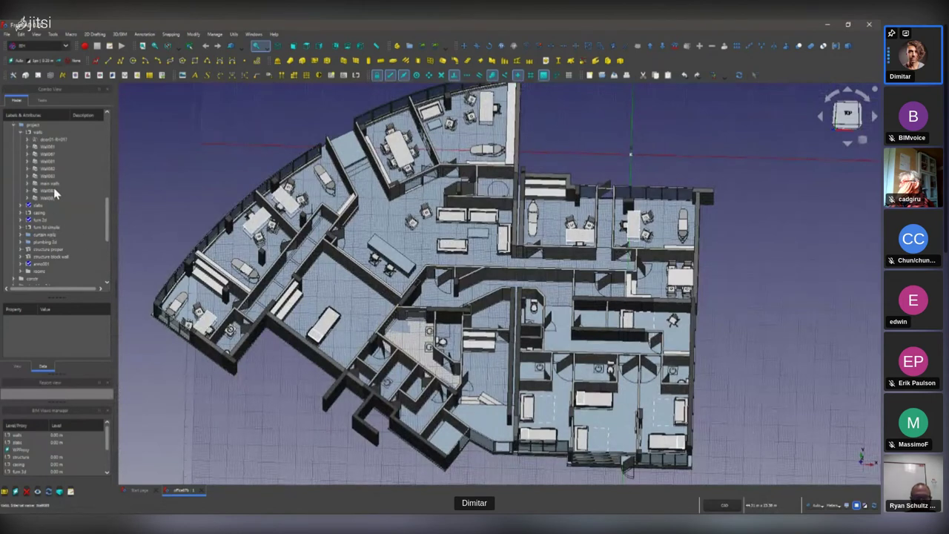
Collapse the furniture group, zoom in, and select a desk table to reveal its Extrude001 object
scroll(52, 197, up, 3)
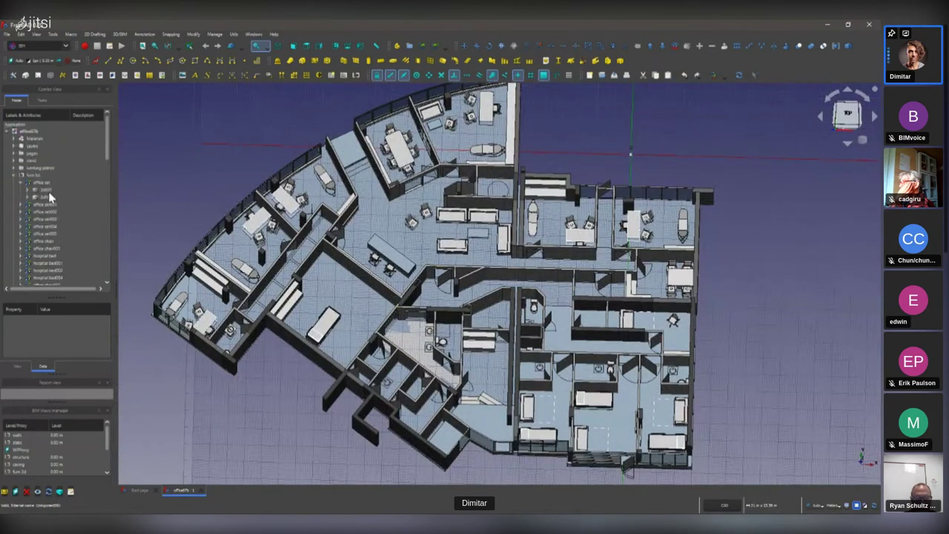
click(14, 176)
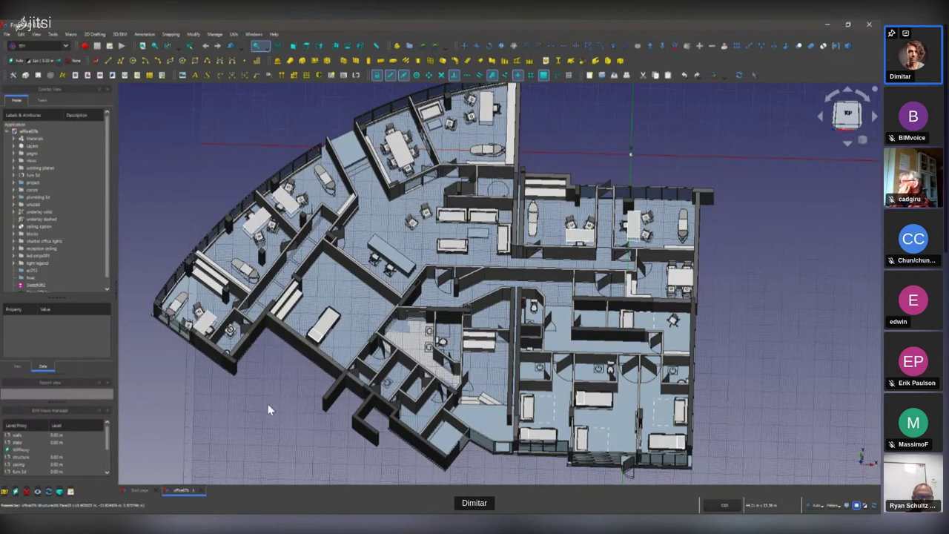
middle_drag(357, 175, 361, 201)
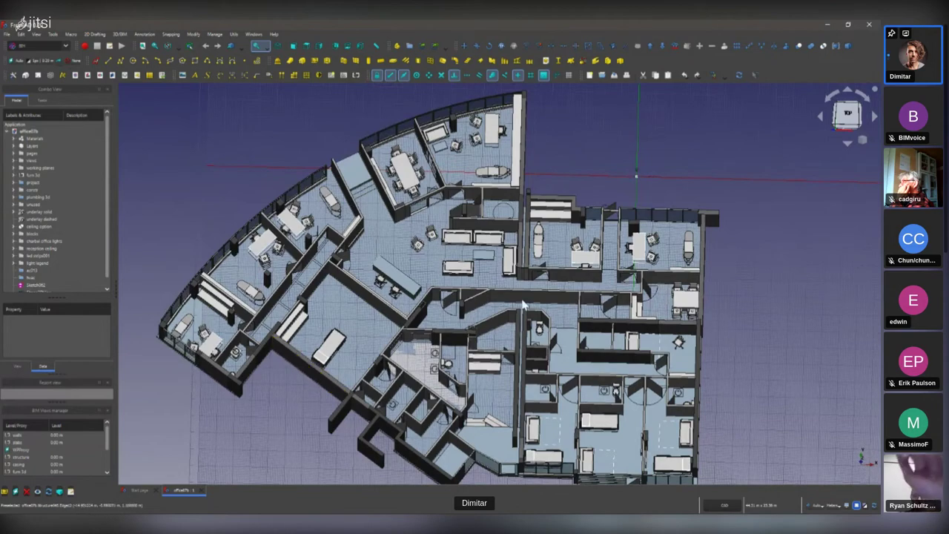
scroll(457, 266, up, 3)
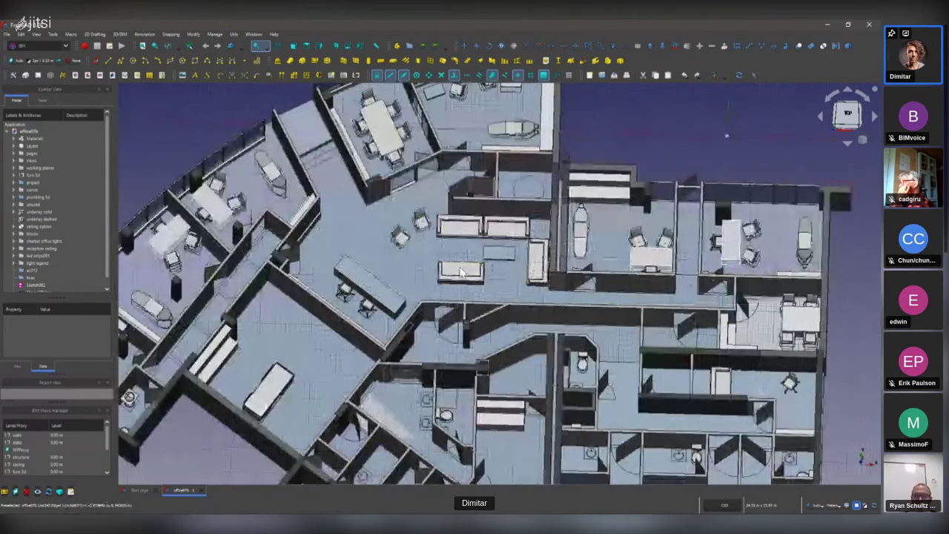
click(666, 259)
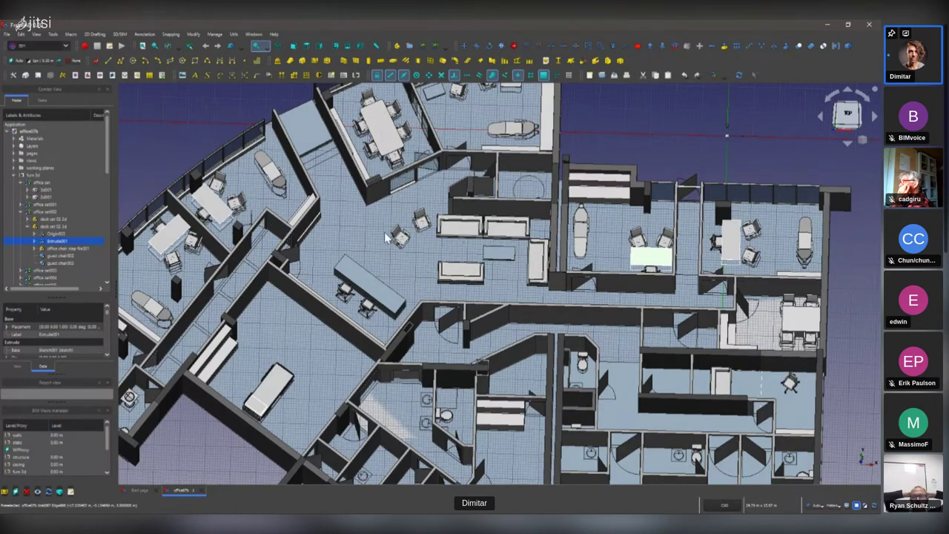
scroll(385, 237, down, 5)
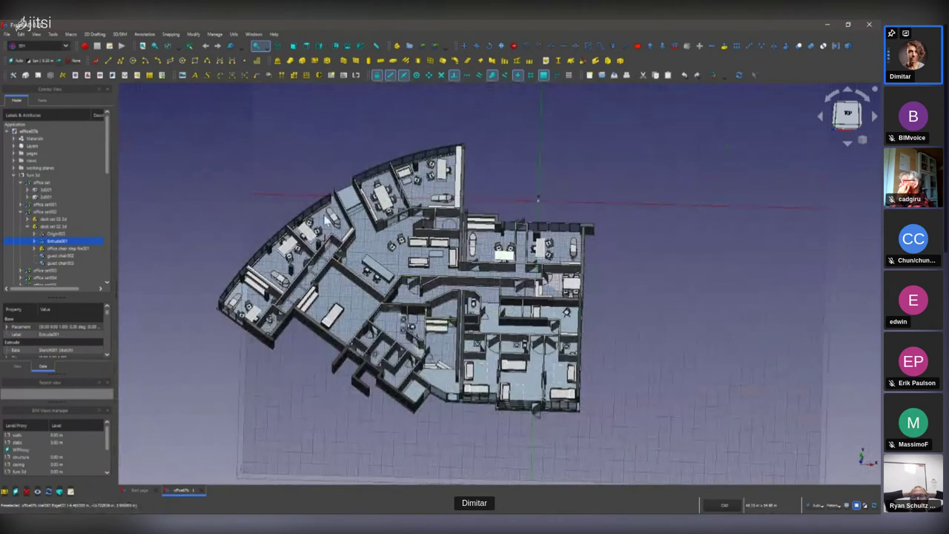
middle_drag(326, 221, 374, 248)
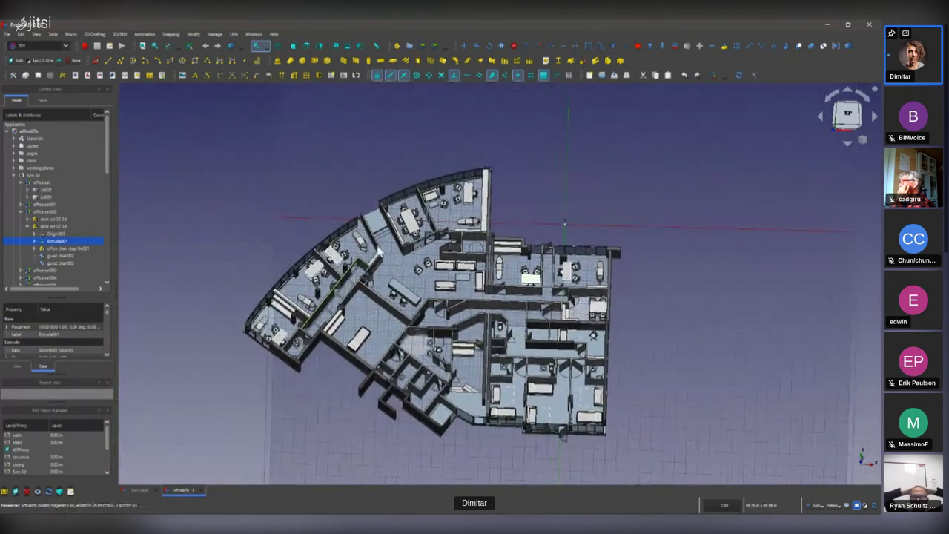
scroll(467, 251, down, 2)
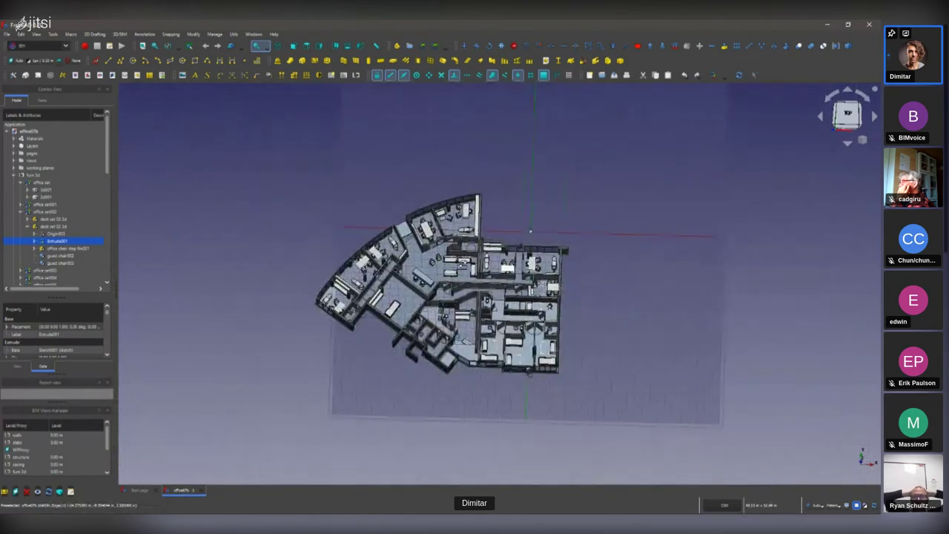
middle_drag(530, 231, 372, 285)
scroll(301, 312, up, 6)
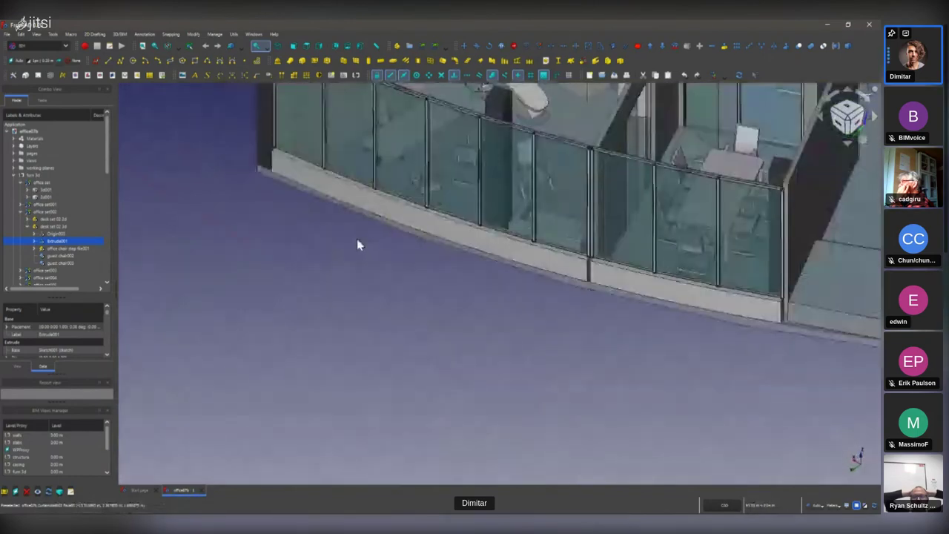
scroll(358, 243, down, 1)
scroll(585, 237, down, 6)
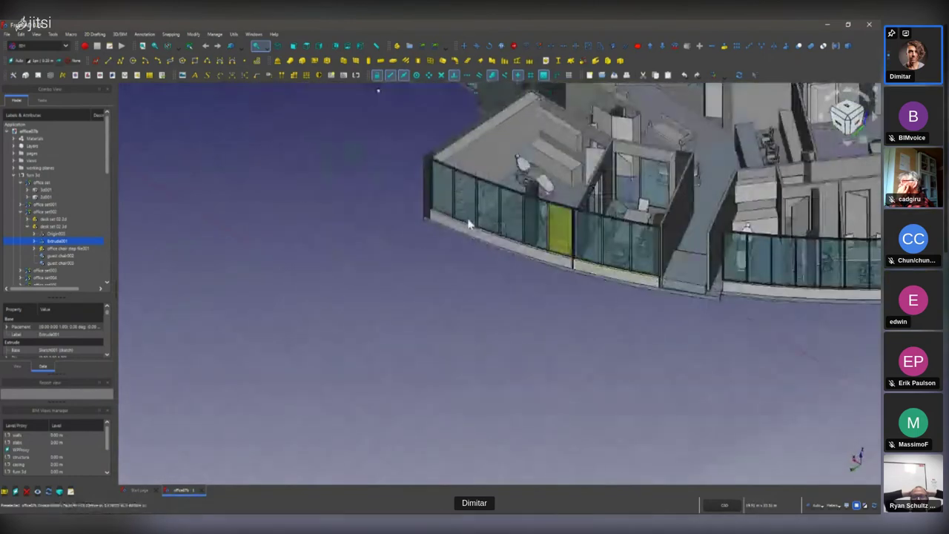
scroll(455, 273, up, 4)
middle_drag(456, 273, 509, 333)
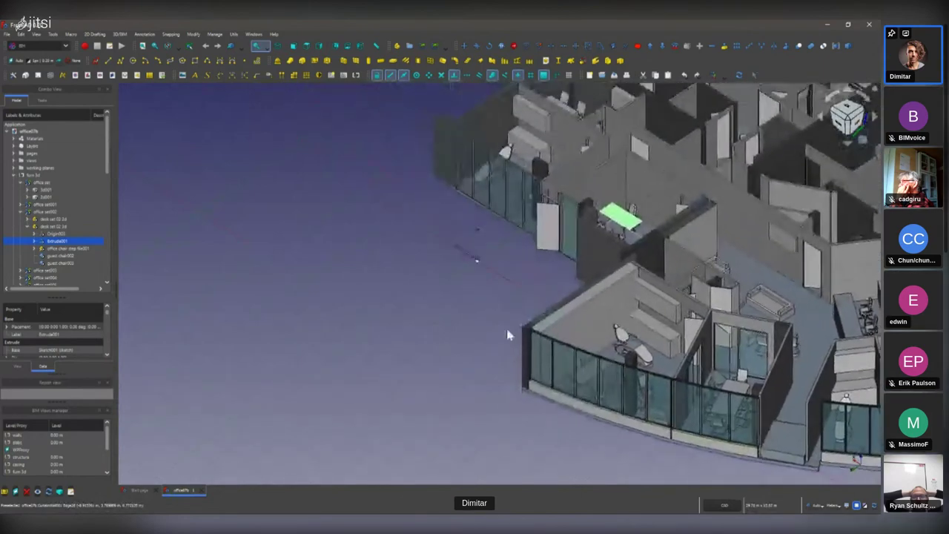
scroll(447, 261, up, 2)
middle_drag(446, 261, 667, 208)
scroll(314, 277, up, 5)
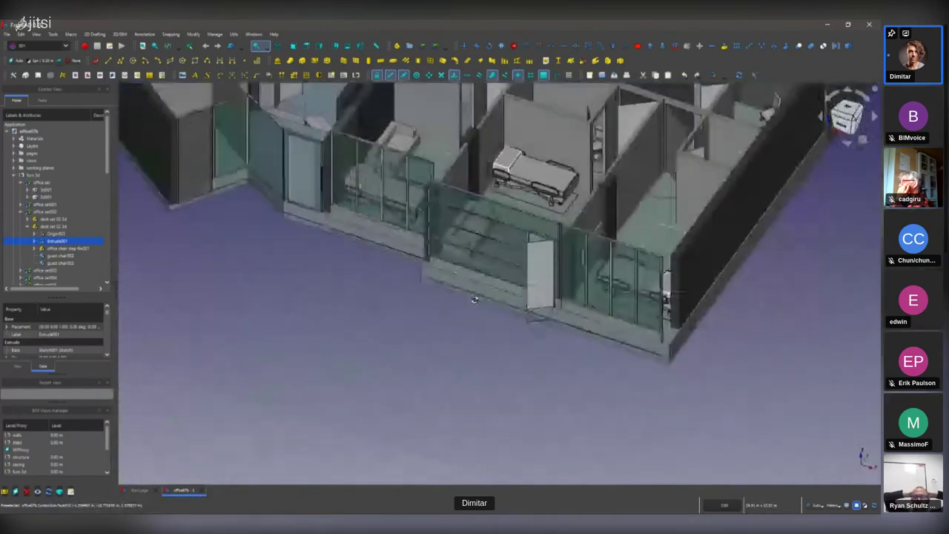
scroll(509, 250, up, 2)
scroll(485, 192, up, 3)
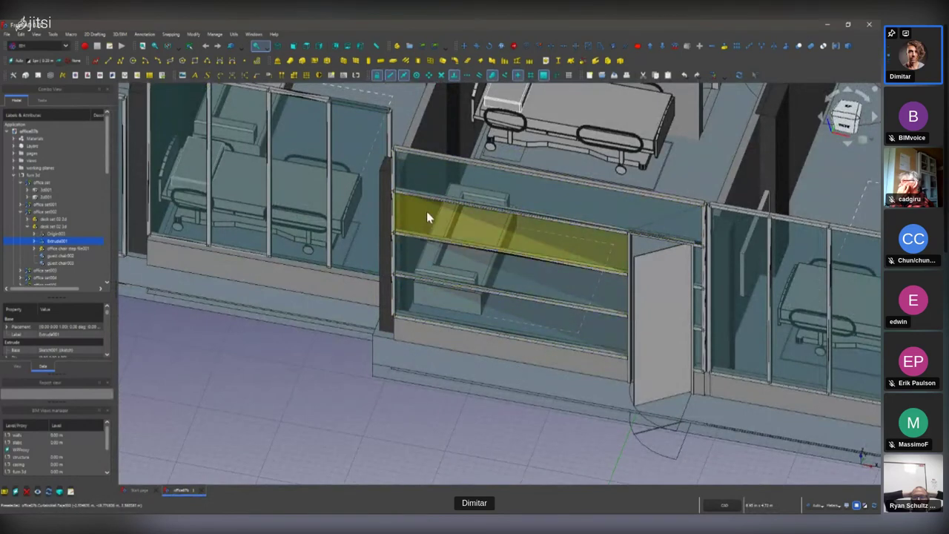
scroll(434, 311, down, 2)
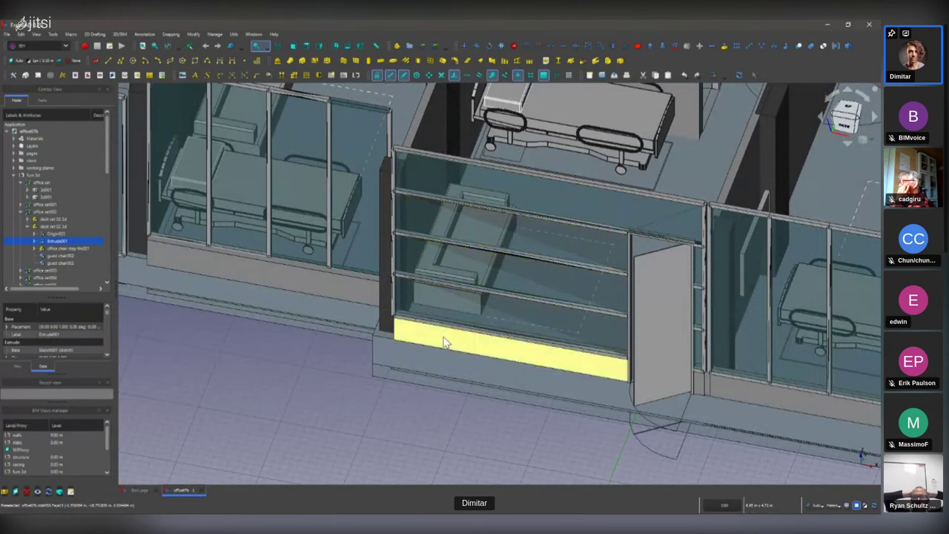
scroll(441, 339, down, 2)
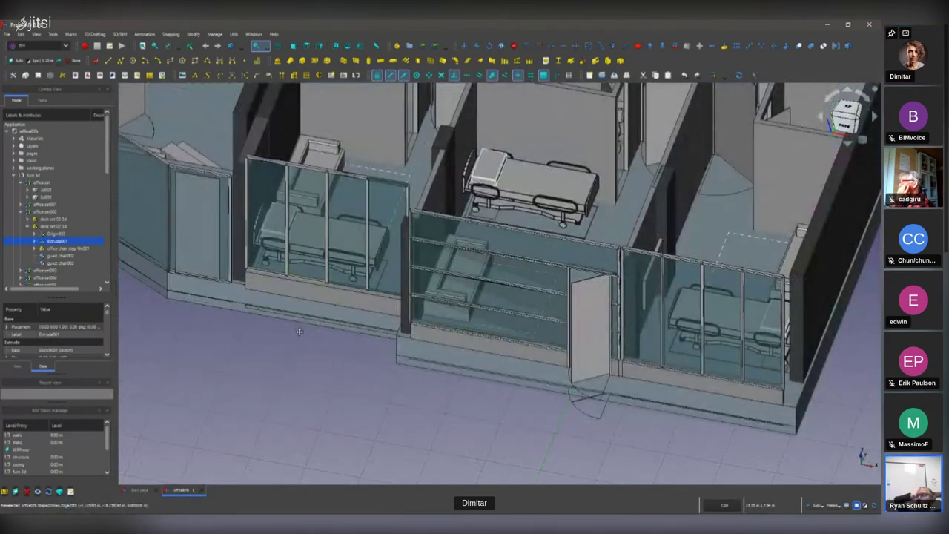
middle_drag(296, 326, 326, 367)
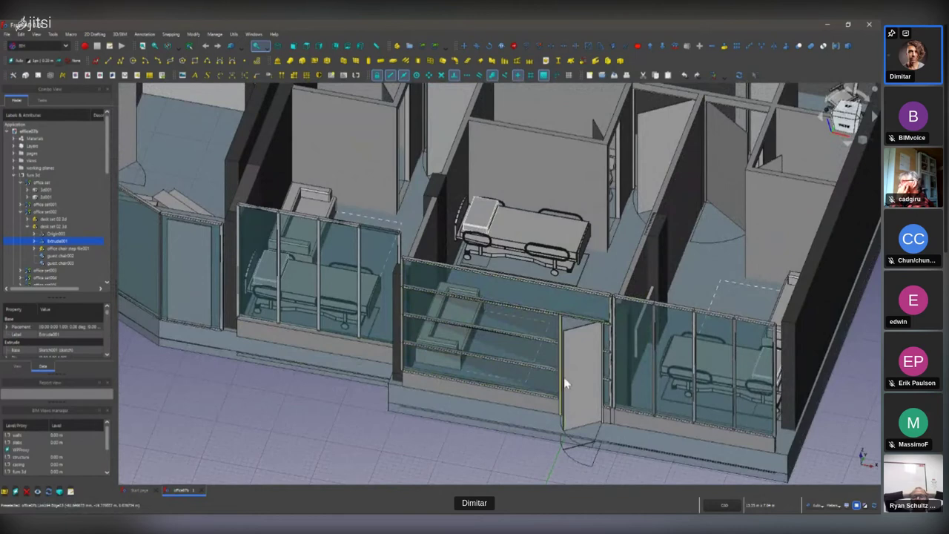
click(519, 247)
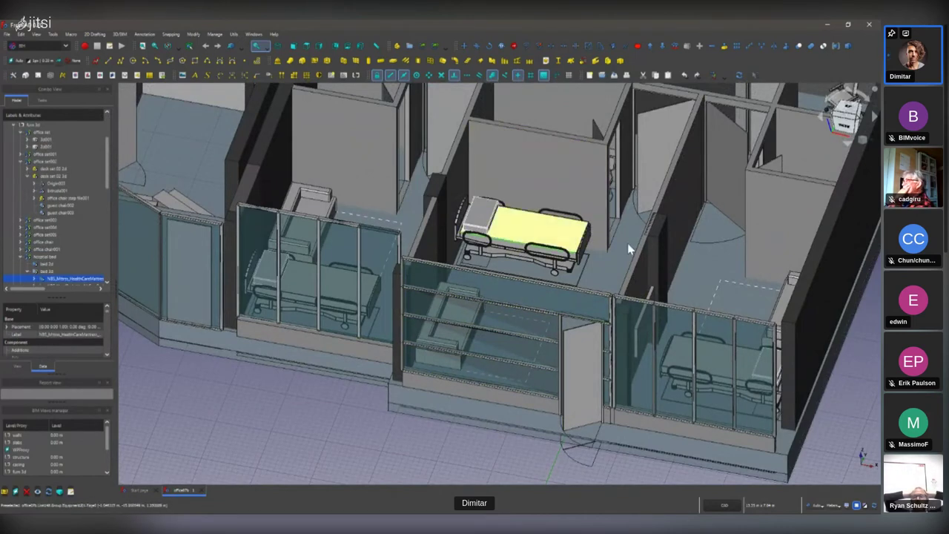
scroll(536, 234, up, 2)
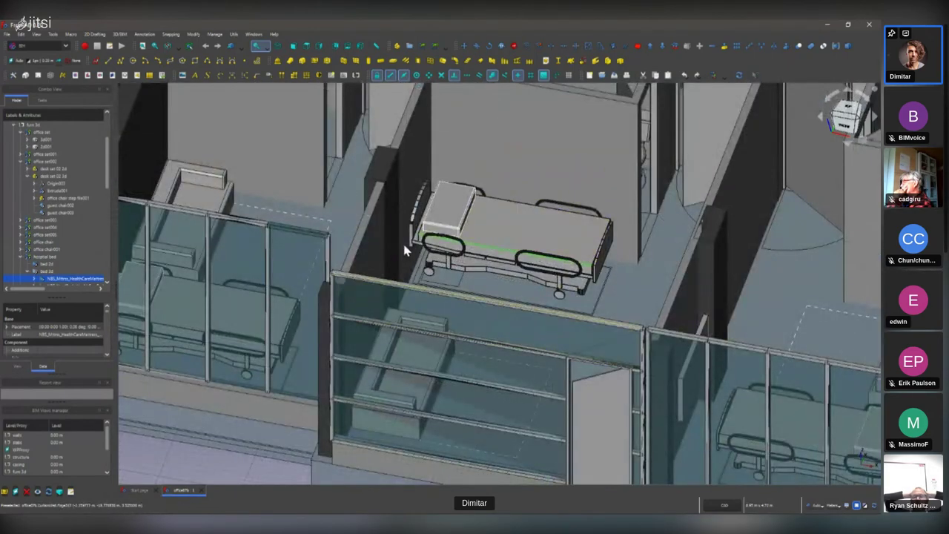
click(512, 228)
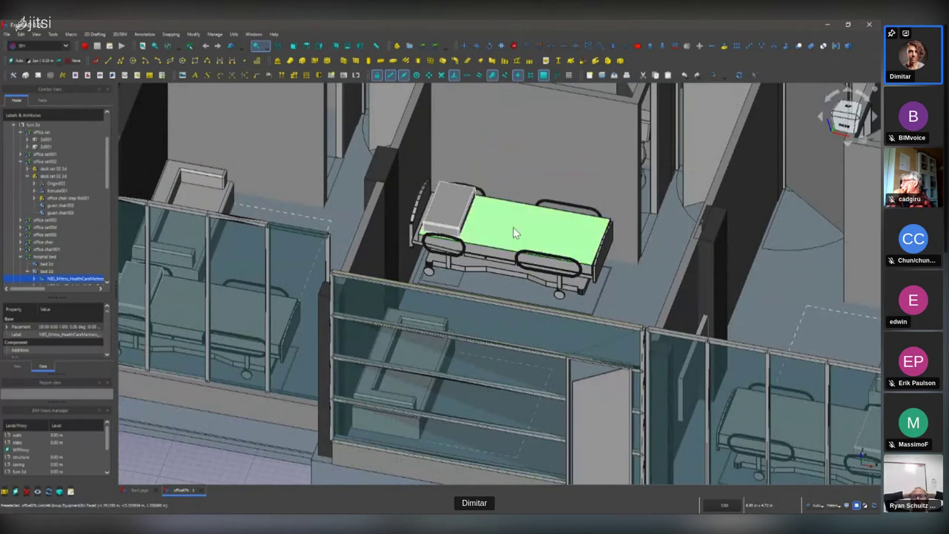
click(46, 256)
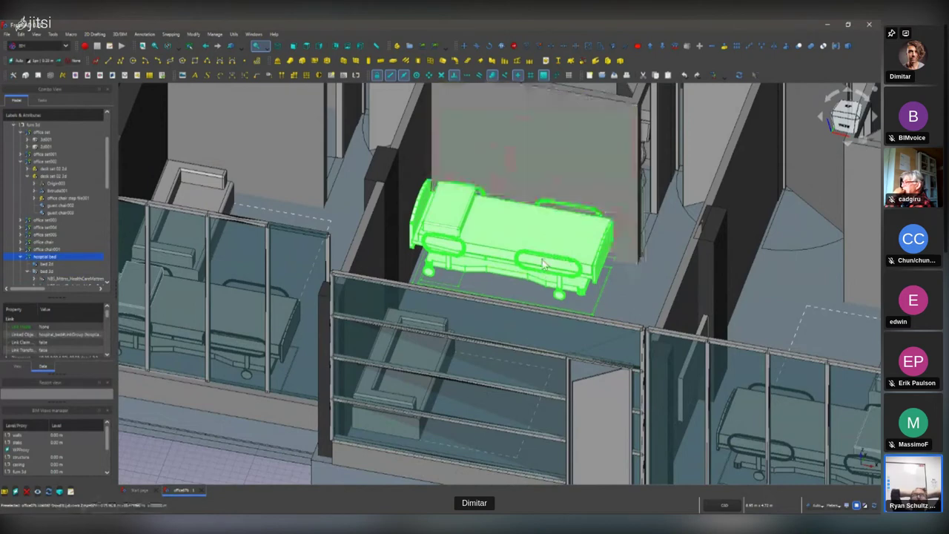
scroll(543, 265, down, 5)
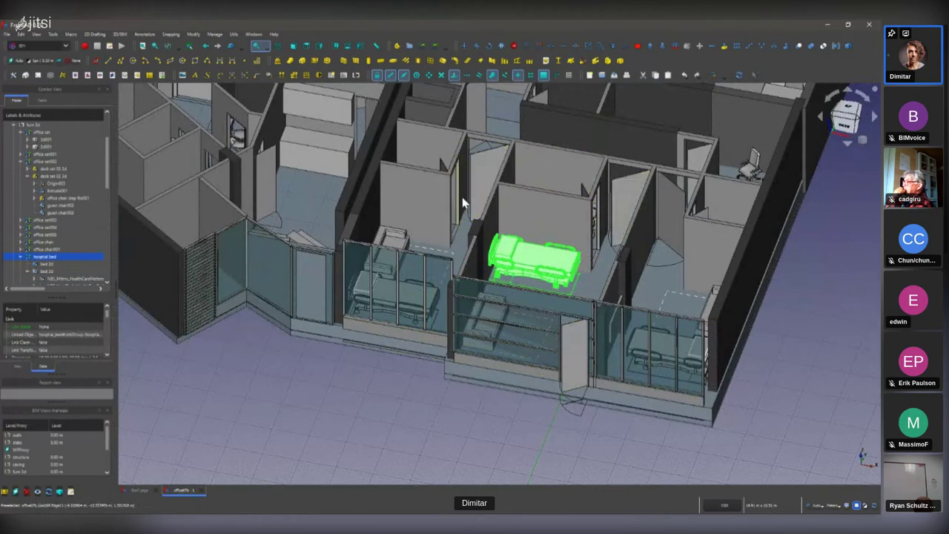
middle_drag(462, 196, 378, 319)
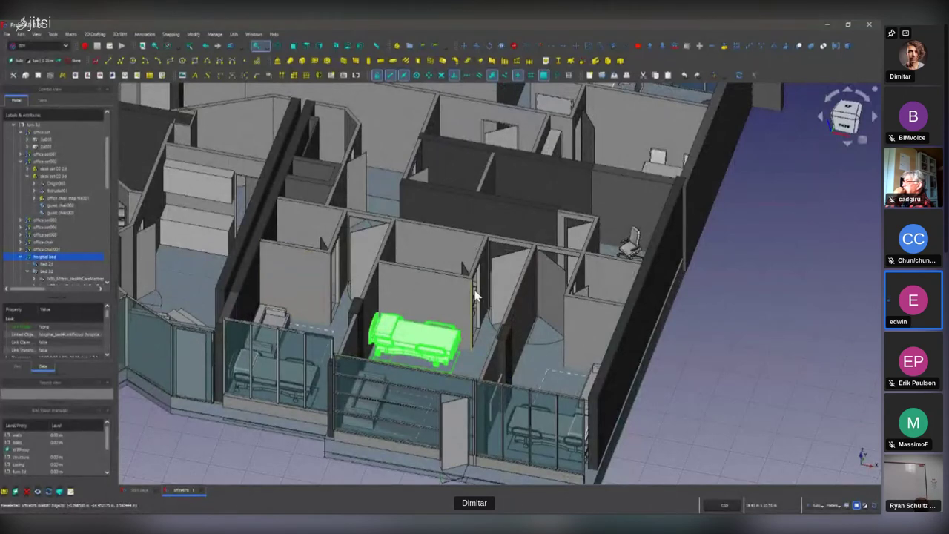
click(714, 359)
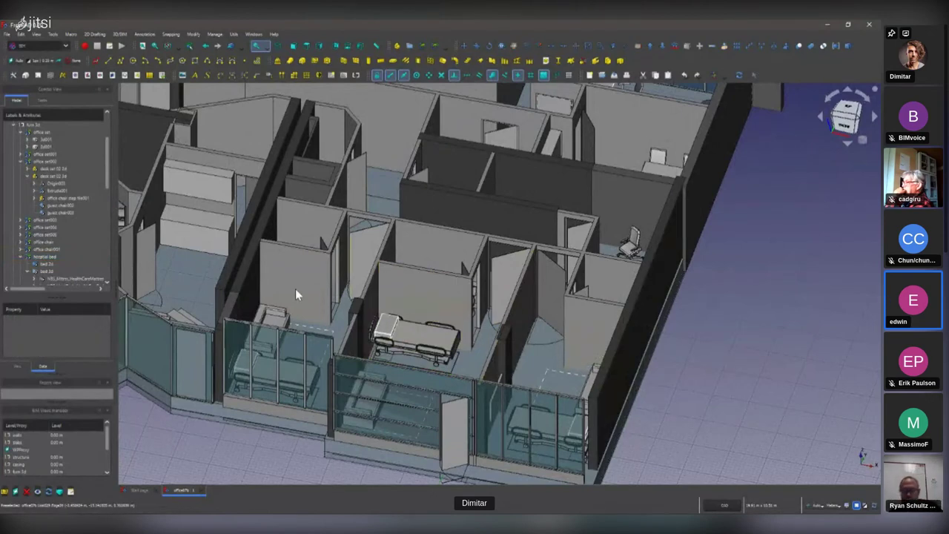
middle_drag(297, 292, 459, 346)
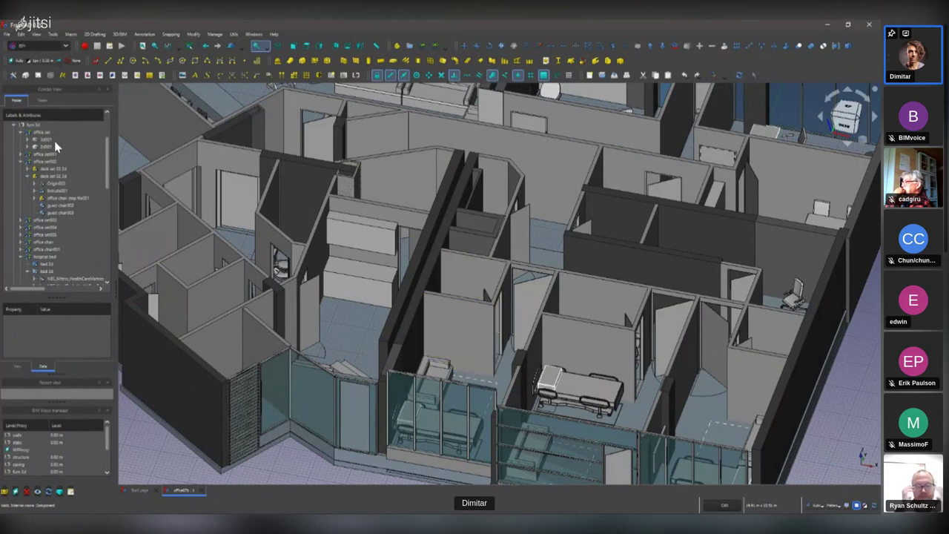
Expand Layers, collapse furn 3d, and expand the project group in the model tree
scroll(54, 141, up, 3)
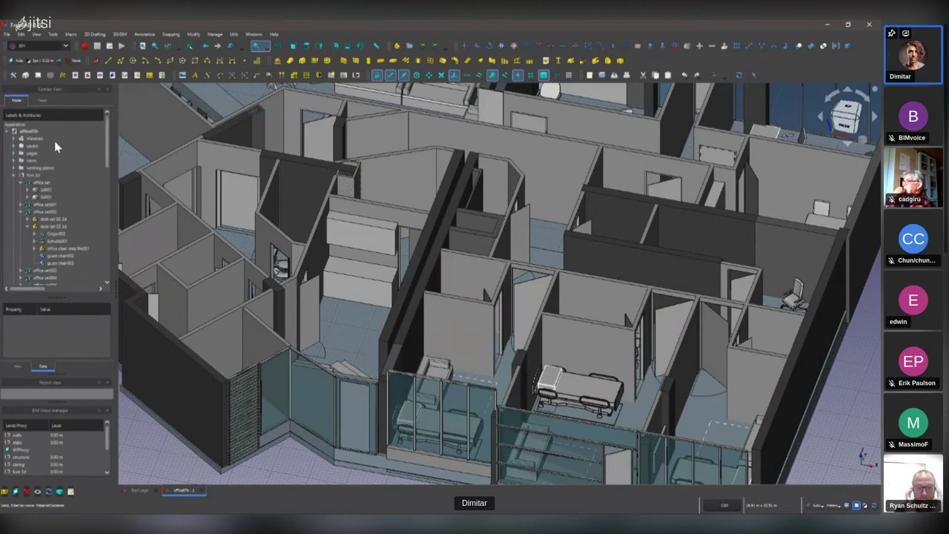
click(13, 146)
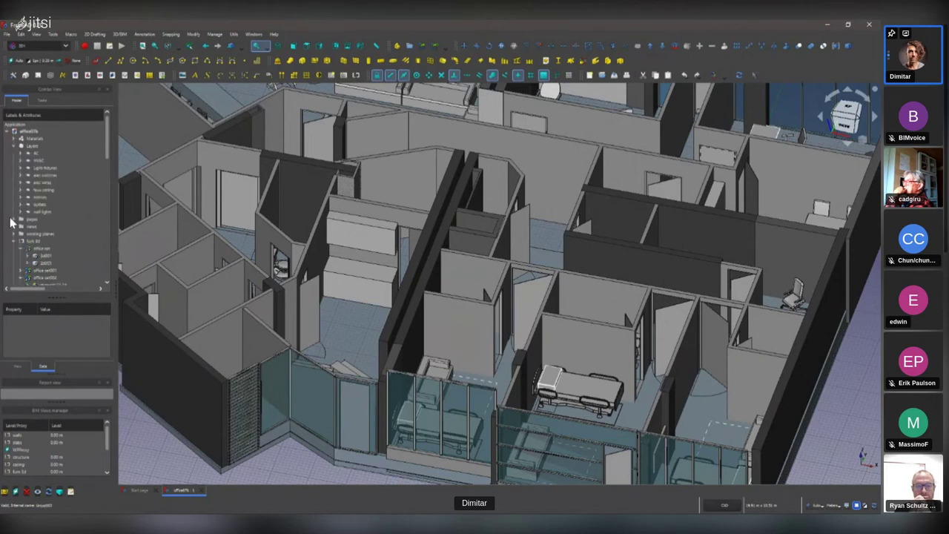
scroll(22, 226, down, 1)
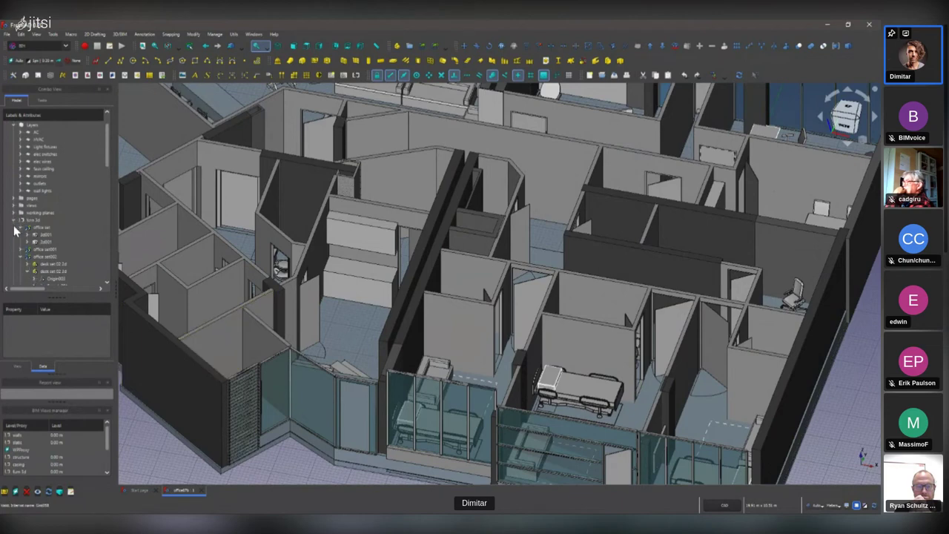
click(14, 223)
click(14, 222)
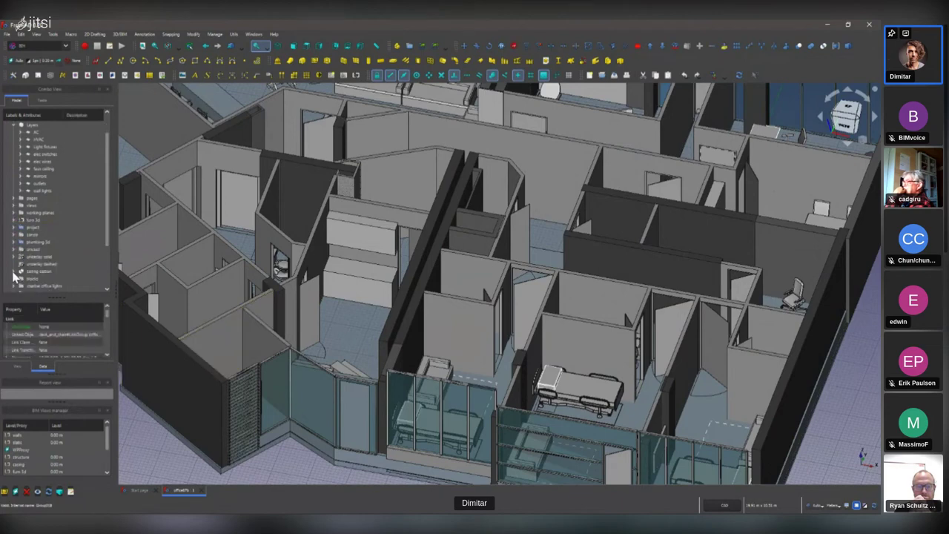
click(14, 228)
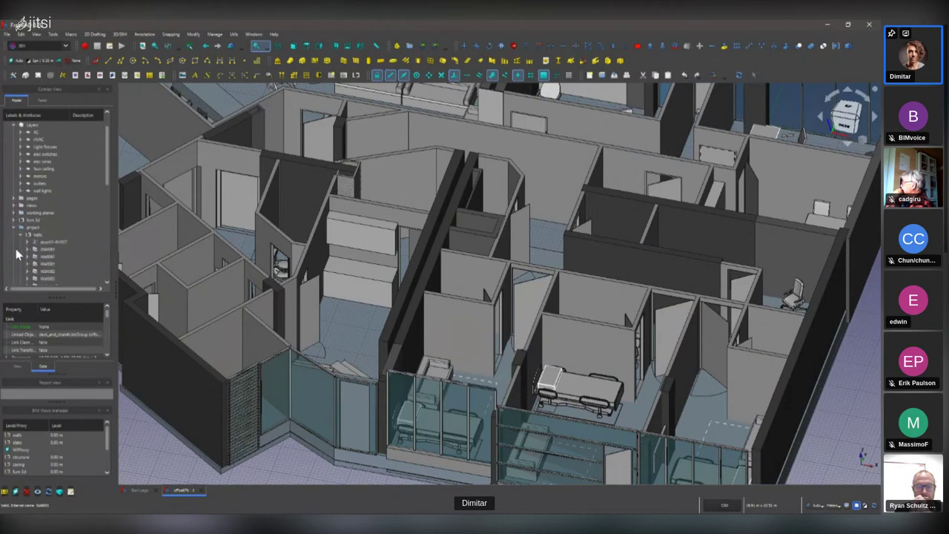
scroll(21, 261, down, 2)
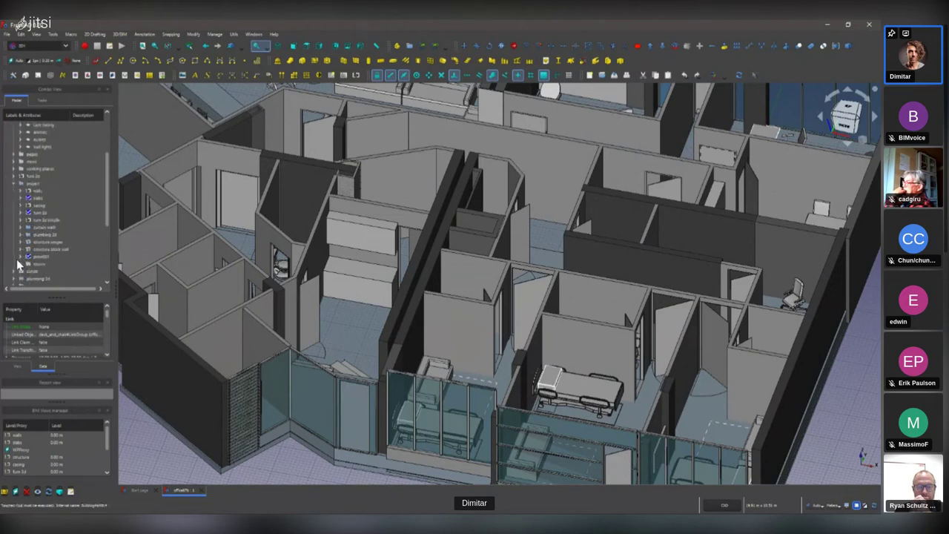
Show the rooms group's room volumes in the 3D view and zoom out
click(33, 264)
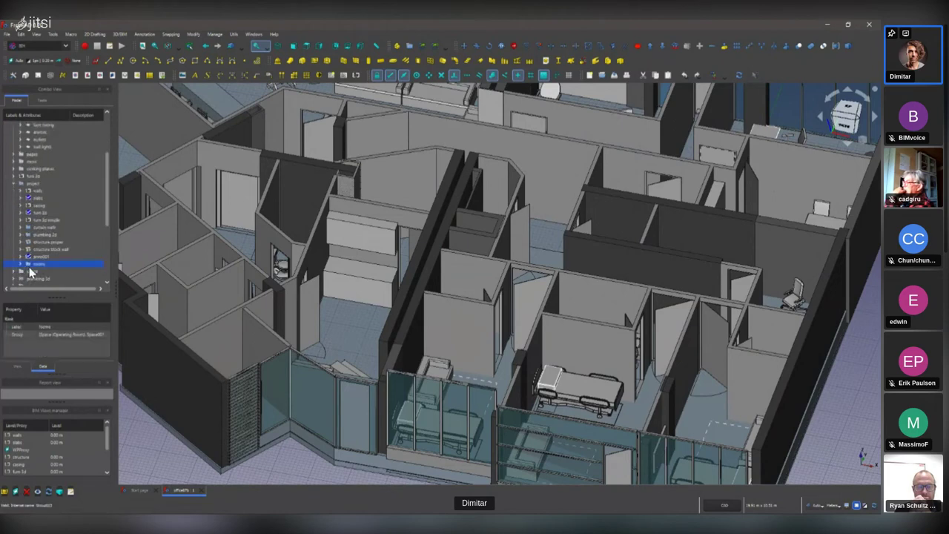
key(space)
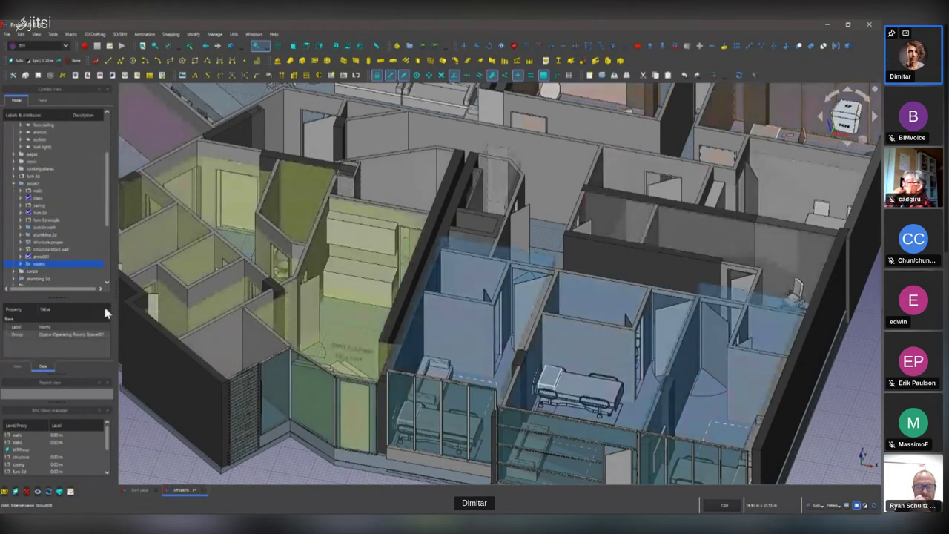
scroll(309, 311, down, 5)
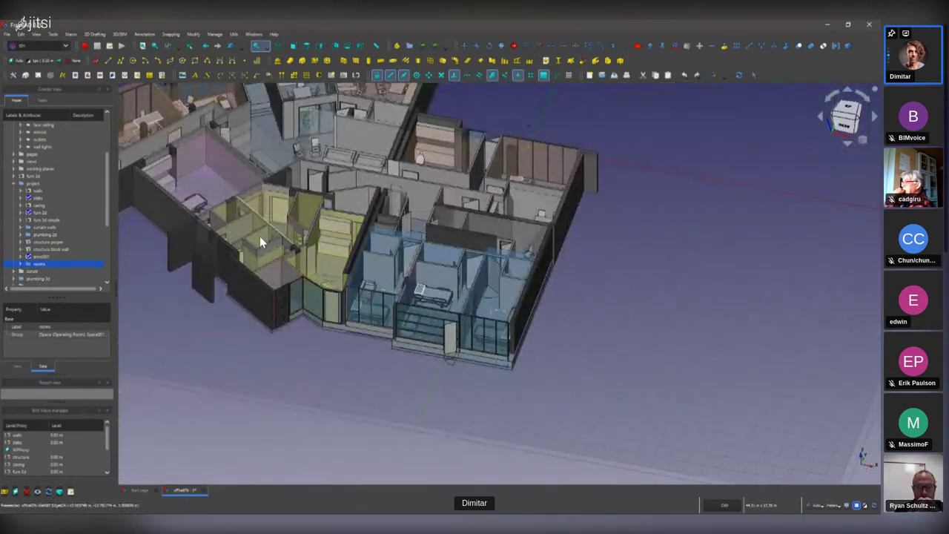
Expand the rooms group and select the Patient Rm 2 space
click(22, 264)
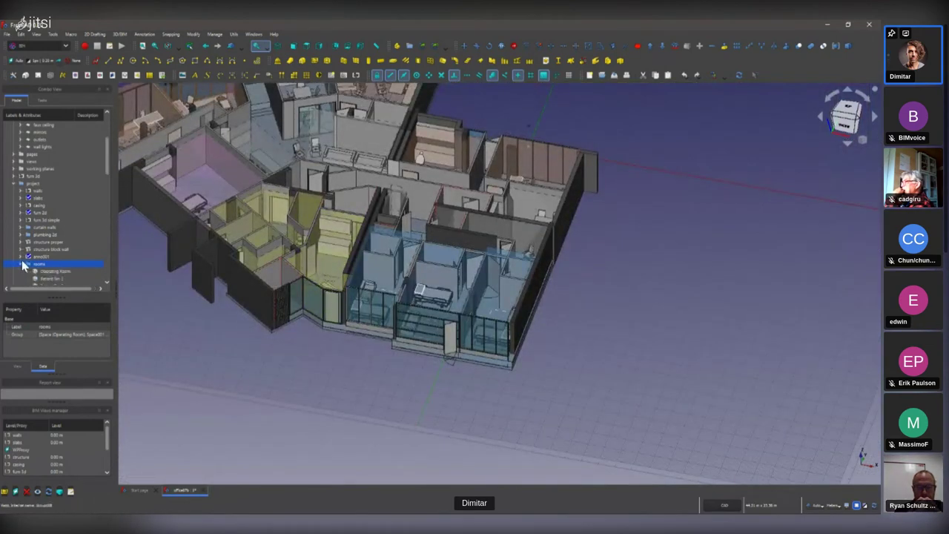
scroll(46, 273, down, 2)
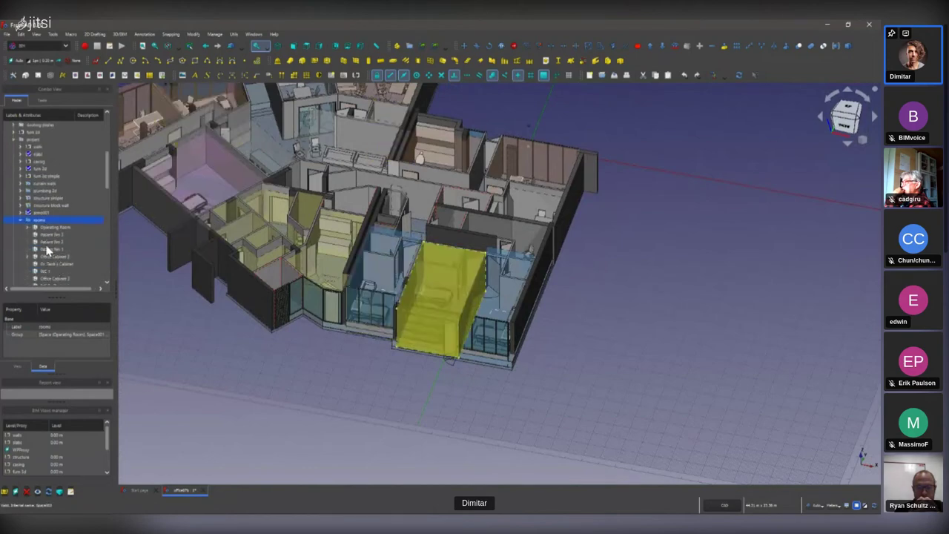
click(47, 243)
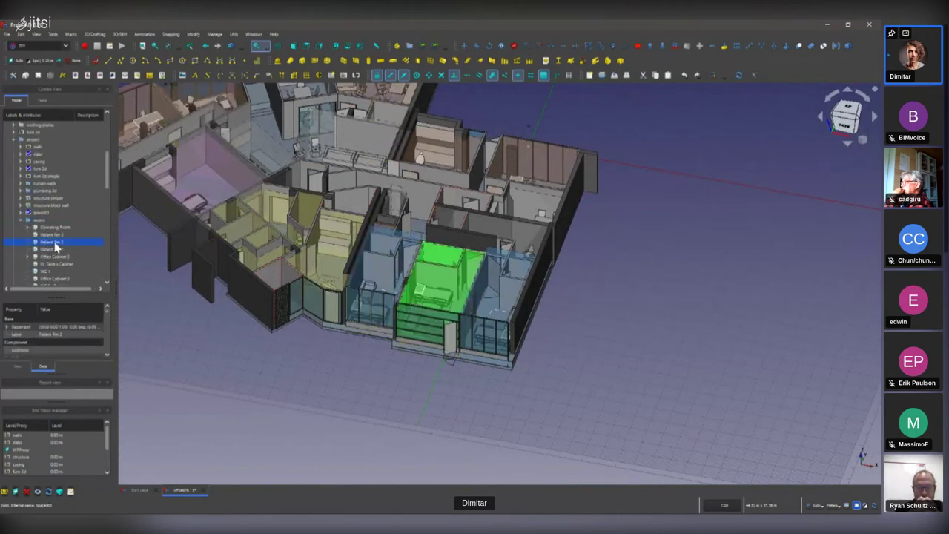
Open Patient Rm 2 in its Component task panel and confirm with OK
double_click(52, 243)
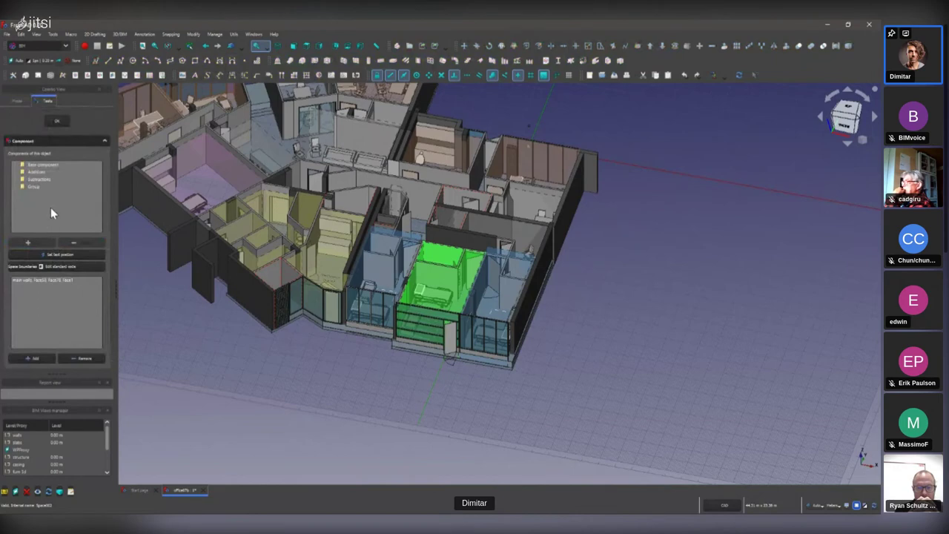
click(61, 119)
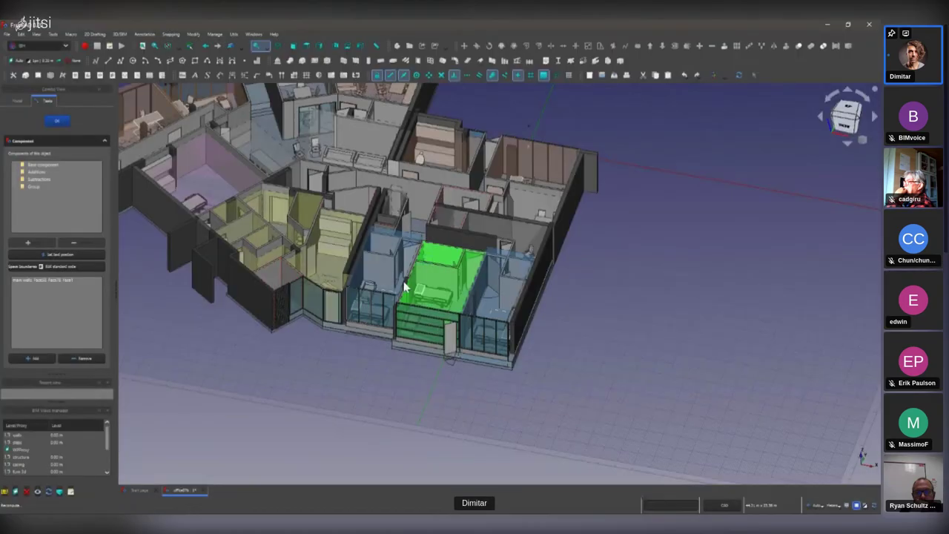
Select rooms such as Patient Rm 1 in the building model, then orbit and pan the view
click(405, 285)
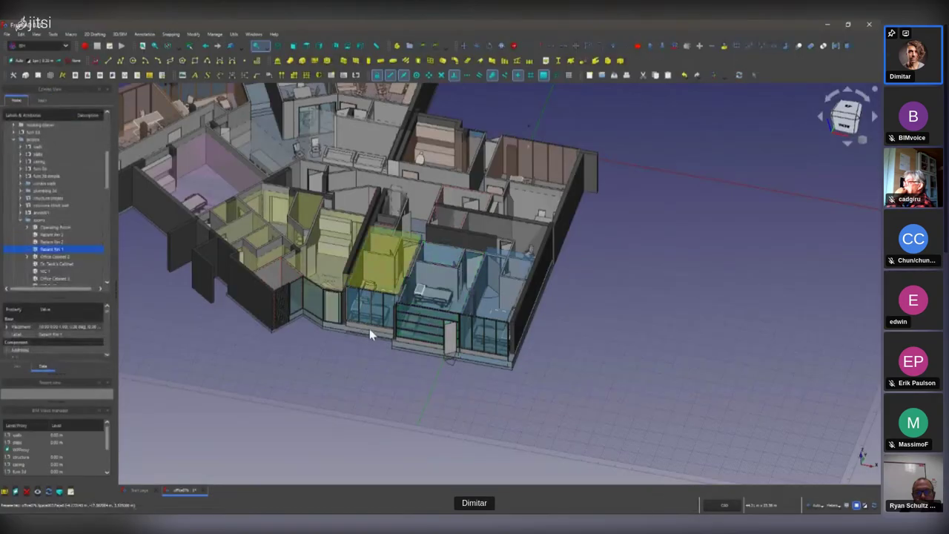
click(416, 243)
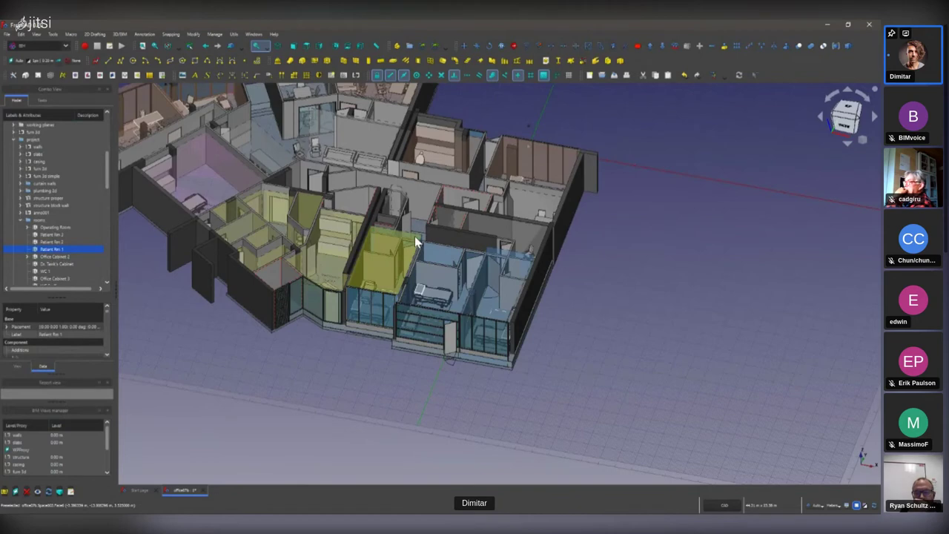
click(355, 254)
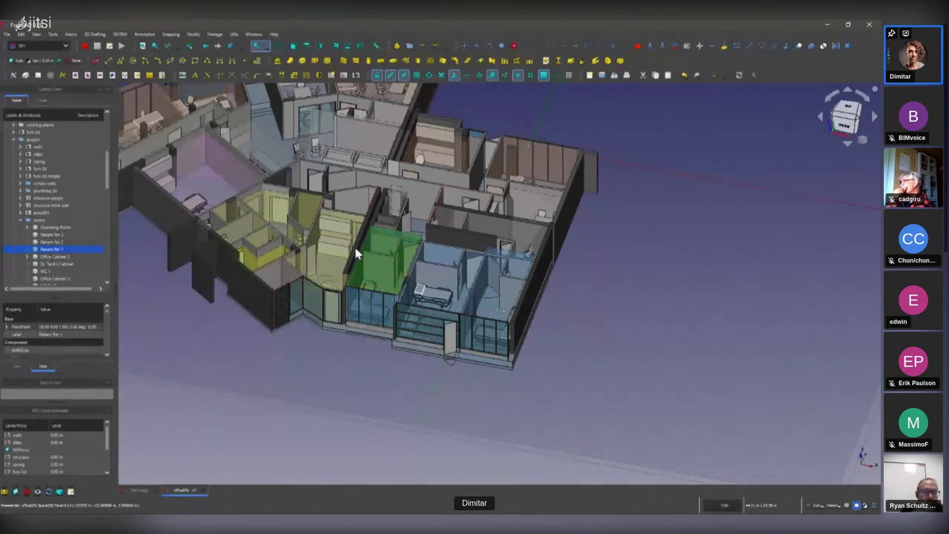
click(420, 248)
click(417, 248)
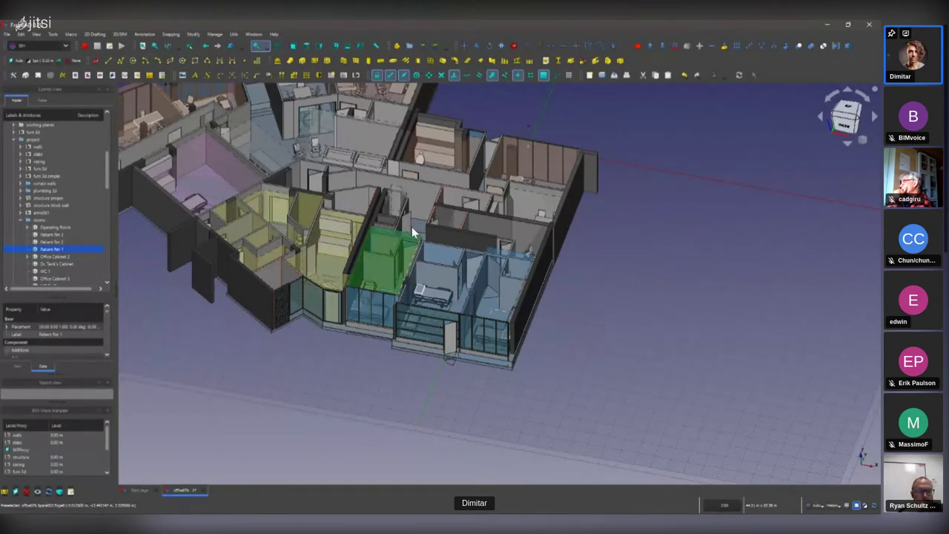
click(382, 205)
click(381, 206)
middle_drag(382, 206, 393, 296)
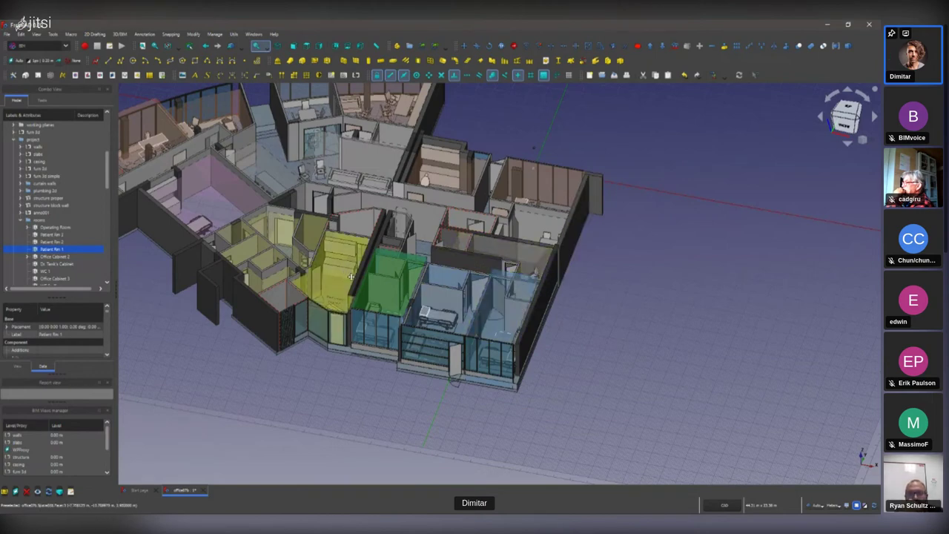
middle_drag(343, 260, 410, 358)
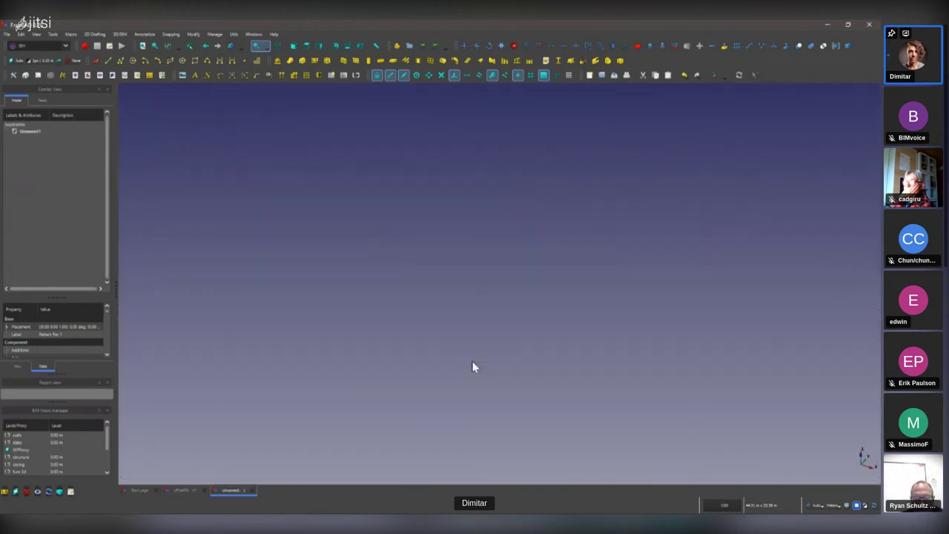
Cancel the line tool, switch to Top view, and set the working plane to XY
click(108, 63)
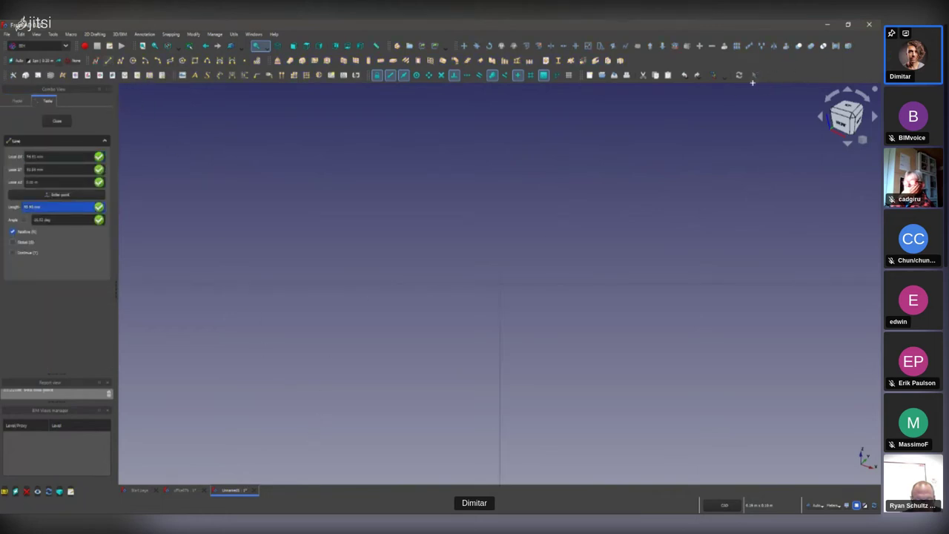
key(Escape)
key(2)
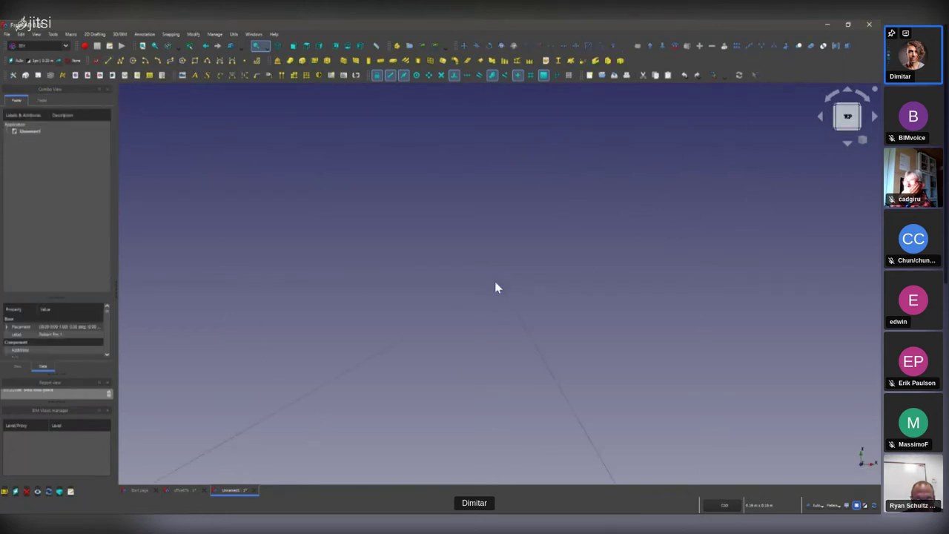
click(13, 75)
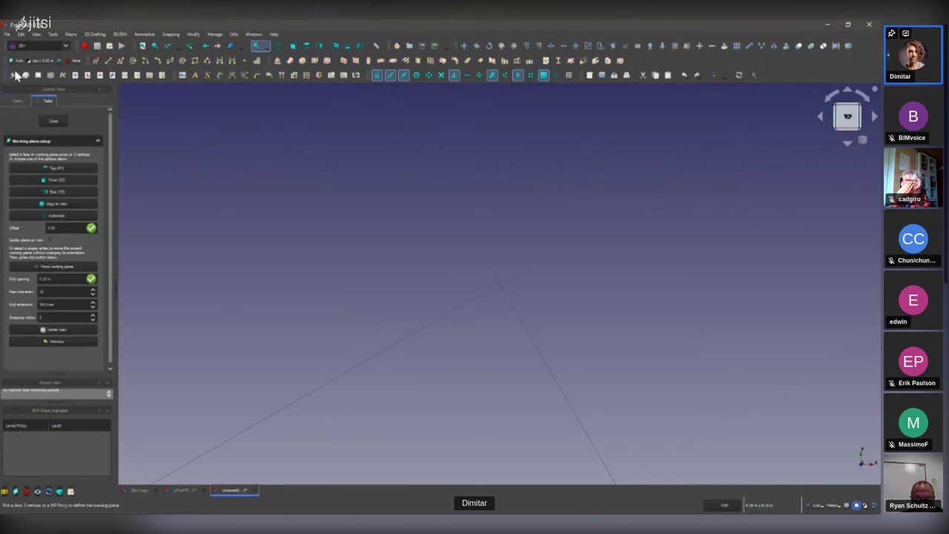
click(63, 168)
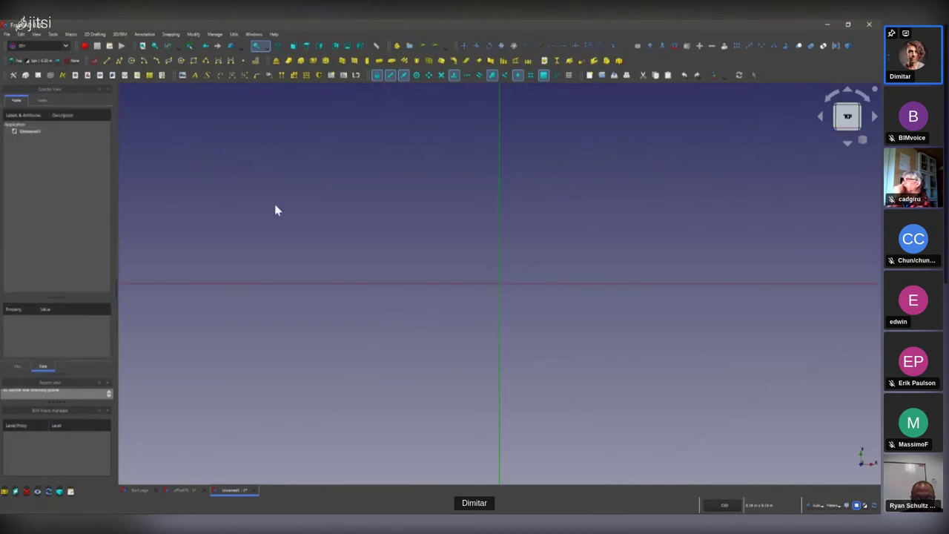
Draw two draft lines, Line and a vertical Line001
click(106, 60)
click(306, 329)
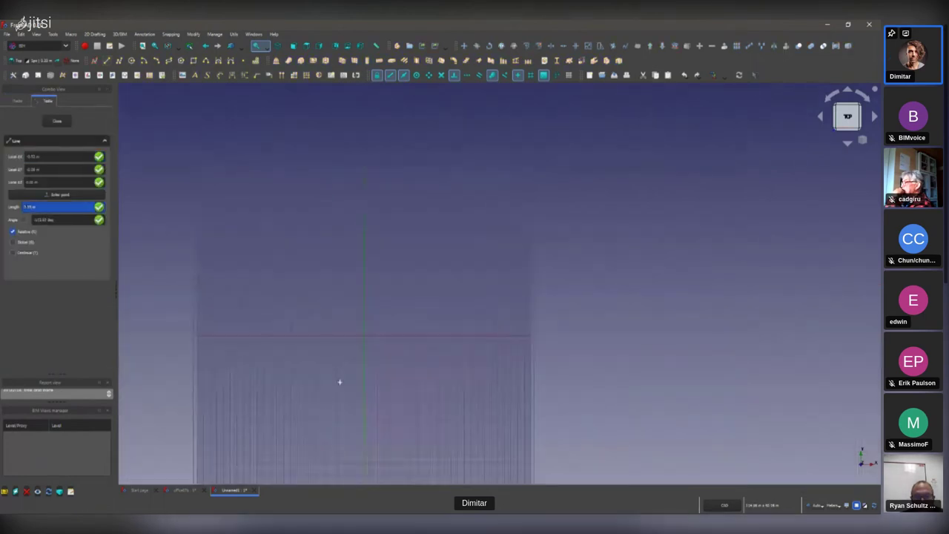
click(337, 245)
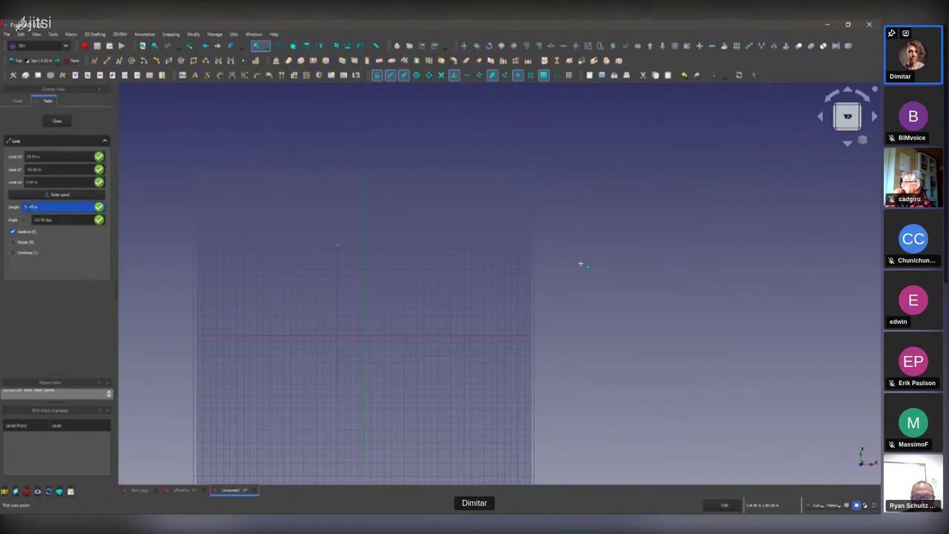
click(562, 209)
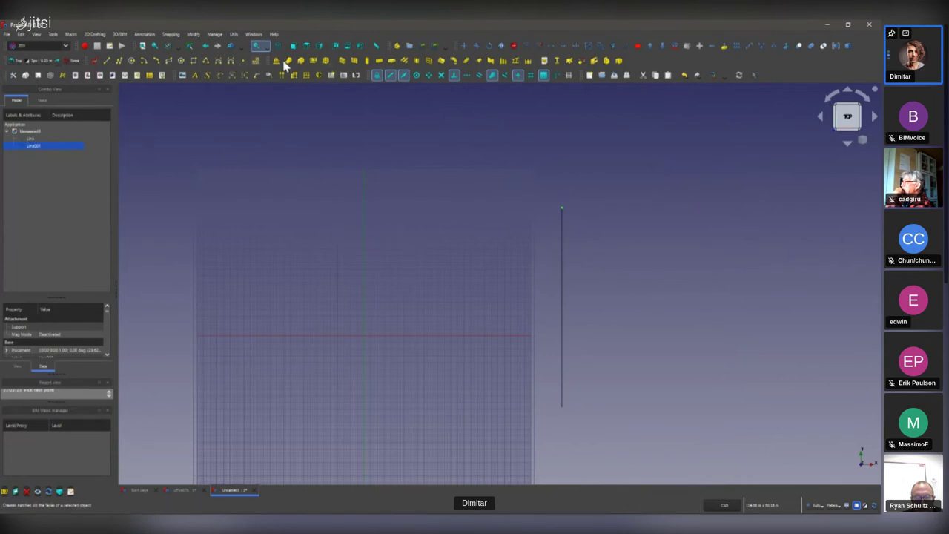
Start a horizontal dimension between the line tops, then cancel it
click(230, 81)
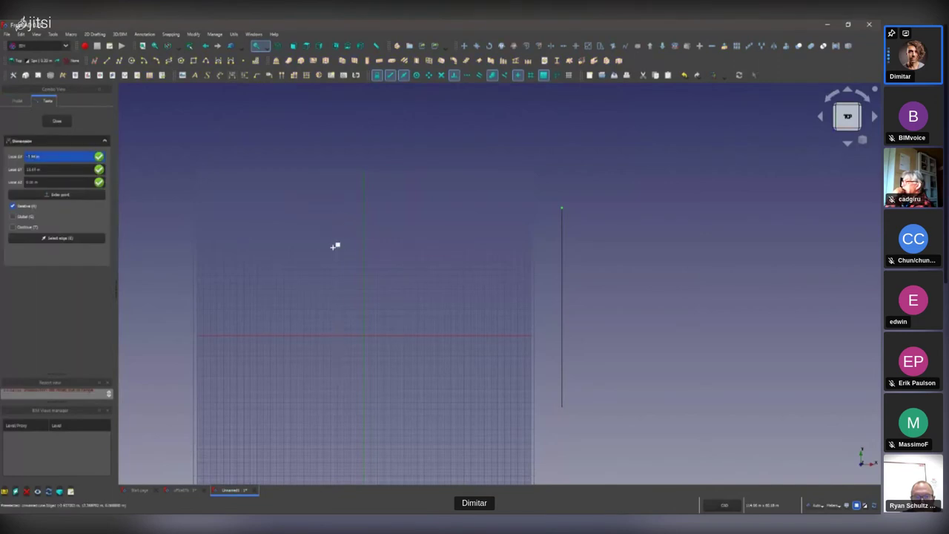
click(335, 247)
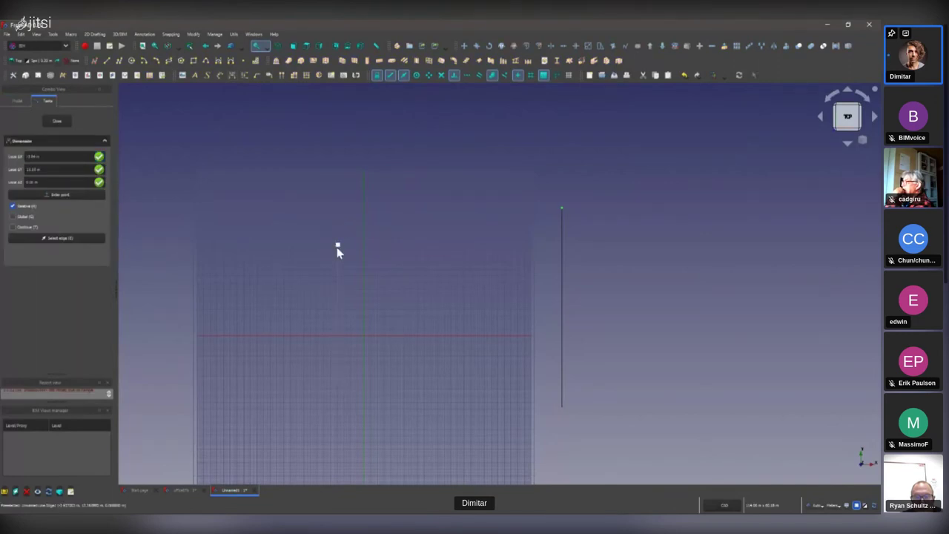
click(560, 210)
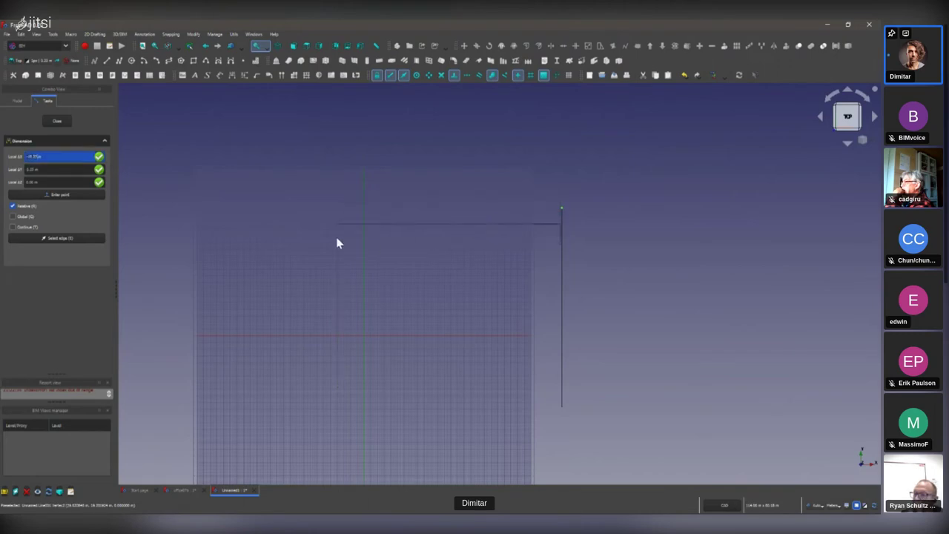
key(Escape)
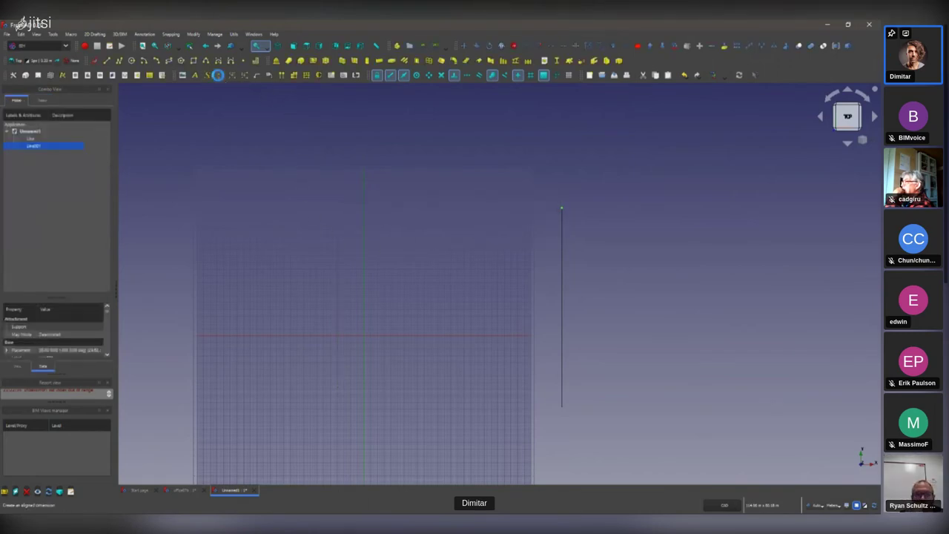
Place a horizontal dimension between the lines, then delete the misplaced result
click(234, 76)
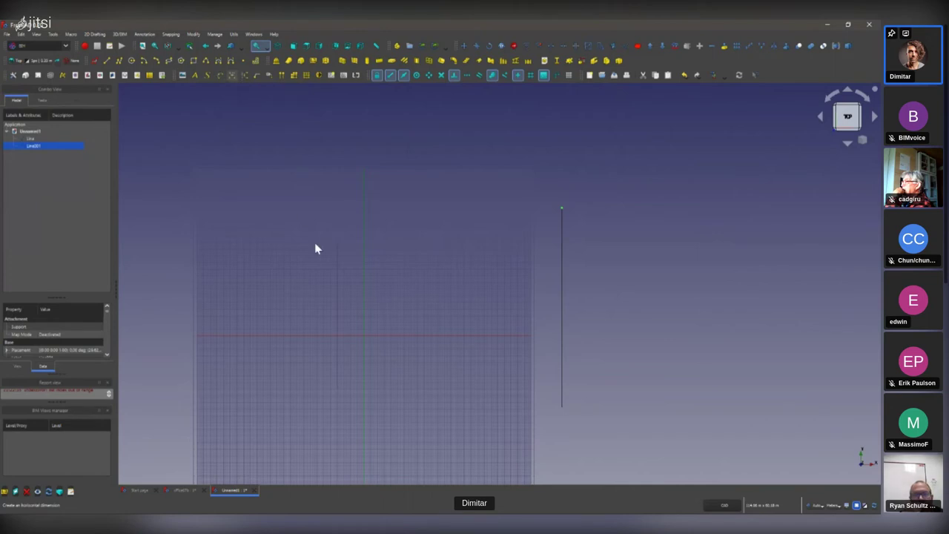
click(337, 245)
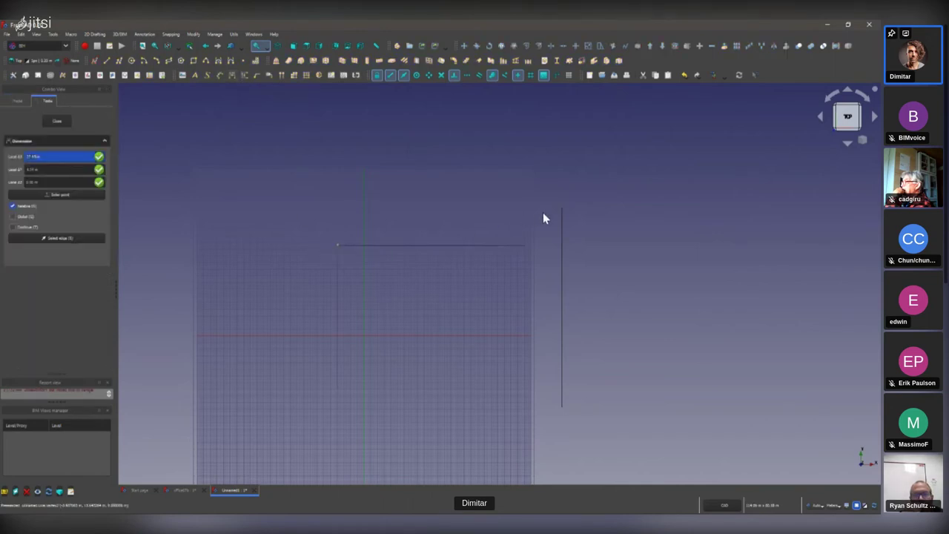
click(560, 208)
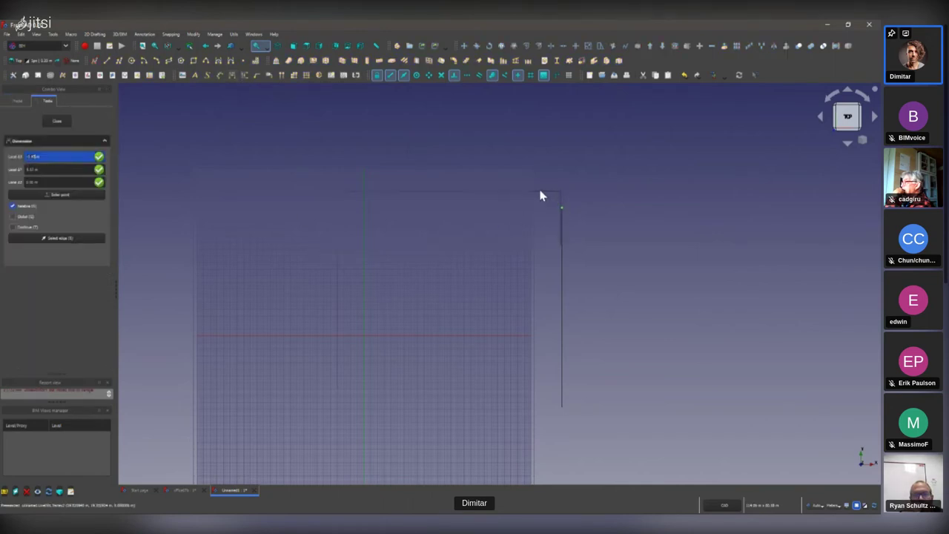
scroll(546, 198, up, 3)
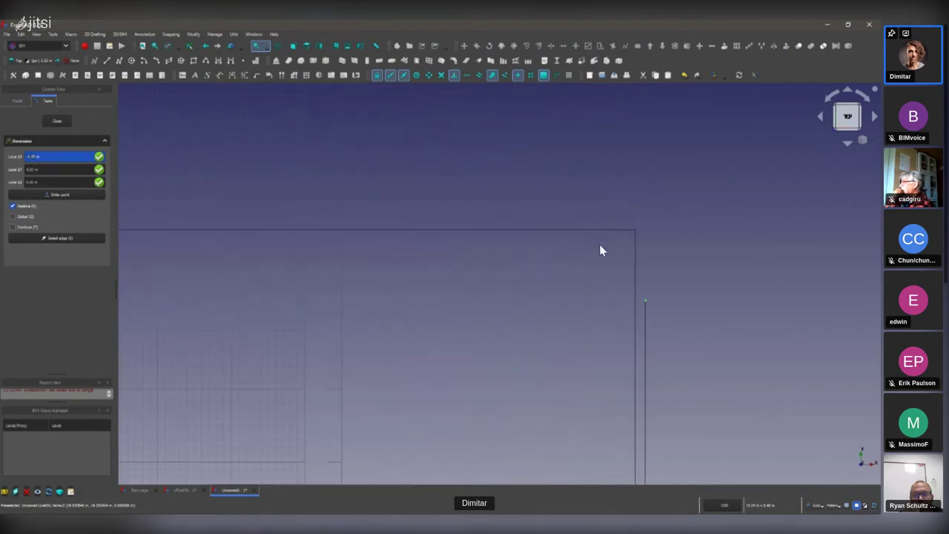
click(600, 246)
scroll(614, 262, down, 1)
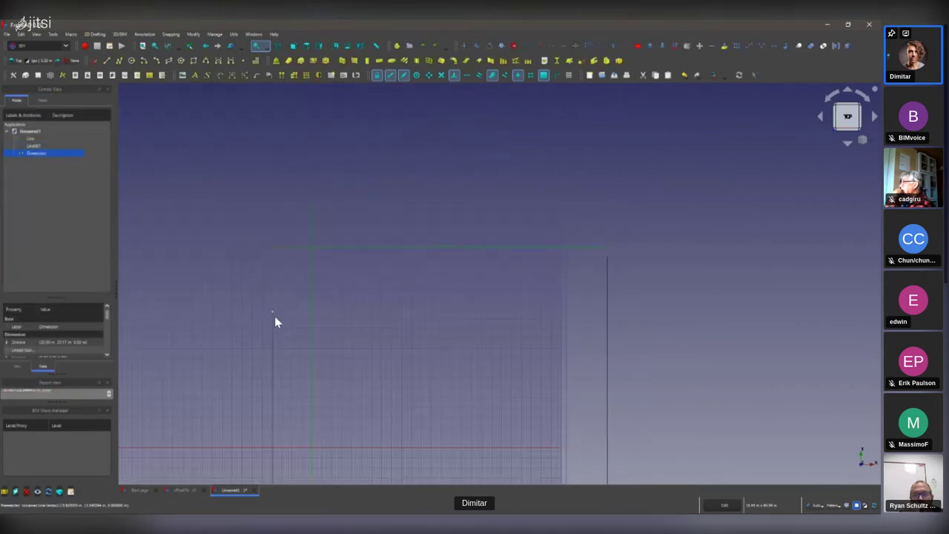
scroll(386, 282, up, 2)
scroll(347, 271, down, 2)
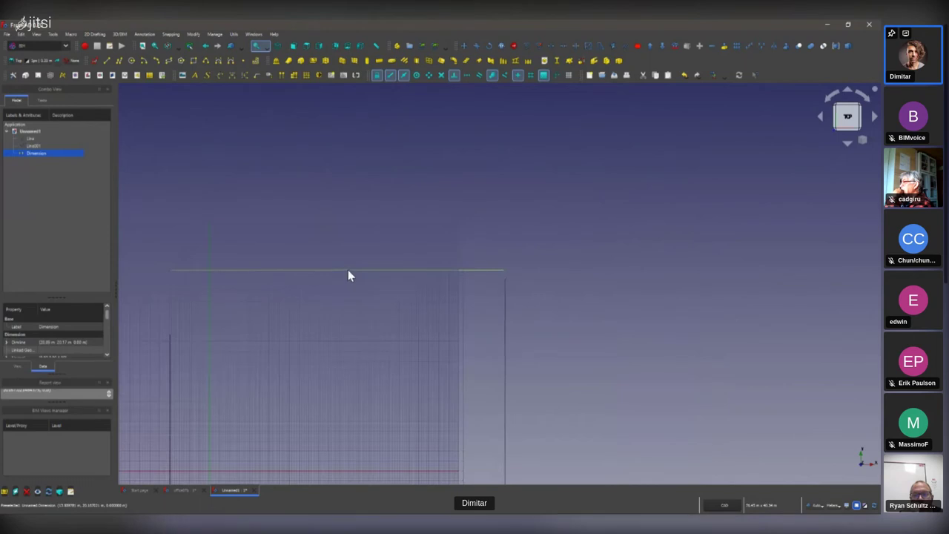
key(Delete)
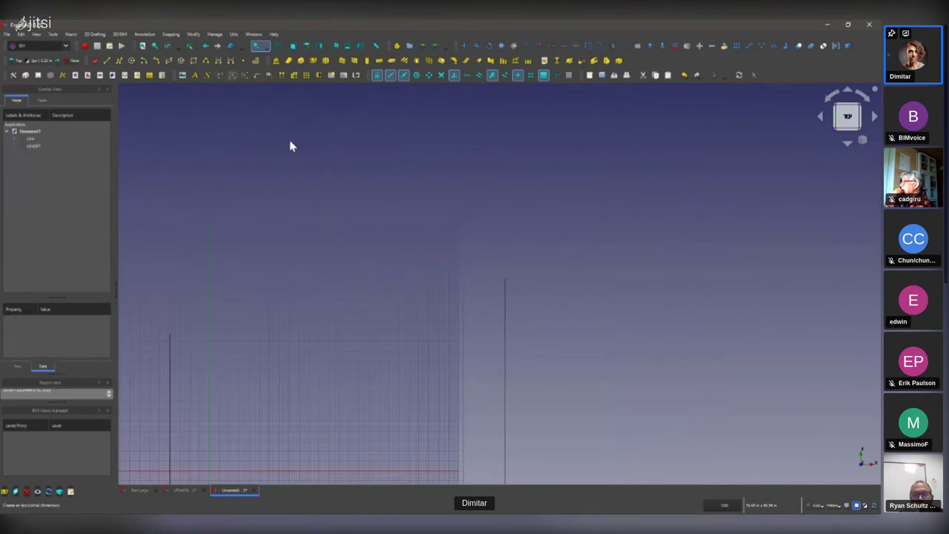
Dimension from the right line's top to the left line's top, placing the dimension line above
click(505, 278)
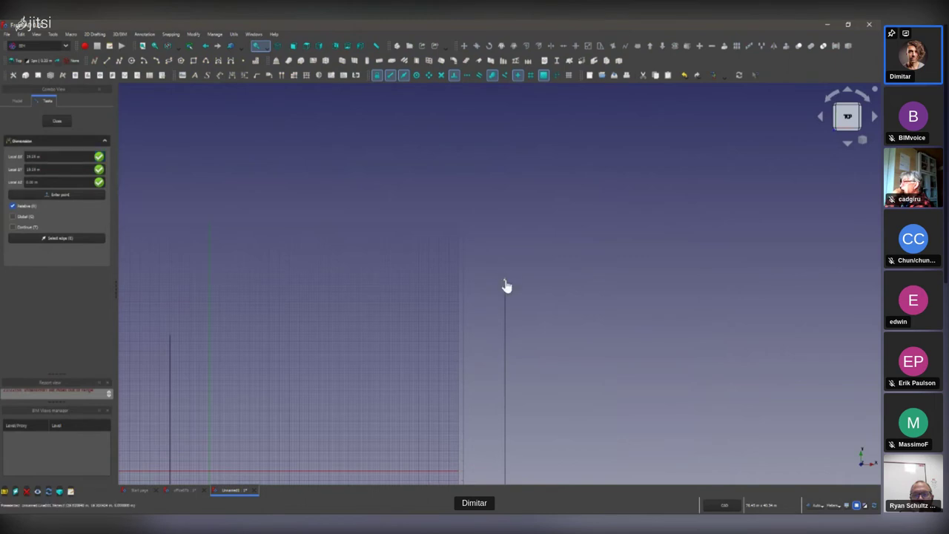
click(169, 335)
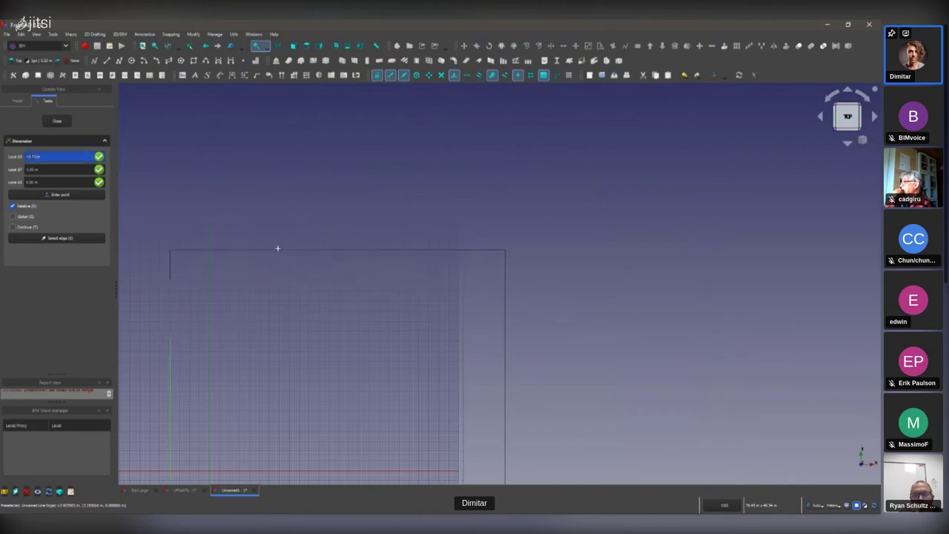
click(335, 245)
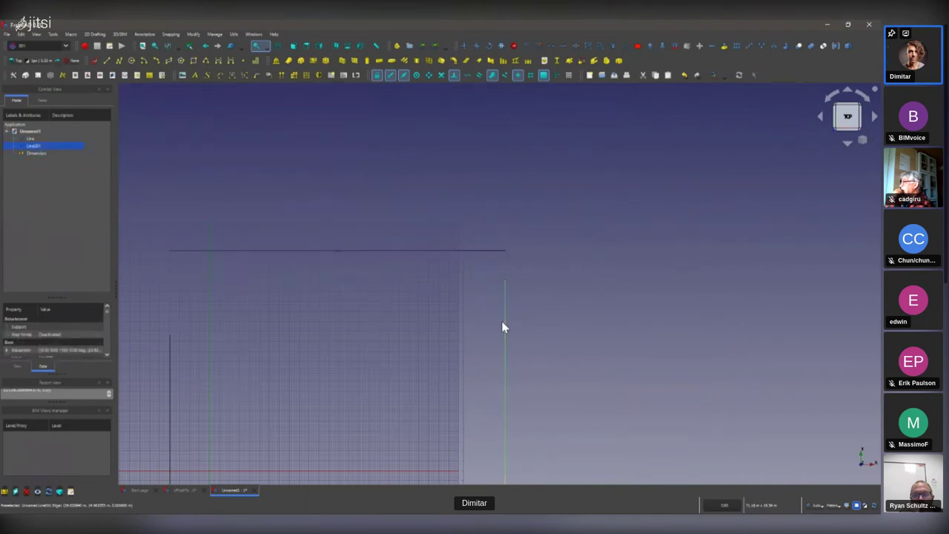
Move Line001 to the right of the grid with the MV command
key(m)
key(v)
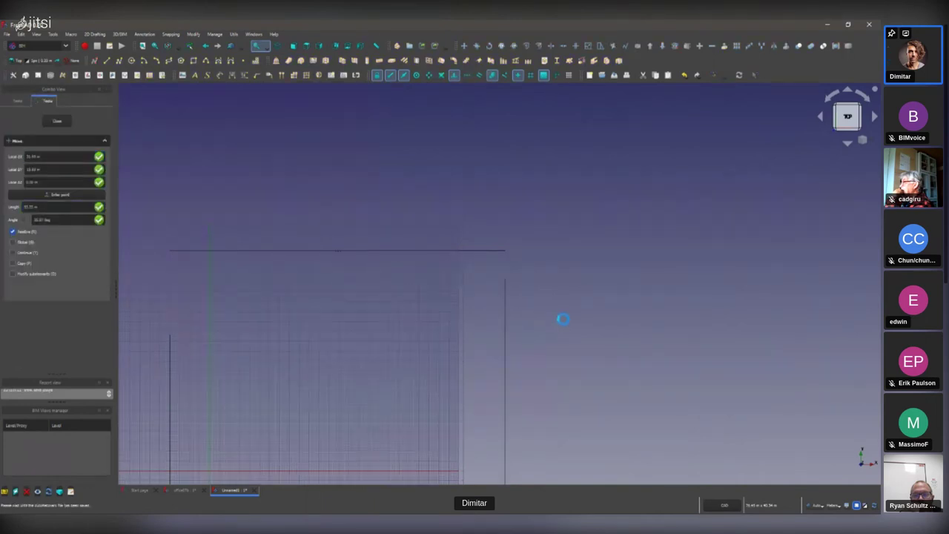
click(523, 312)
click(570, 324)
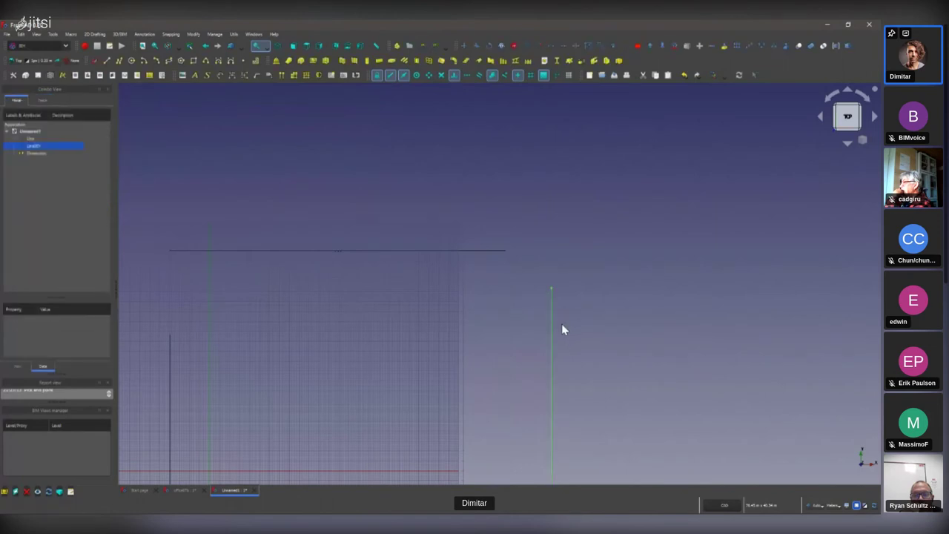
Select the Dimension and inspect its Normal property in an enlarged Property panel
click(472, 250)
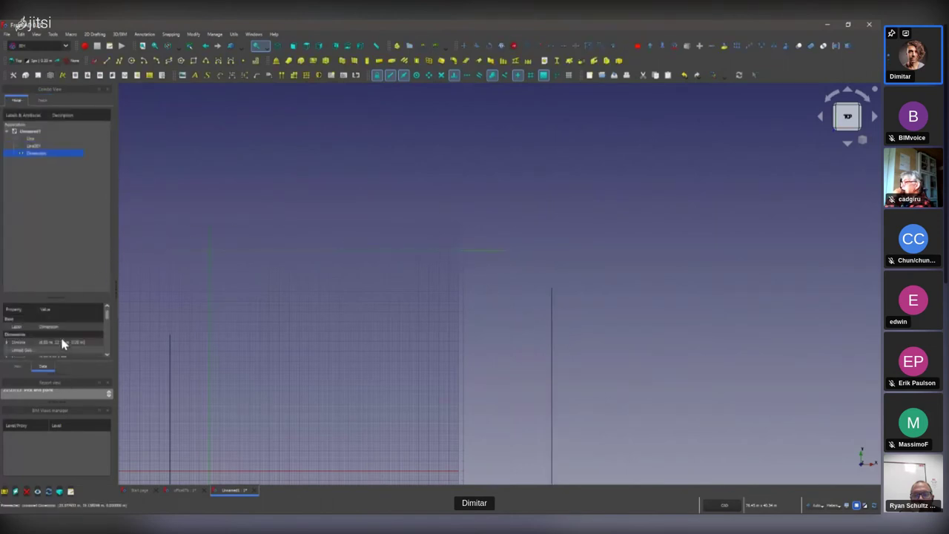
scroll(63, 338, down, 3)
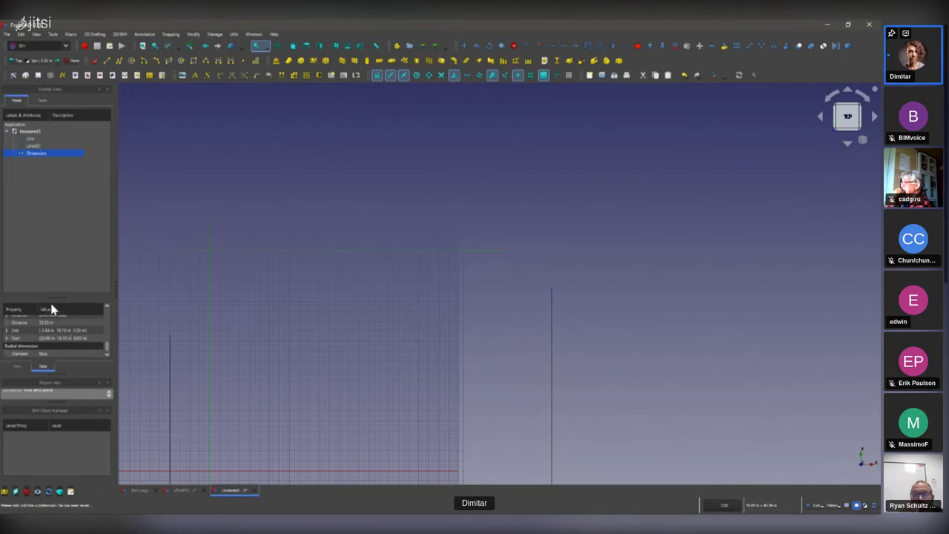
drag(52, 296, 60, 230)
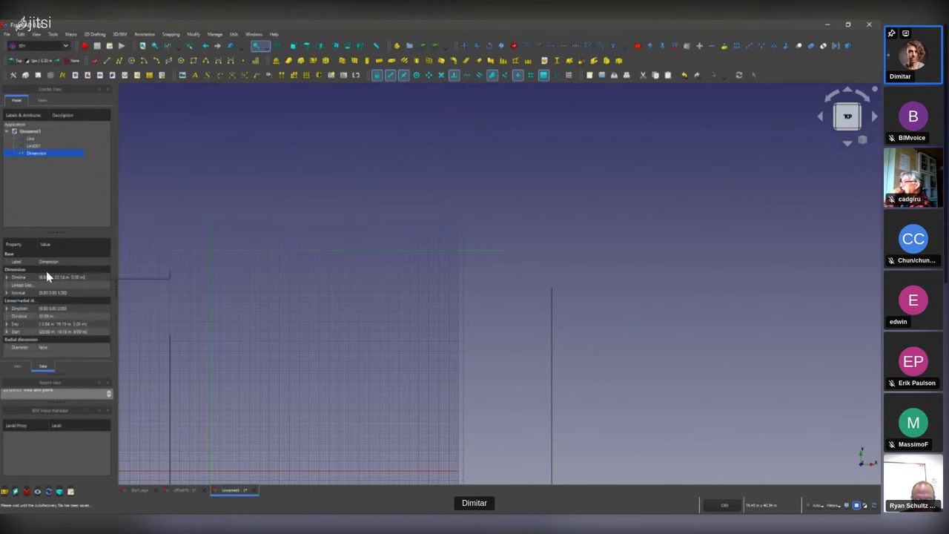
click(100, 293)
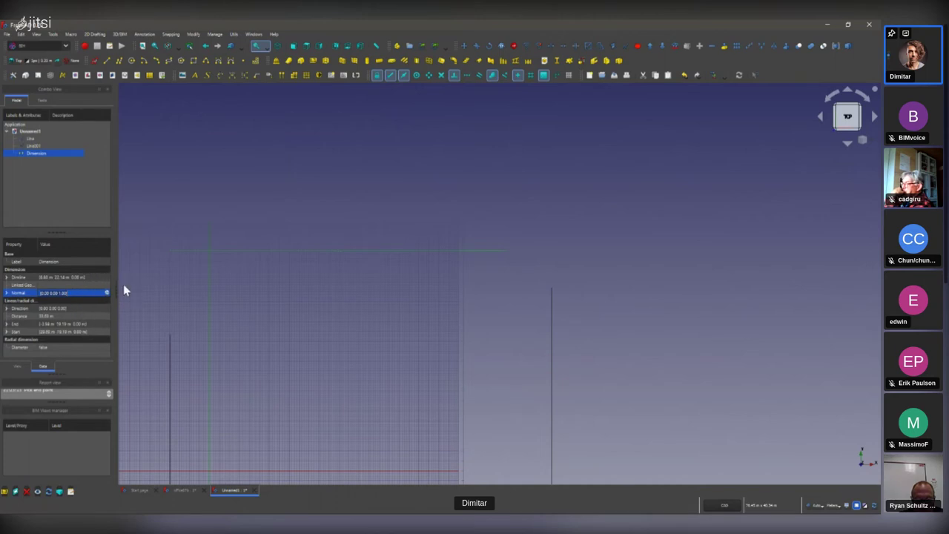
click(419, 271)
scroll(504, 273, down, 5)
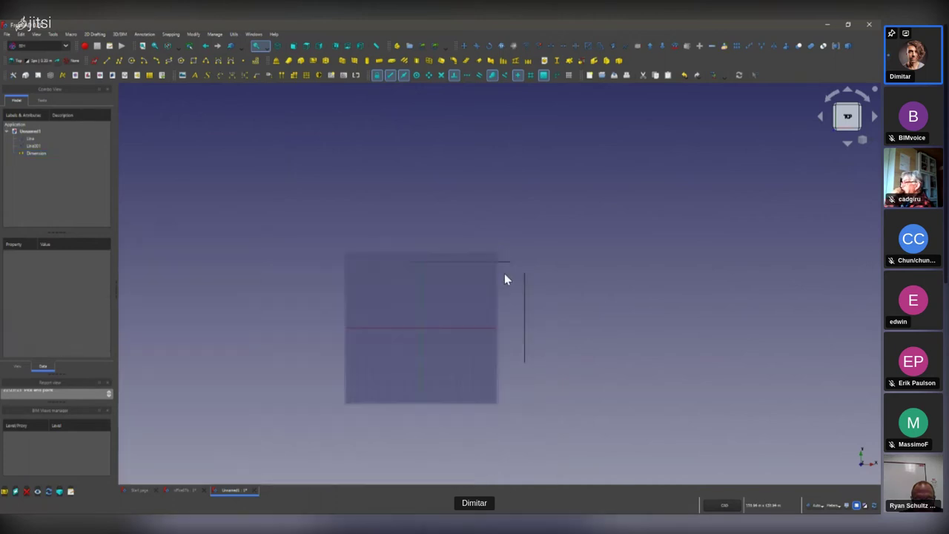
scroll(504, 296, up, 5)
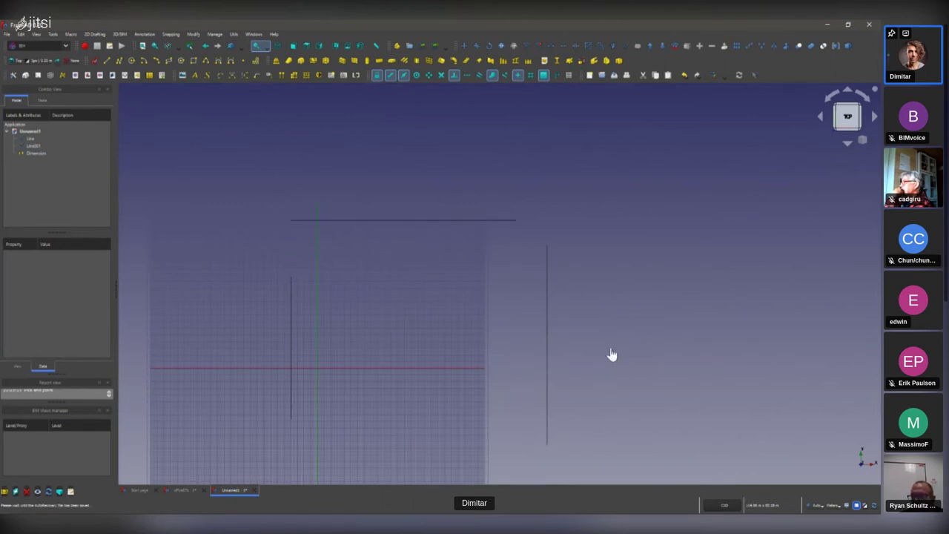
click(292, 303)
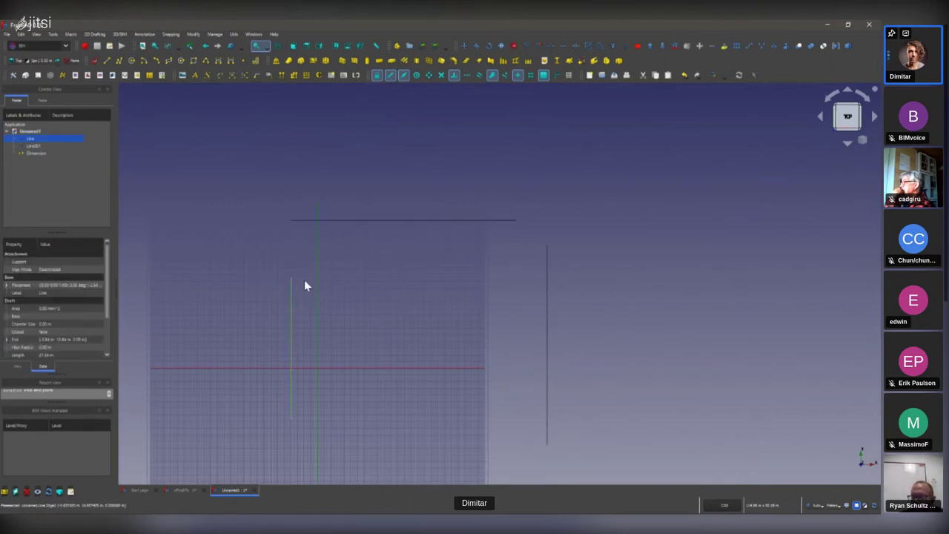
click(342, 58)
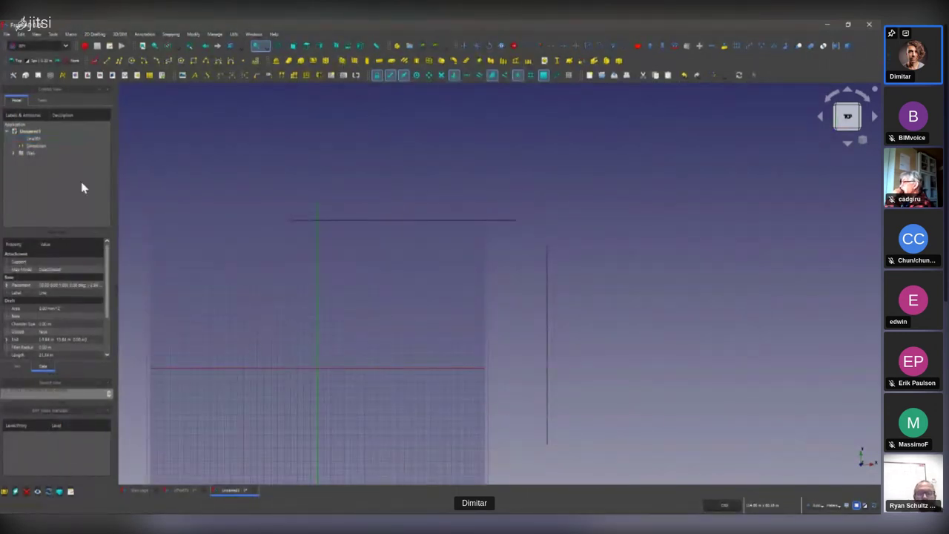
click(30, 152)
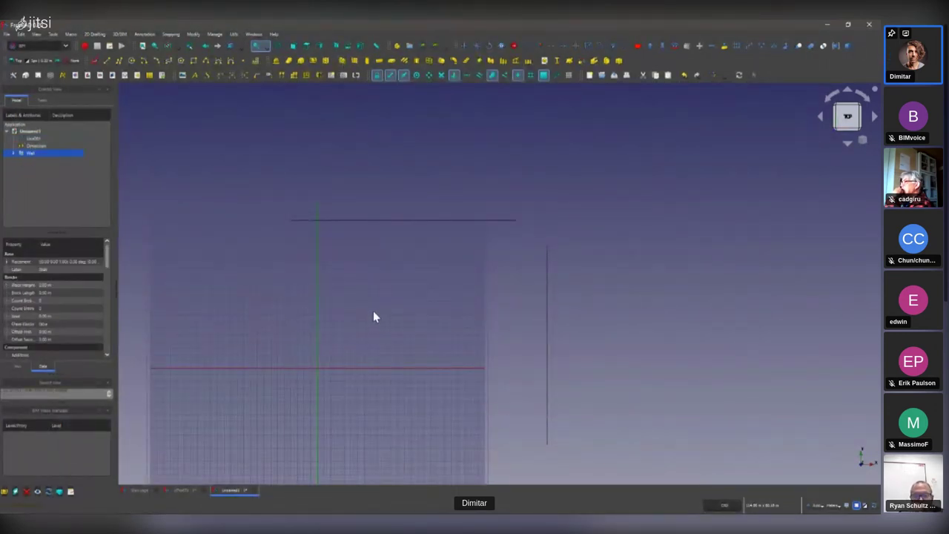
scroll(373, 310, down, 3)
middle_drag(356, 343, 482, 264)
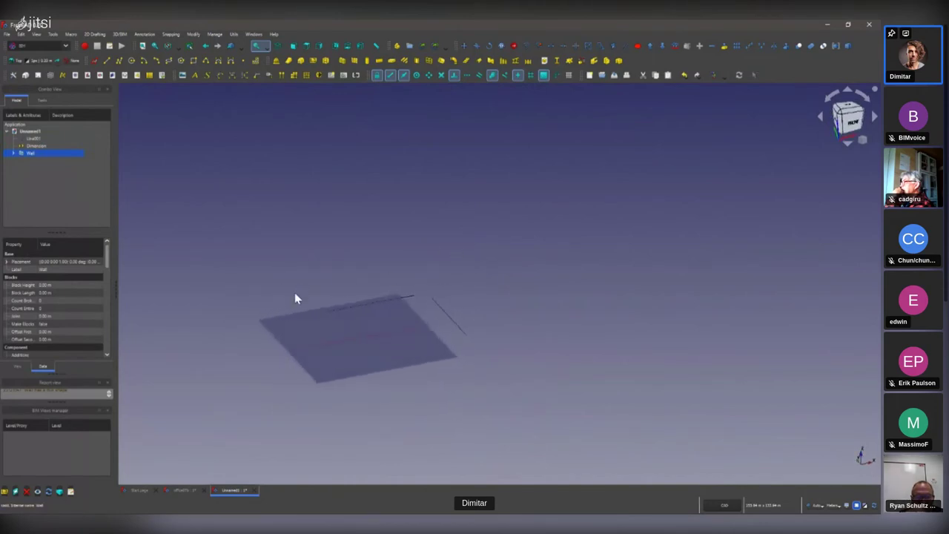
scroll(361, 365, up, 5)
key(ctrl+z)
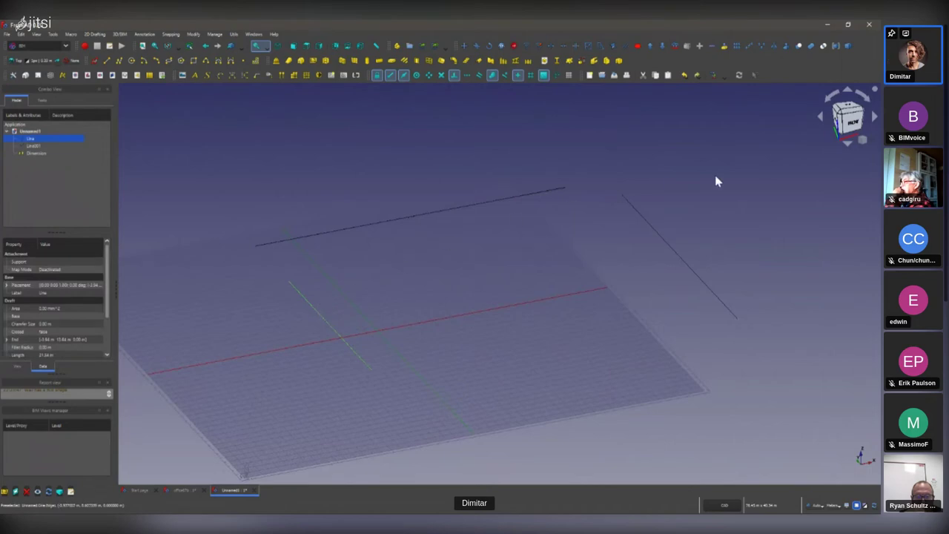
click(441, 214)
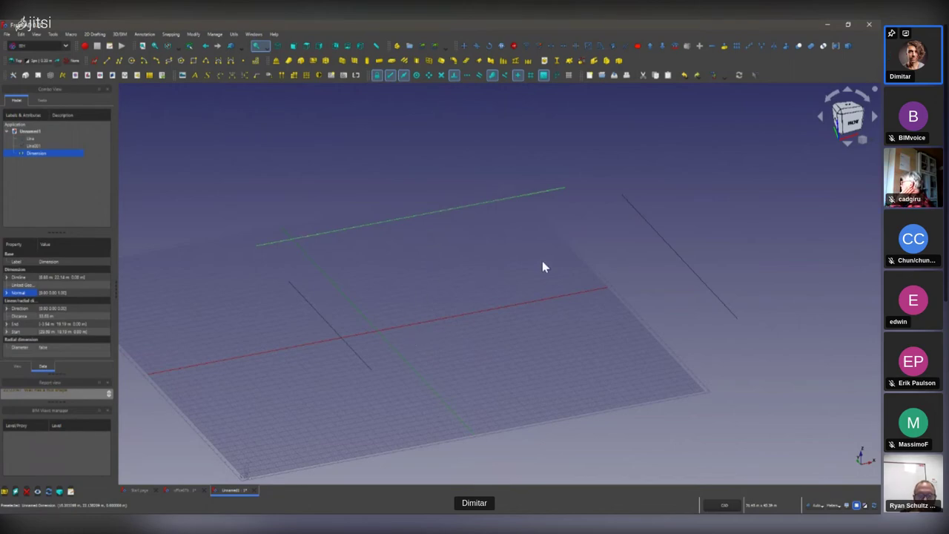
scroll(507, 335, down, 5)
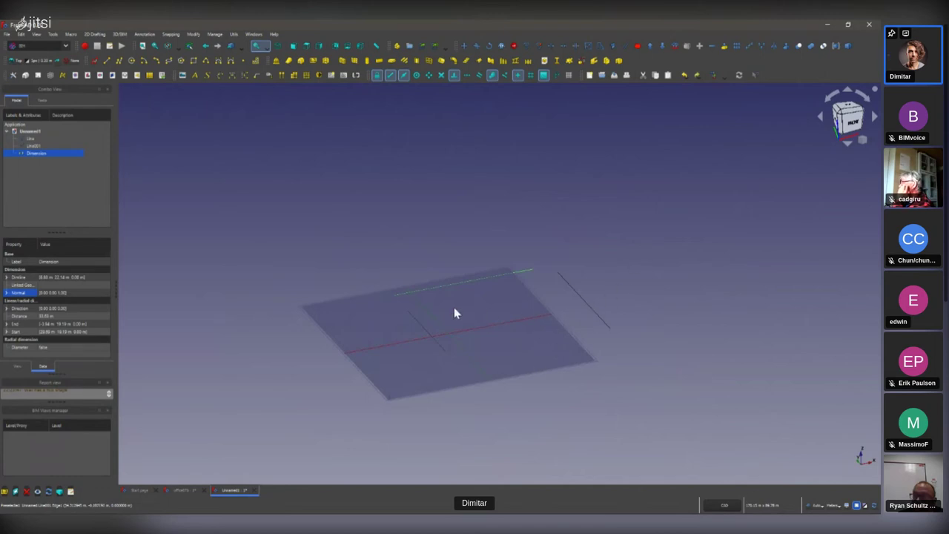
scroll(453, 306, up, 3)
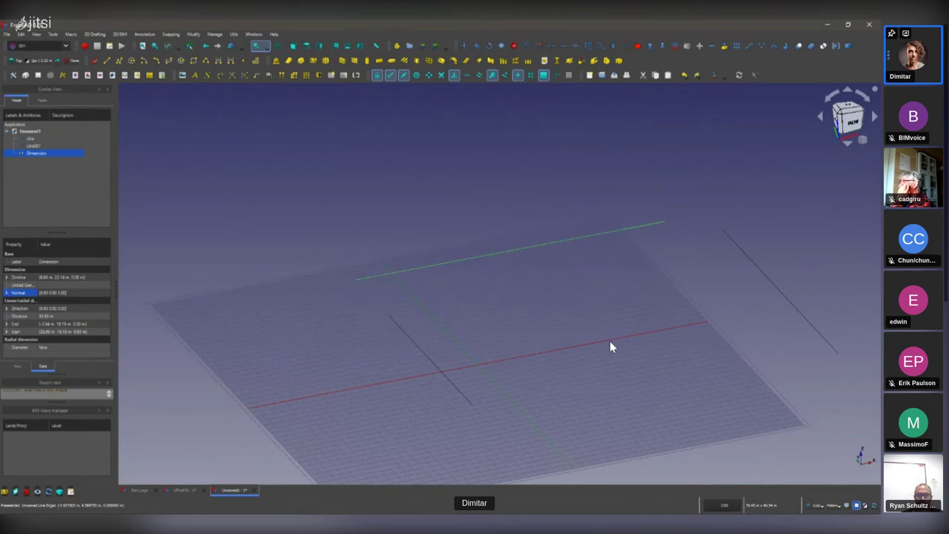
scroll(519, 326, down, 3)
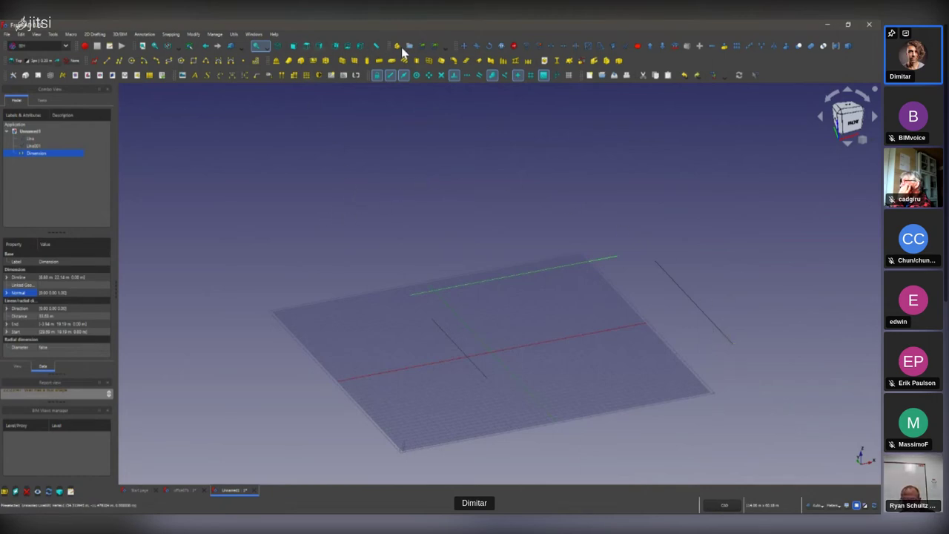
middle_drag(415, 202, 287, 199)
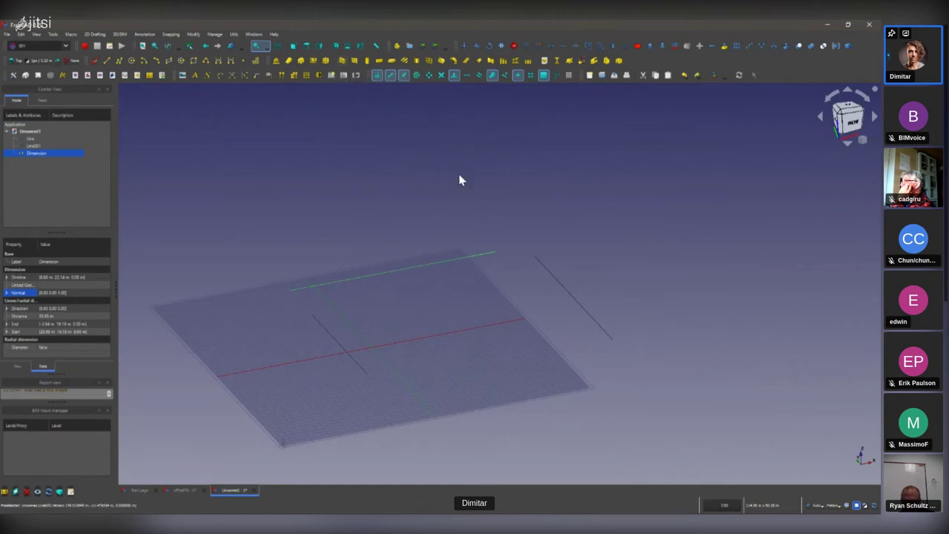
Turn the diagonal line into a Wall, then delete that Wall
click(597, 328)
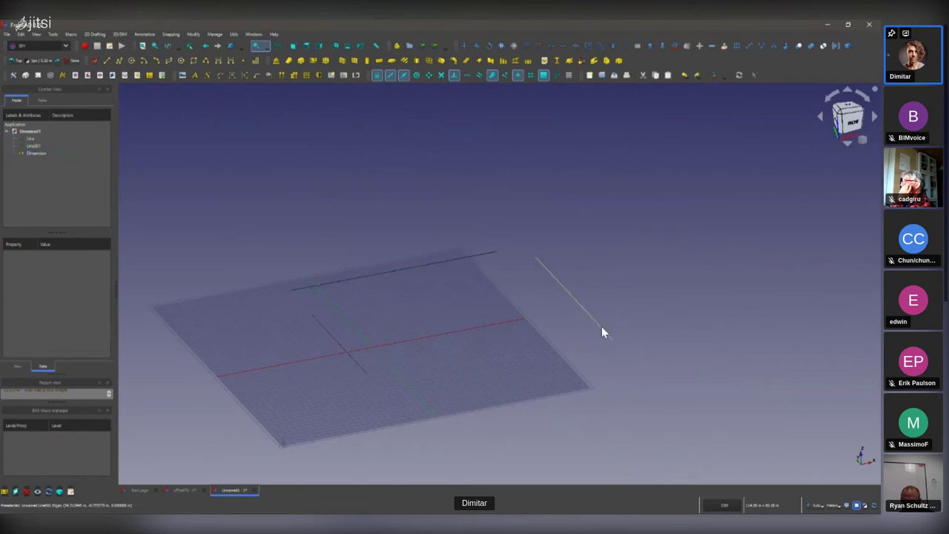
click(345, 66)
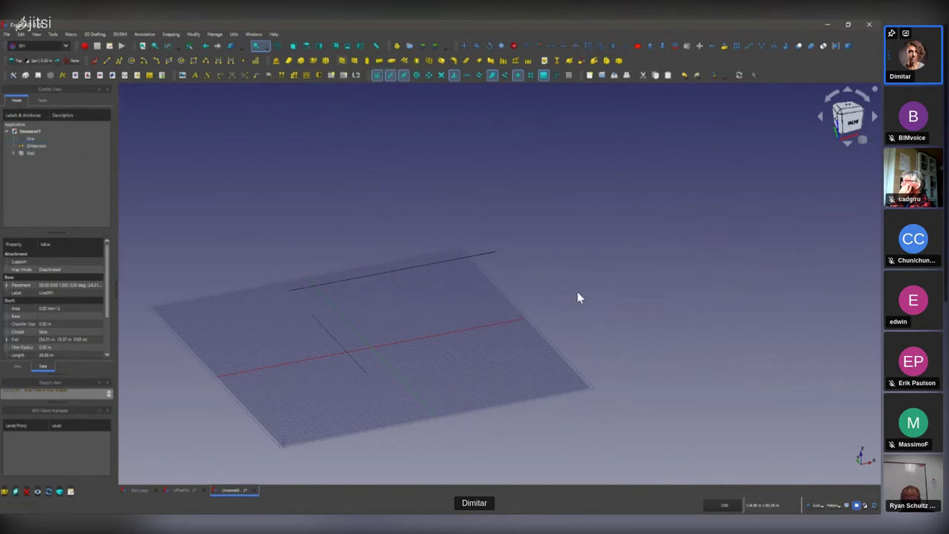
click(29, 146)
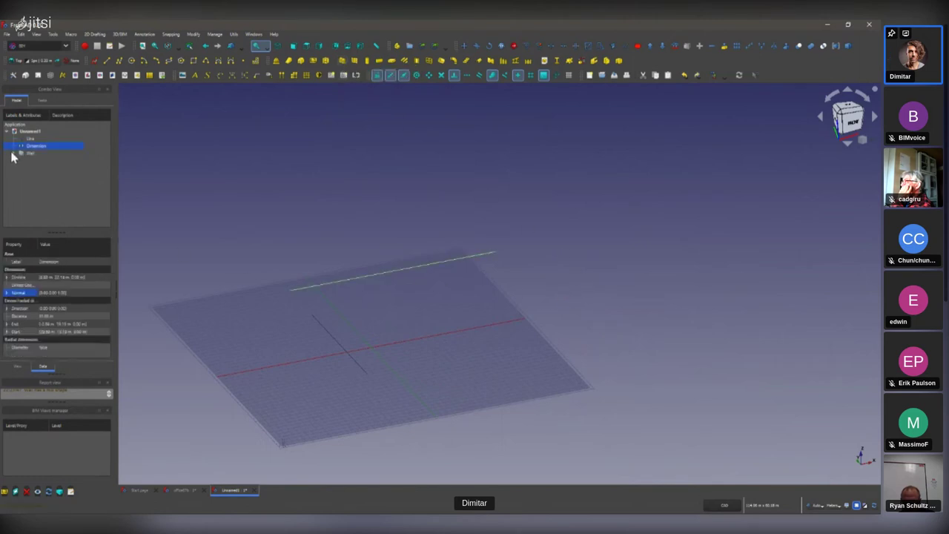
click(13, 153)
click(34, 153)
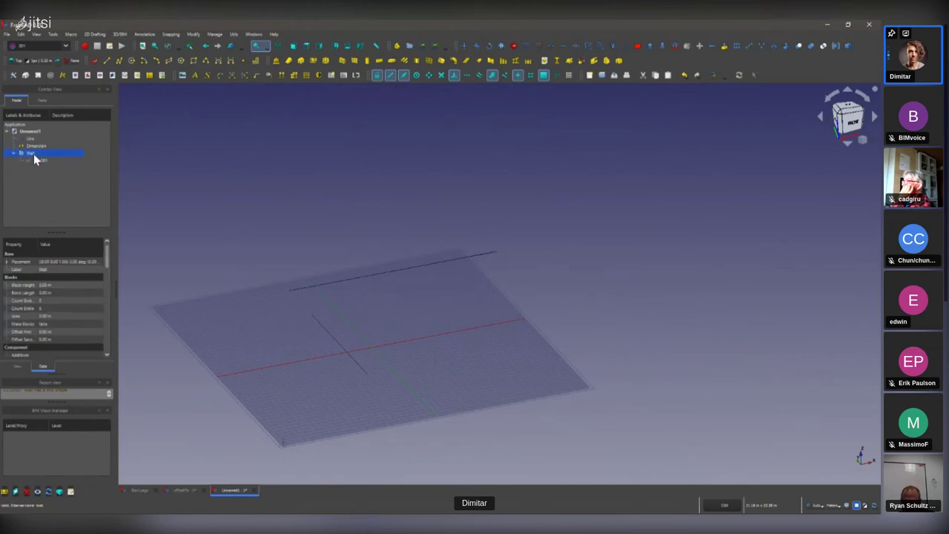
key(Delete)
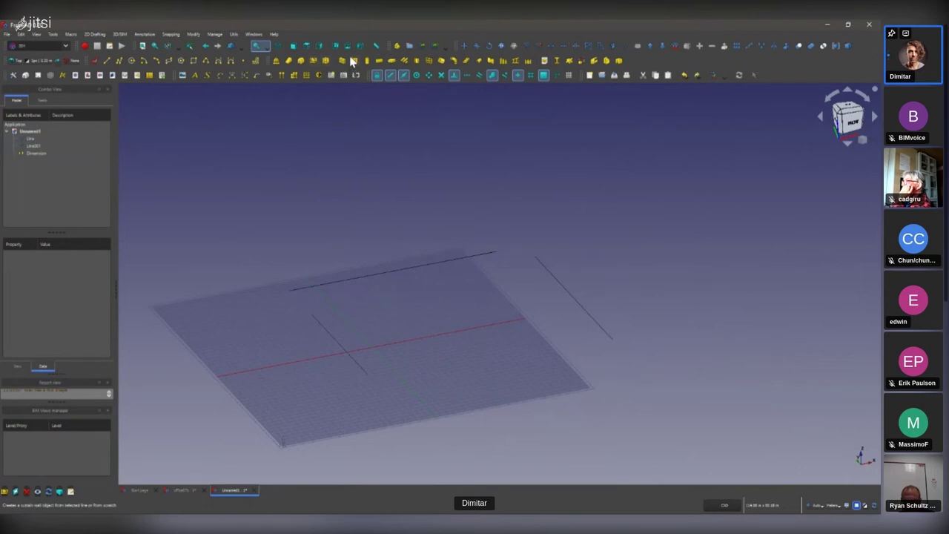
Draw a new wall from a picked point and expand it to show its Line003 base
click(423, 367)
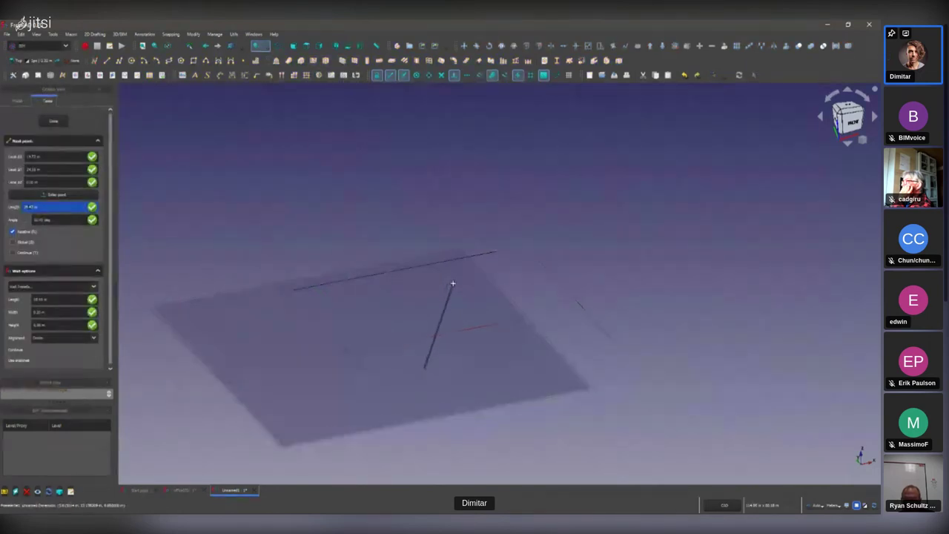
key(Escape)
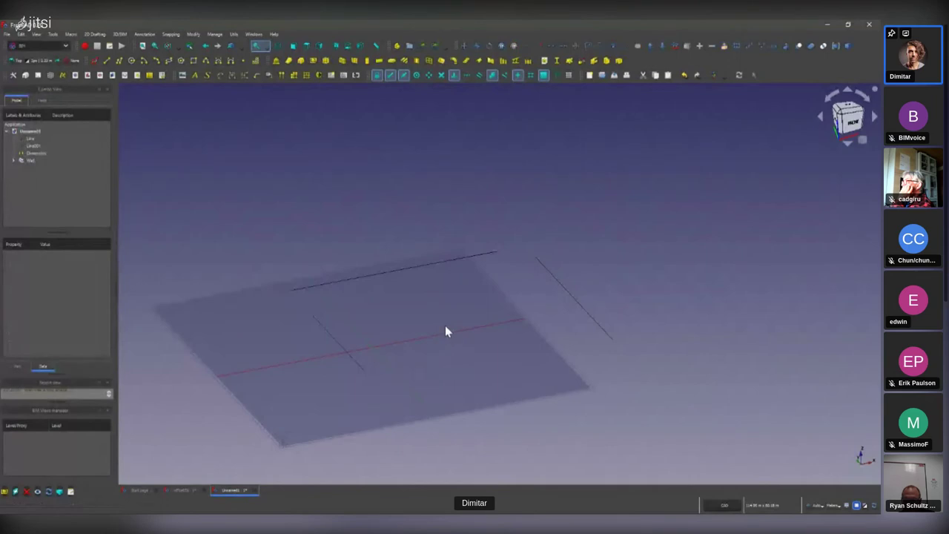
click(23, 162)
click(14, 160)
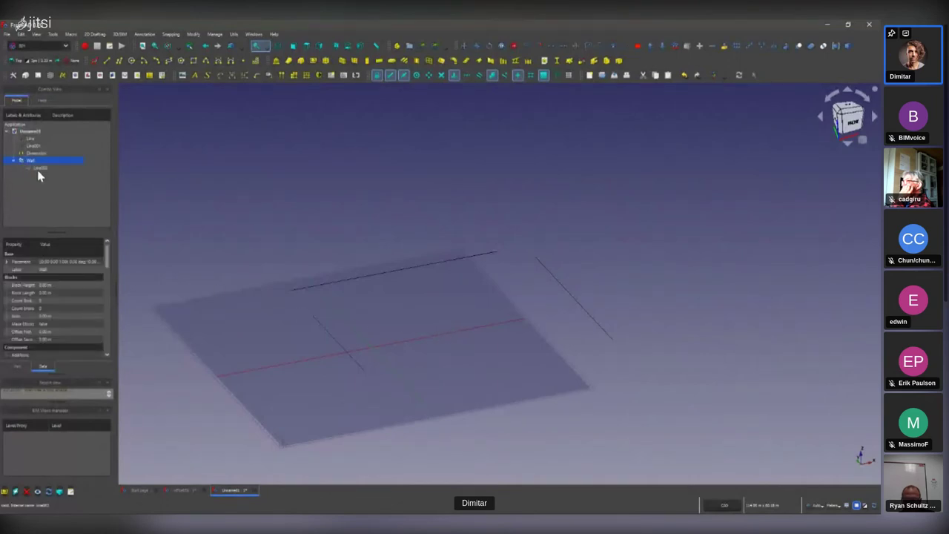